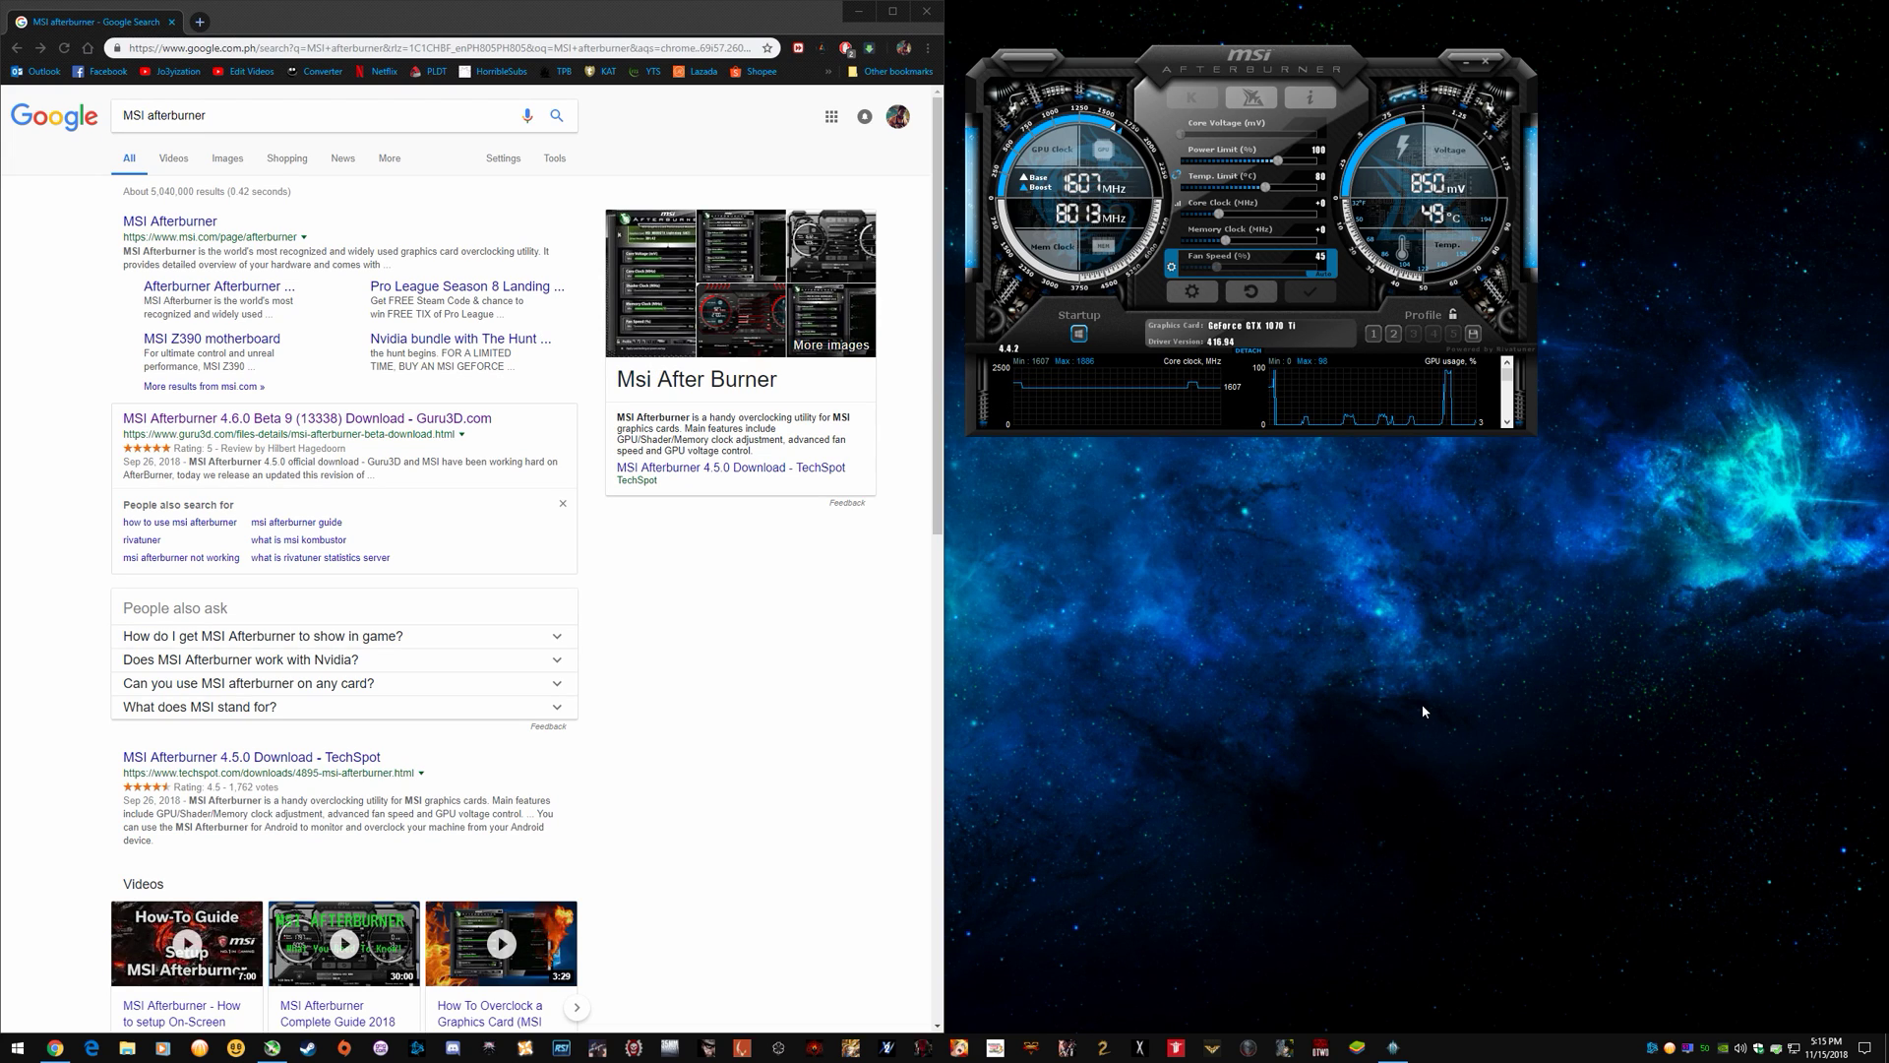
Open the 'MSI Afterburner 4.6.0 Beta 9 (13338) Download - Guru3D.com' result from the Google results.
click(1393, 1047)
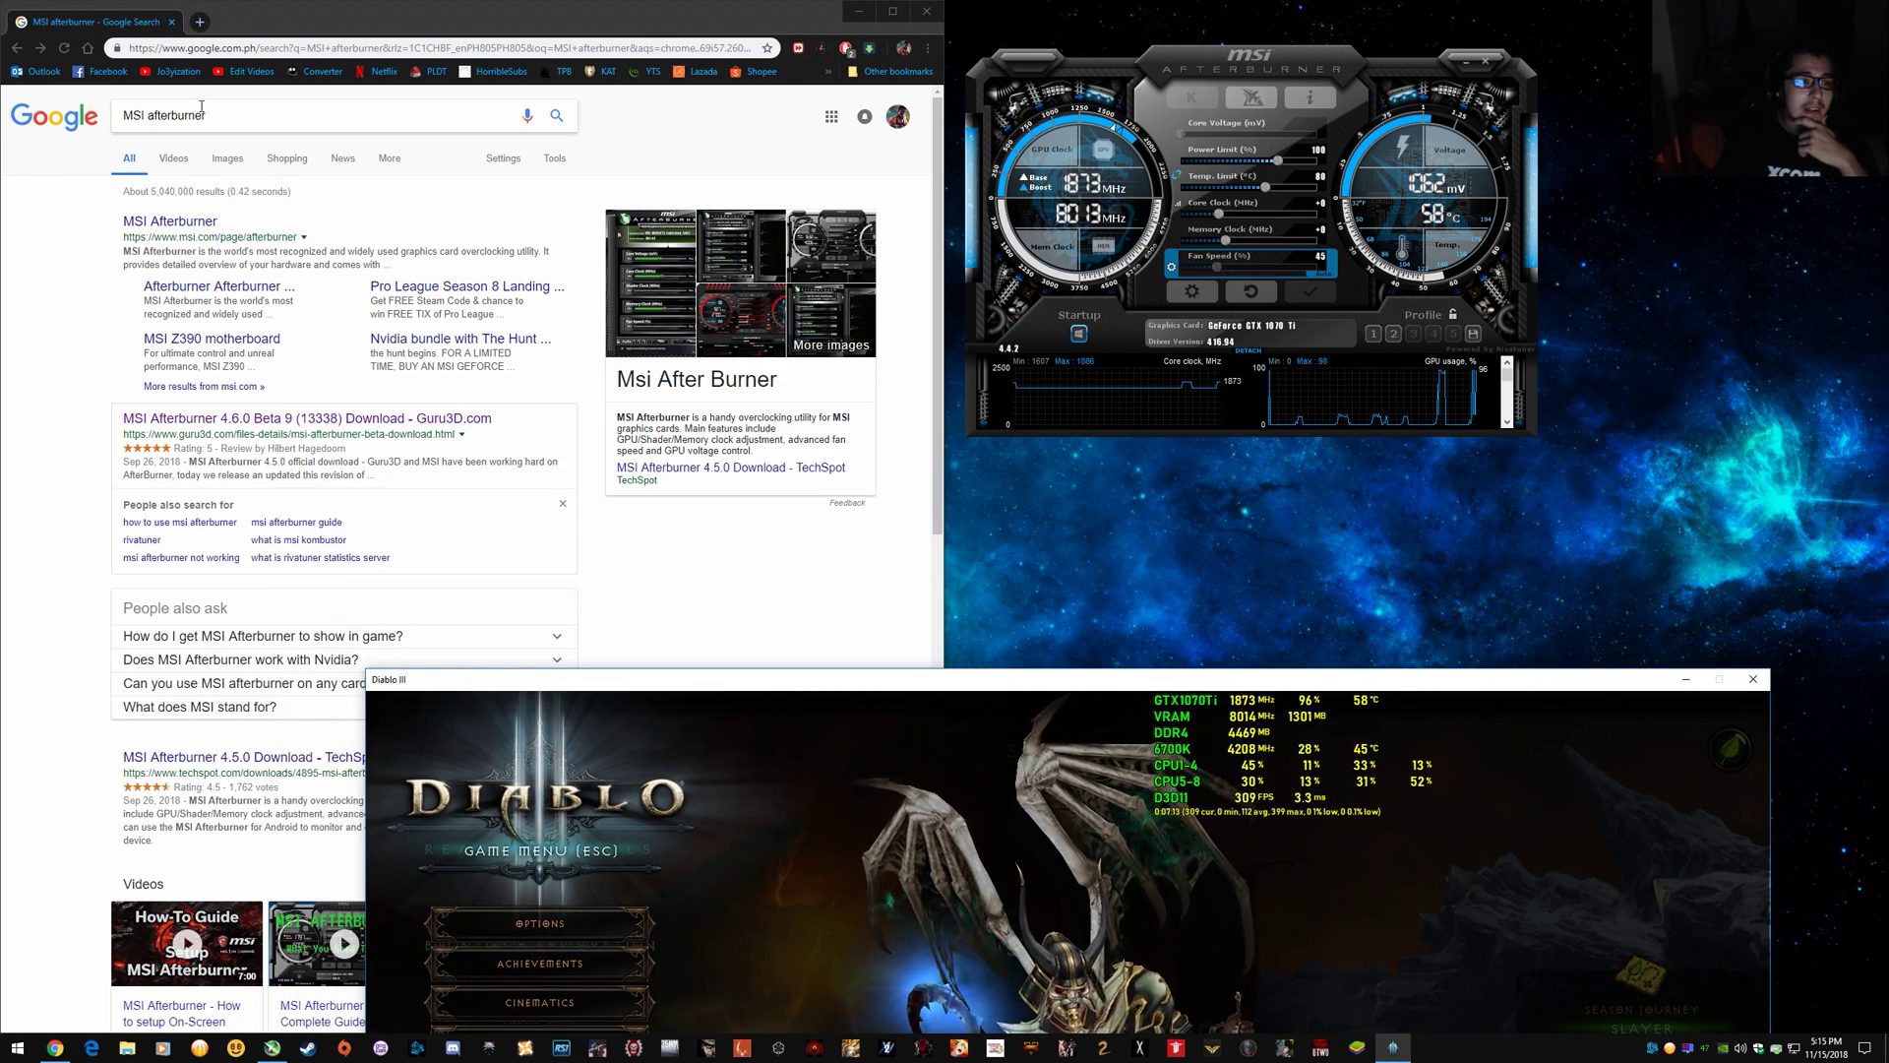
click(241, 116)
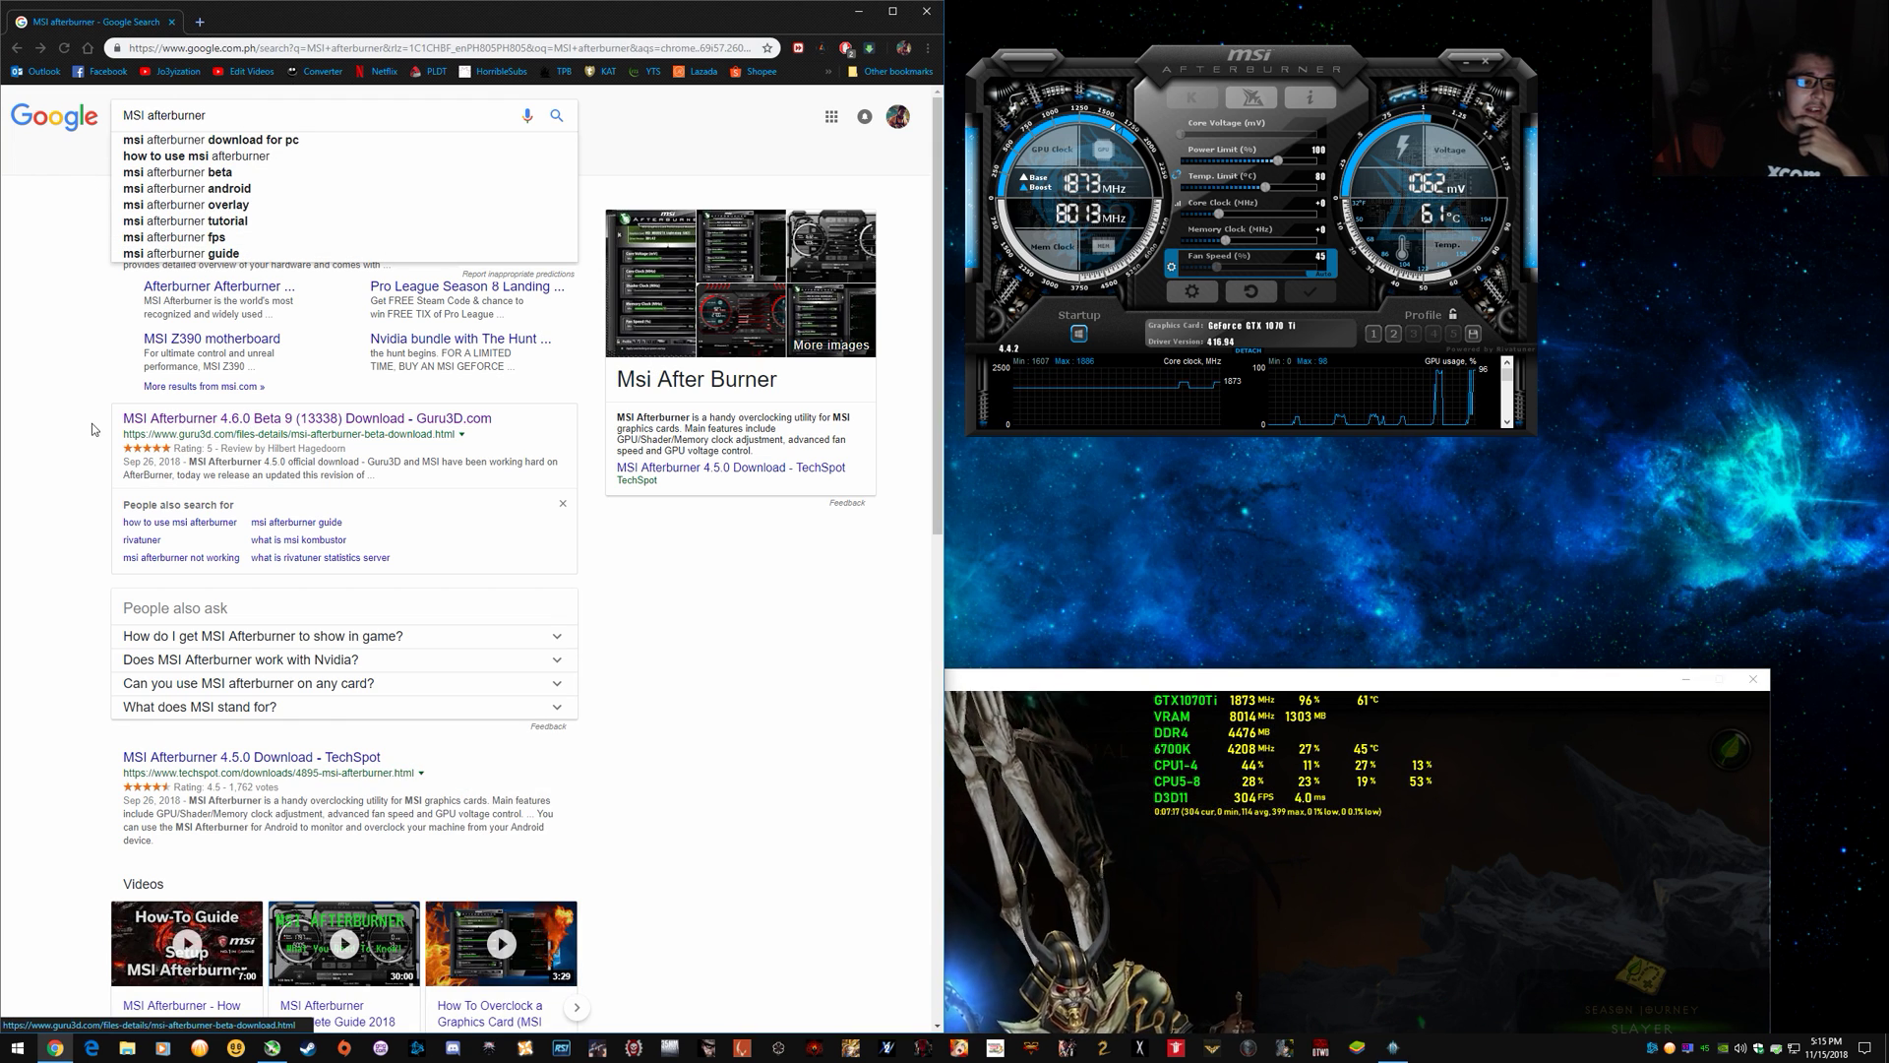
click(130, 419)
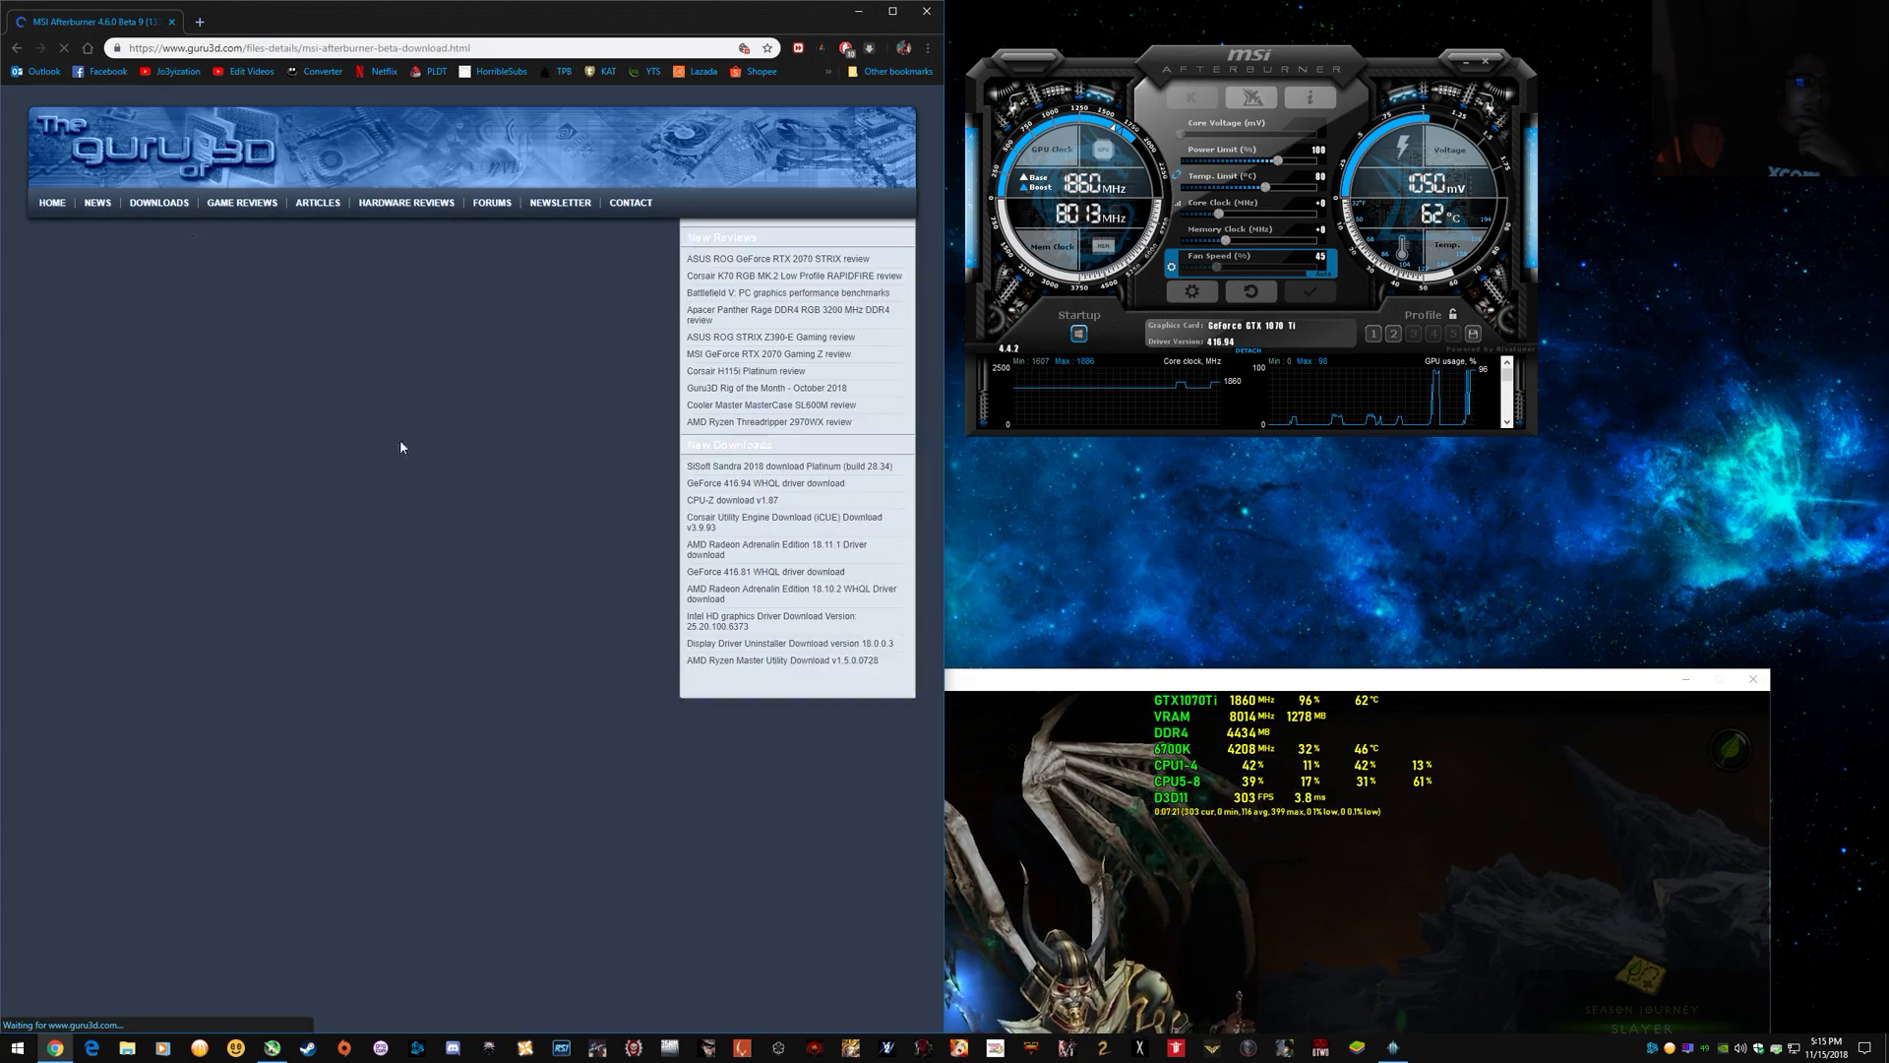
Scroll the Guru3D page to Download Locations and reposition the Diablo III and Afterburner windows.
scroll(410, 601, down, 15)
scroll(410, 601, down, 10)
scroll(410, 601, up, 5)
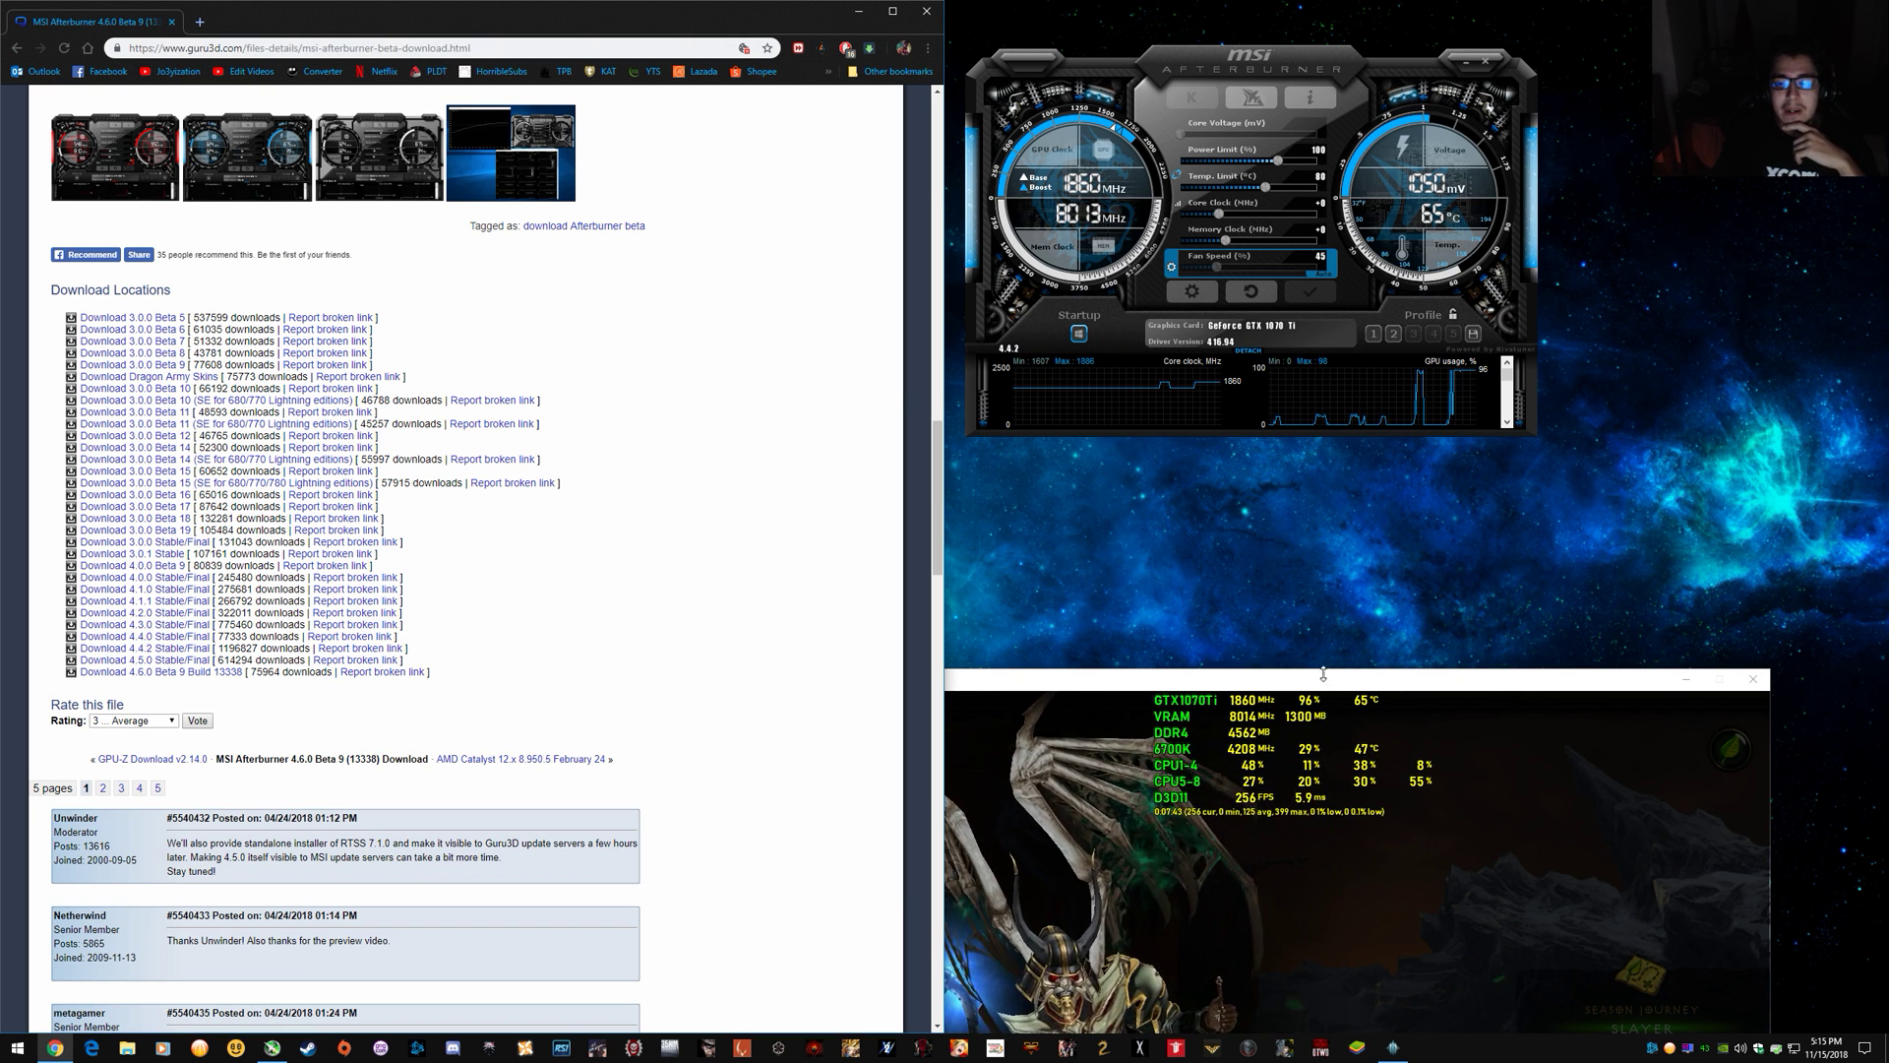
drag(1417, 679, 1429, 624)
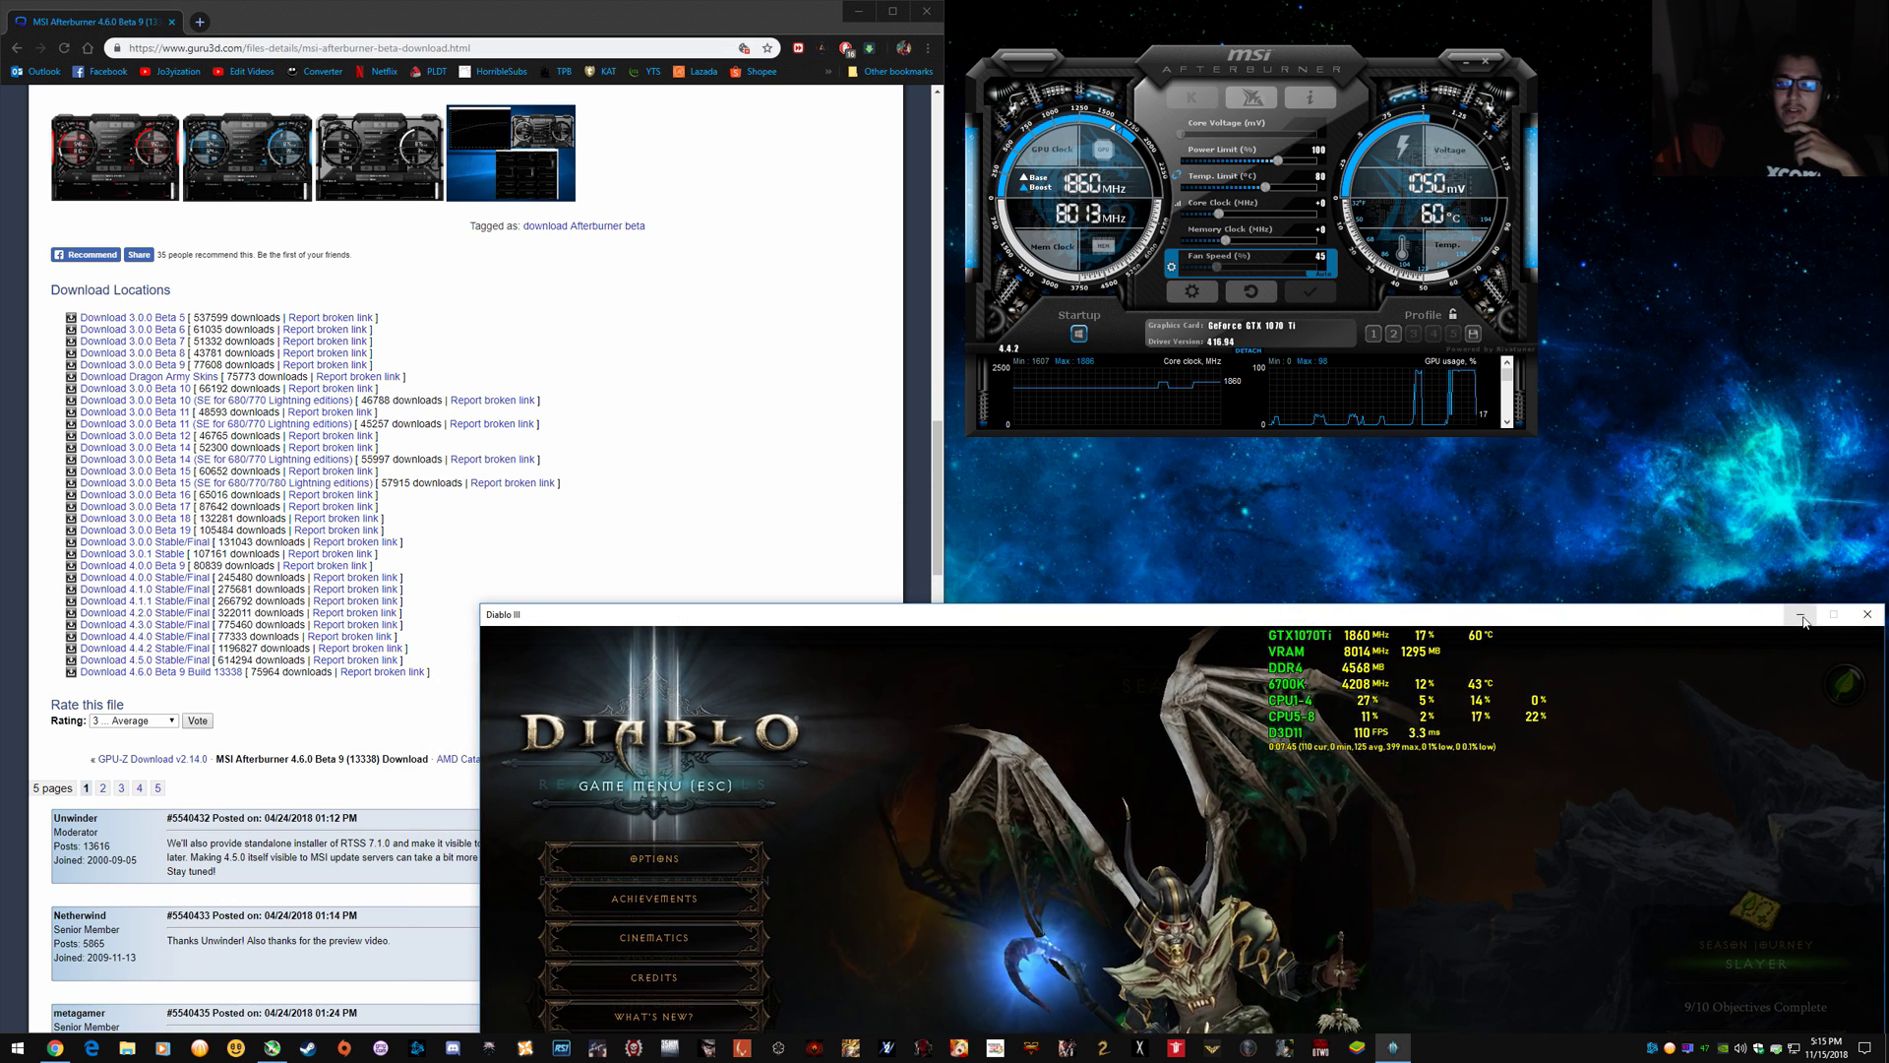
drag(1259, 74, 1347, 215)
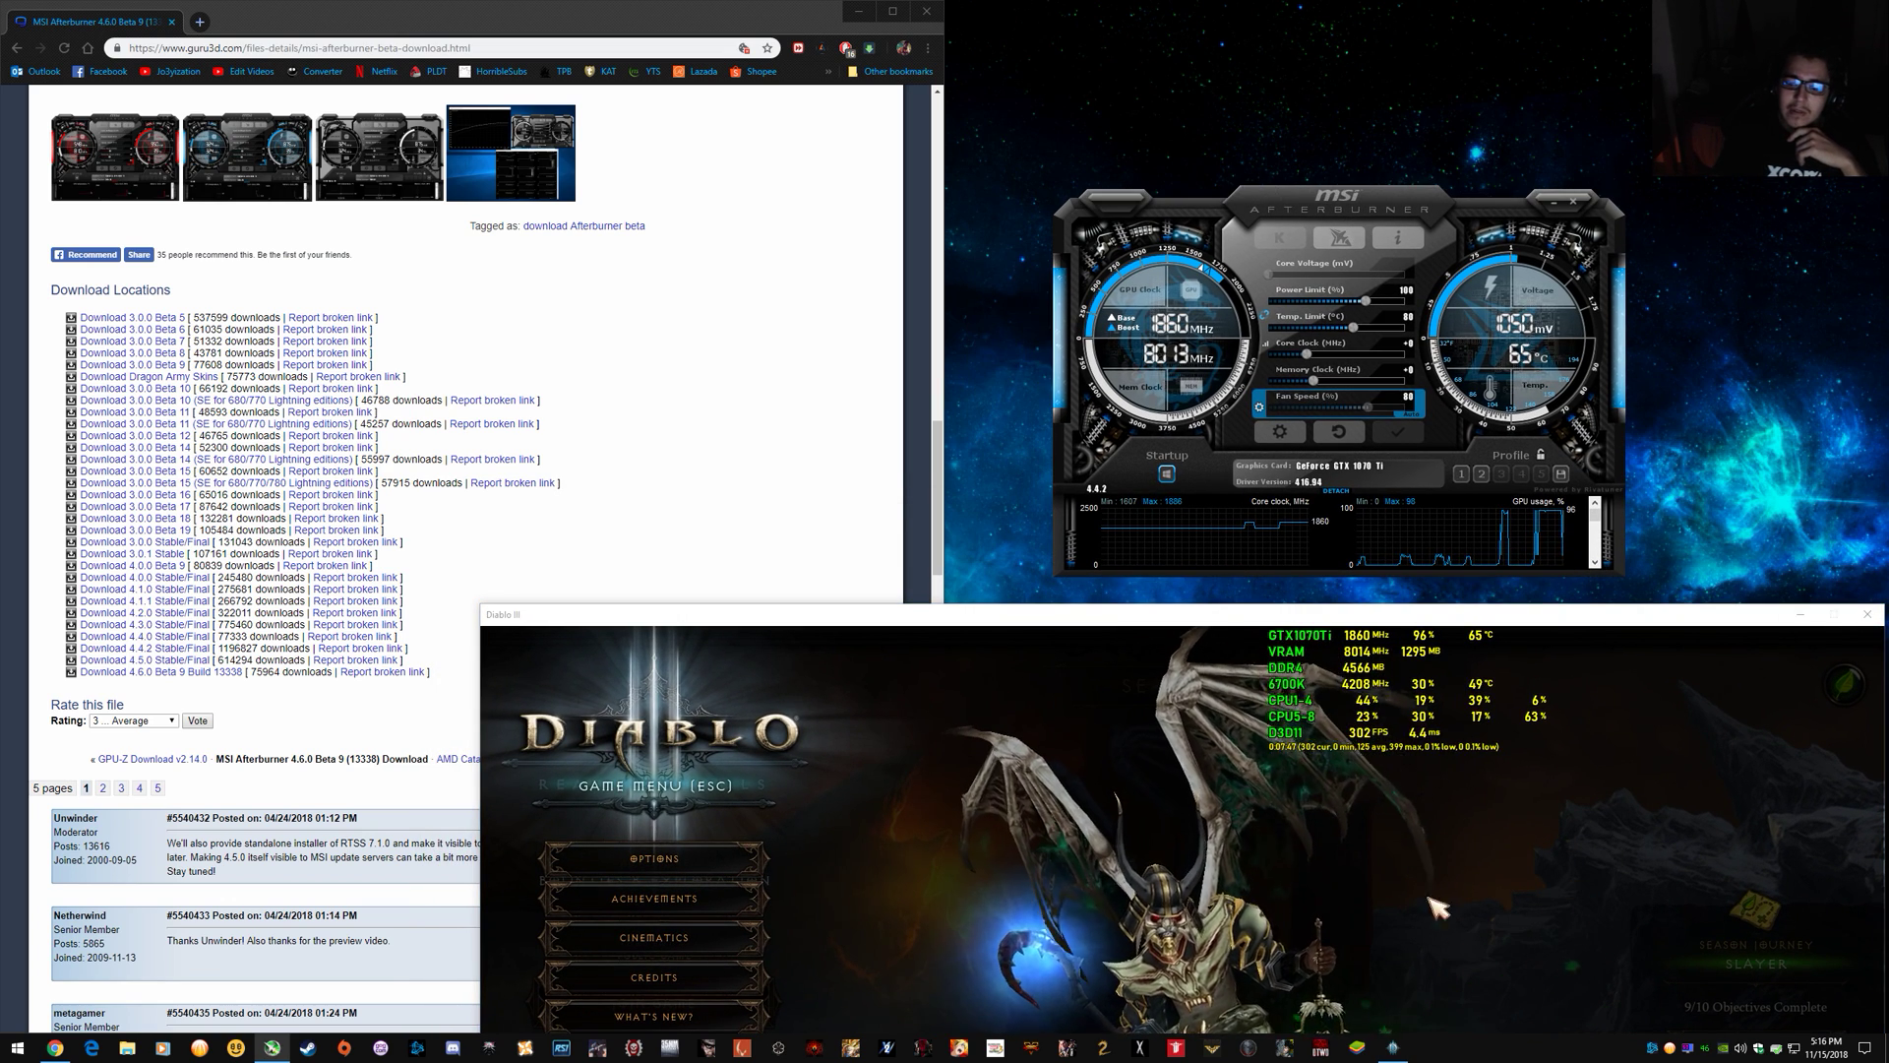
click(1797, 616)
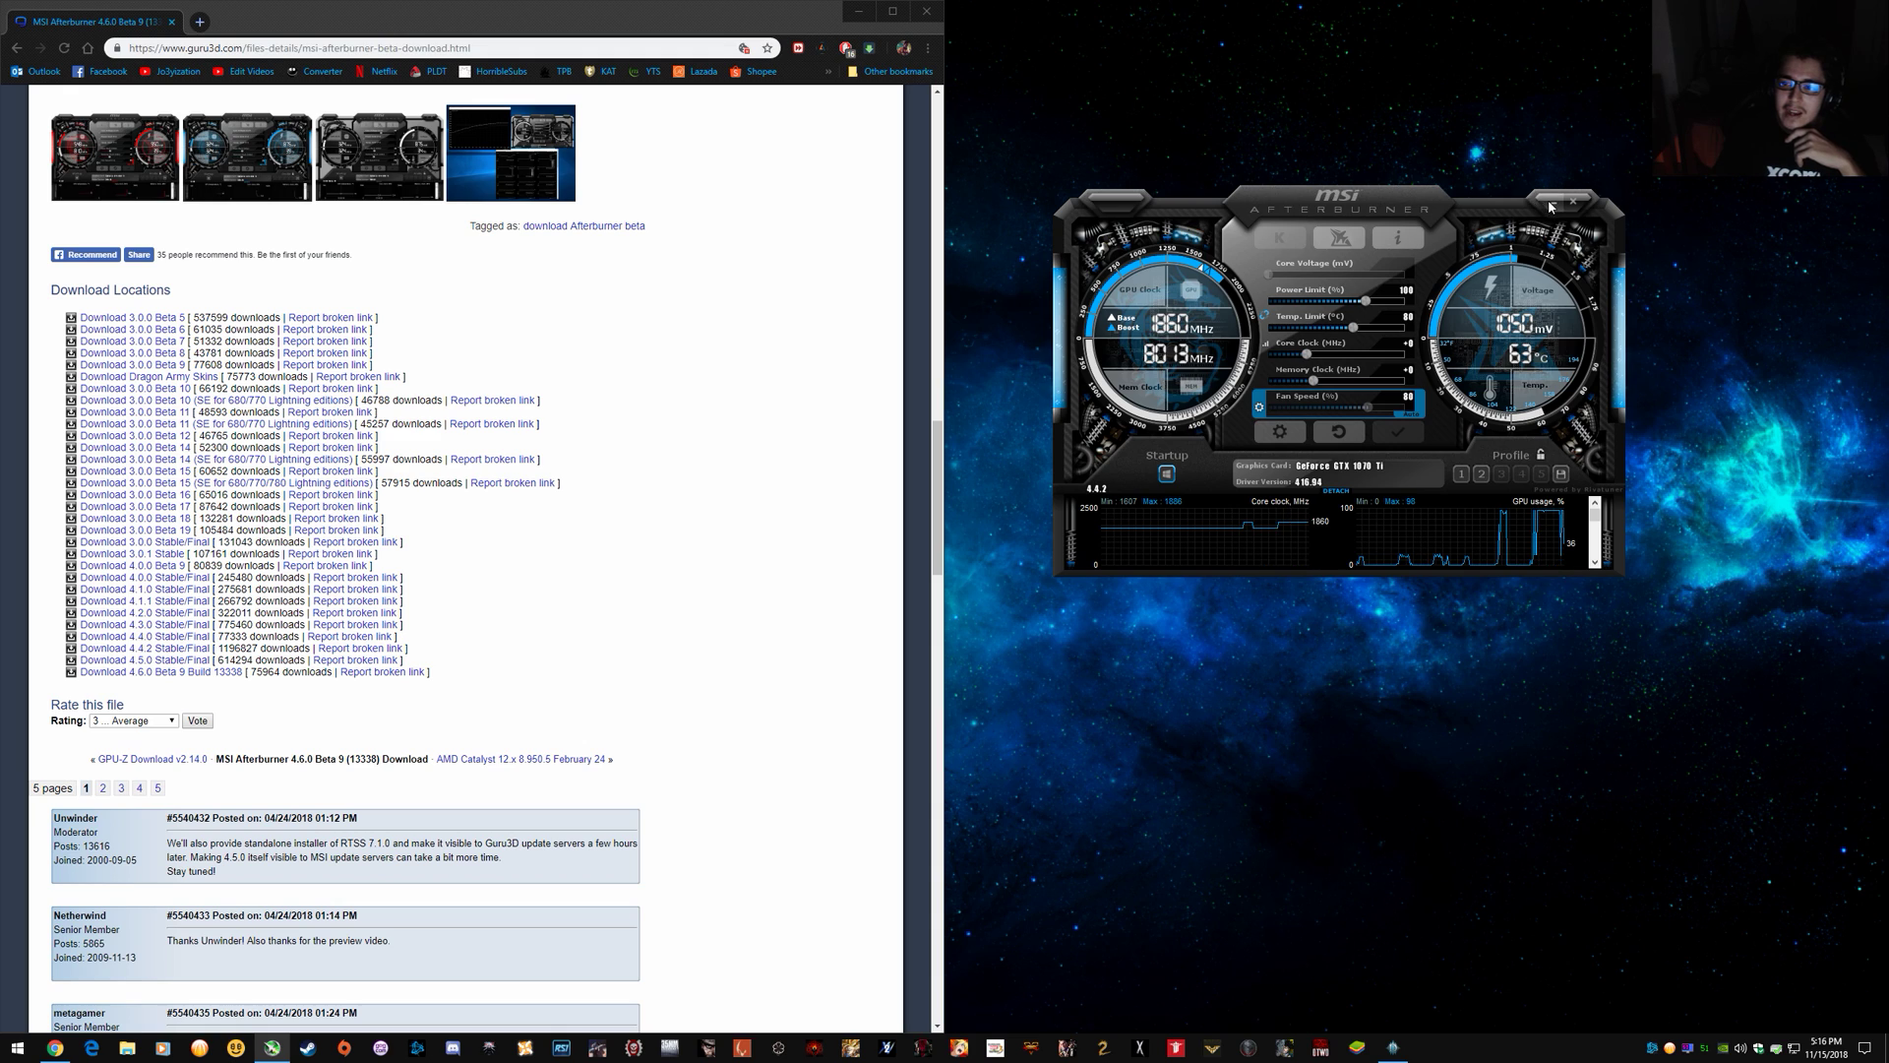
click(1678, 1043)
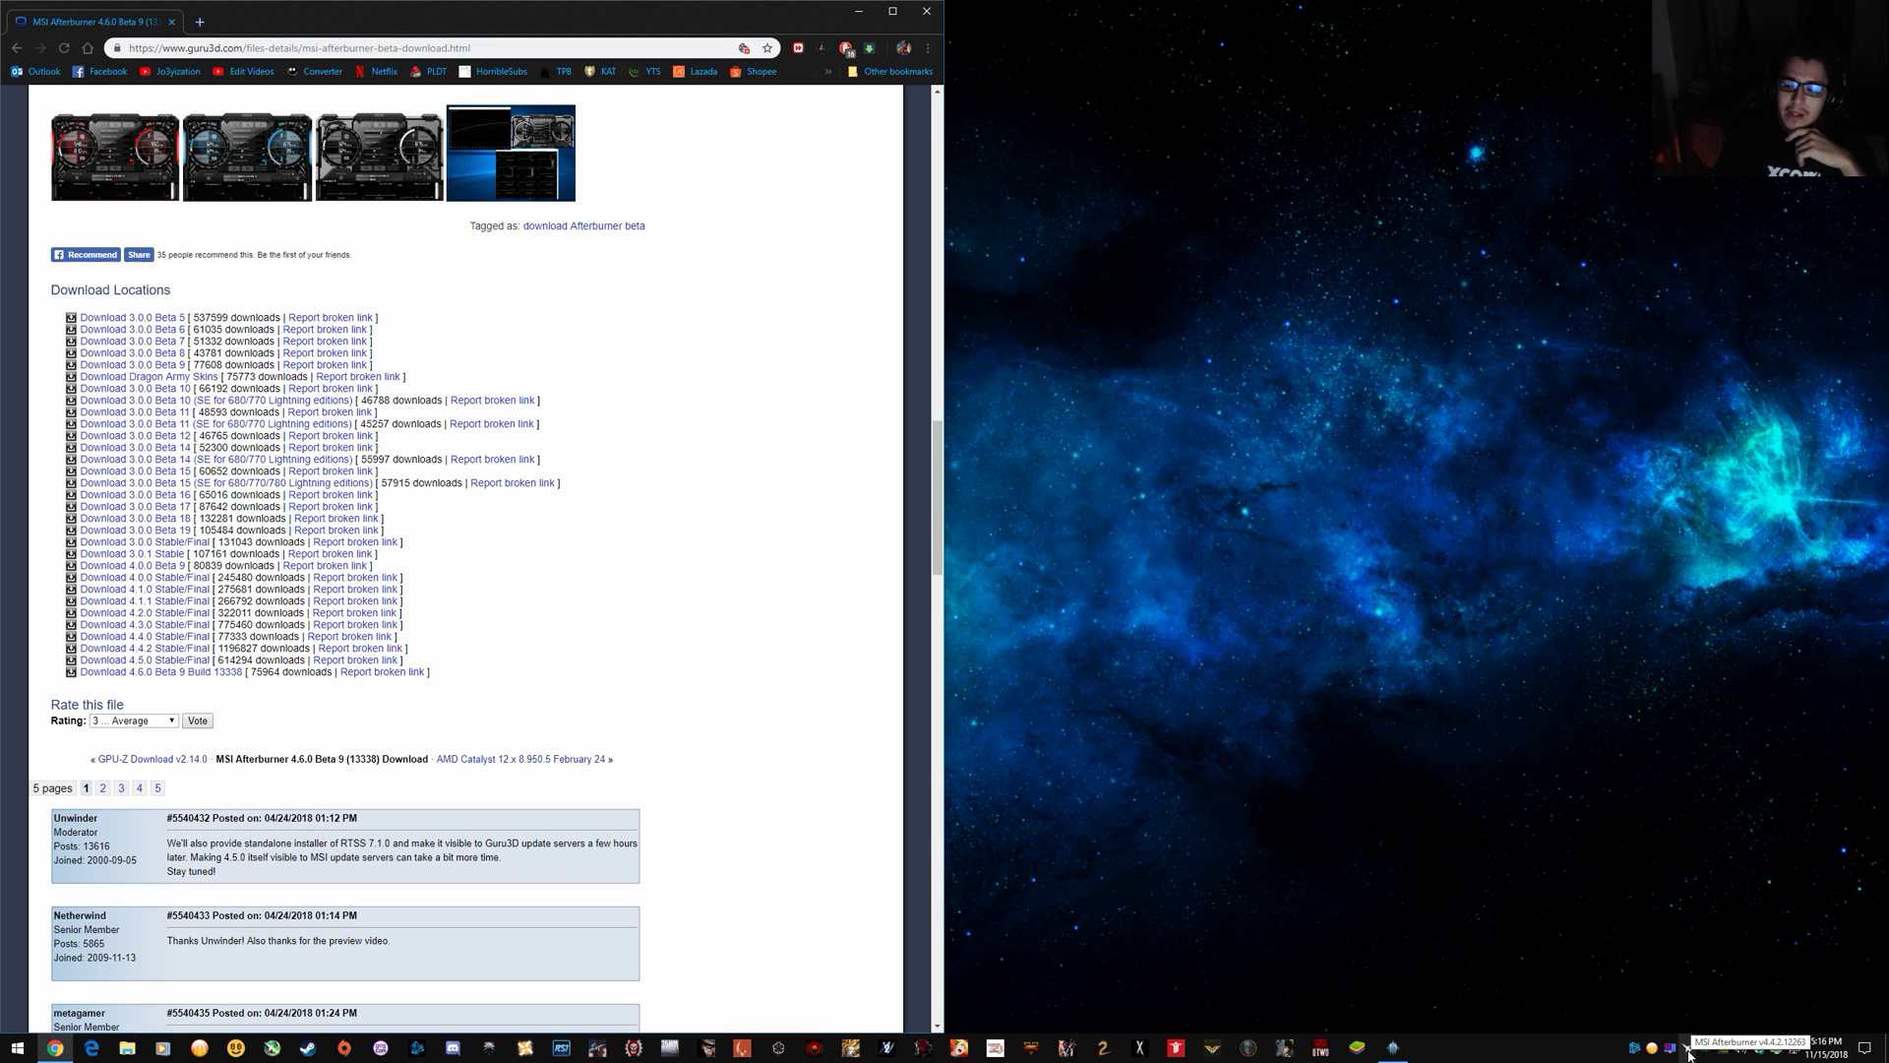
click(1689, 1051)
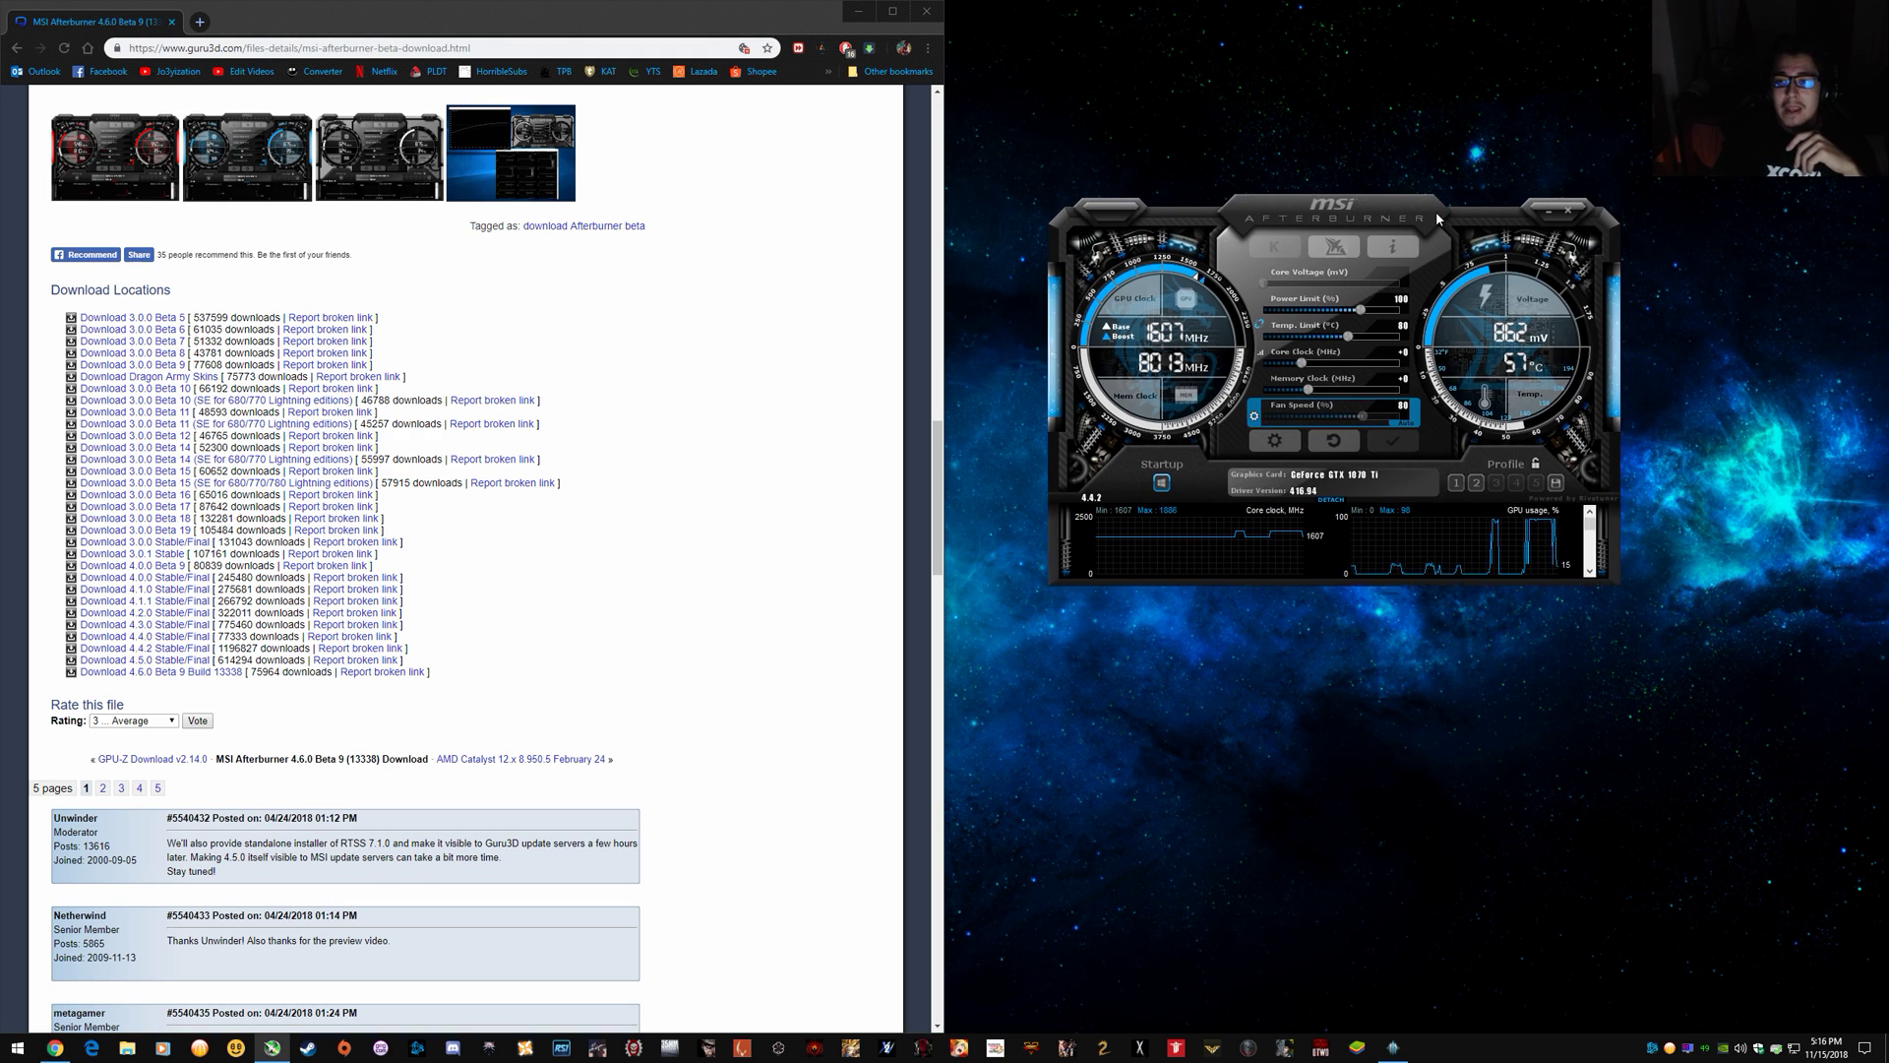
drag(1437, 219, 1425, 253)
click(1262, 477)
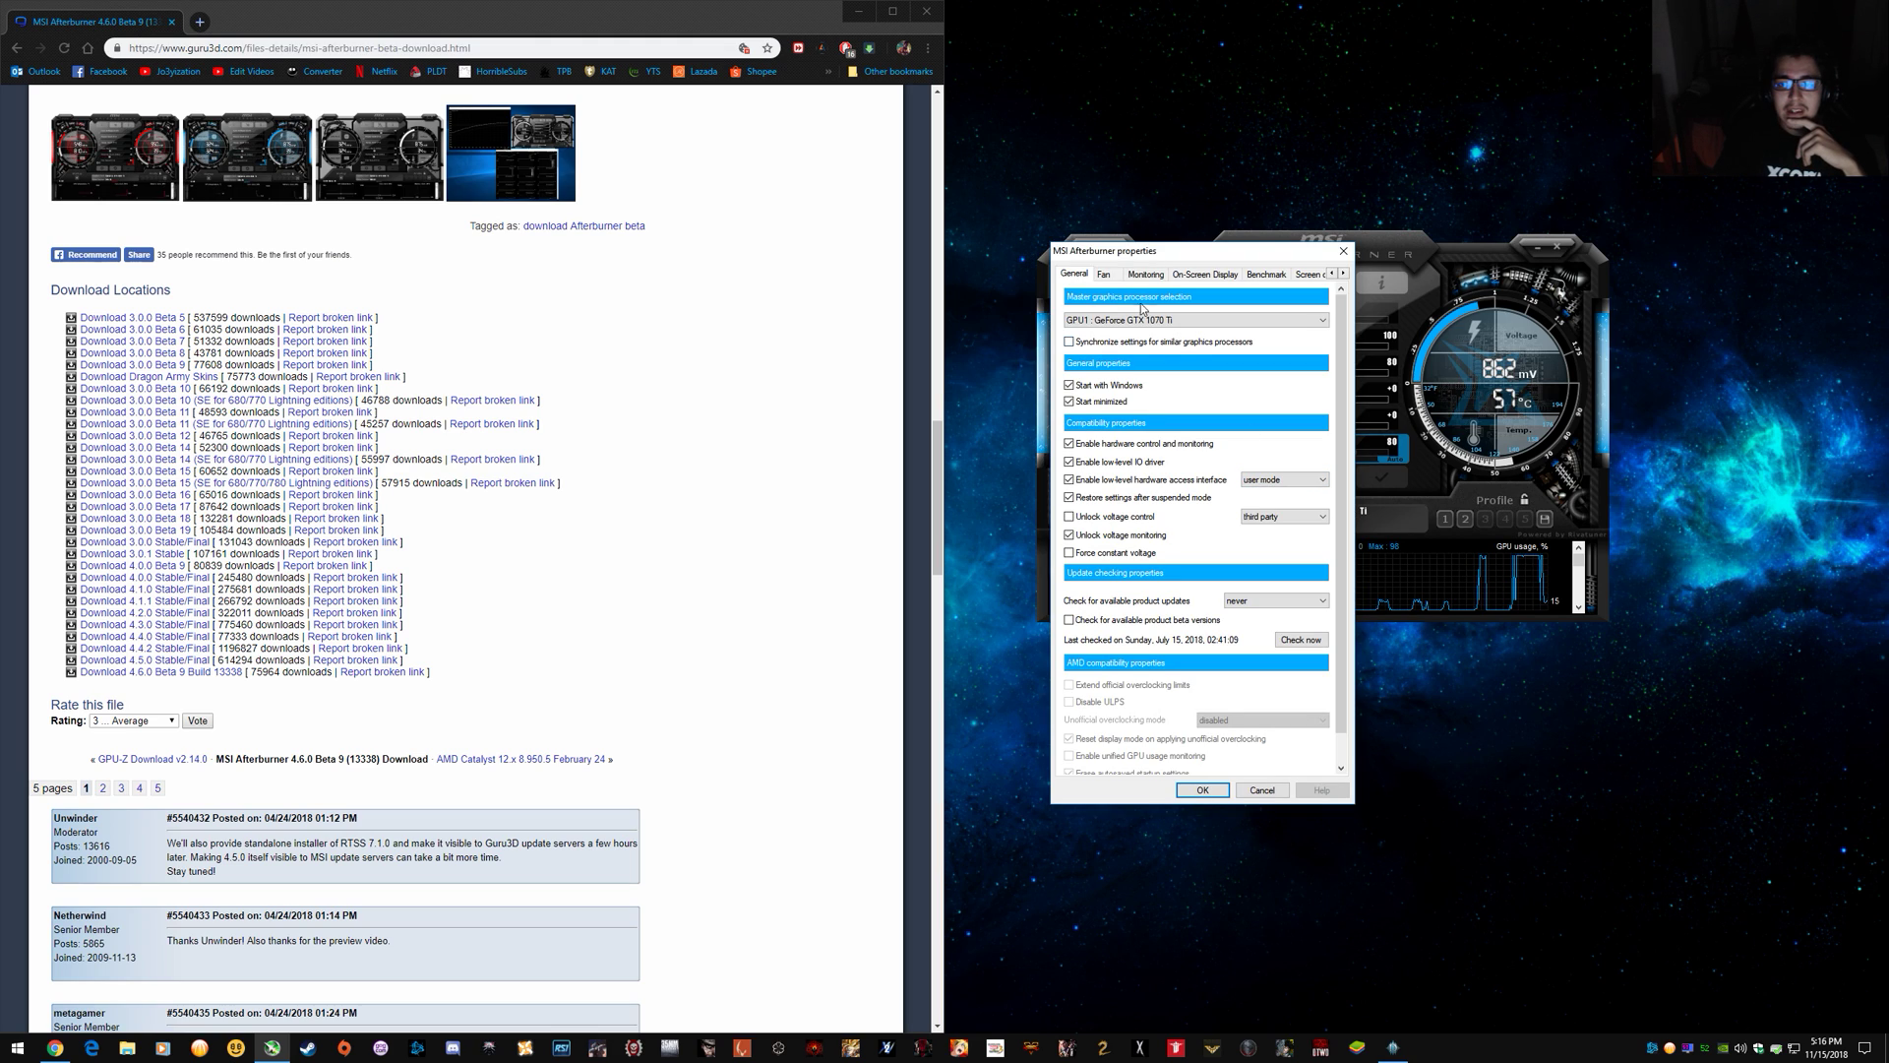
click(1145, 276)
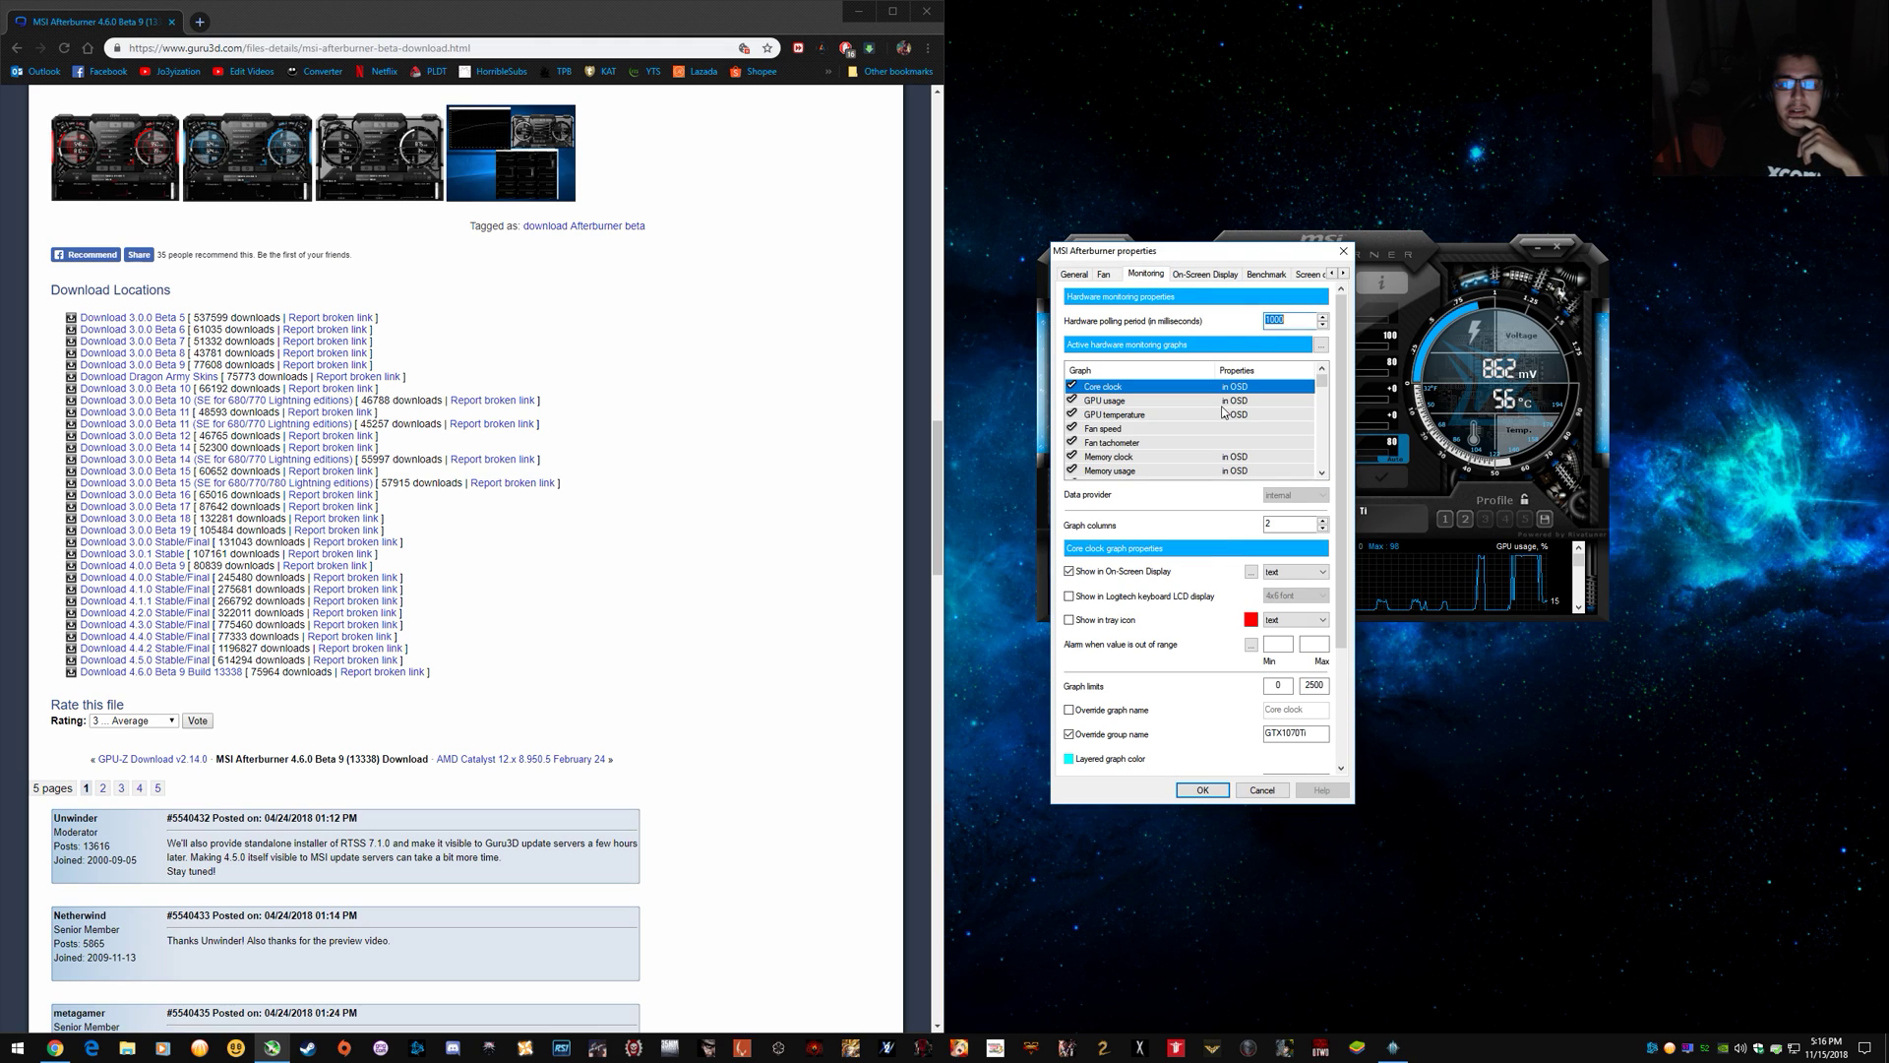
click(1165, 398)
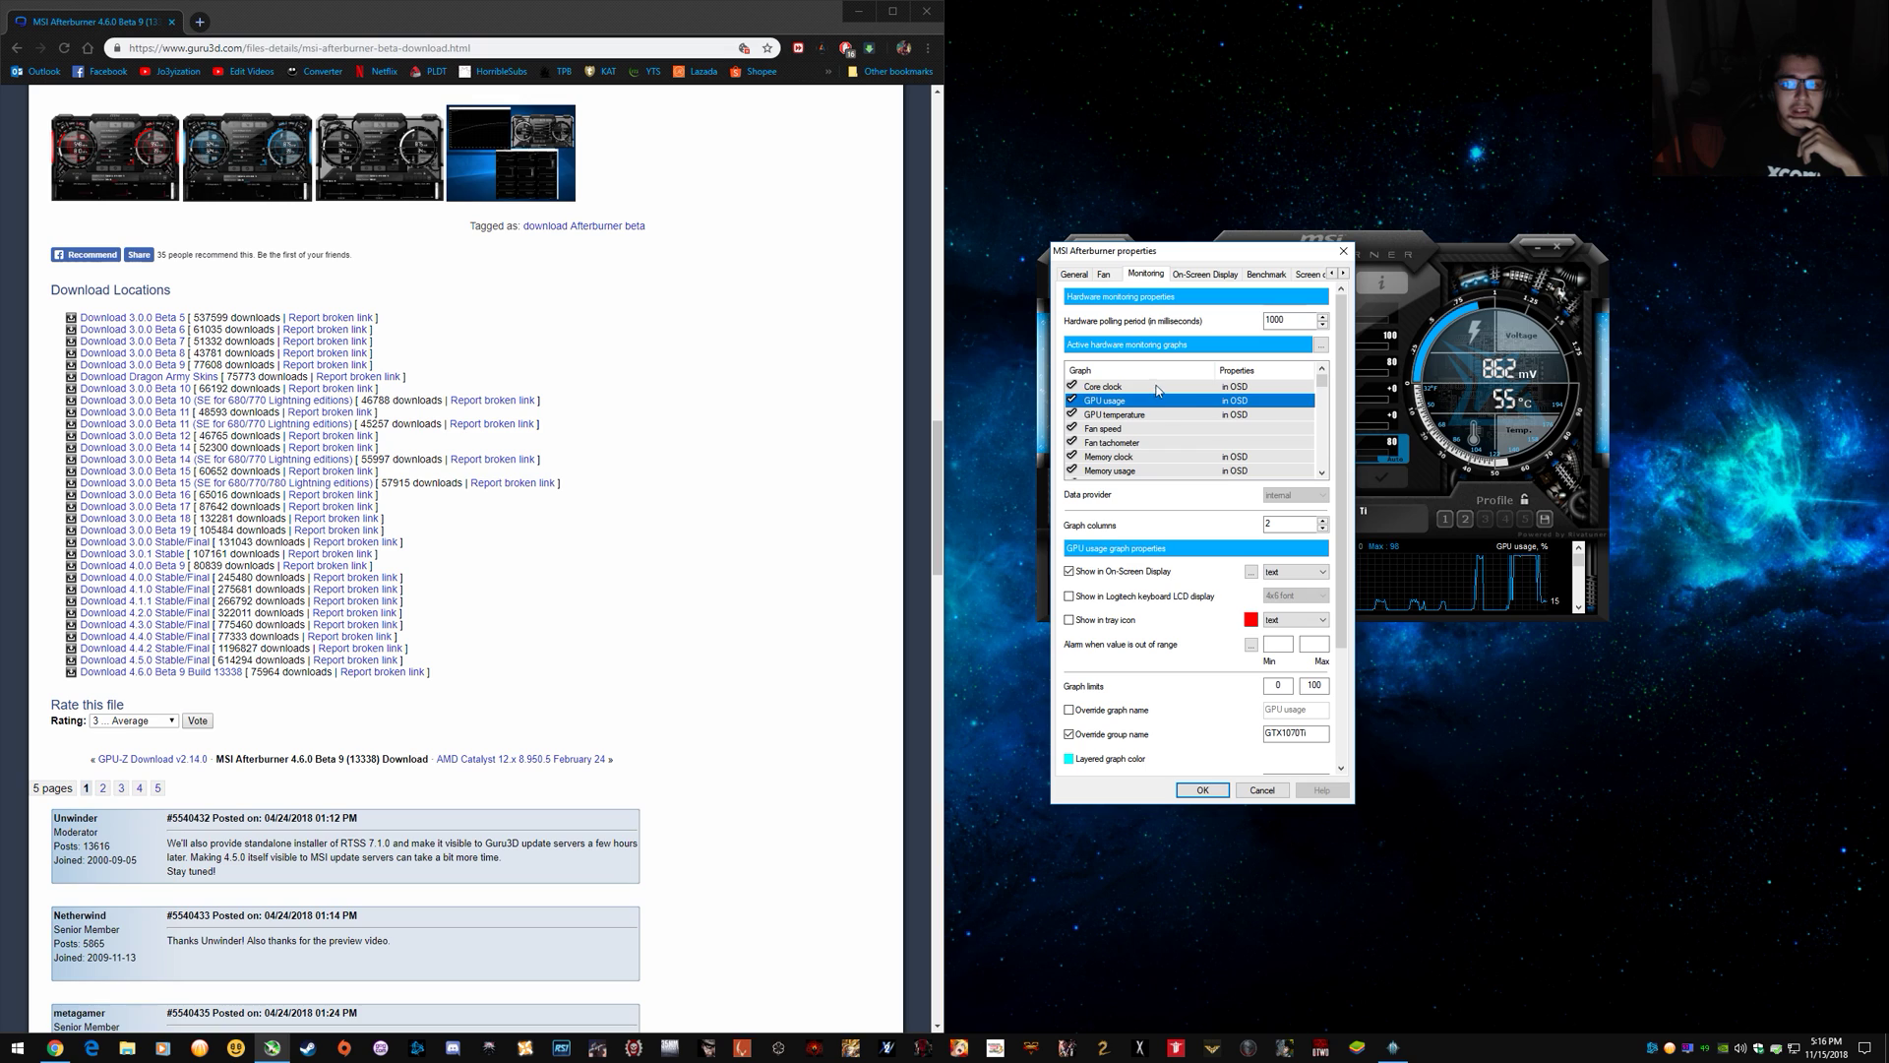
click(1132, 388)
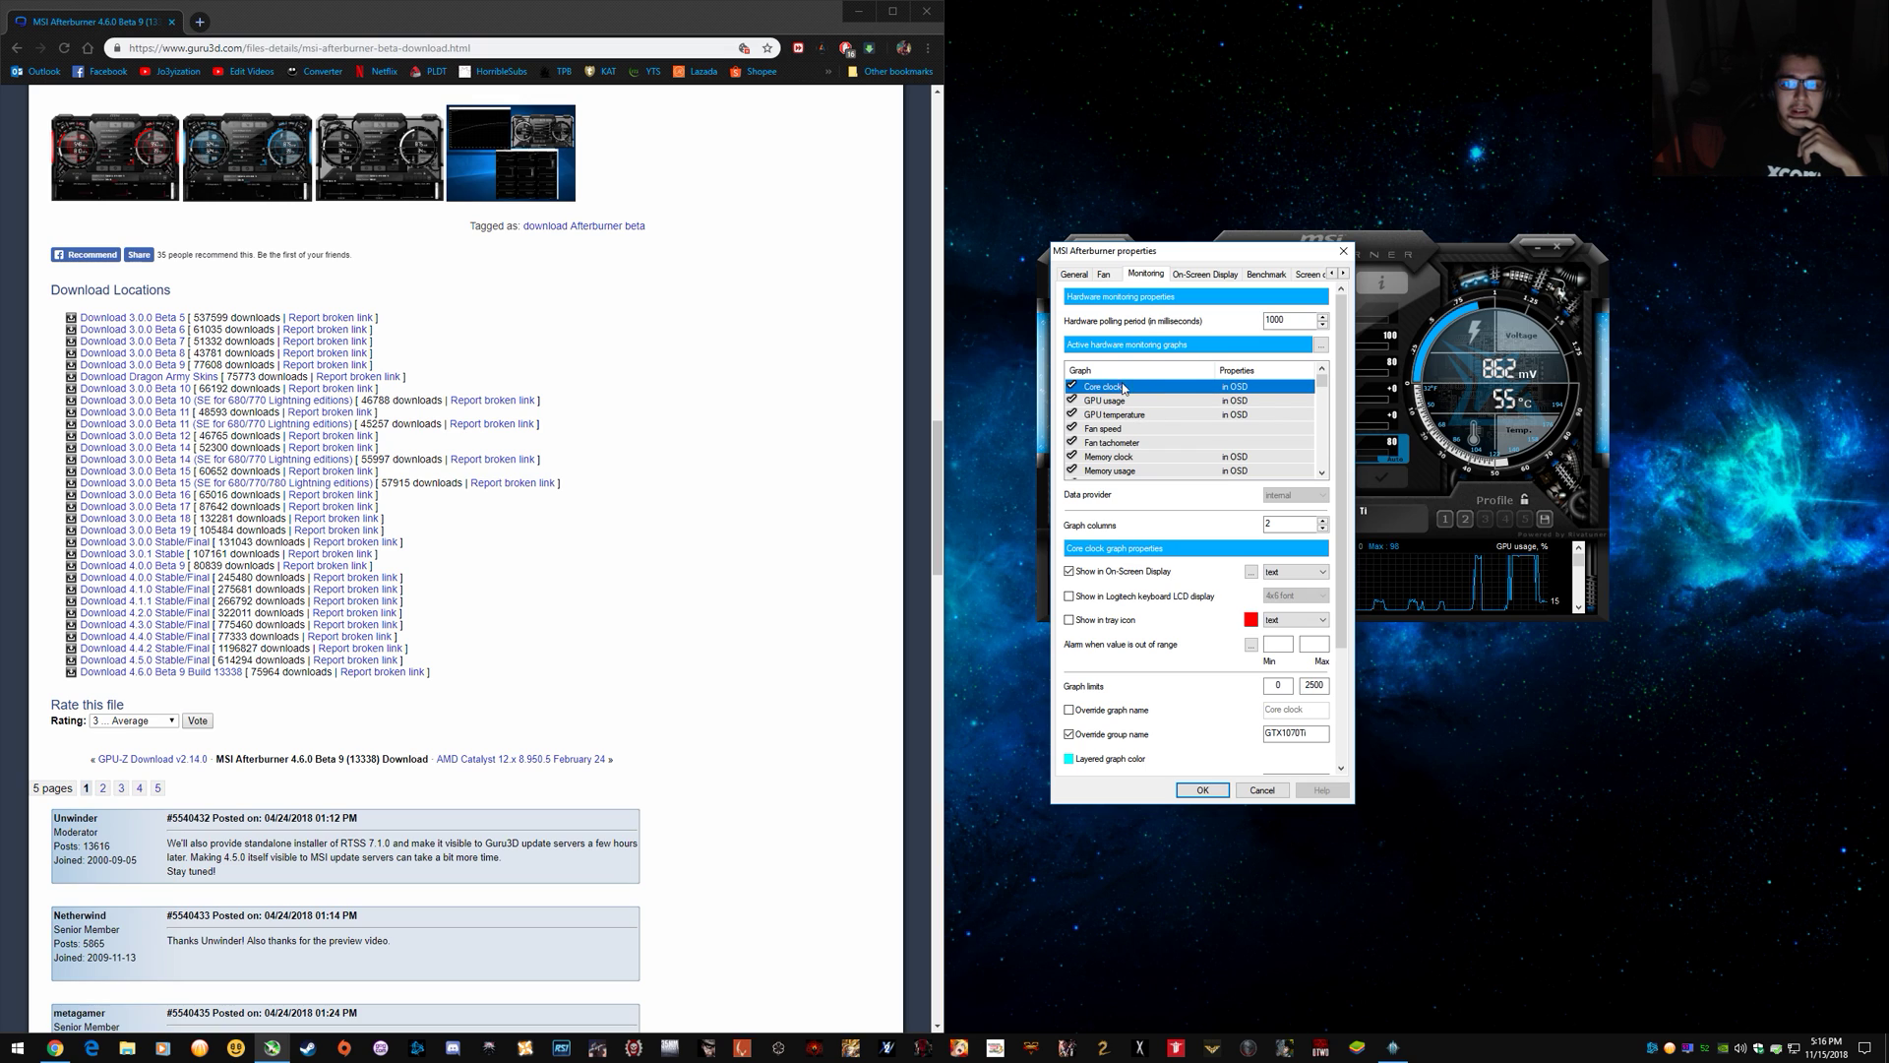
drag(1171, 257, 1112, 269)
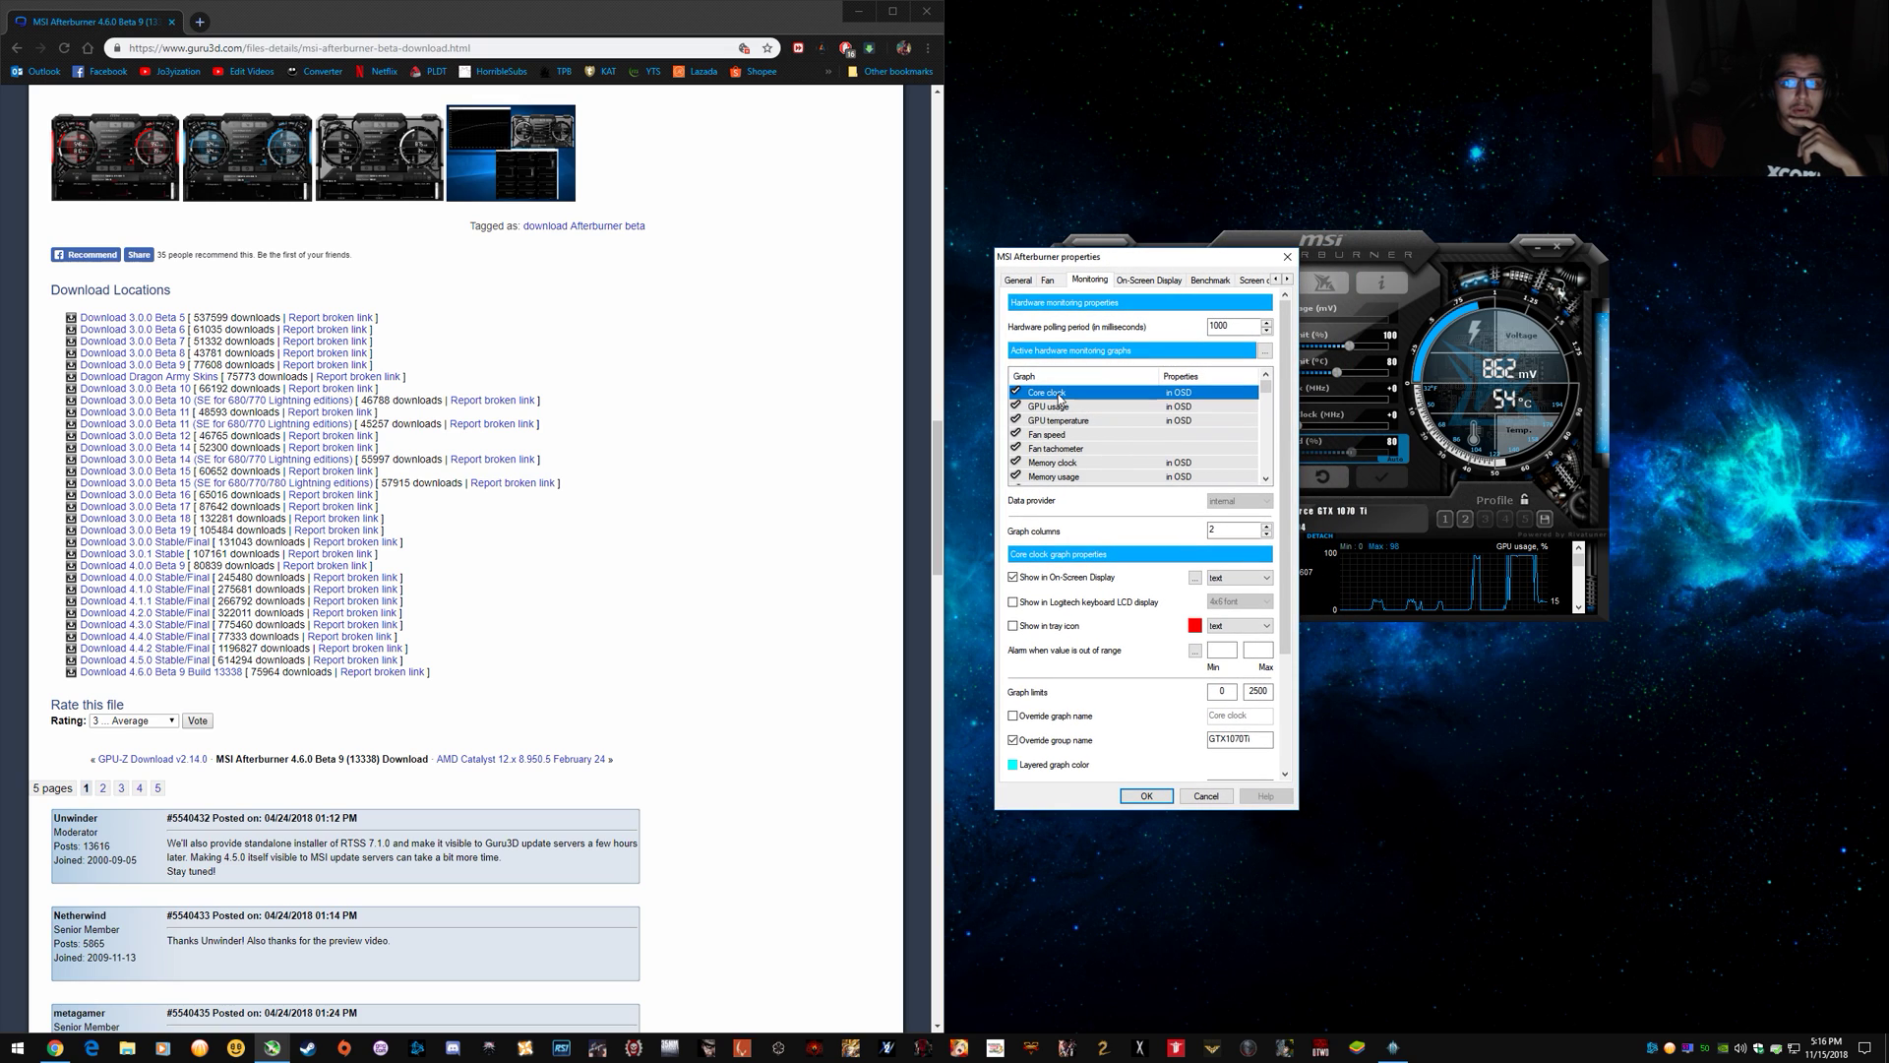
click(1077, 461)
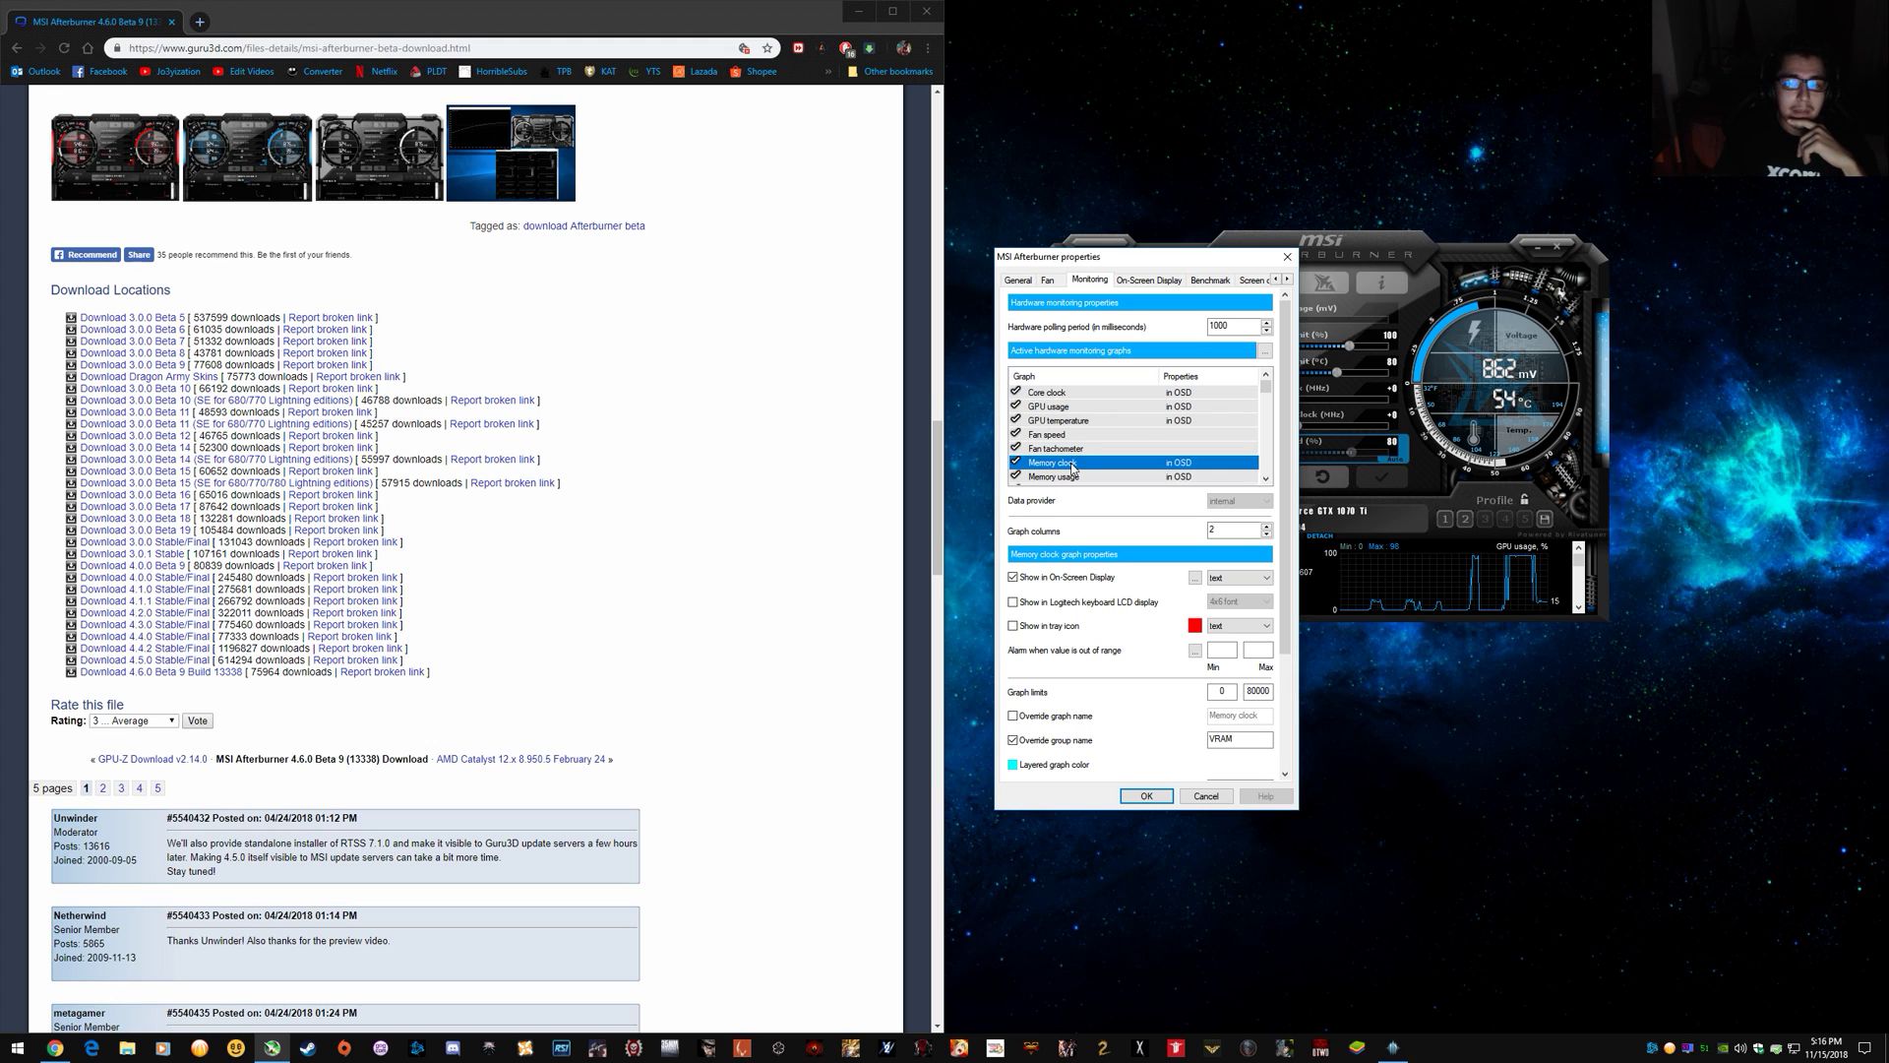
click(1077, 477)
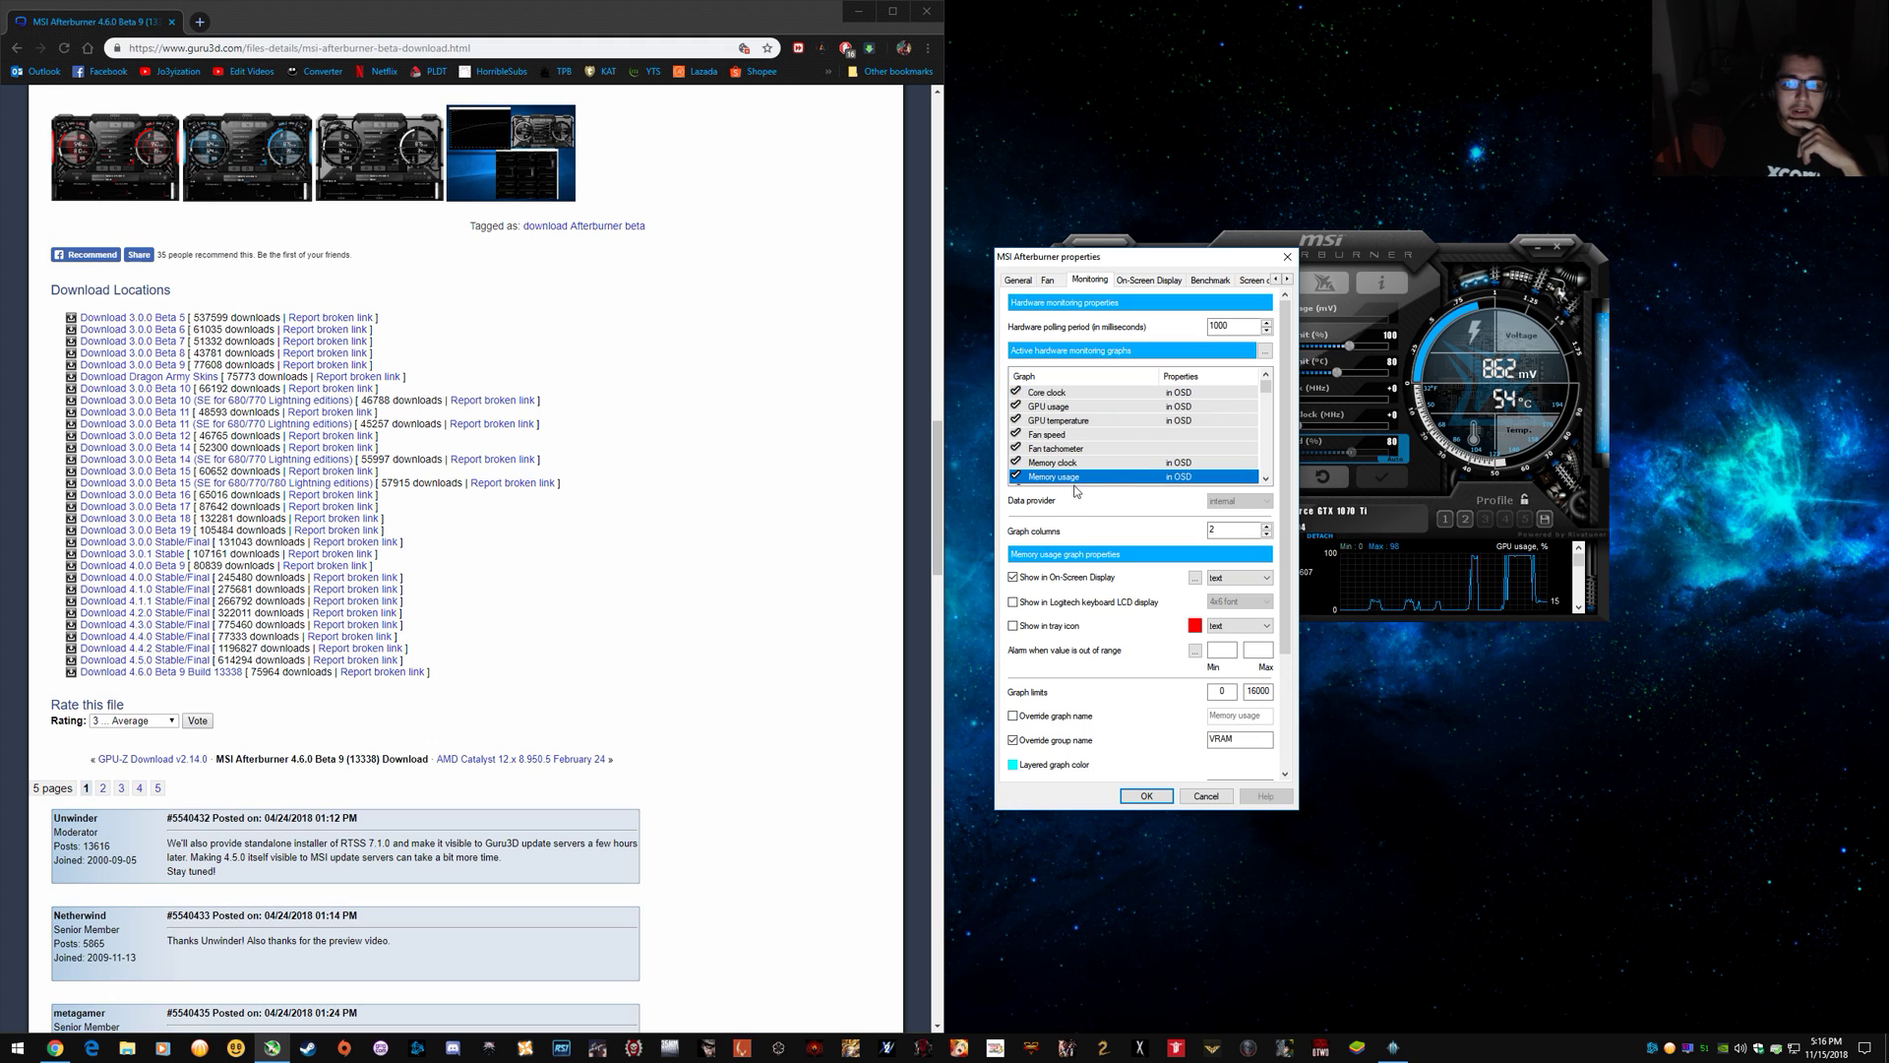
click(1071, 392)
click(1064, 464)
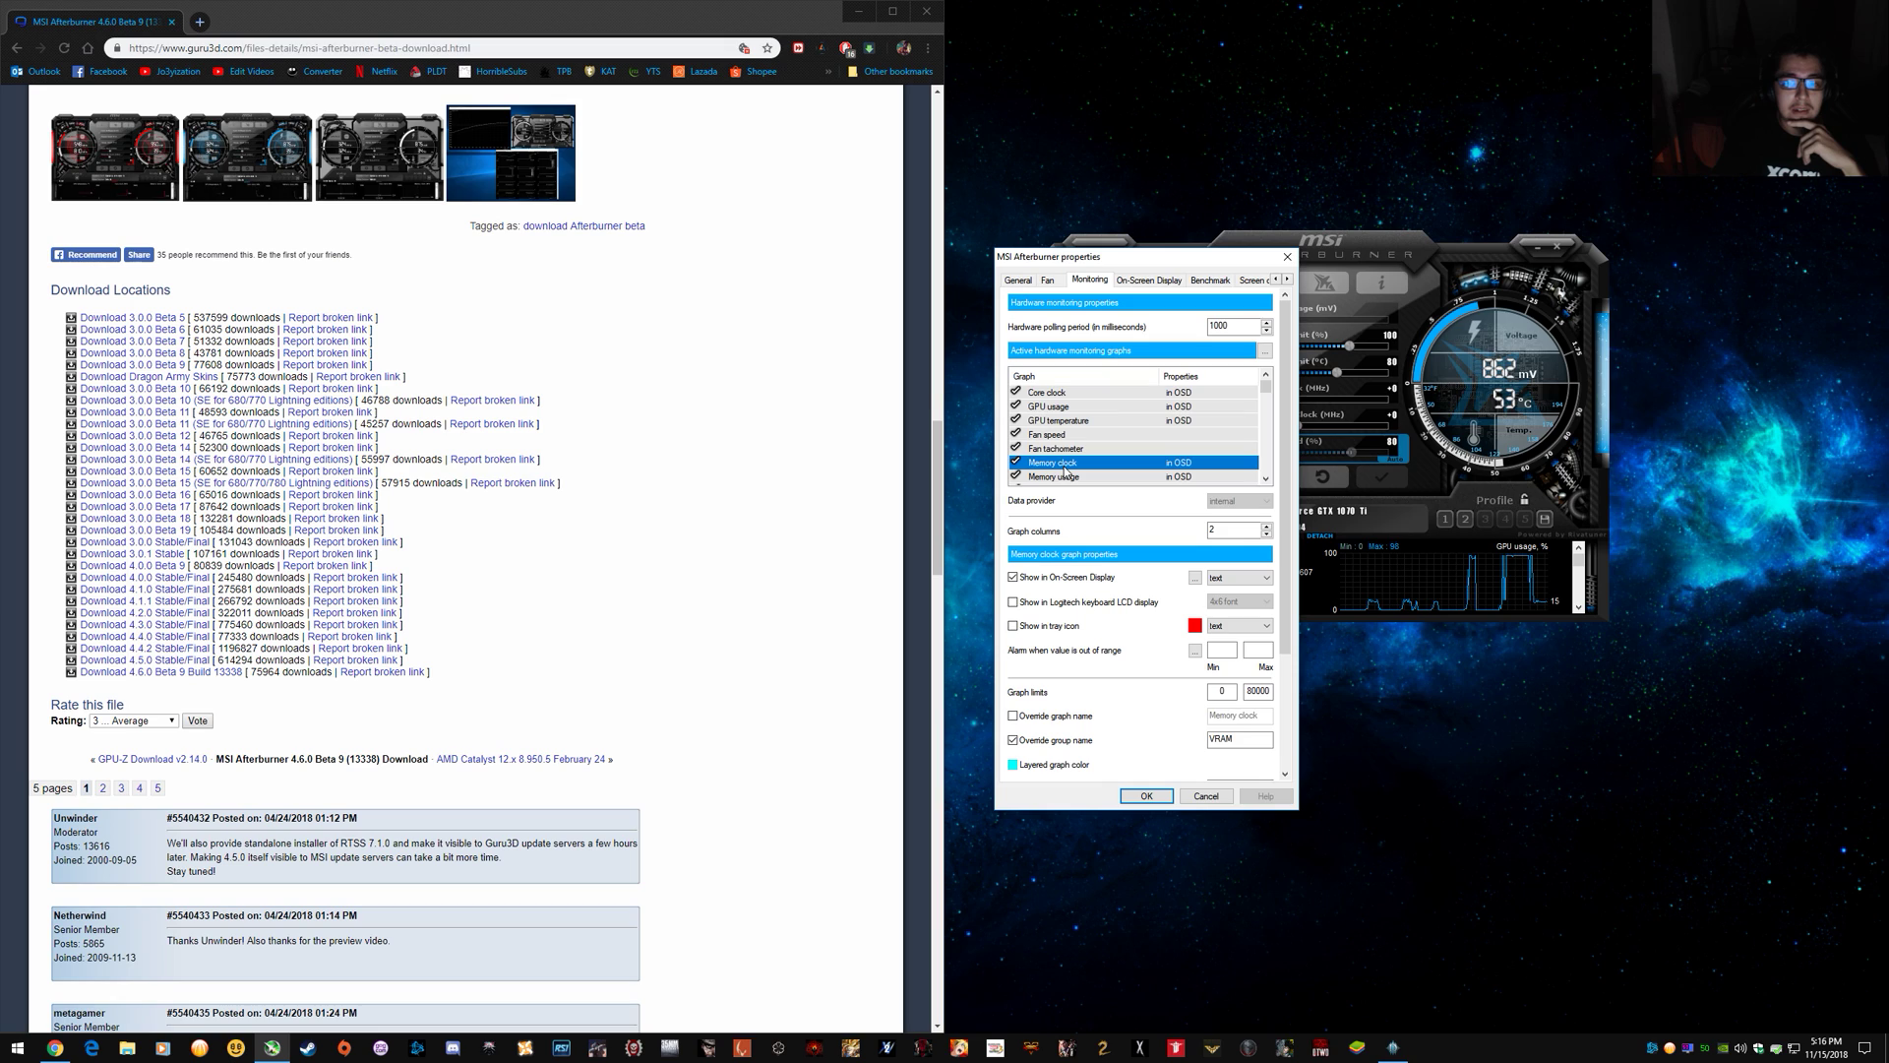
click(1079, 478)
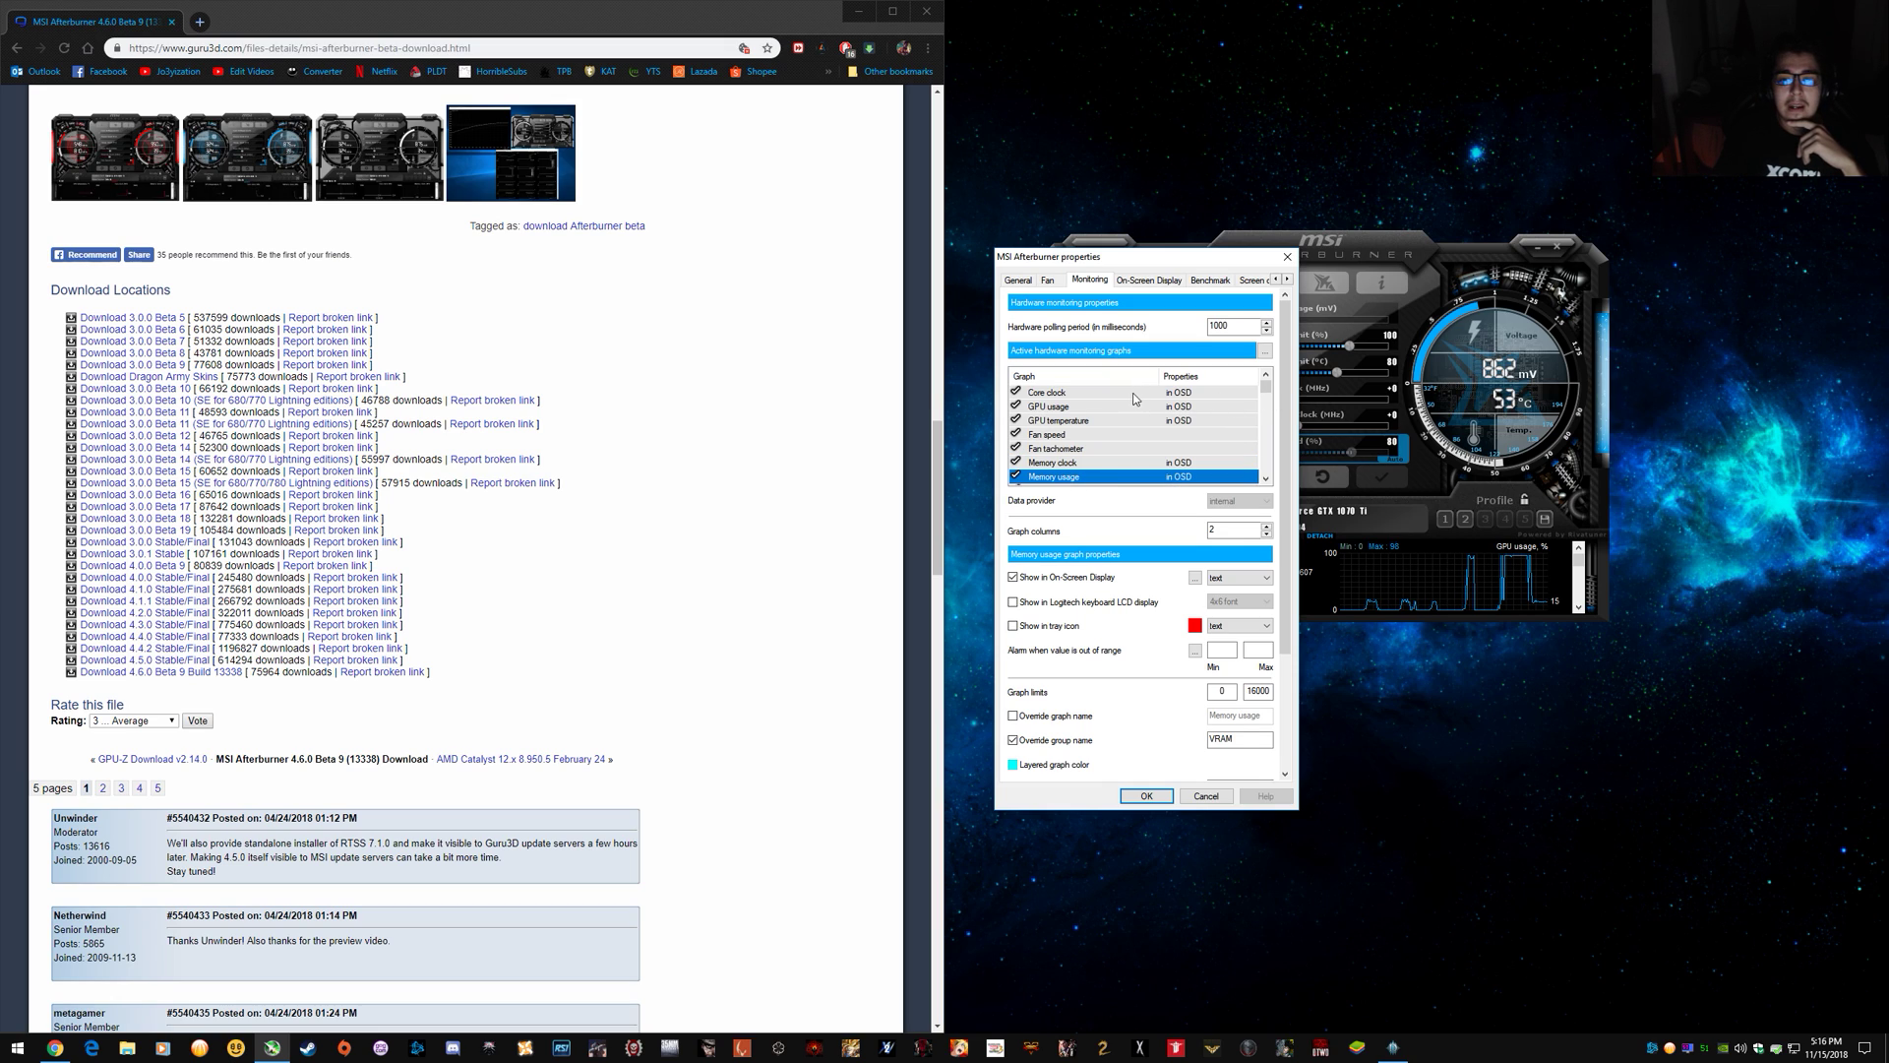
click(1135, 395)
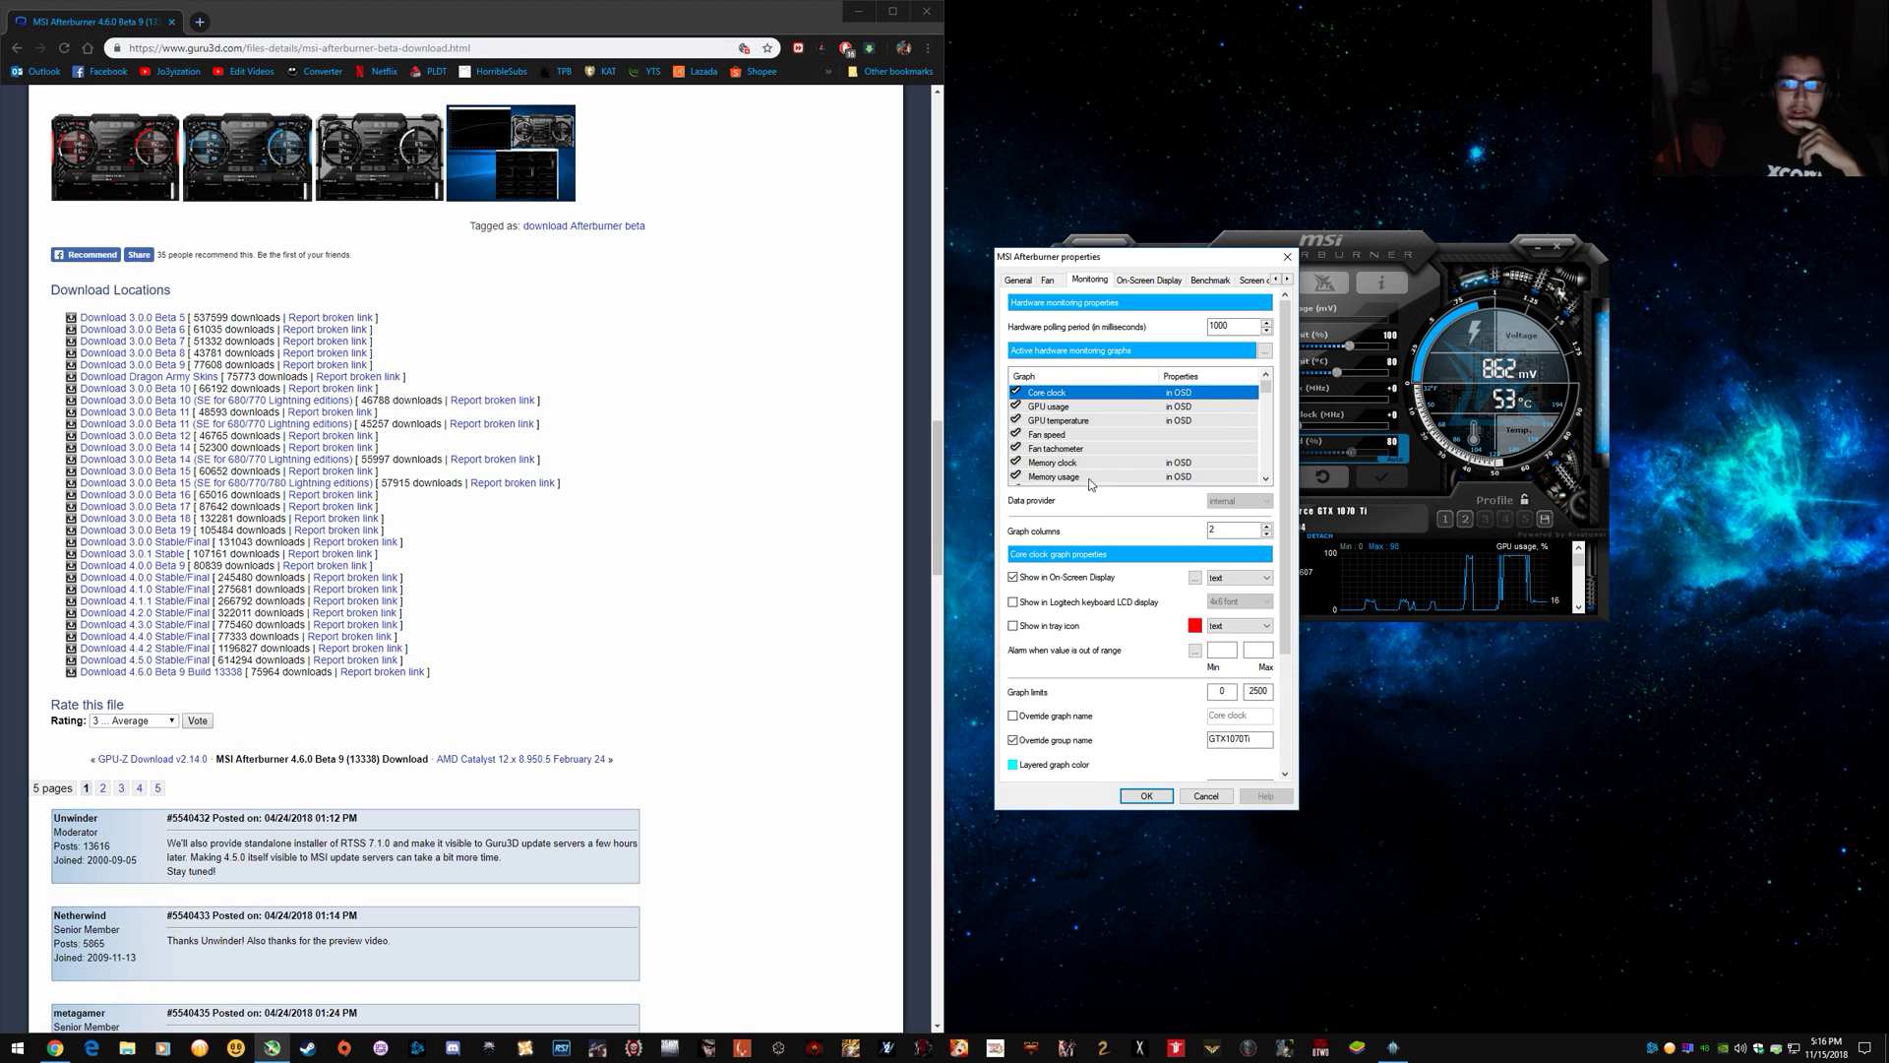
mouse_move(1266, 388)
mouse_down()
mouse_move(1266, 423)
mouse_move(1255, 407)
mouse_up()
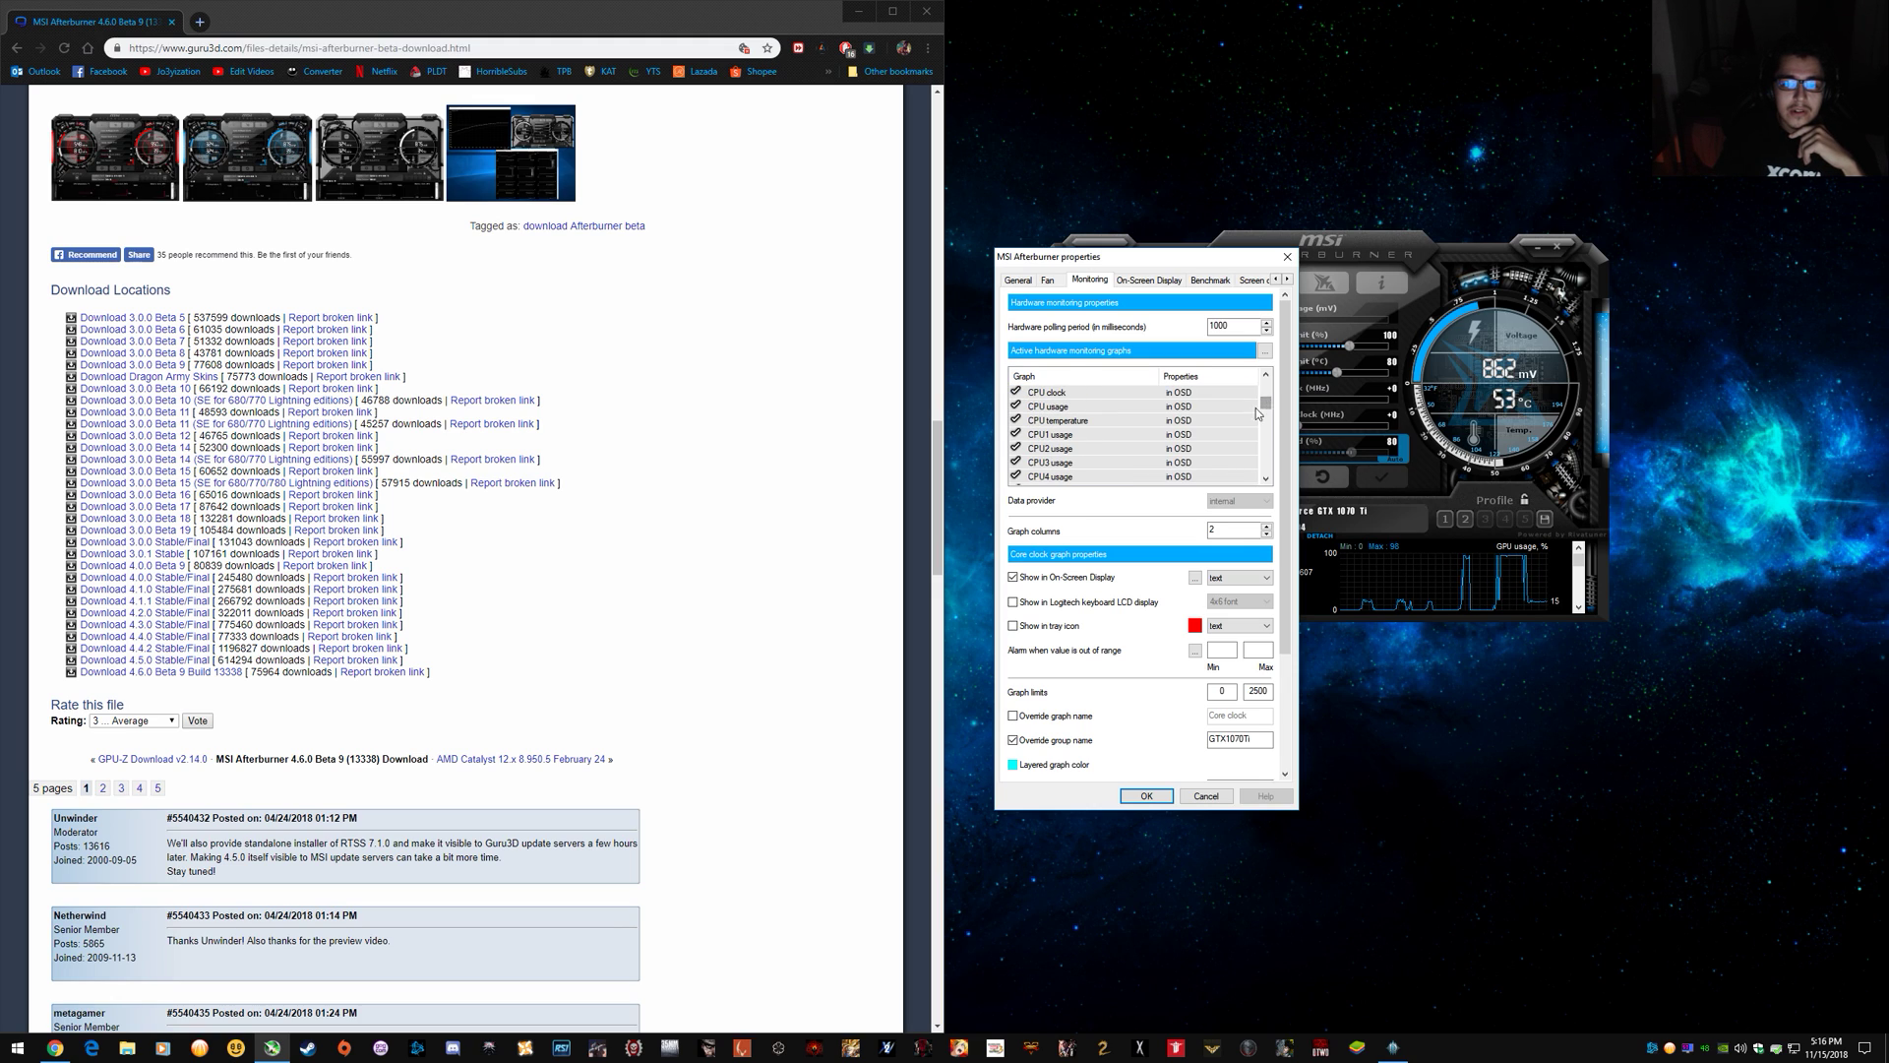
click(1082, 420)
scroll(1114, 458, up, 5)
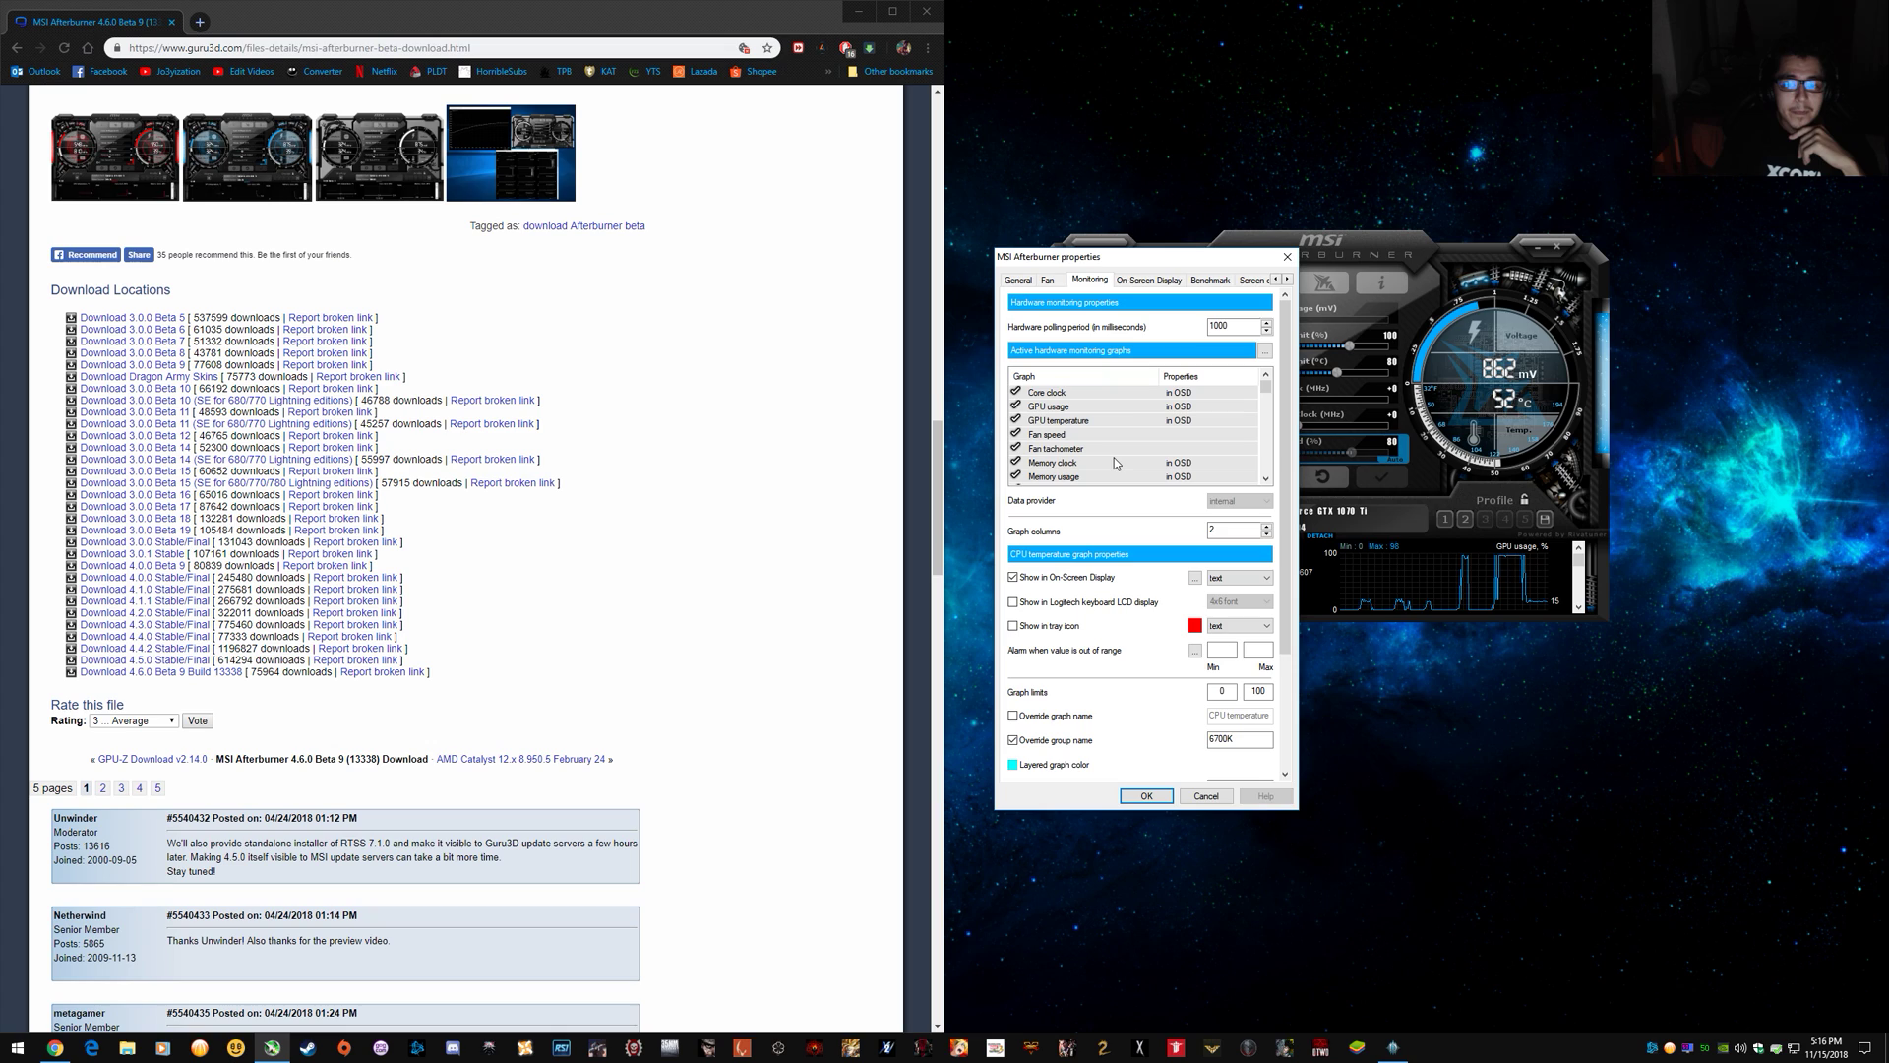
click(1106, 434)
click(1184, 395)
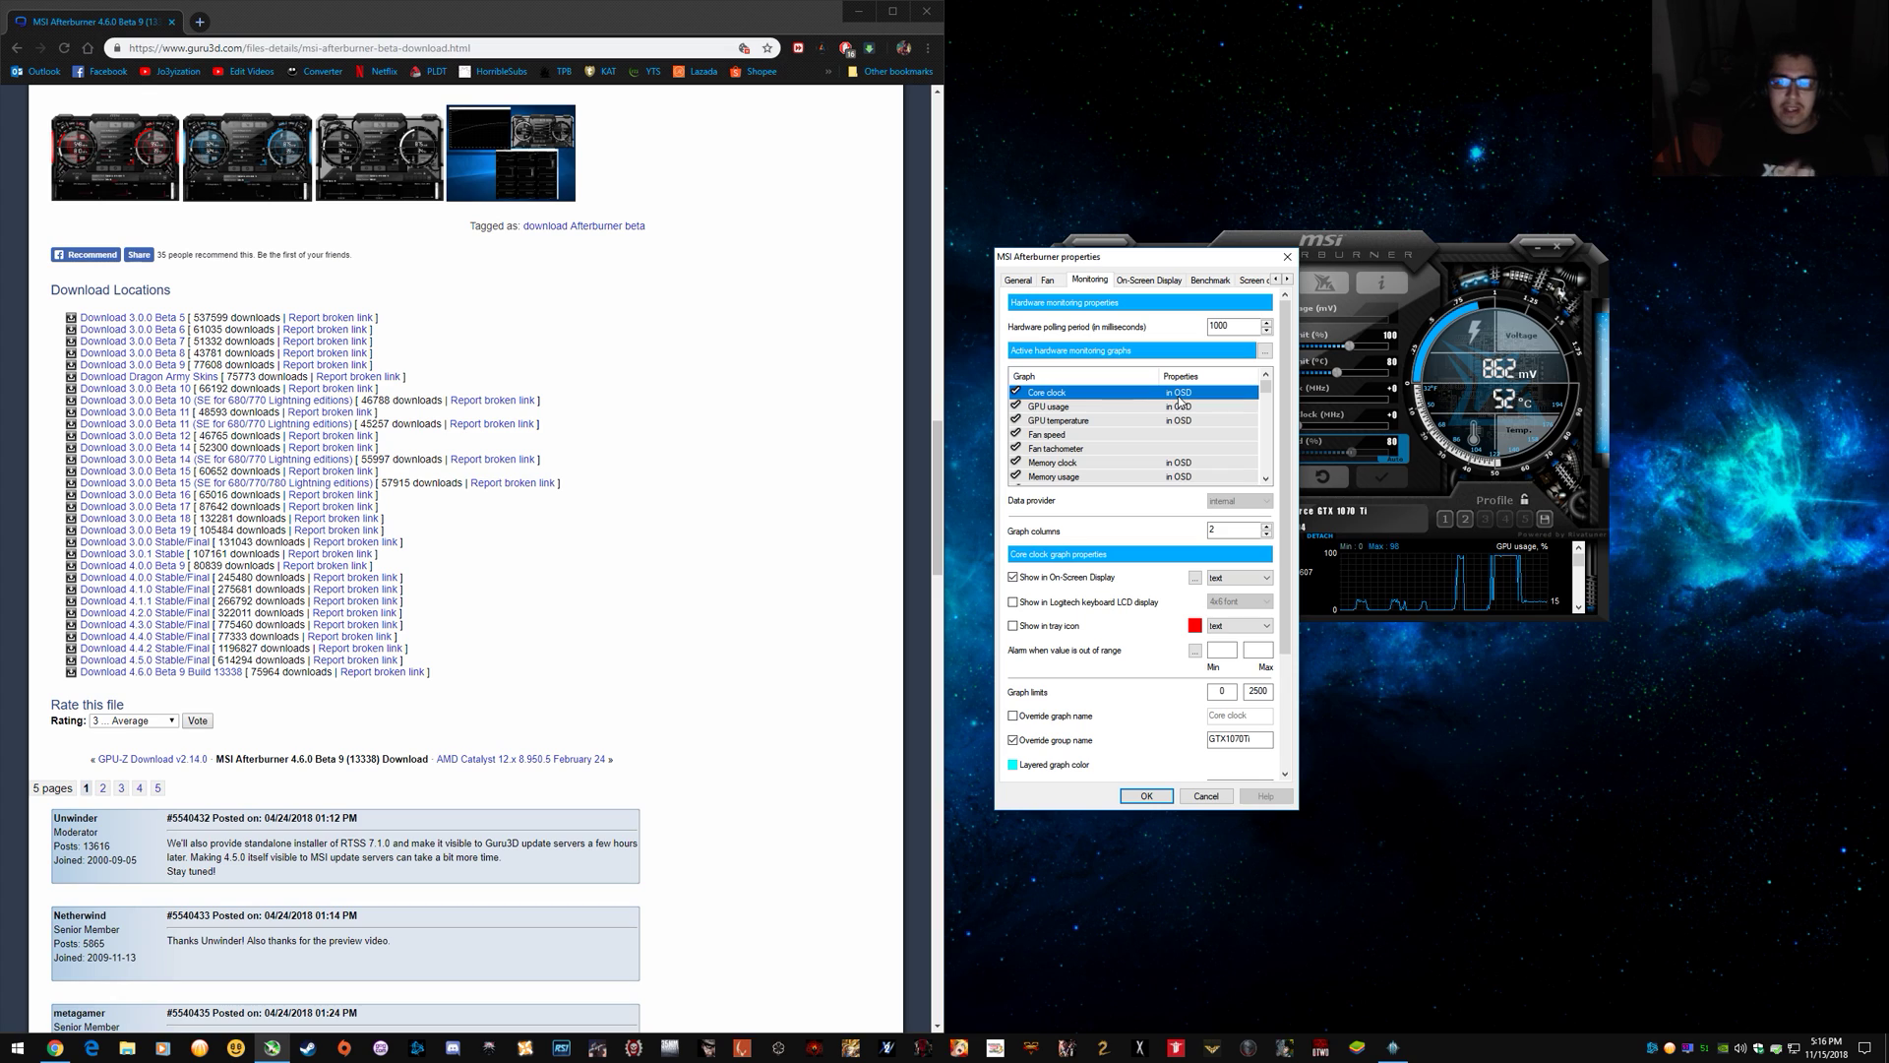
click(1173, 434)
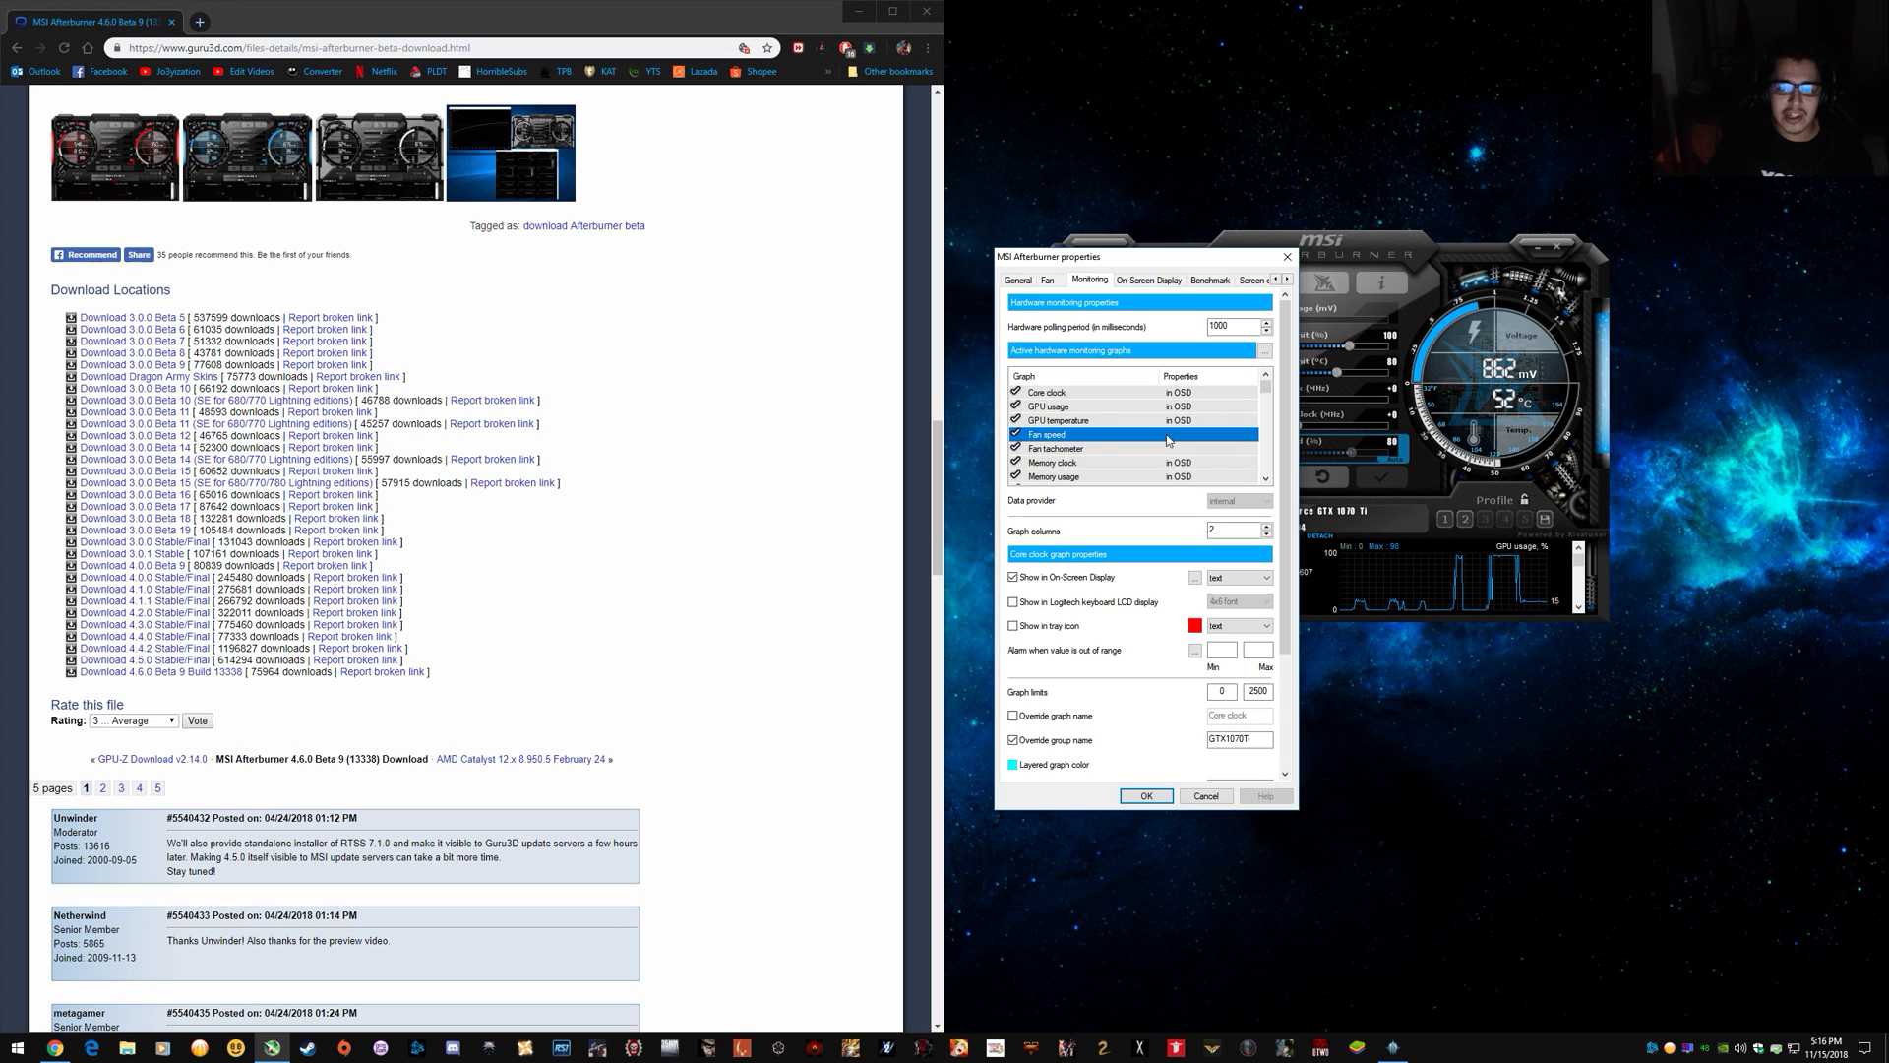
click(1107, 452)
click(1133, 435)
click(1141, 451)
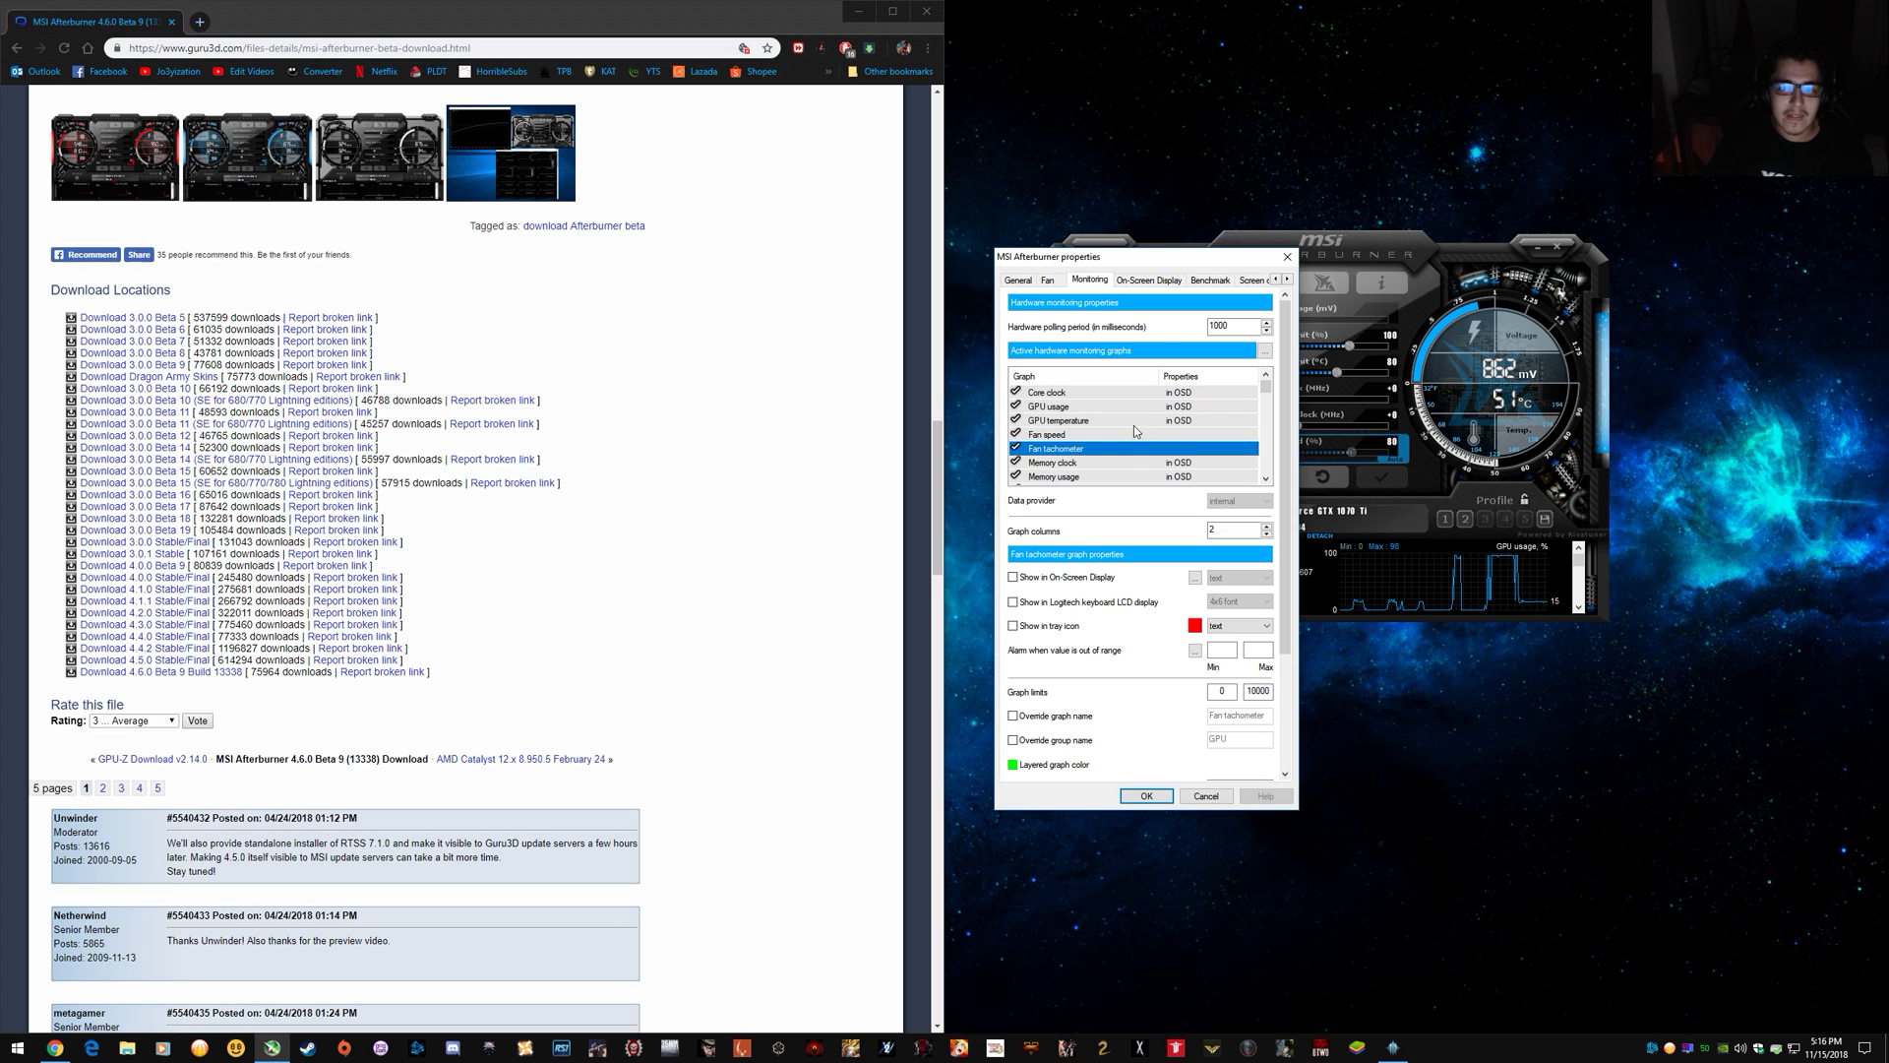
drag(1163, 258, 1014, 204)
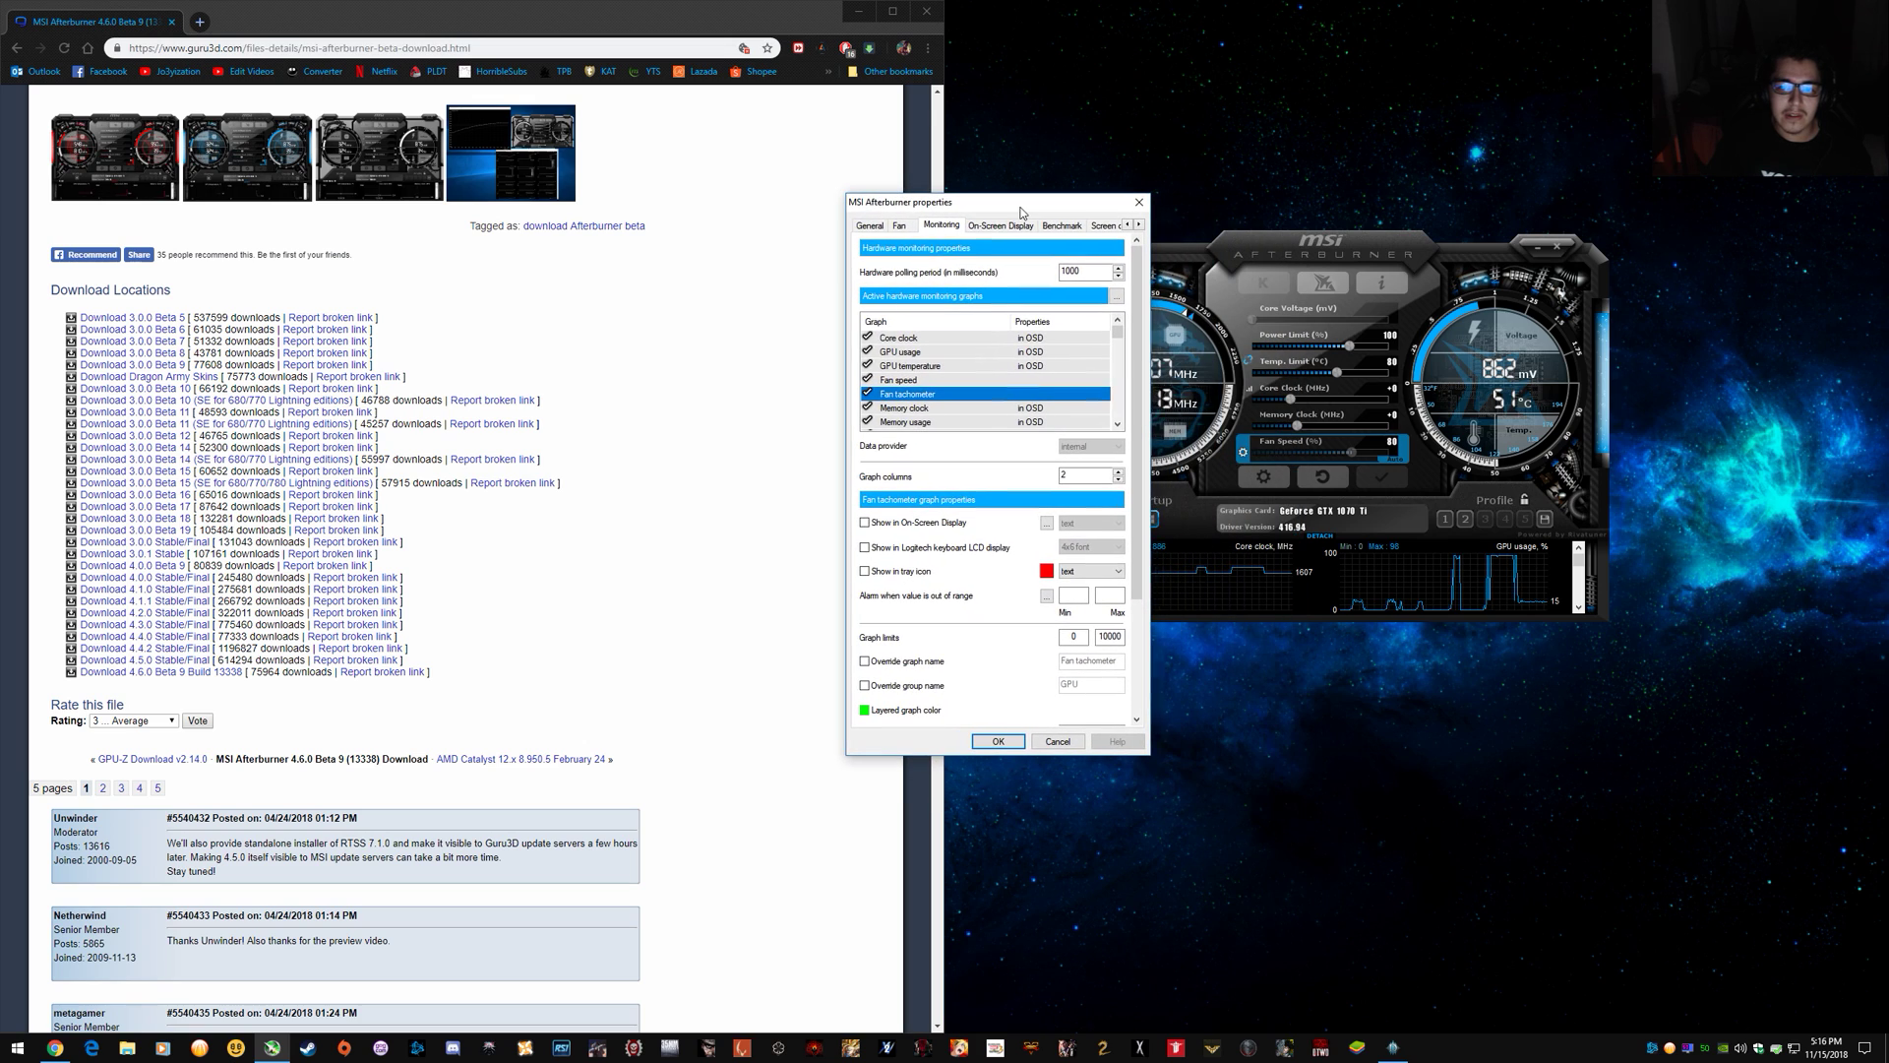
click(926, 354)
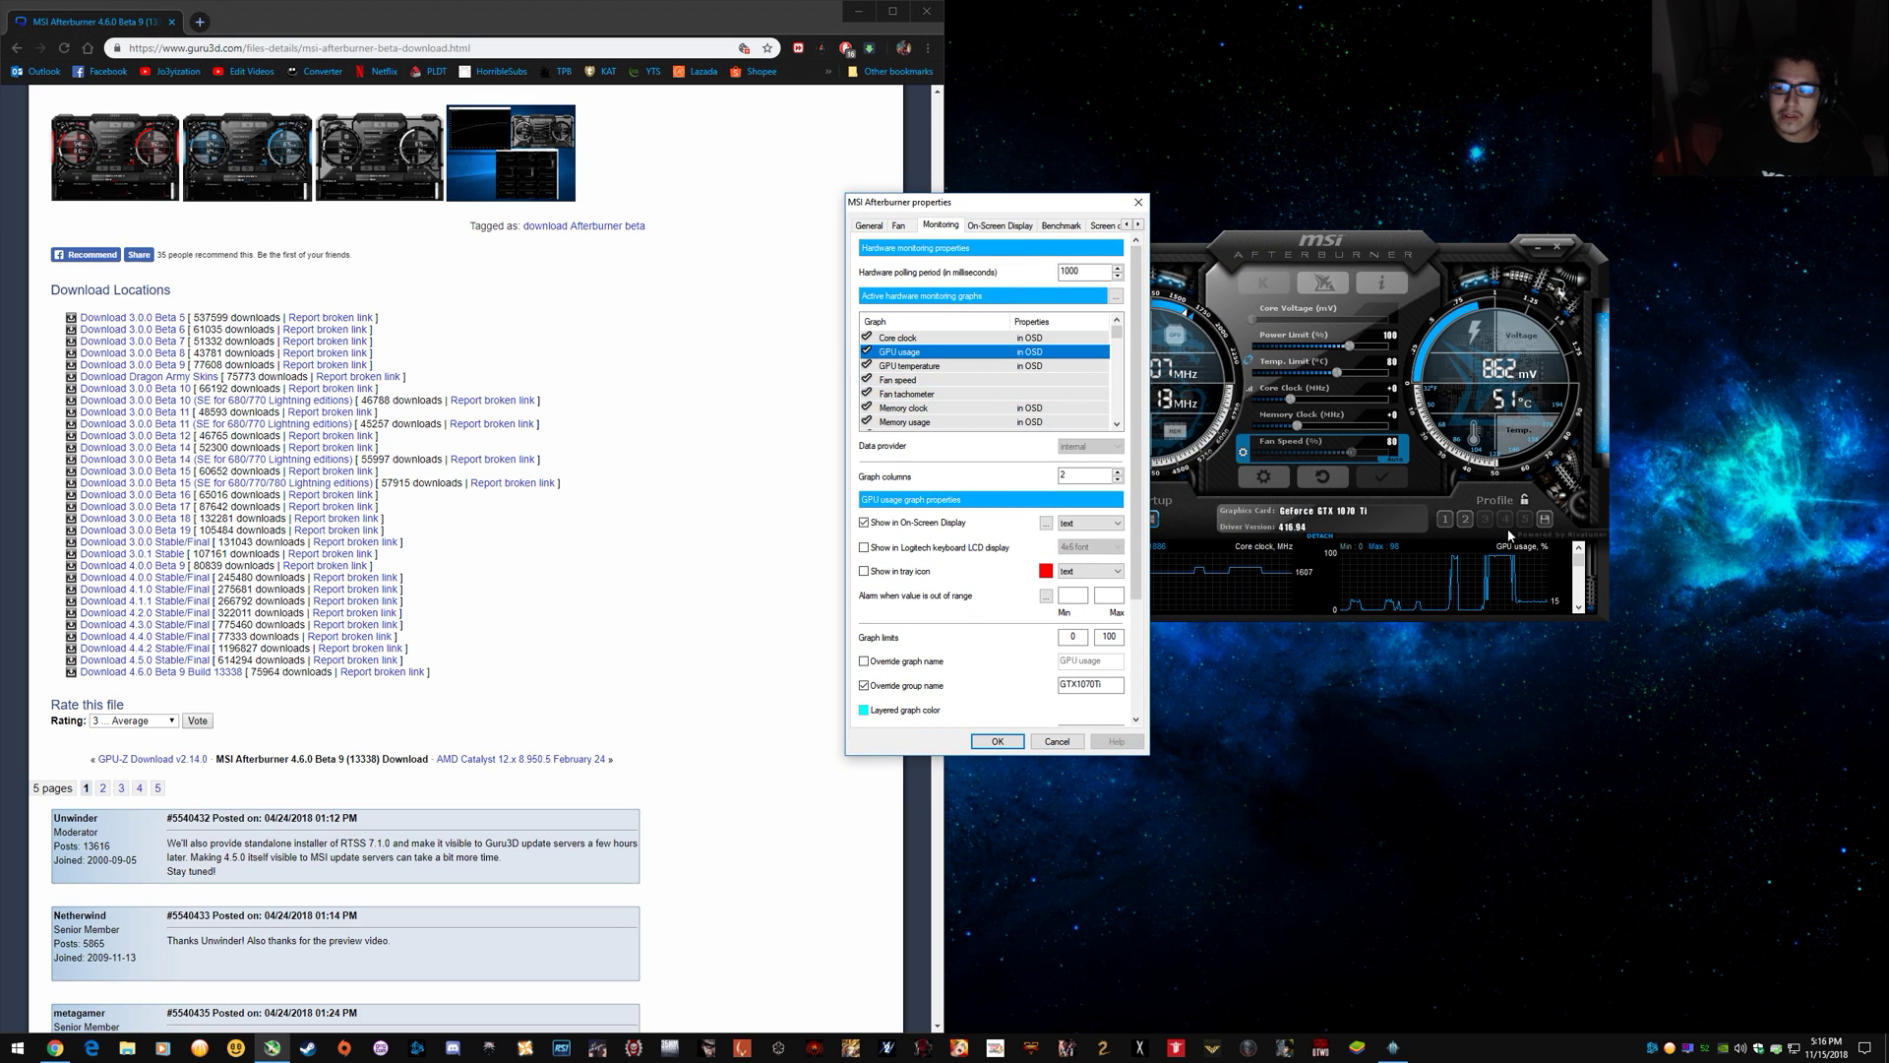
click(1057, 740)
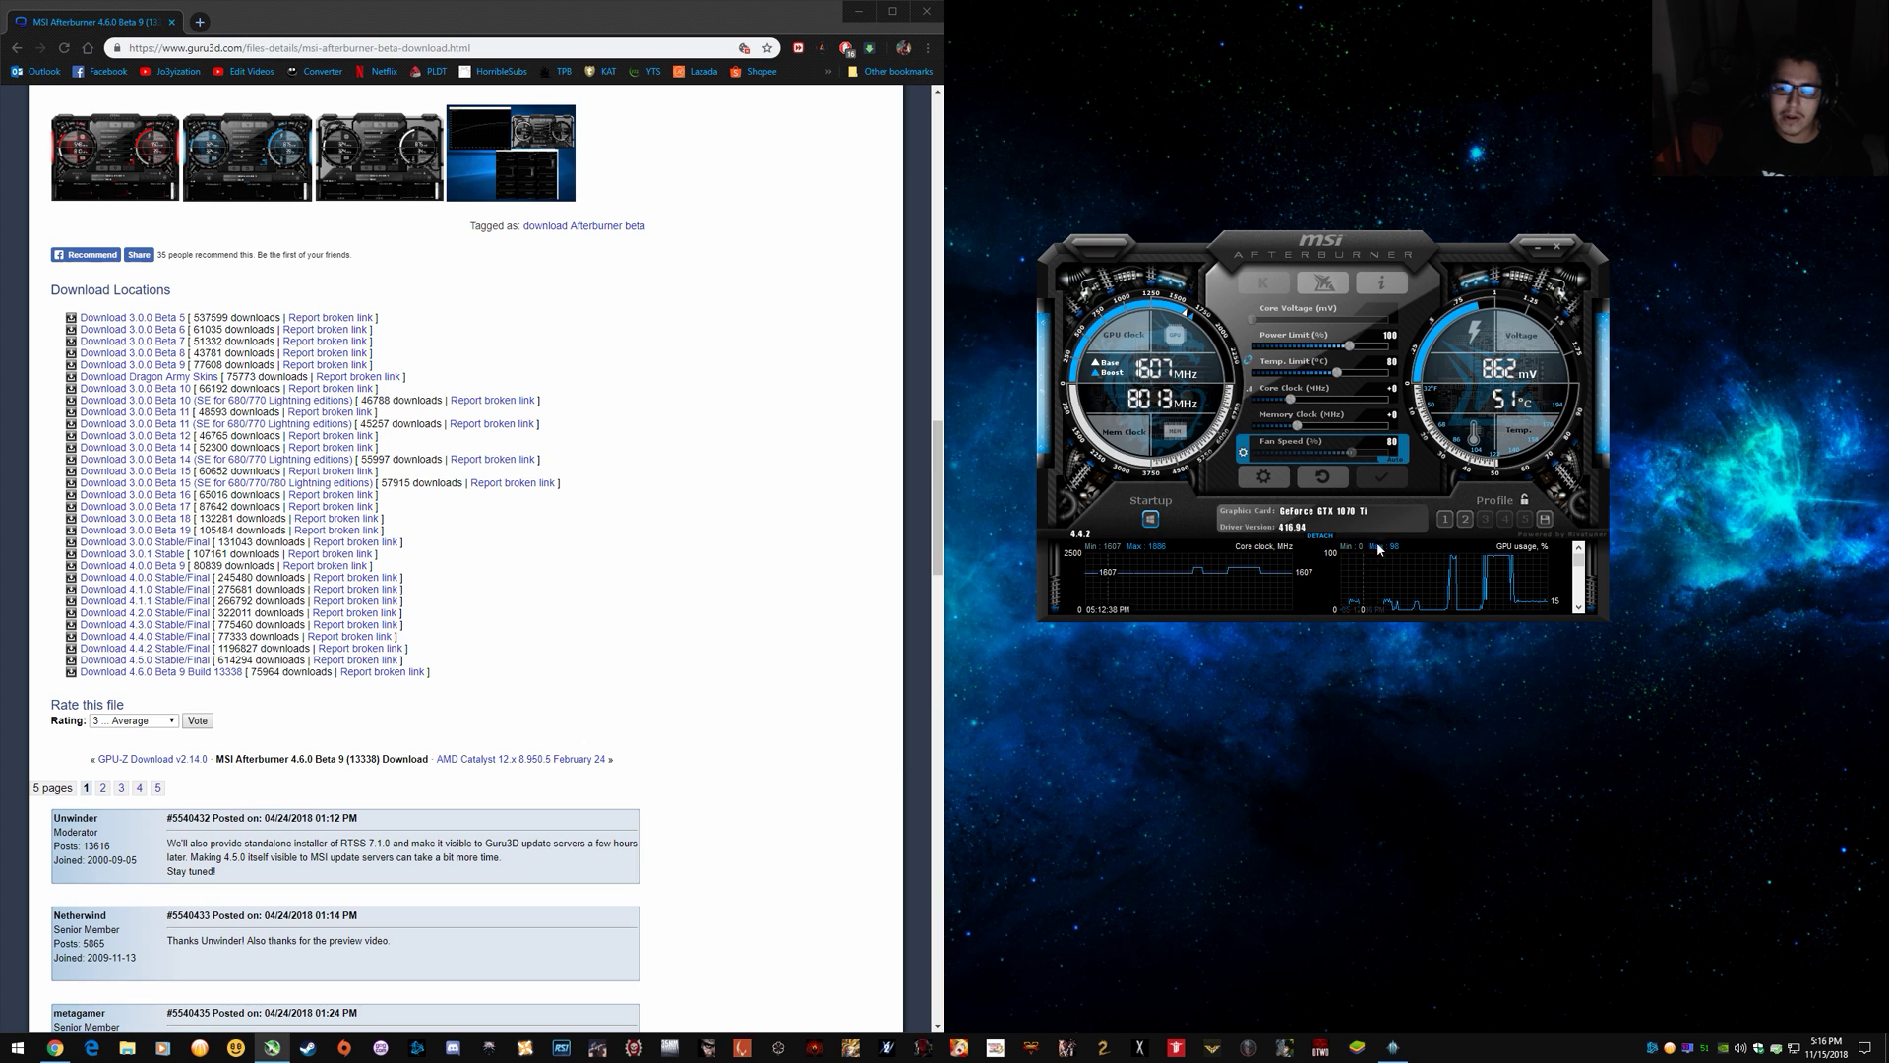
Detach the hardware monitor graph and uncheck Show in On-Screen Display for Core clock.
click(1319, 537)
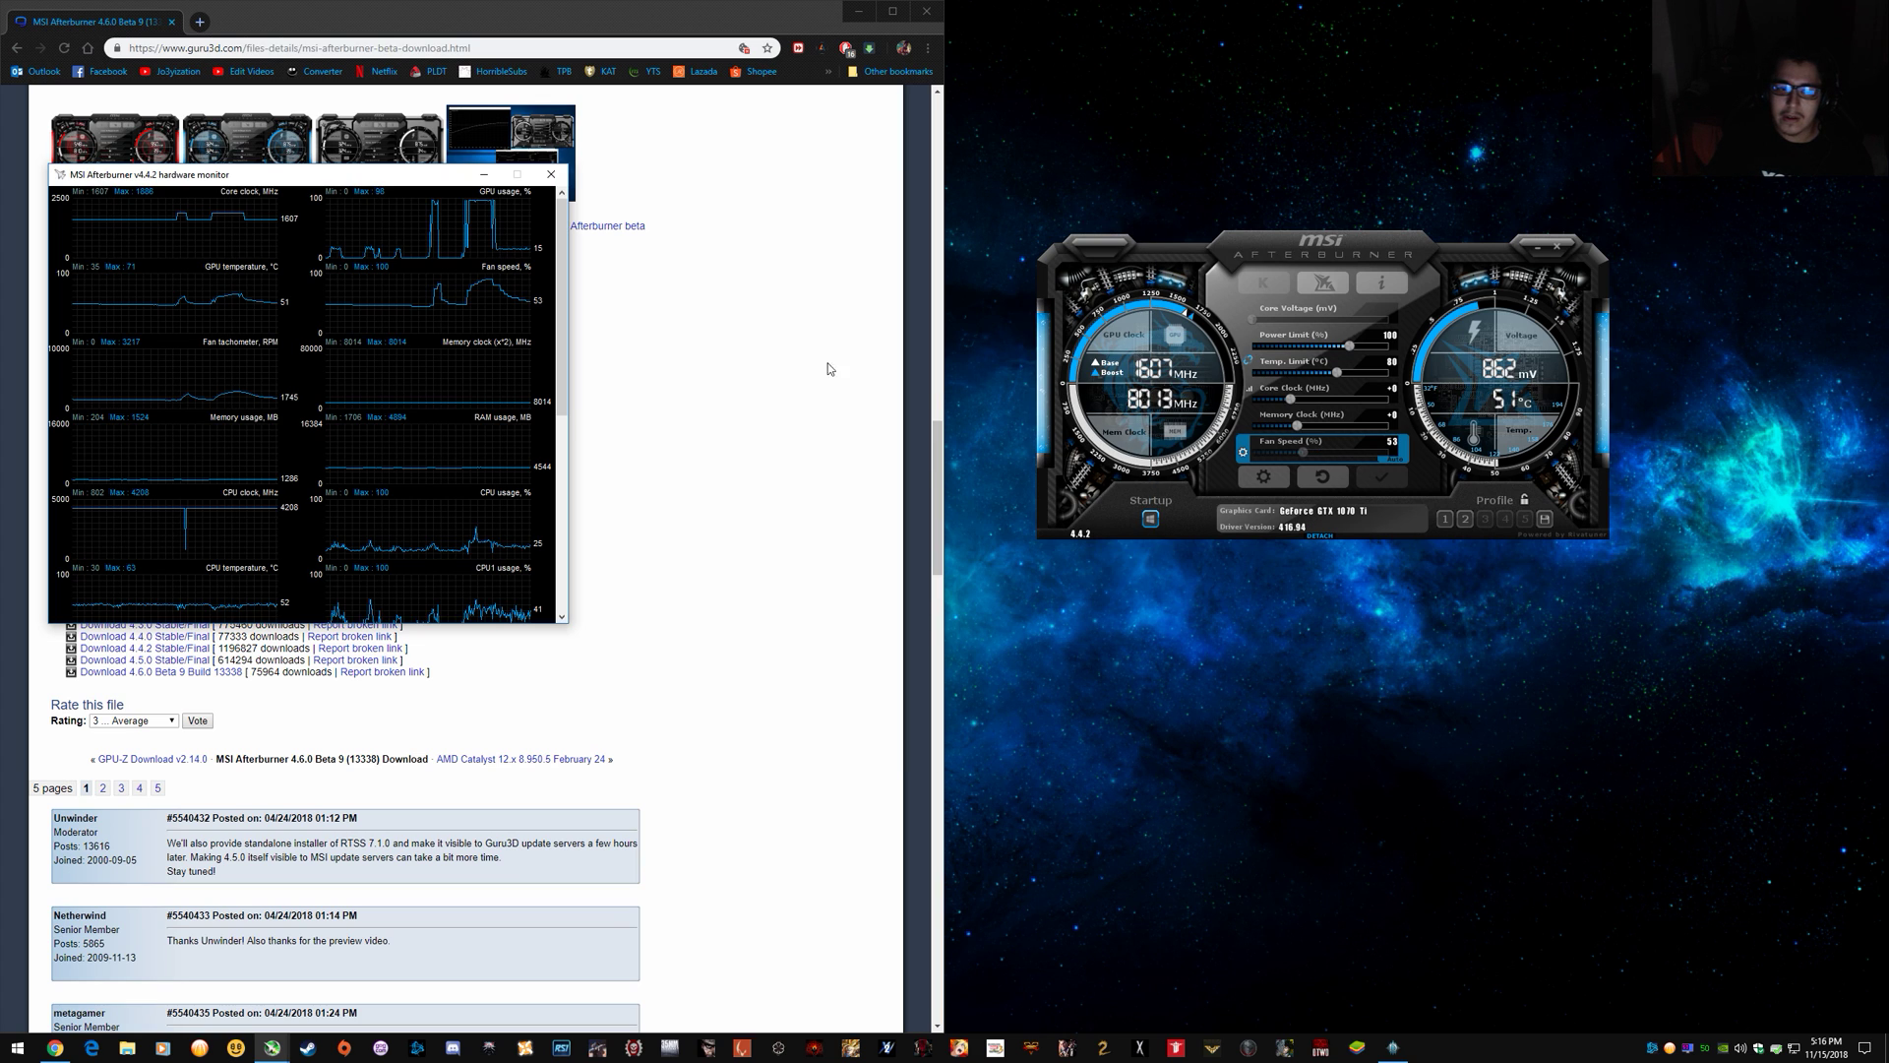
drag(370, 178, 1305, 593)
click(1263, 476)
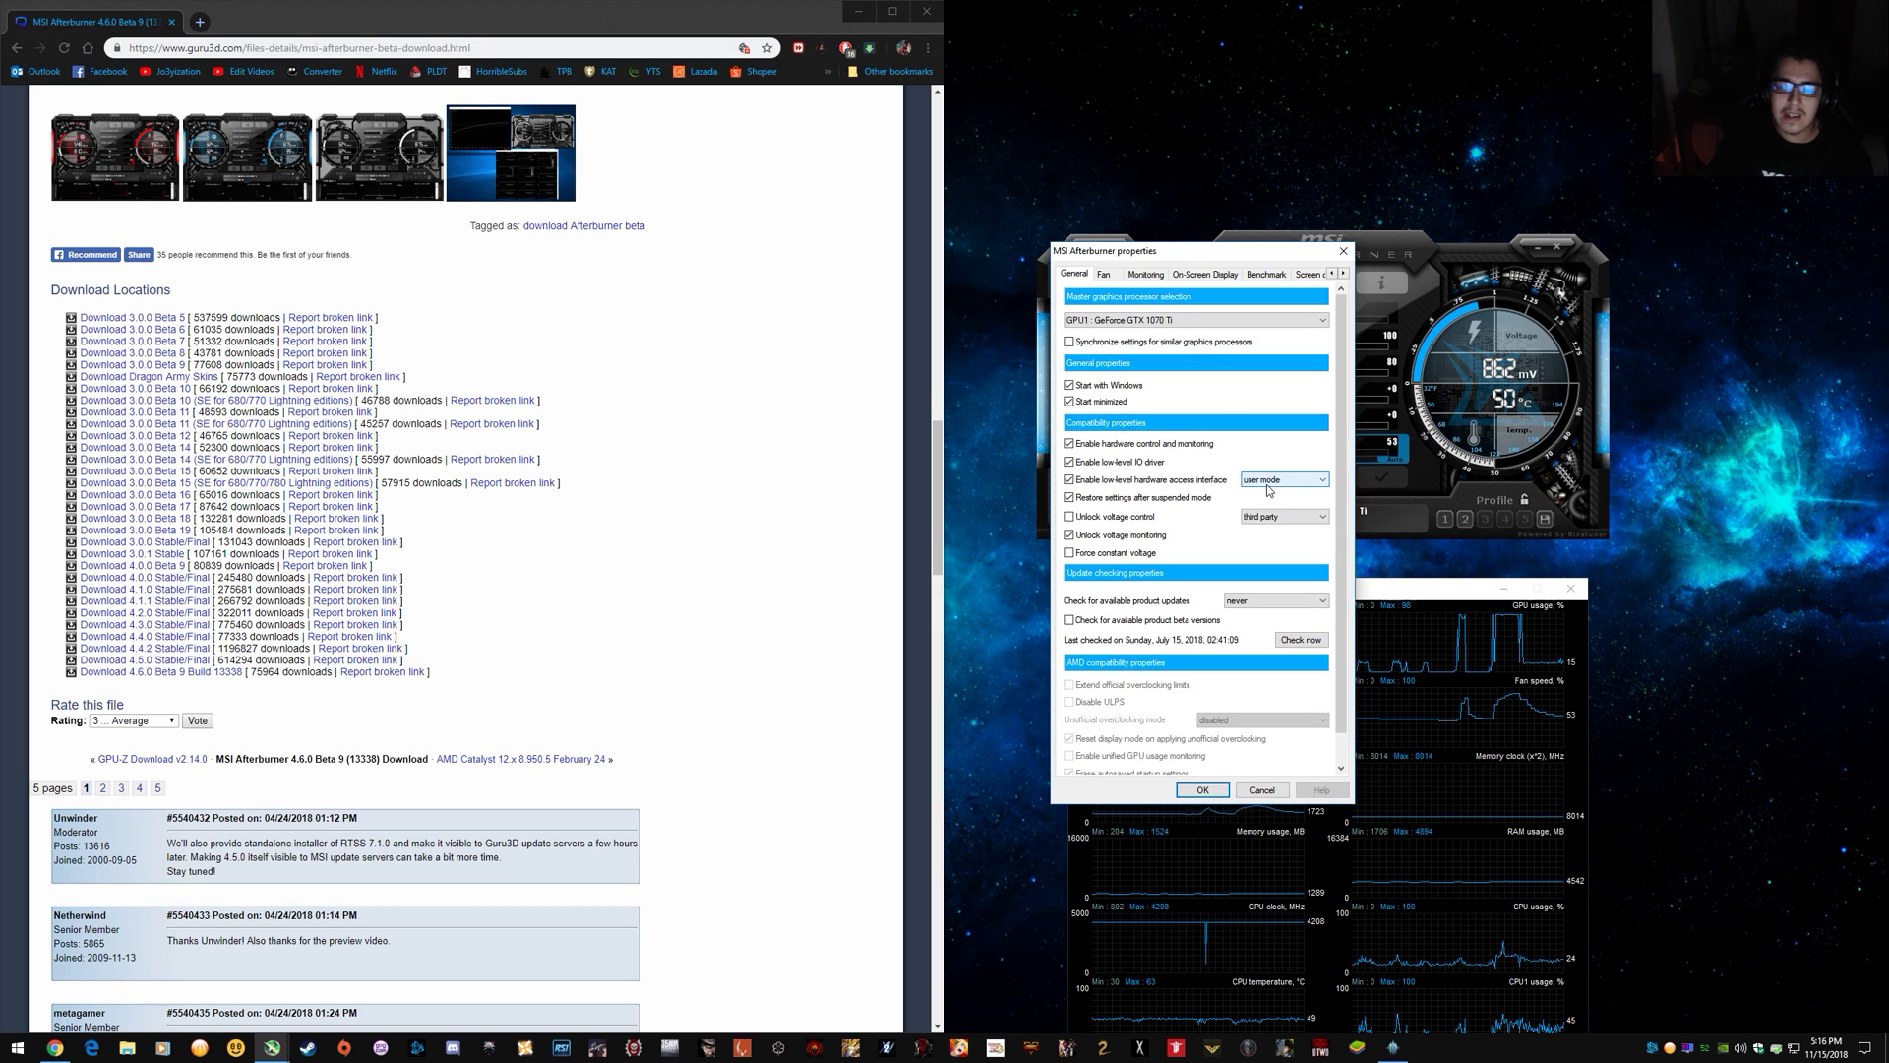
click(1194, 275)
click(1153, 275)
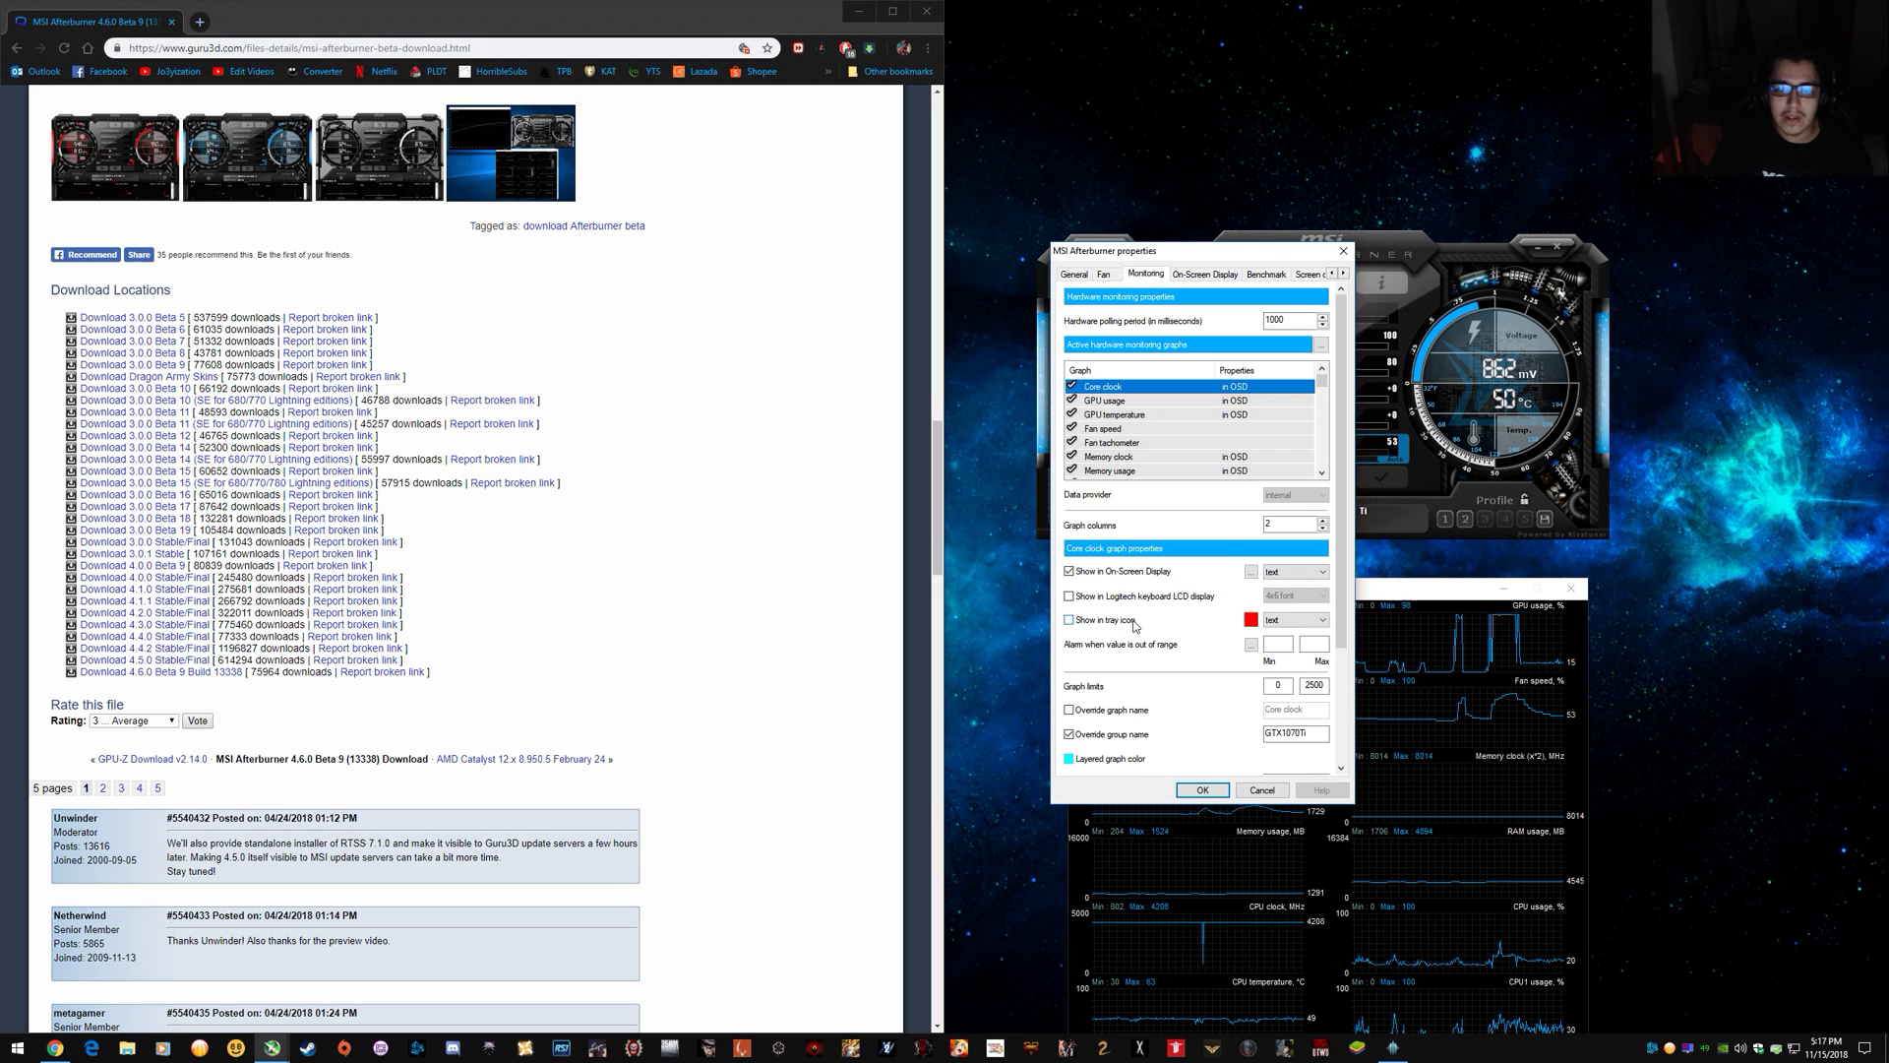
click(1069, 571)
Check the Diablo III overlay, then reopen Monitoring settings and dismiss them with Esc.
click(1346, 1036)
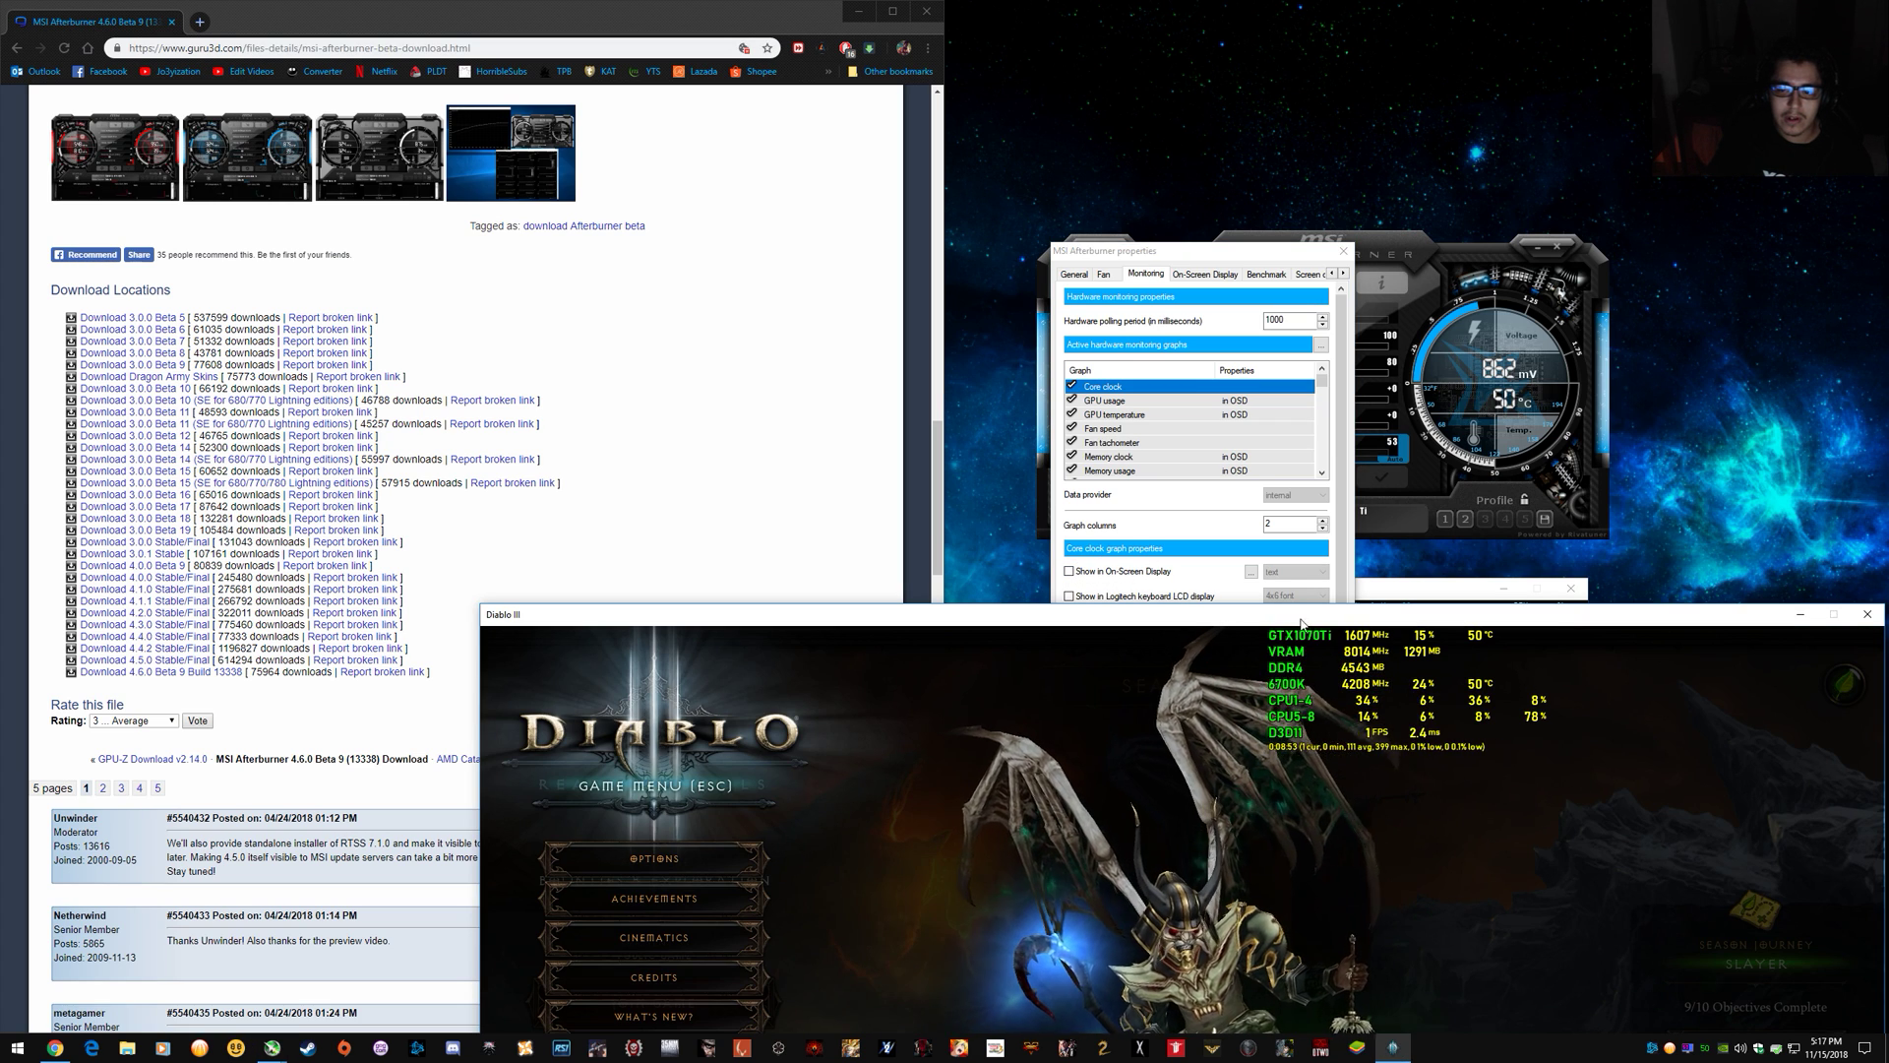
drag(1228, 251, 1121, 133)
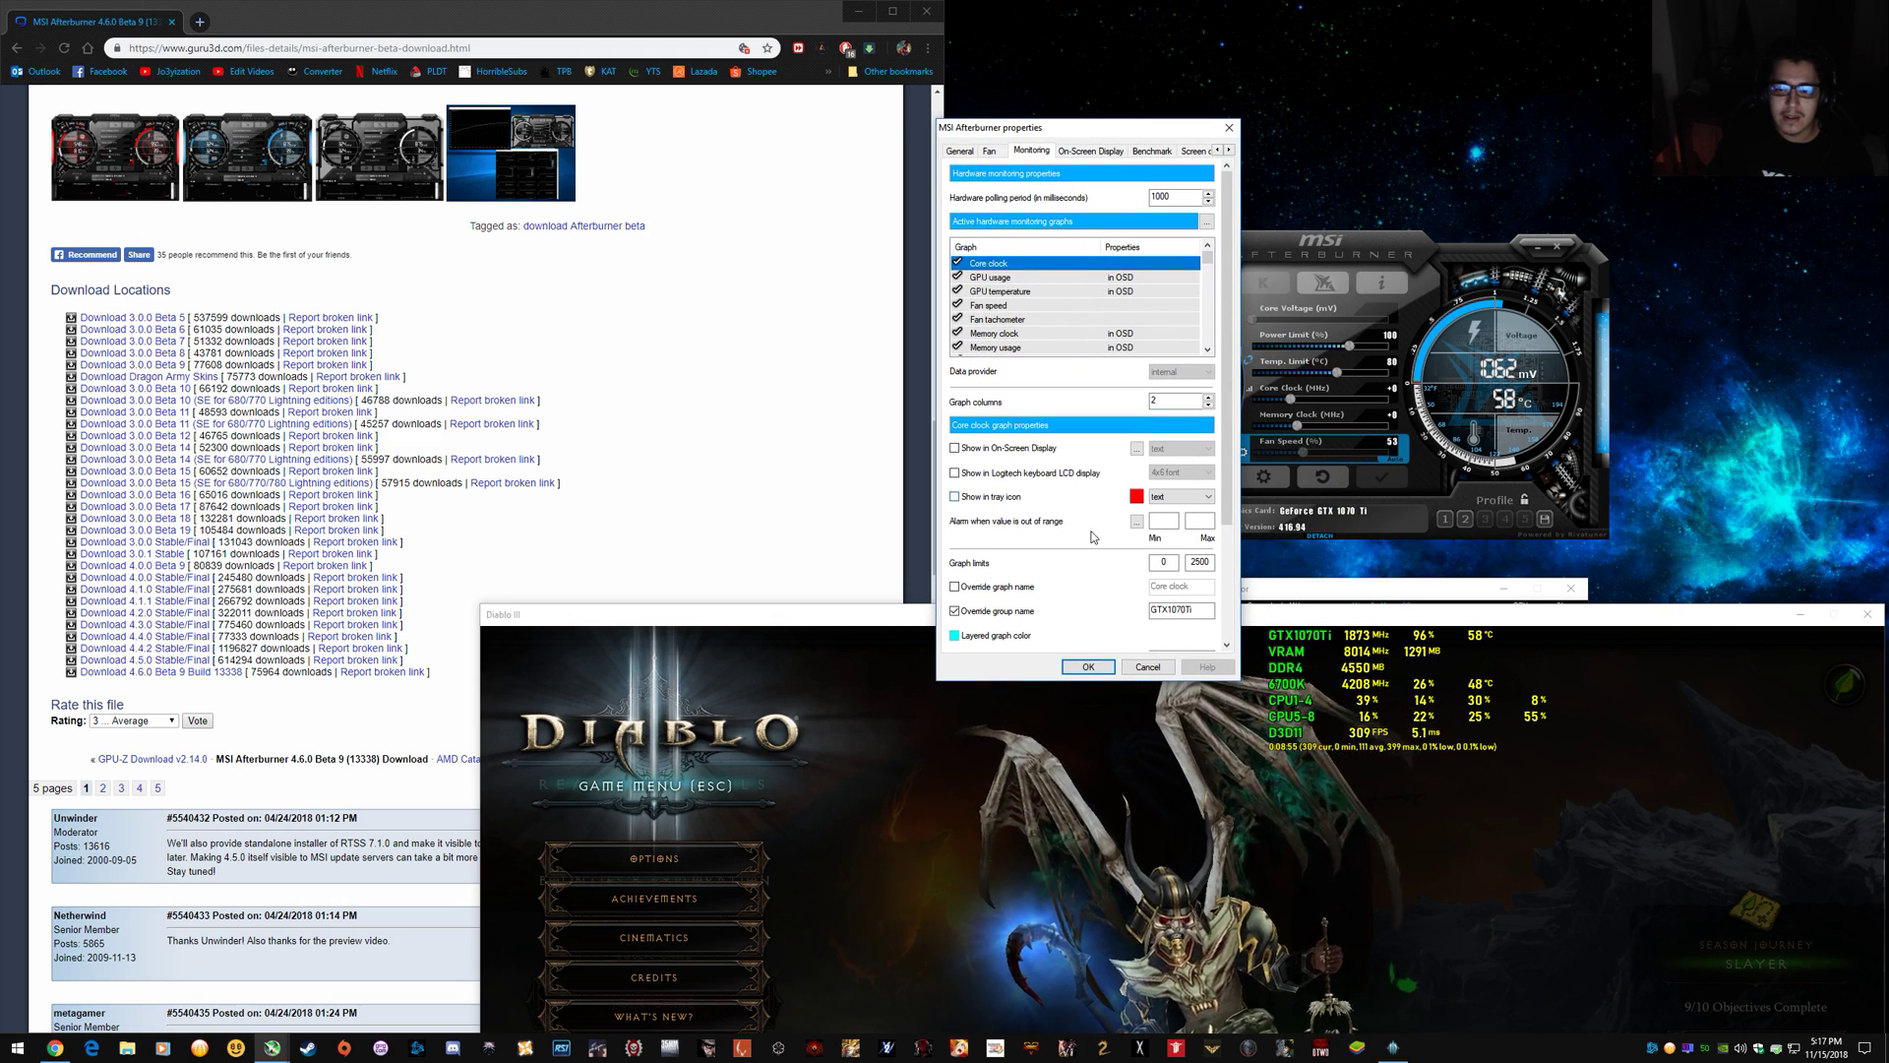
click(1092, 1013)
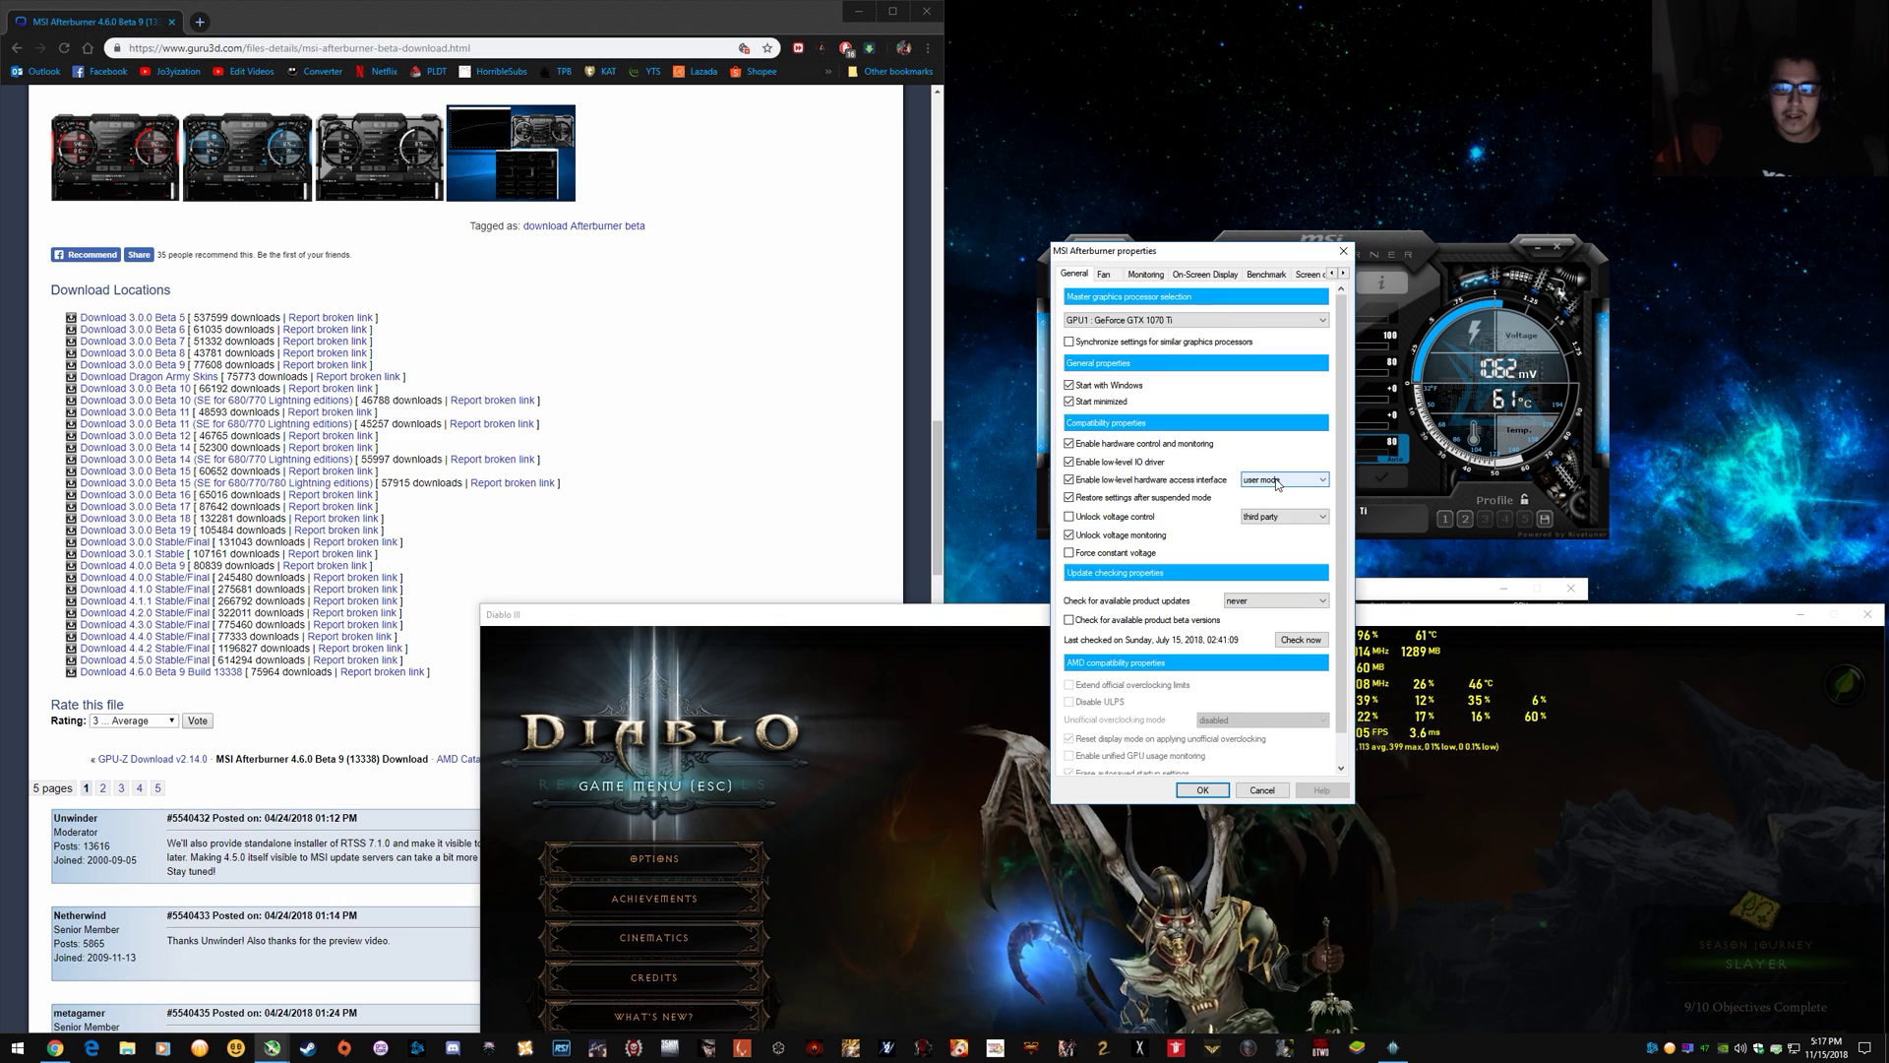
click(1263, 476)
click(1147, 275)
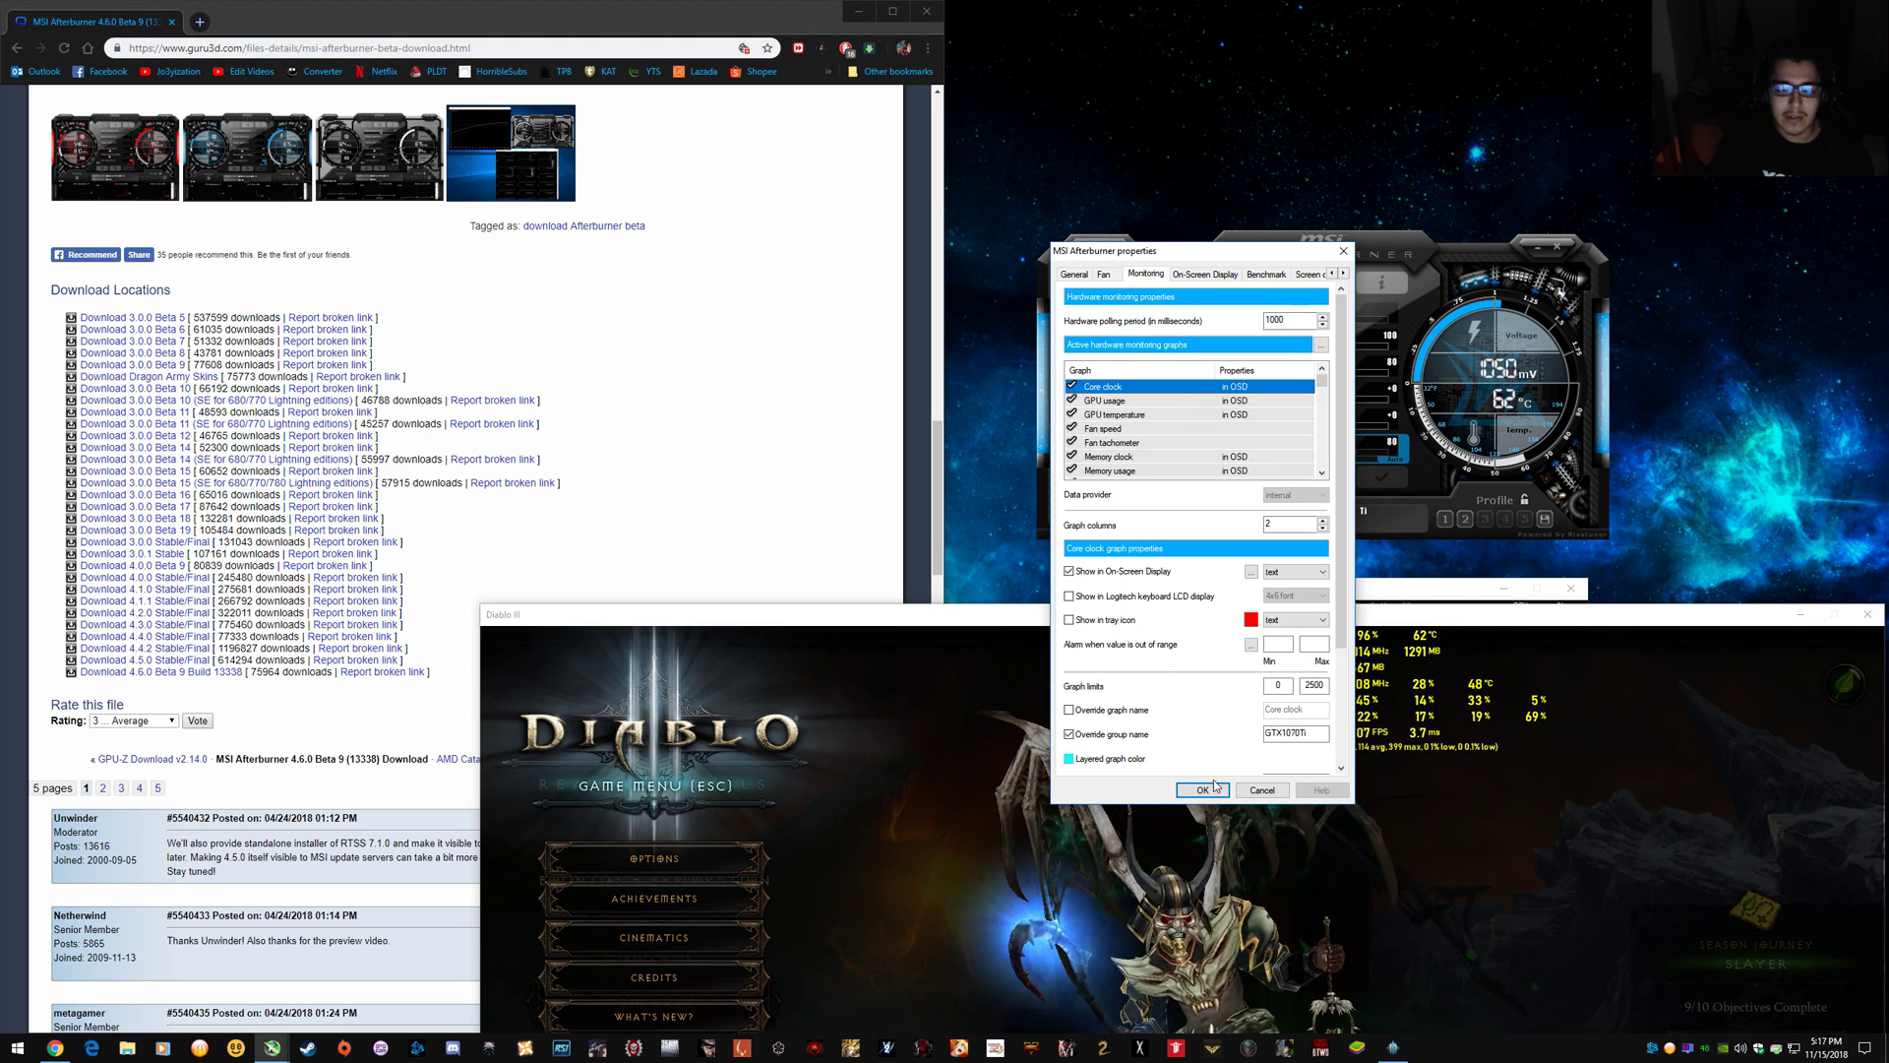
key(Return)
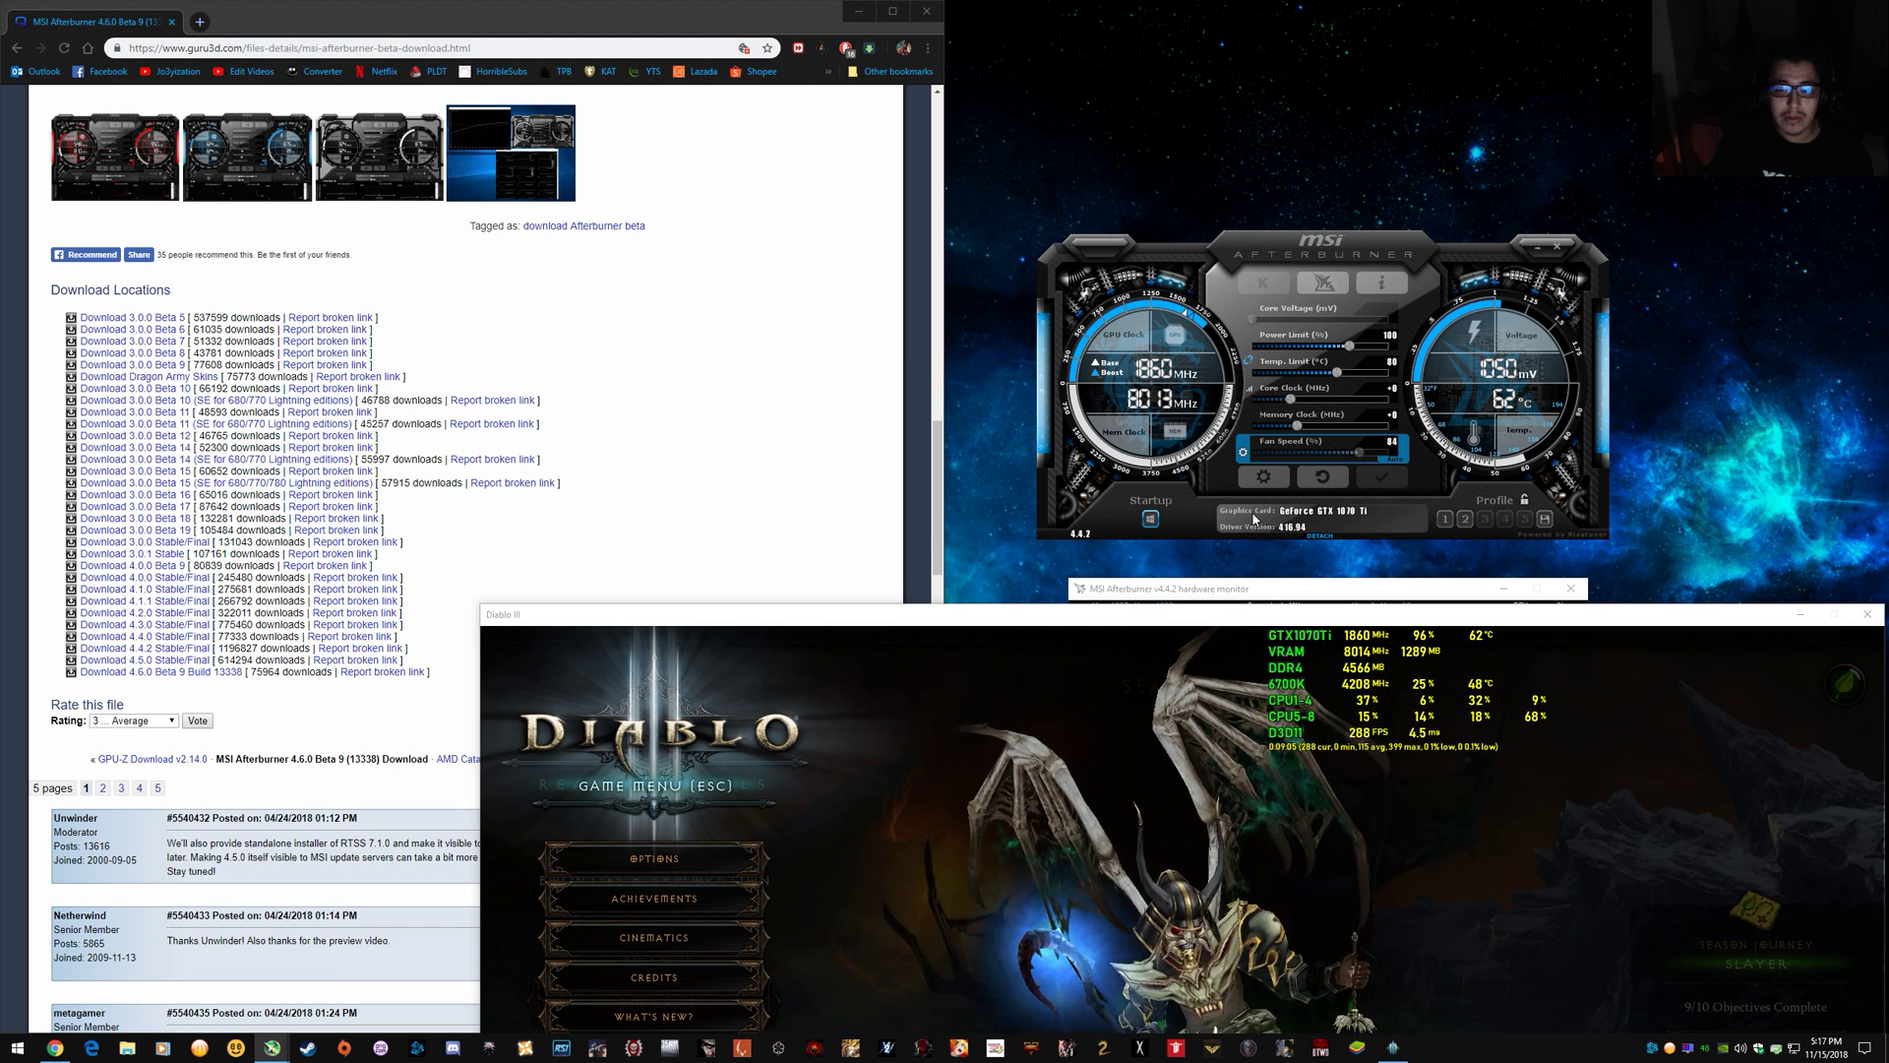
Open Afterburner settings, glance at the Fan and On-Screen Display tabs, and settle on Monitoring.
click(1264, 477)
click(1103, 274)
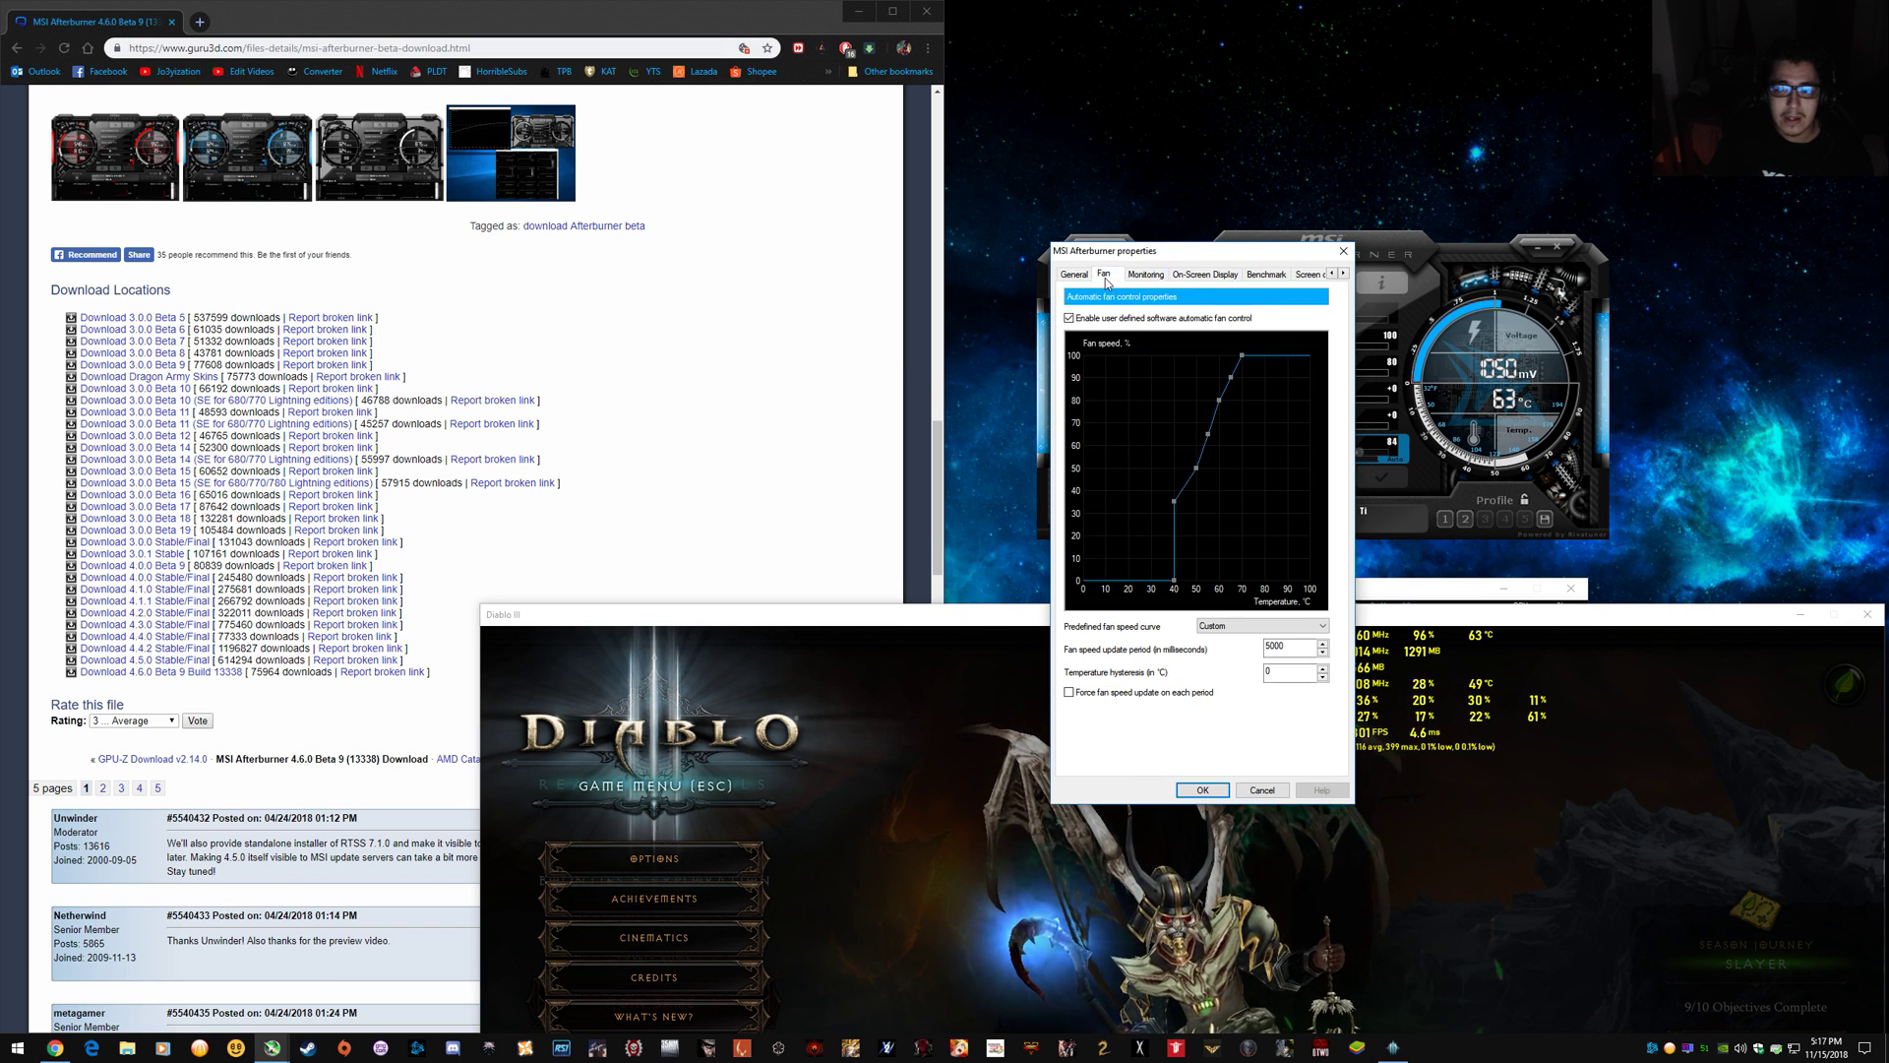
click(1205, 274)
click(1146, 275)
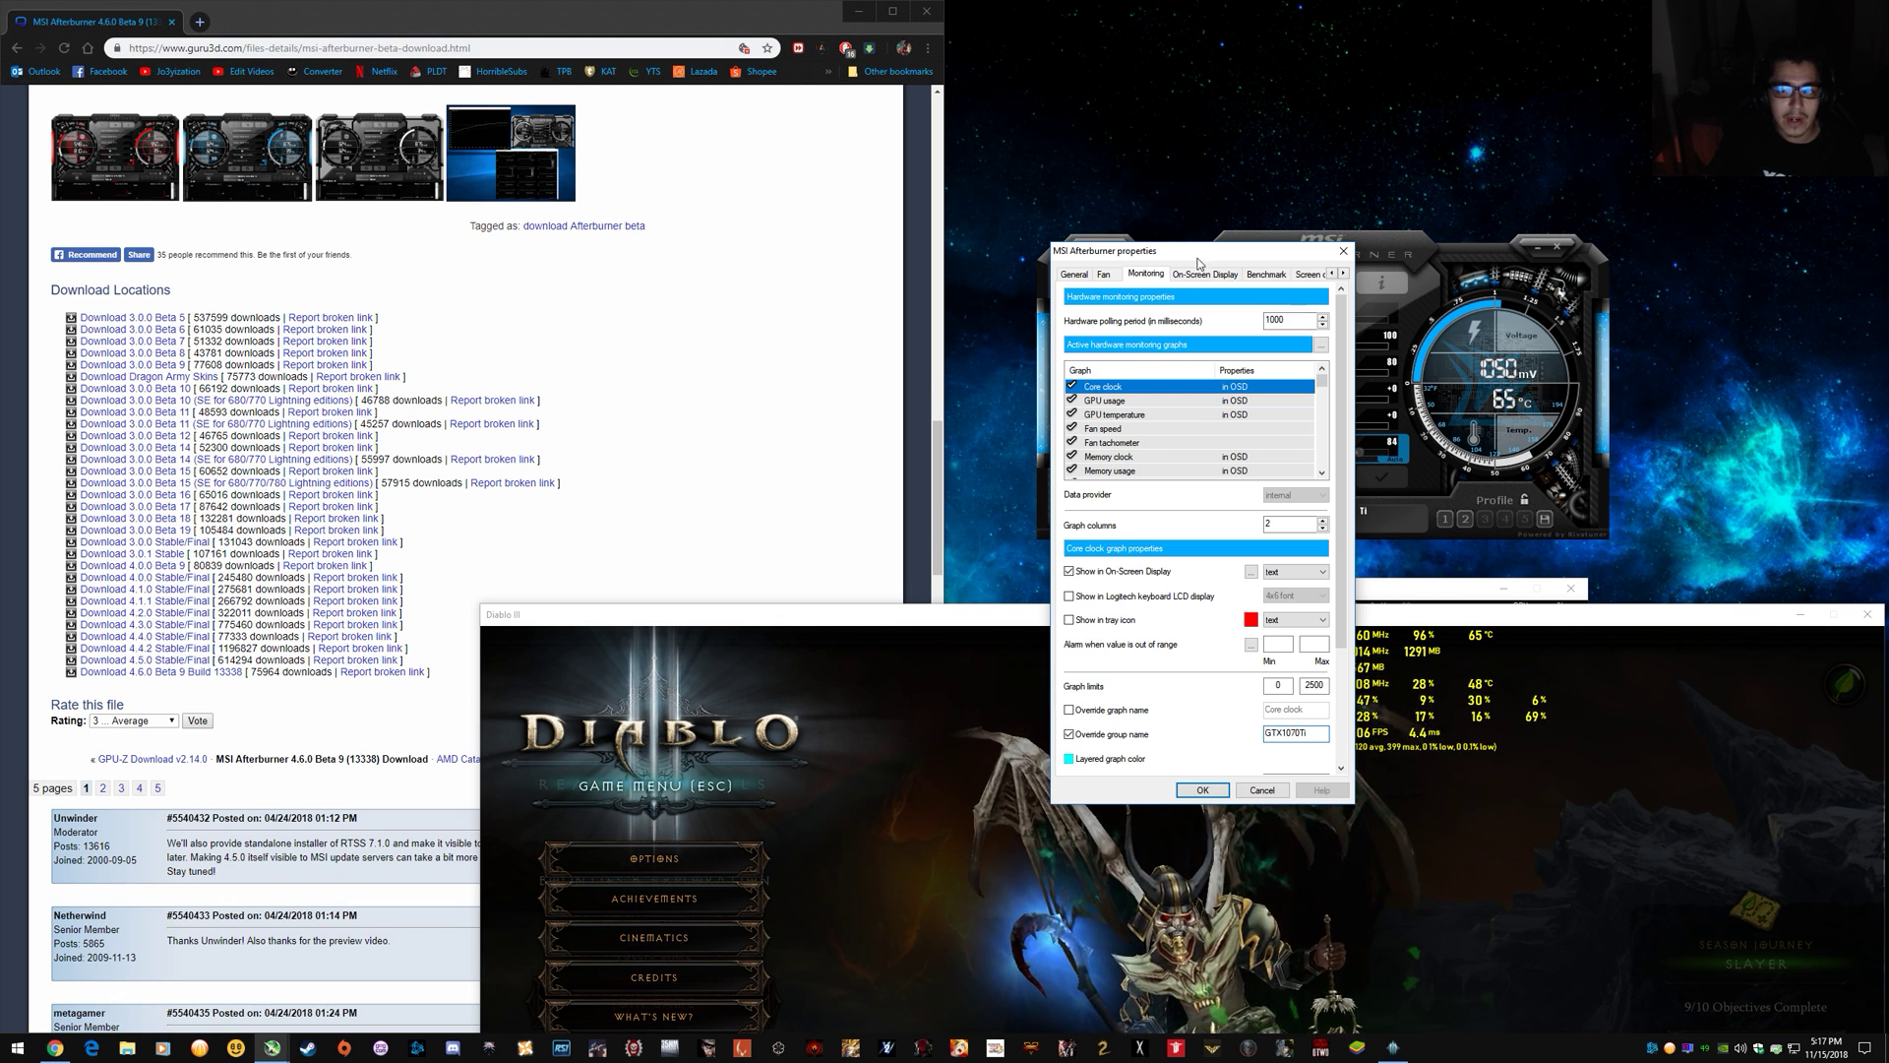
drag(1189, 256, 969, 182)
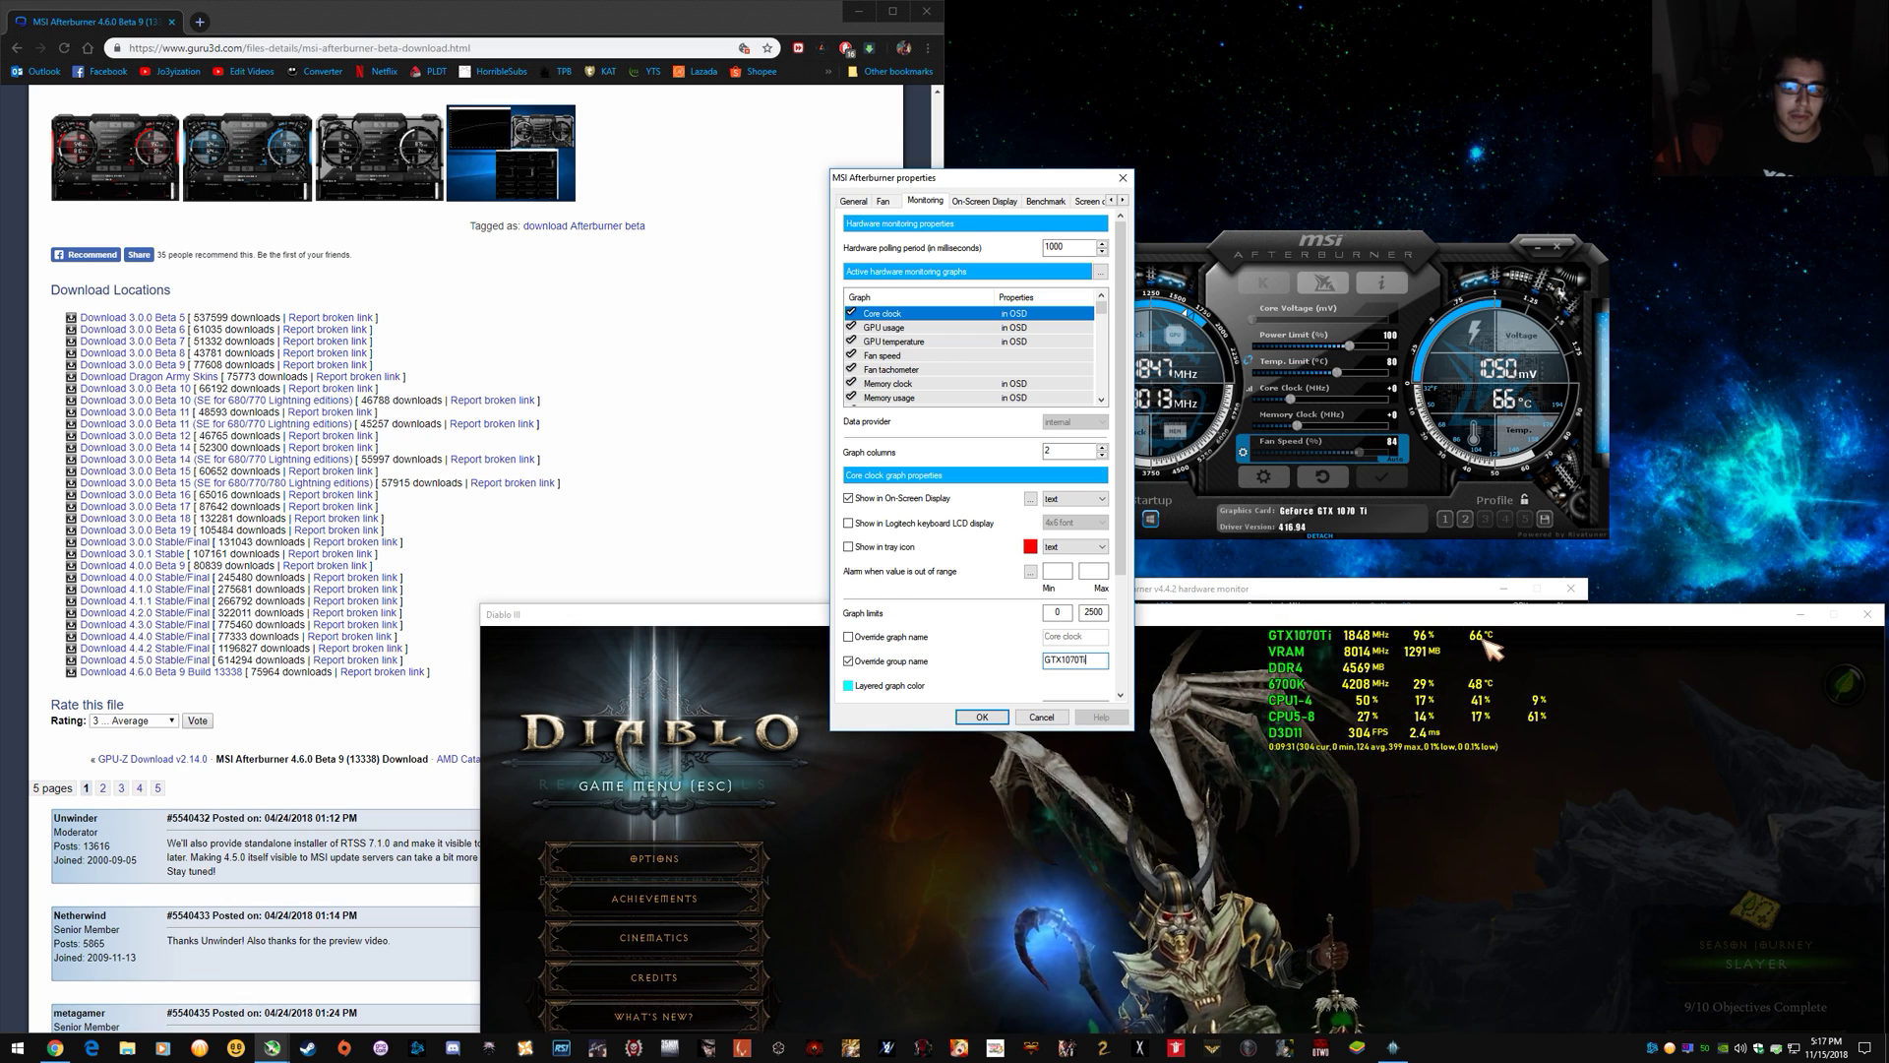
Inspect the Core clock, GPU usage and GPU temperature graph properties.
click(926, 329)
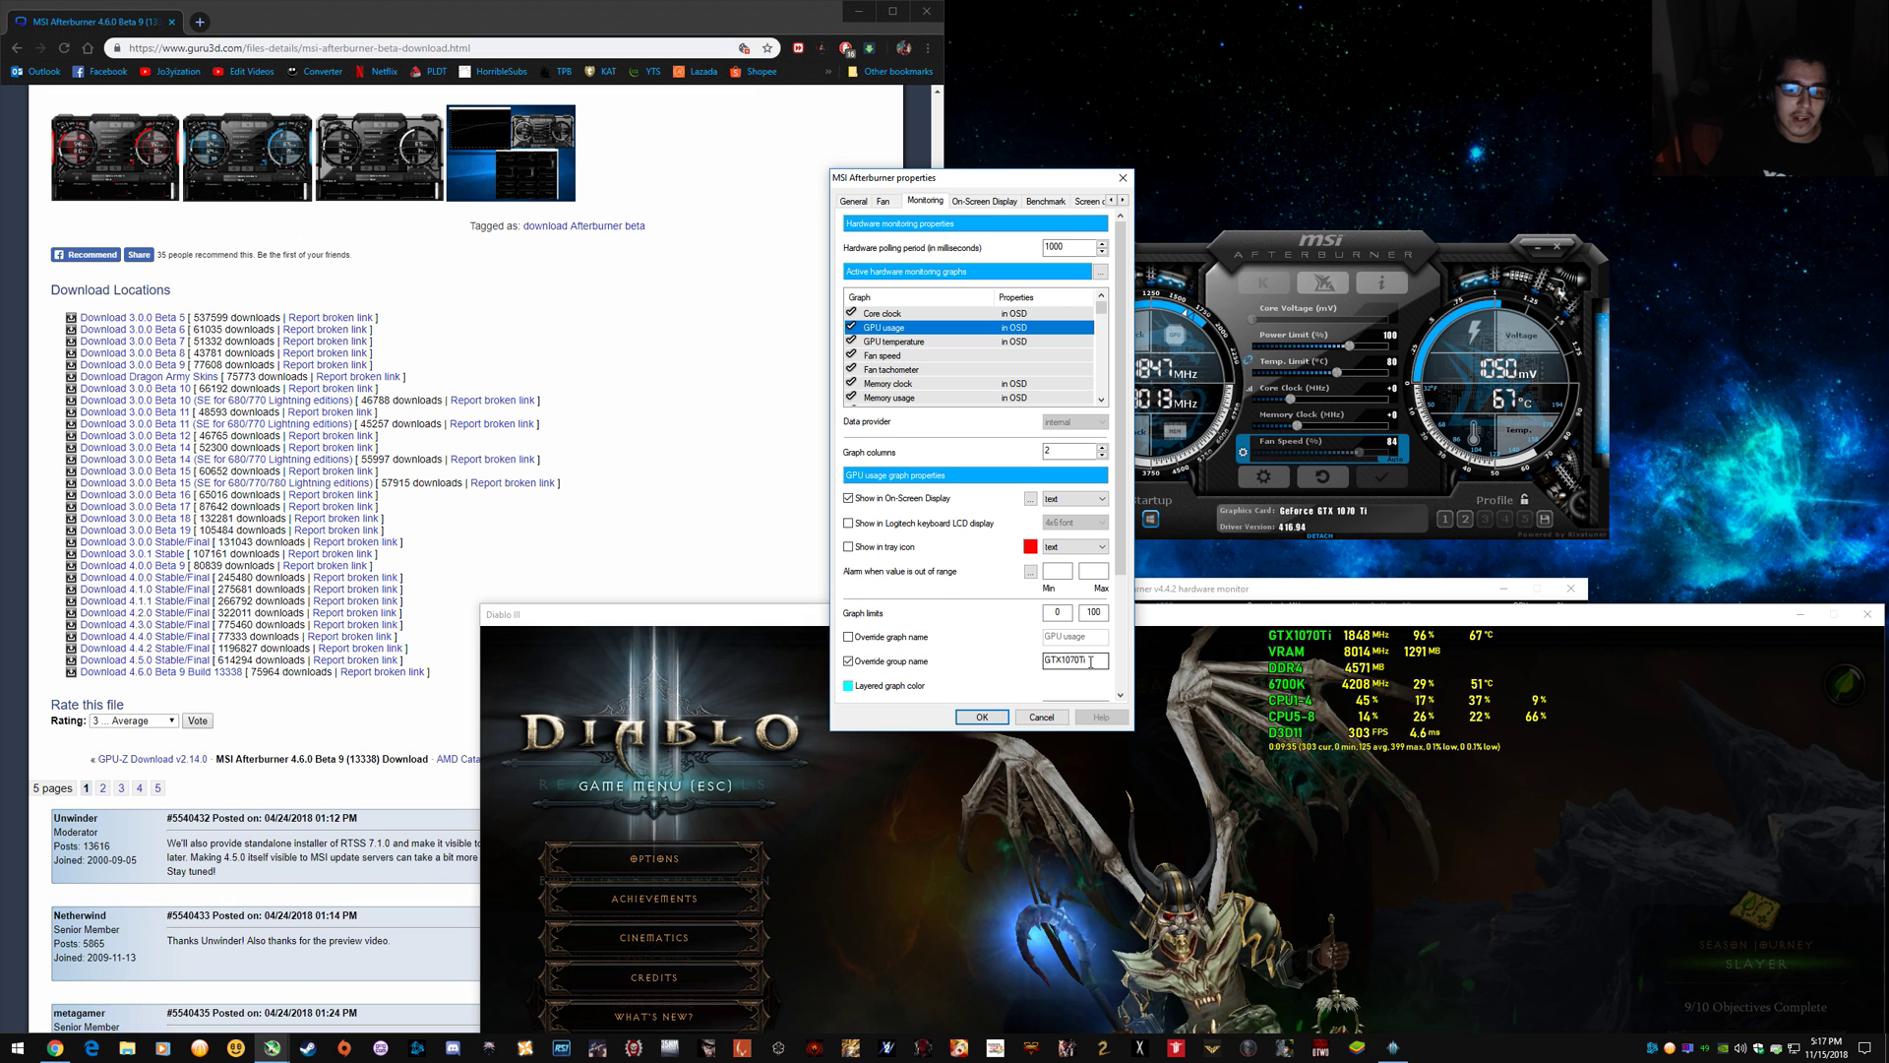
click(913, 316)
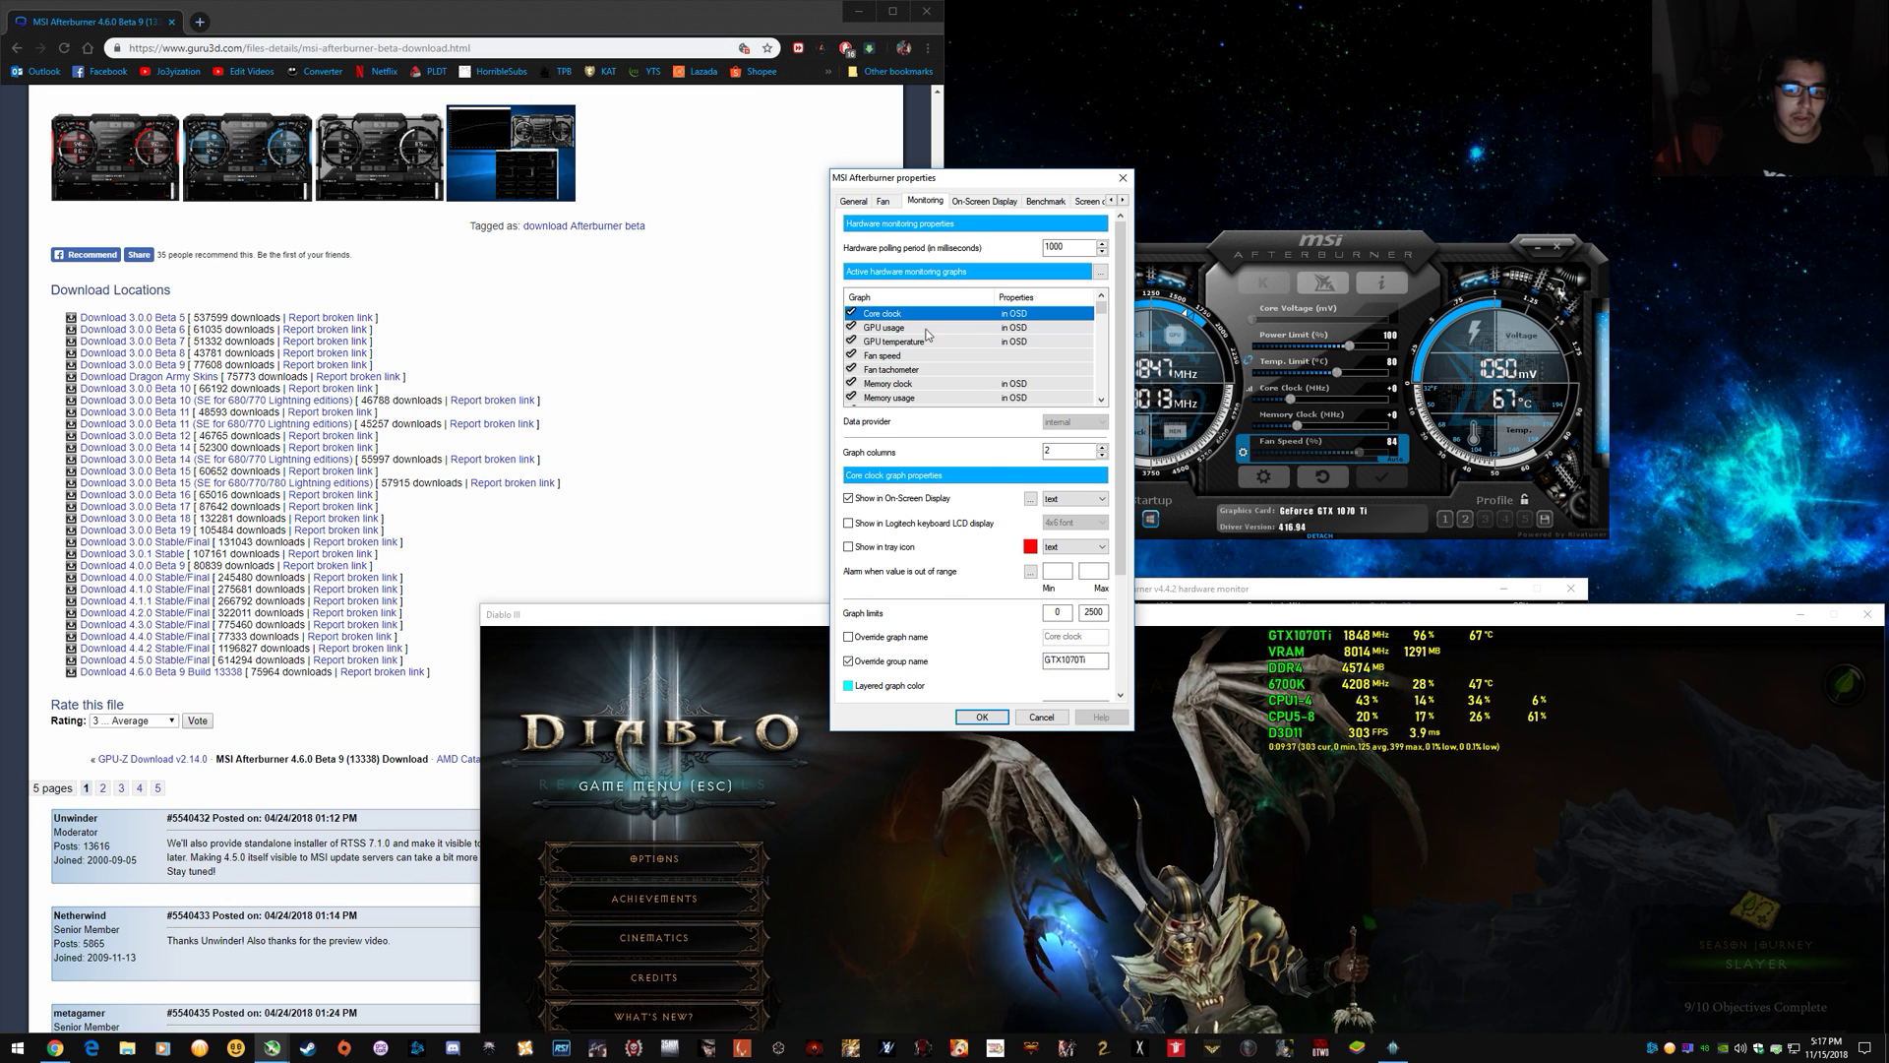
click(897, 329)
click(896, 342)
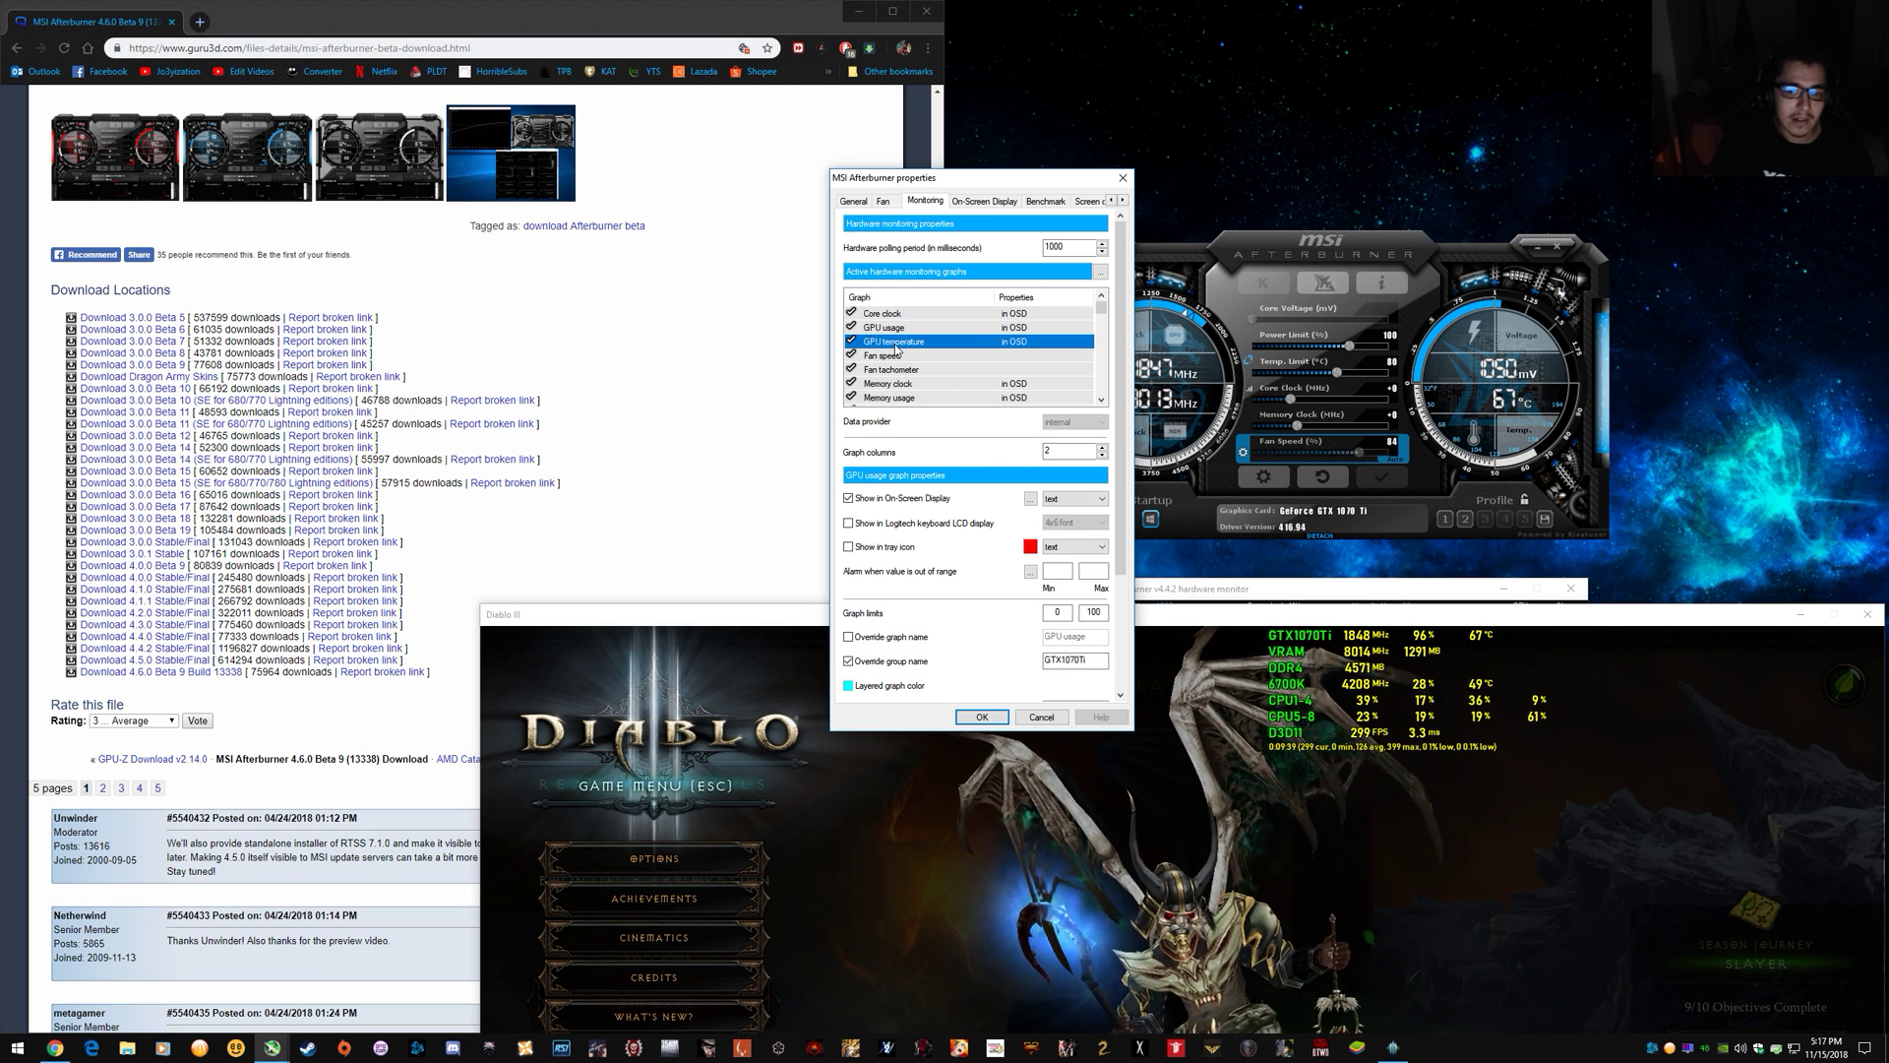
click(904, 329)
Drag Memory clock, then Memory usage, up to sit directly below GPU temperature.
click(901, 342)
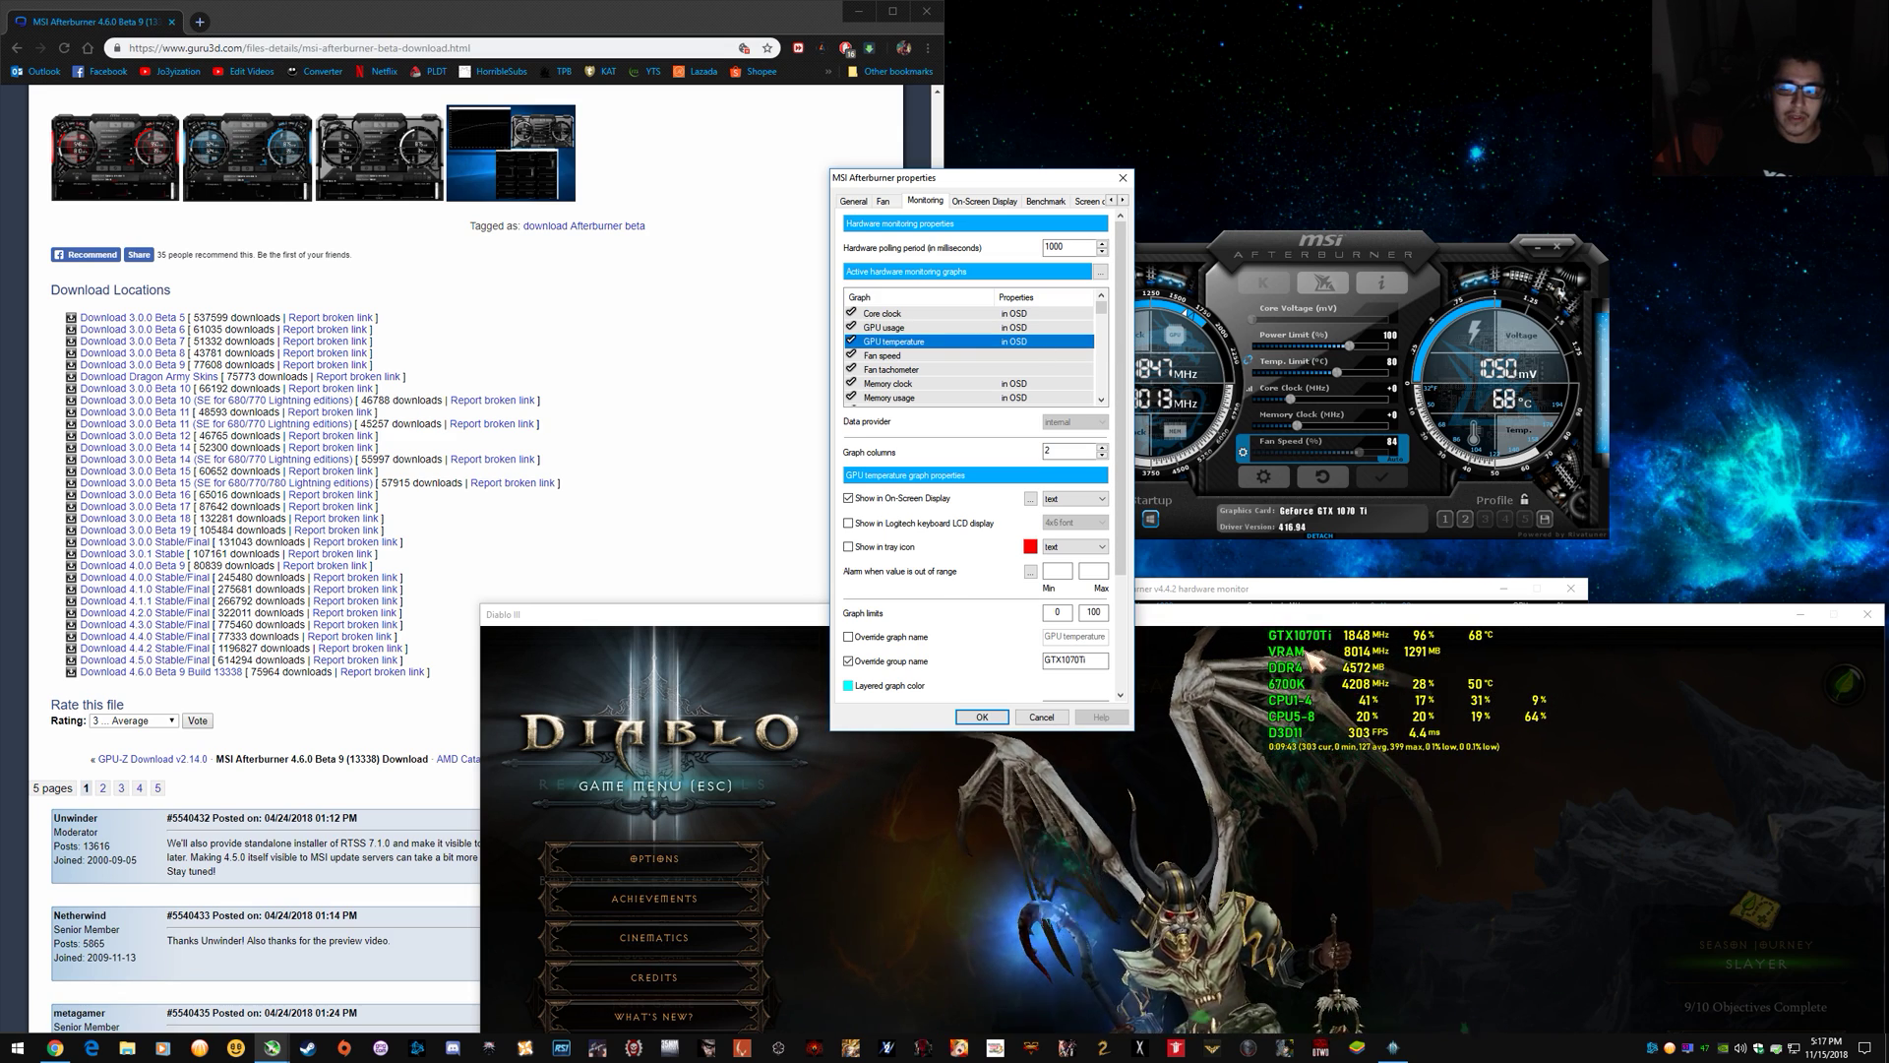
click(941, 384)
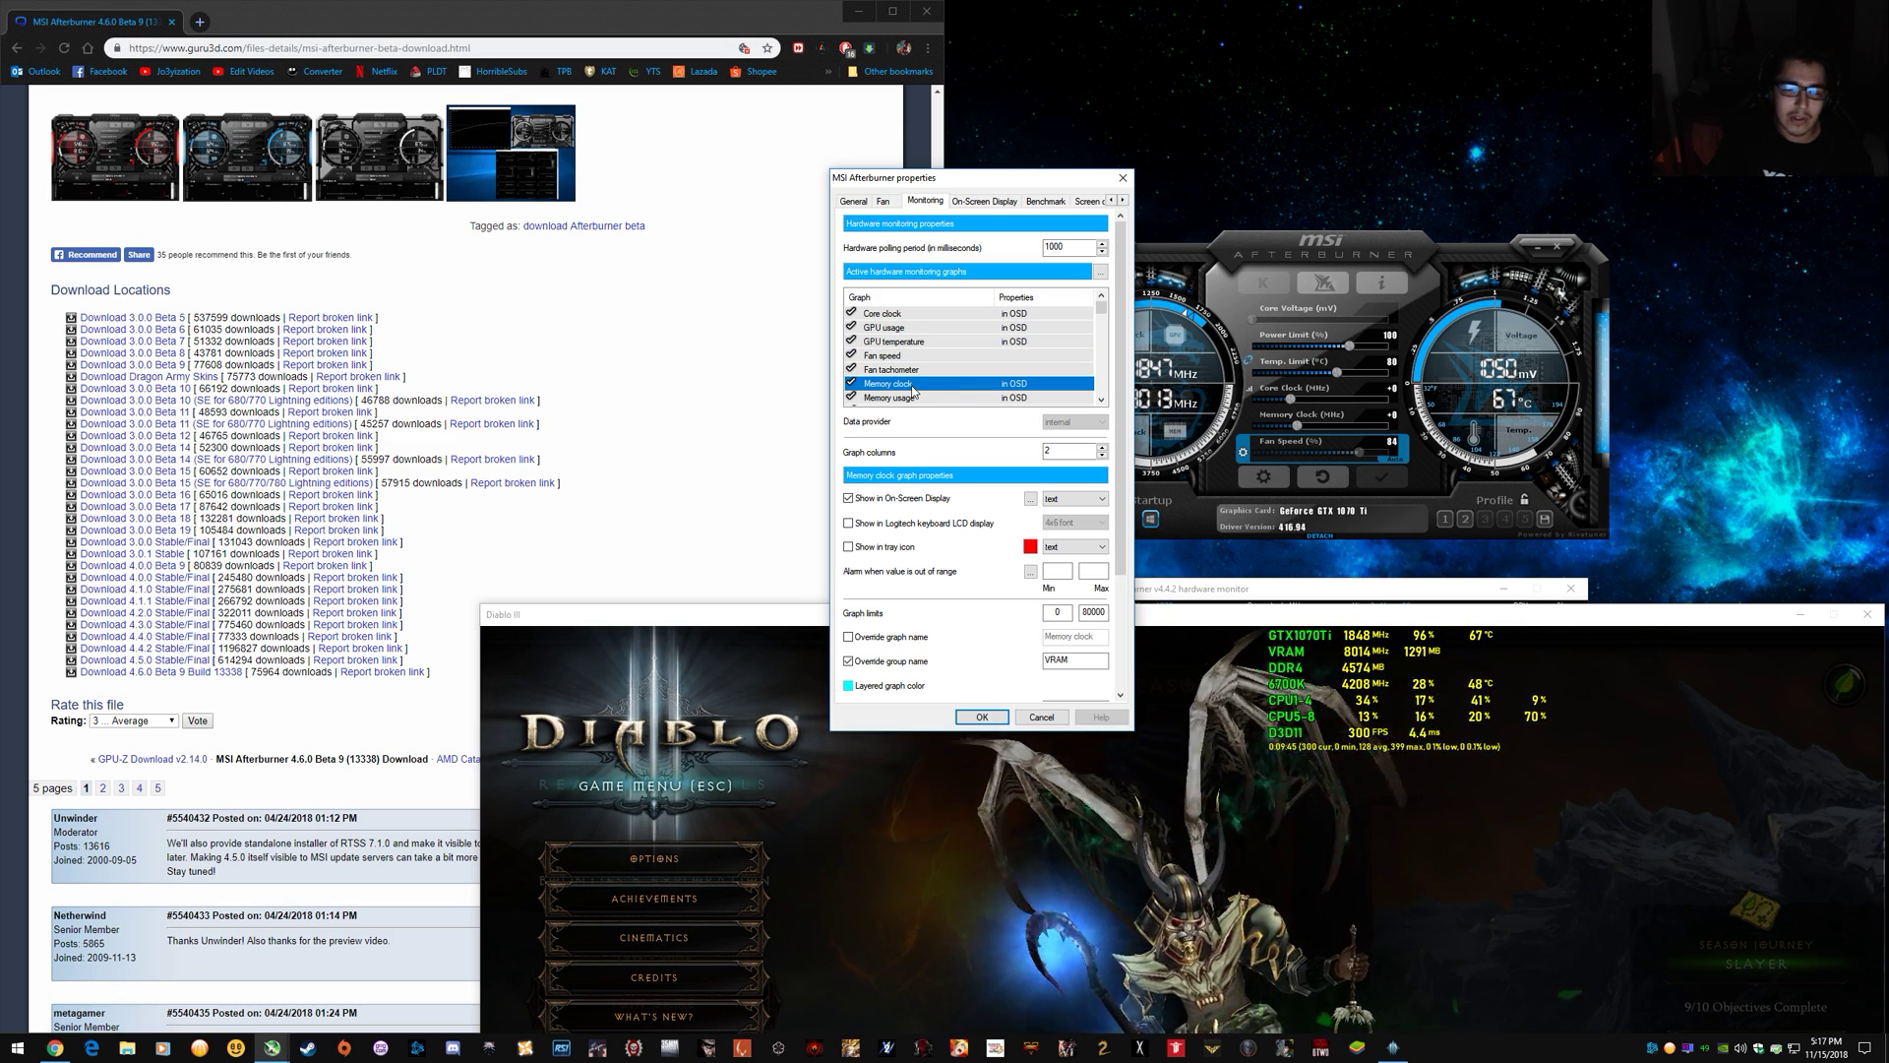
mouse_move(913, 377)
mouse_down()
mouse_move(917, 346)
mouse_move(913, 367)
mouse_up()
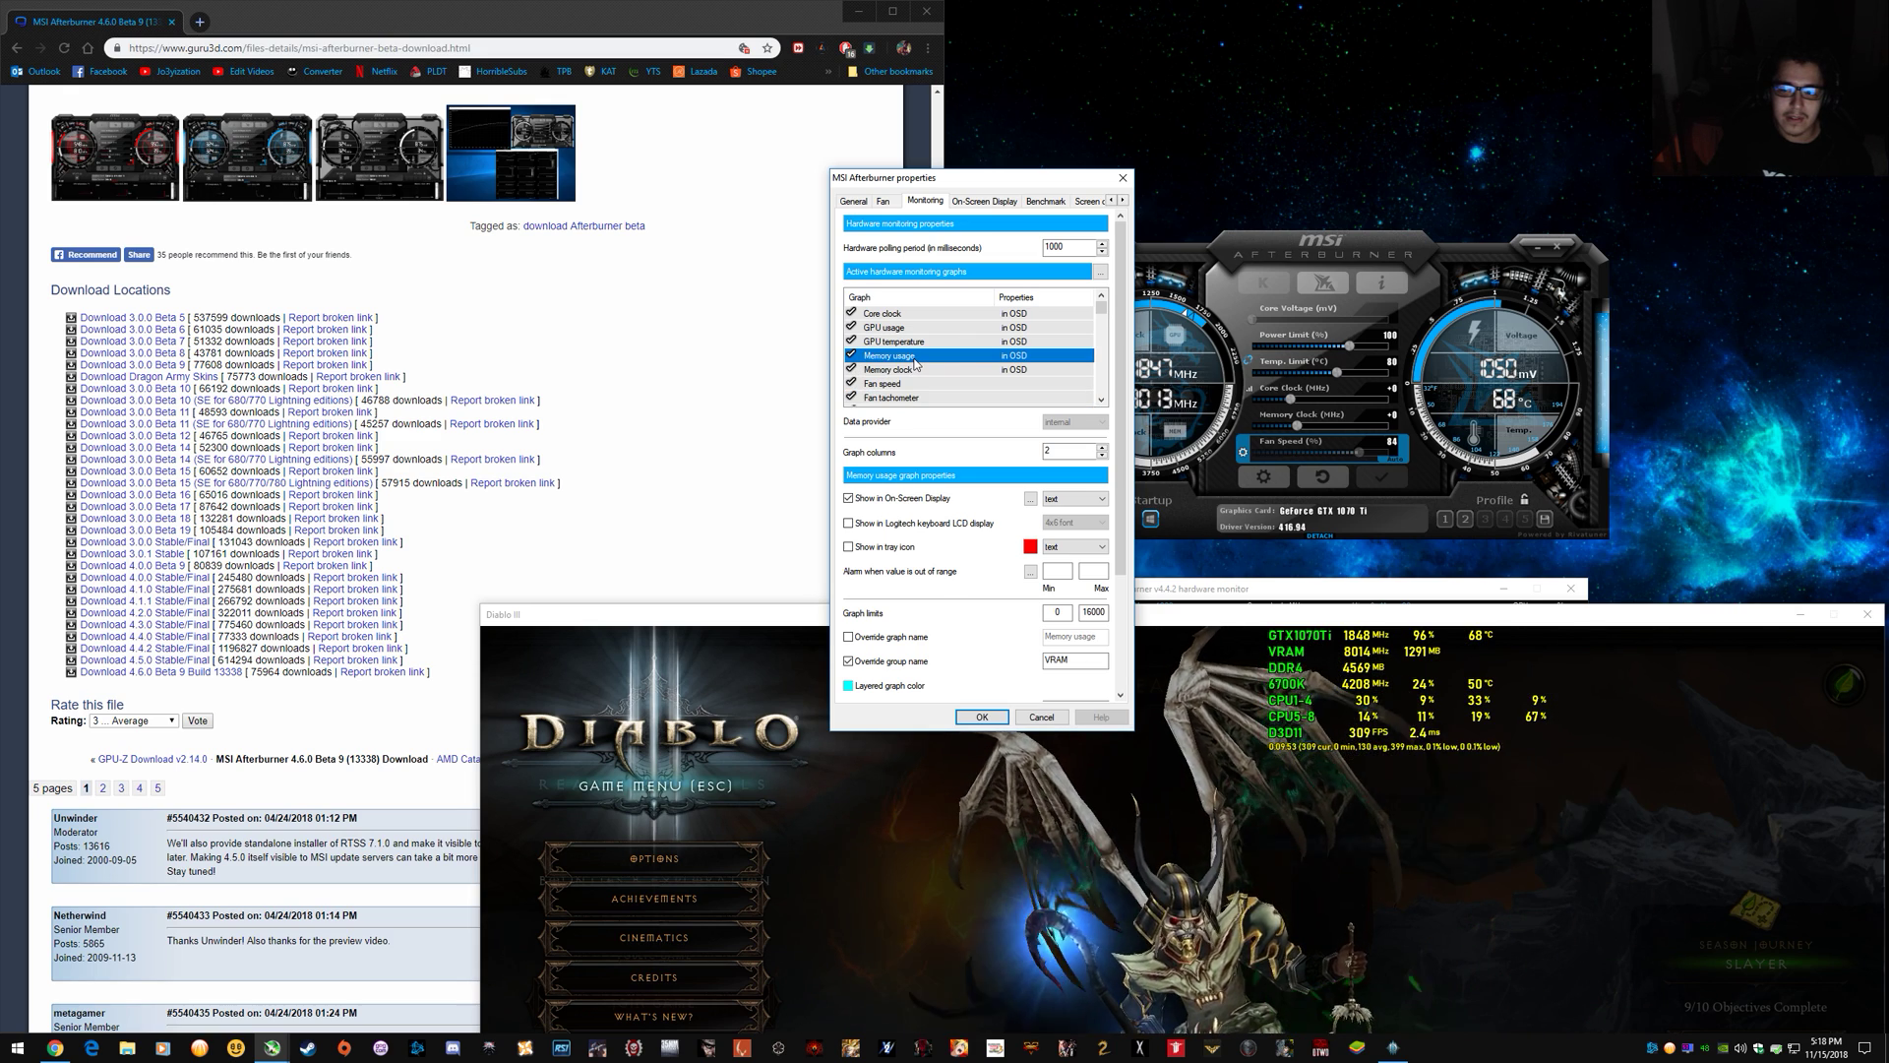
drag(914, 356, 917, 358)
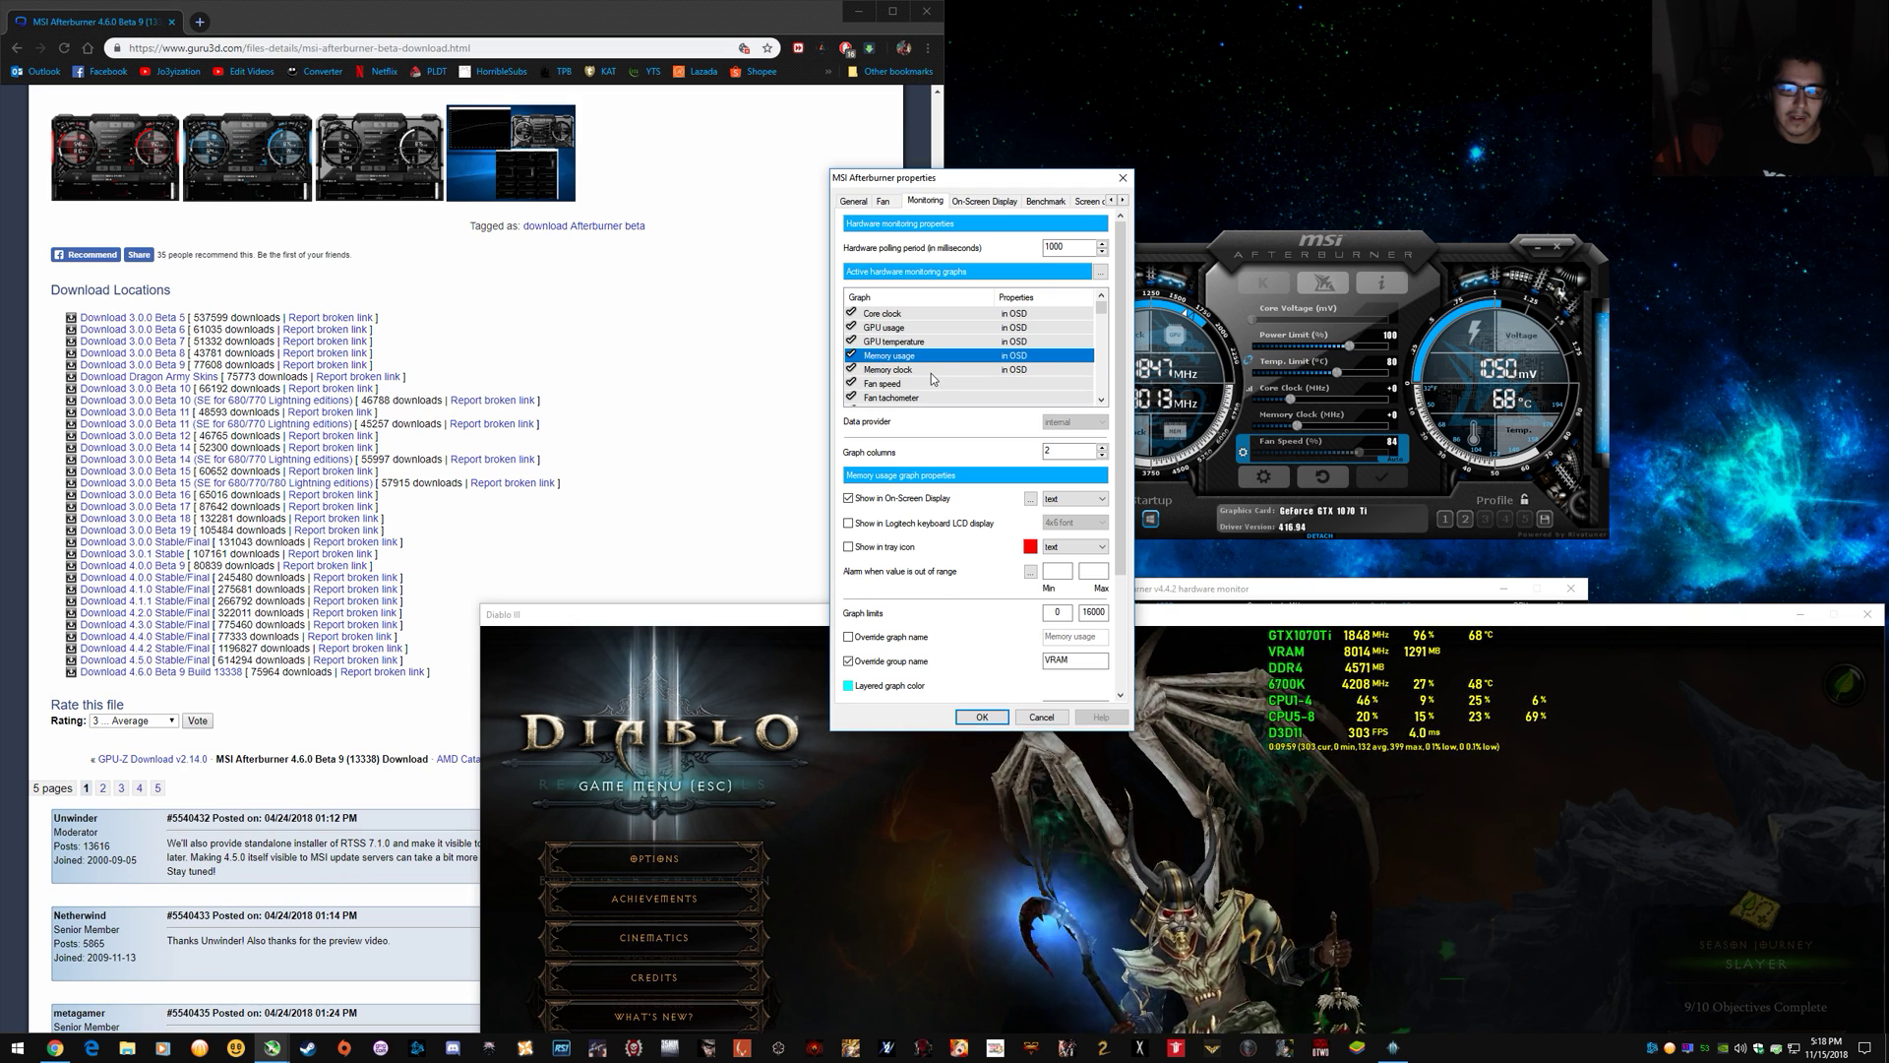
drag(931, 372, 925, 359)
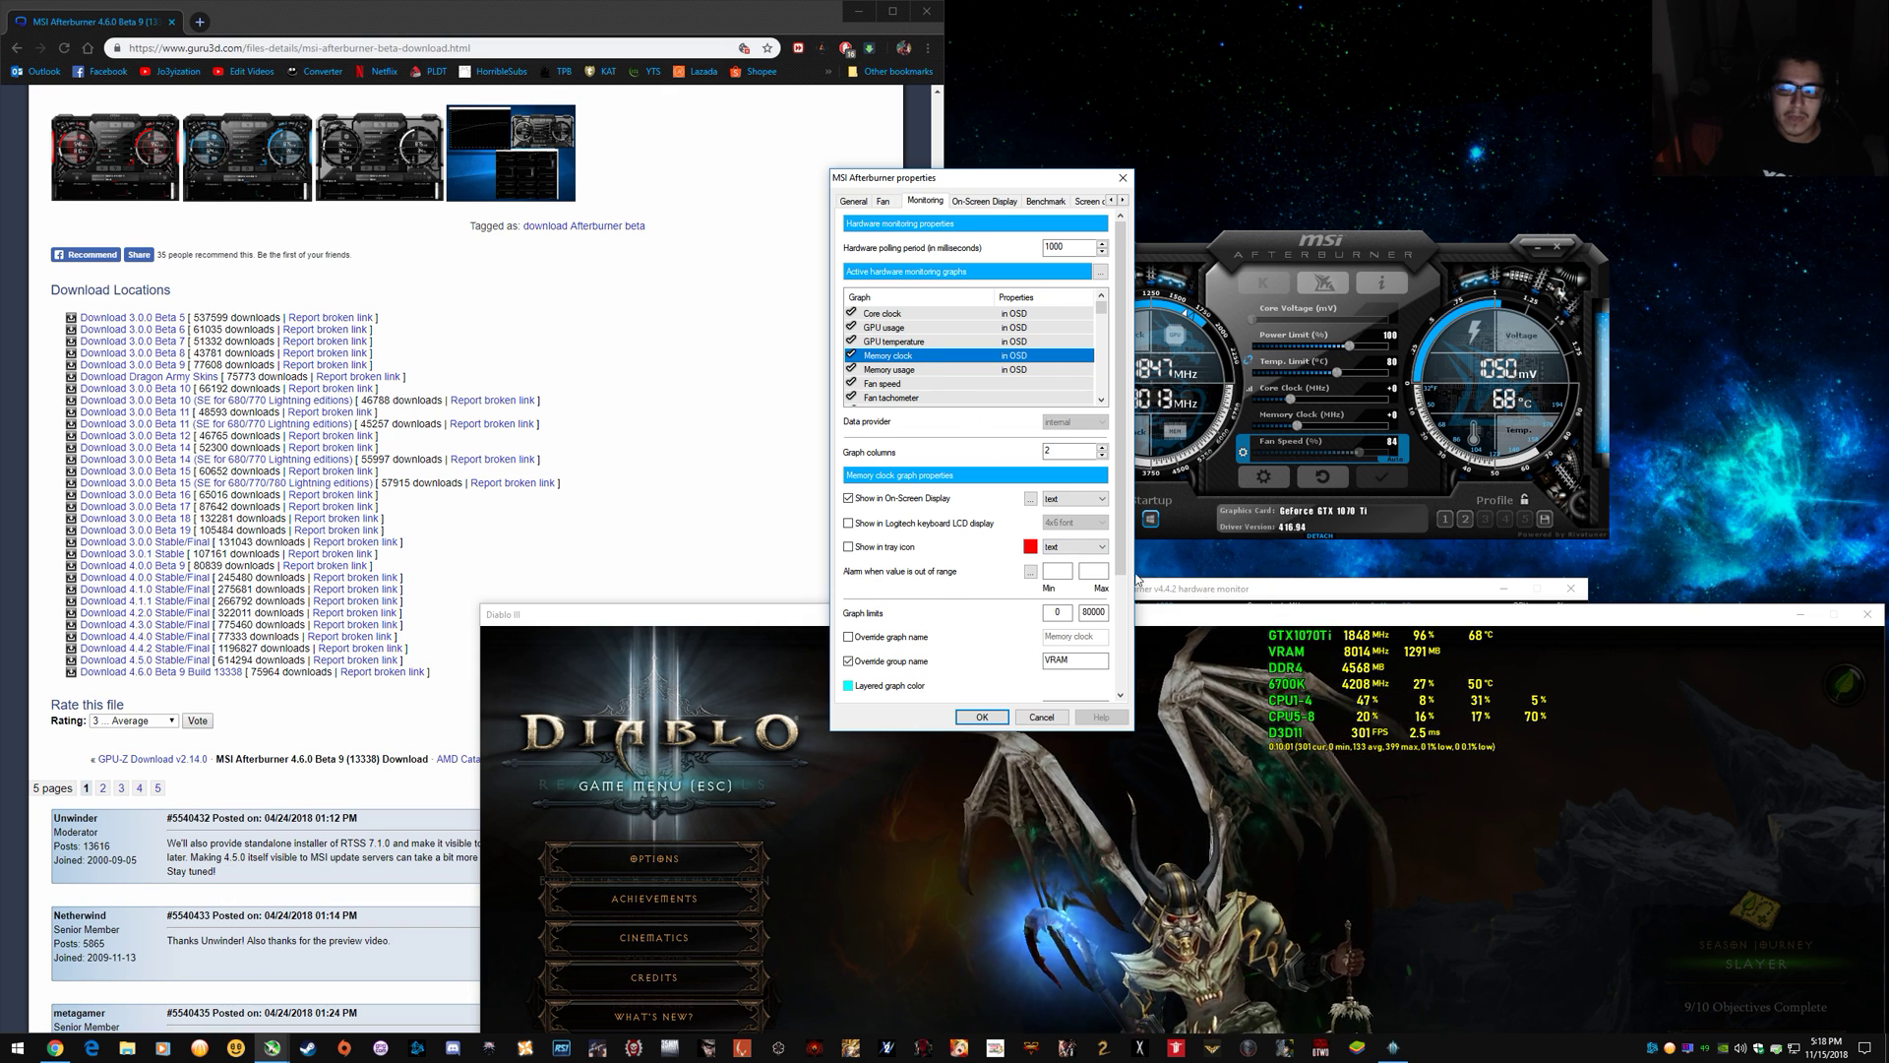
Open Diablo III's Options on the Video then Sound page, then return to Afterburner's settings.
click(1279, 618)
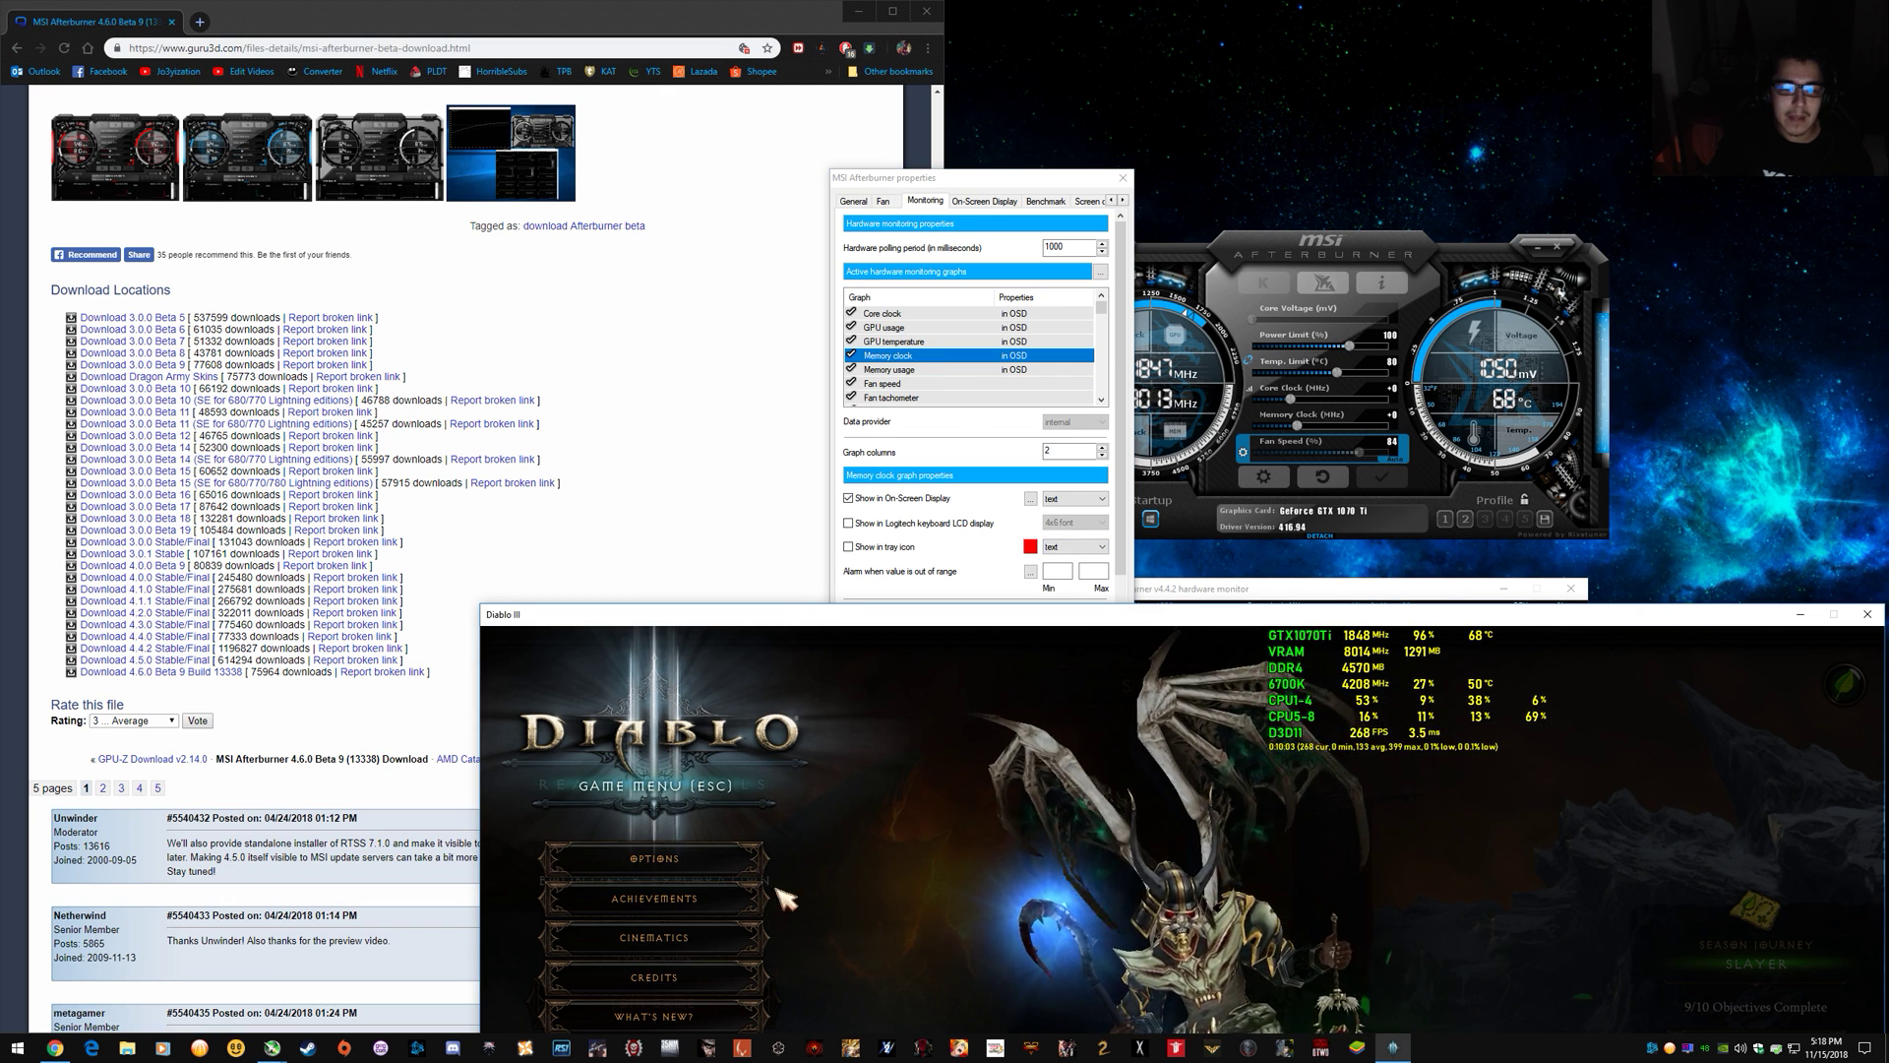
click(655, 858)
click(861, 803)
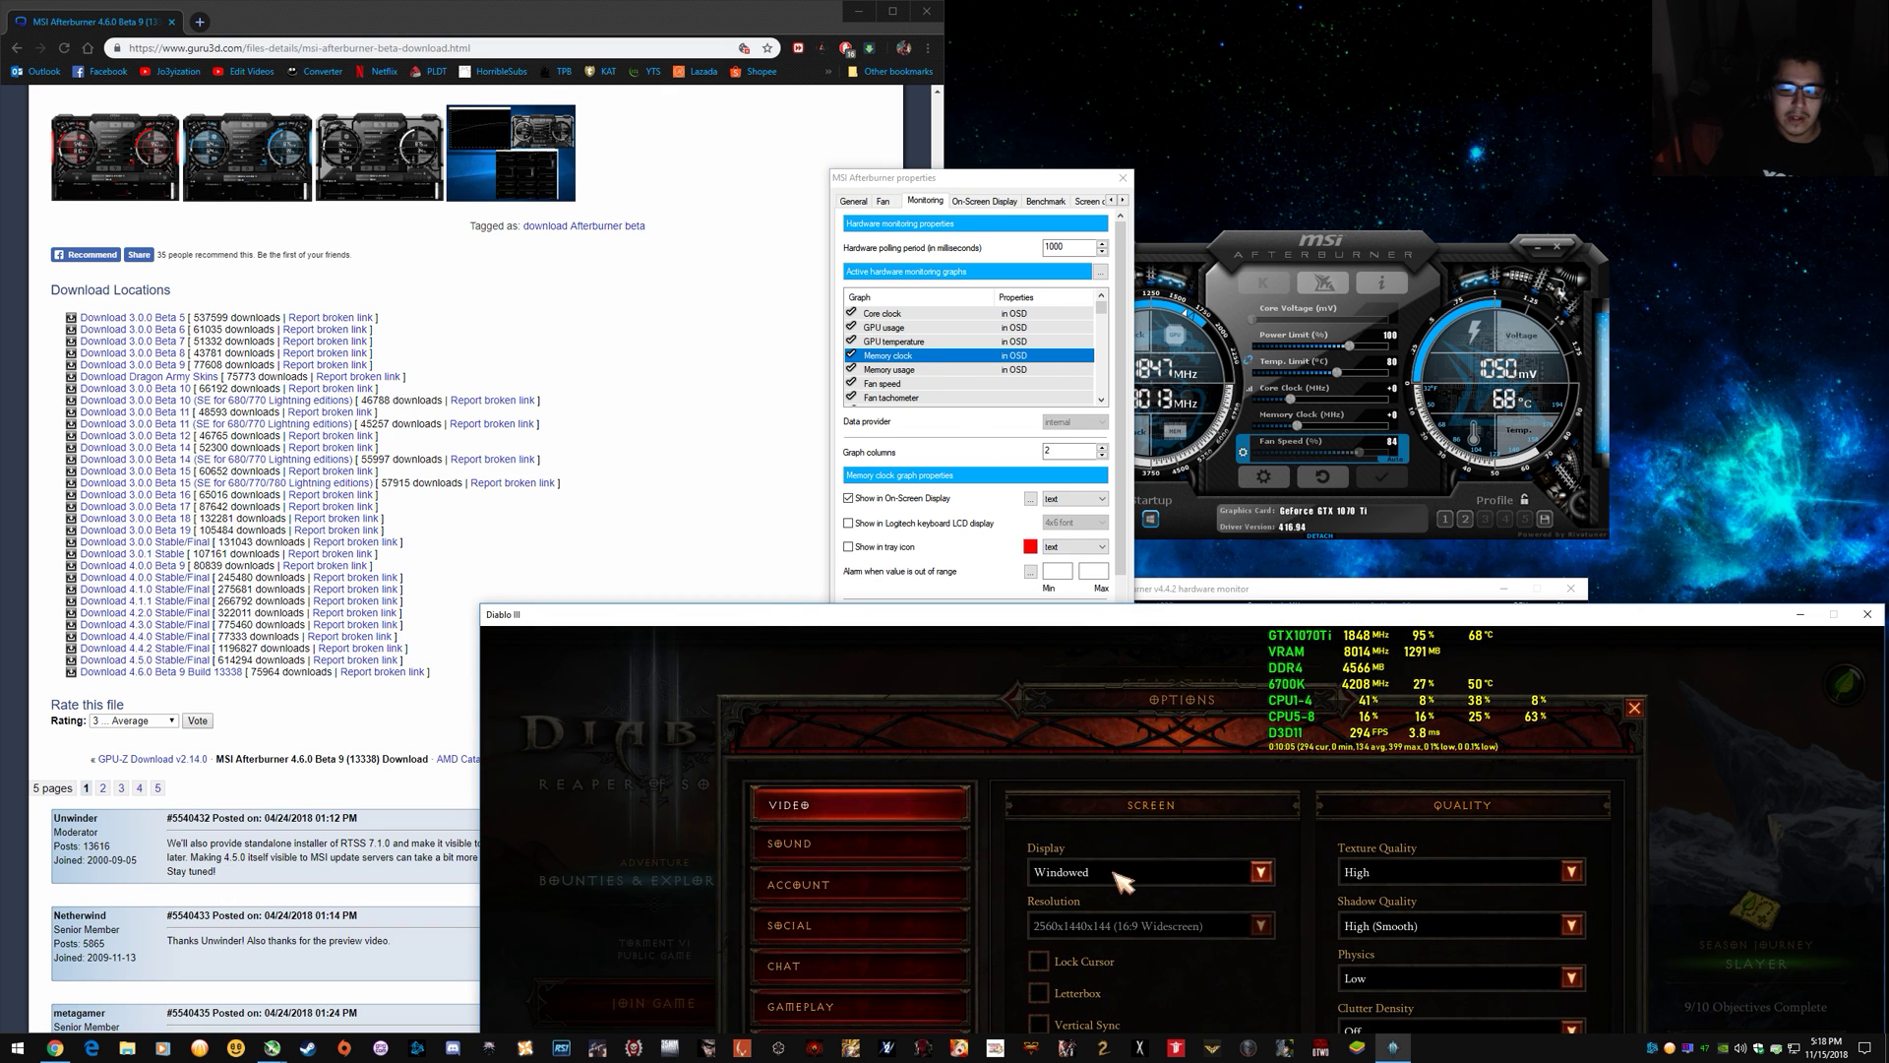
click(864, 848)
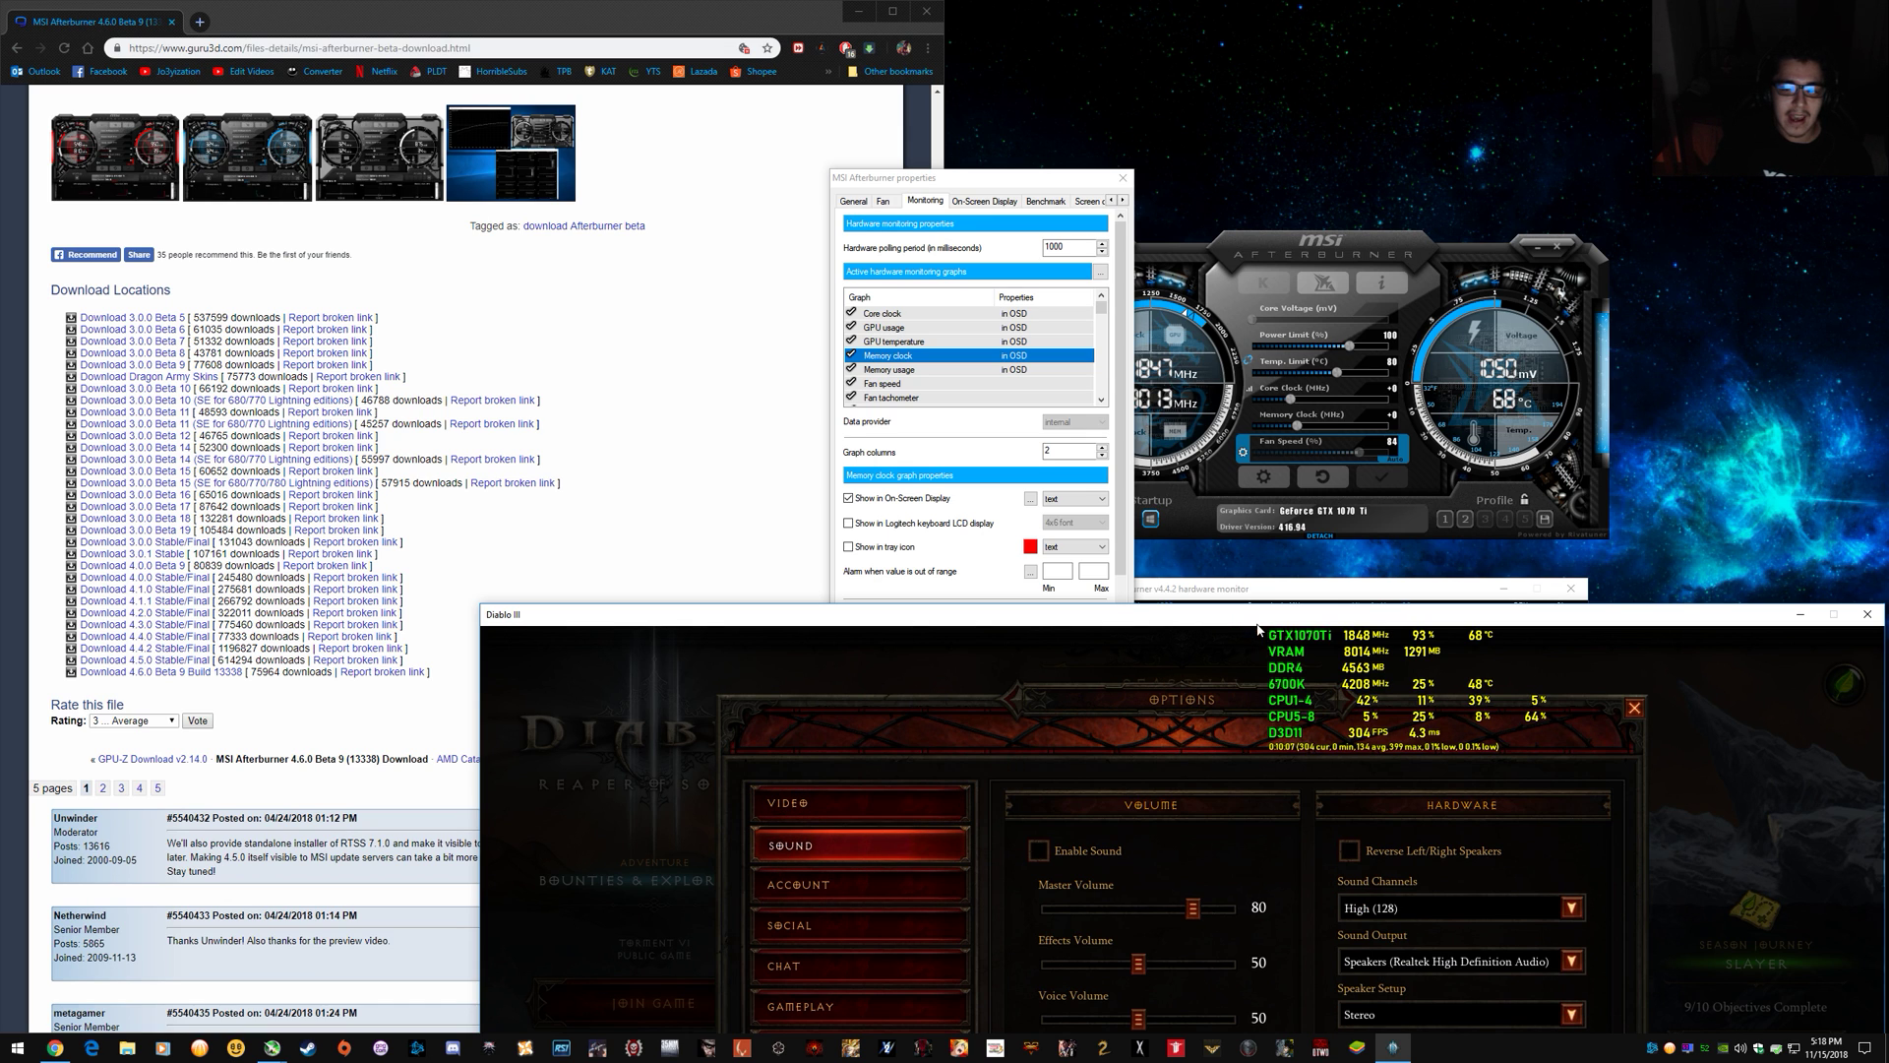
drag(1256, 623, 1232, 733)
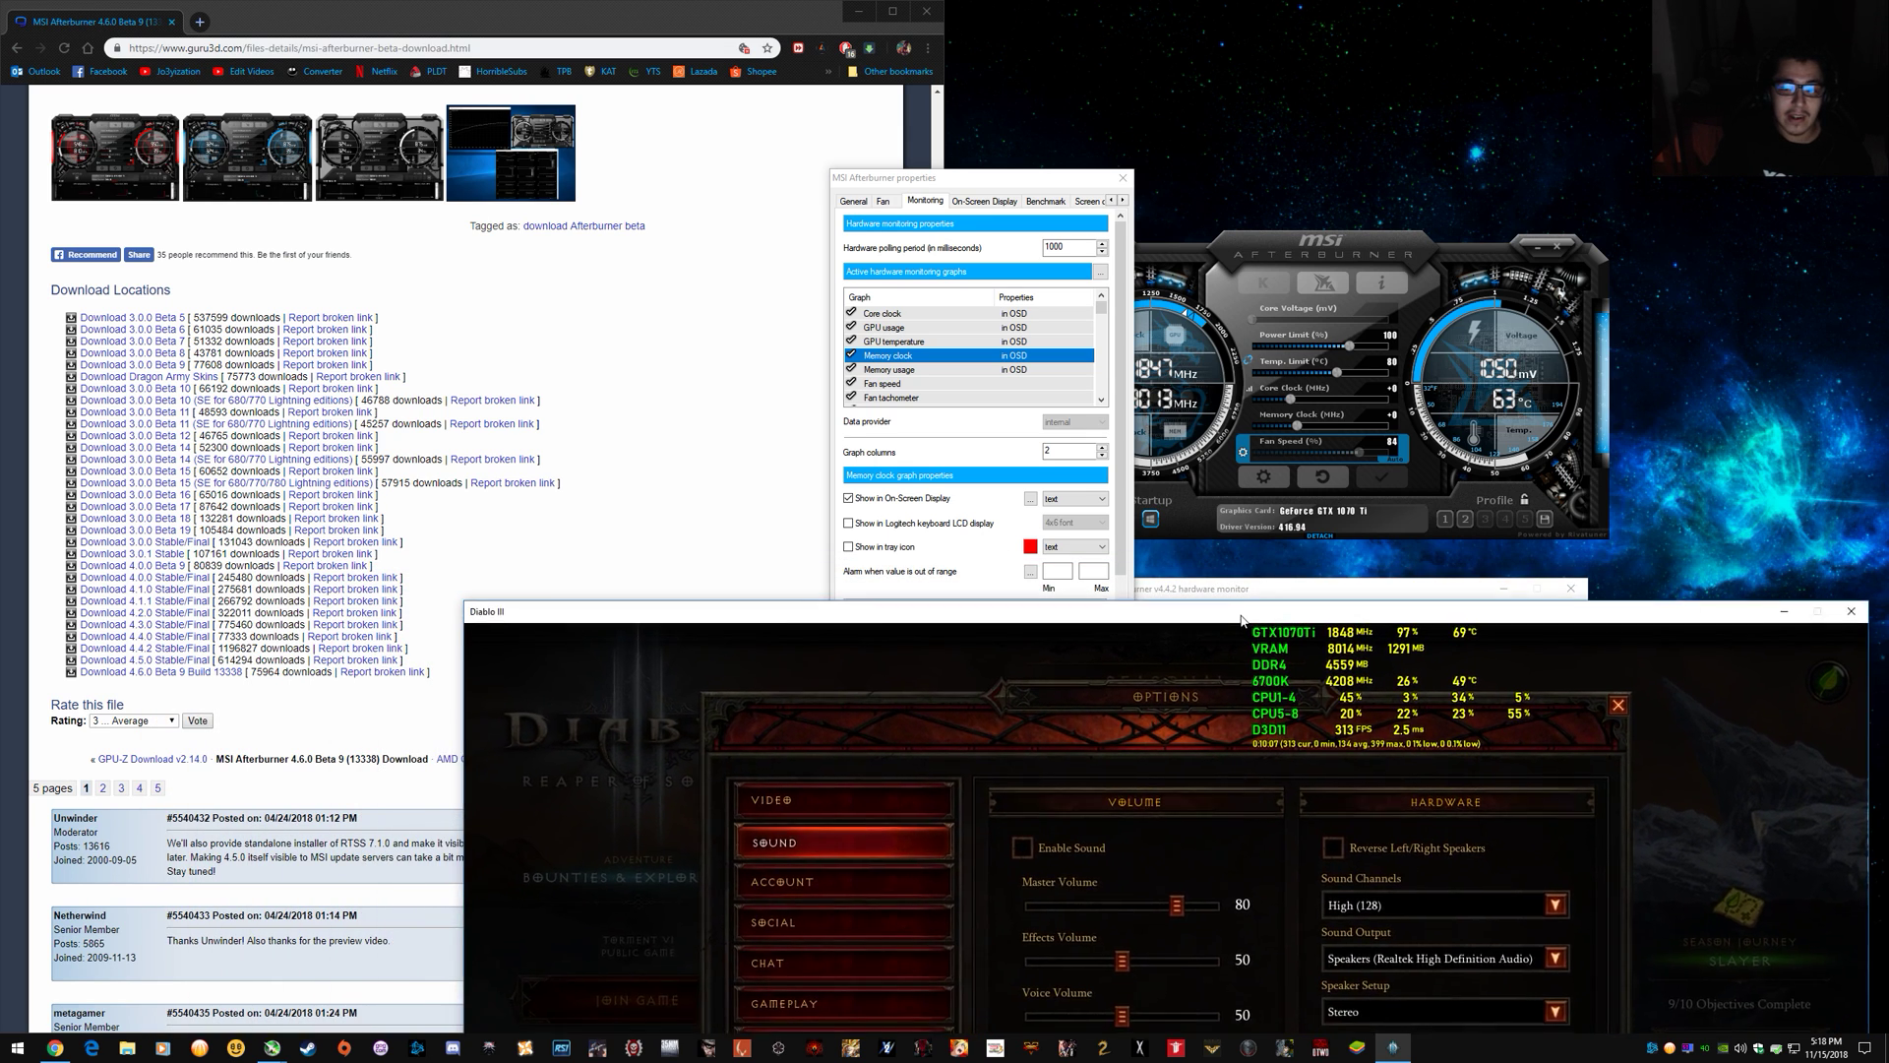
click(979, 182)
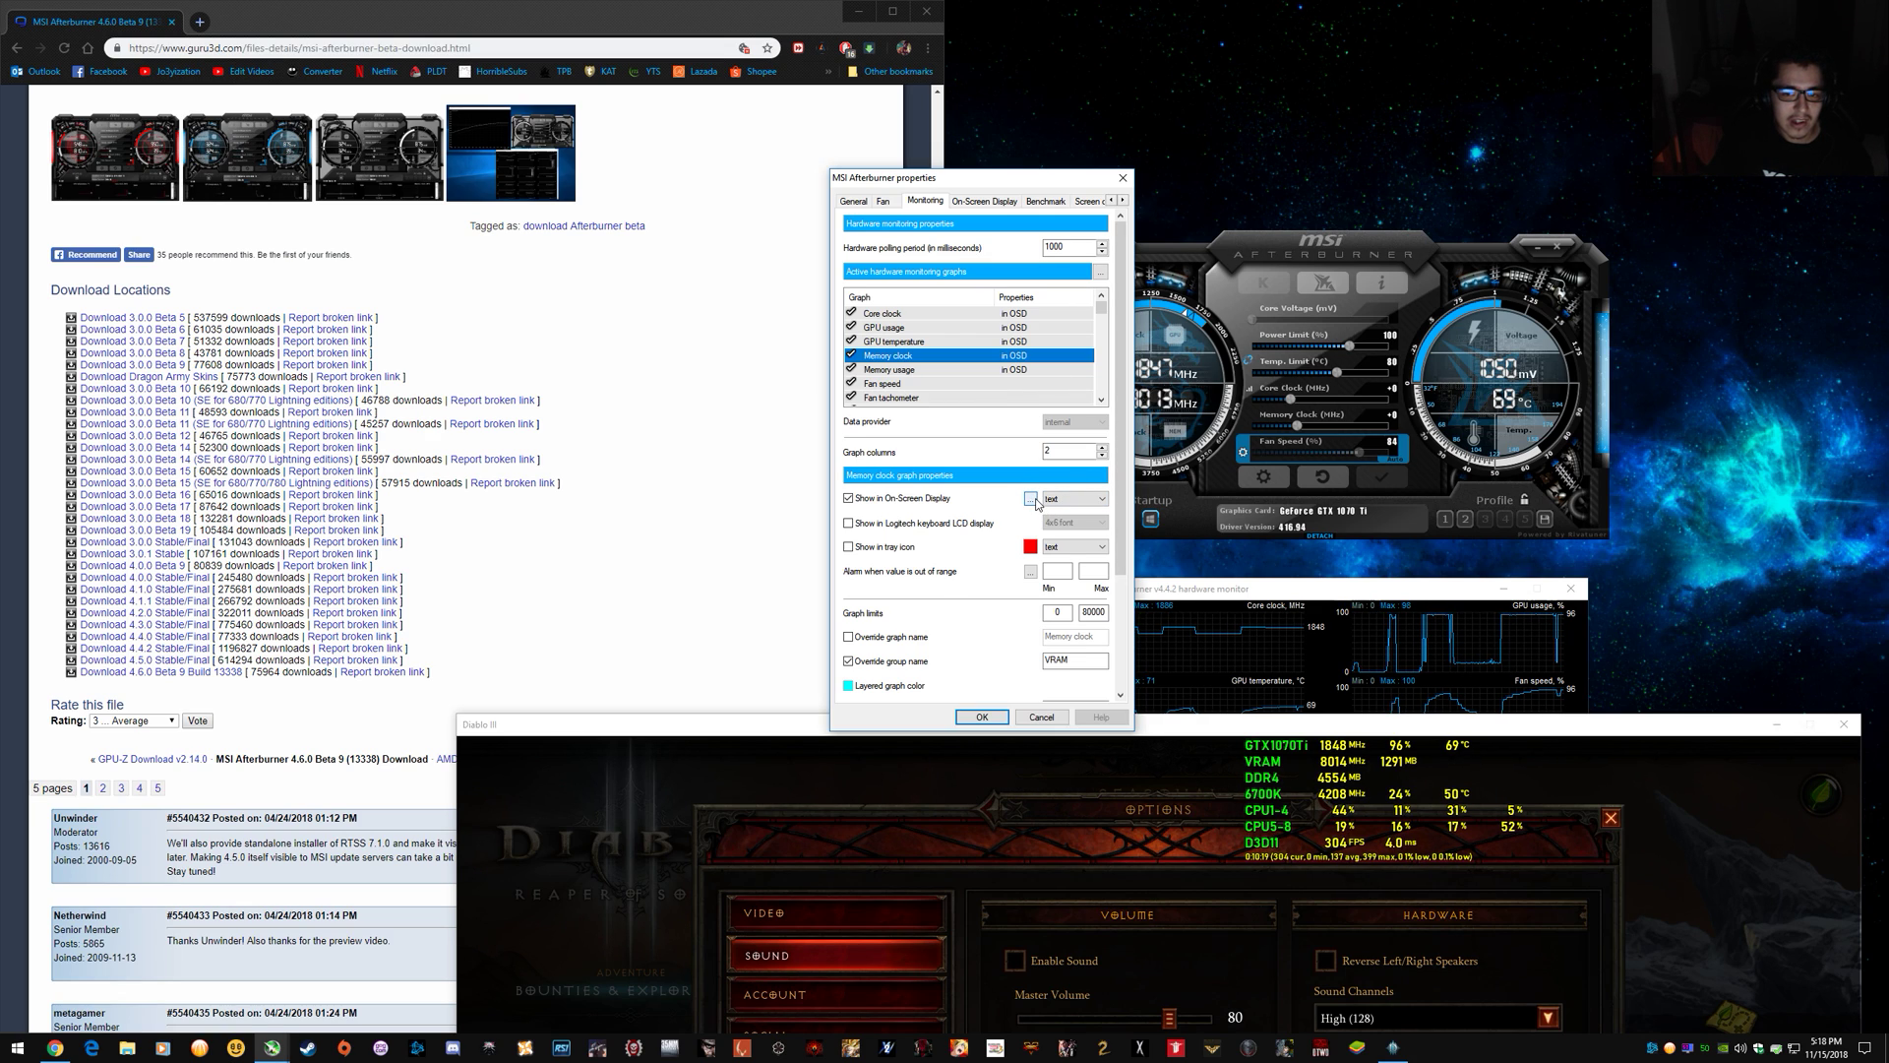
Switch the on-screen display layout to classic and apply it.
click(931, 315)
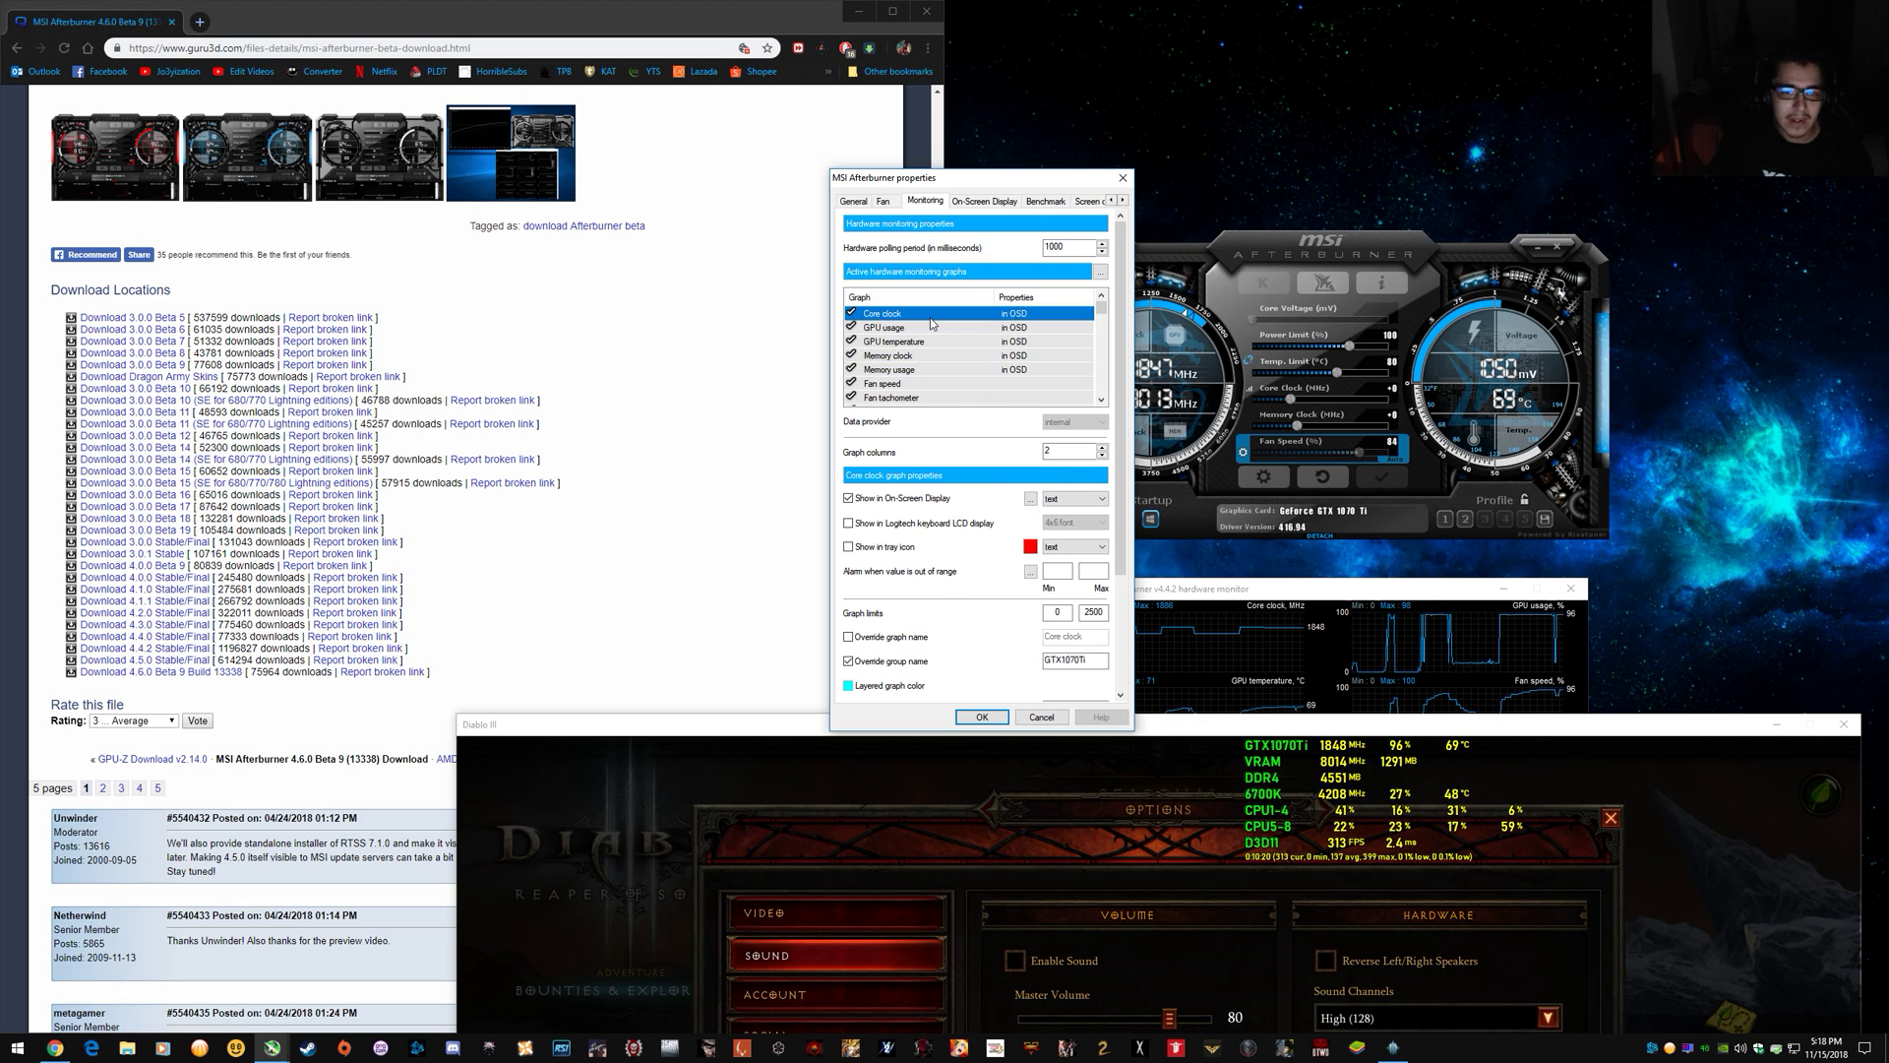
click(1029, 500)
drag(966, 268, 741, 345)
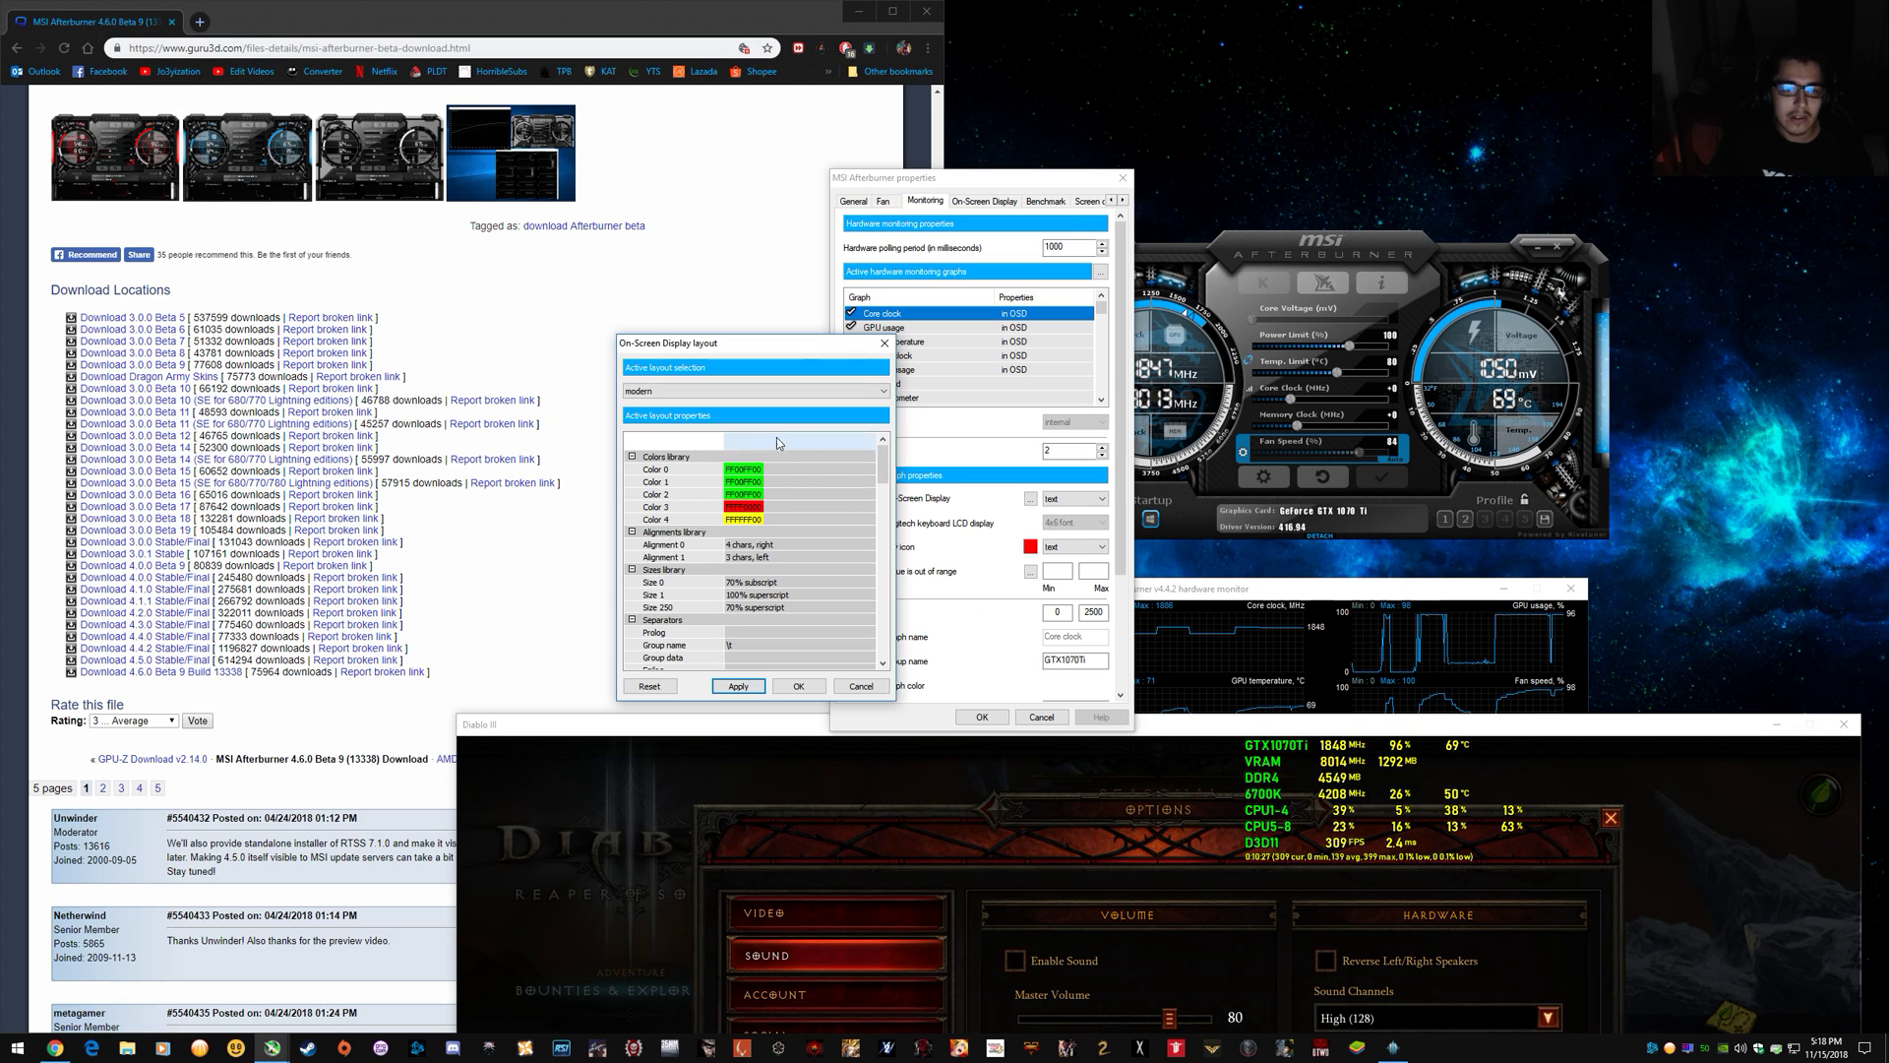
click(776, 391)
click(765, 411)
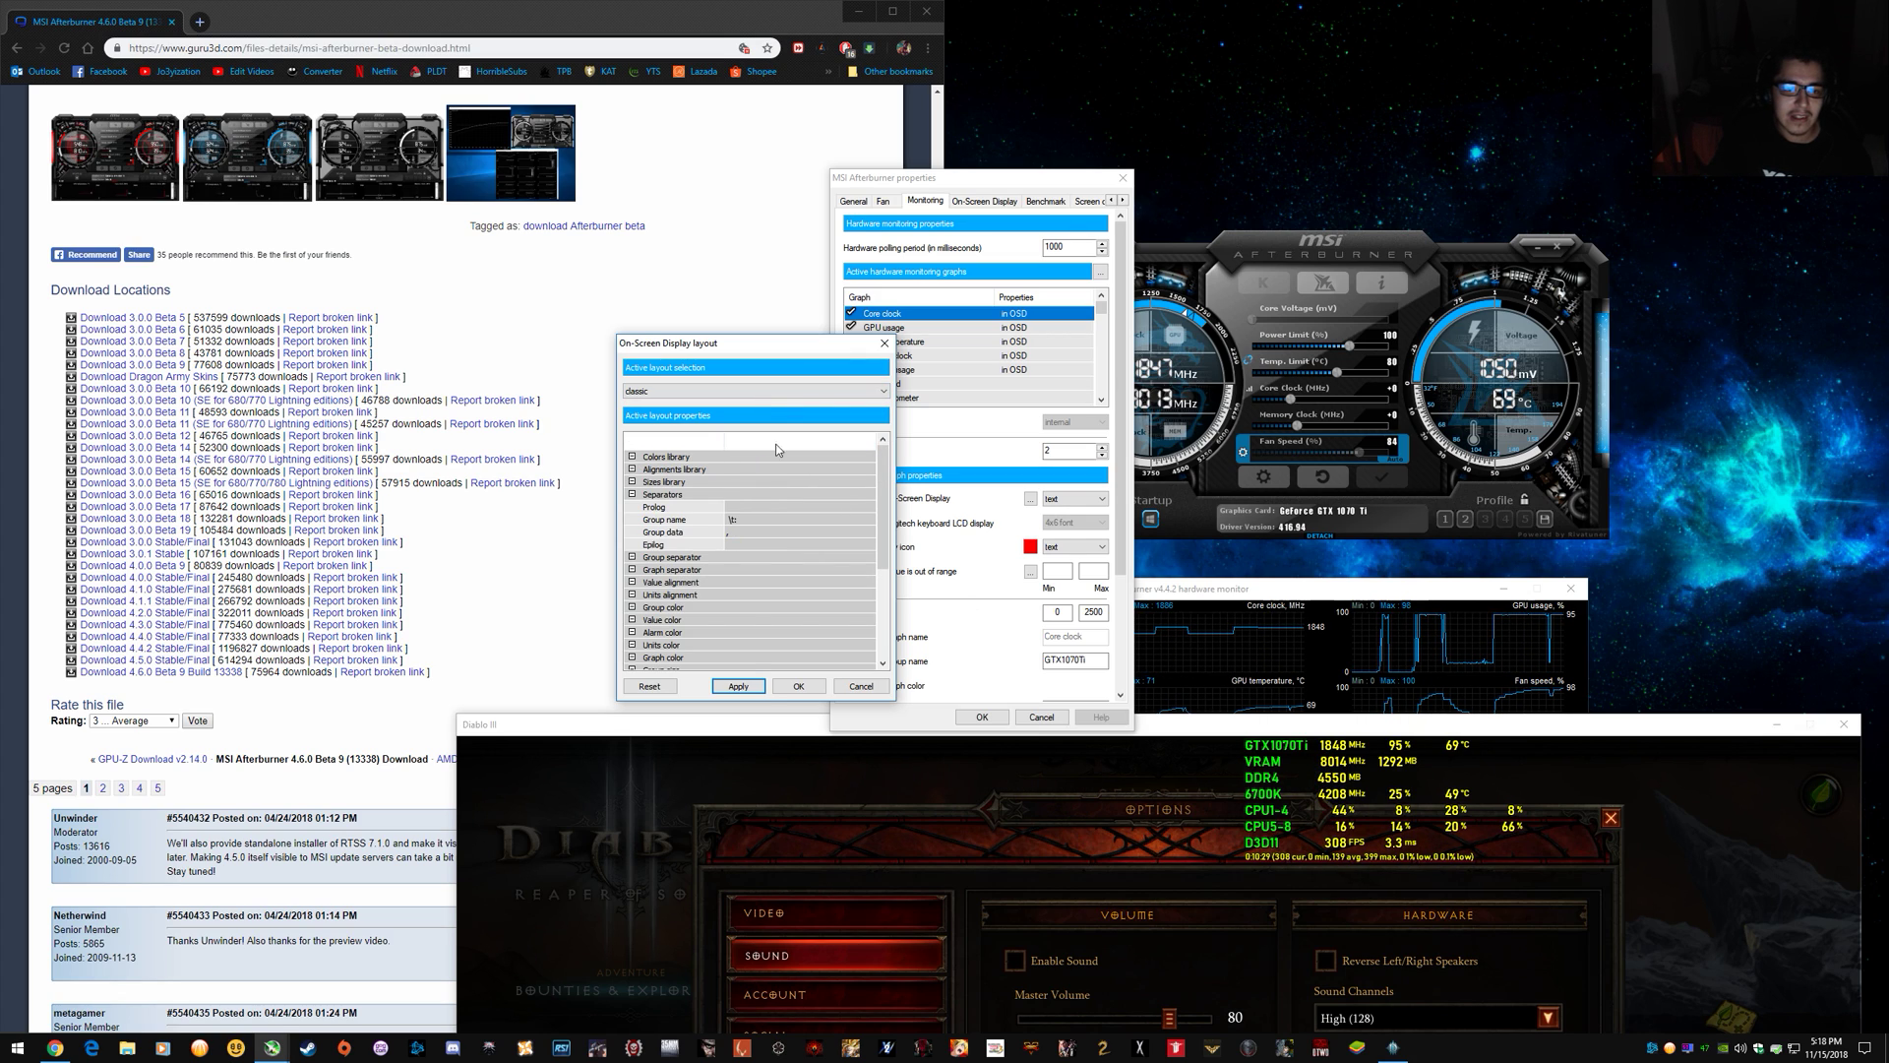
click(810, 688)
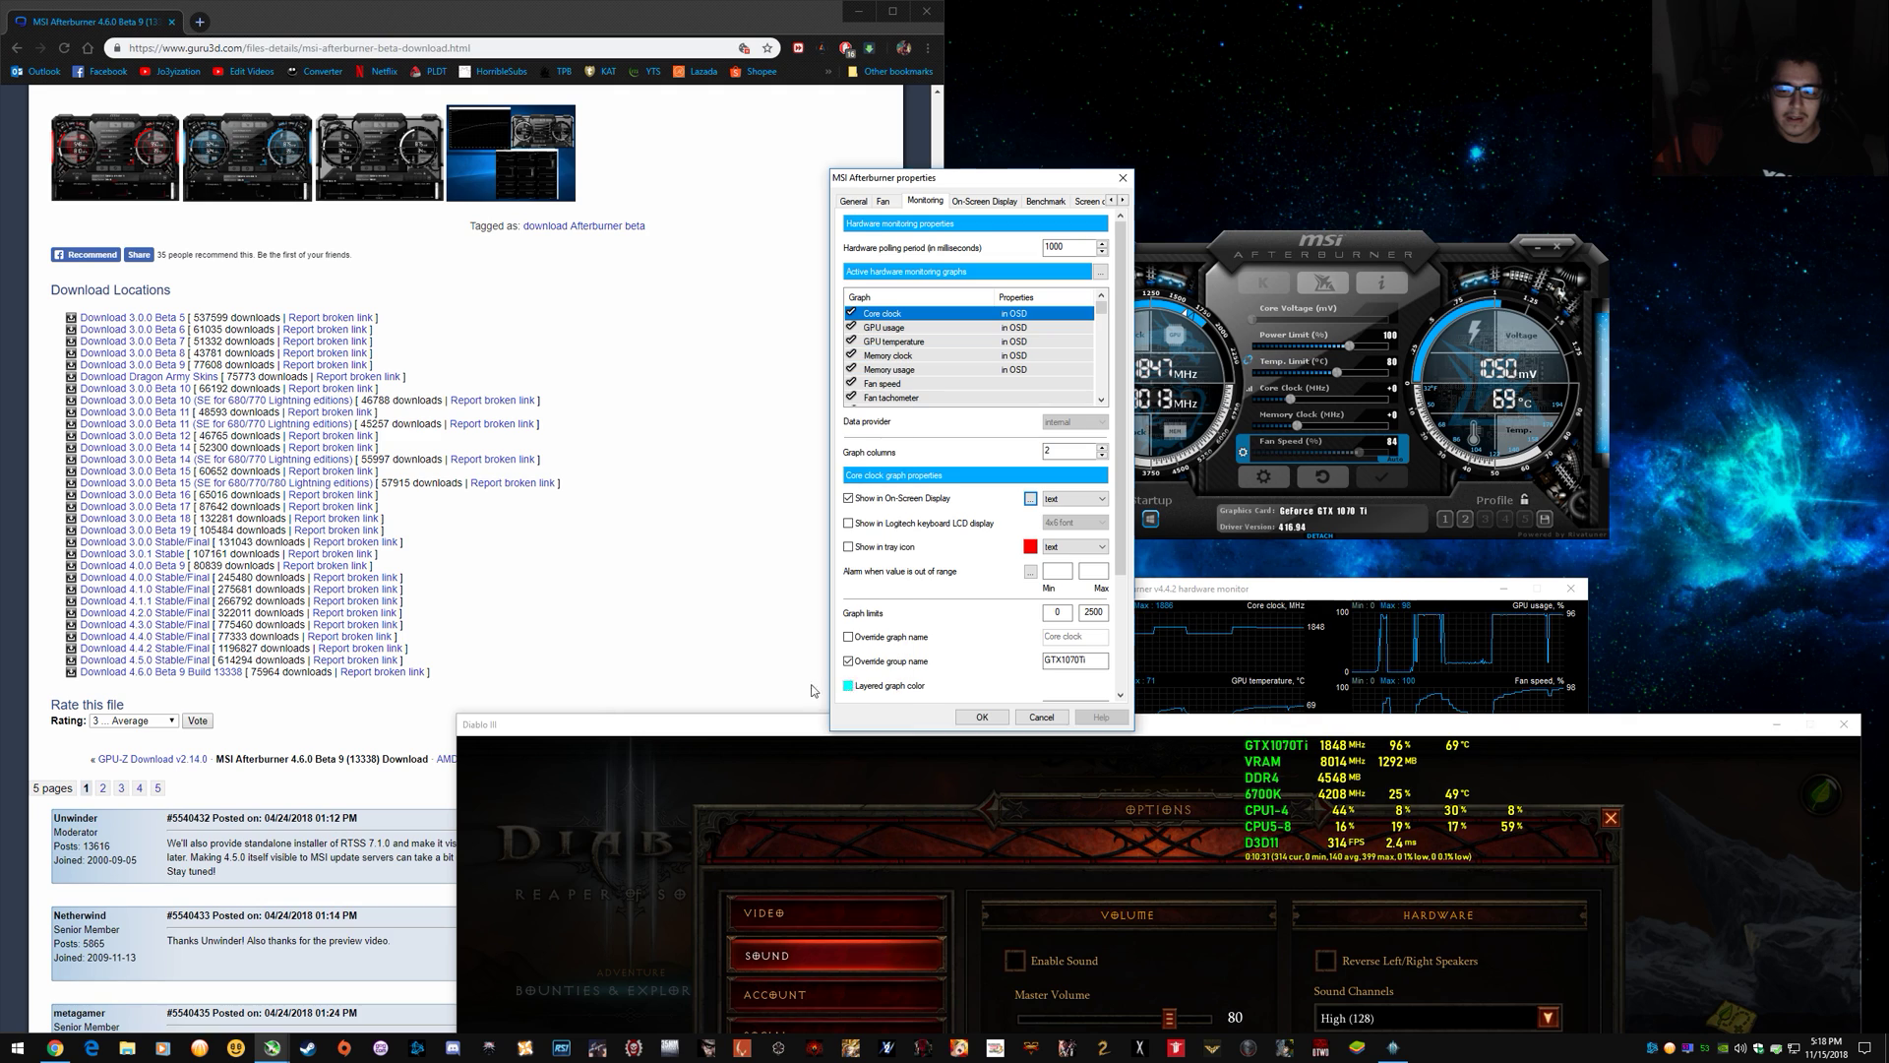
click(982, 717)
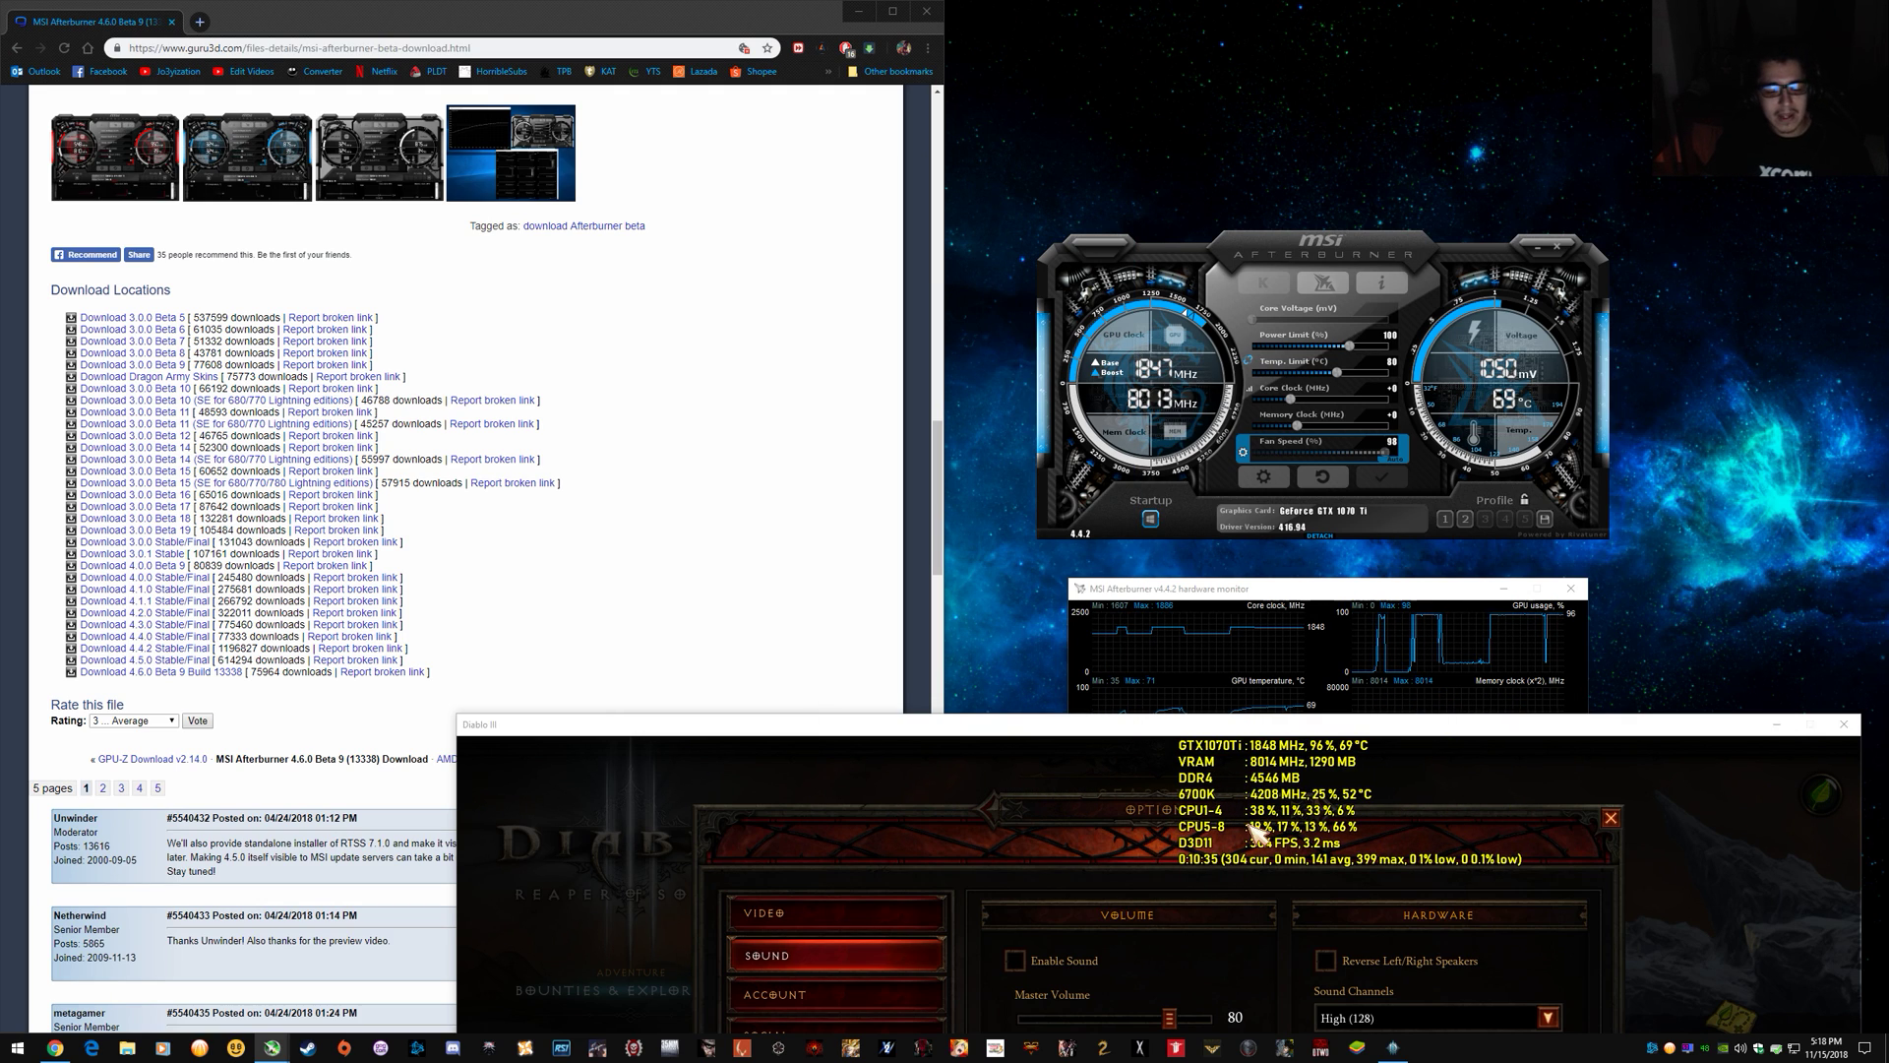
Reopen Afterburner's Monitoring settings and select the GPU temperature graph.
click(1265, 478)
click(1102, 275)
click(1145, 275)
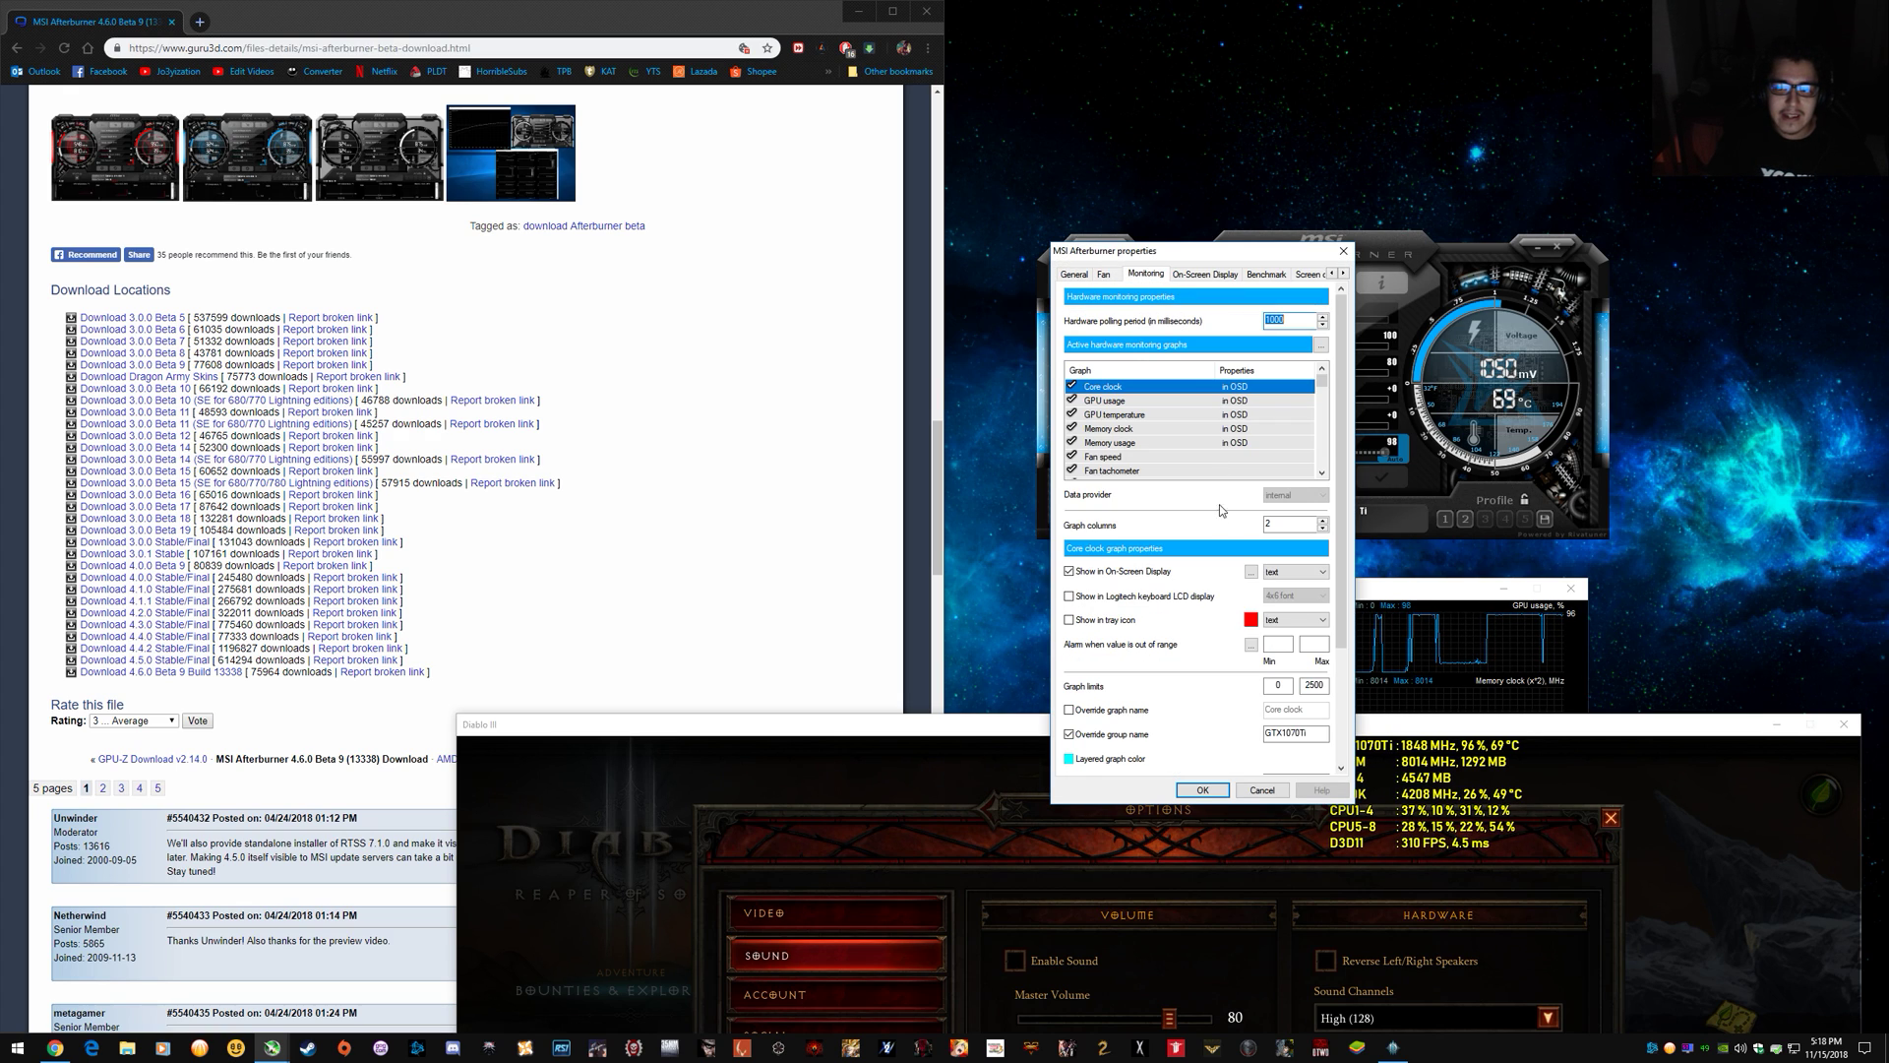
click(1181, 416)
Change the overlay layout to modern mono, apply it, and close the settings.
click(1249, 572)
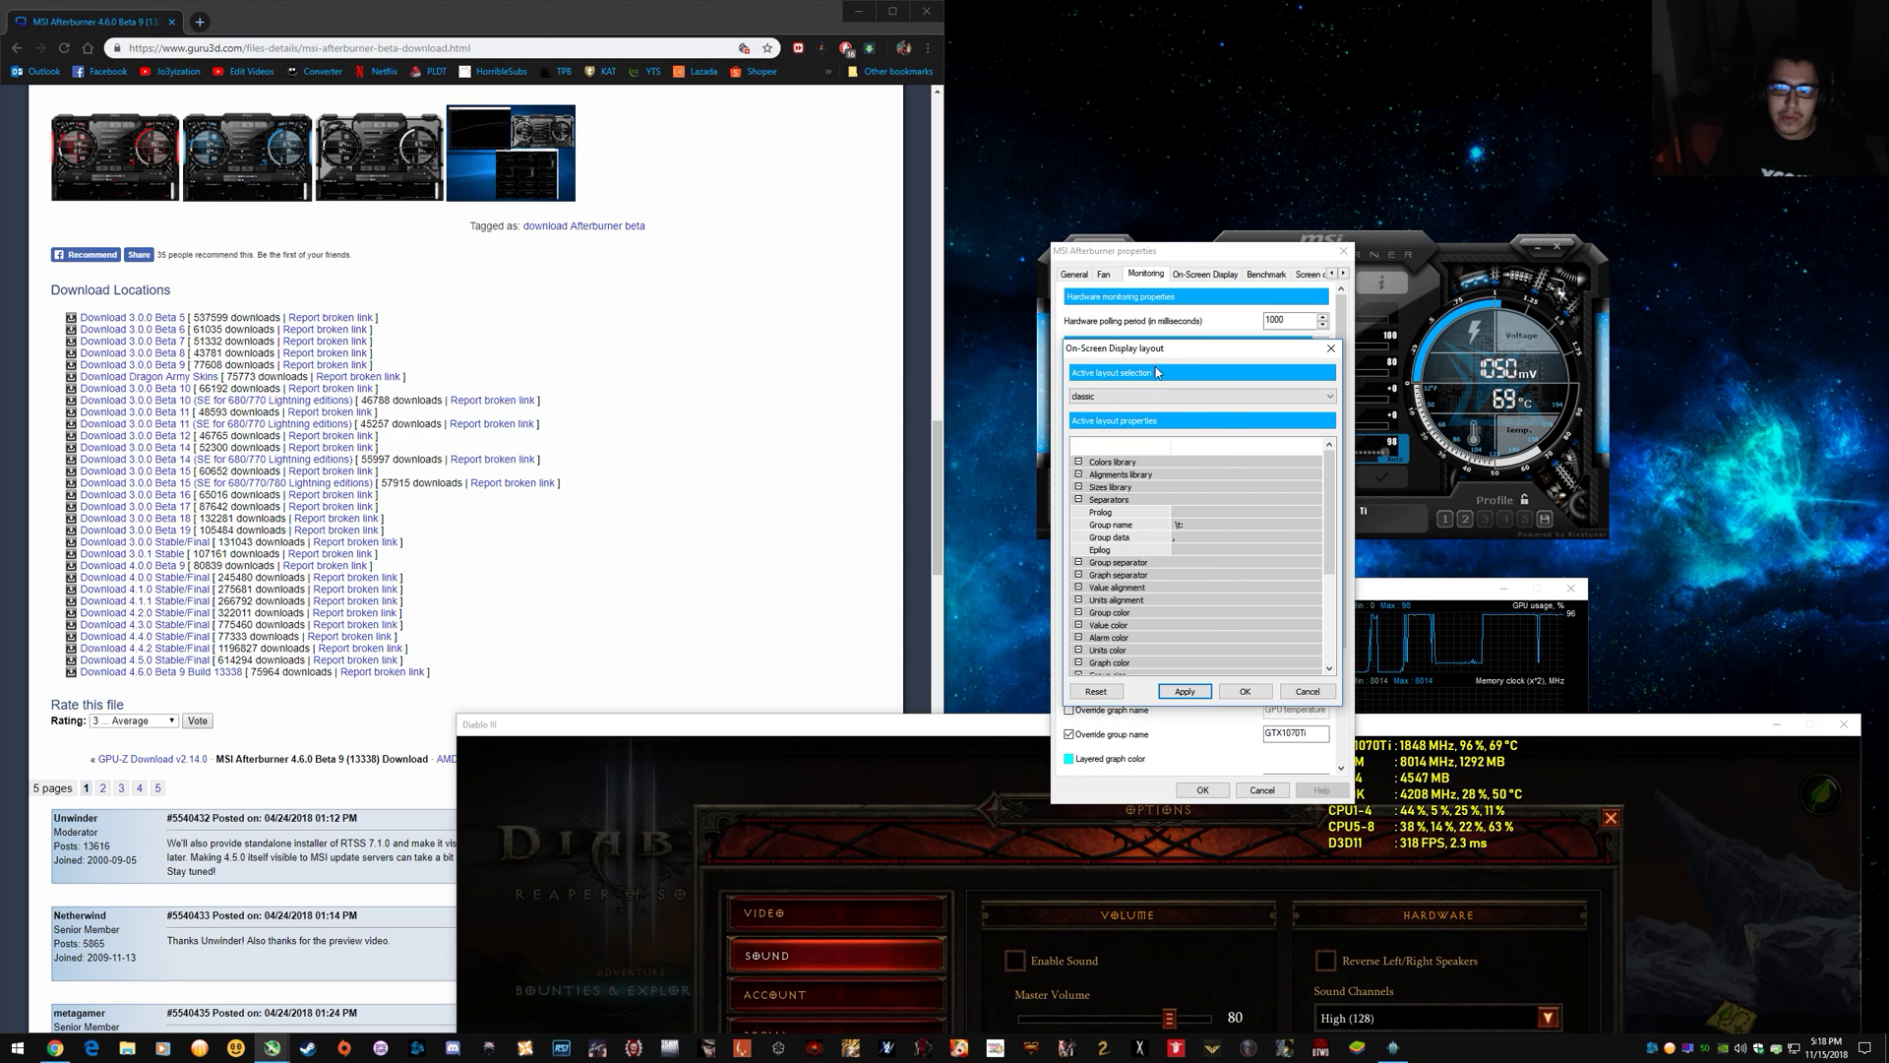
drag(1157, 348, 1112, 363)
click(1073, 411)
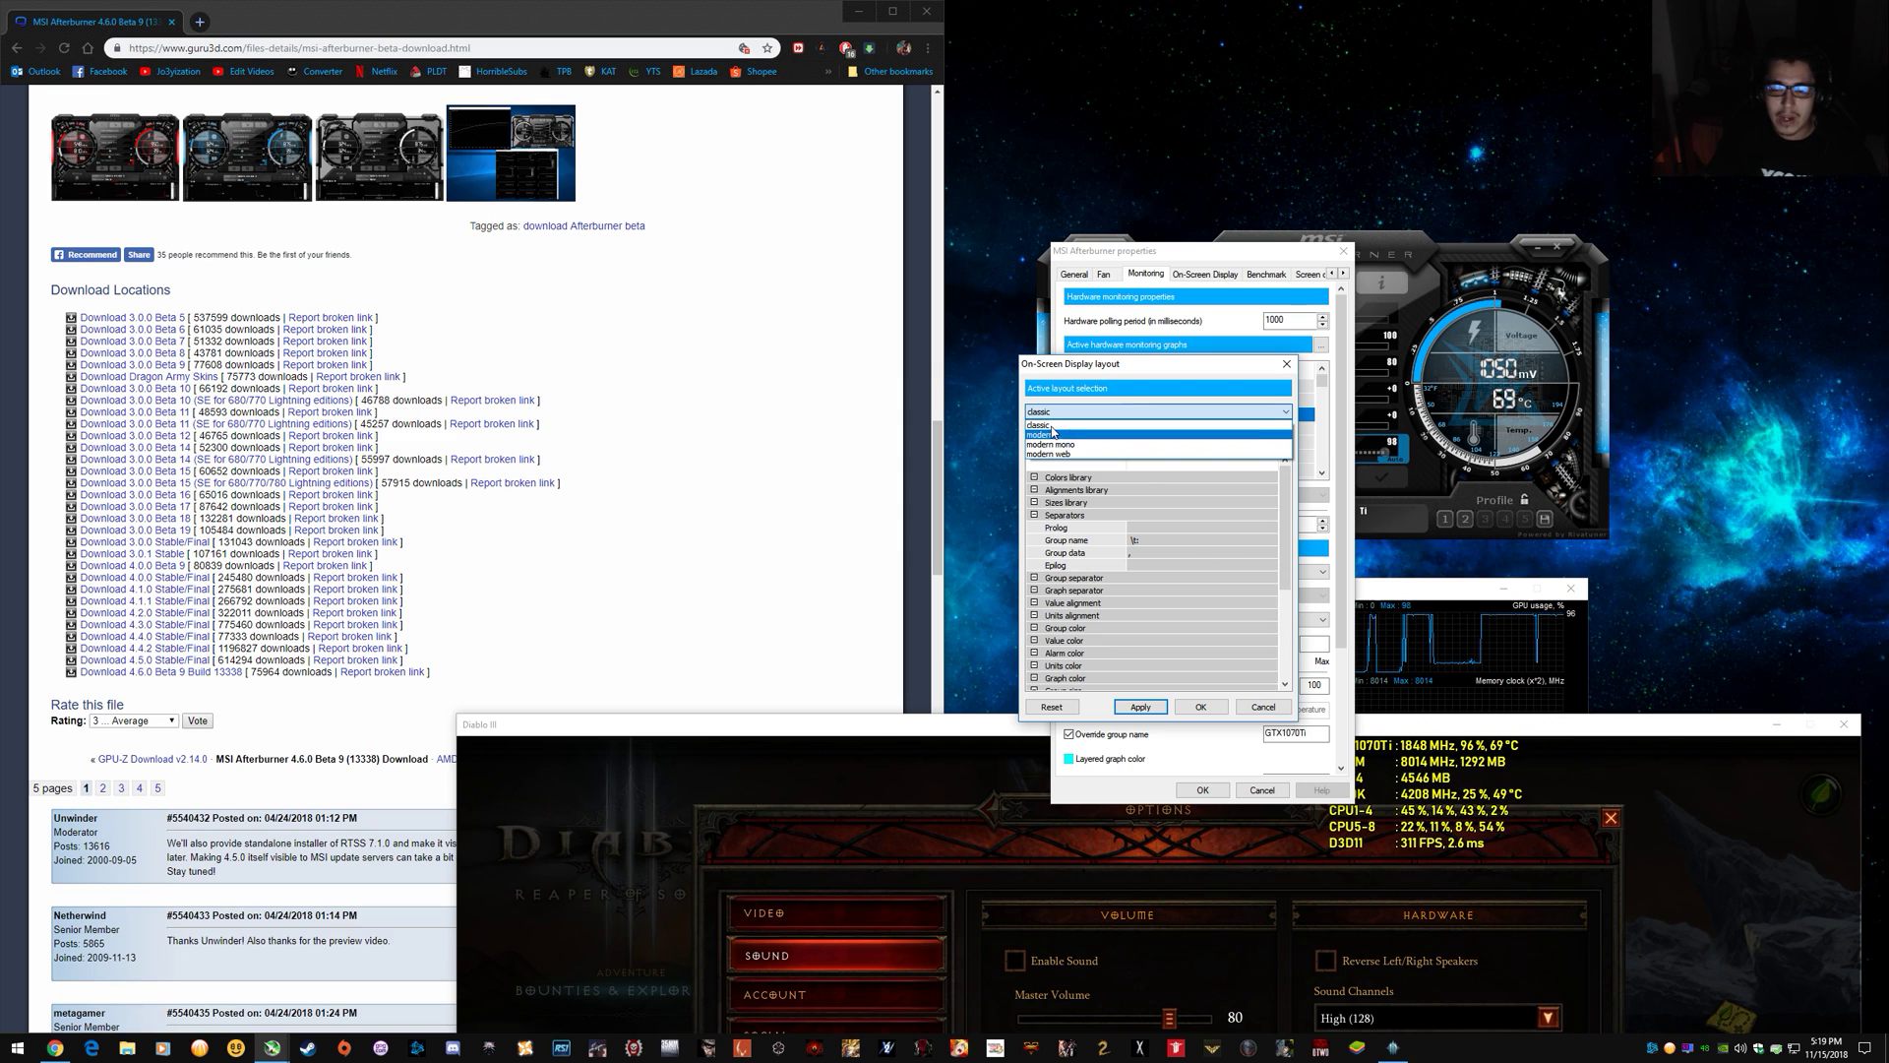
click(1054, 436)
click(1080, 411)
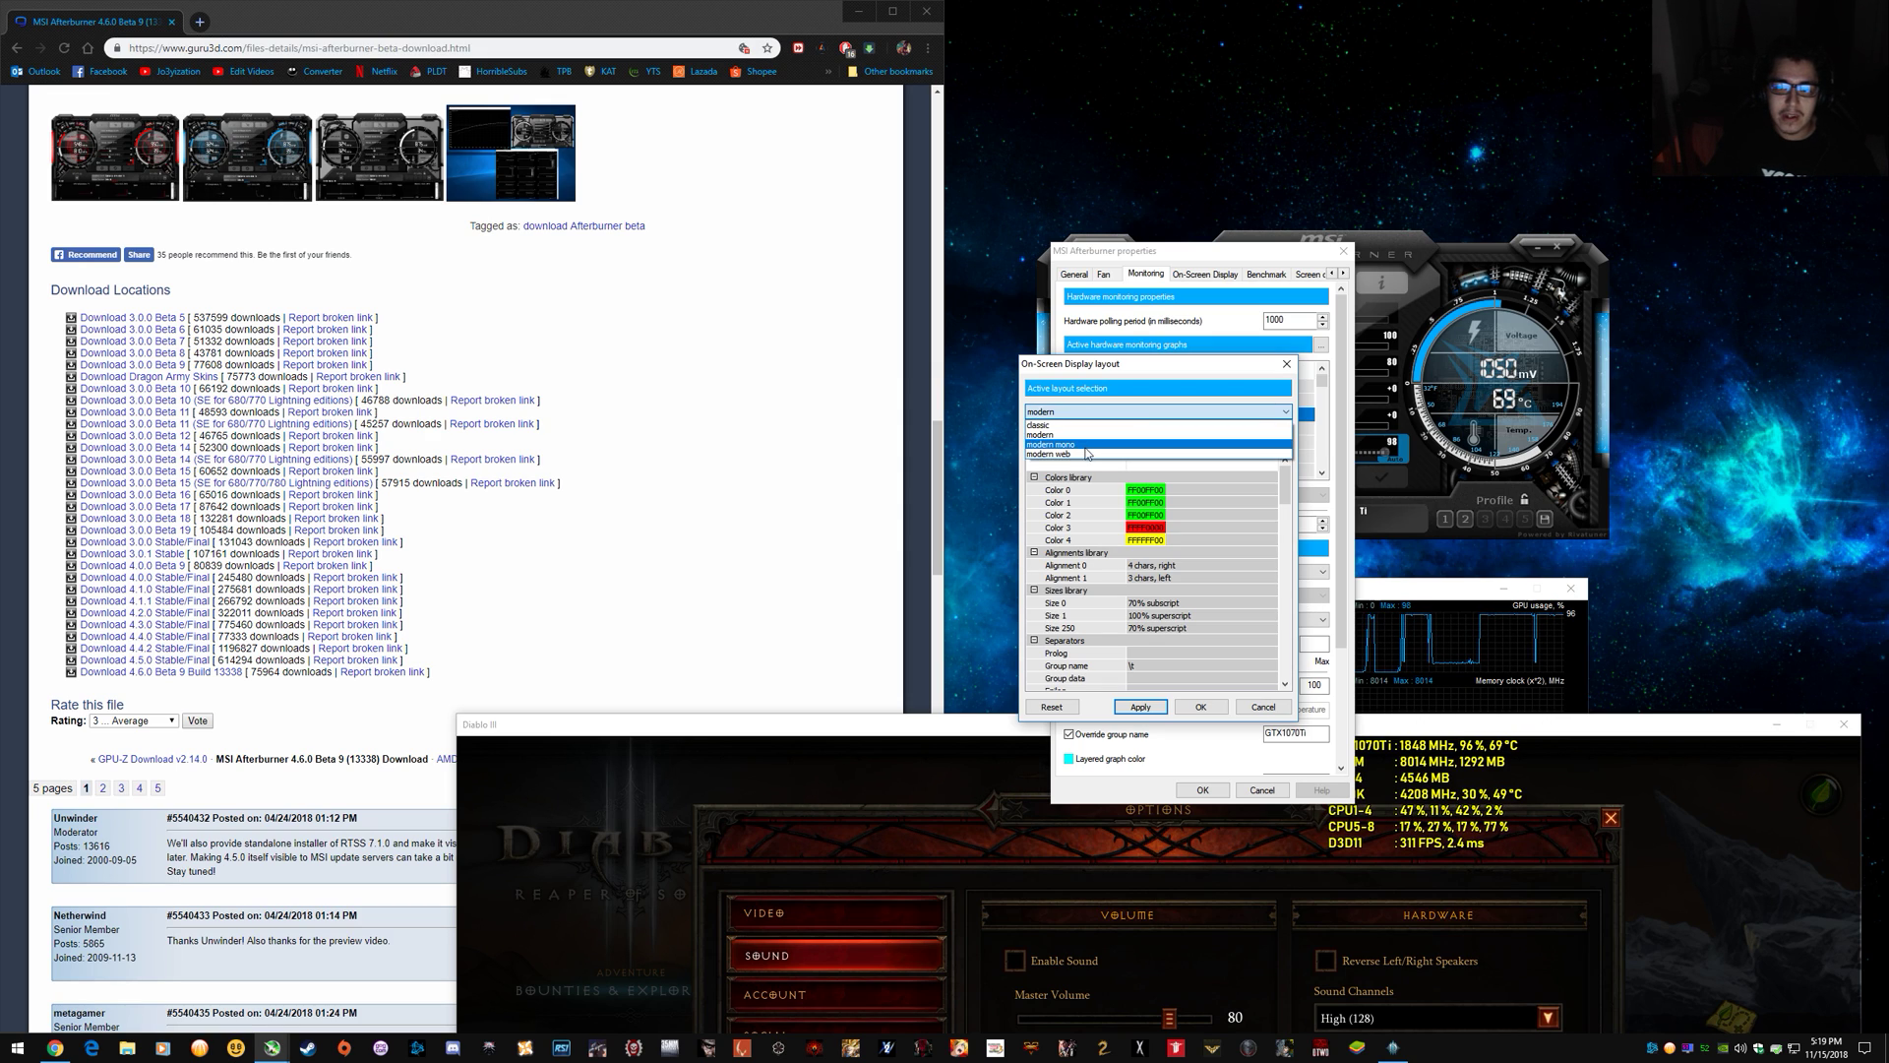
click(1087, 444)
click(1140, 706)
click(1200, 707)
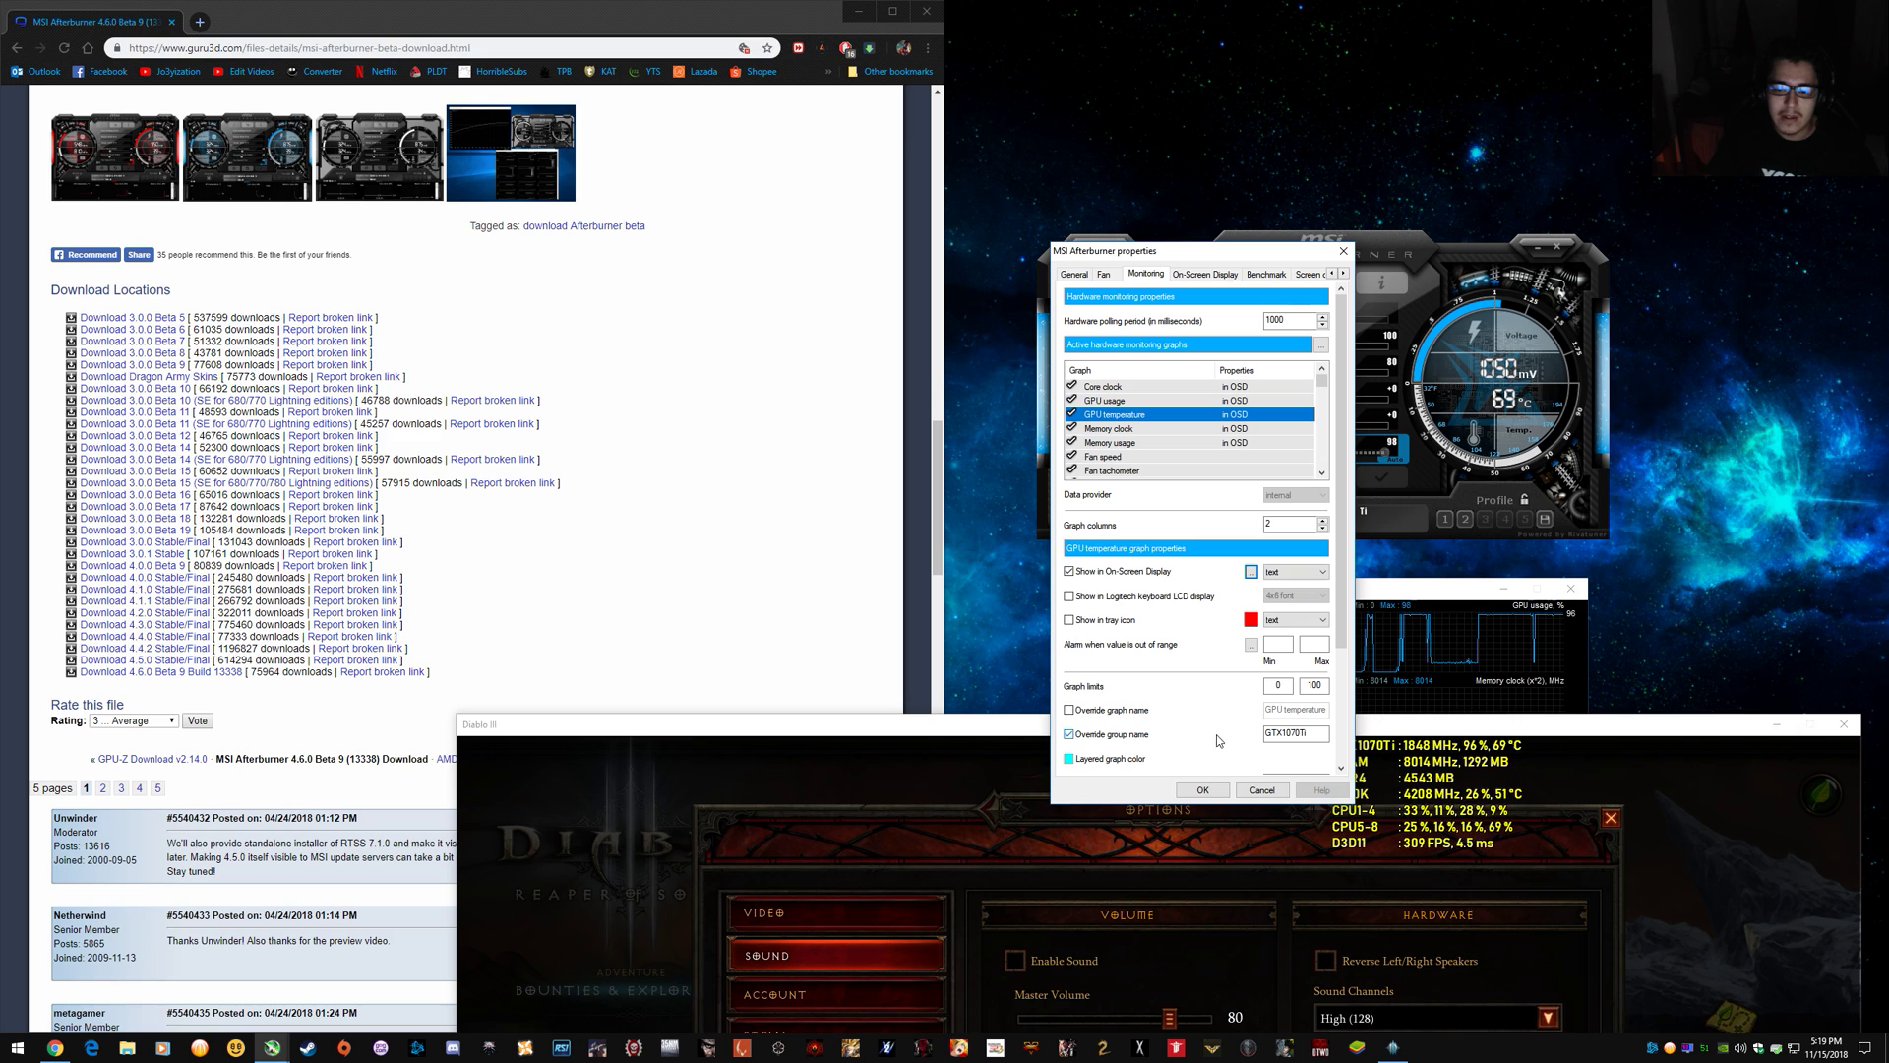
click(1202, 790)
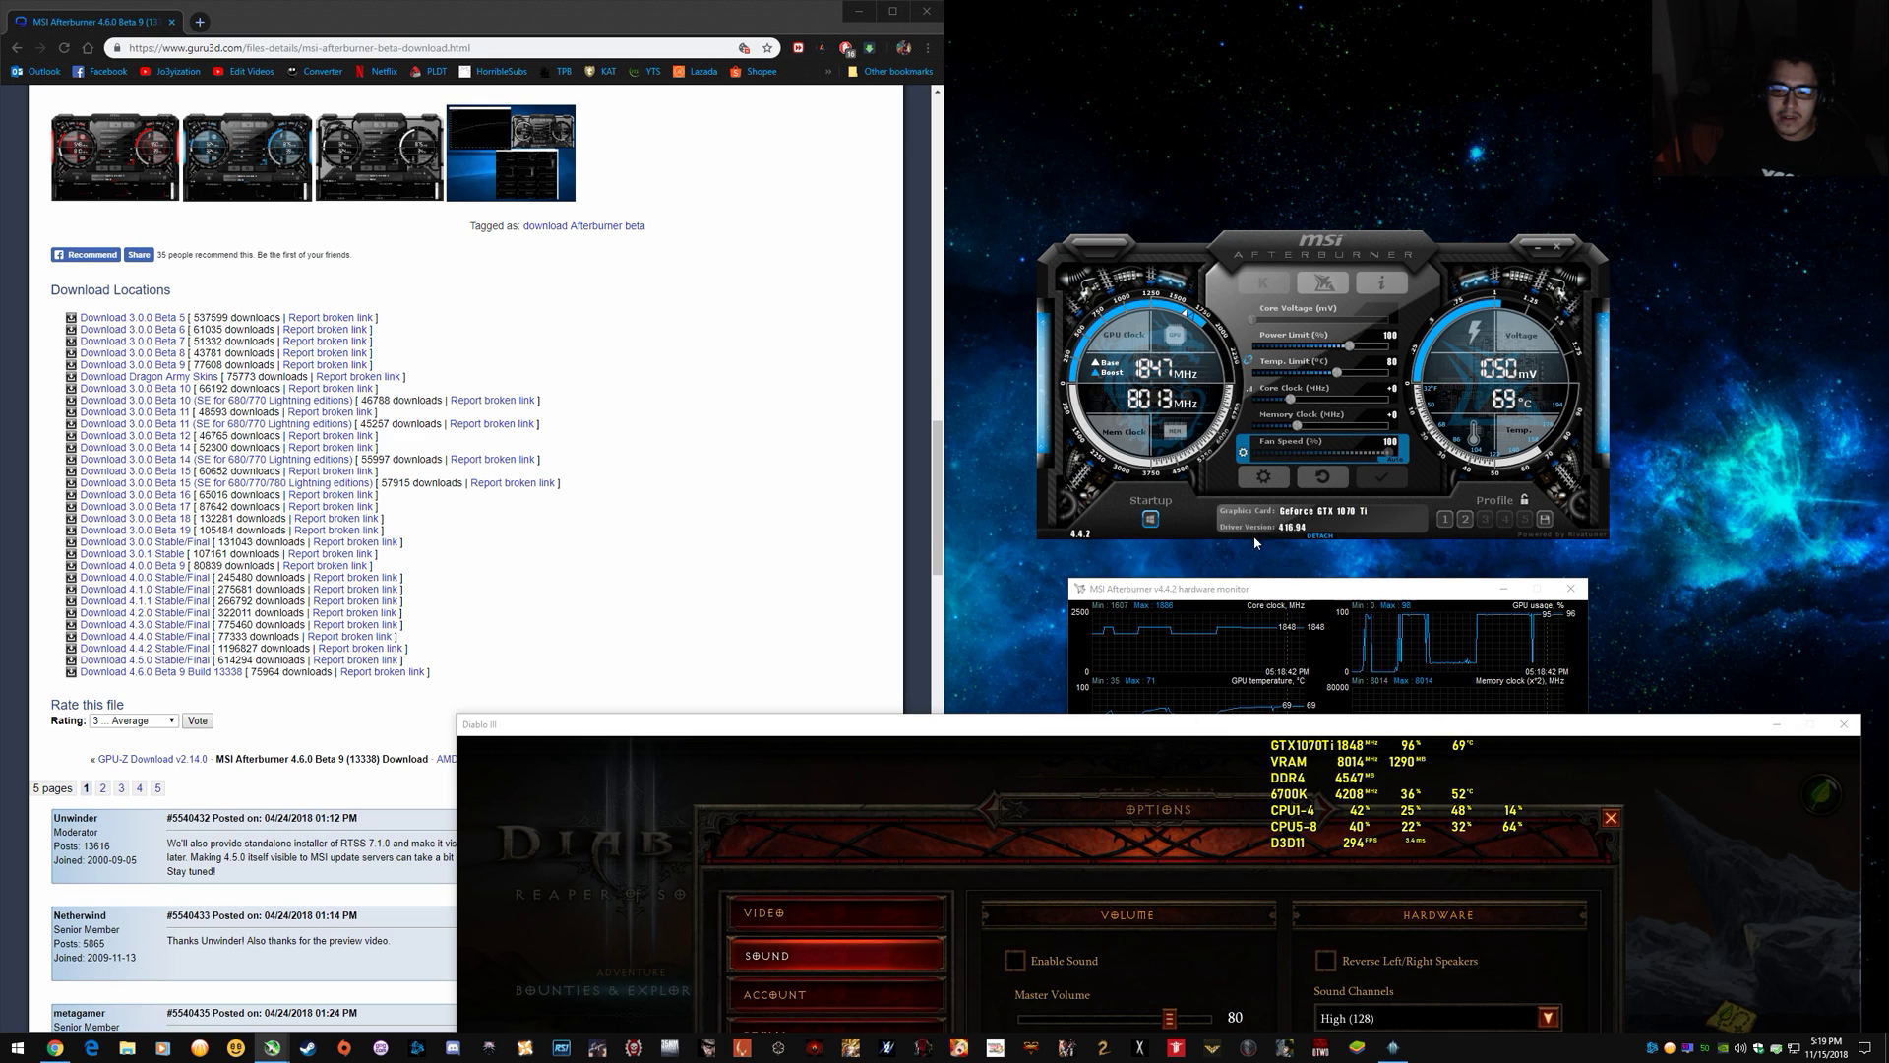
Switch the overlay back to the coloured modern layout and save the settings.
click(1266, 479)
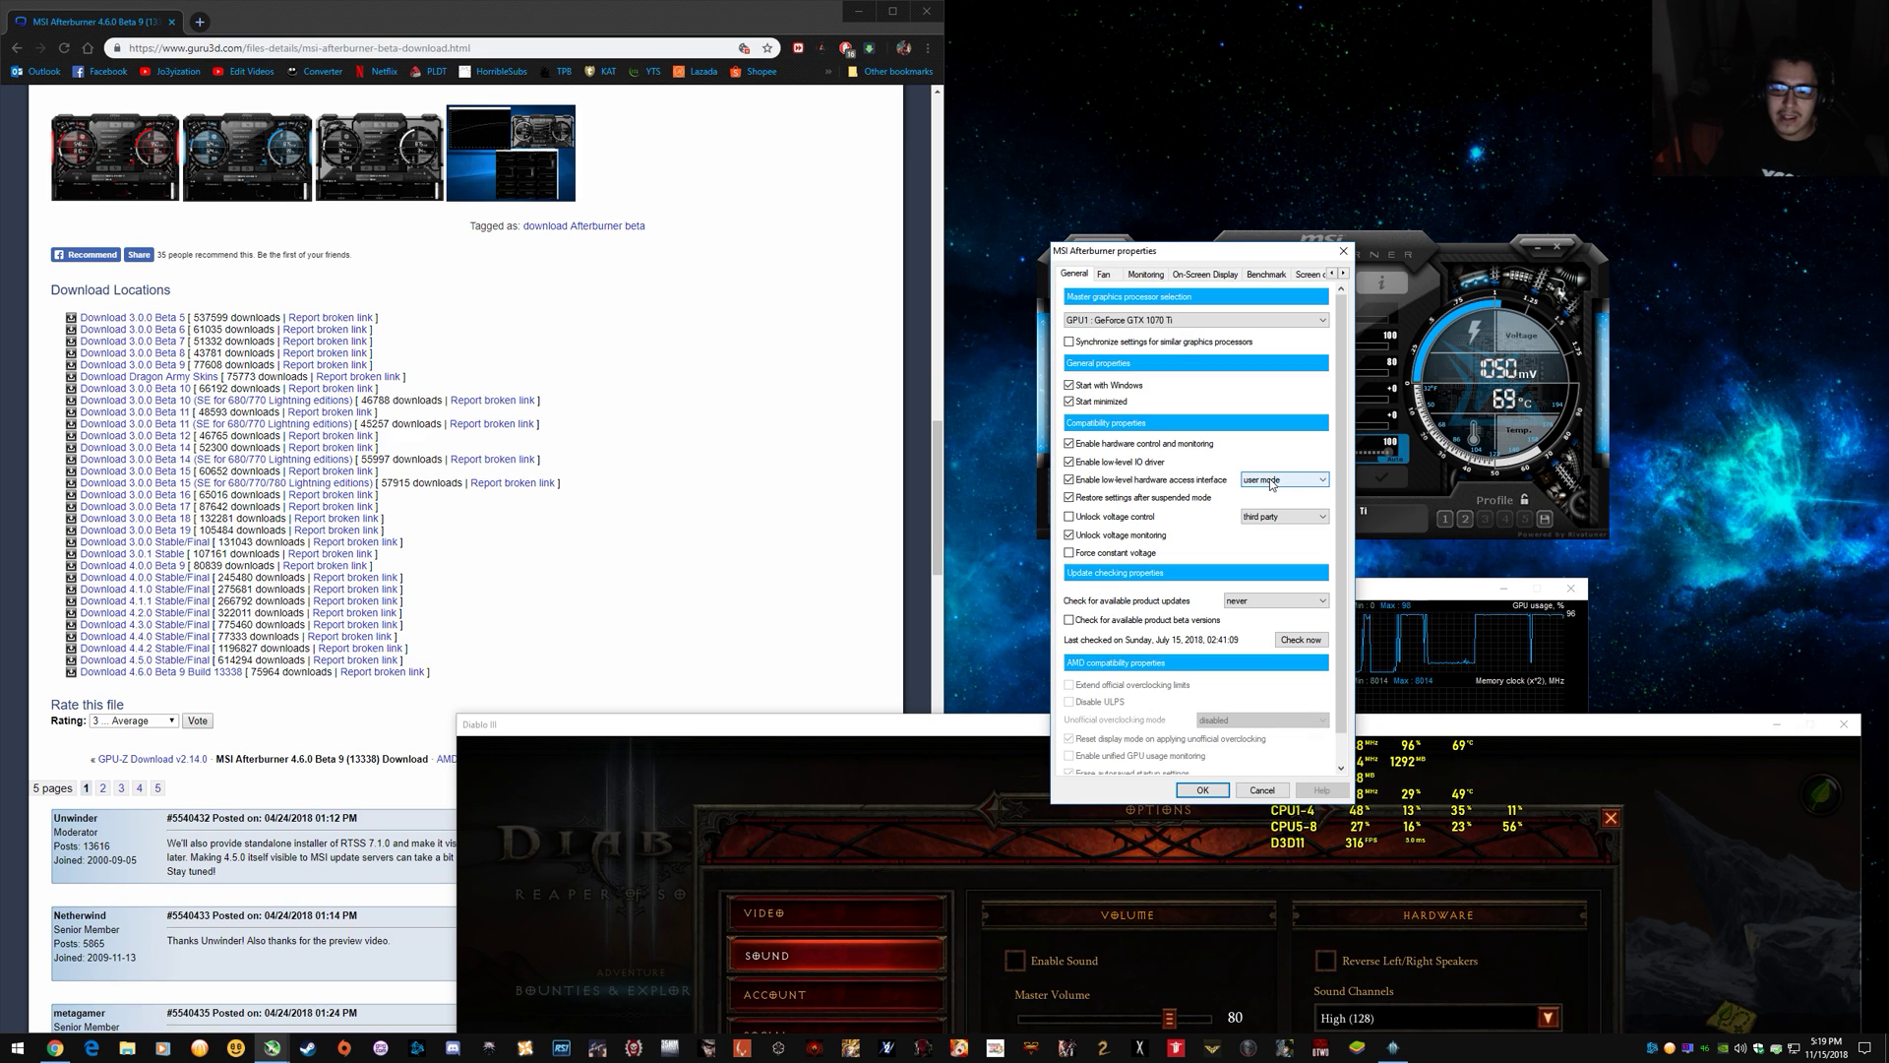
click(1146, 278)
click(1251, 572)
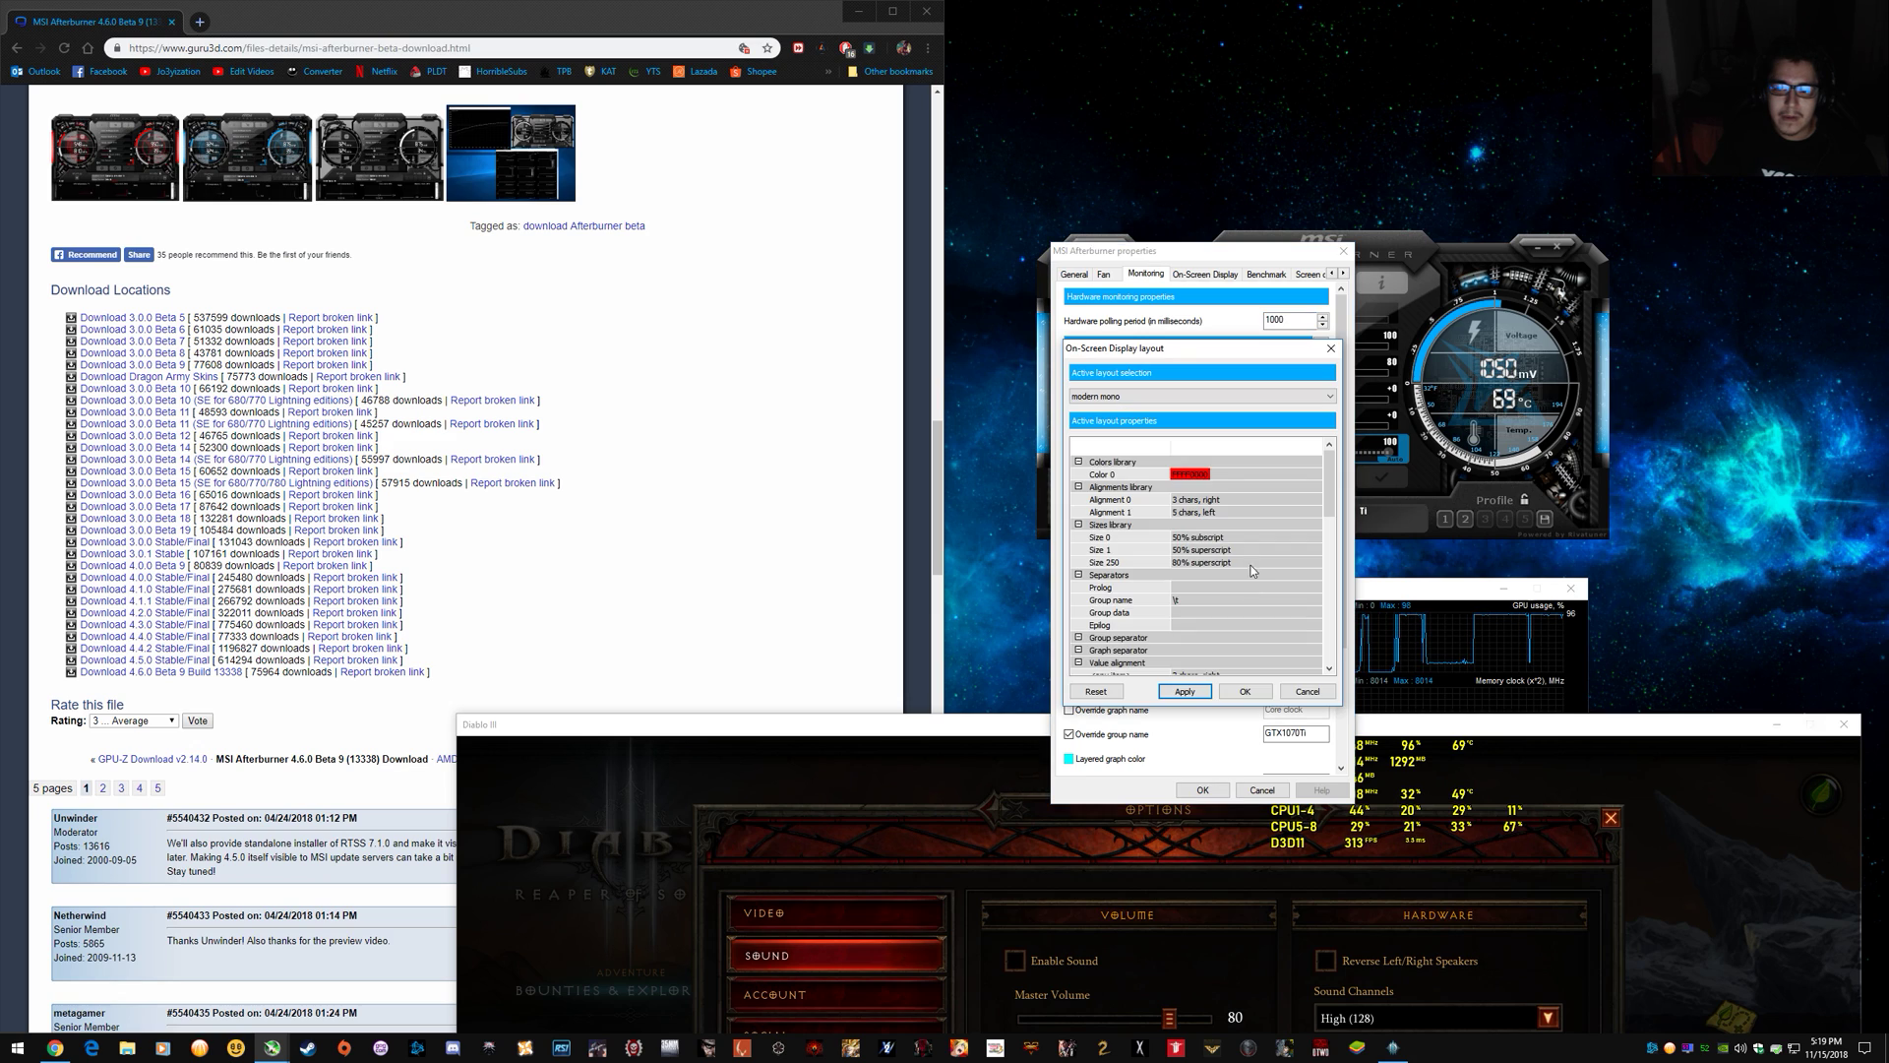
click(1138, 396)
click(1117, 419)
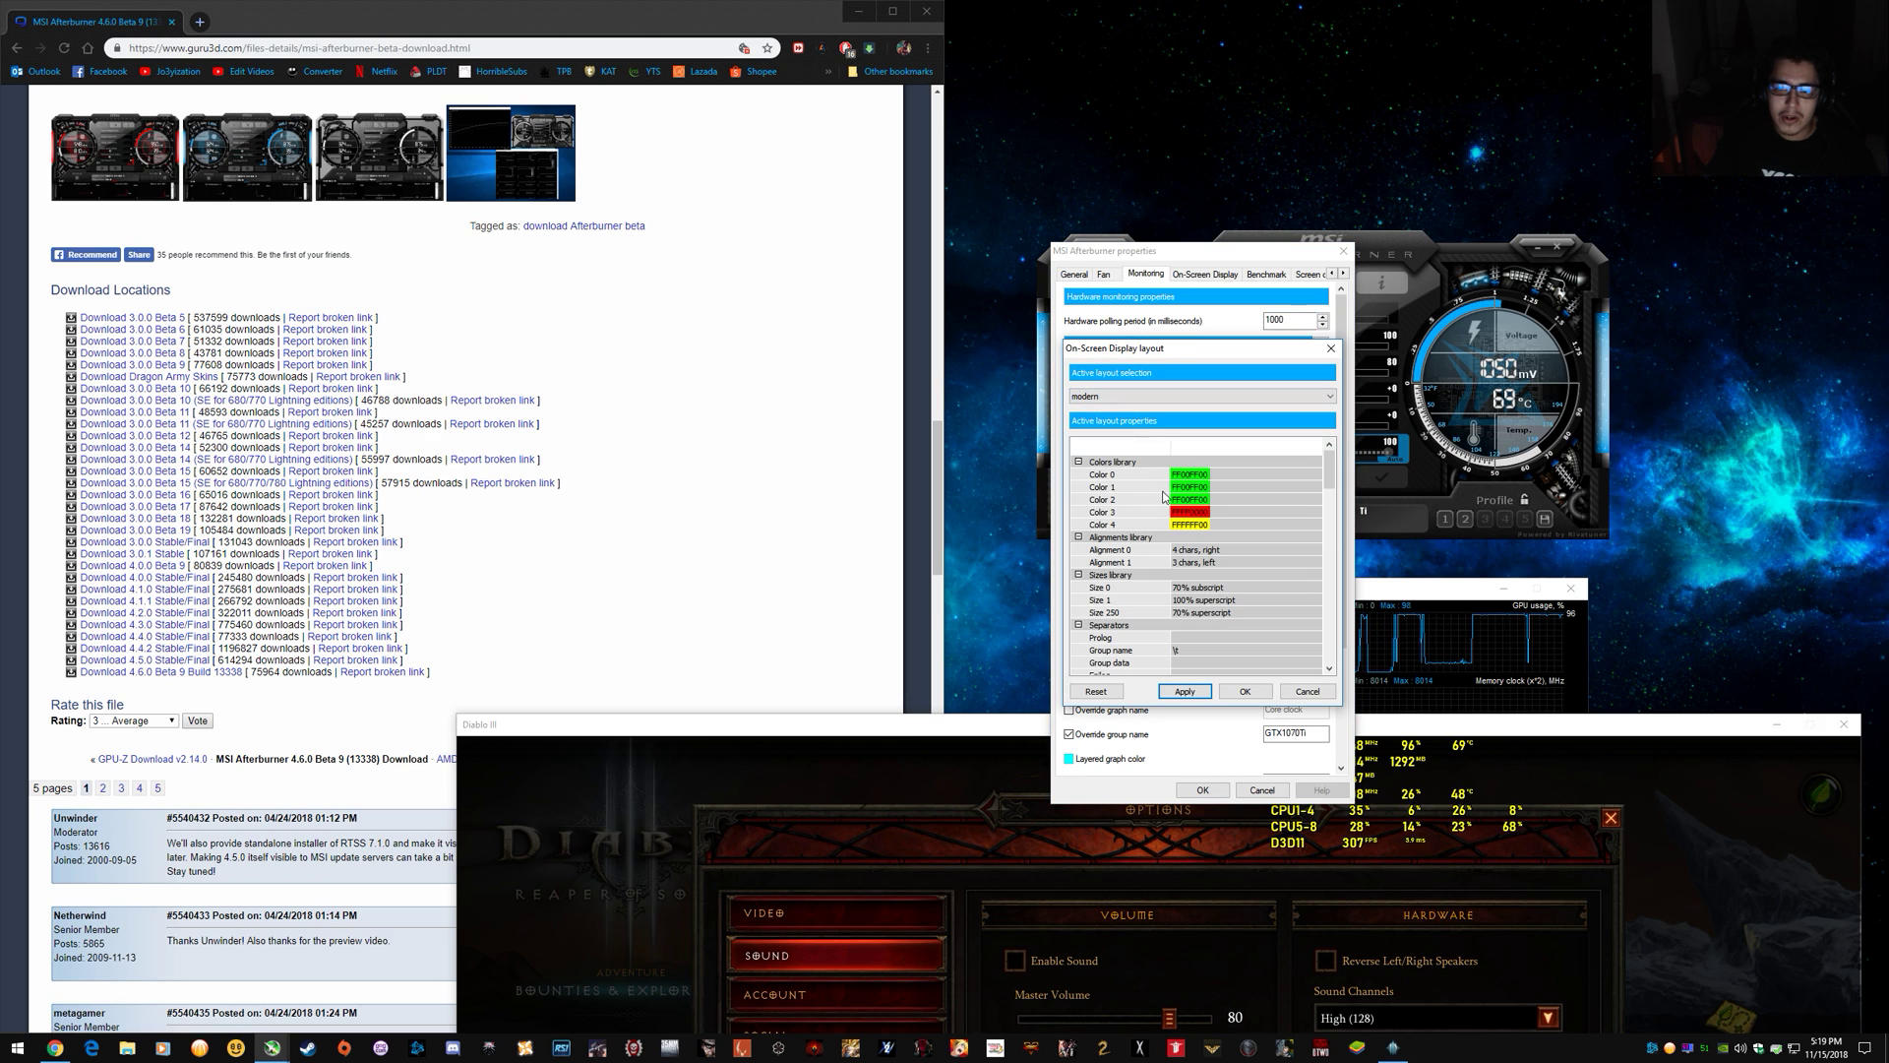
click(1244, 692)
click(1202, 790)
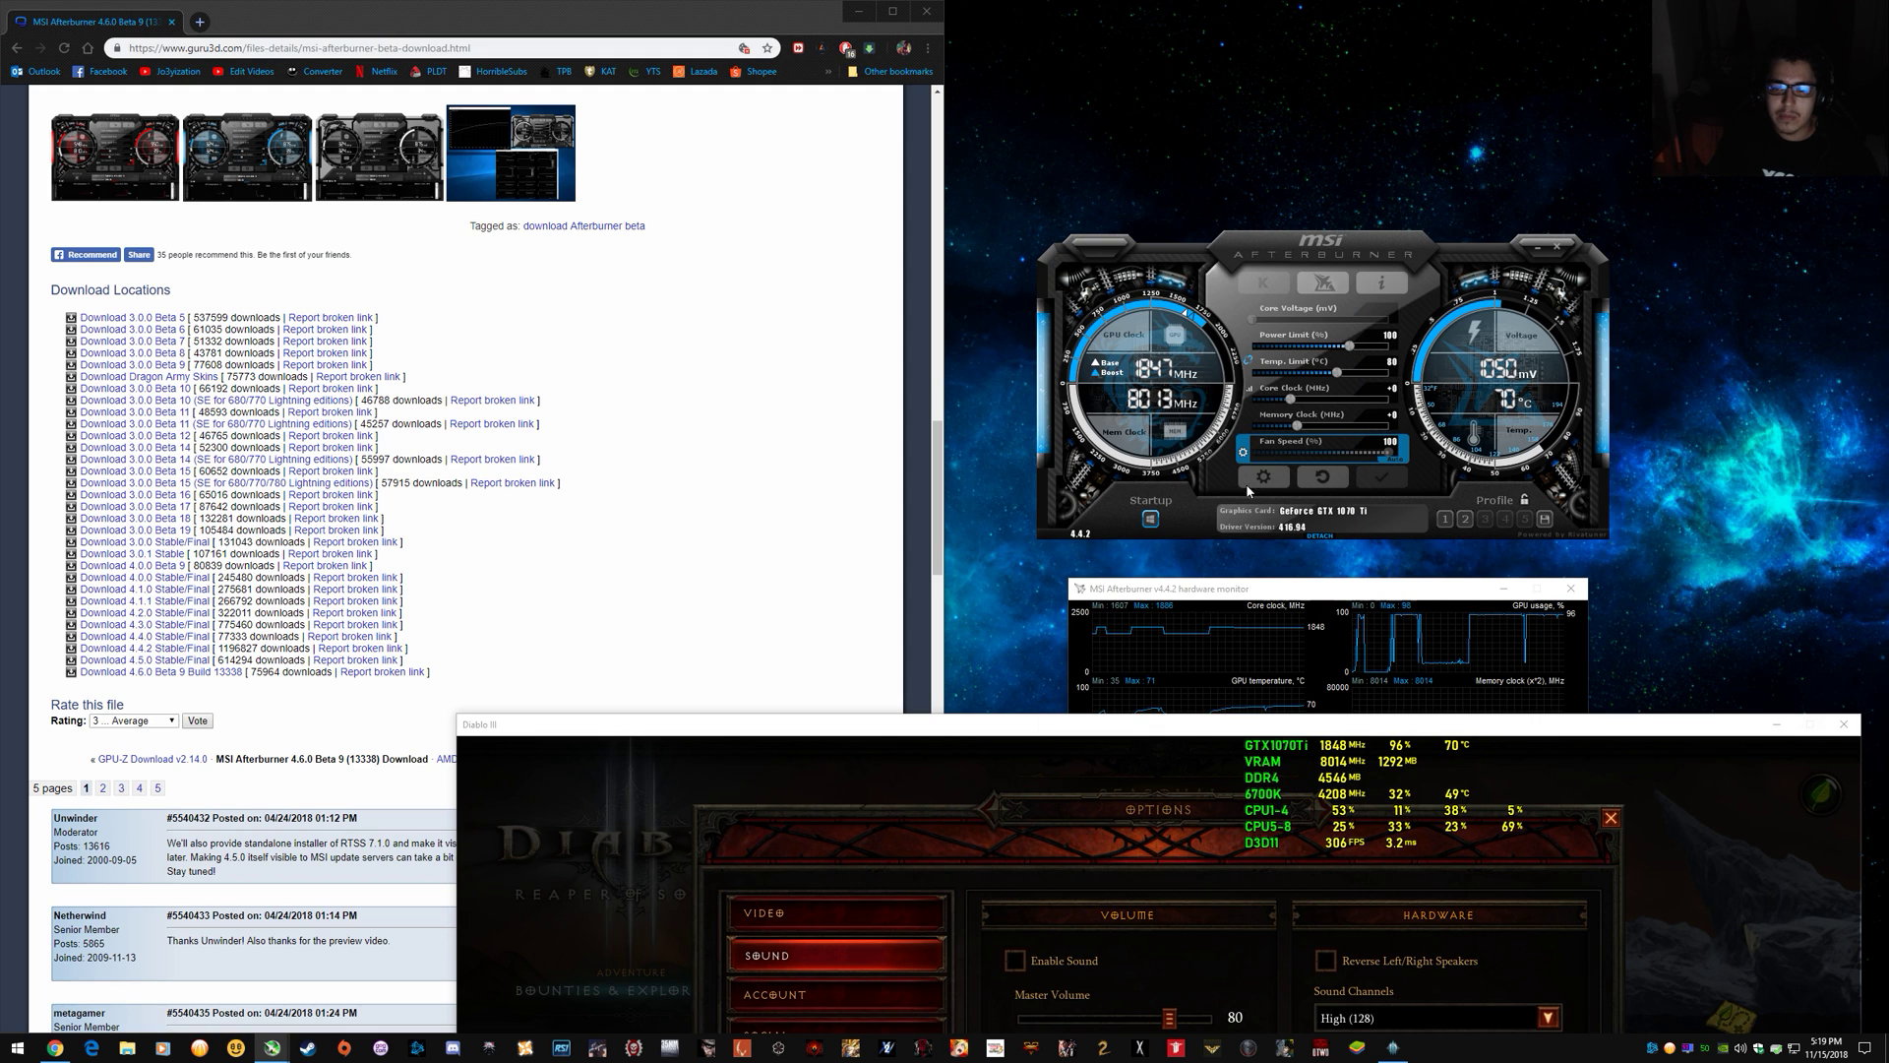
click(1170, 282)
Open the on-screen display layout settings from Monitoring and move that window aside.
click(1147, 275)
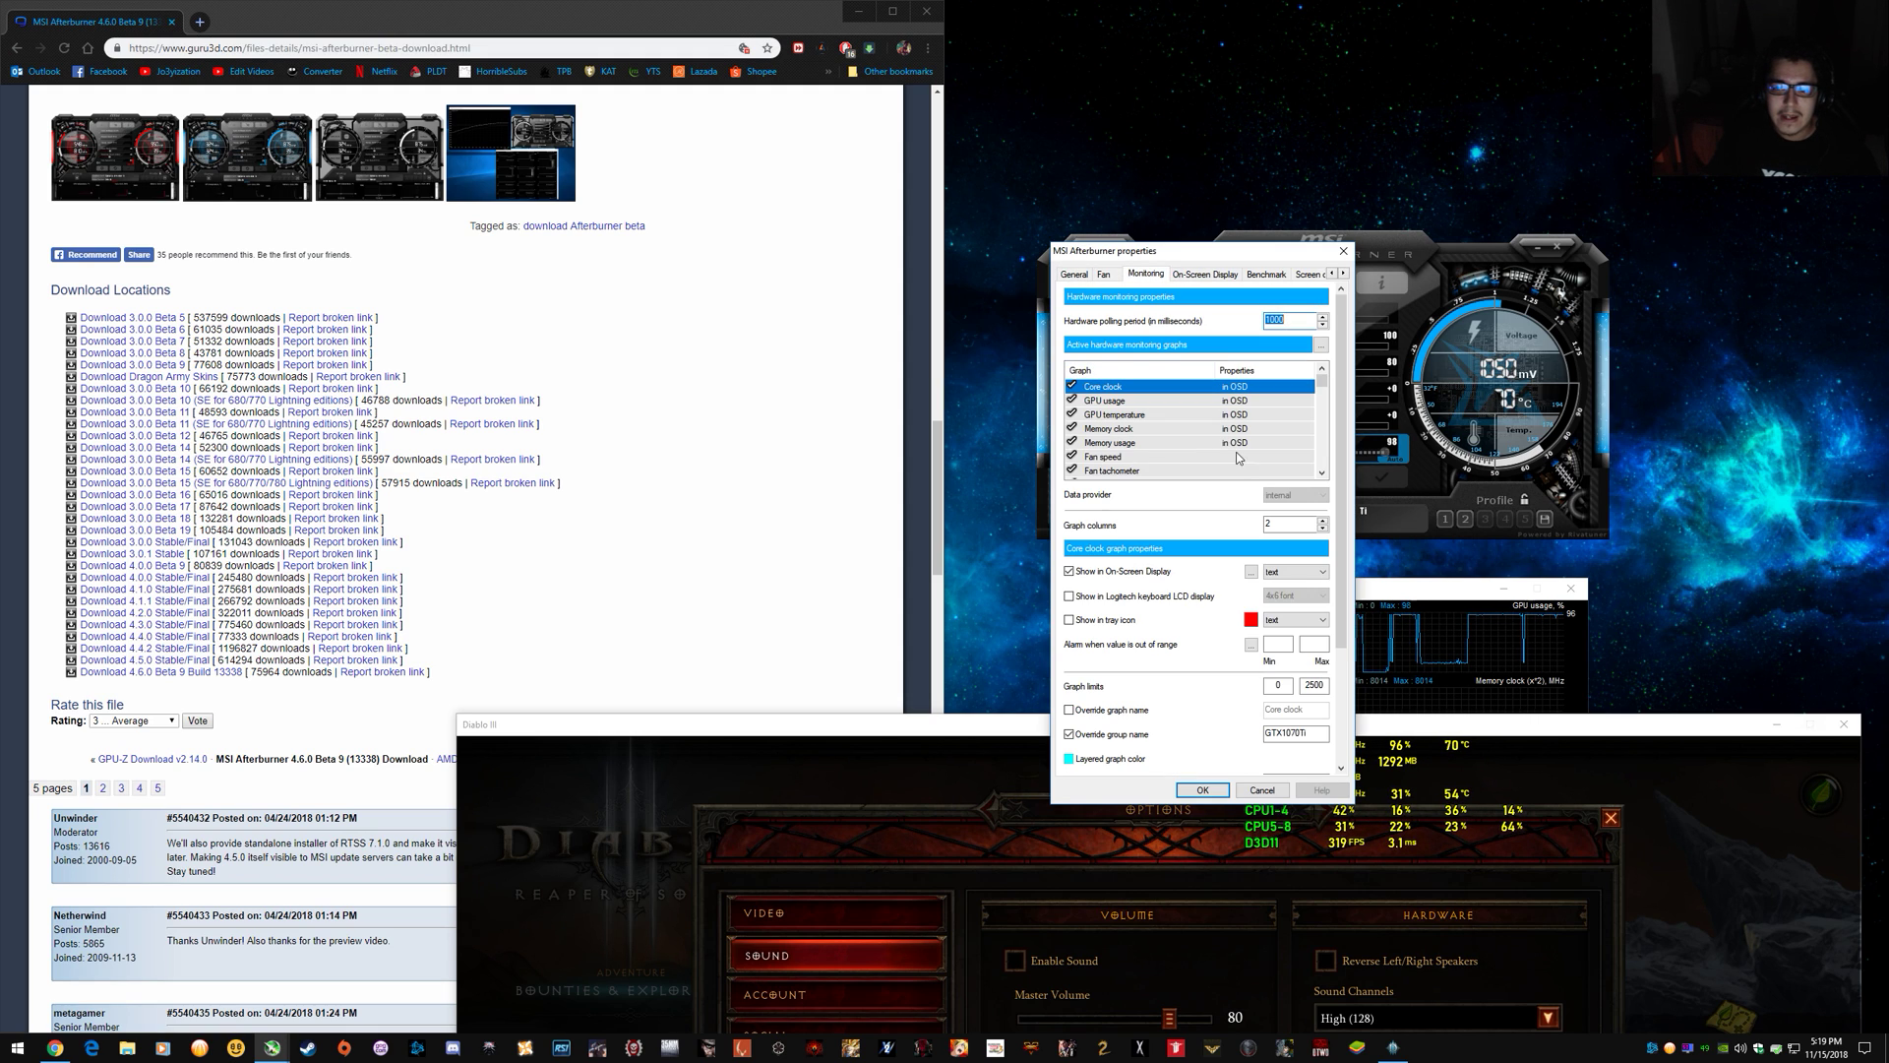
click(1252, 574)
click(1138, 475)
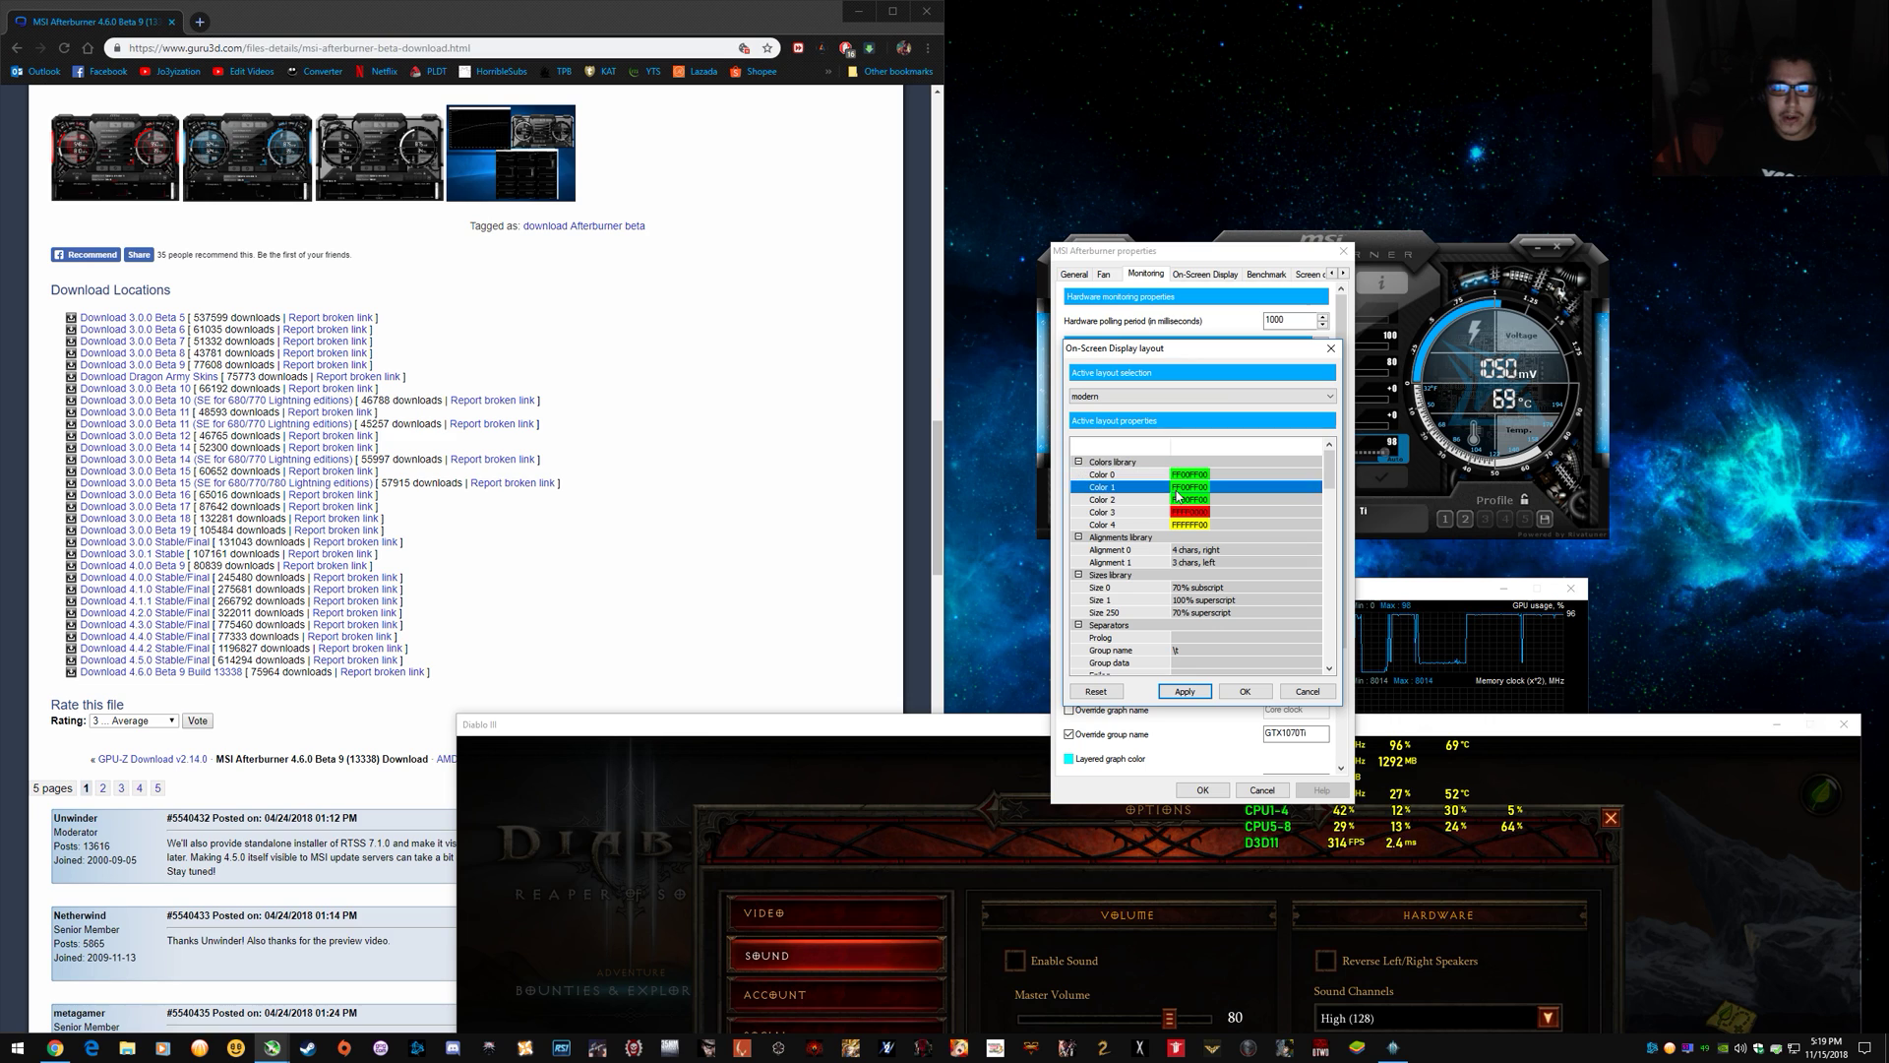
drag(1174, 347, 907, 293)
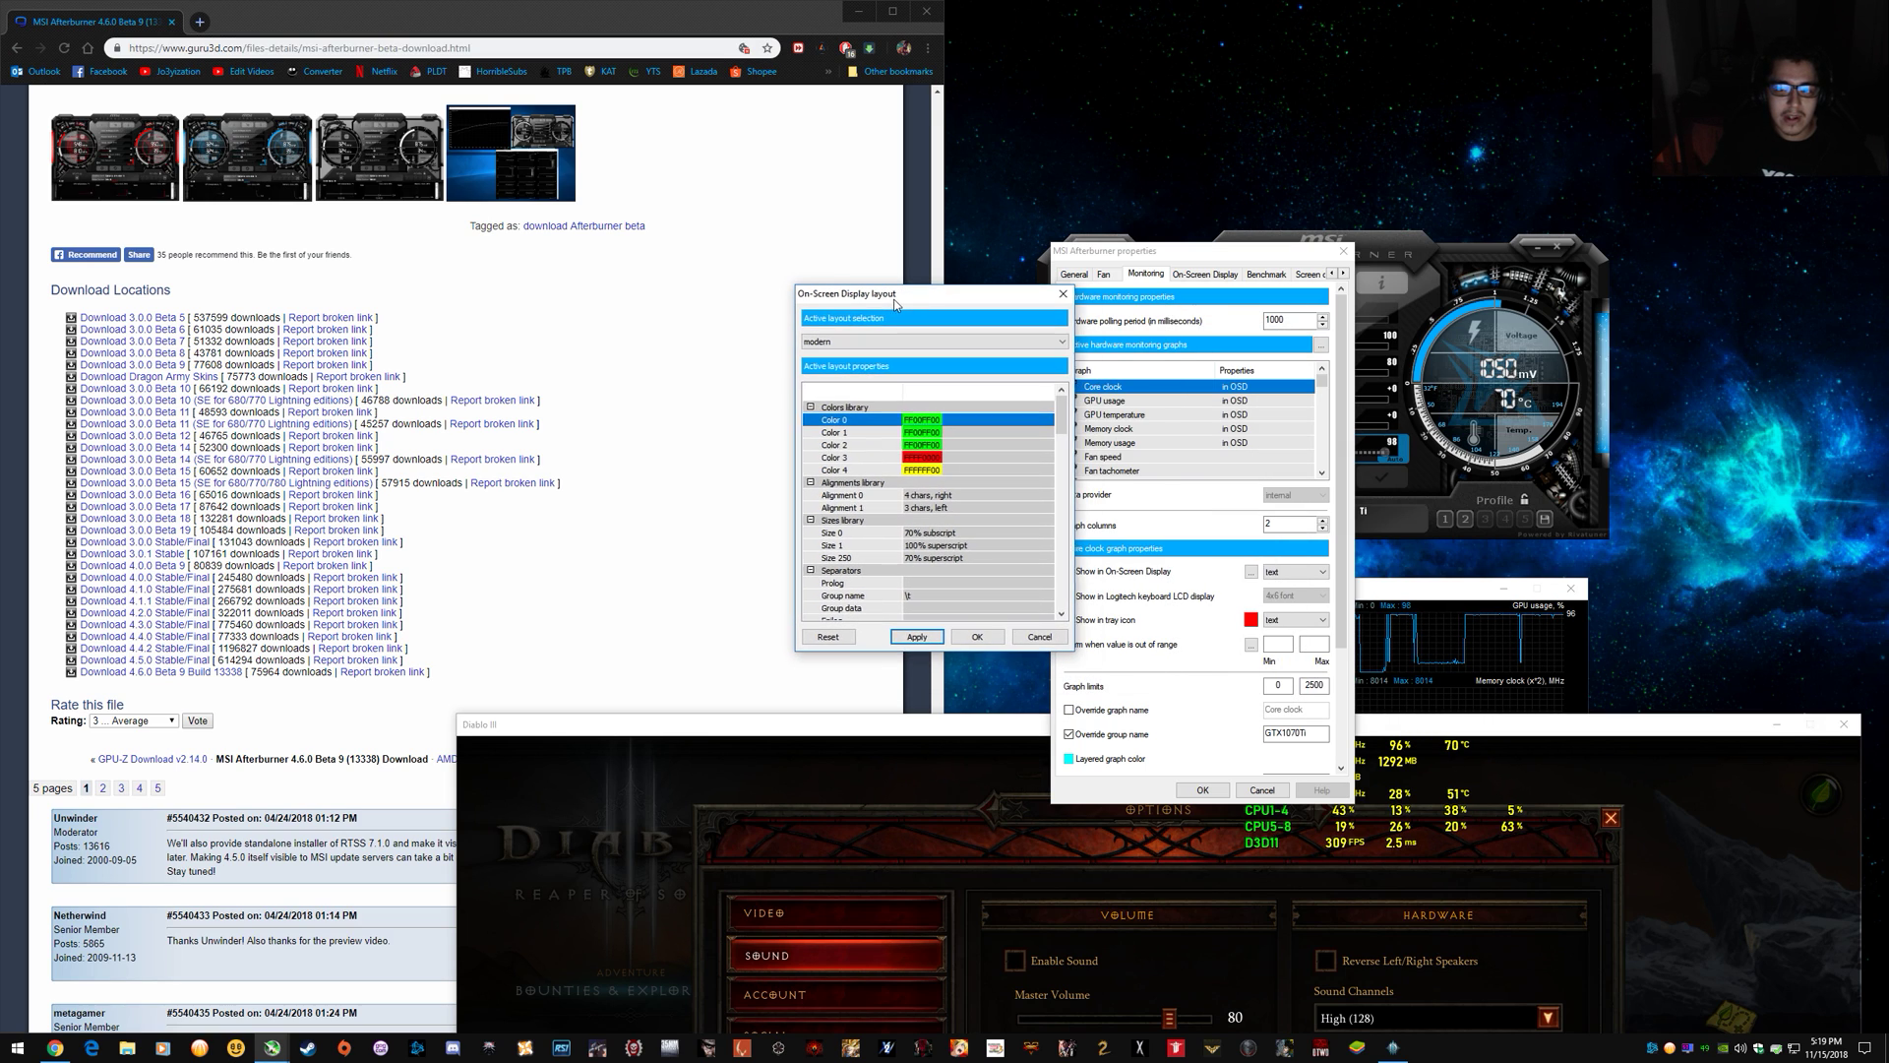
Open Color 0's colour picker, confirm it is green FF00FF00, and close it unchanged.
click(887, 444)
click(920, 420)
click(921, 420)
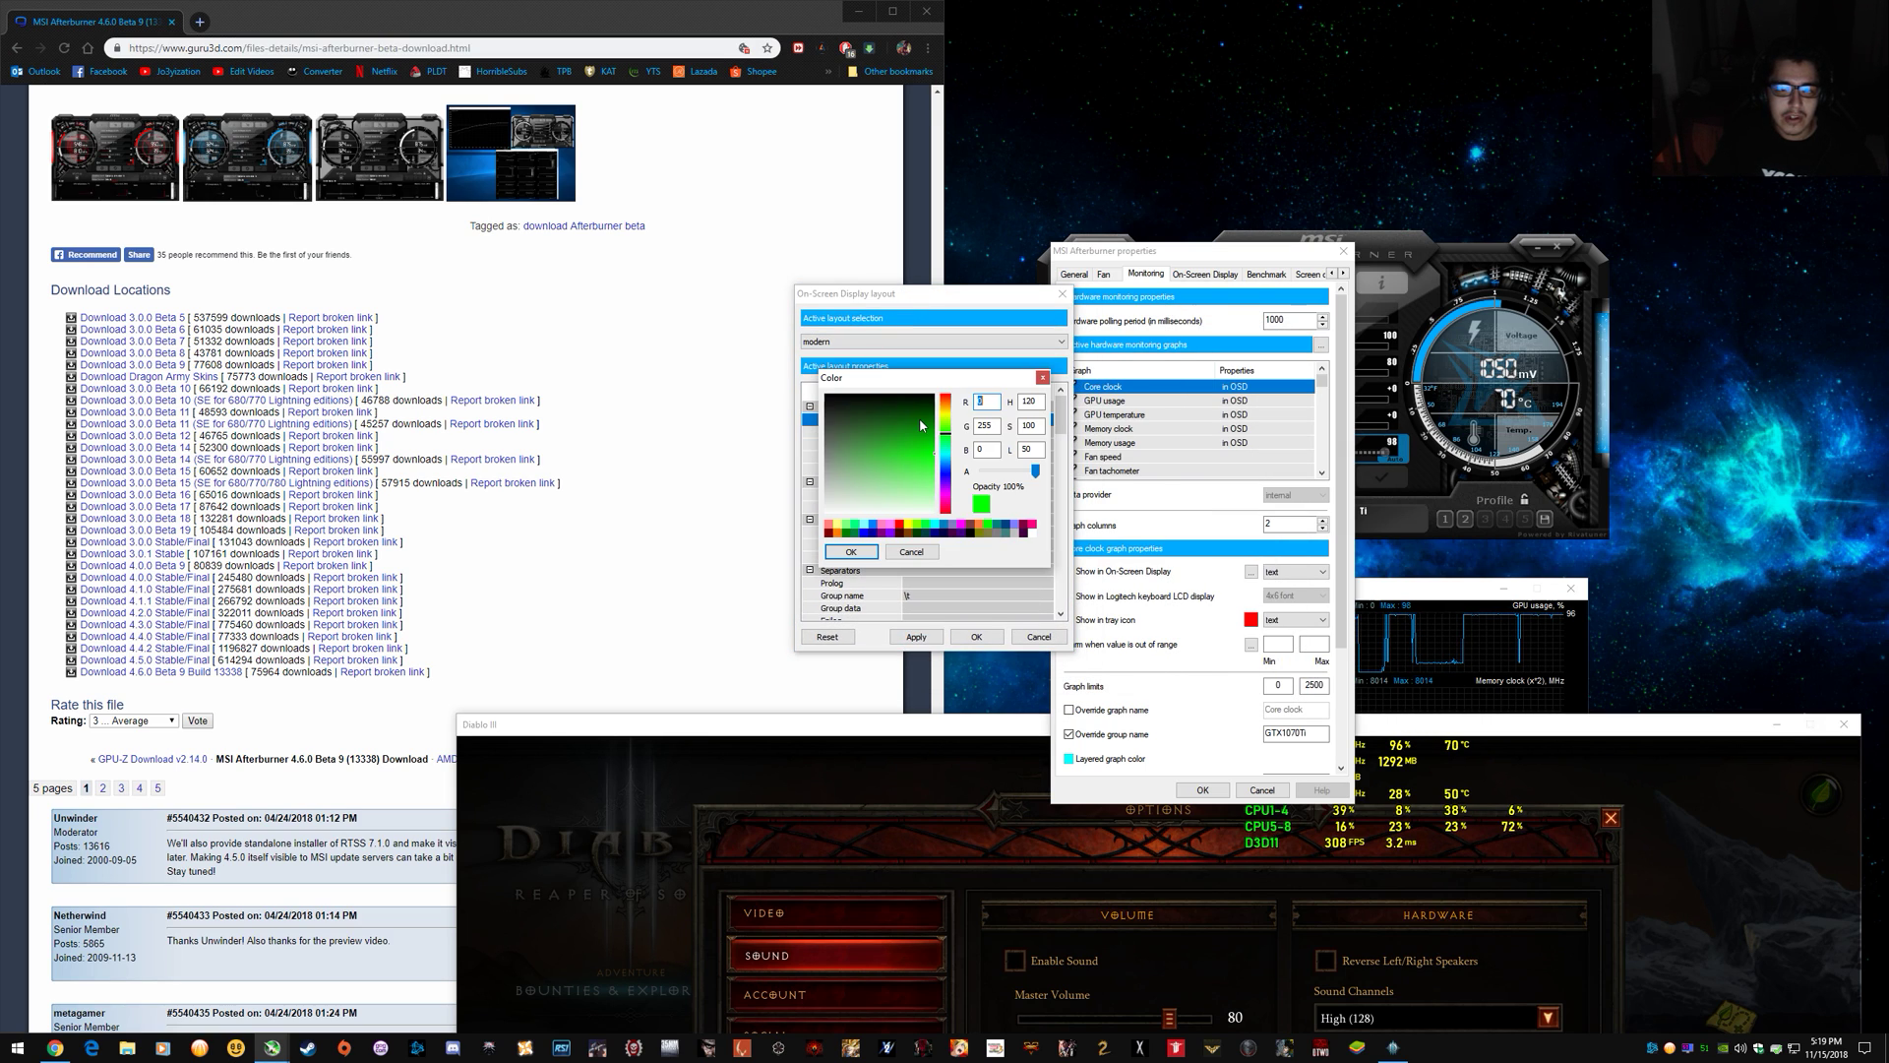
key(Escape)
double_click(910, 419)
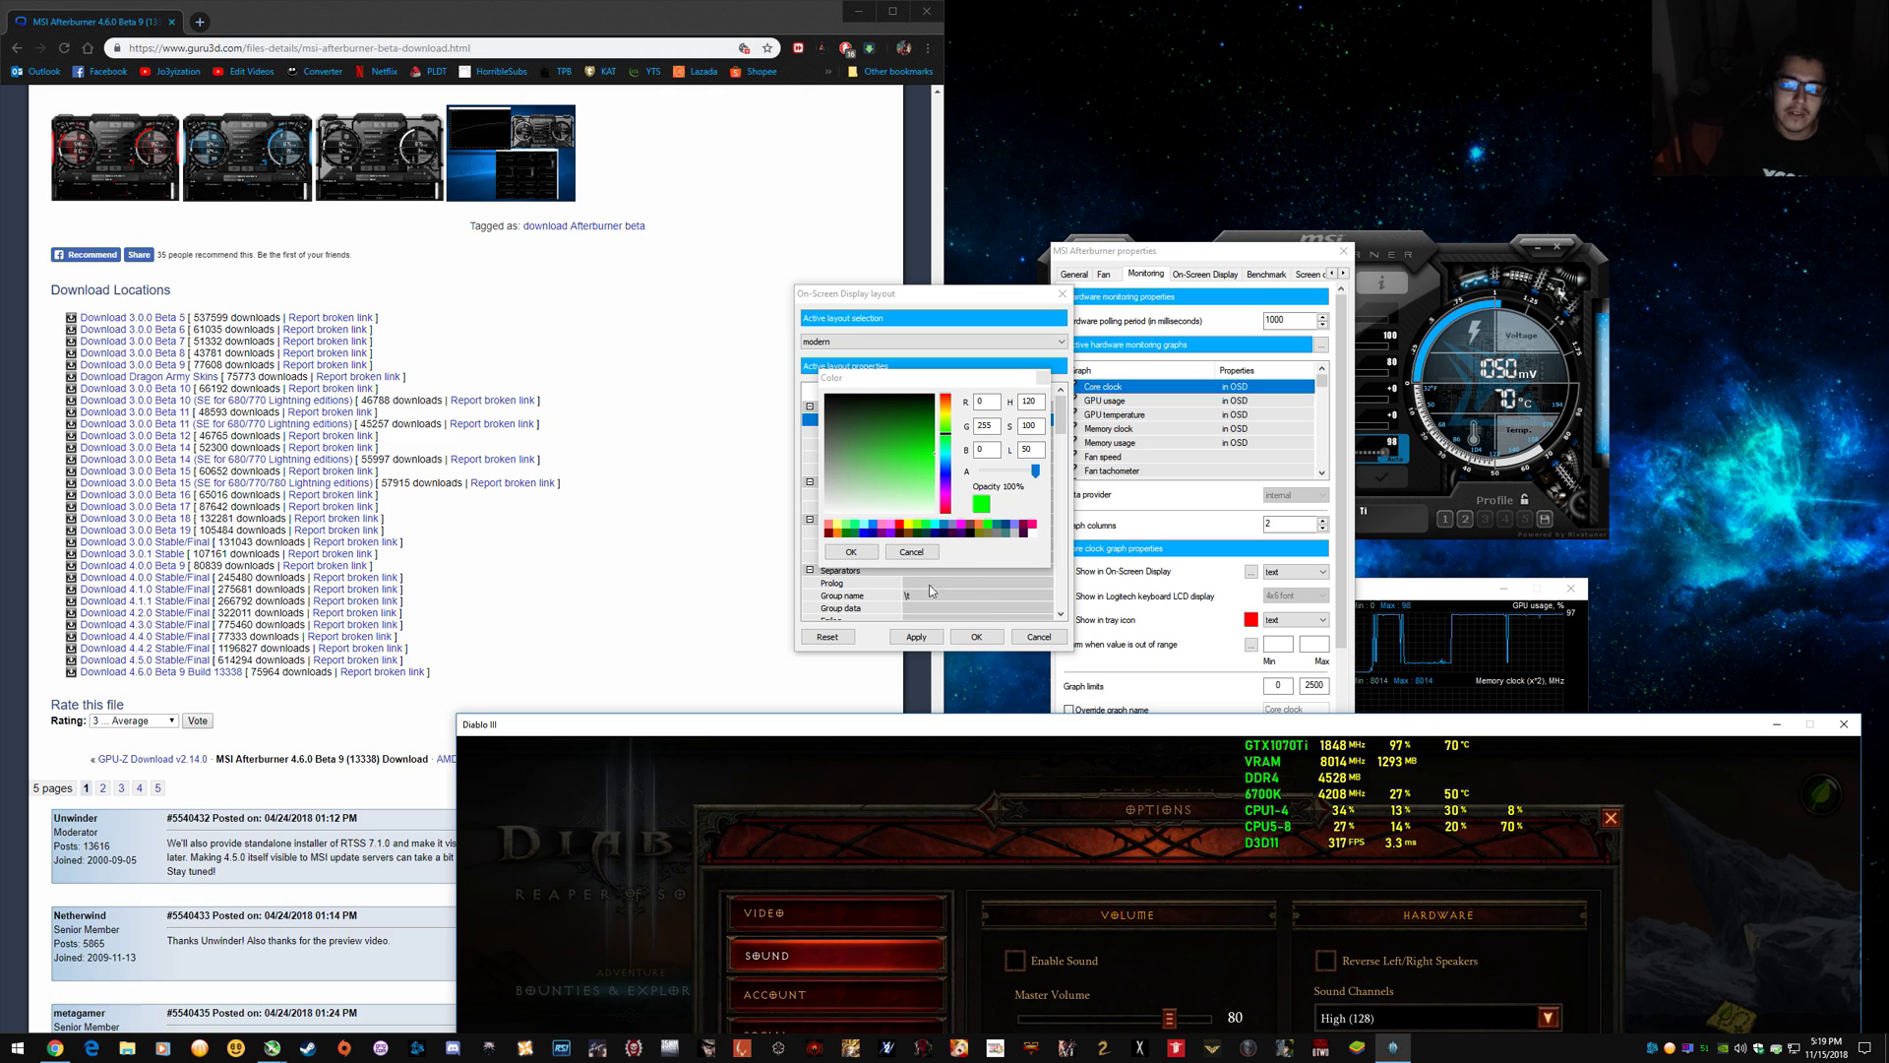
click(911, 551)
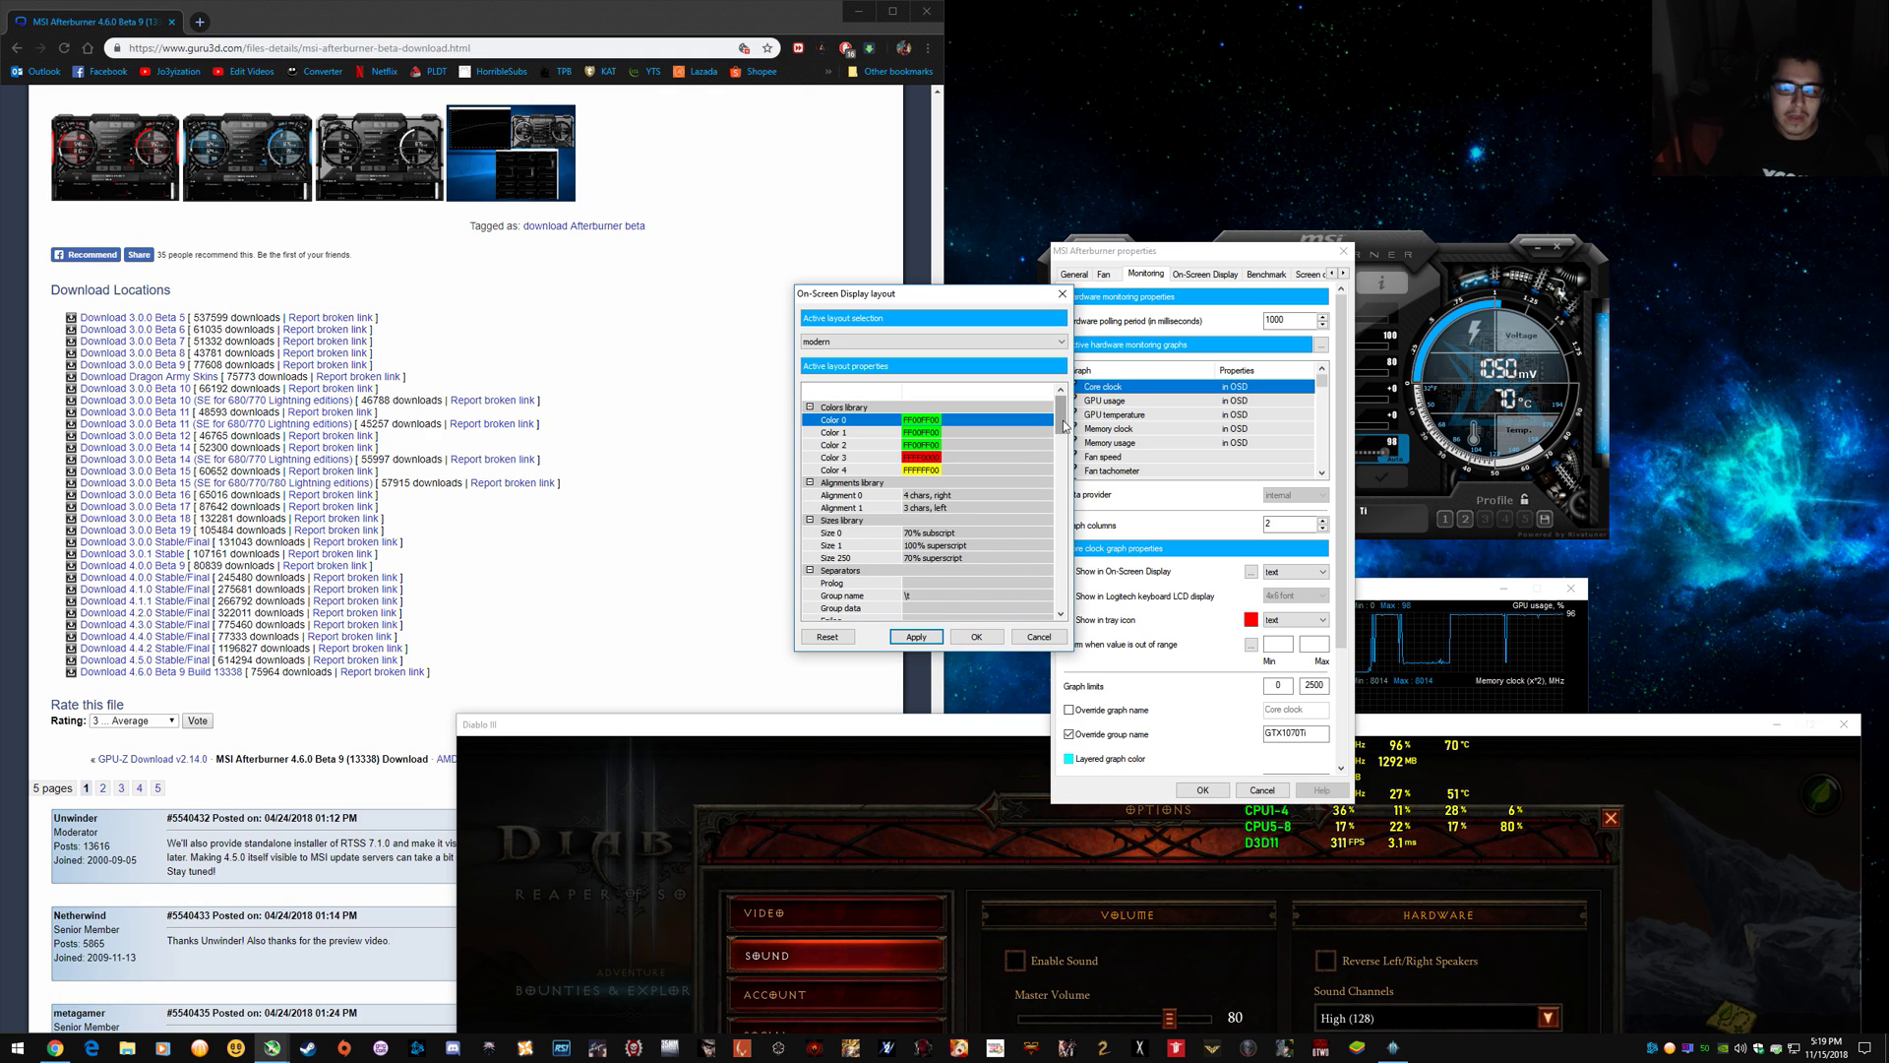
drag(1065, 425, 1055, 454)
click(913, 558)
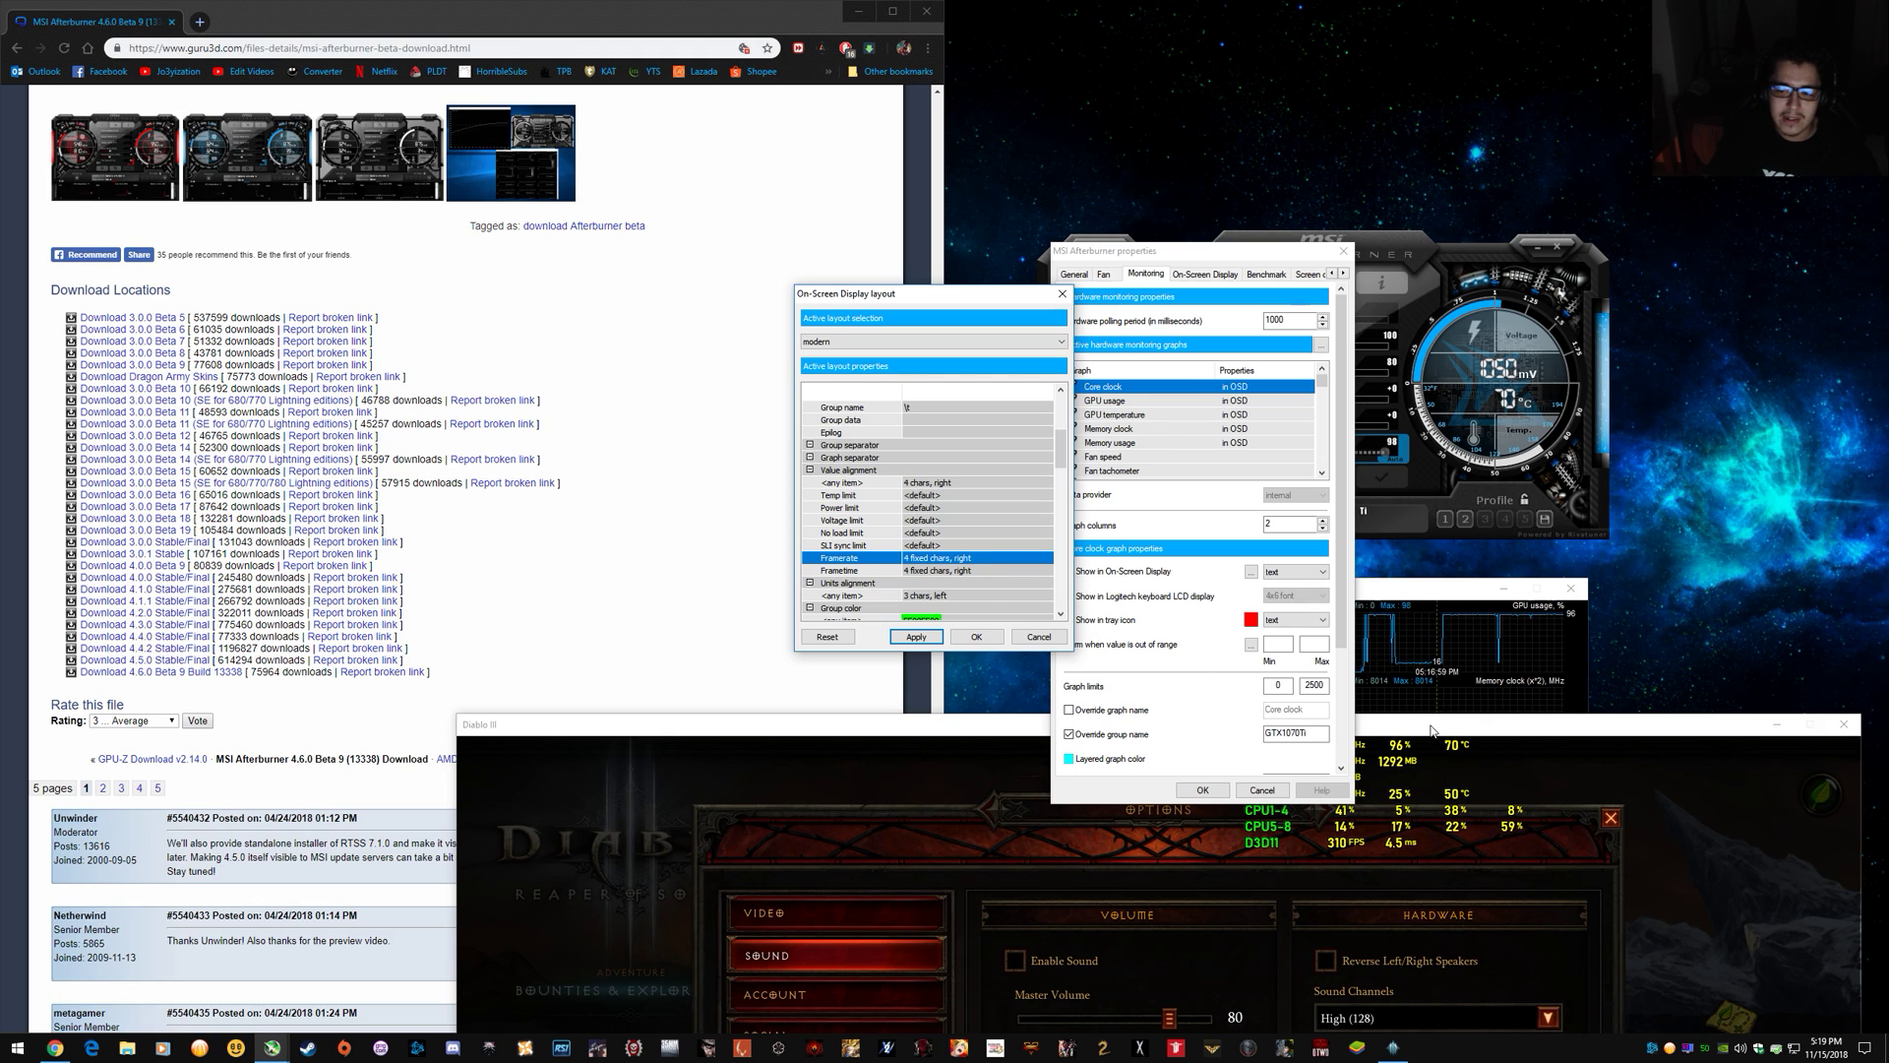
click(1430, 731)
click(903, 559)
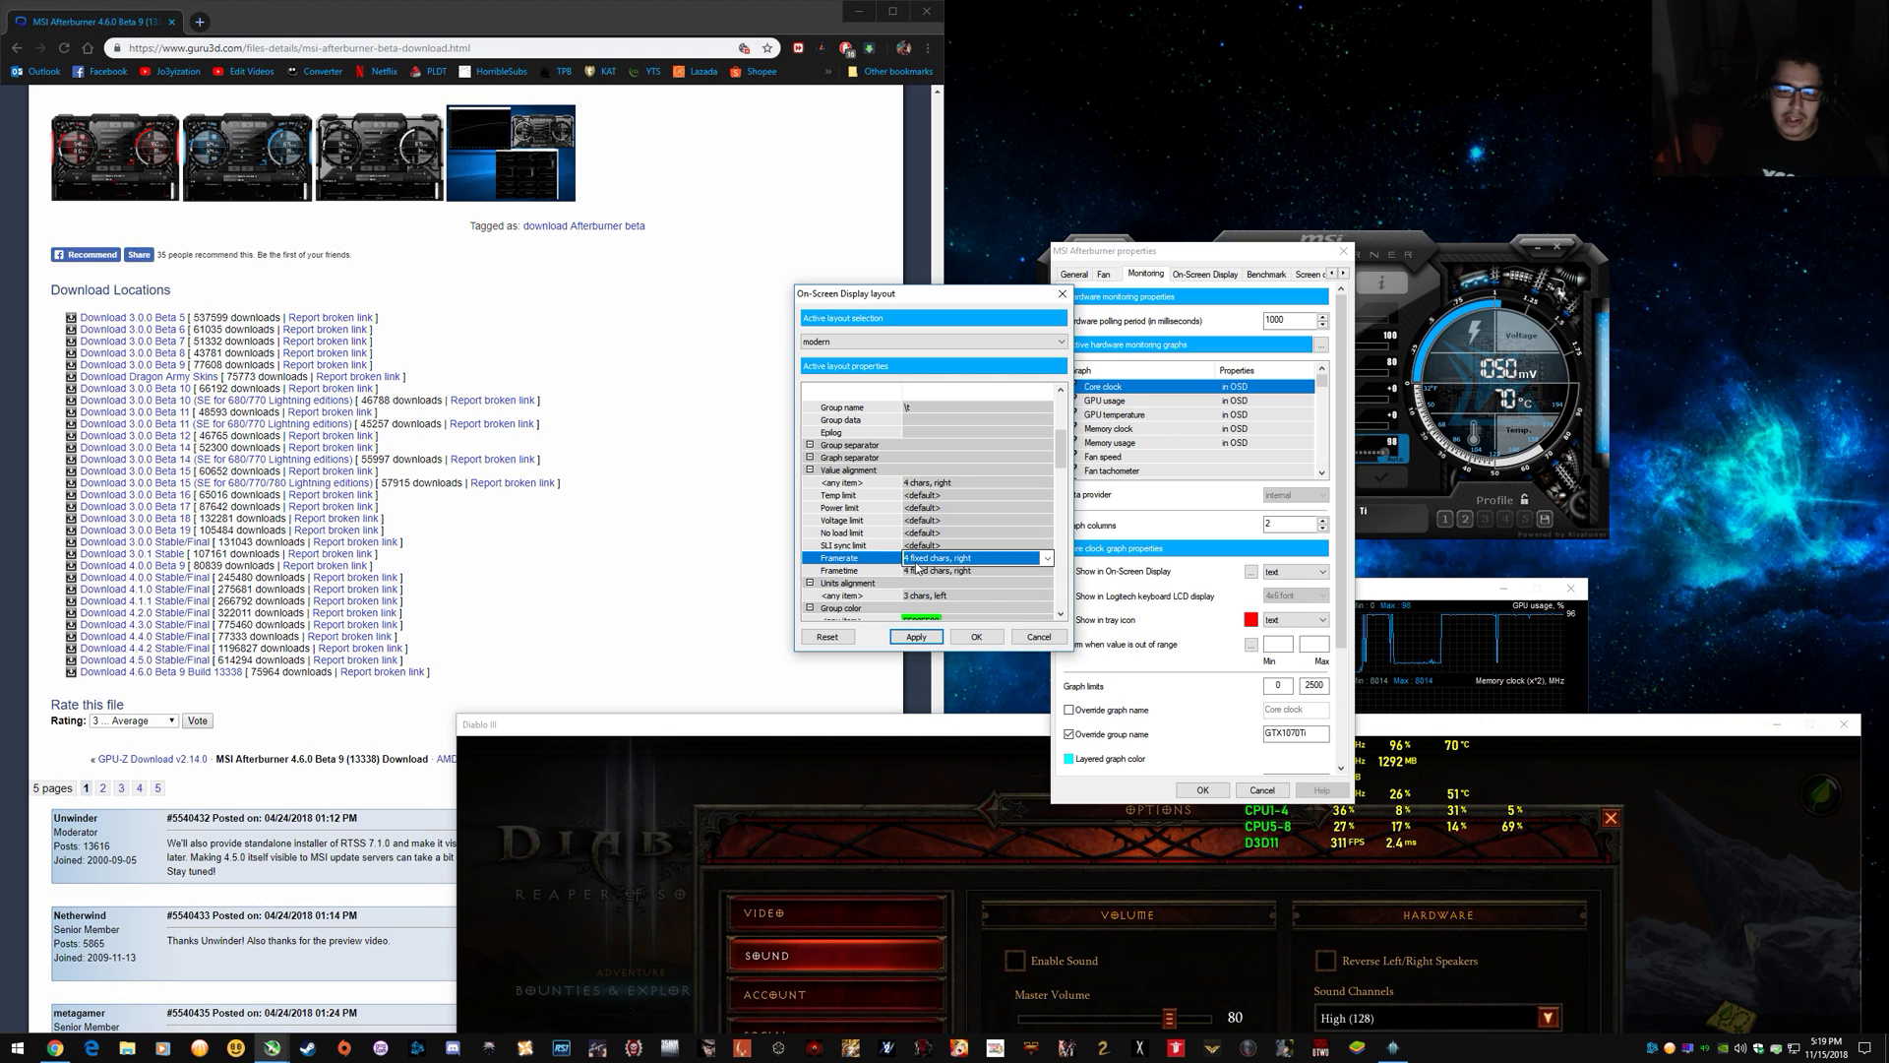
click(1049, 559)
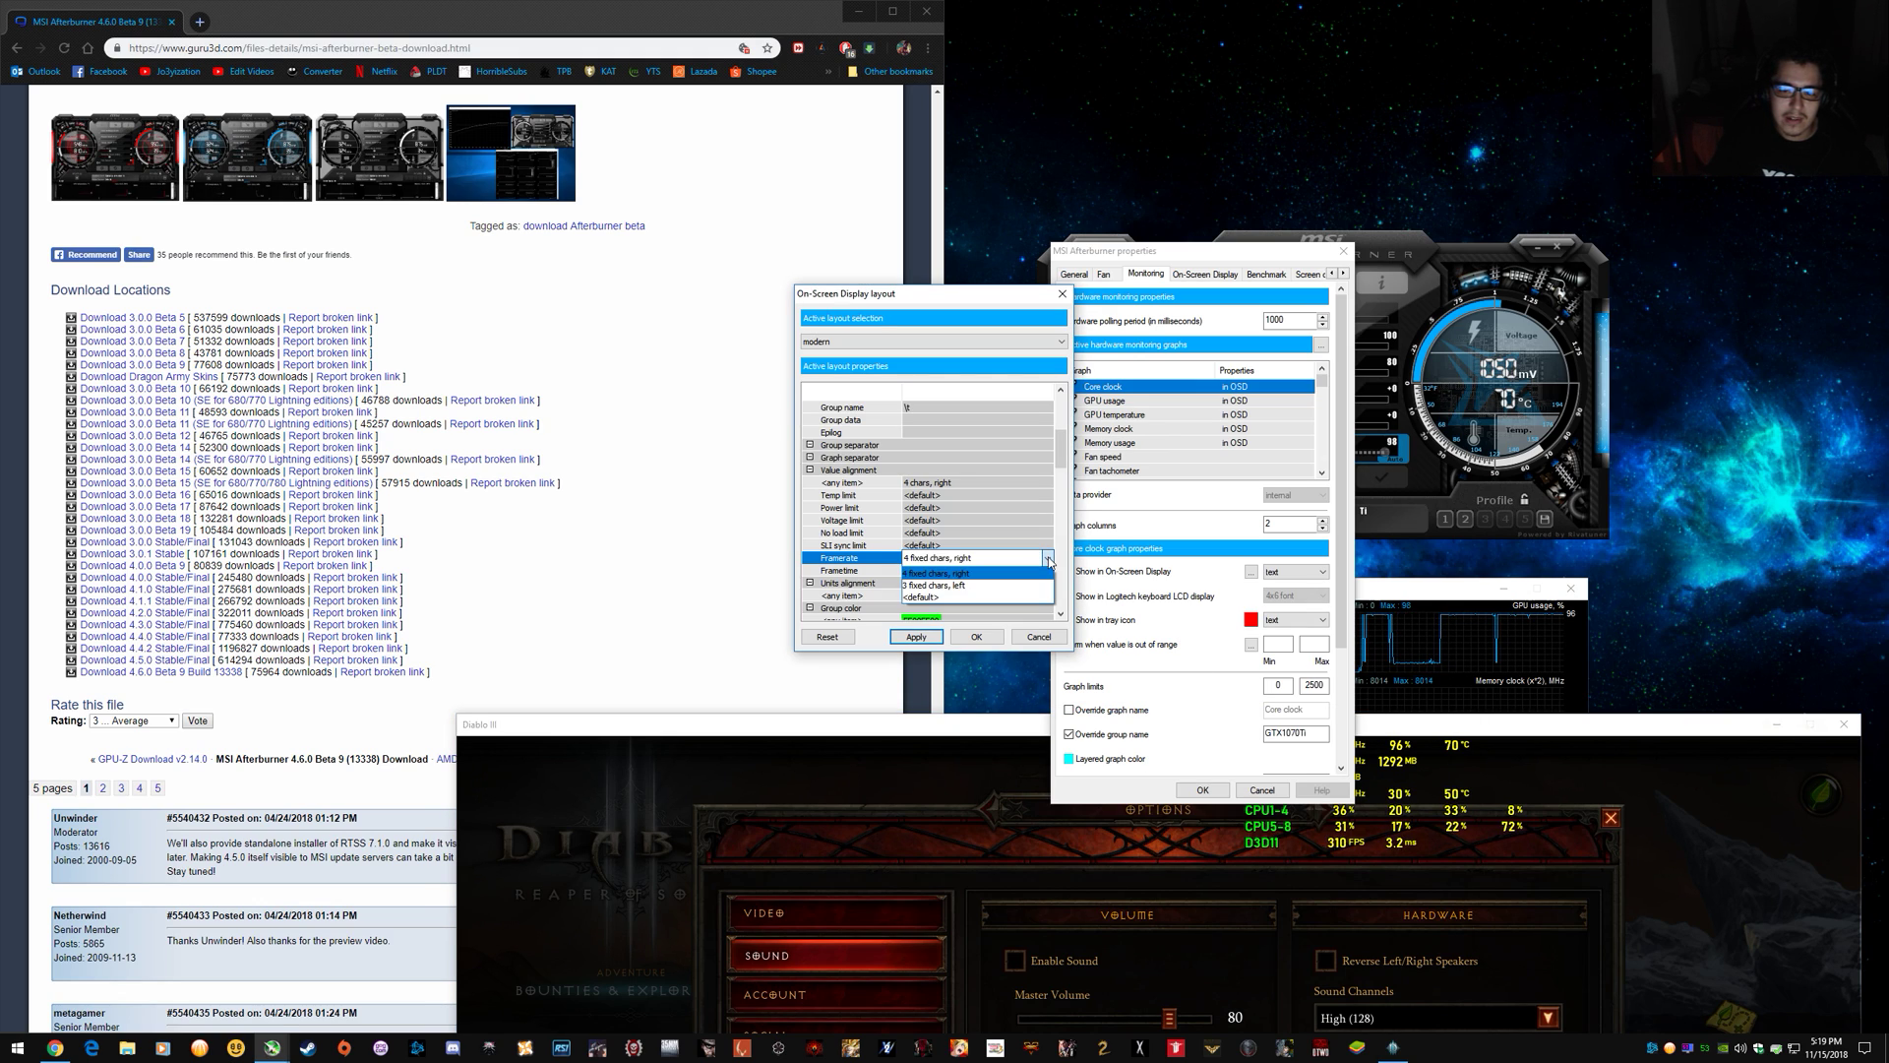
click(958, 586)
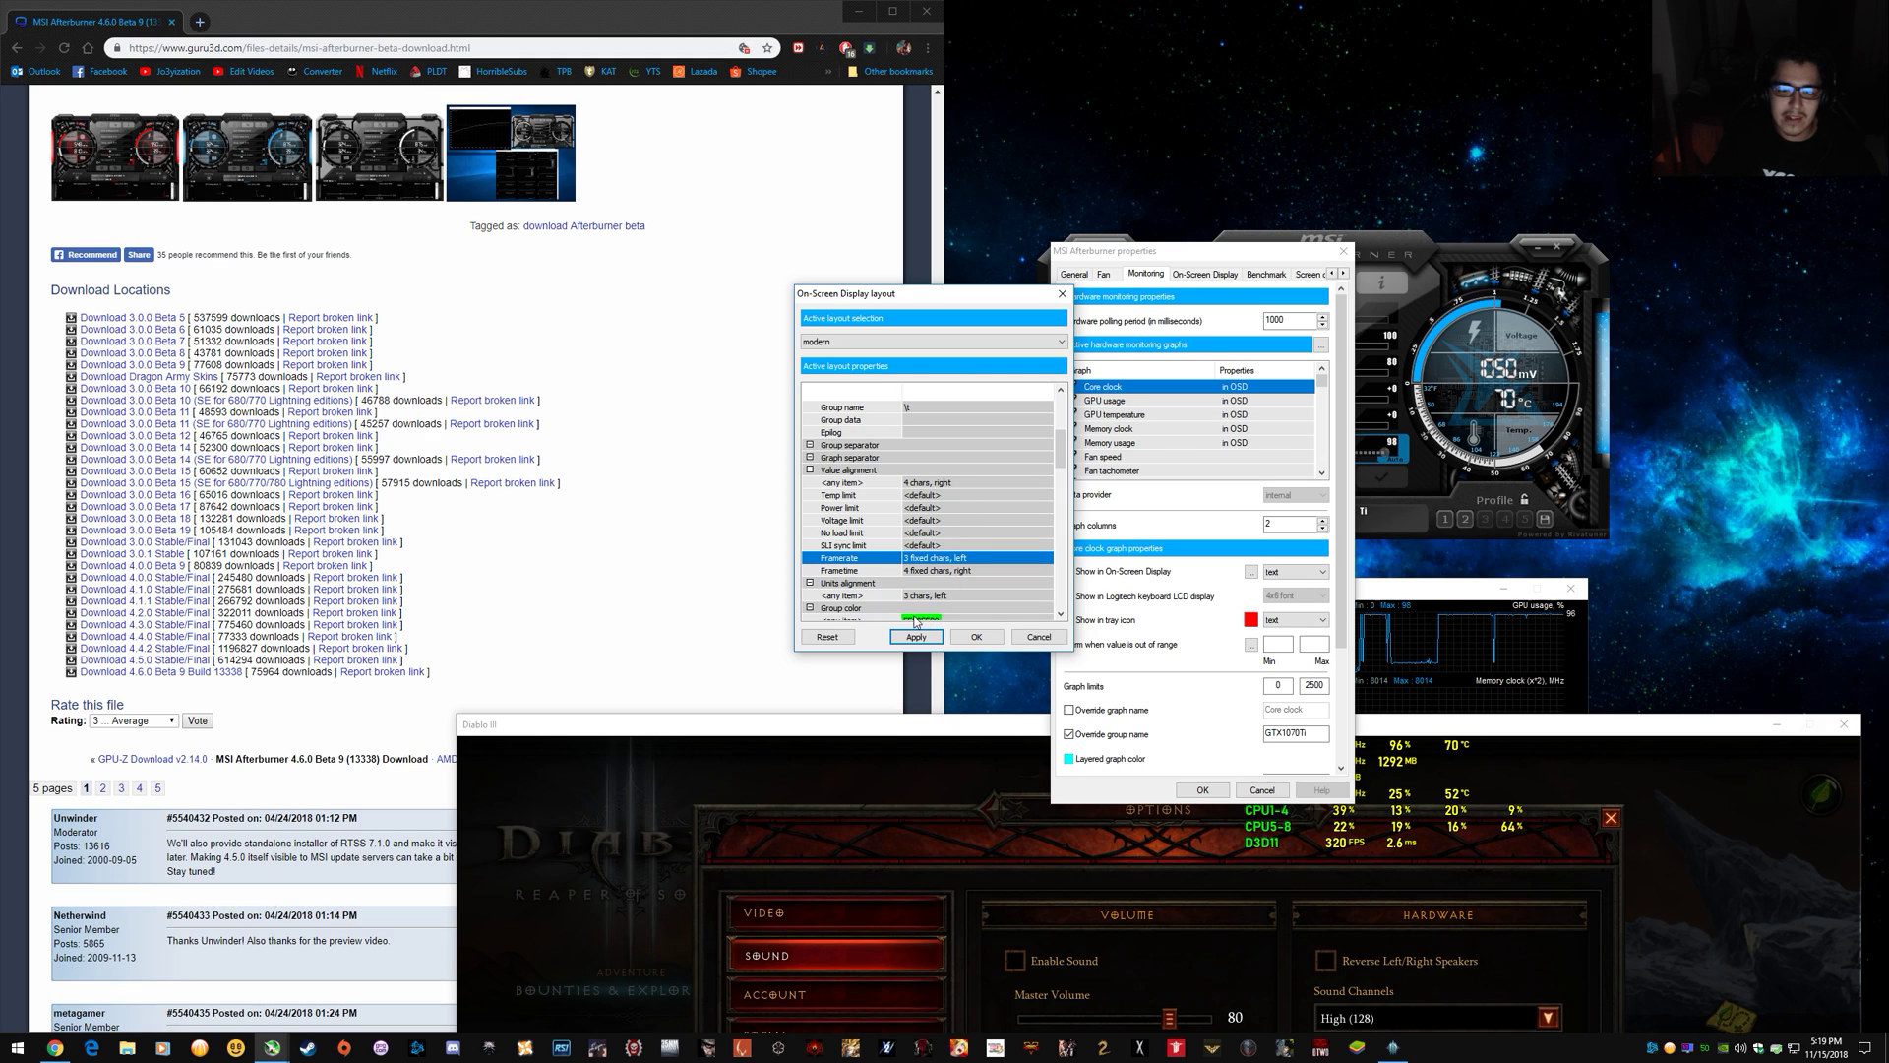
click(1385, 734)
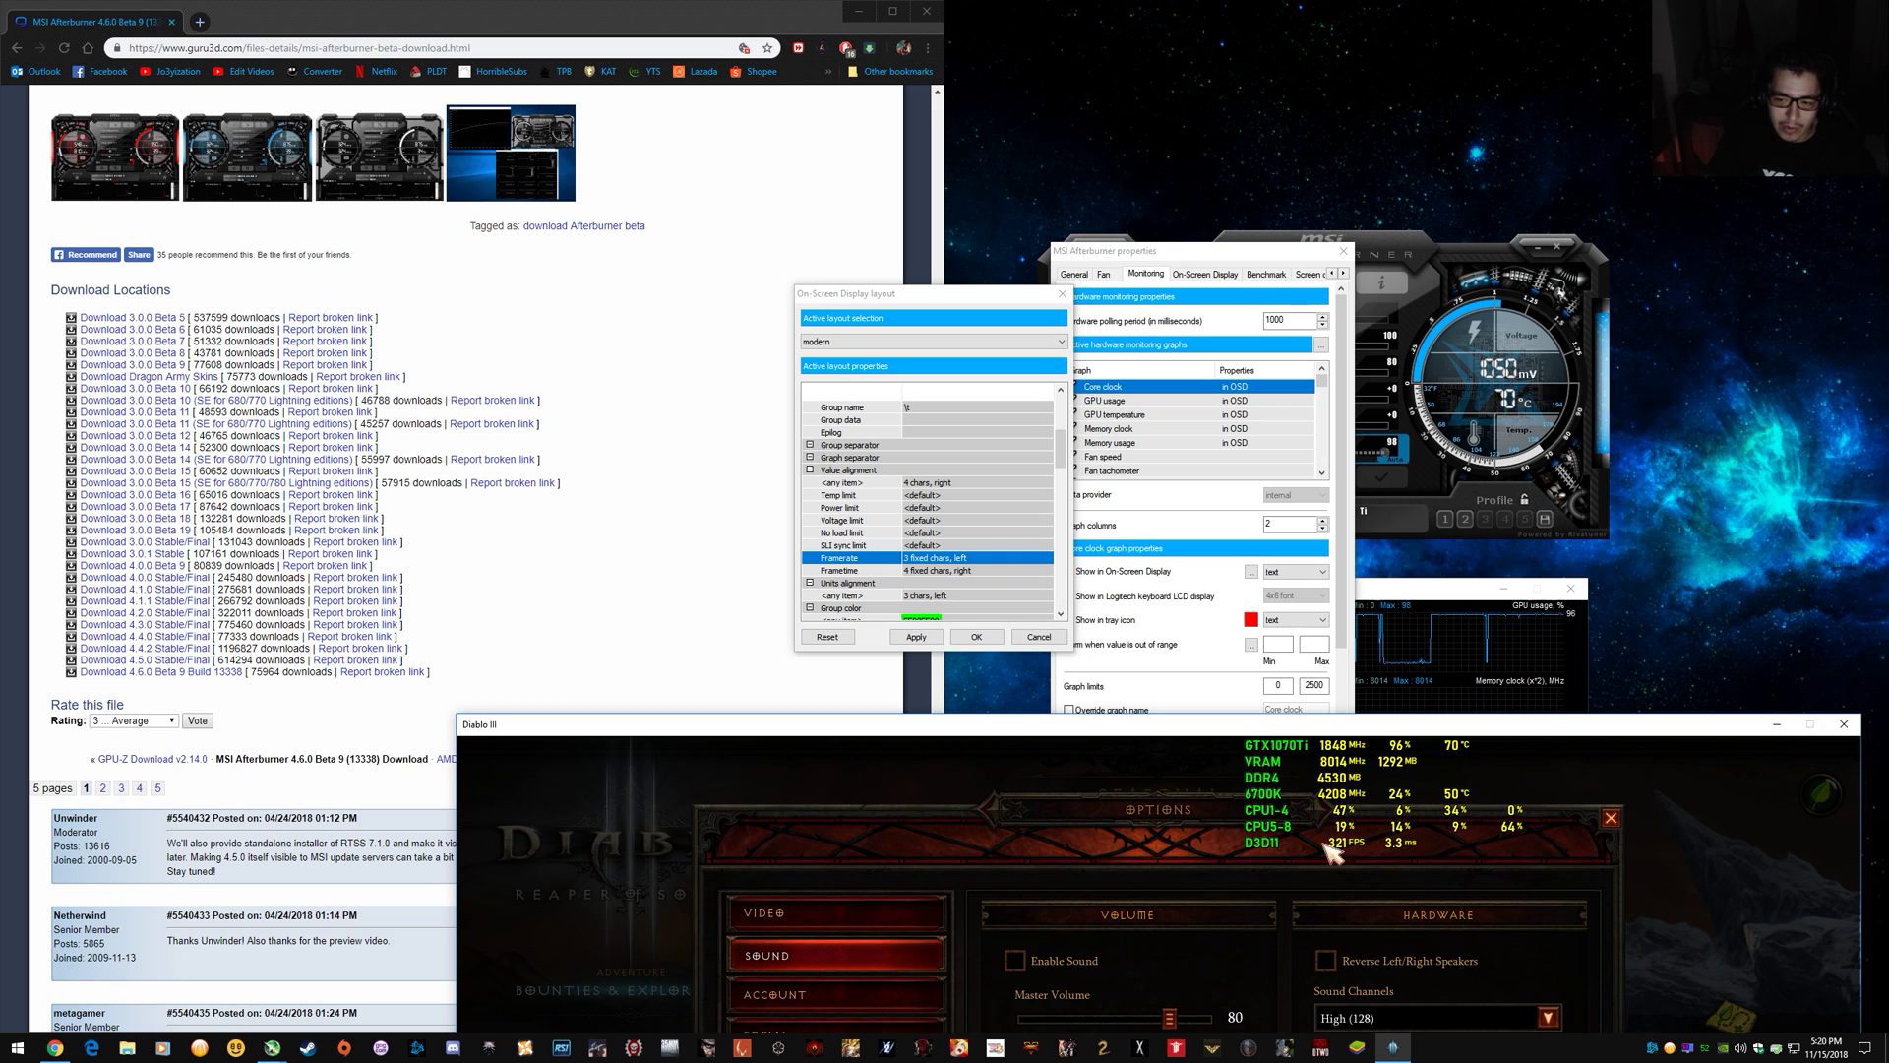
click(964, 562)
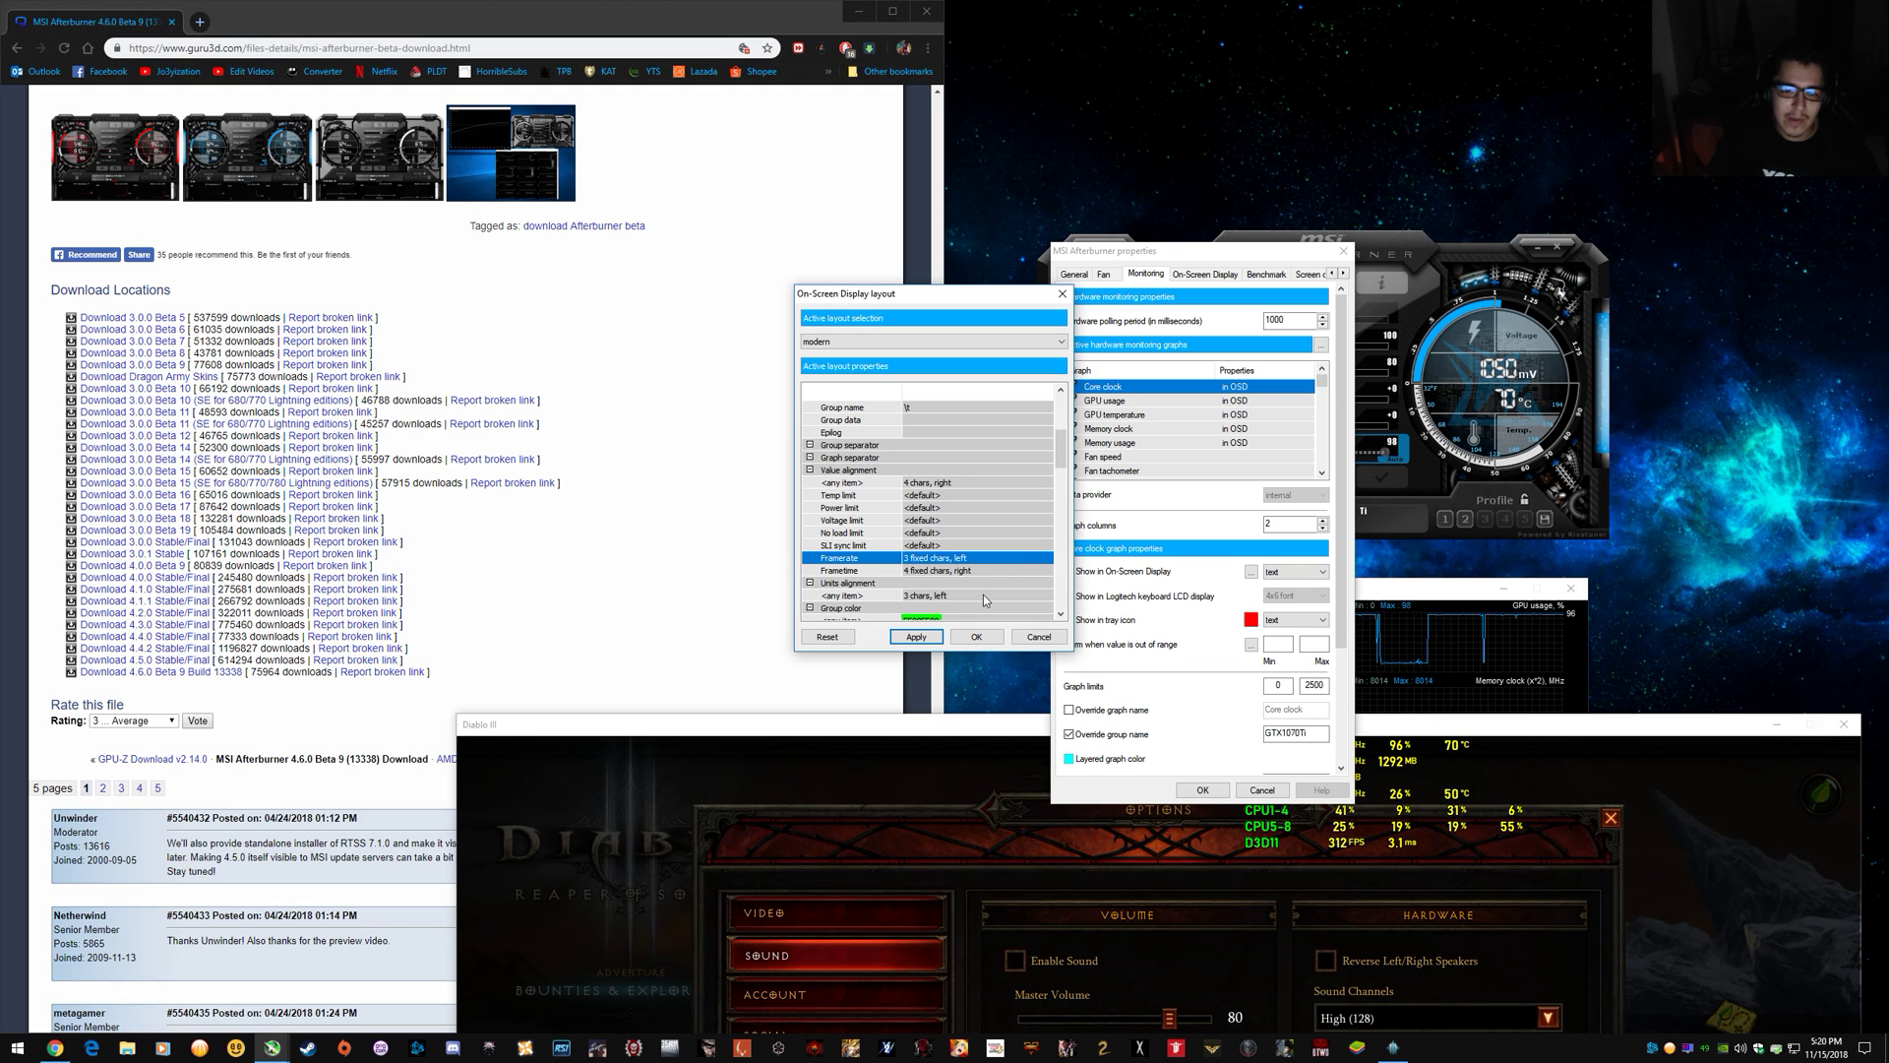
click(937, 562)
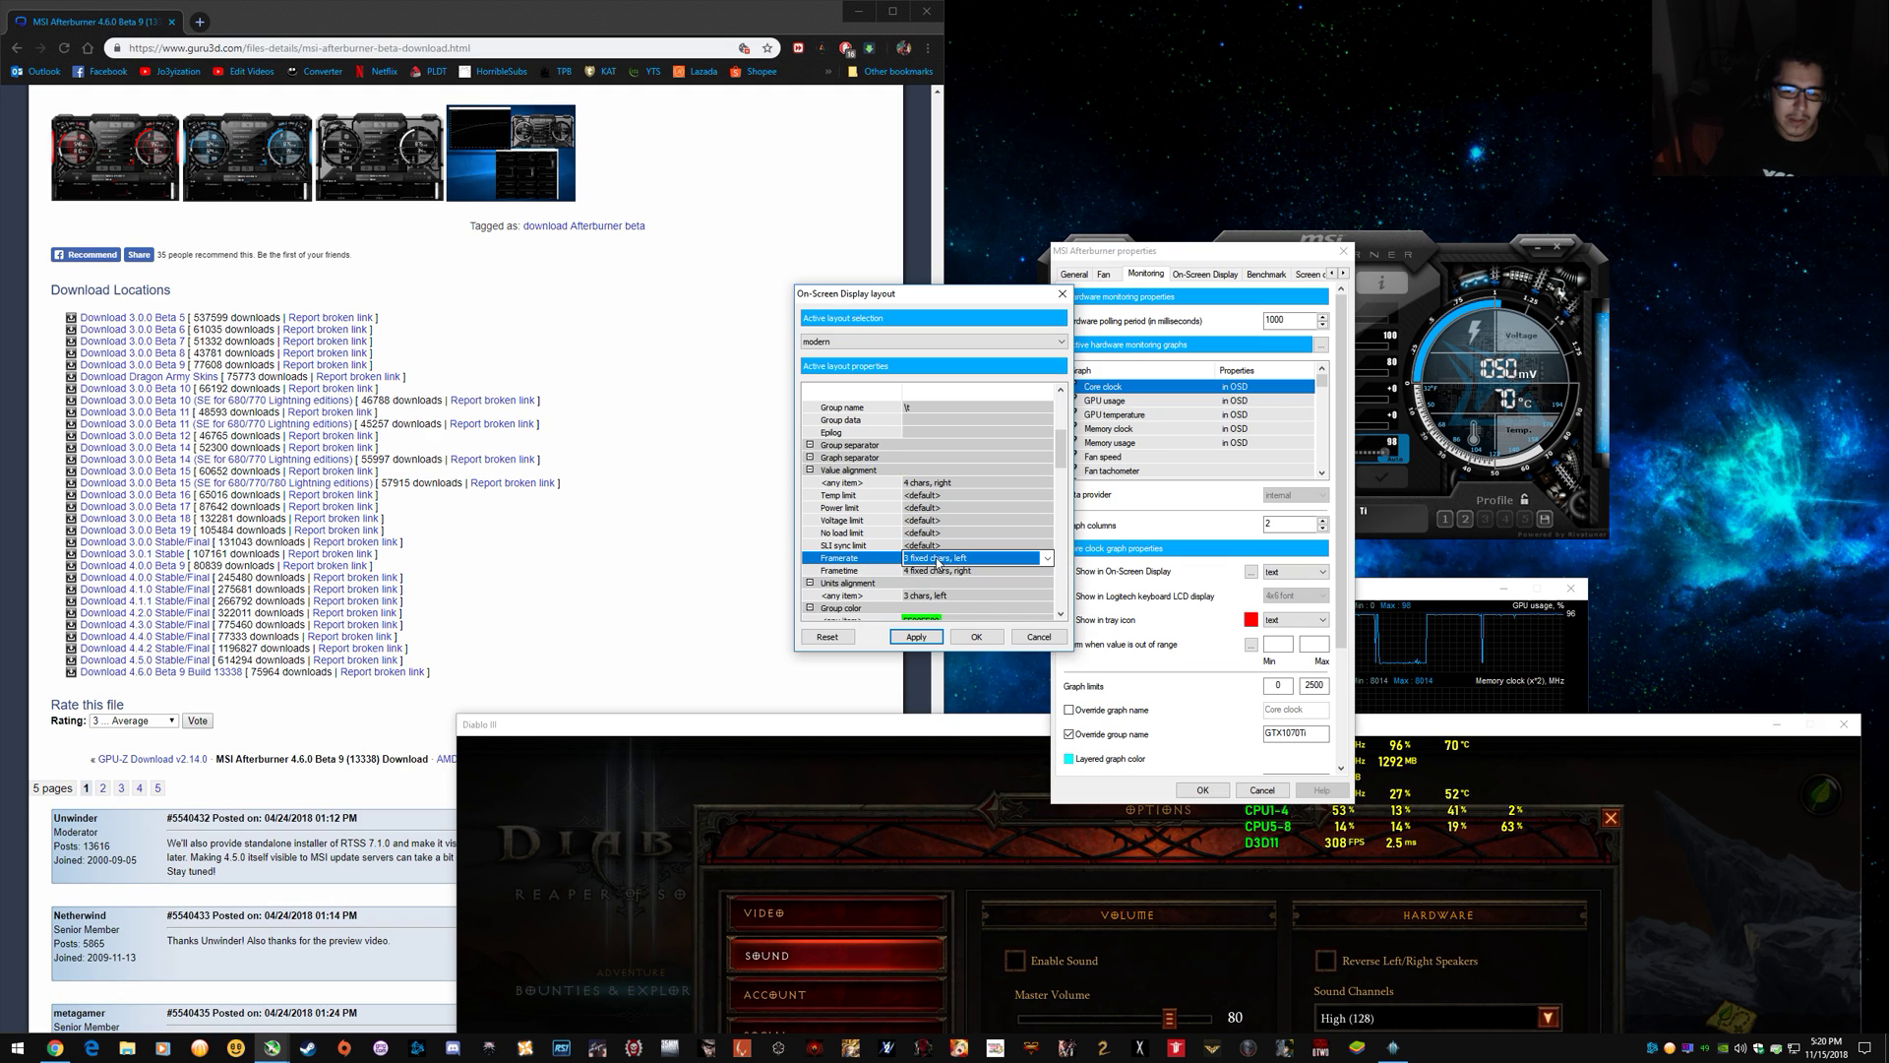
click(938, 563)
click(980, 612)
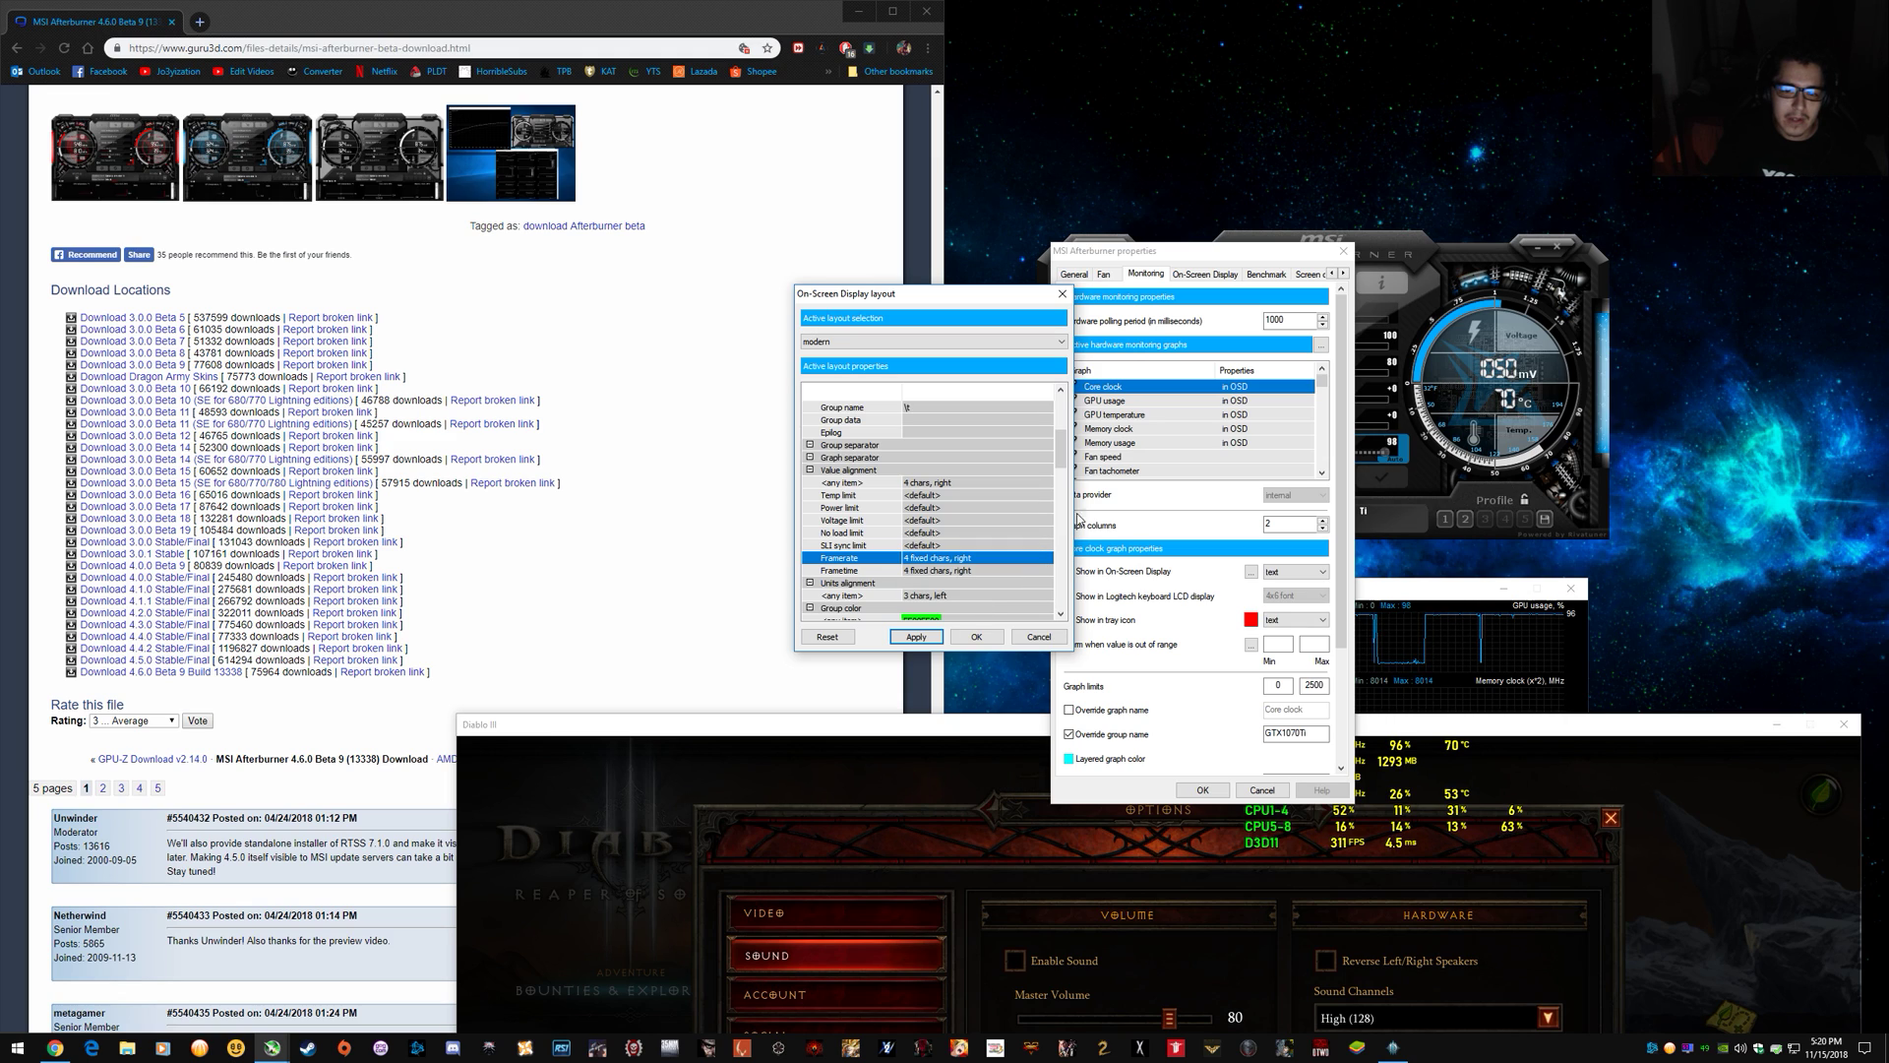
Scroll through the layout groups and select the Frametime colour, comparing against the game overlay.
drag(1061, 454, 1061, 479)
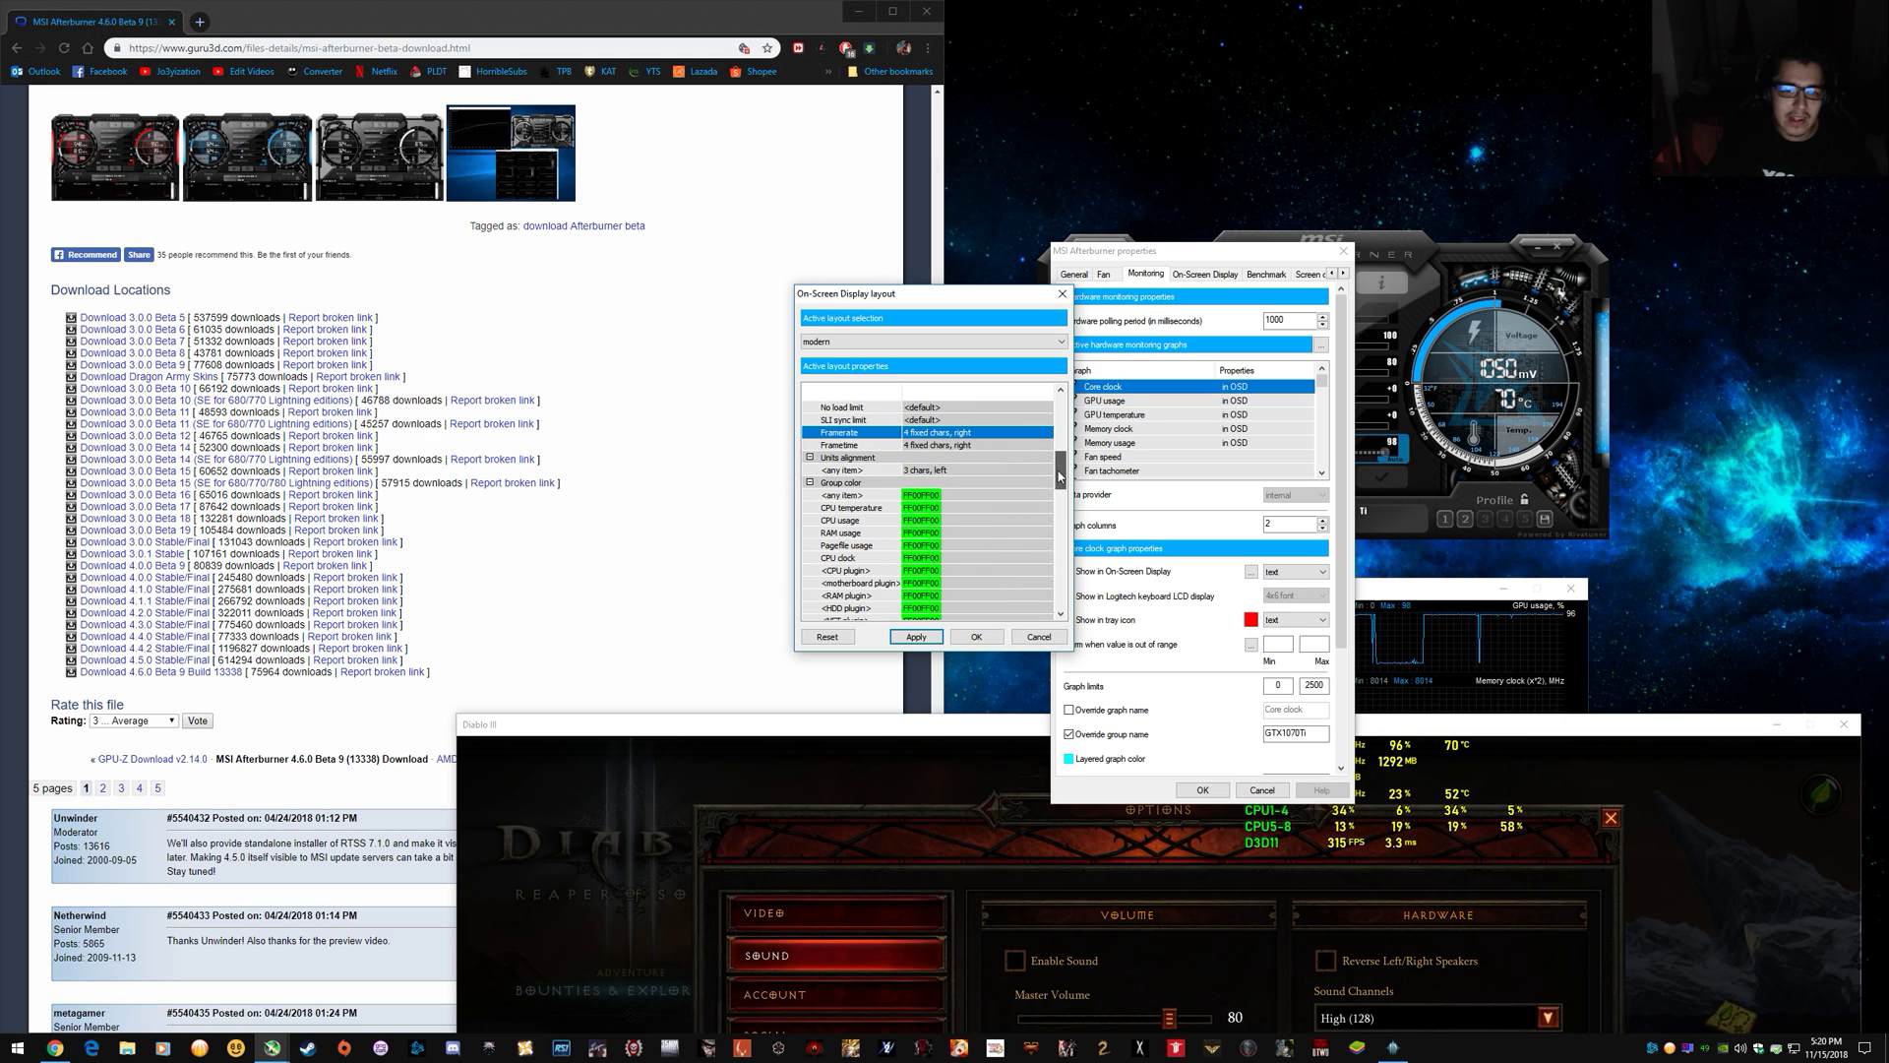
drag(852, 508, 871, 561)
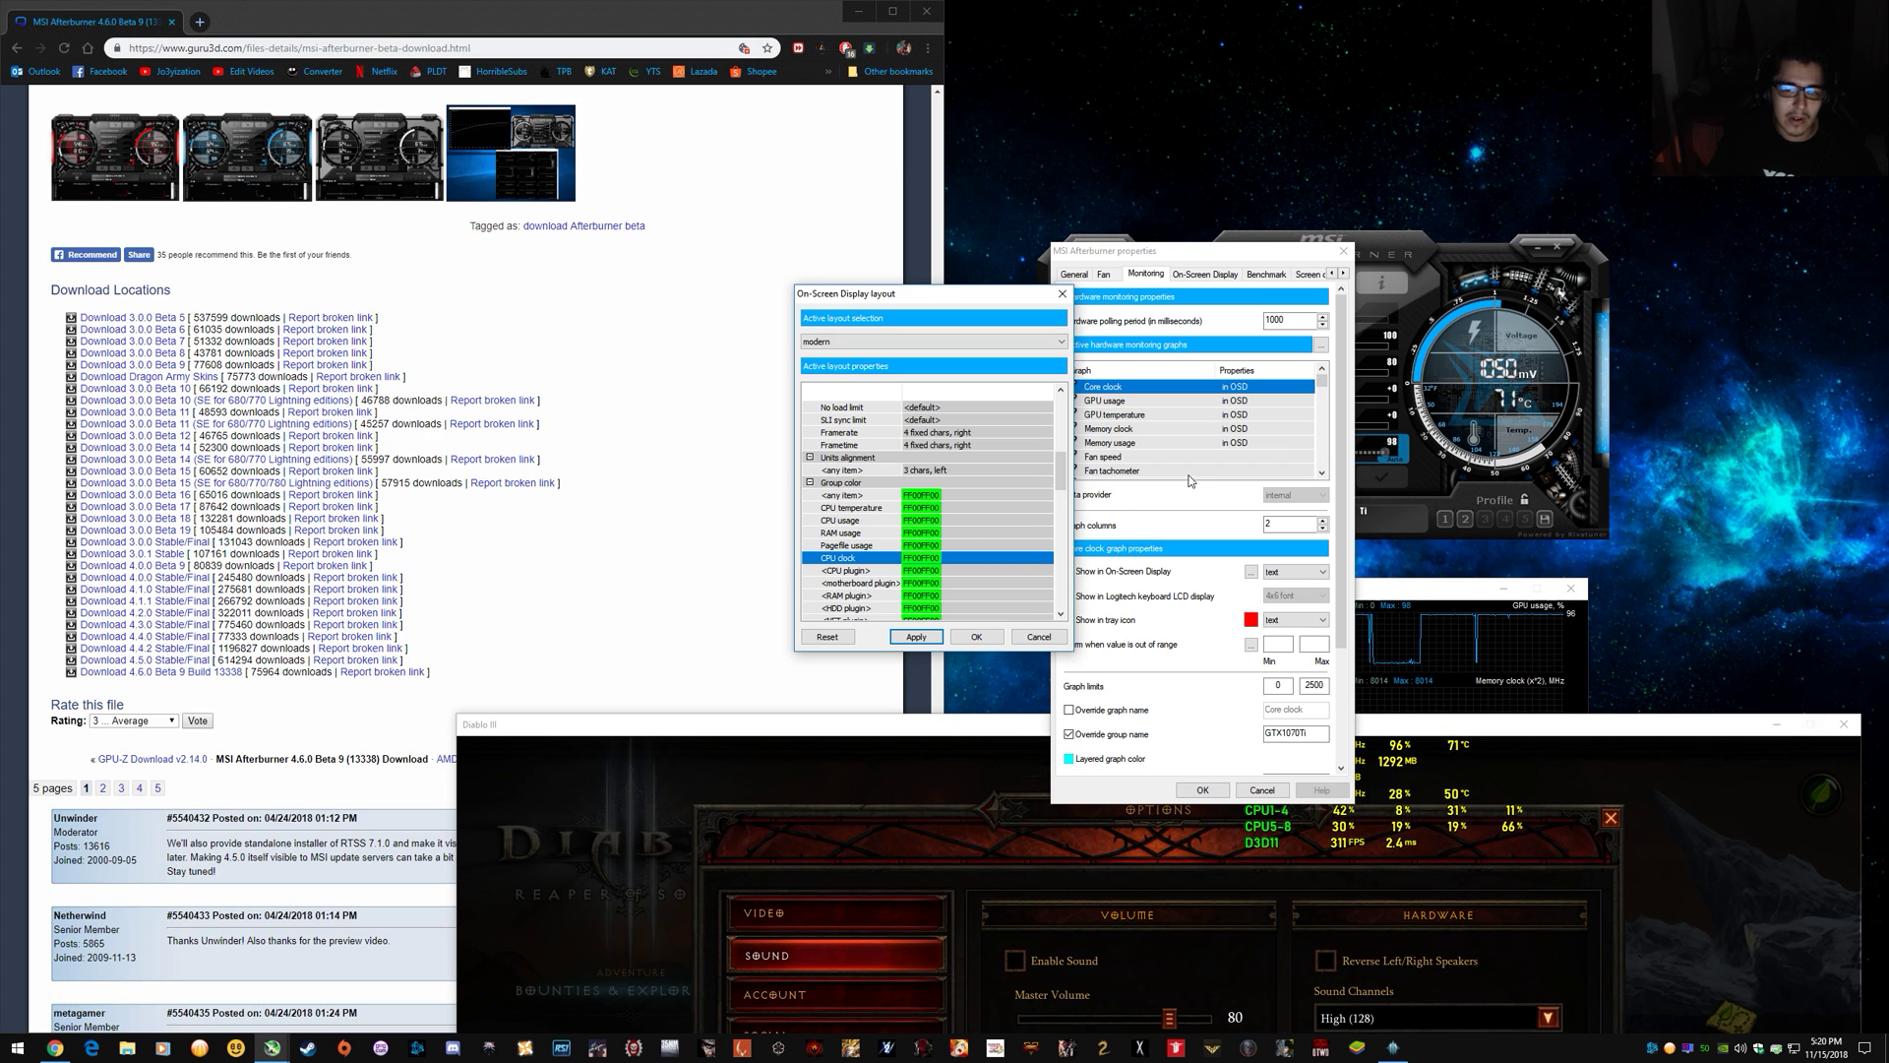
drag(1059, 481, 1058, 504)
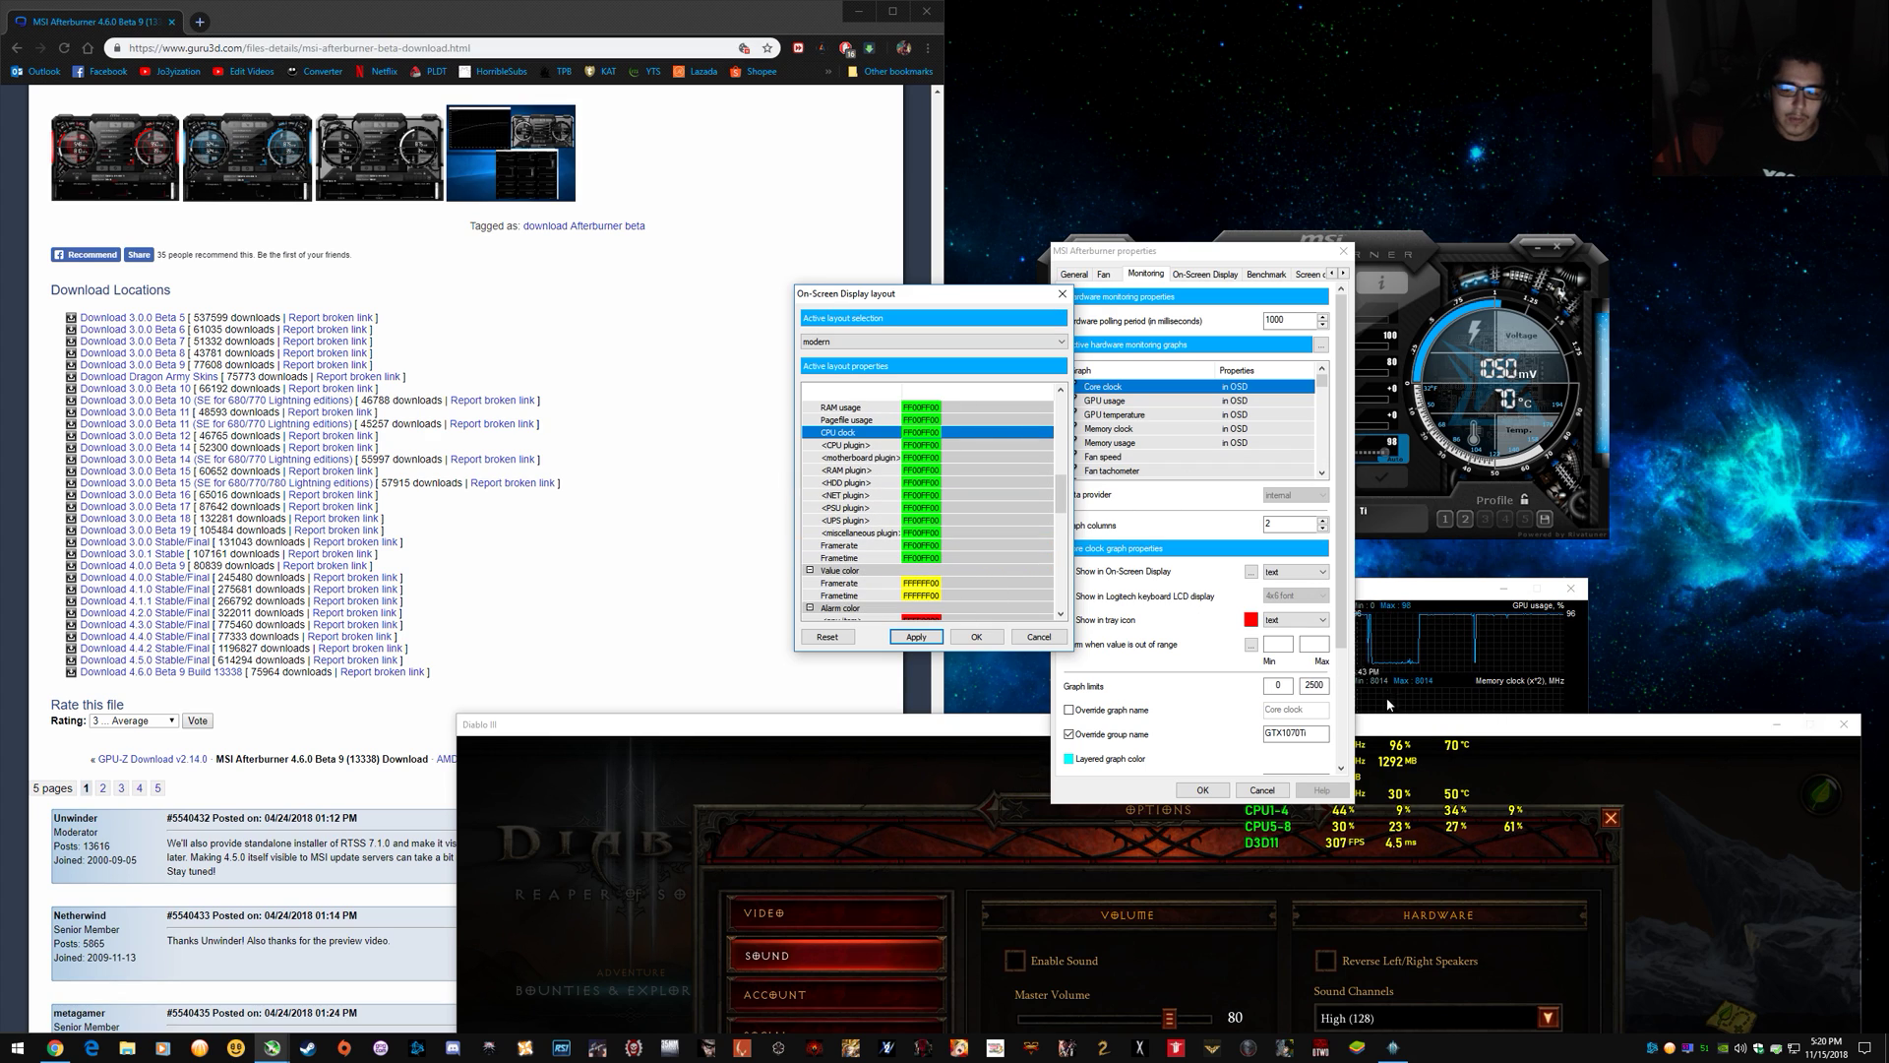
click(1436, 719)
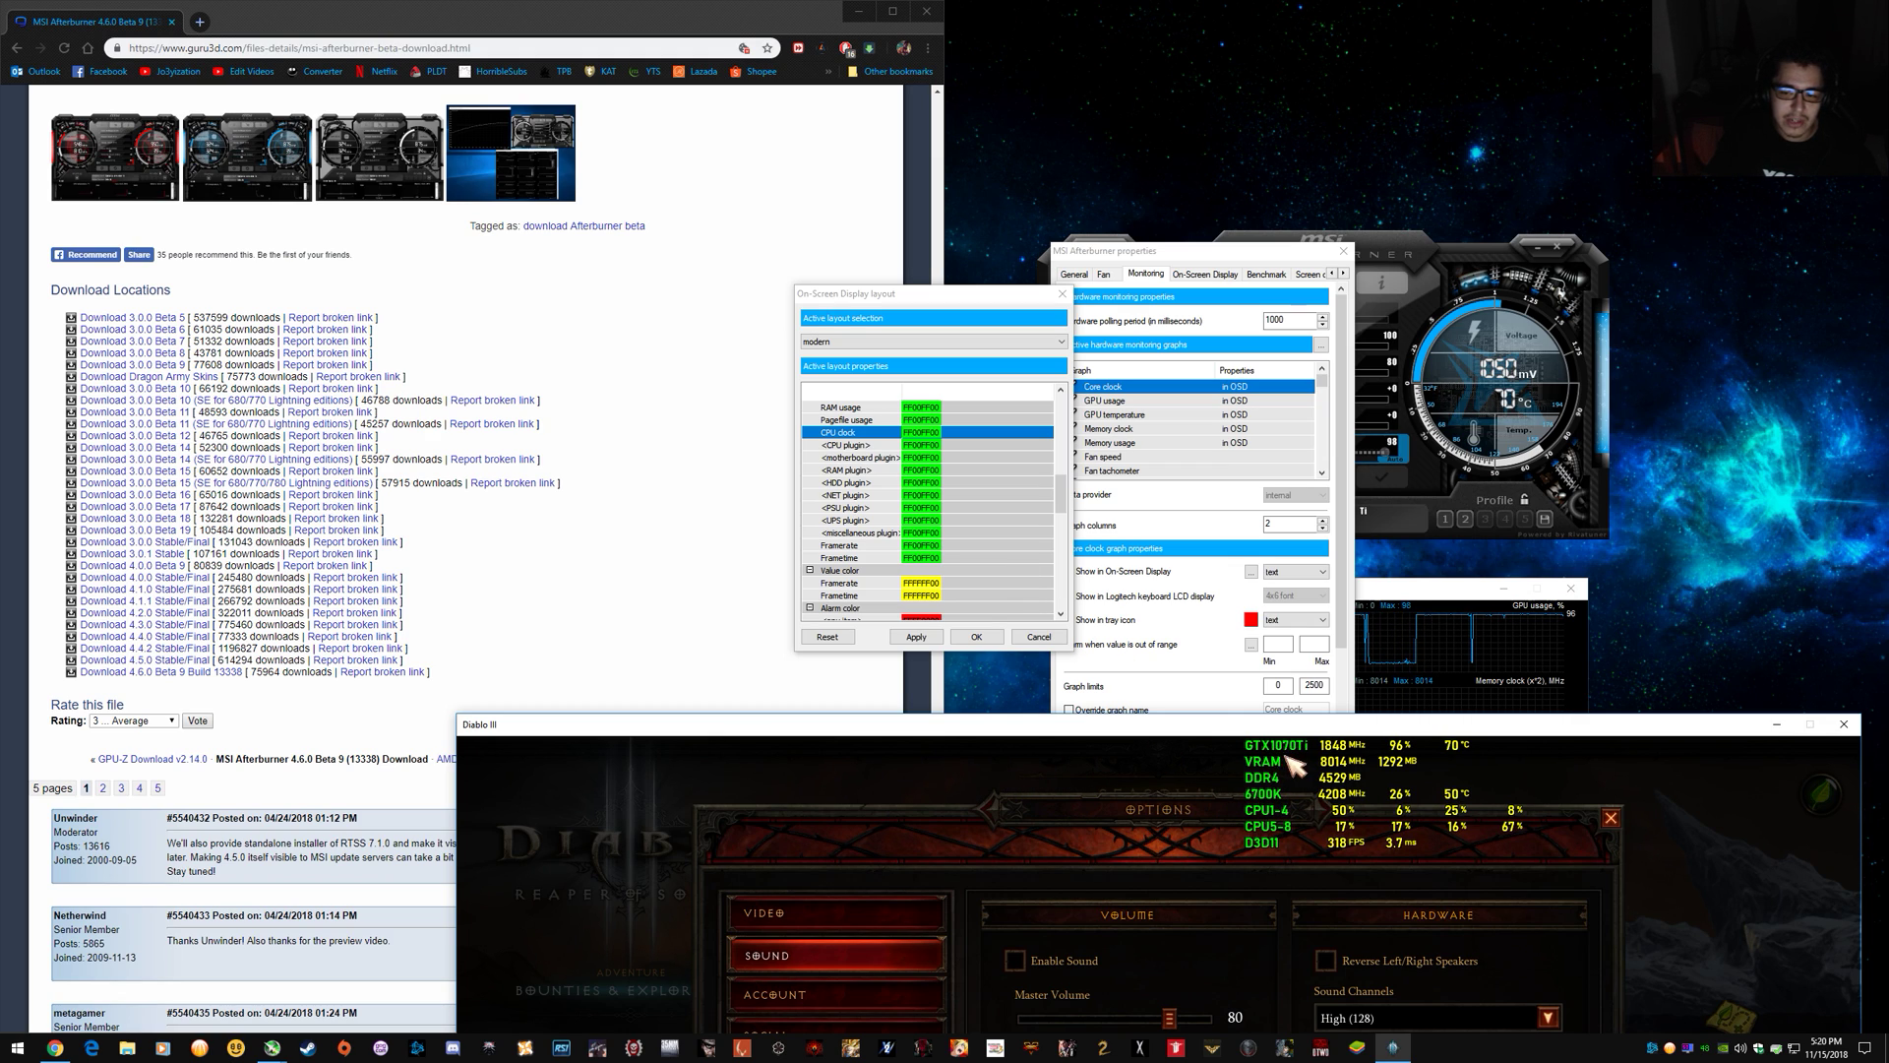
click(846, 558)
drag(1060, 492, 1060, 514)
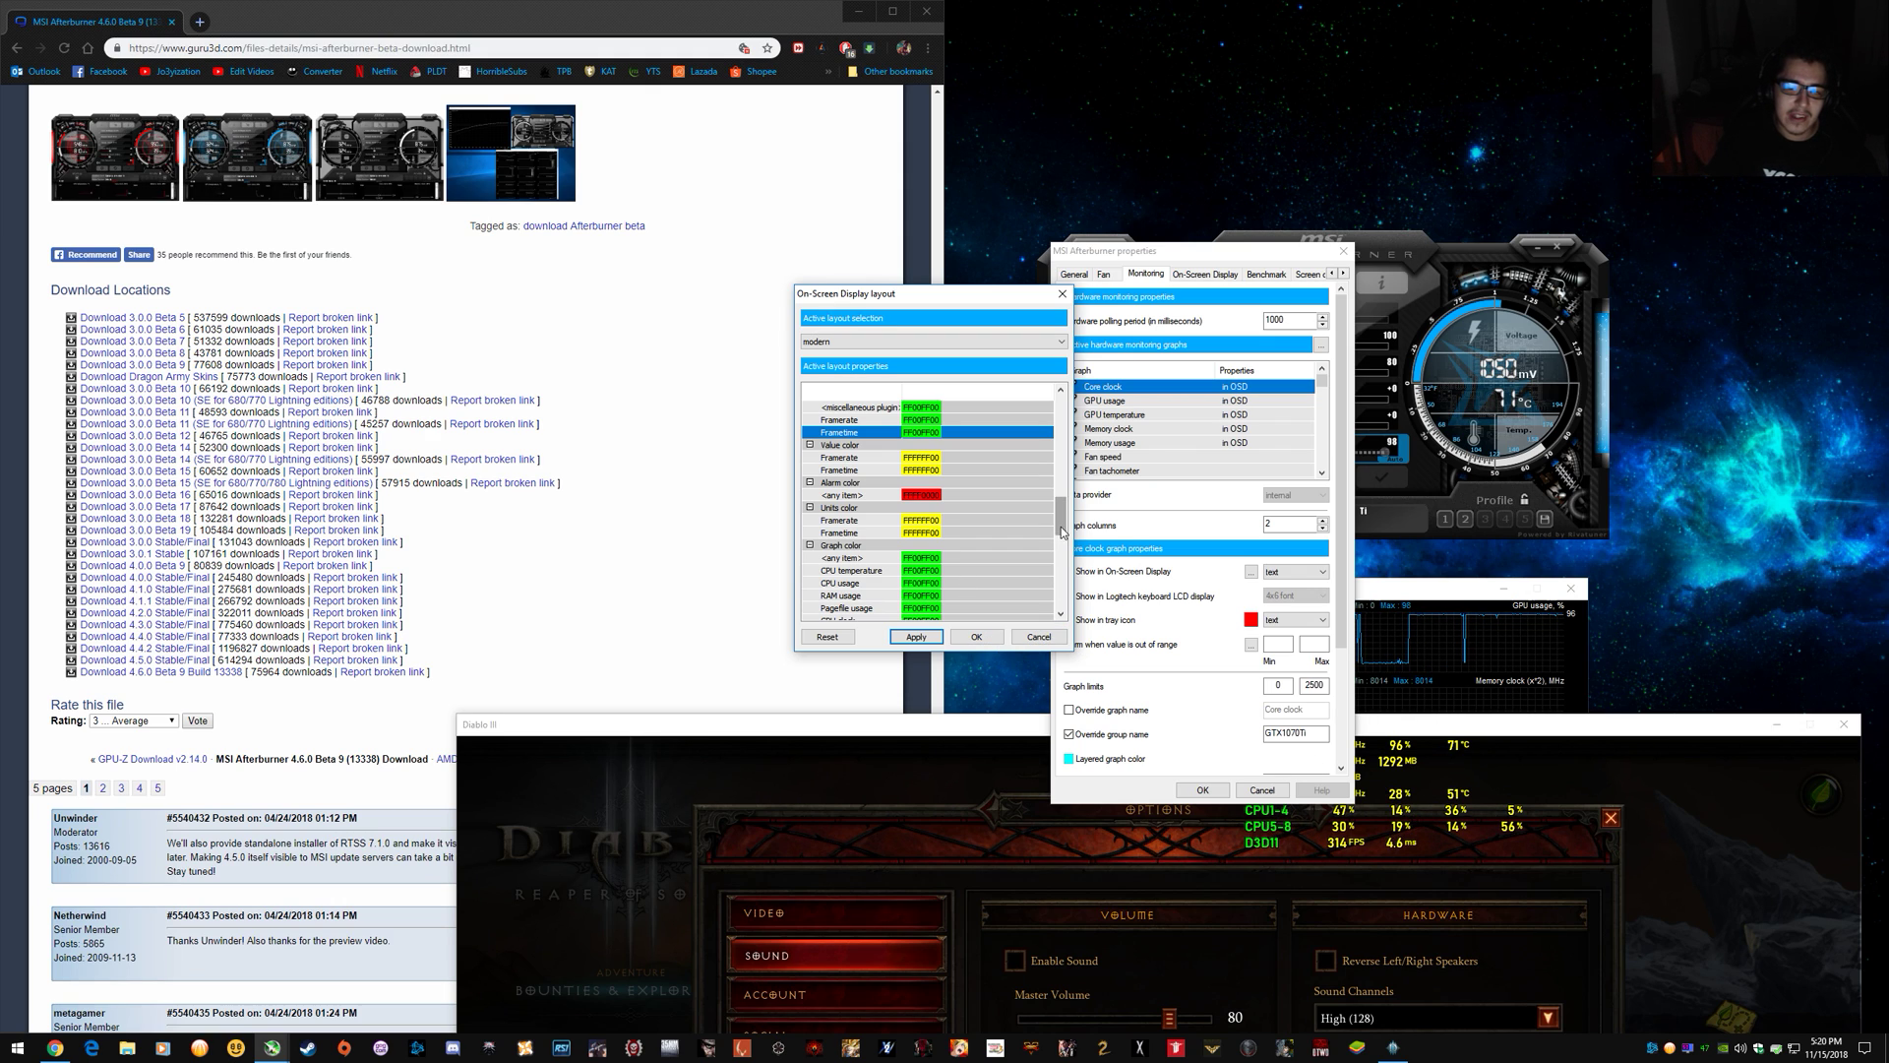
drag(1062, 532, 1065, 452)
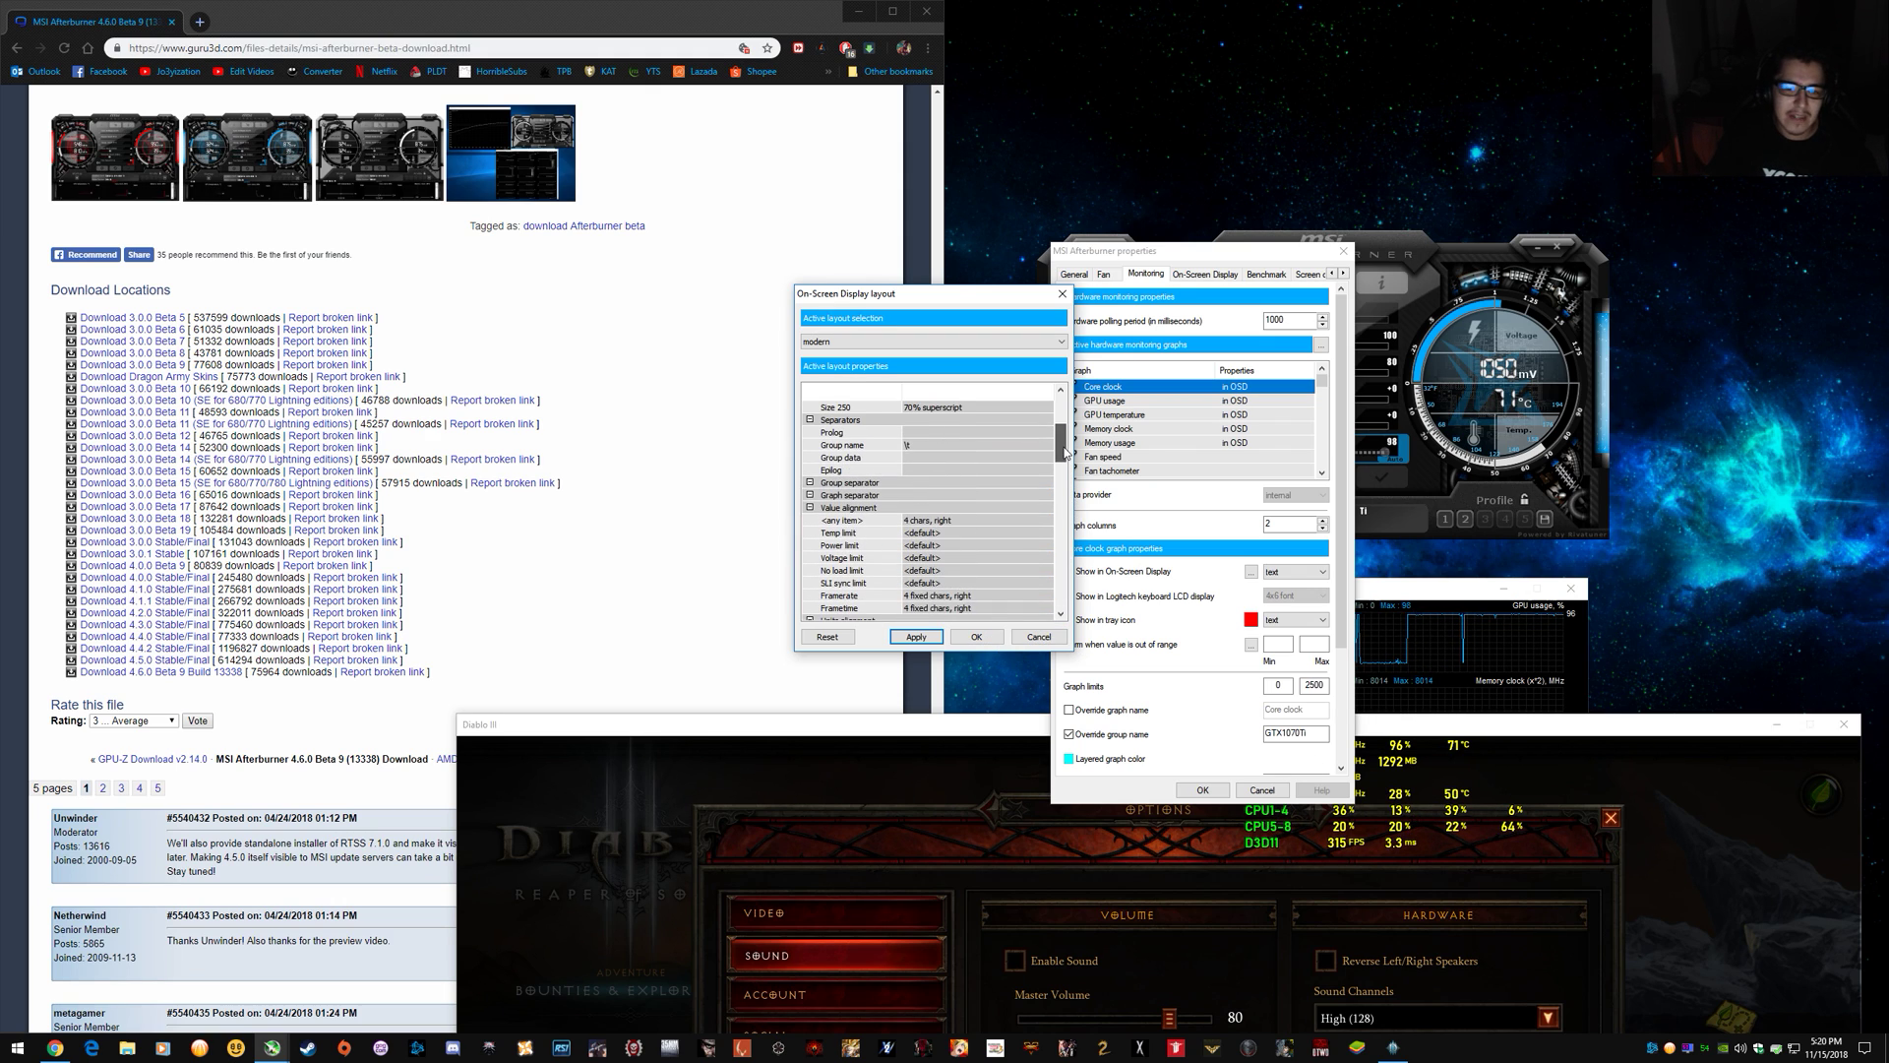
click(1288, 817)
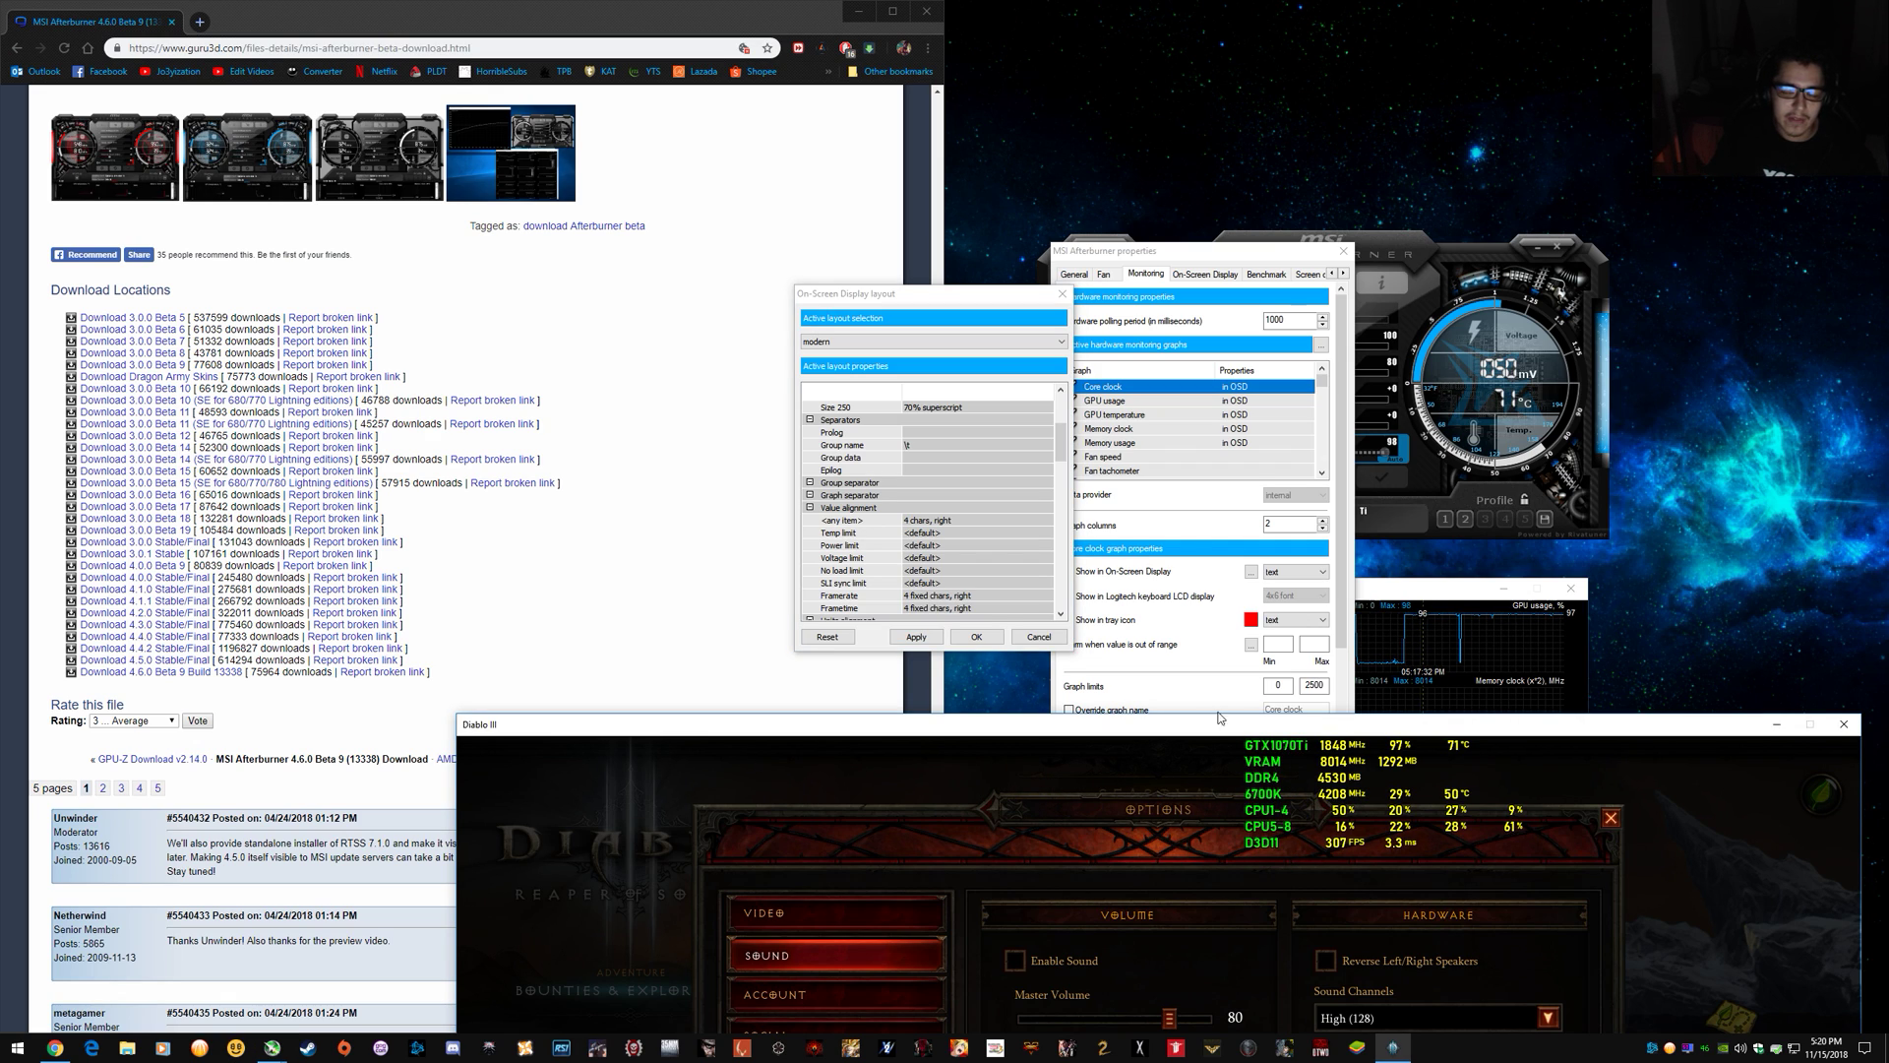
Check the CPU plugin colour and RAM usage row, then cancel the layout window.
drag(1059, 443, 1059, 479)
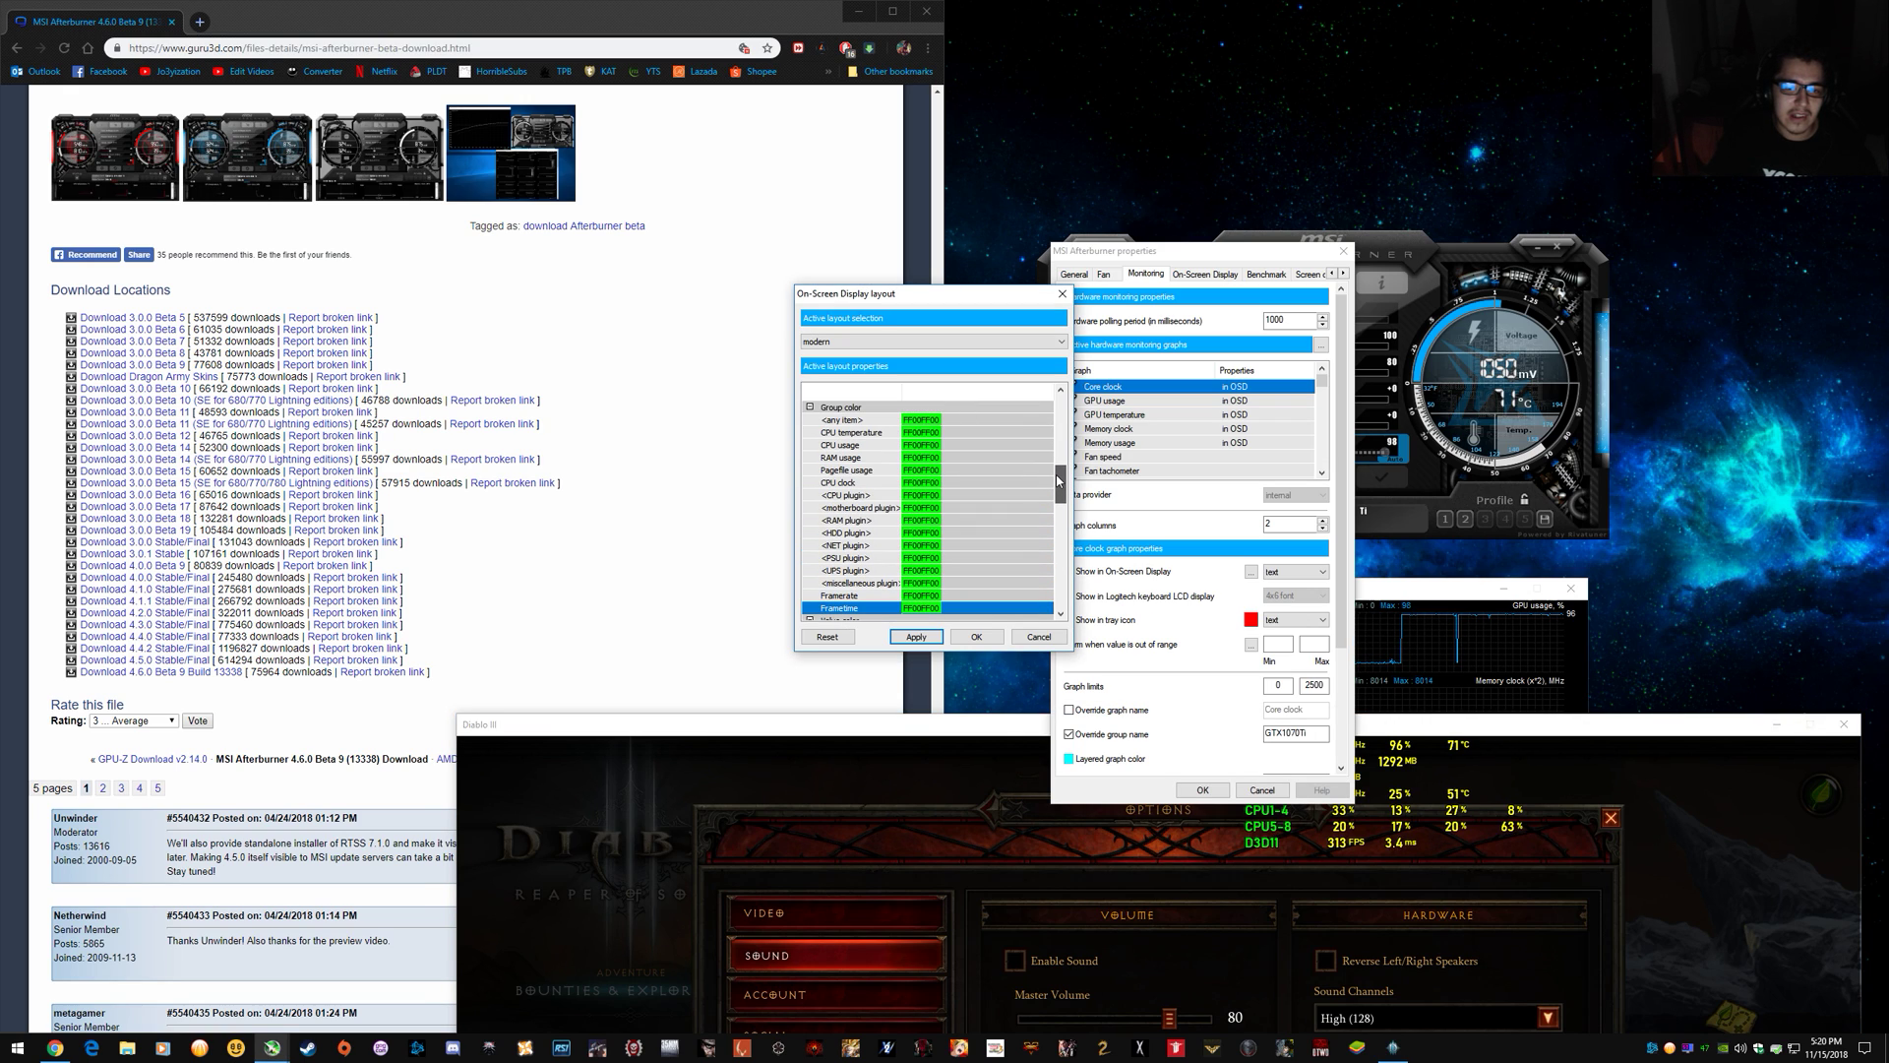
click(922, 495)
click(923, 495)
click(925, 495)
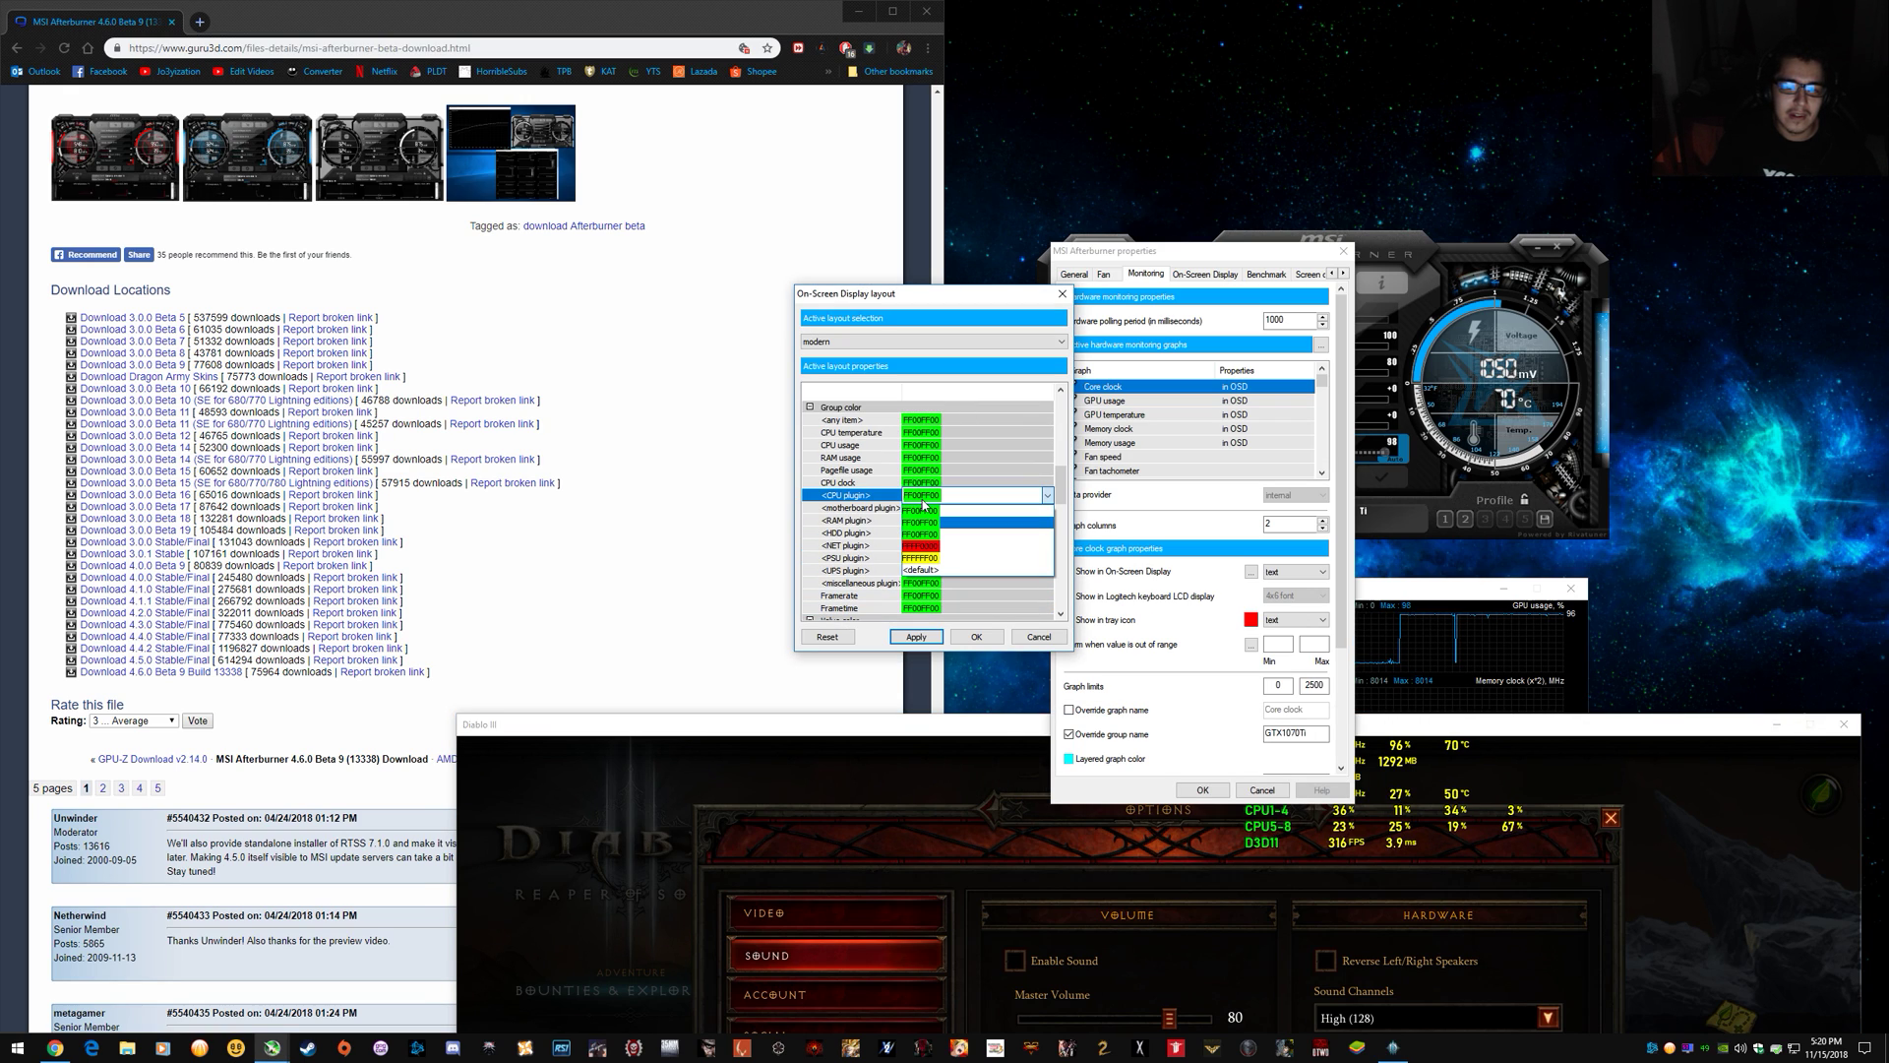
click(911, 460)
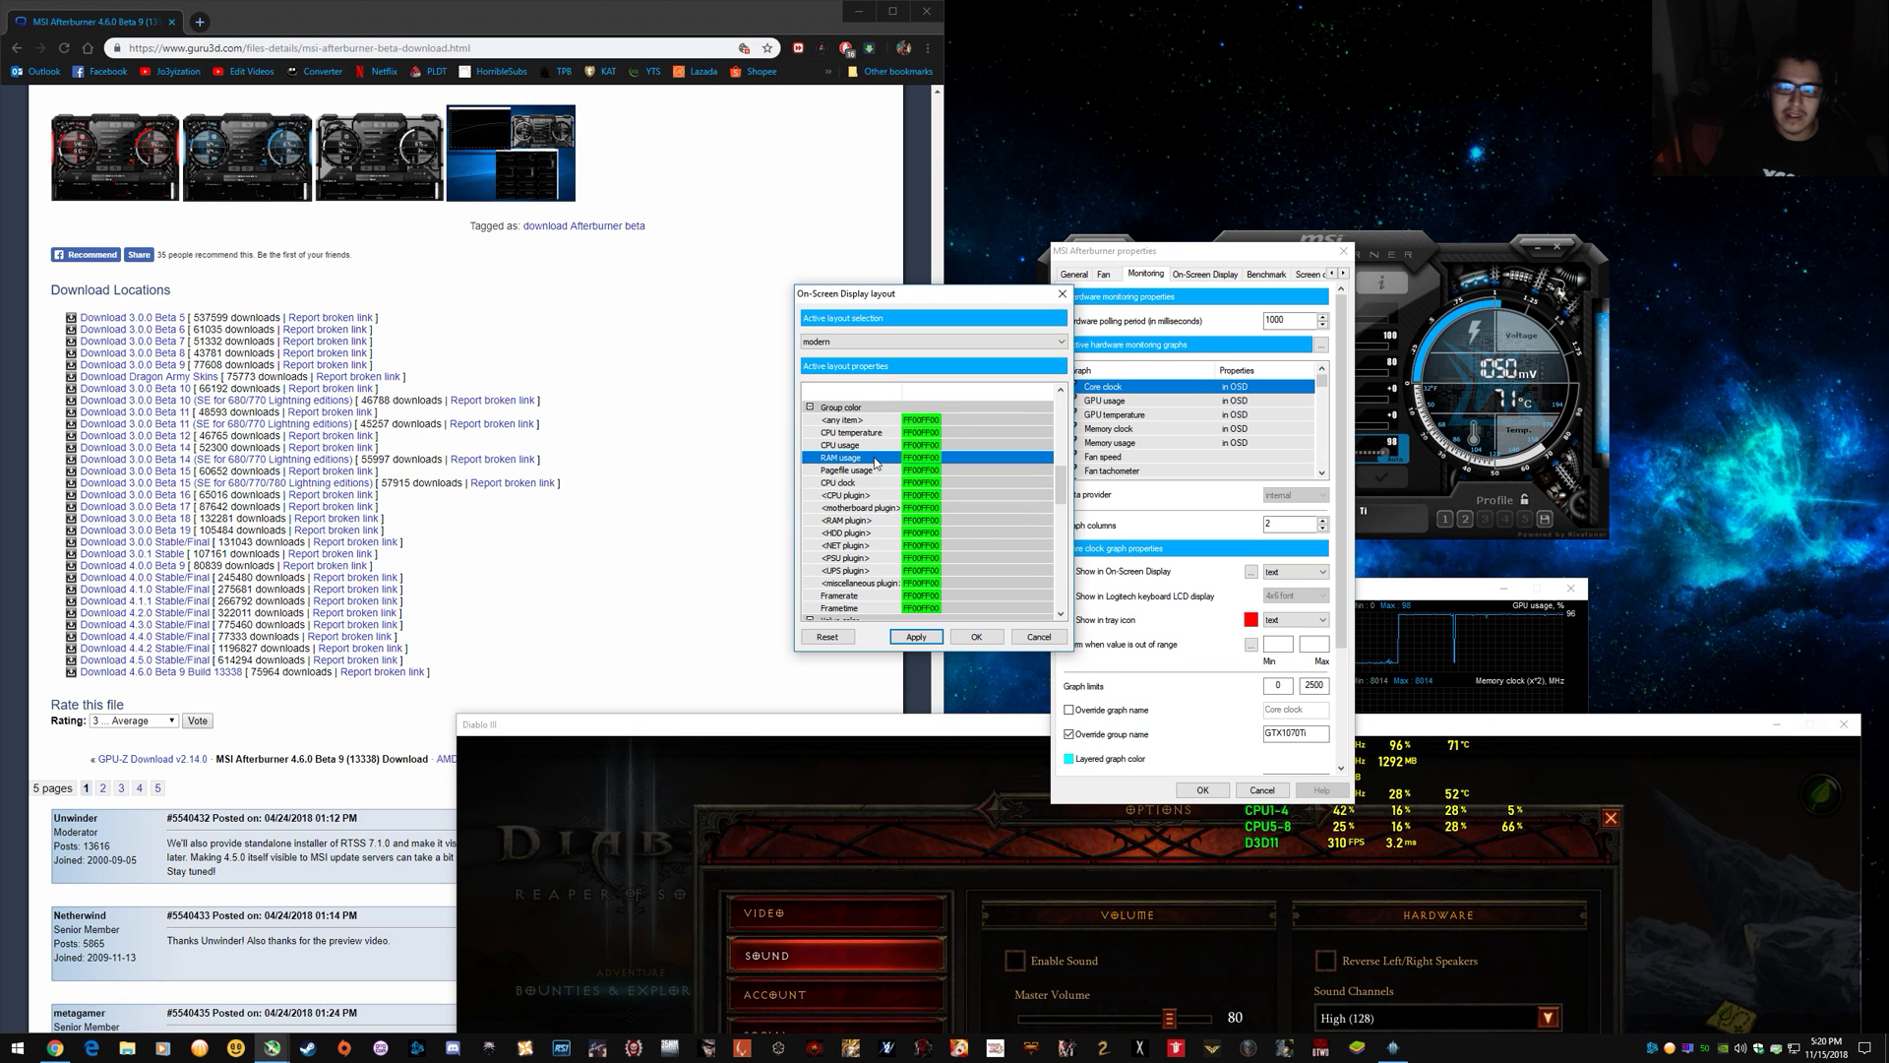
click(1033, 639)
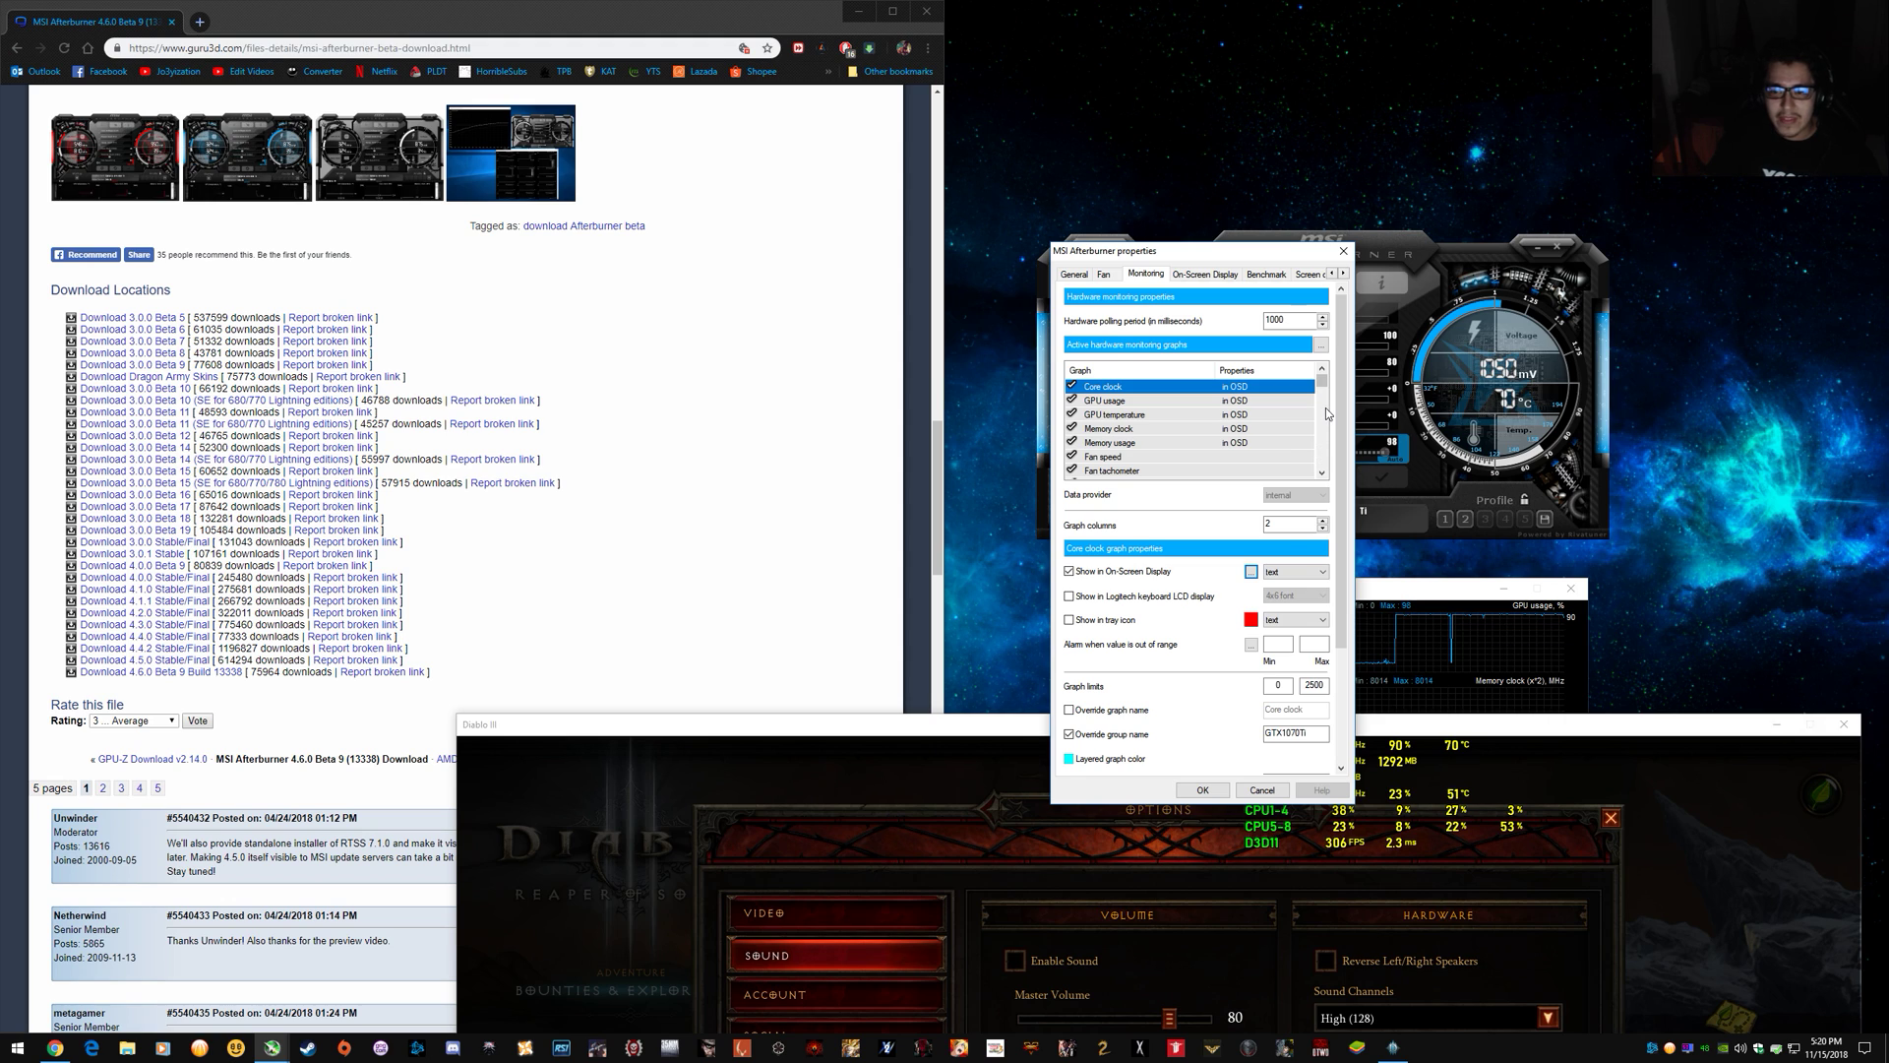
Move the Diablo III window up, then OK the Afterburner properties to apply them.
click(1503, 730)
drag(1352, 729, 1331, 654)
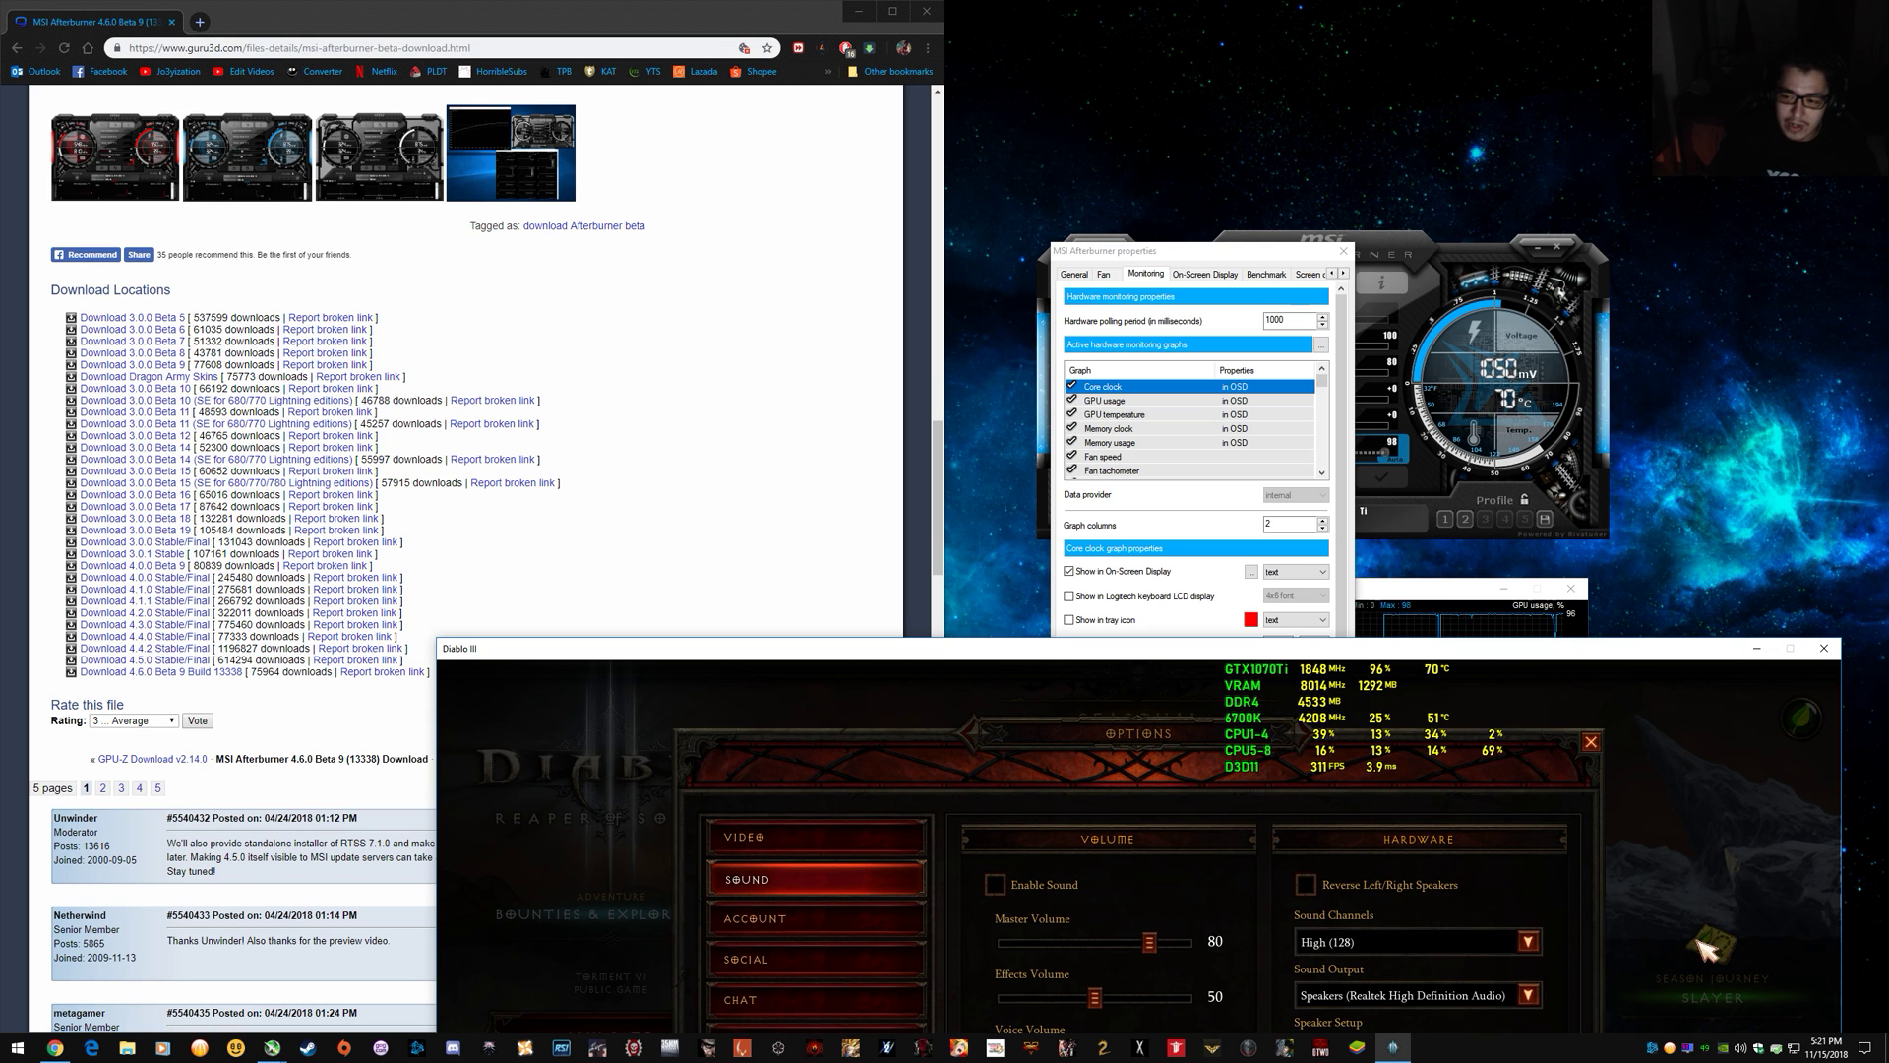
drag(1518, 658, 1518, 587)
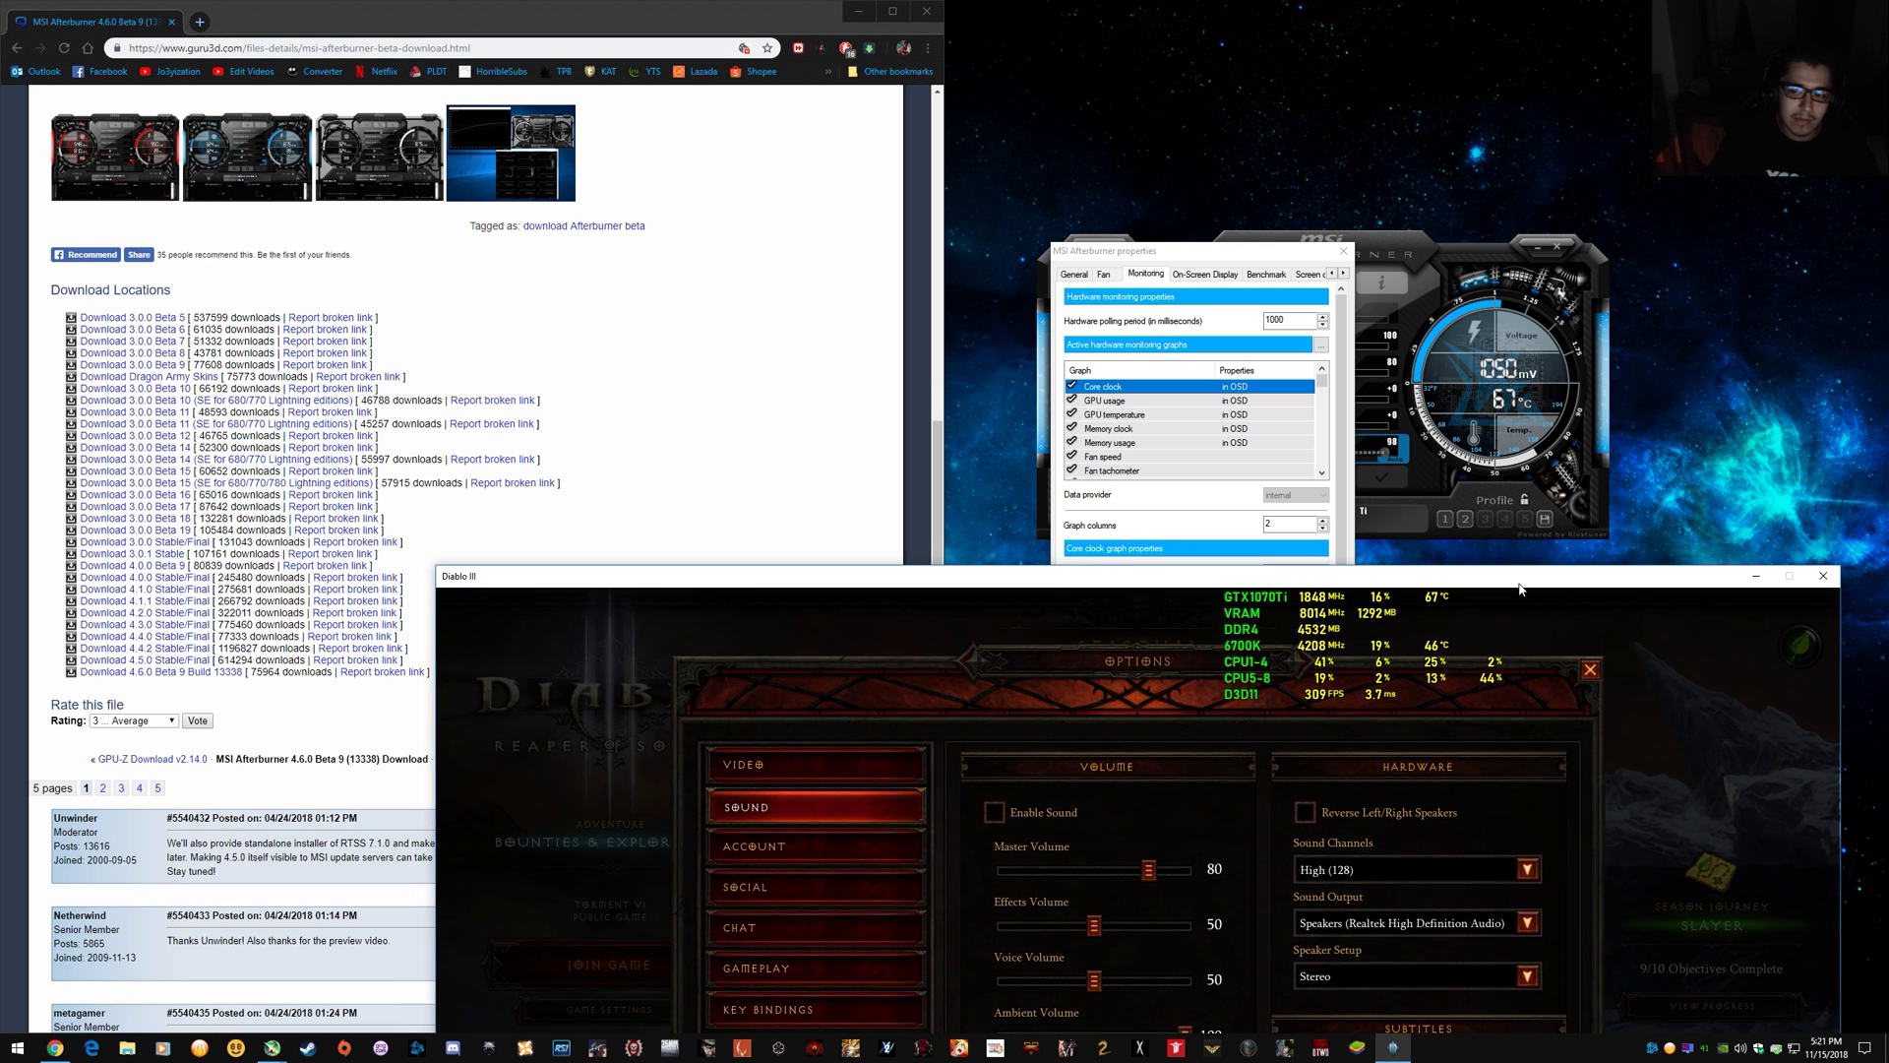
click(1188, 503)
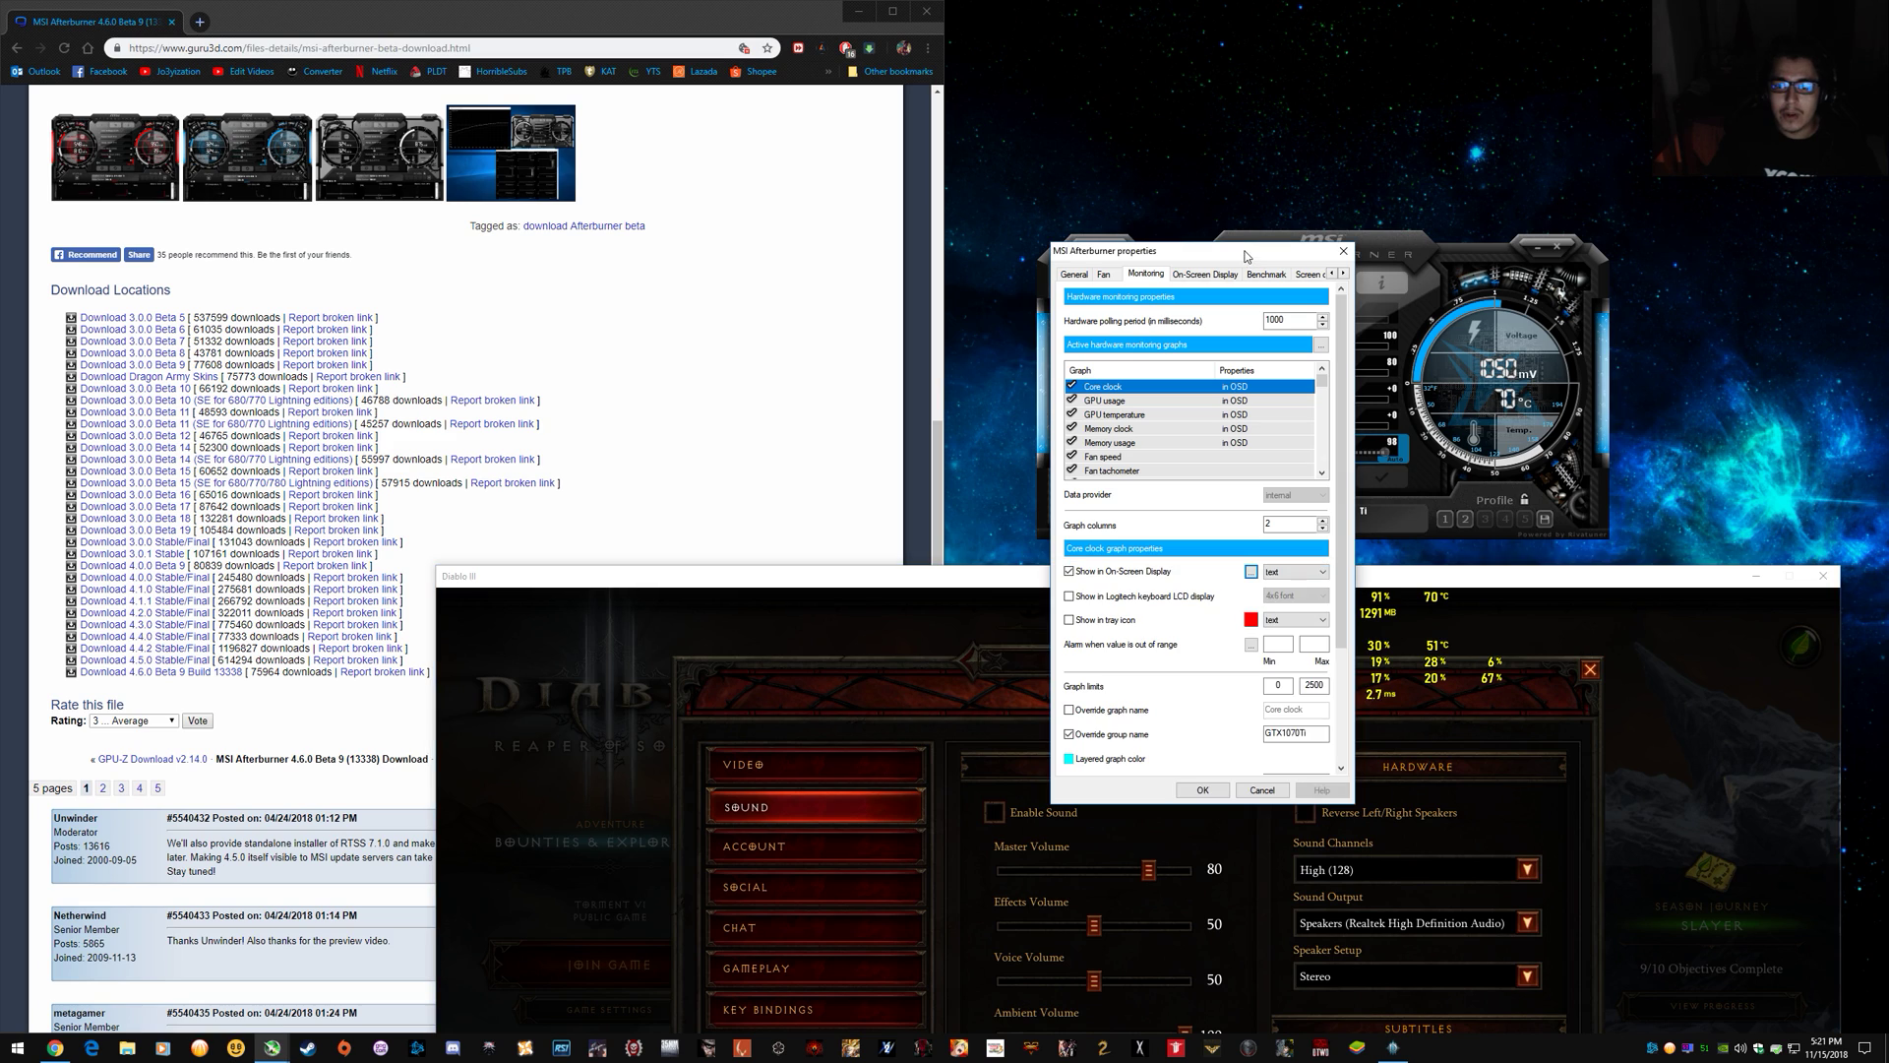
click(1201, 790)
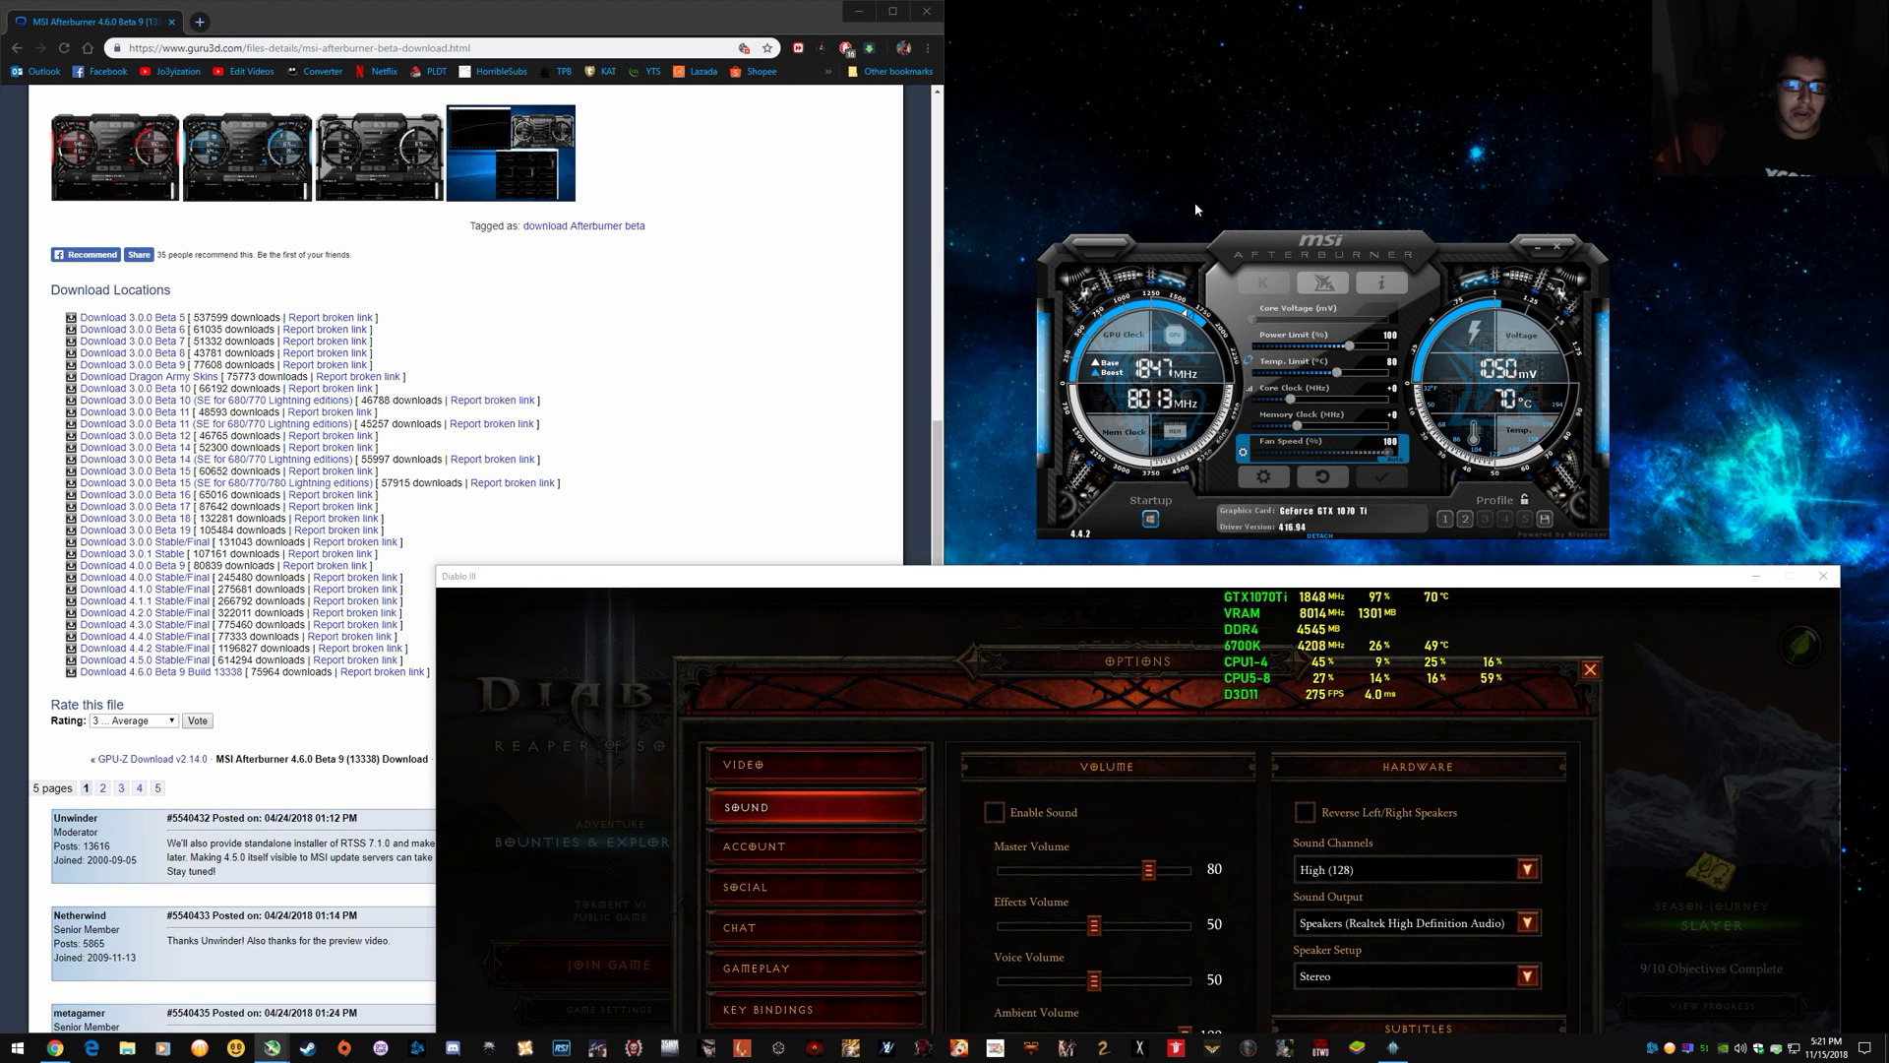
Bring up RivaTuner Statistics Server from the system tray and nudge its window into place.
click(1688, 1049)
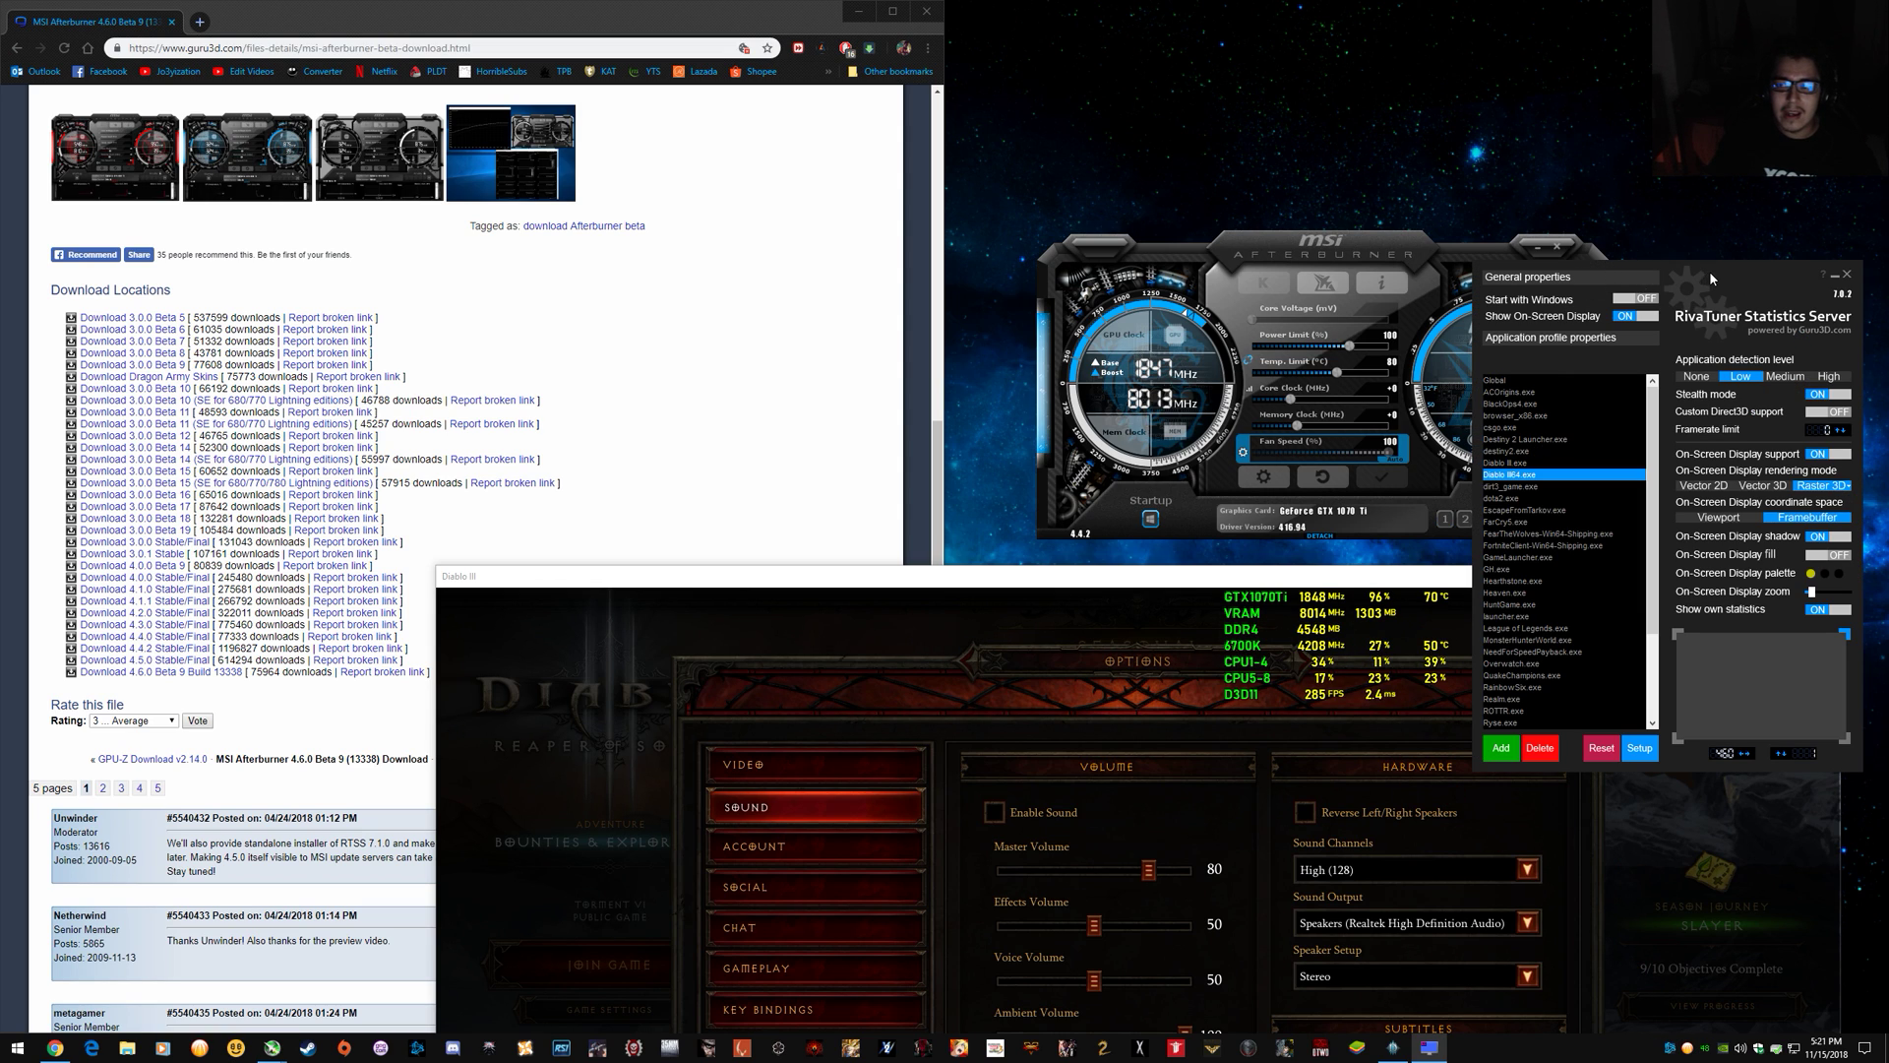
drag(1709, 270, 1054, 240)
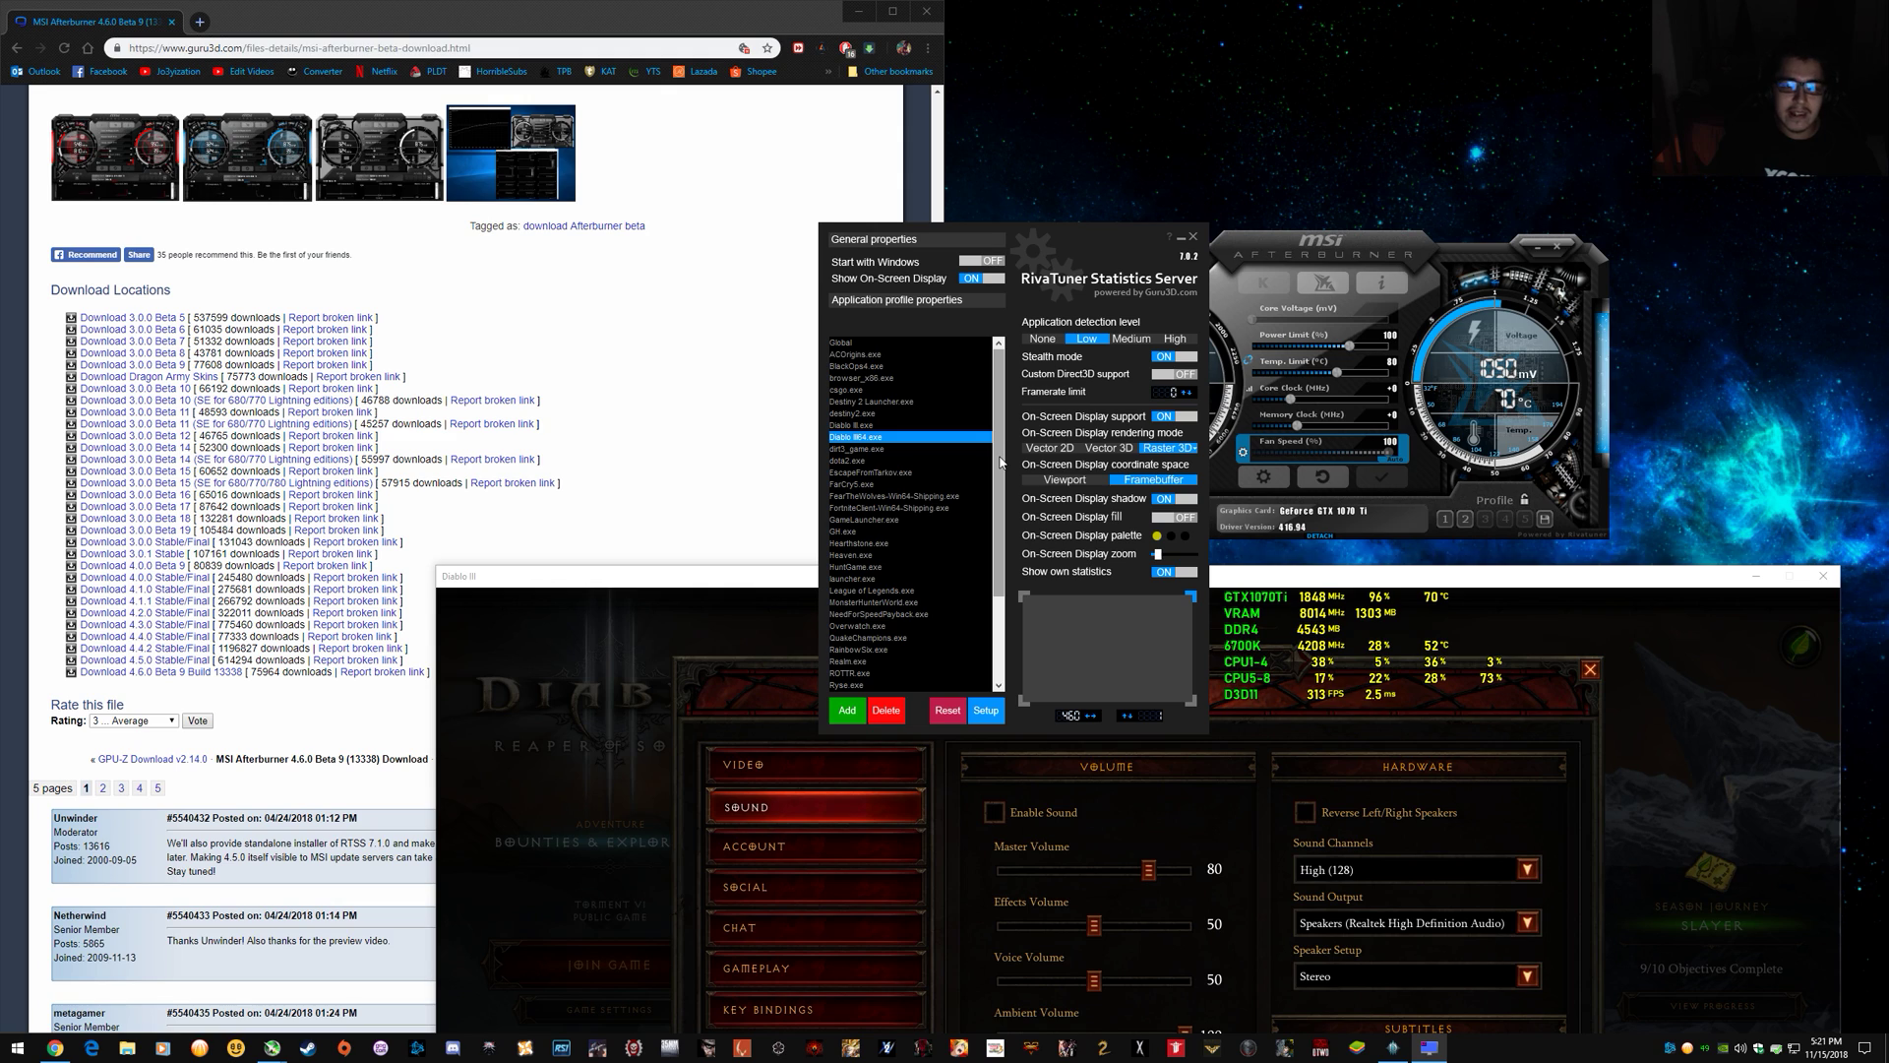
scroll(944, 473, down, 3)
scroll(944, 472, up, 3)
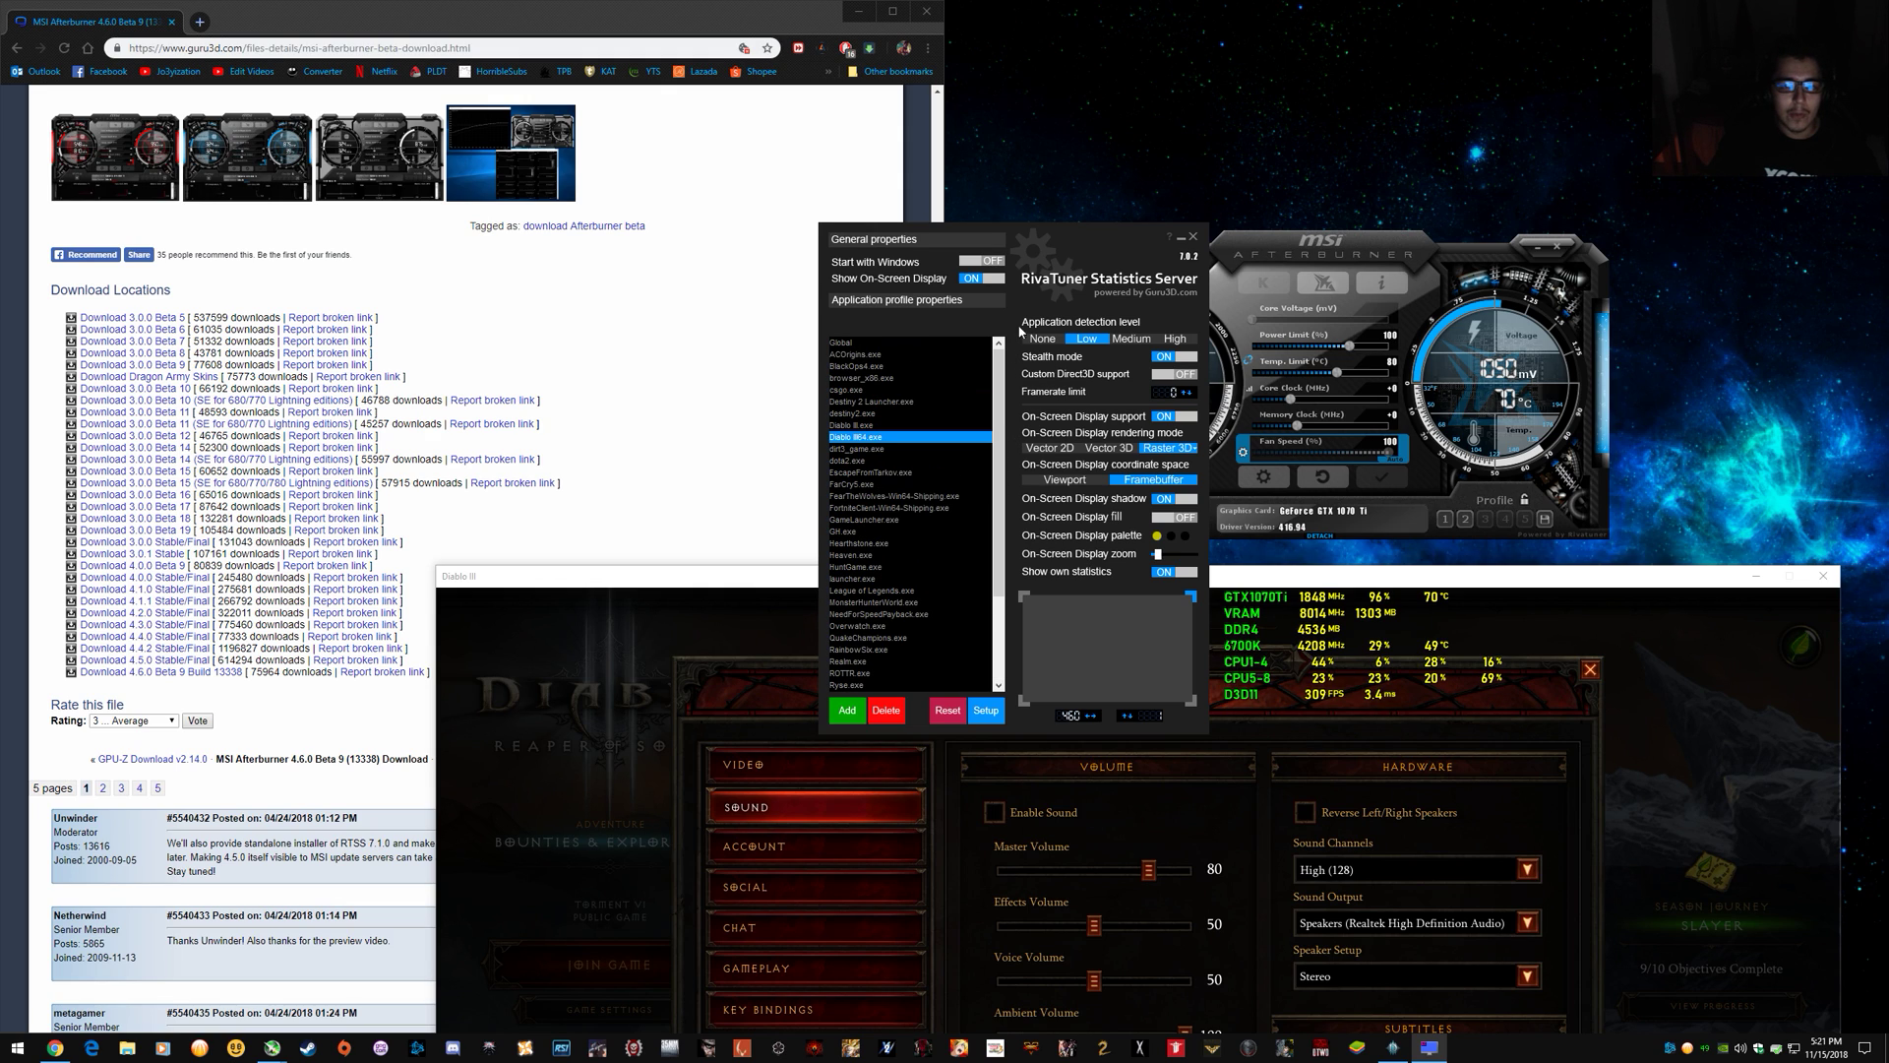
drag(1051, 238, 1113, 262)
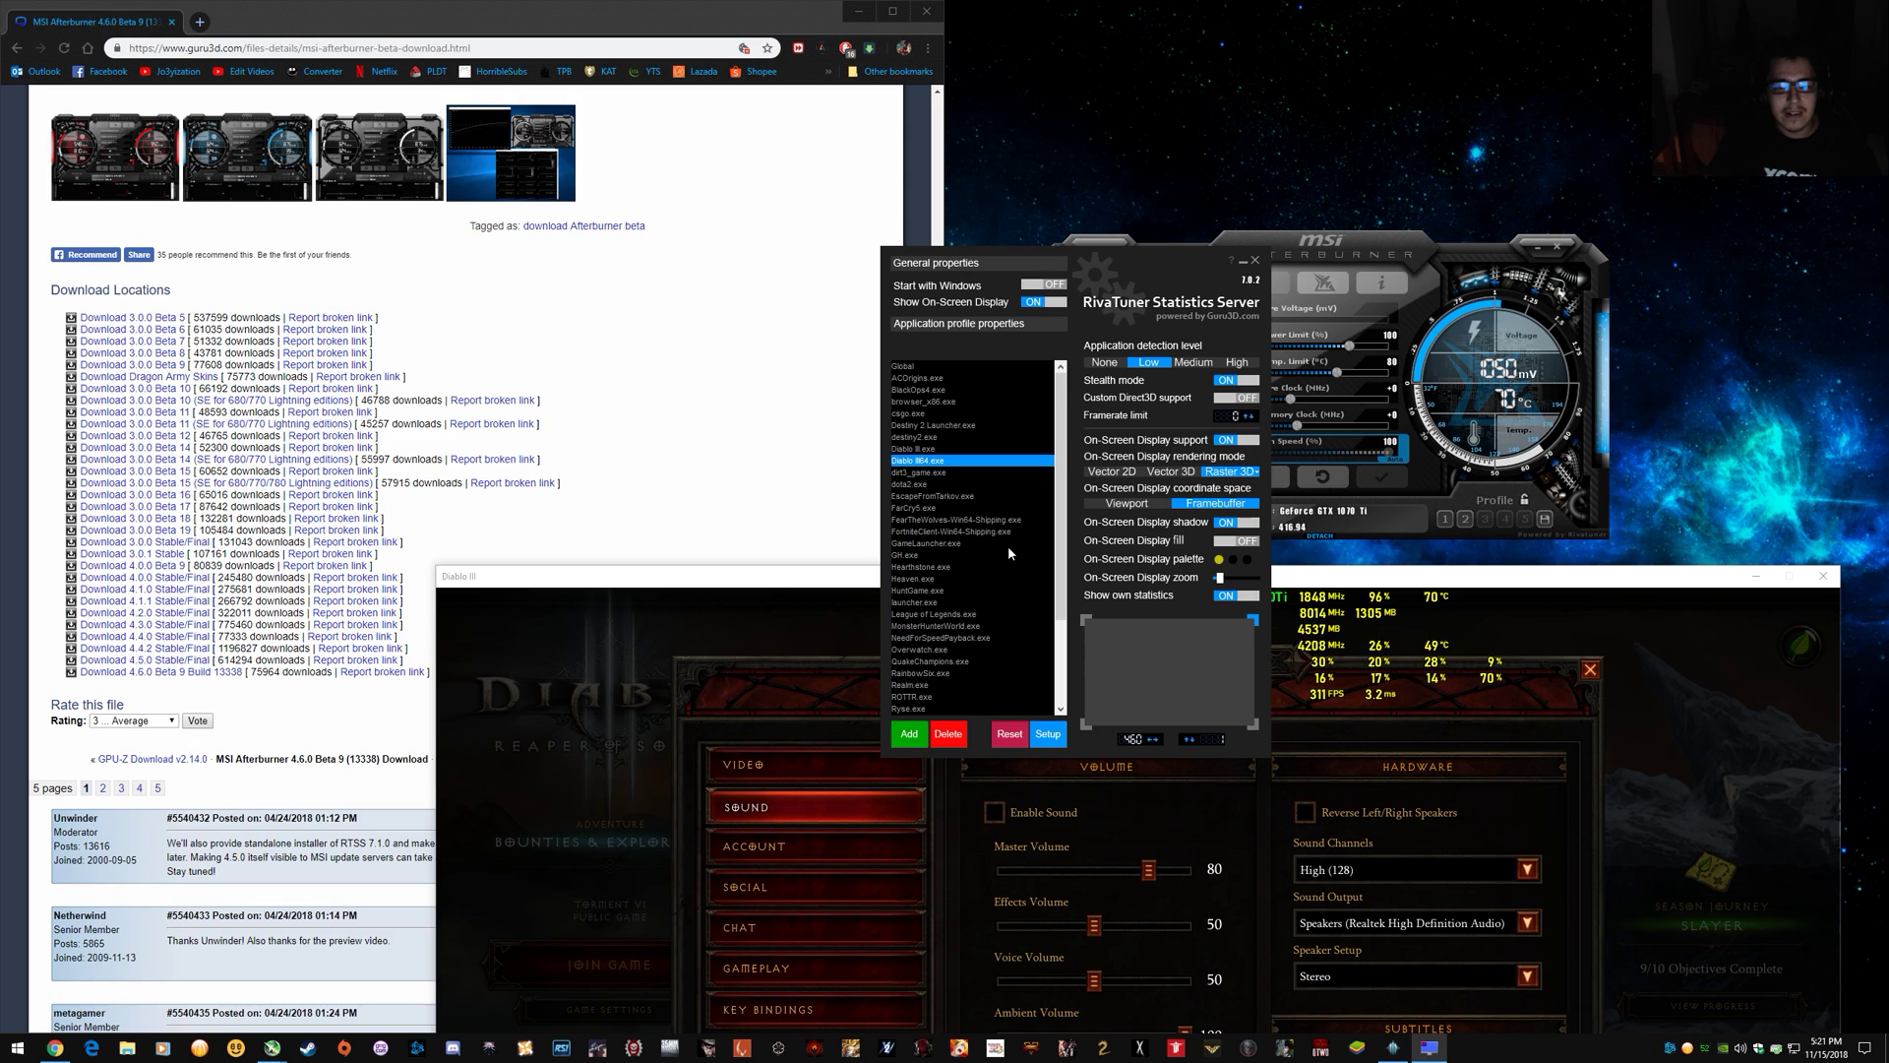
Reopen RivaTuner, move it left, and keep it in front of the Diablo III window.
click(1243, 262)
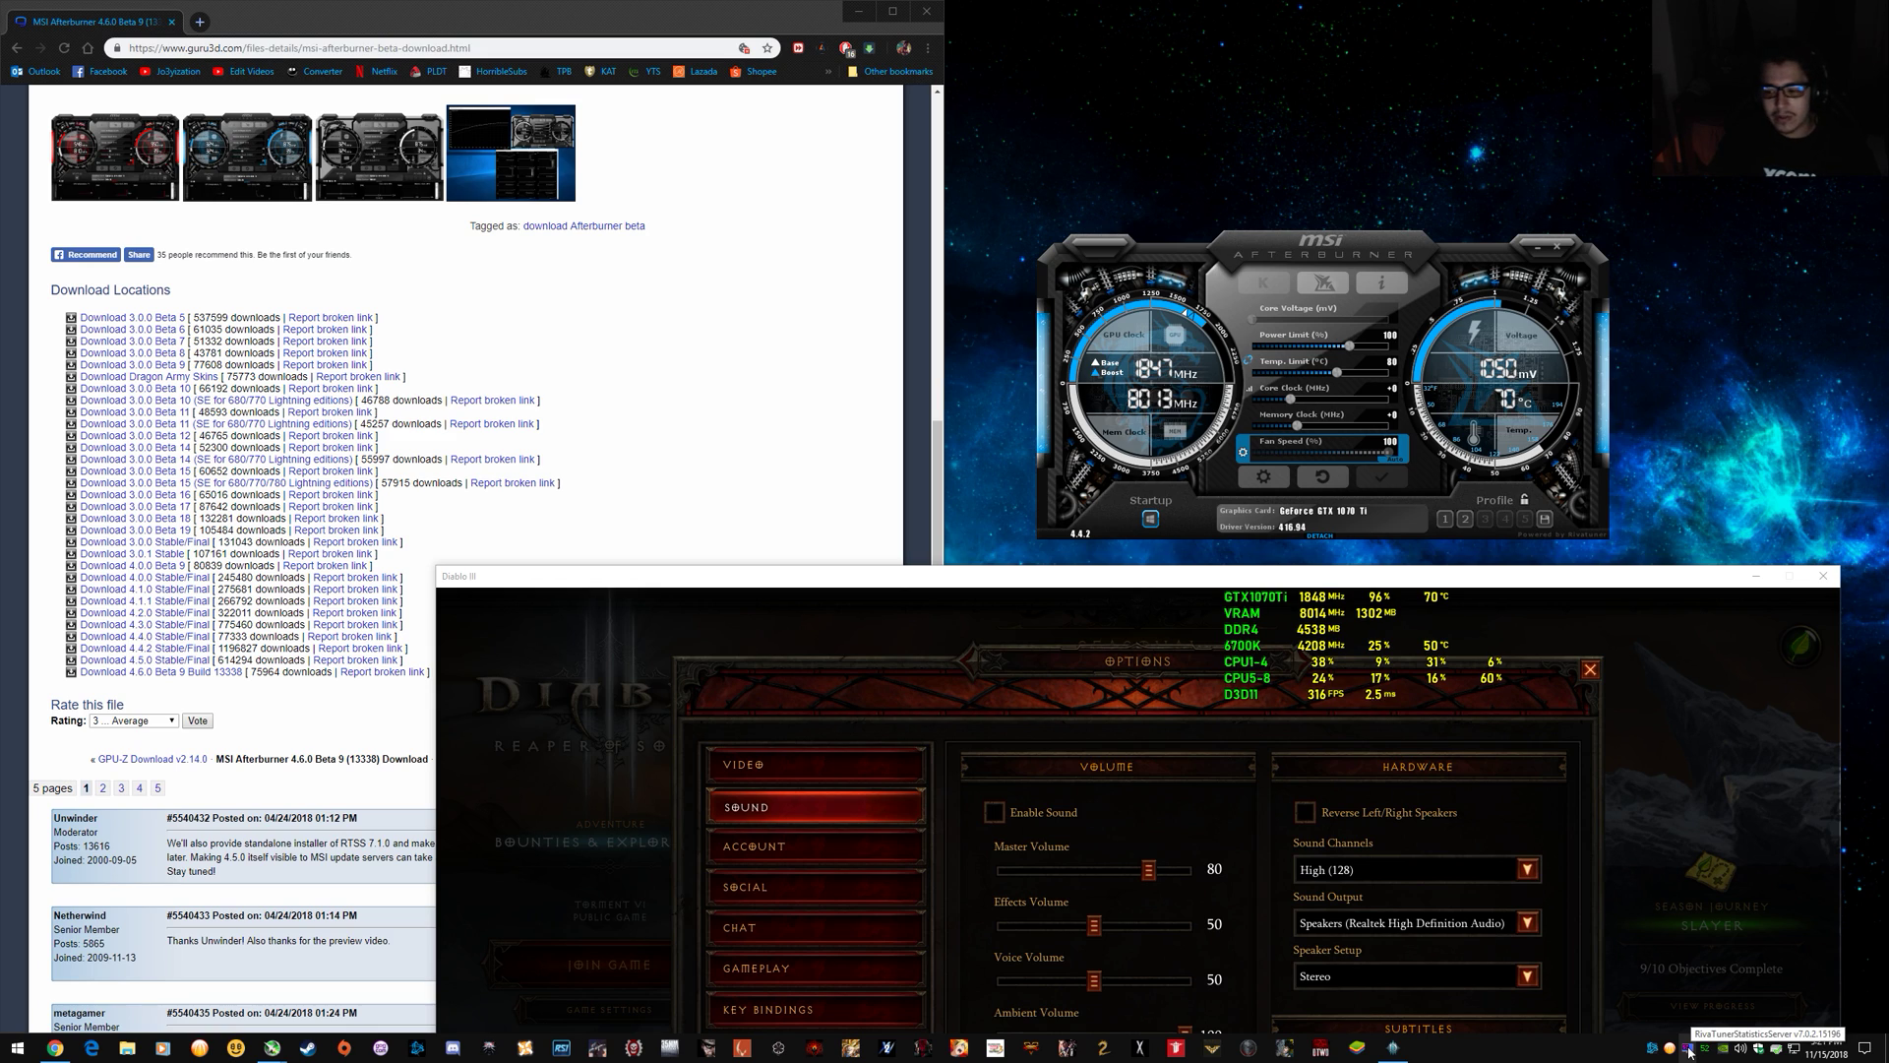
click(1691, 1053)
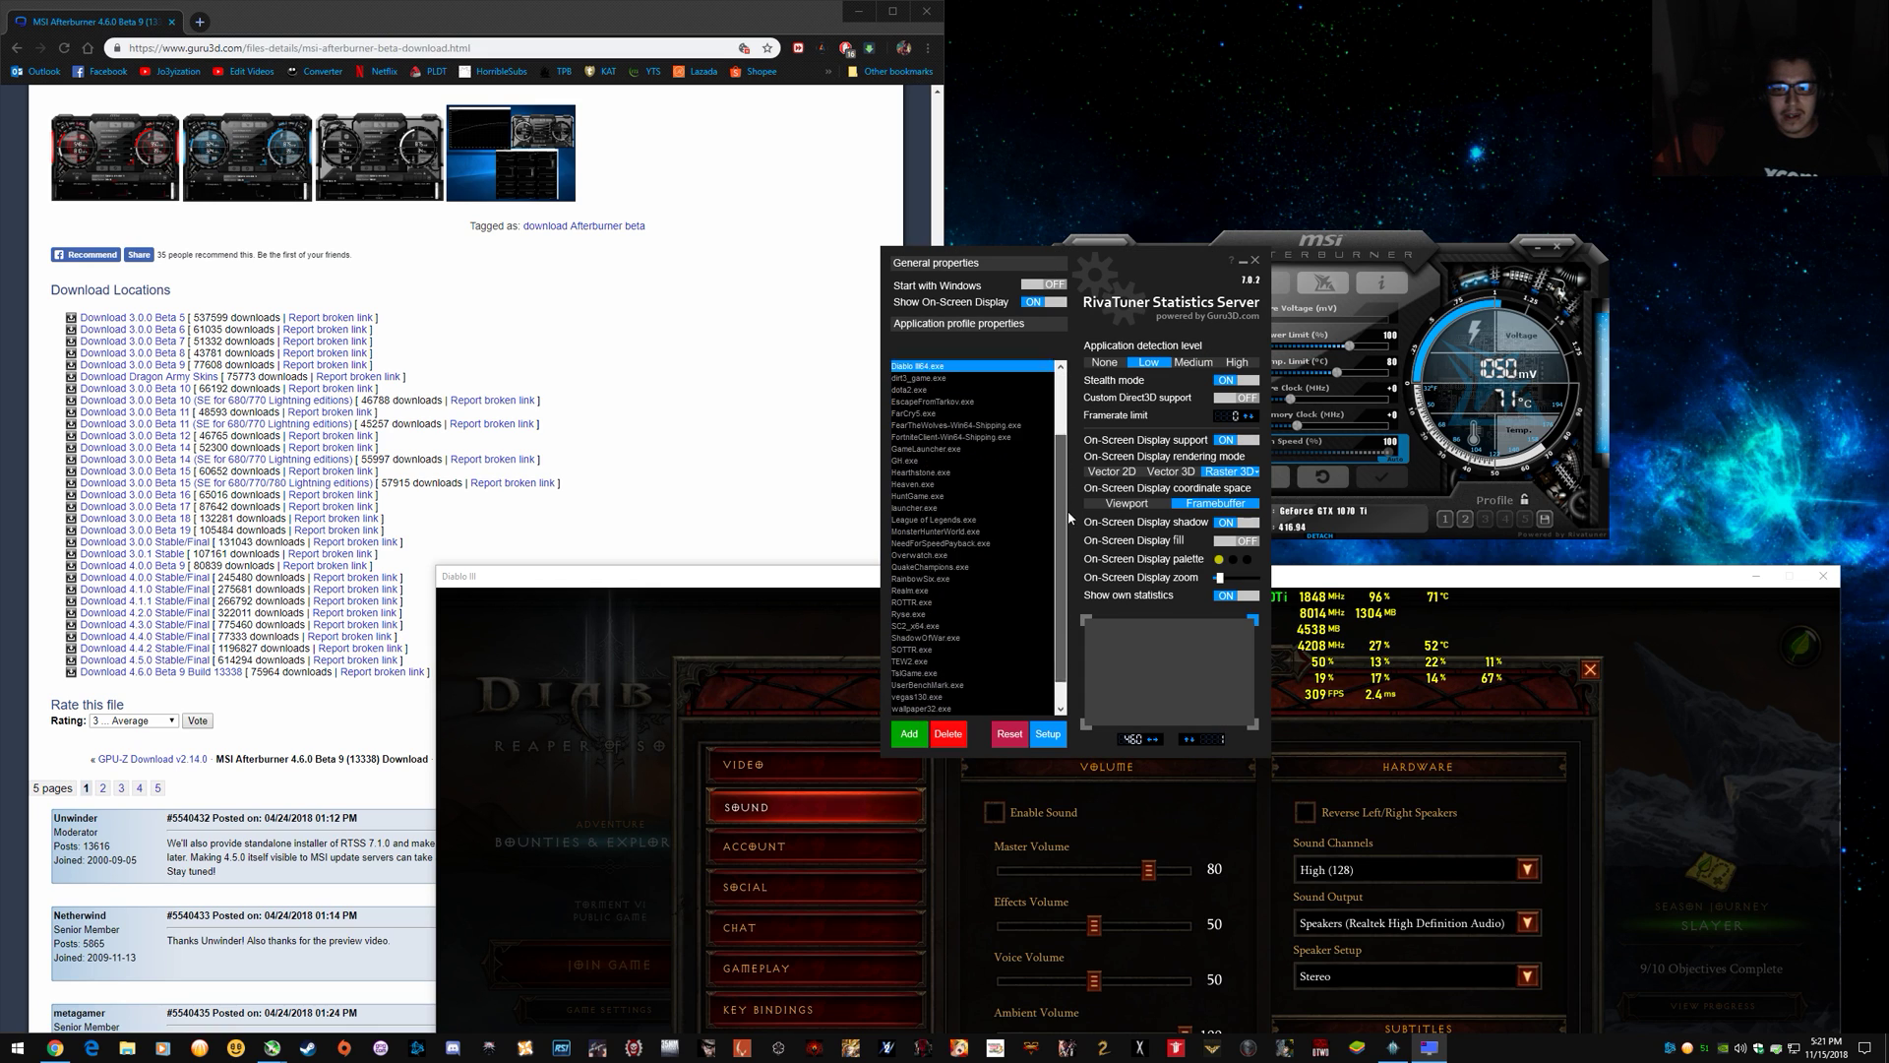
drag(1067, 510, 1071, 412)
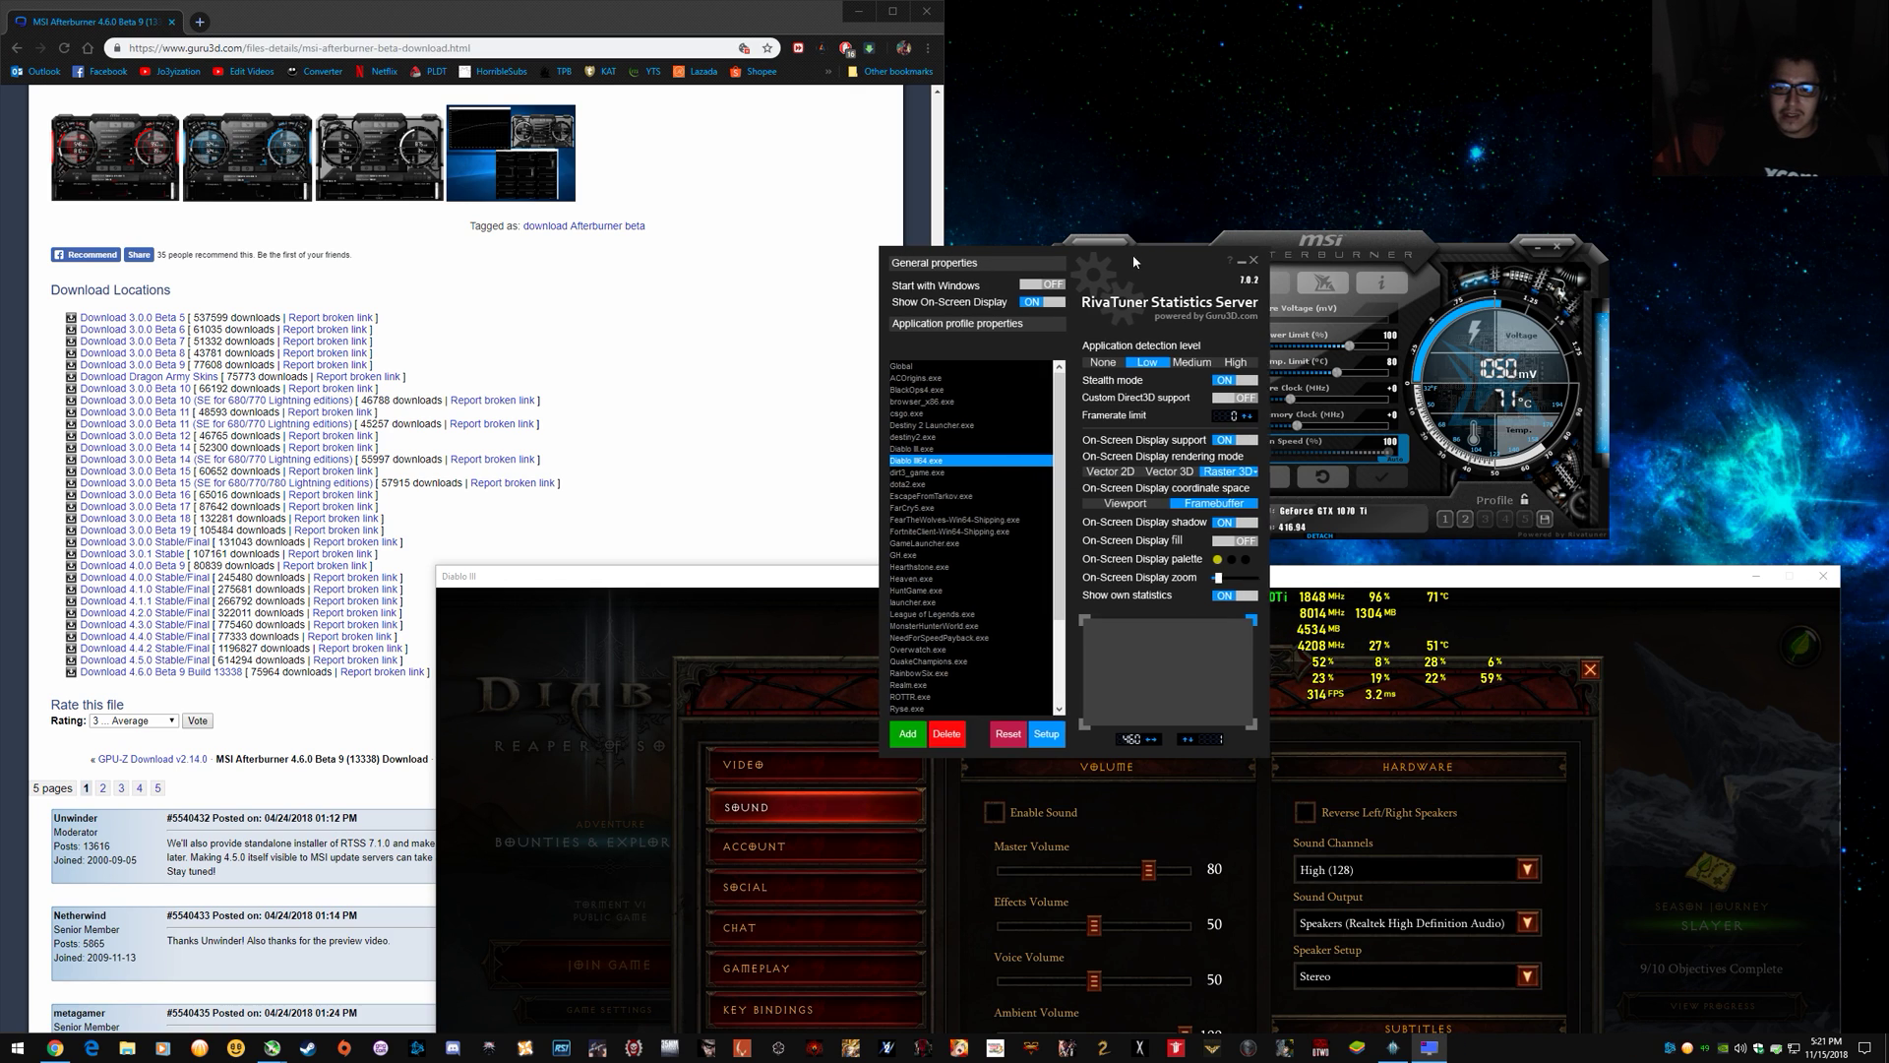
drag(1131, 254, 962, 238)
click(1296, 577)
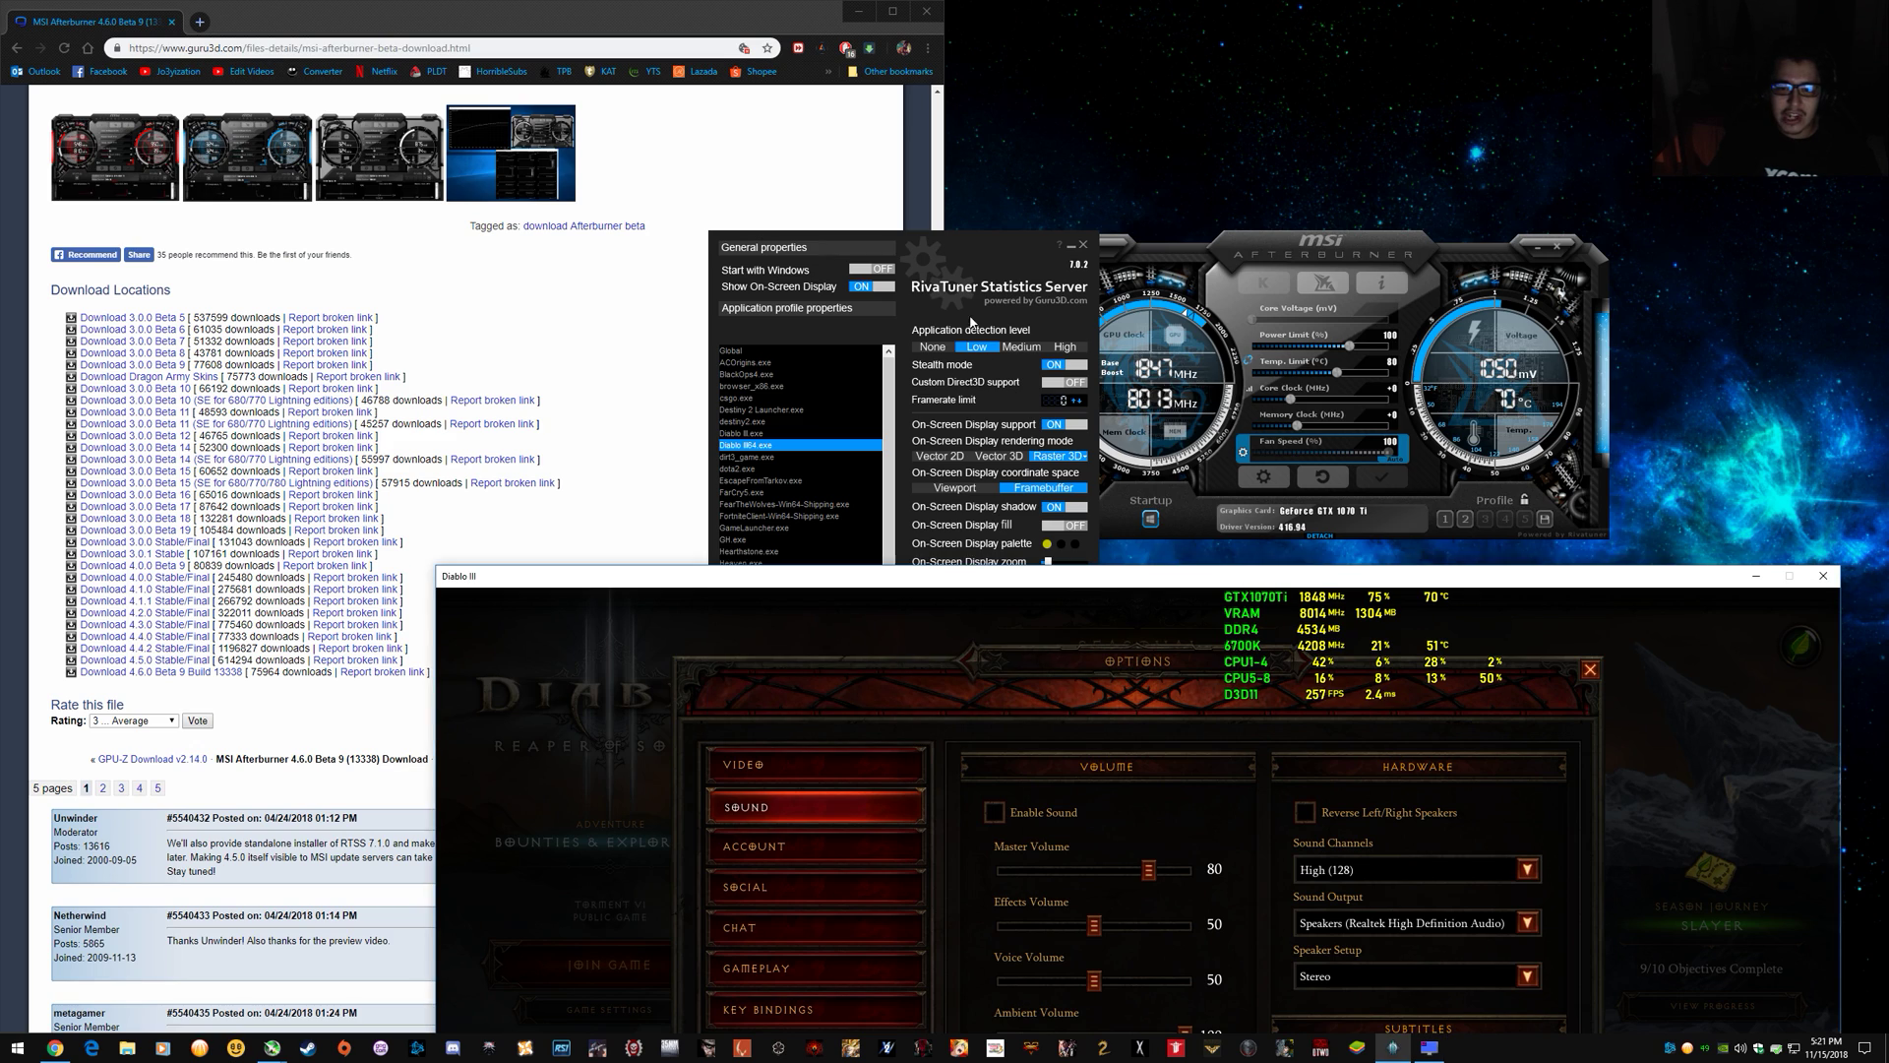
click(947, 246)
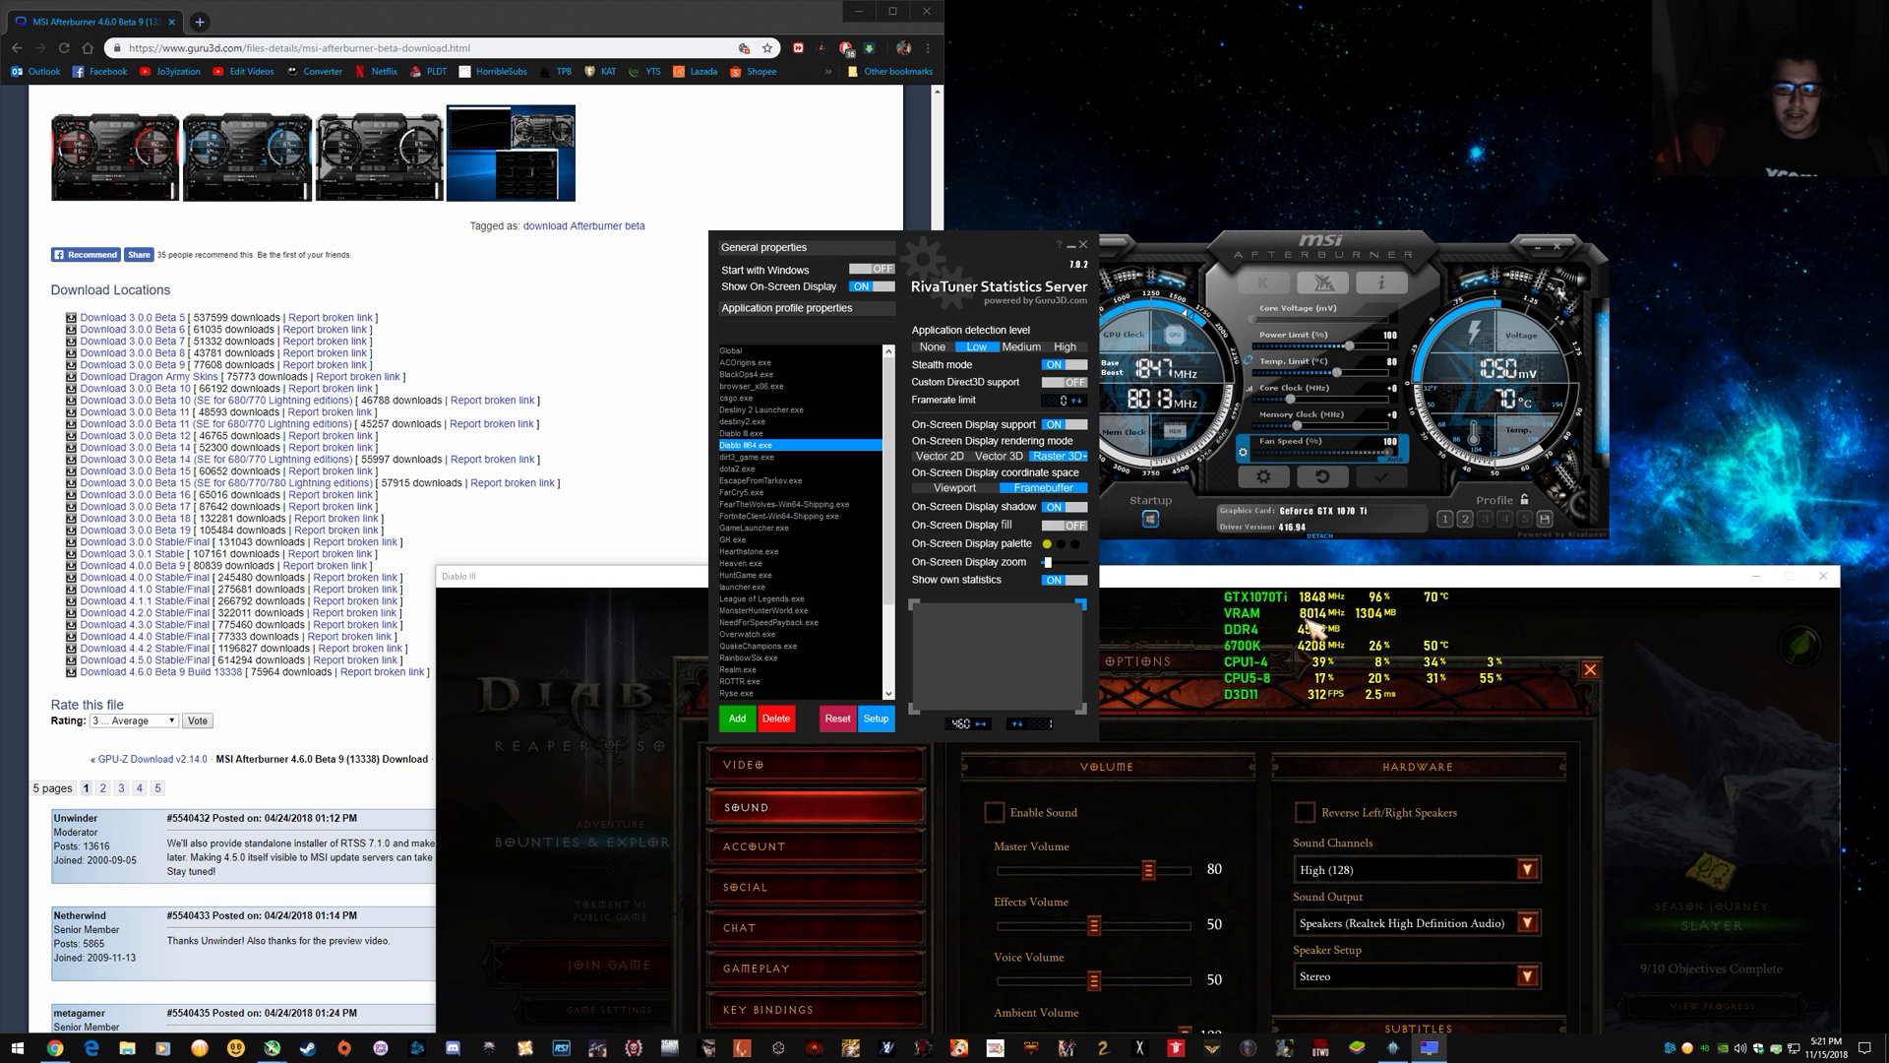
Set the first OSD palette colour to cyan, then change it to yellow-green.
click(1047, 547)
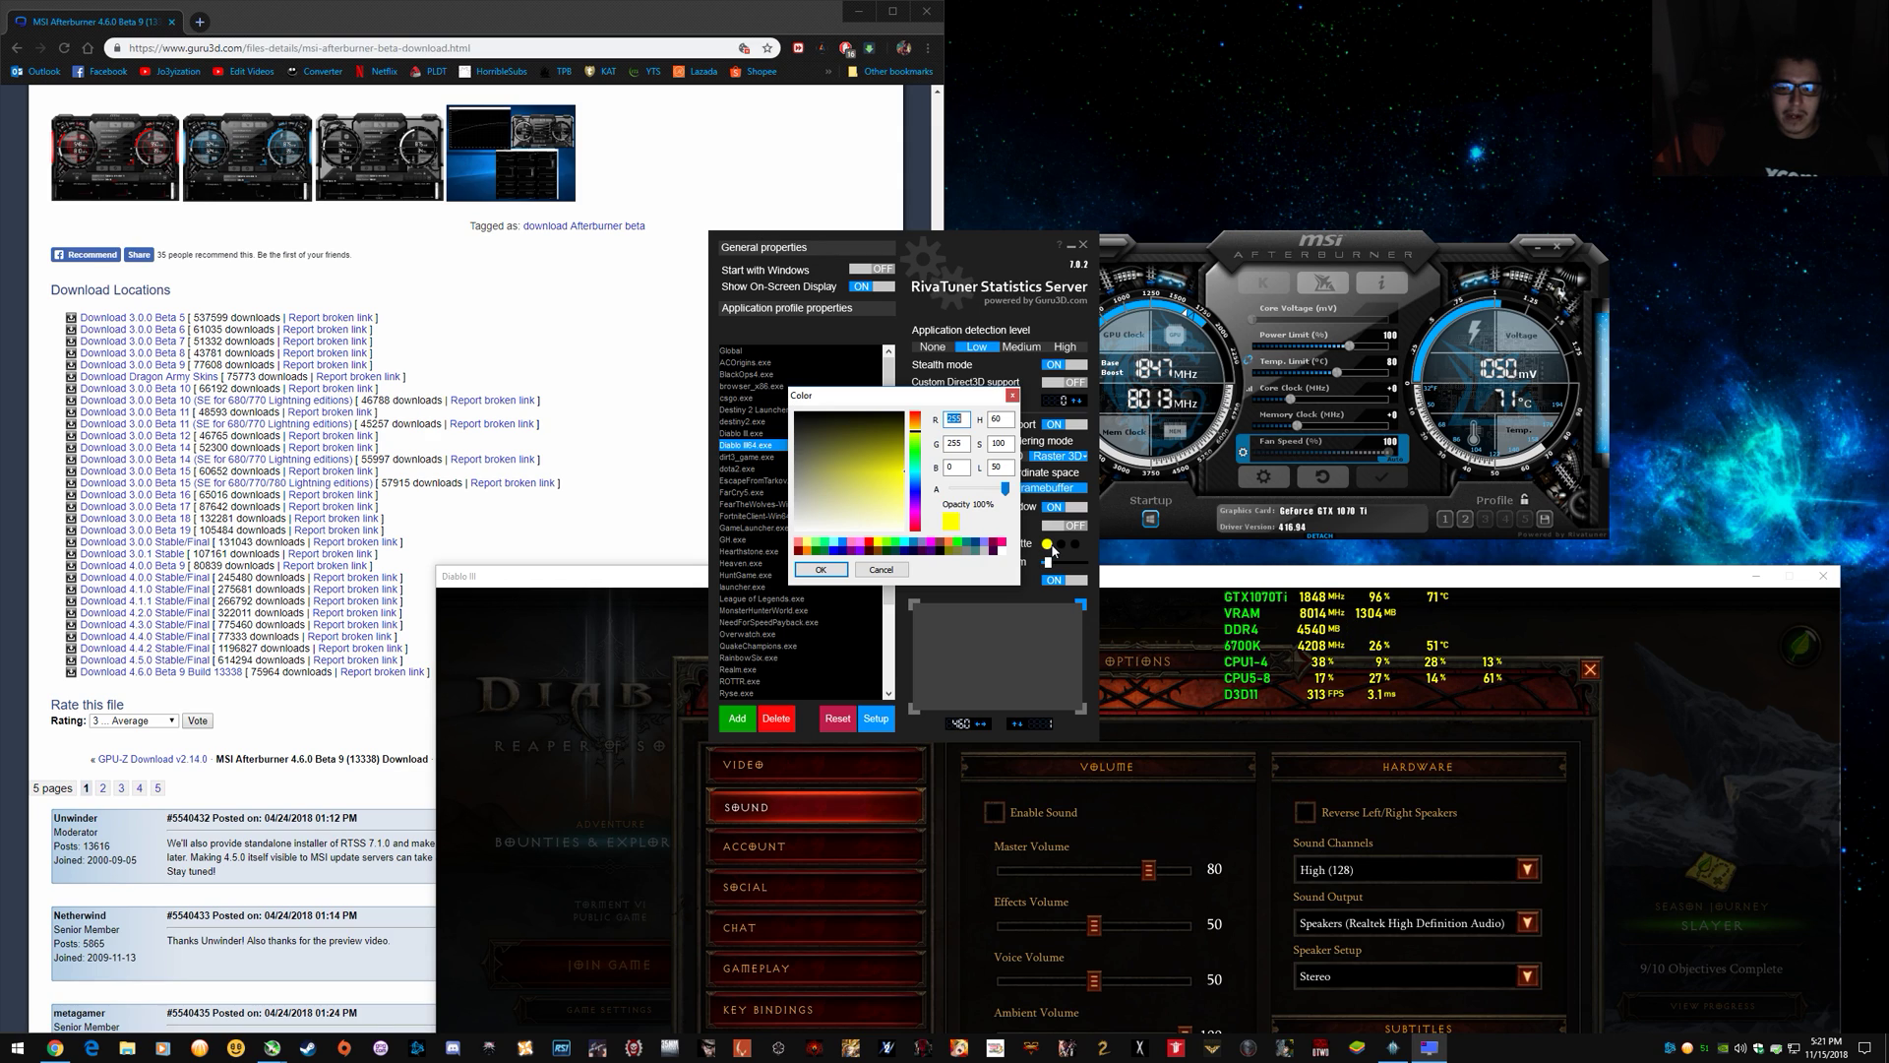
click(918, 479)
click(820, 569)
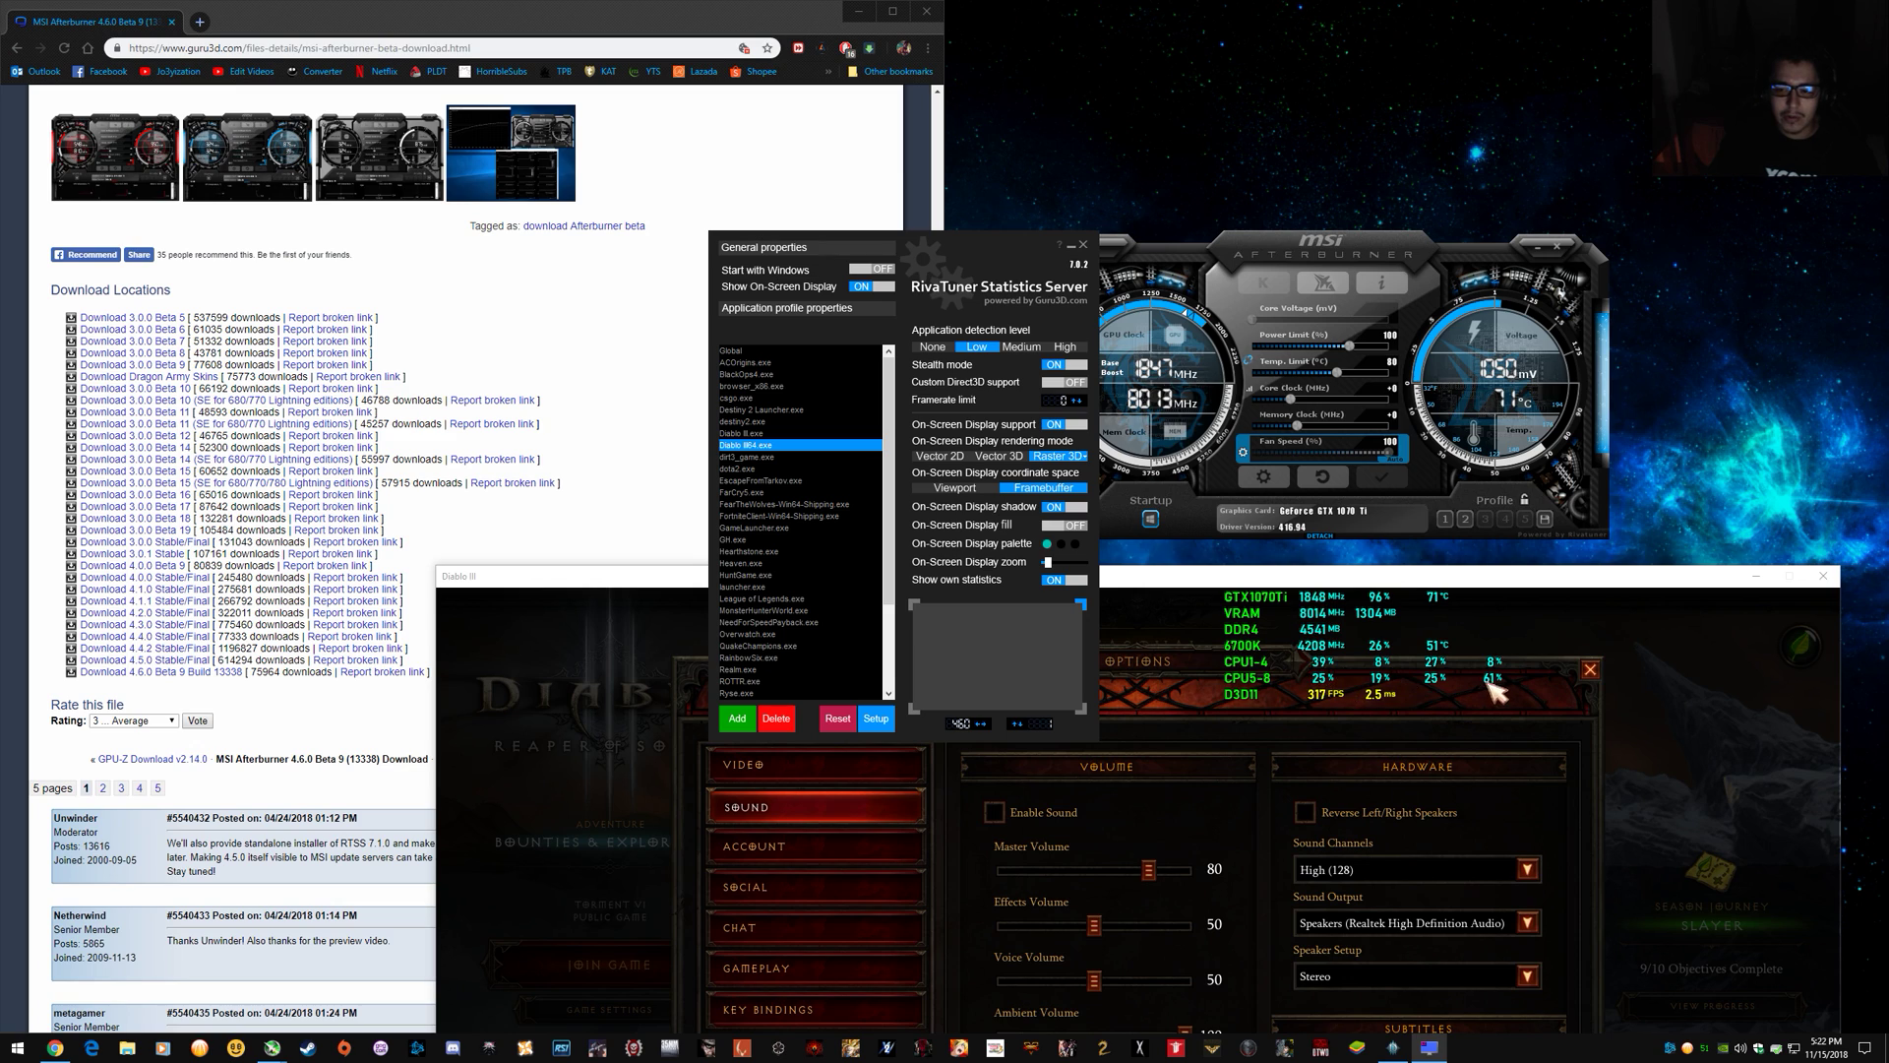
click(1047, 546)
drag(922, 456, 917, 443)
click(821, 570)
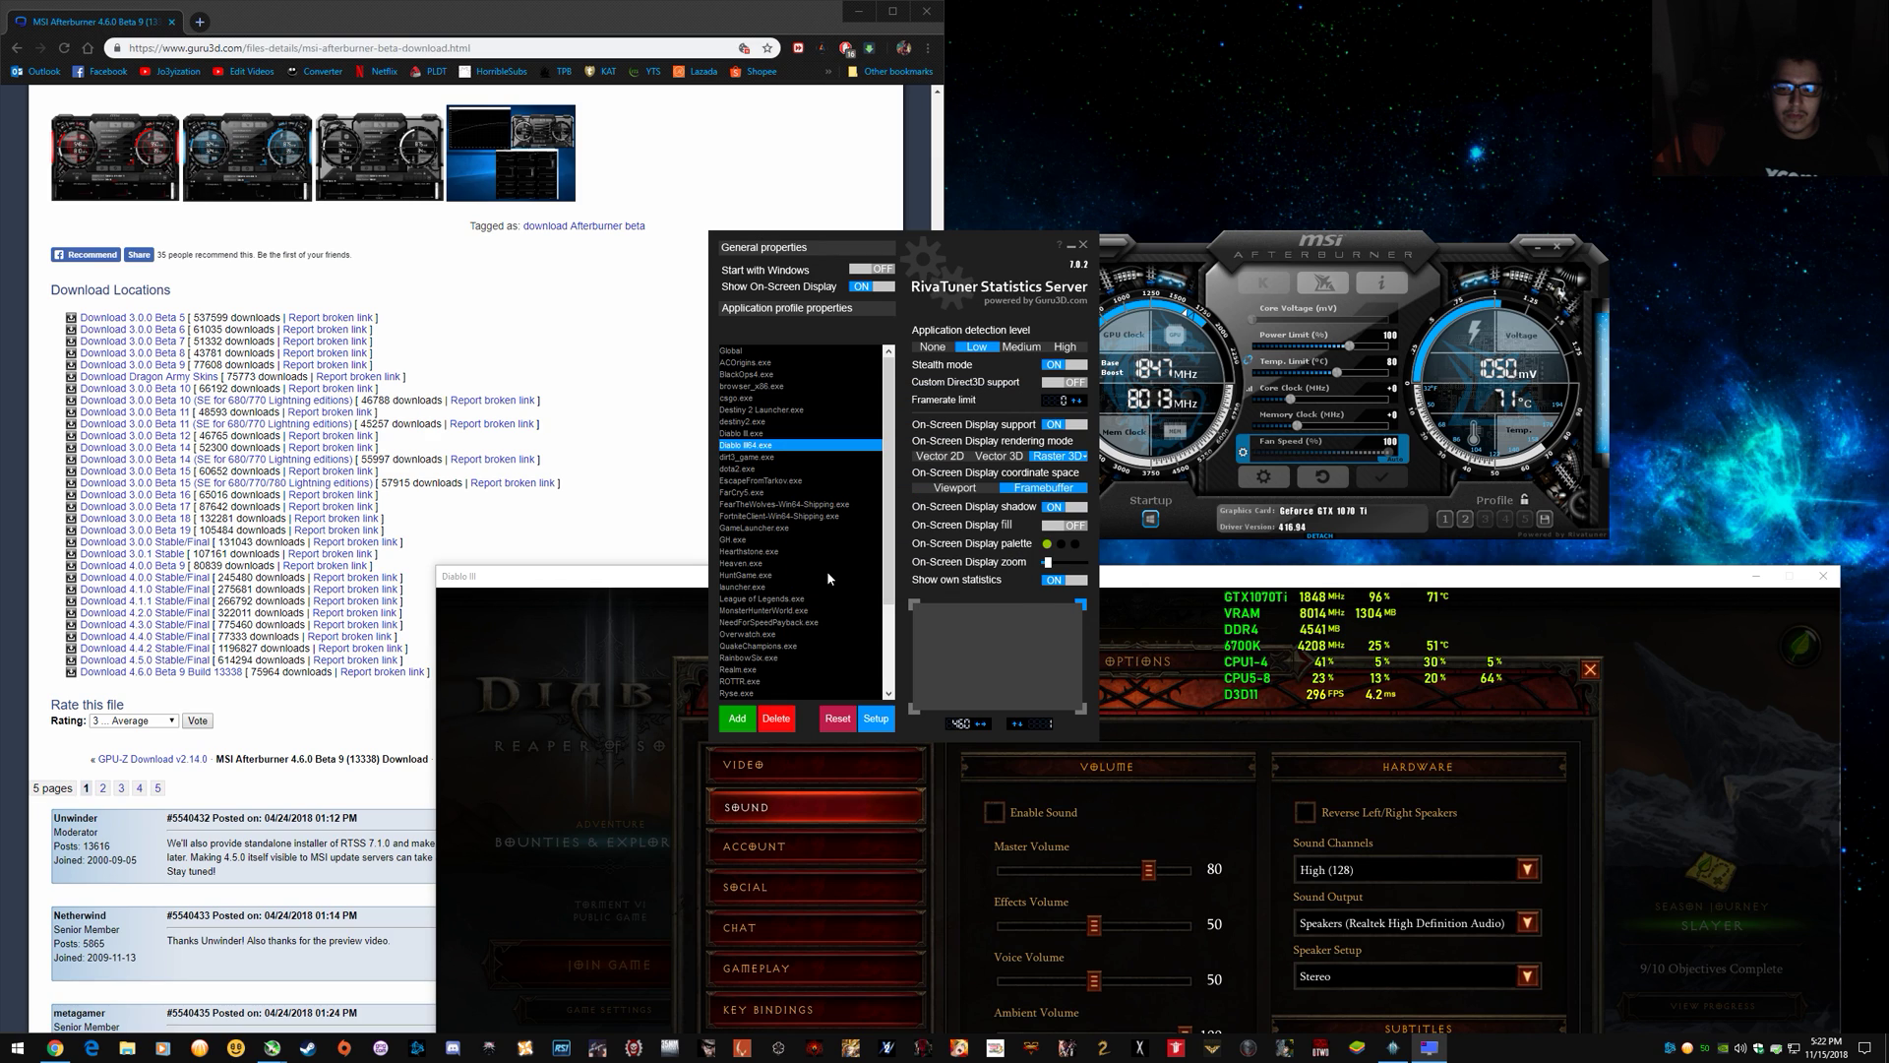
Pick a preset colour for the first palette swatch and drag the OSD zoom slider.
click(1046, 546)
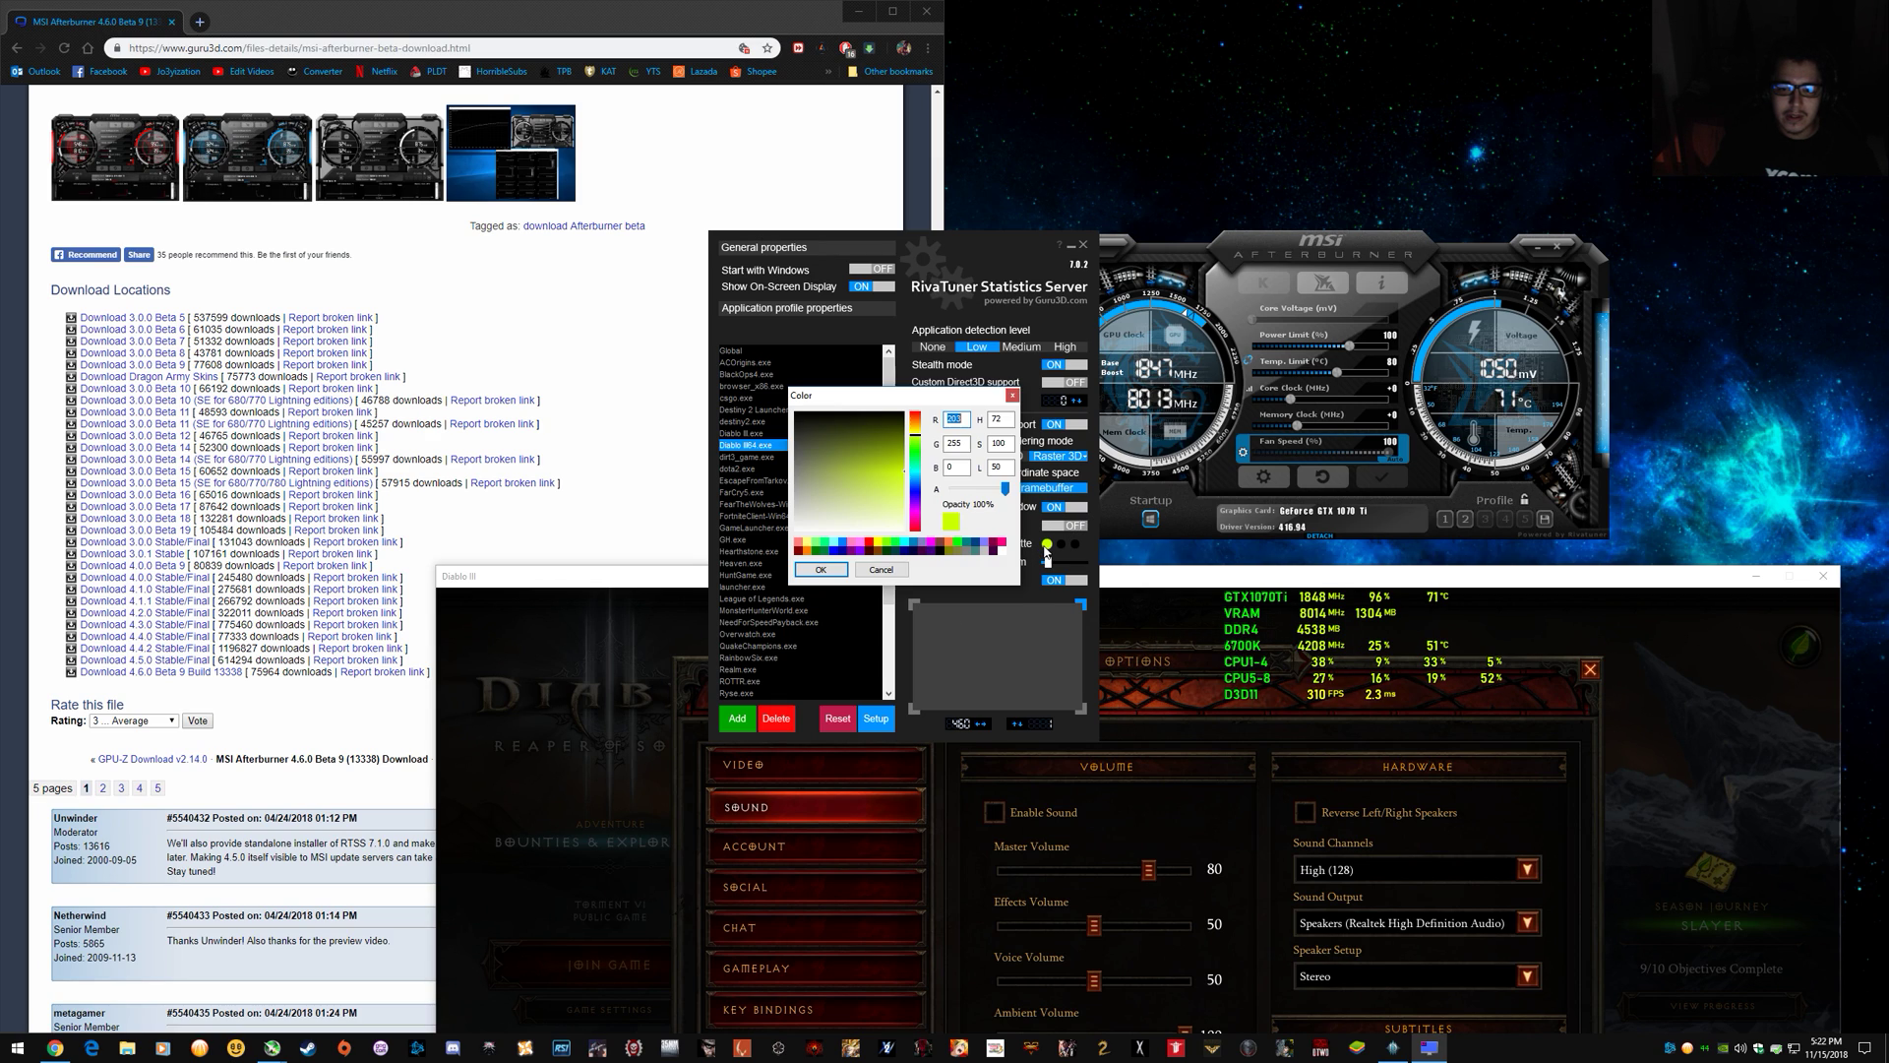
click(936, 543)
click(820, 570)
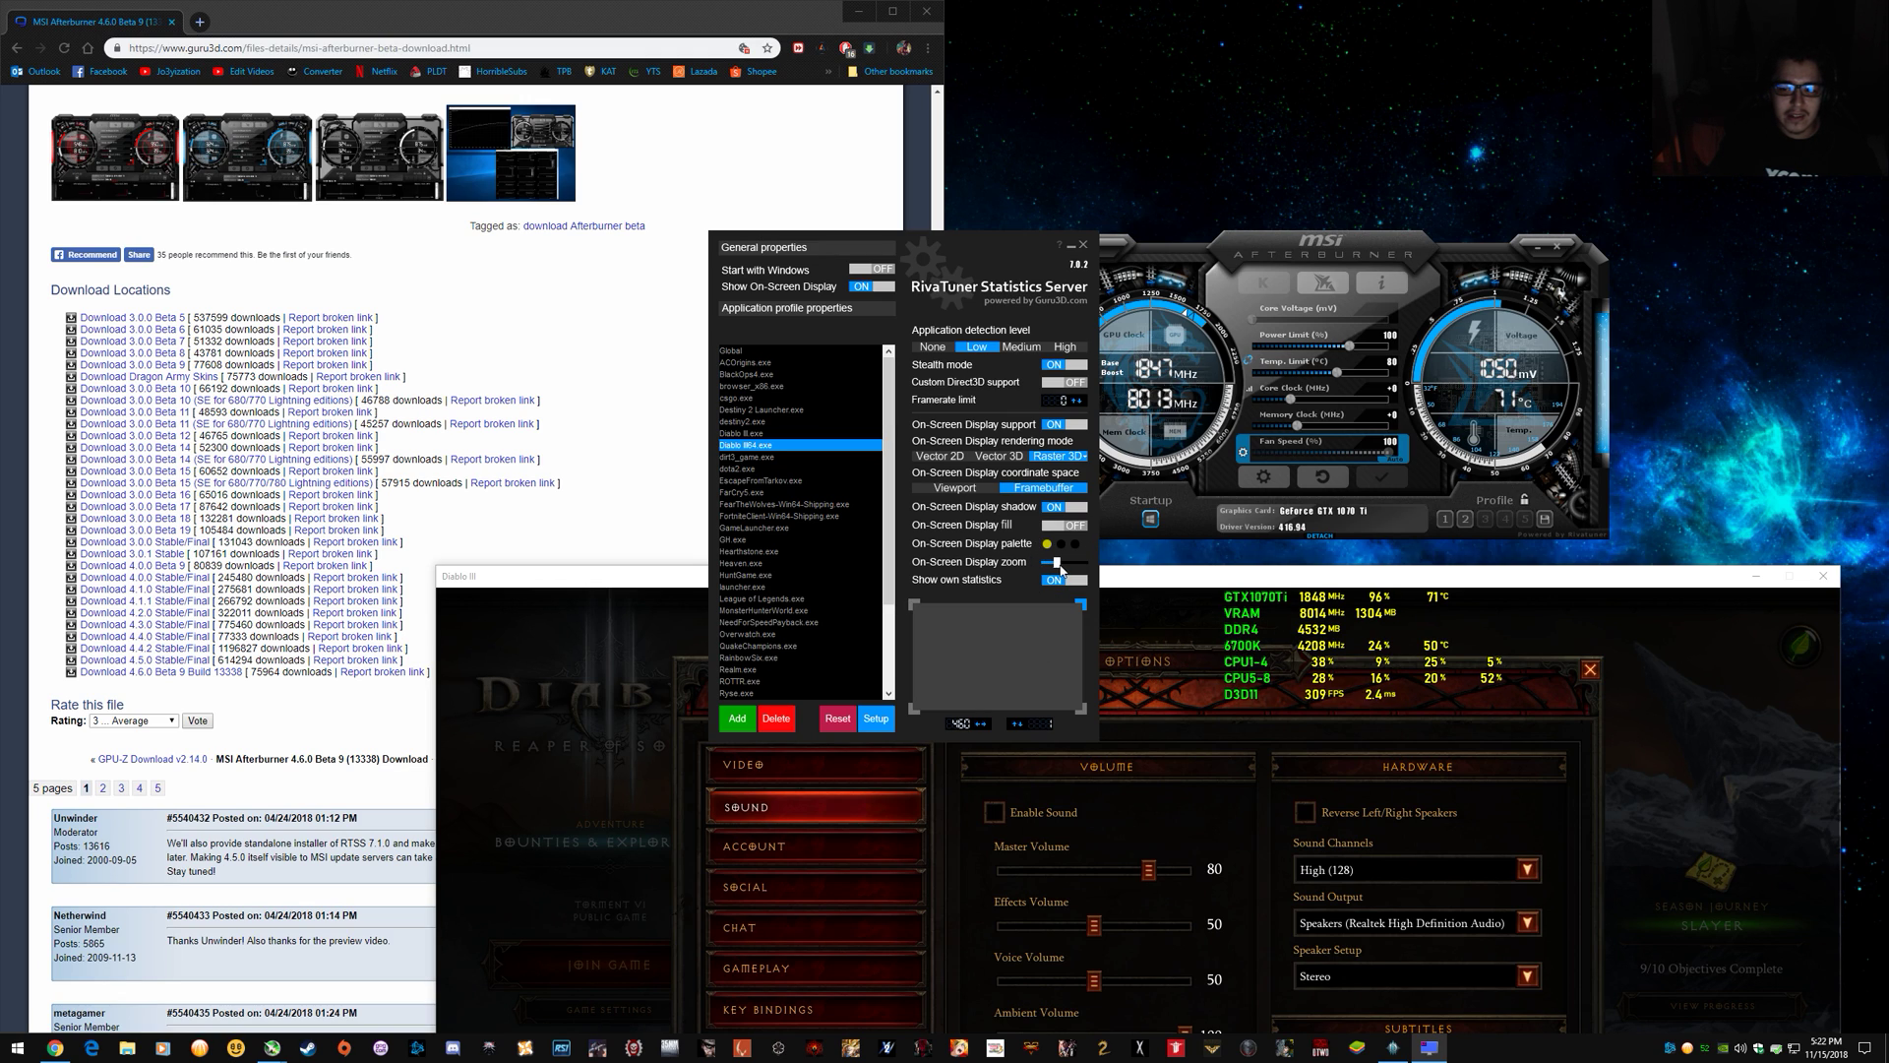
drag(1058, 564, 1031, 567)
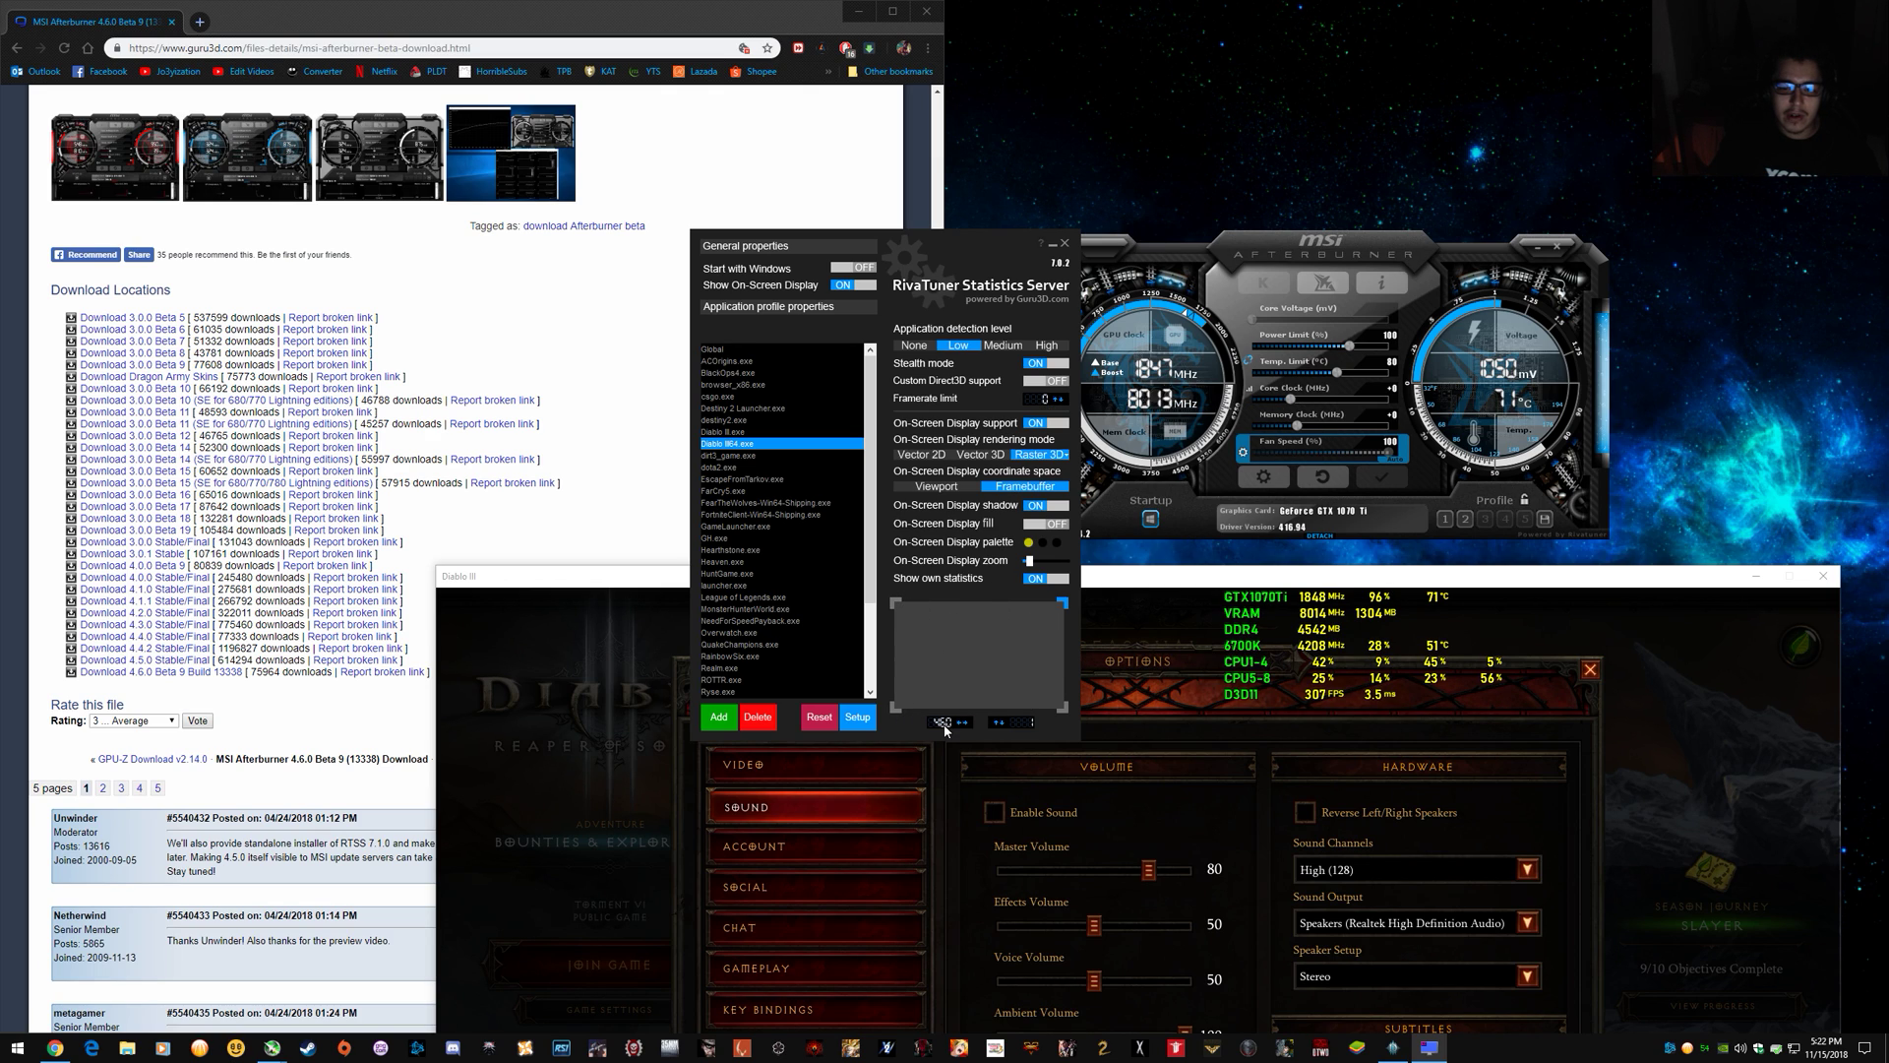
Anchor the overlay top-left, then top-right in the OSD position preview.
click(897, 603)
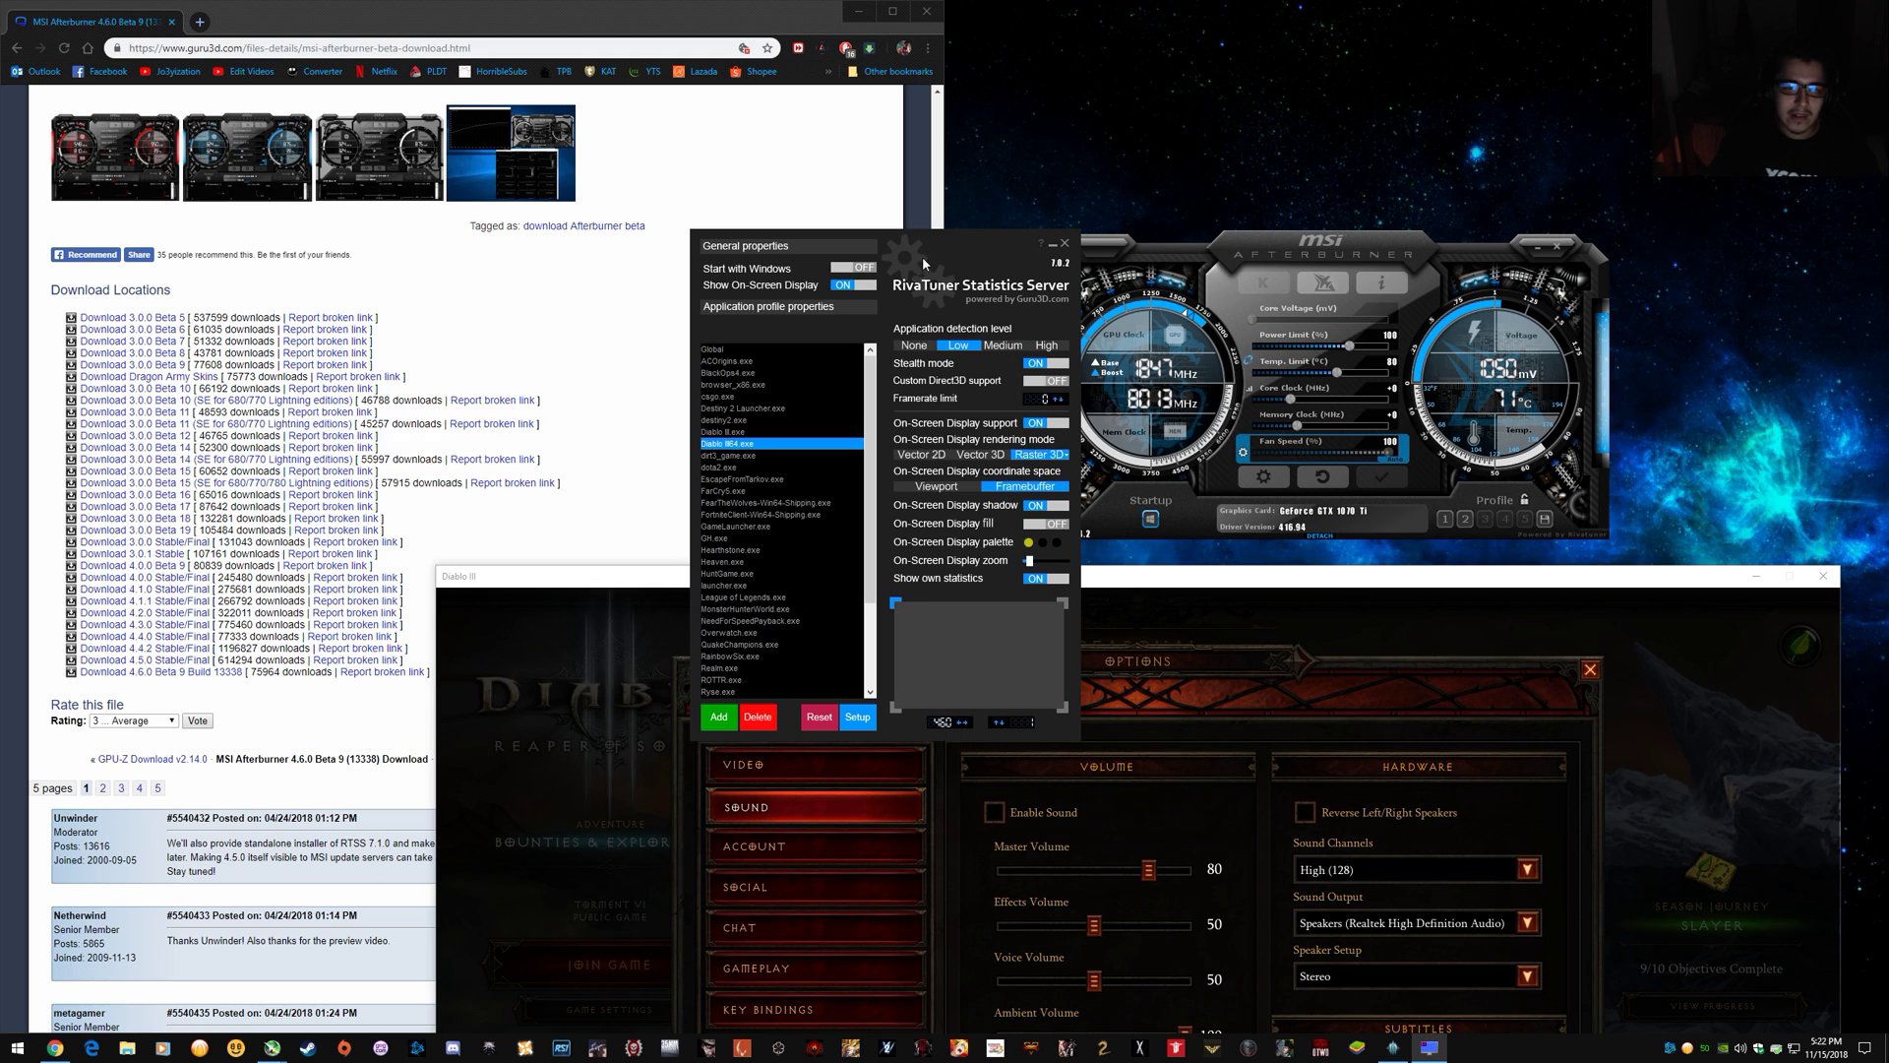
drag(923, 256, 1003, 36)
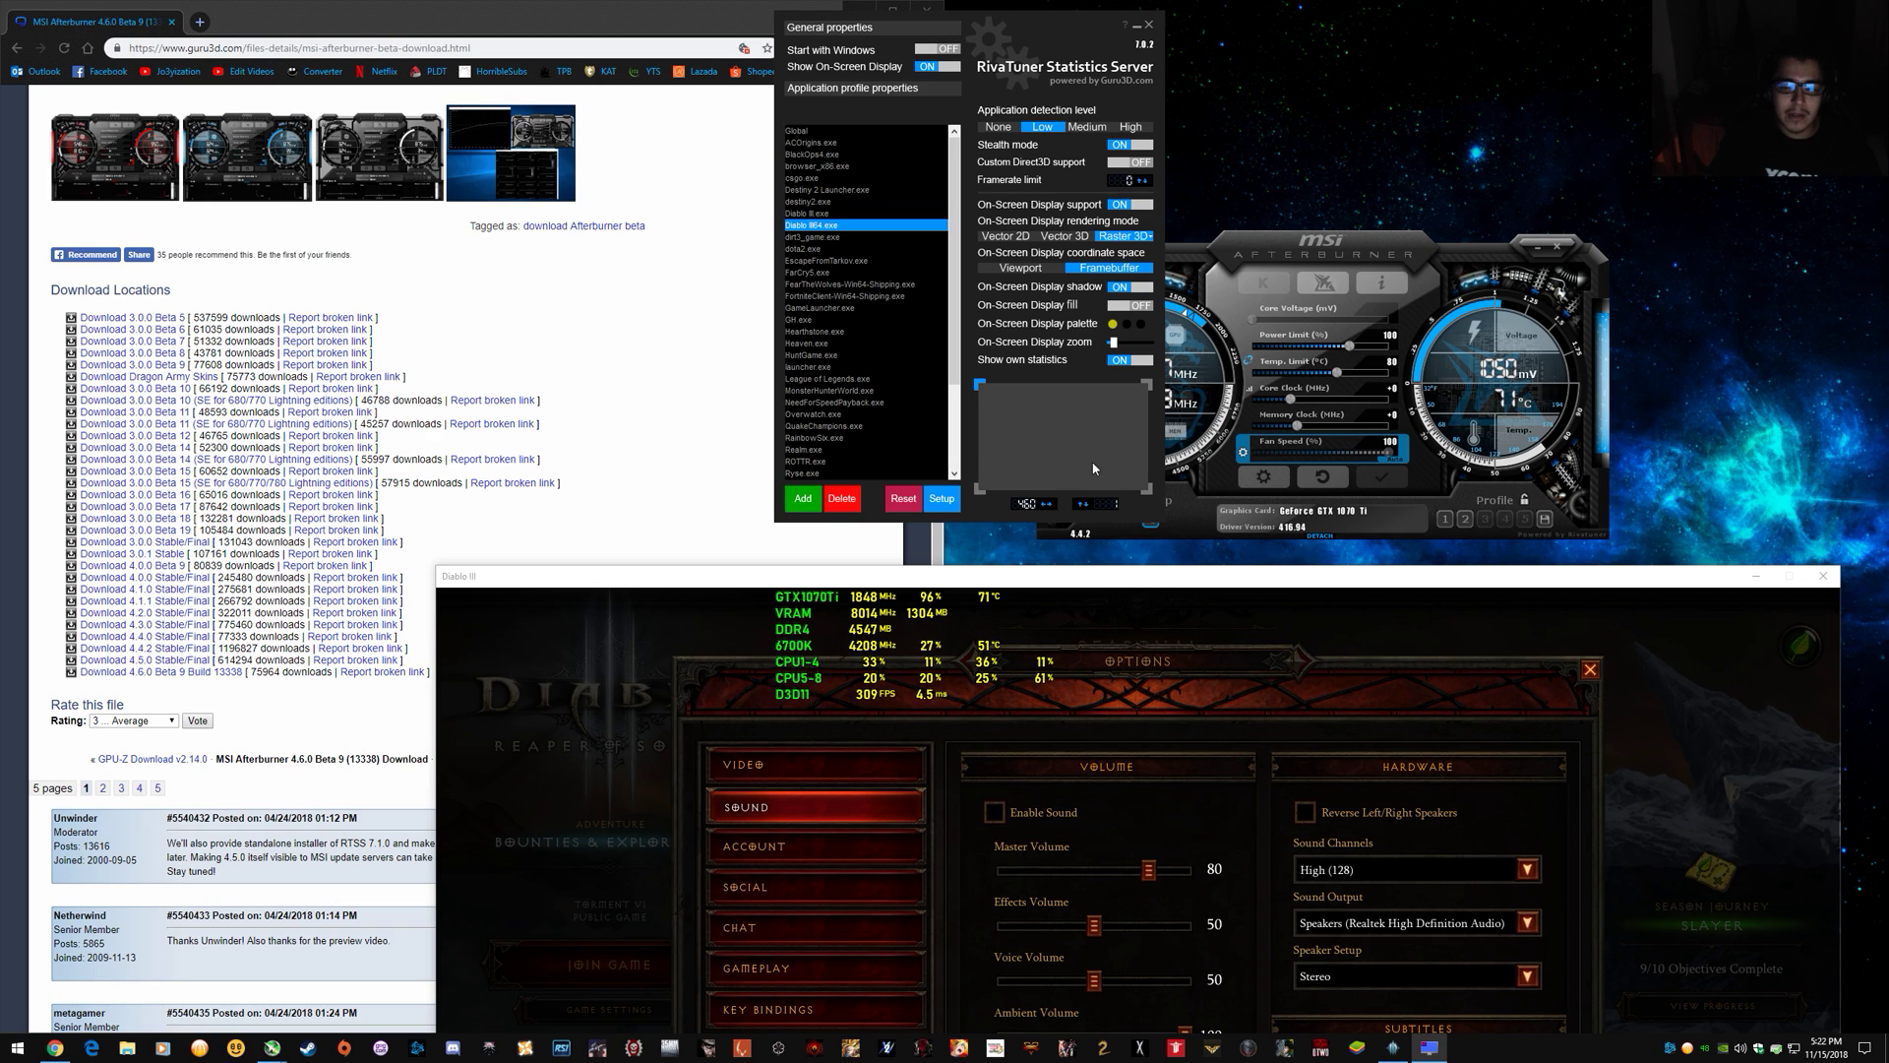
click(1148, 388)
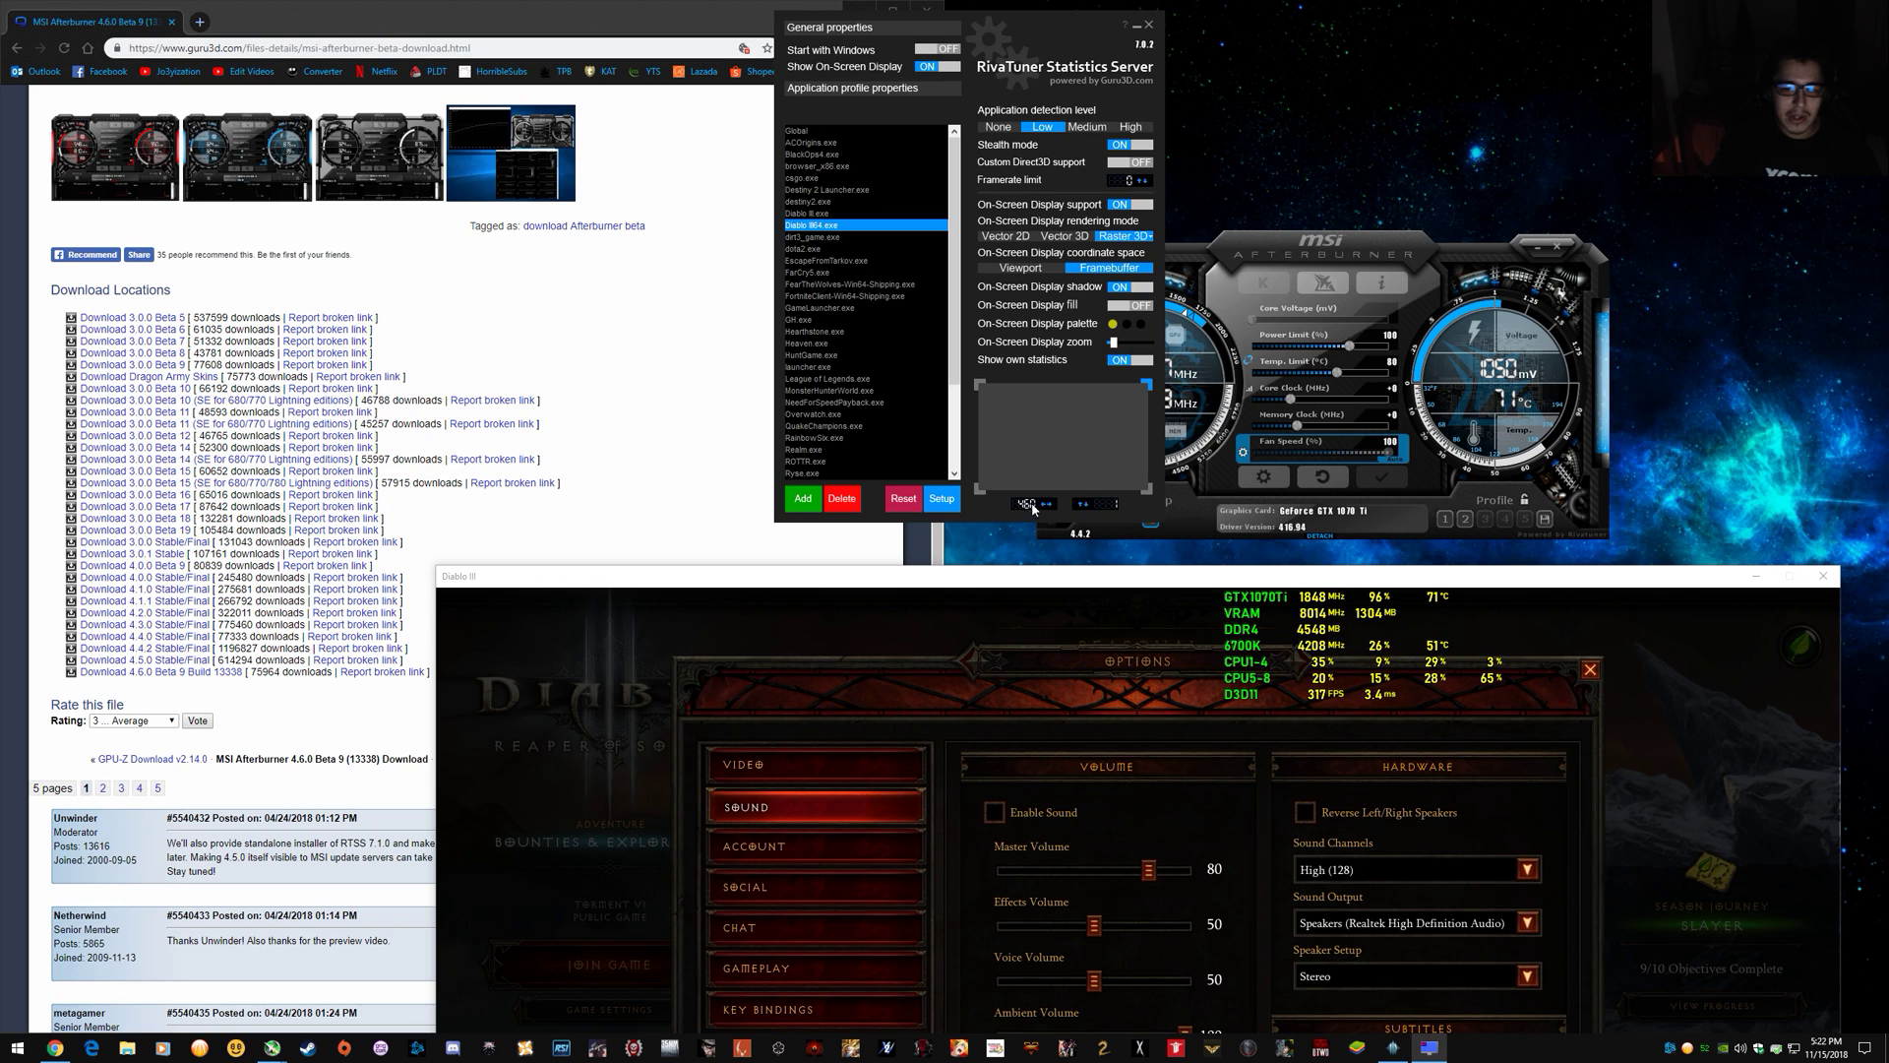
Raise the overlay's Y offset so it sits slightly lower, then bring Diablo III forward.
mouse_move(1029, 508)
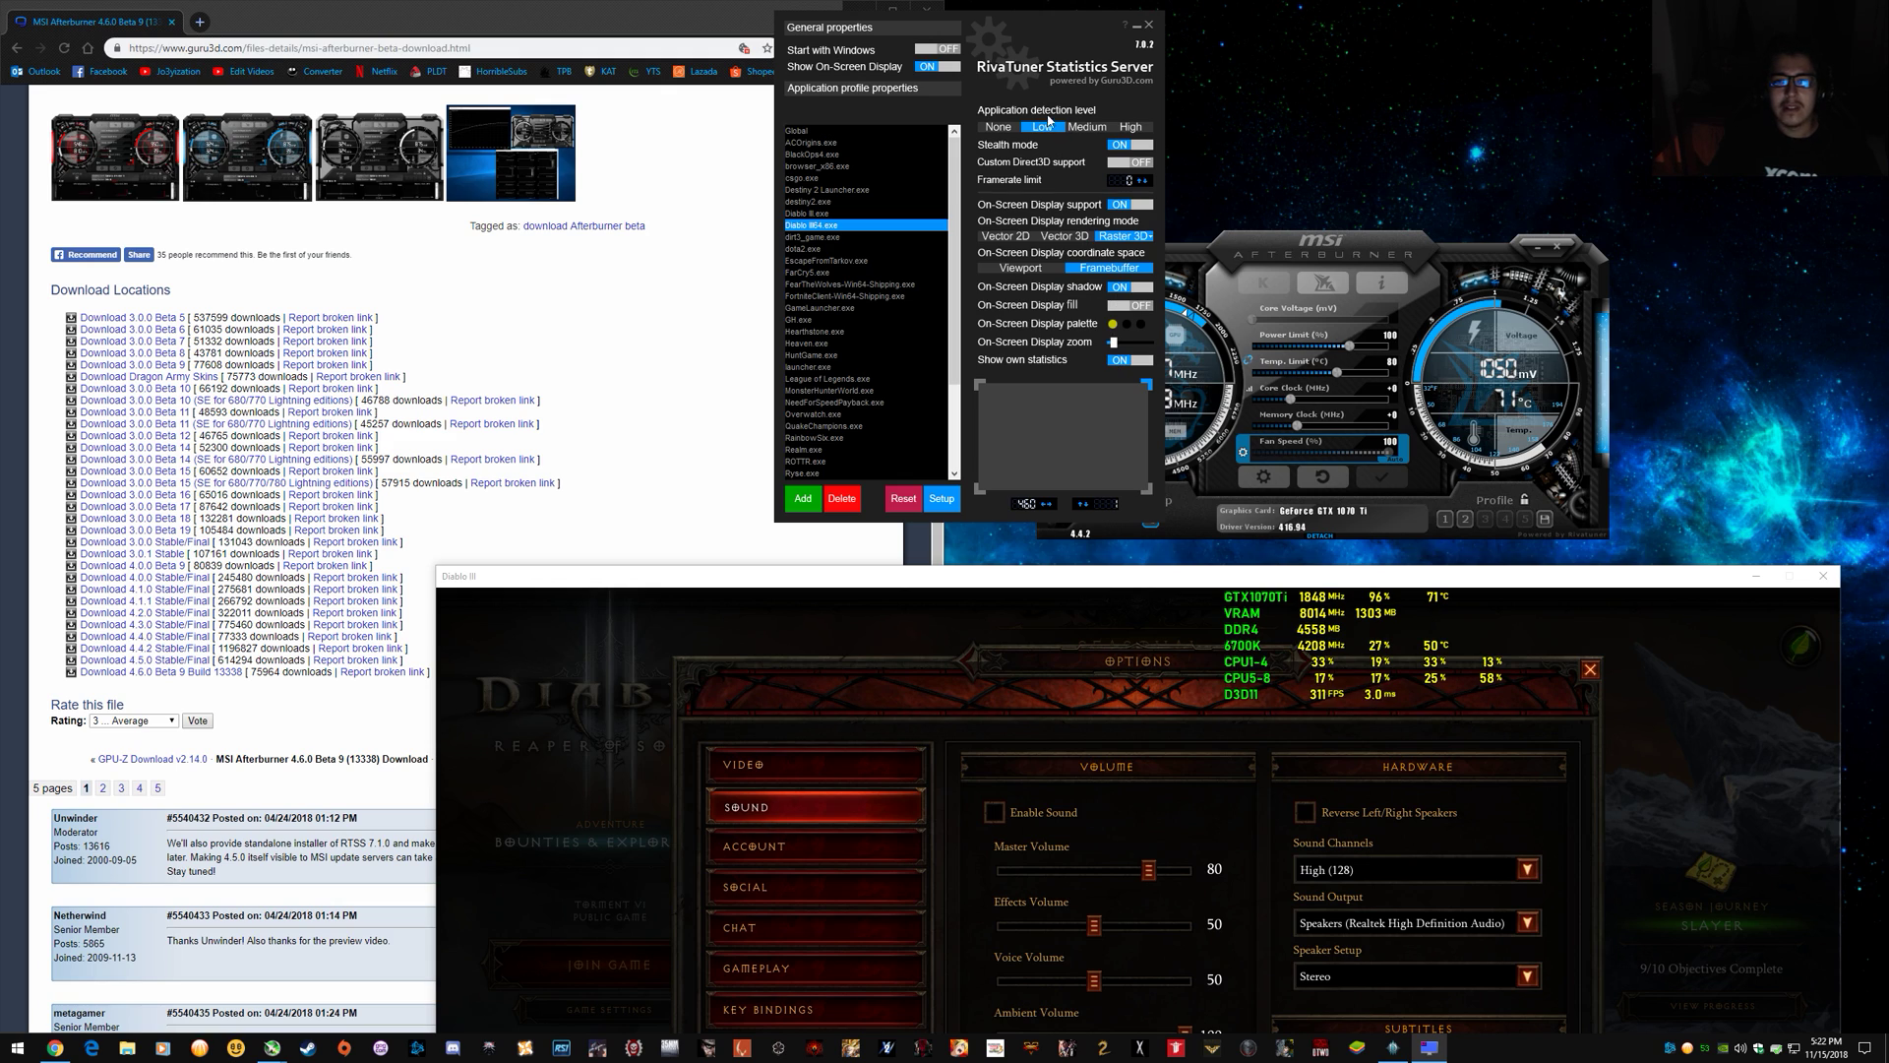
drag(1053, 26, 1076, 79)
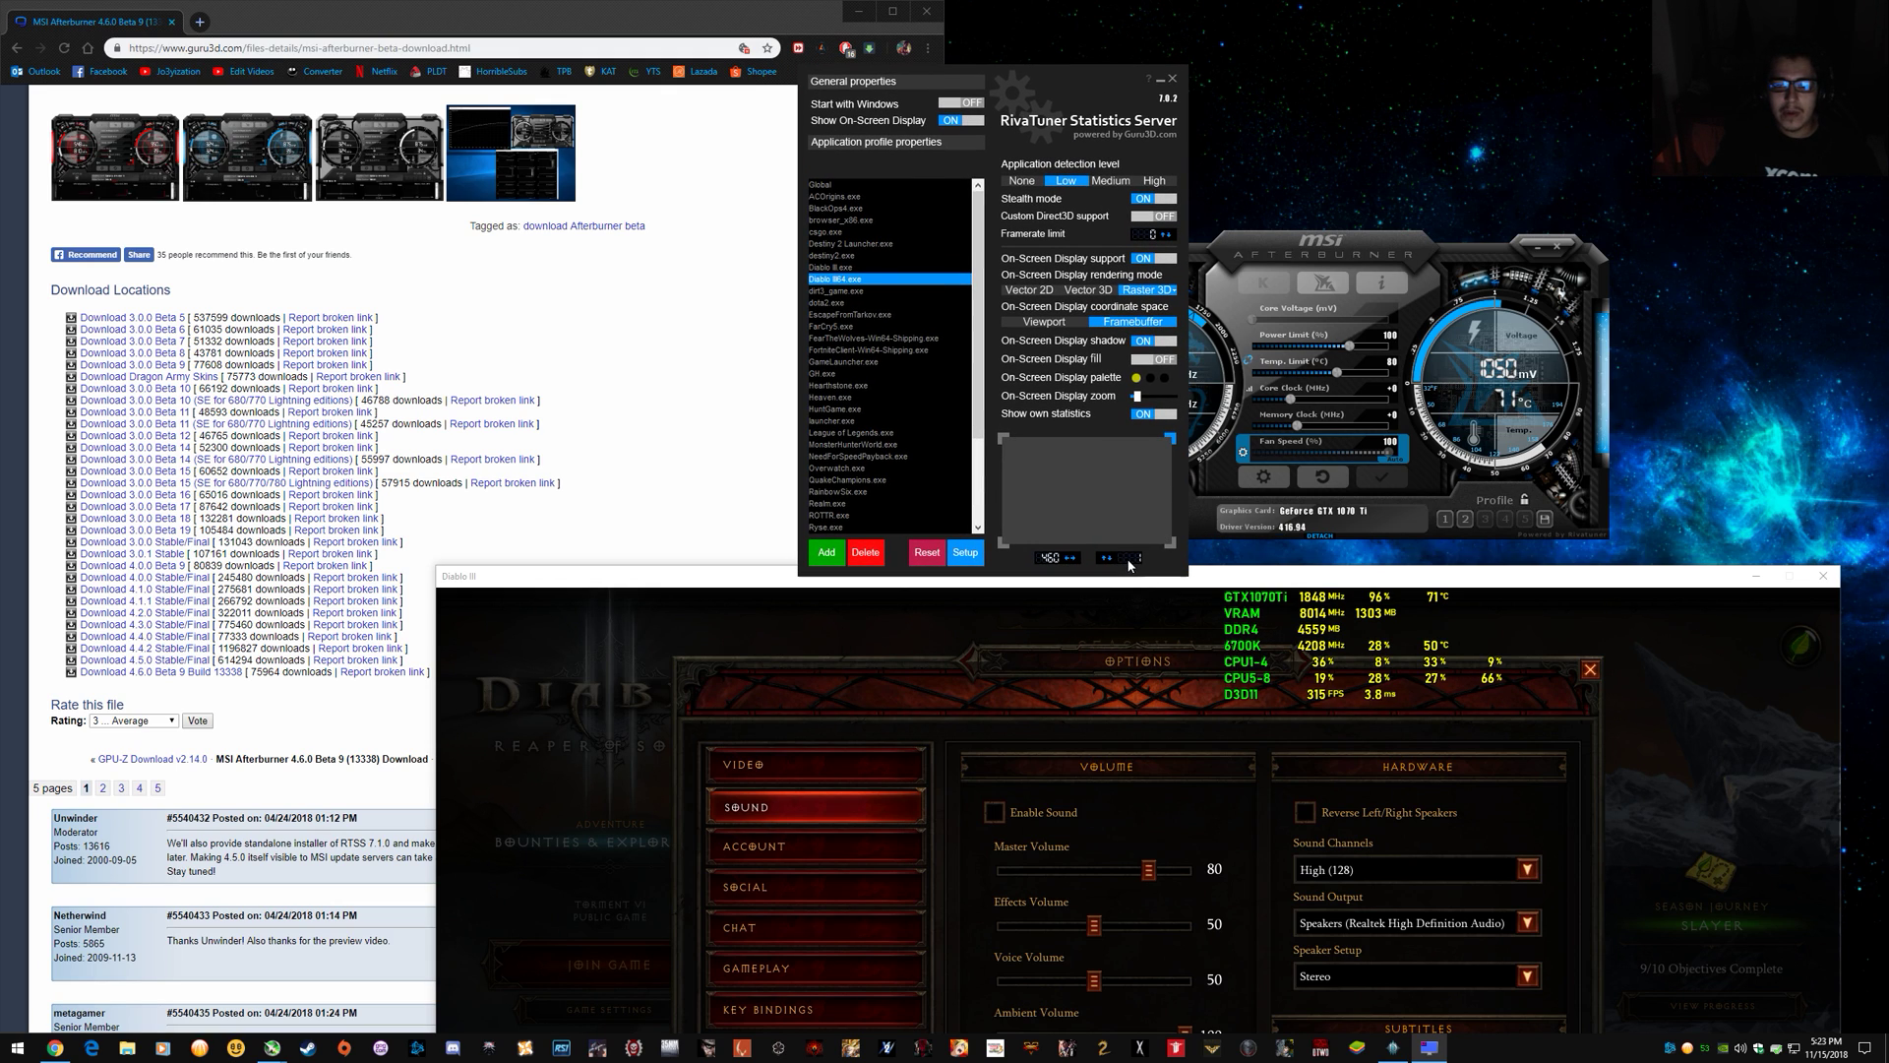
drag(1104, 563, 1112, 564)
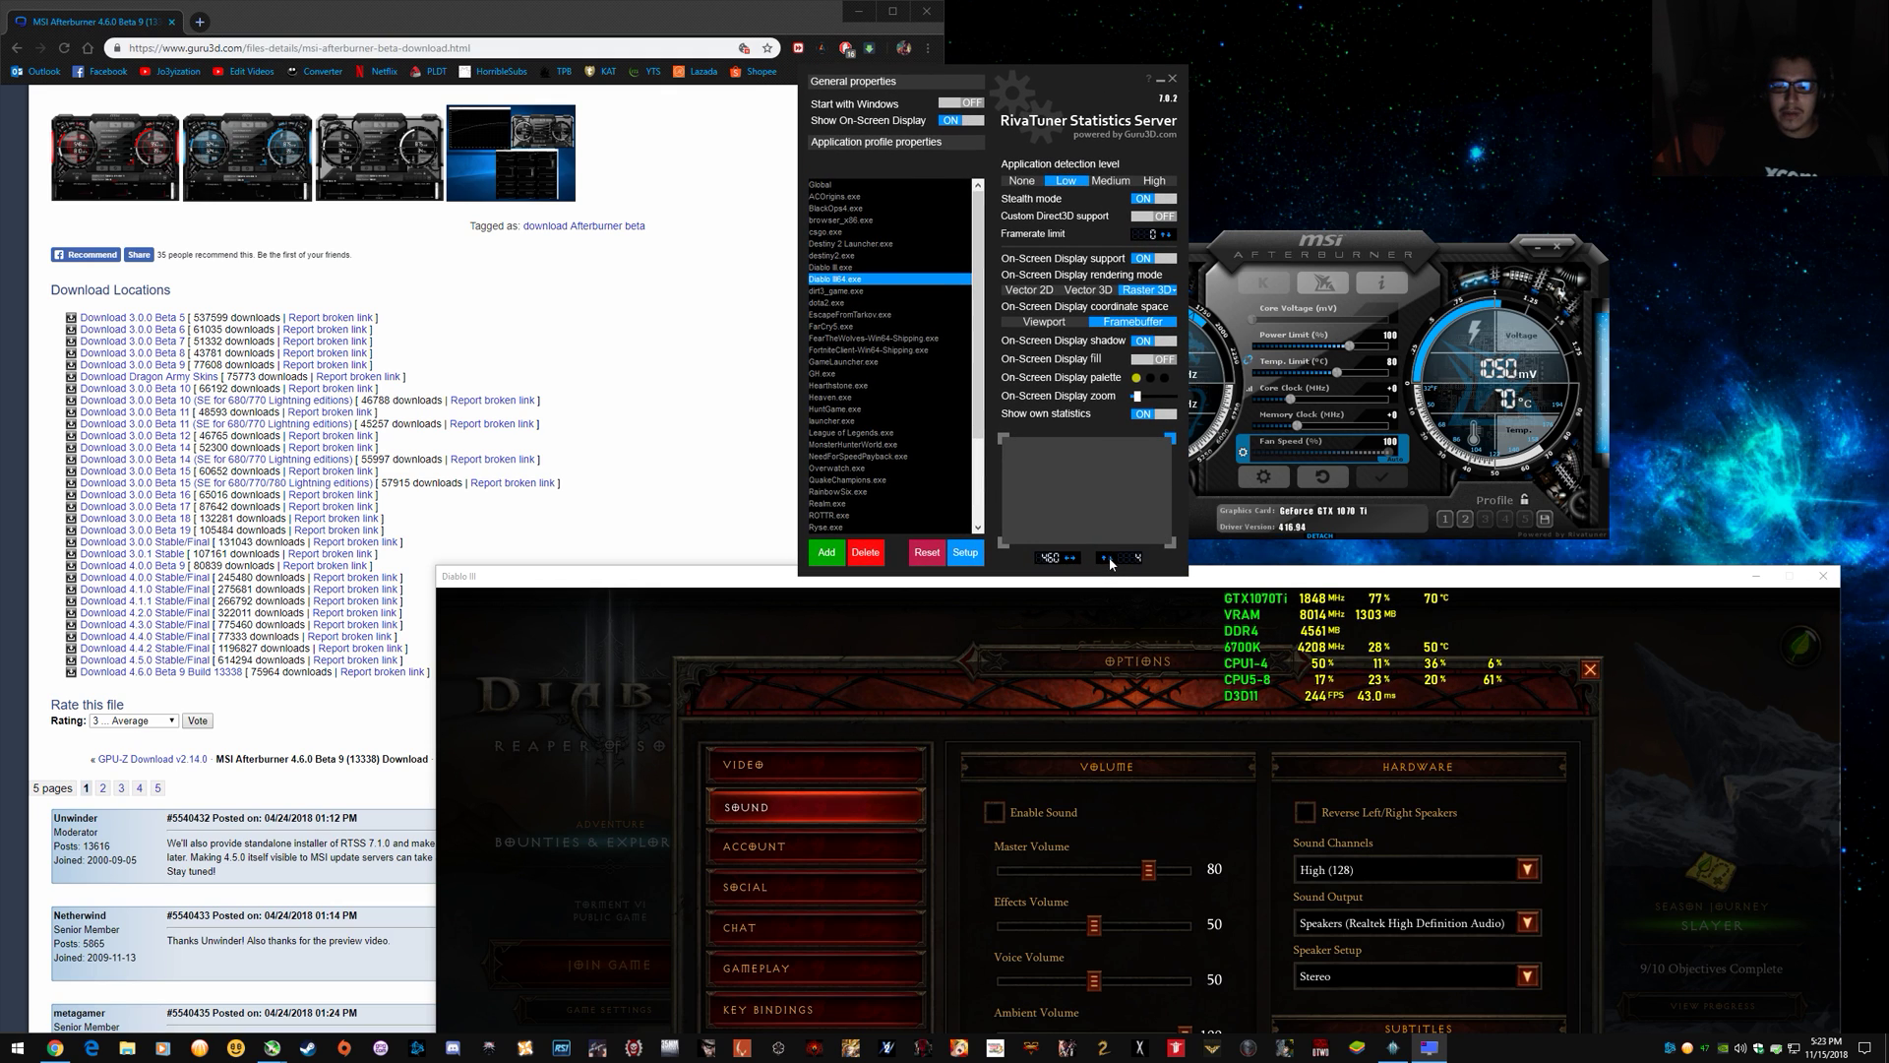
click(1111, 563)
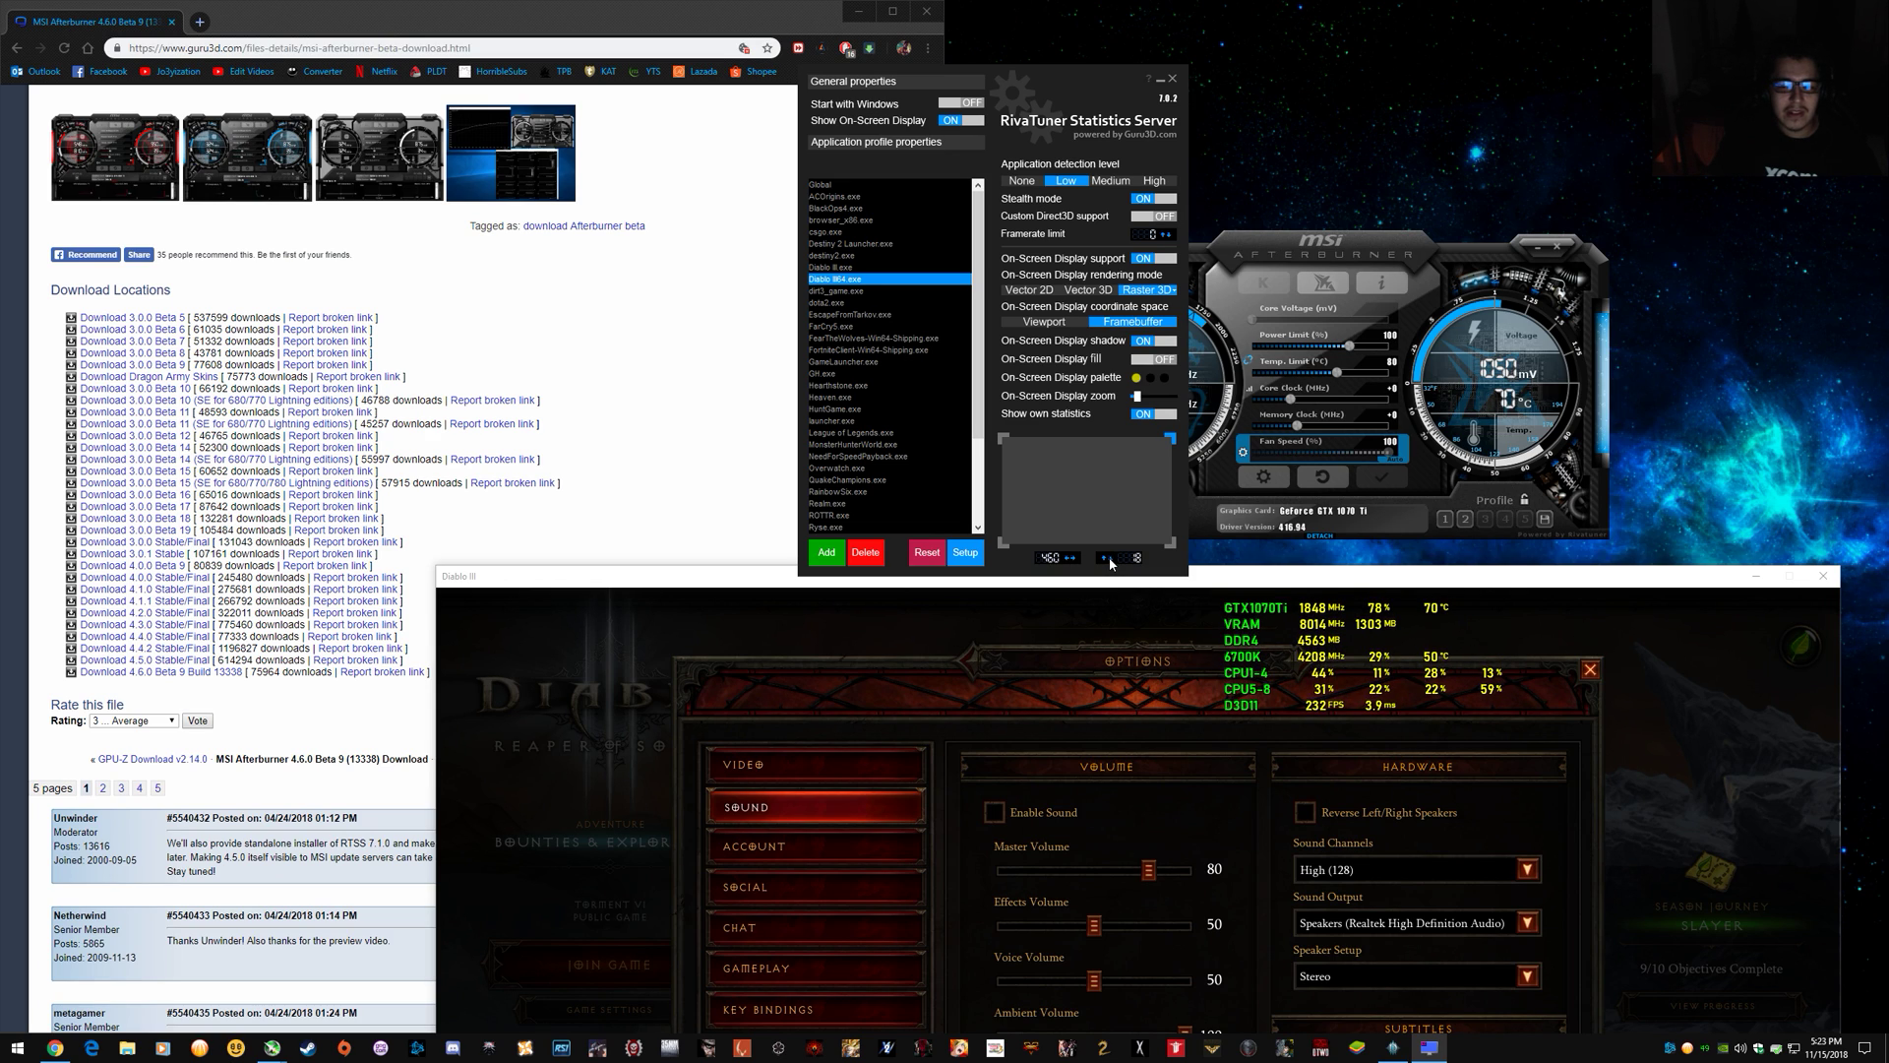
mouse_move(1111, 563)
mouse_down()
mouse_move(1143, 559)
mouse_move(1082, 566)
mouse_up()
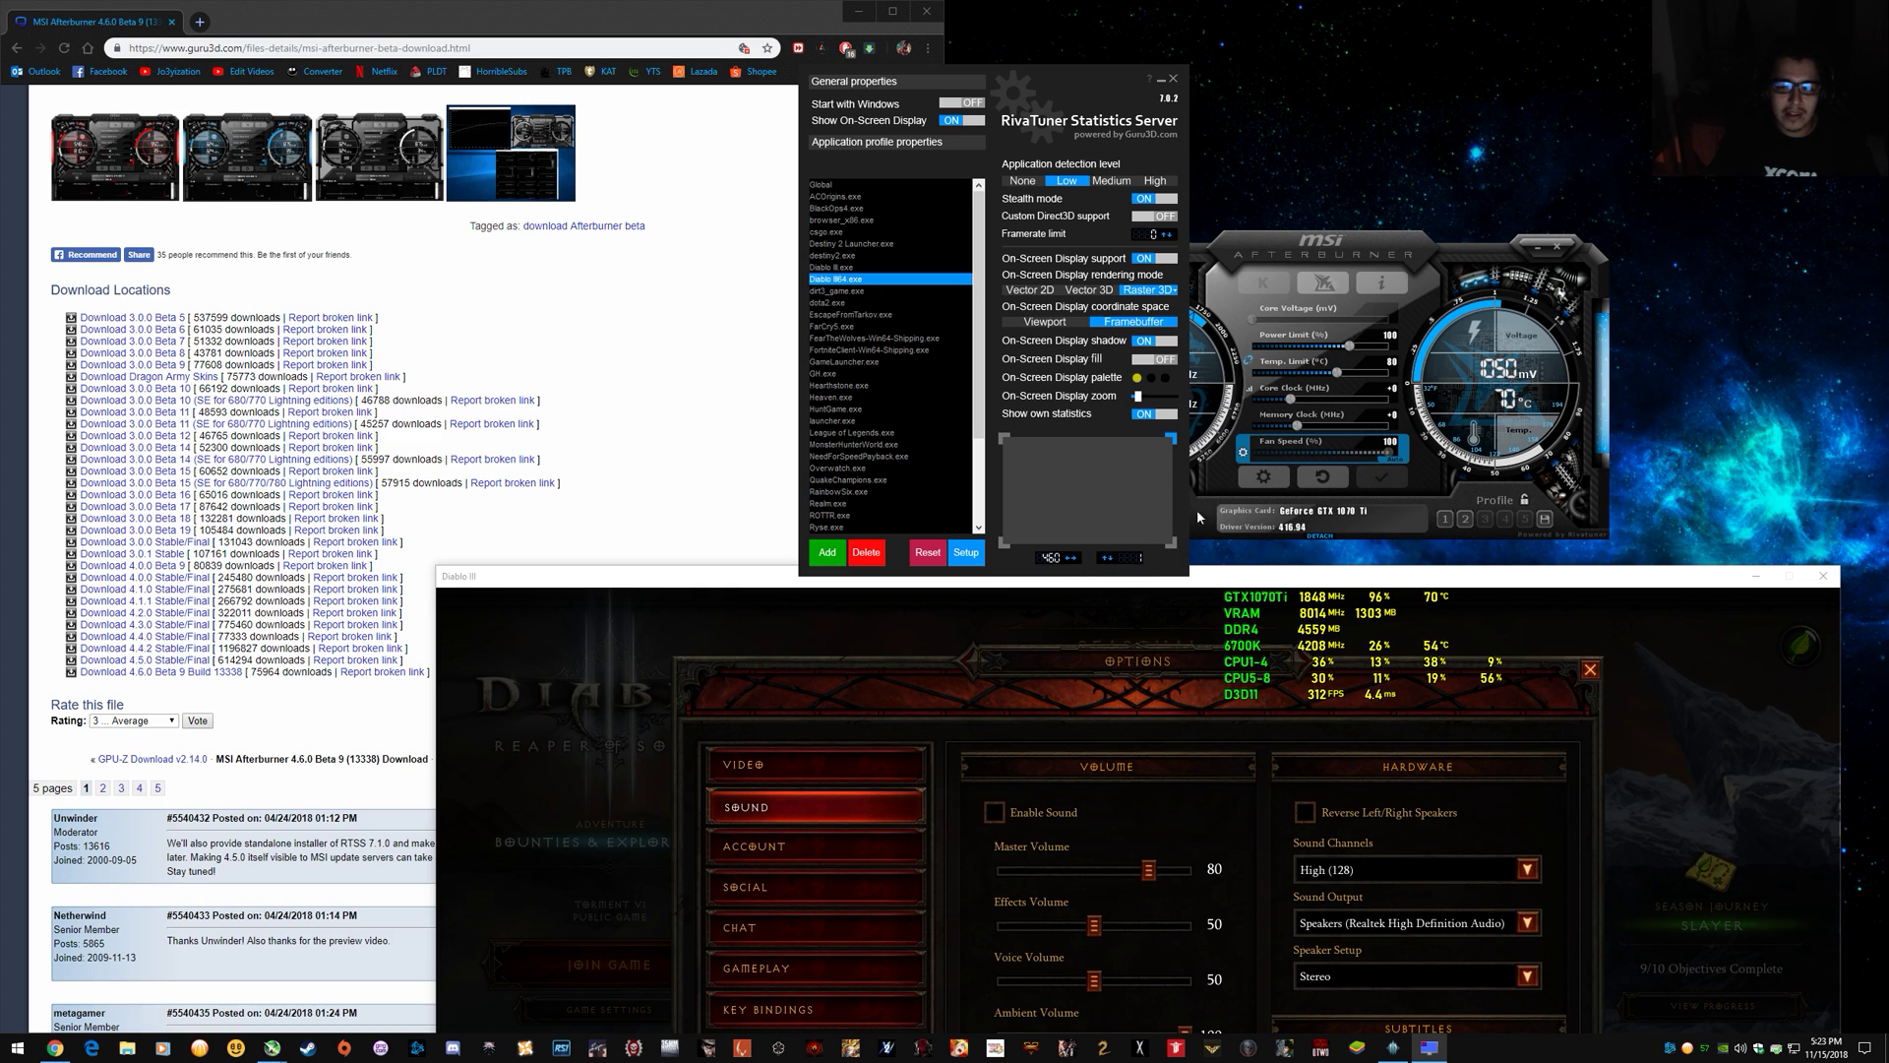
drag(1356, 586, 1361, 582)
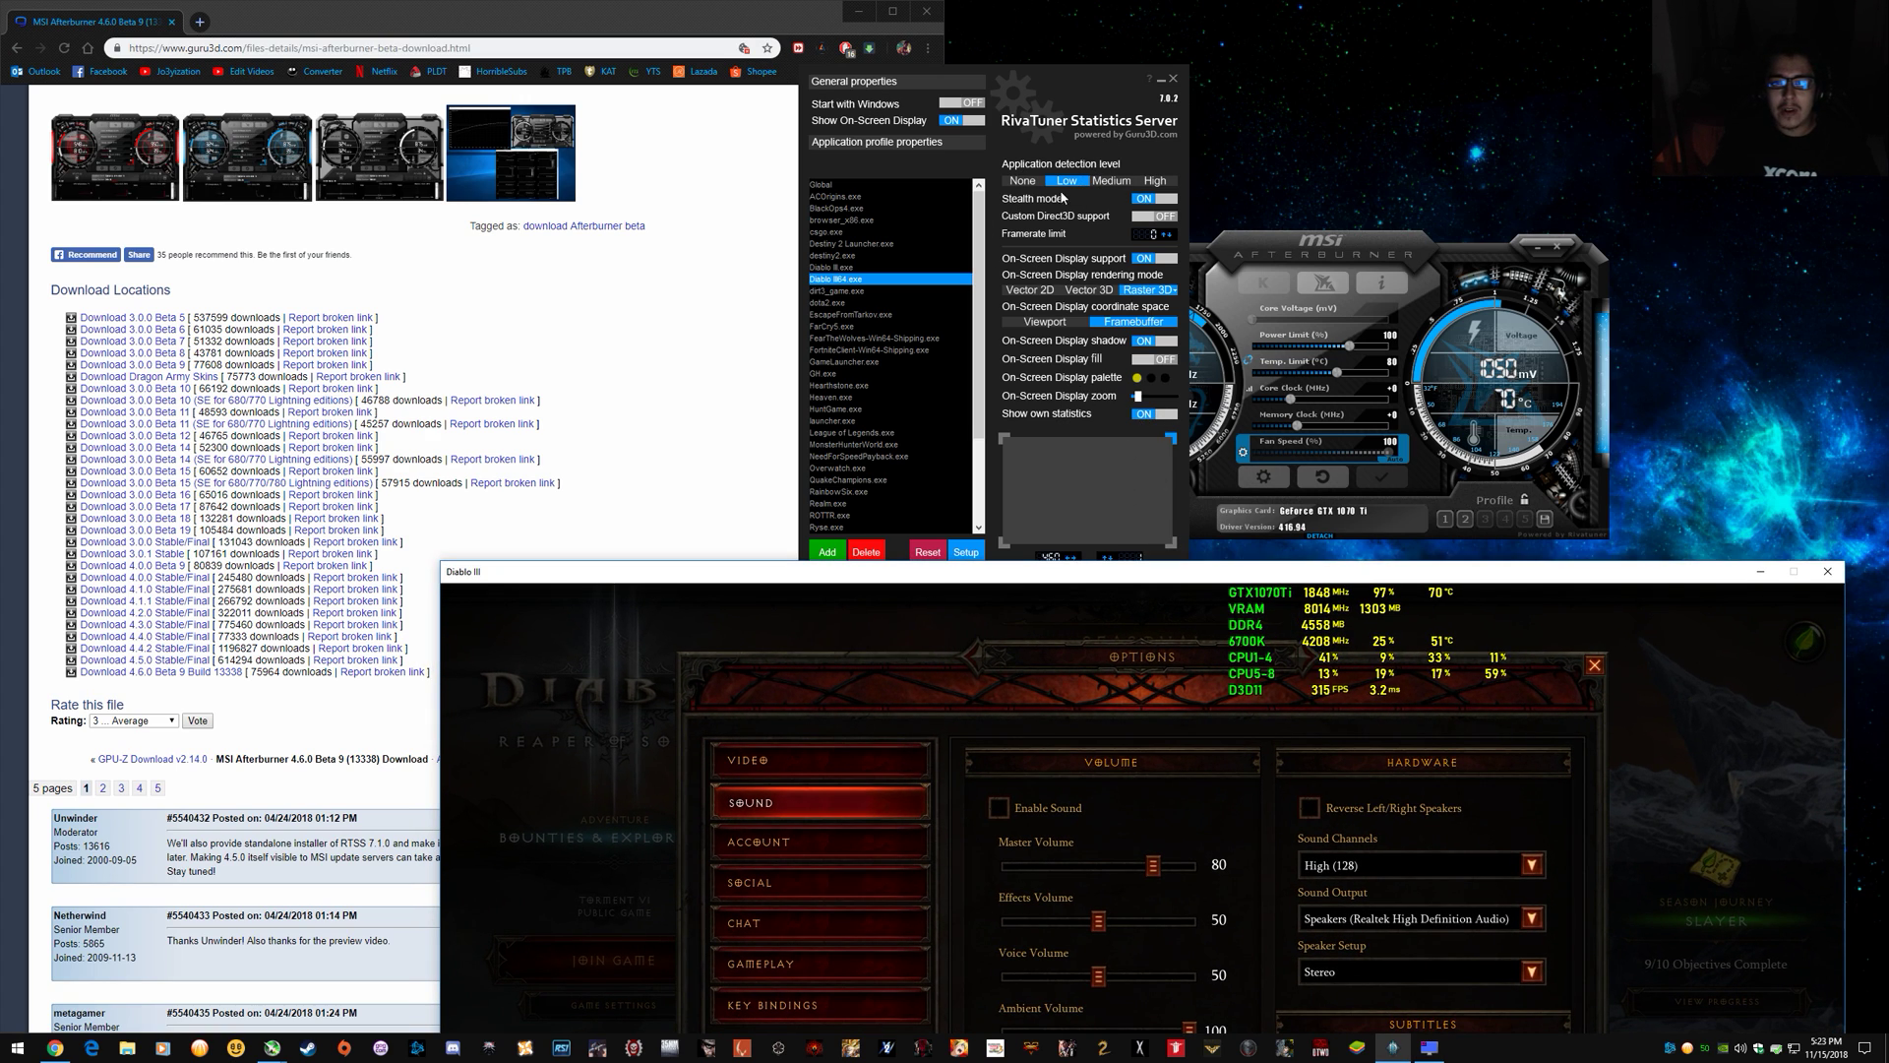
Set the overlay font to Cambria Bold, then try Vector 3D and Vector 2D before returning to Raster 3D.
click(1153, 290)
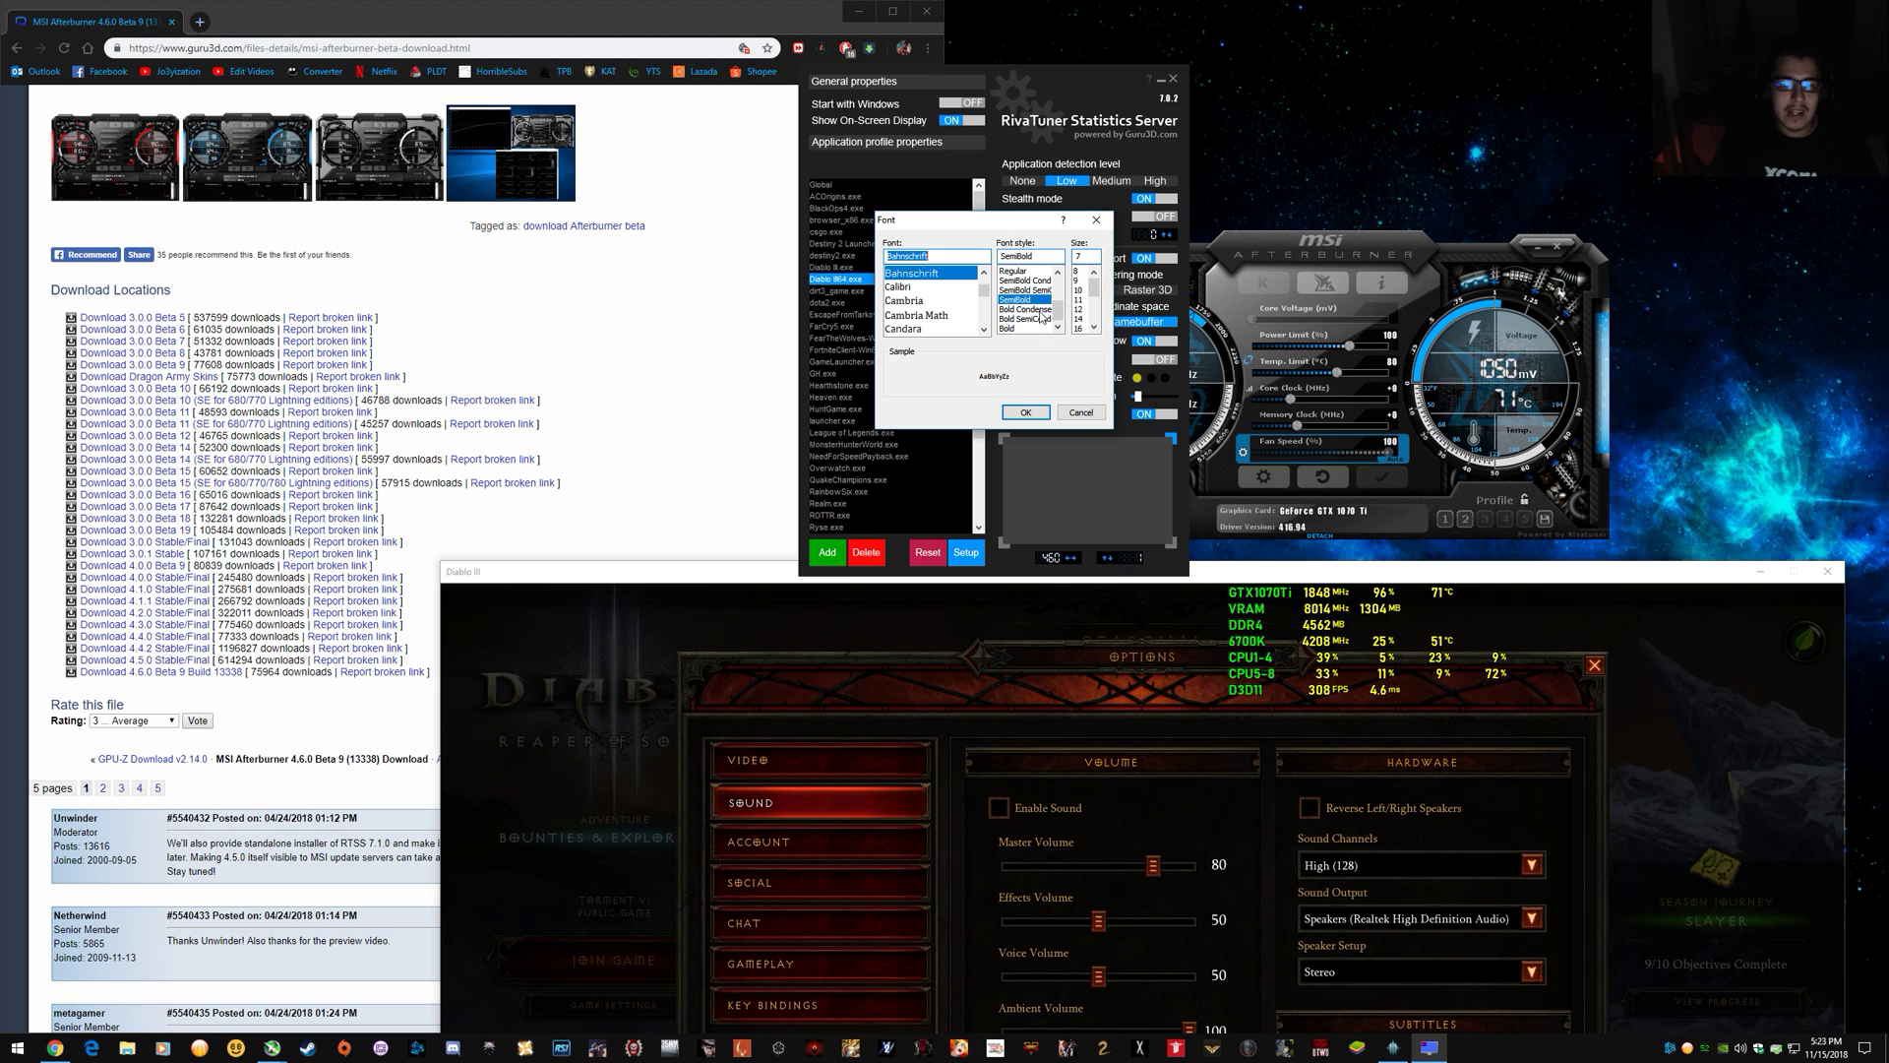
click(912, 301)
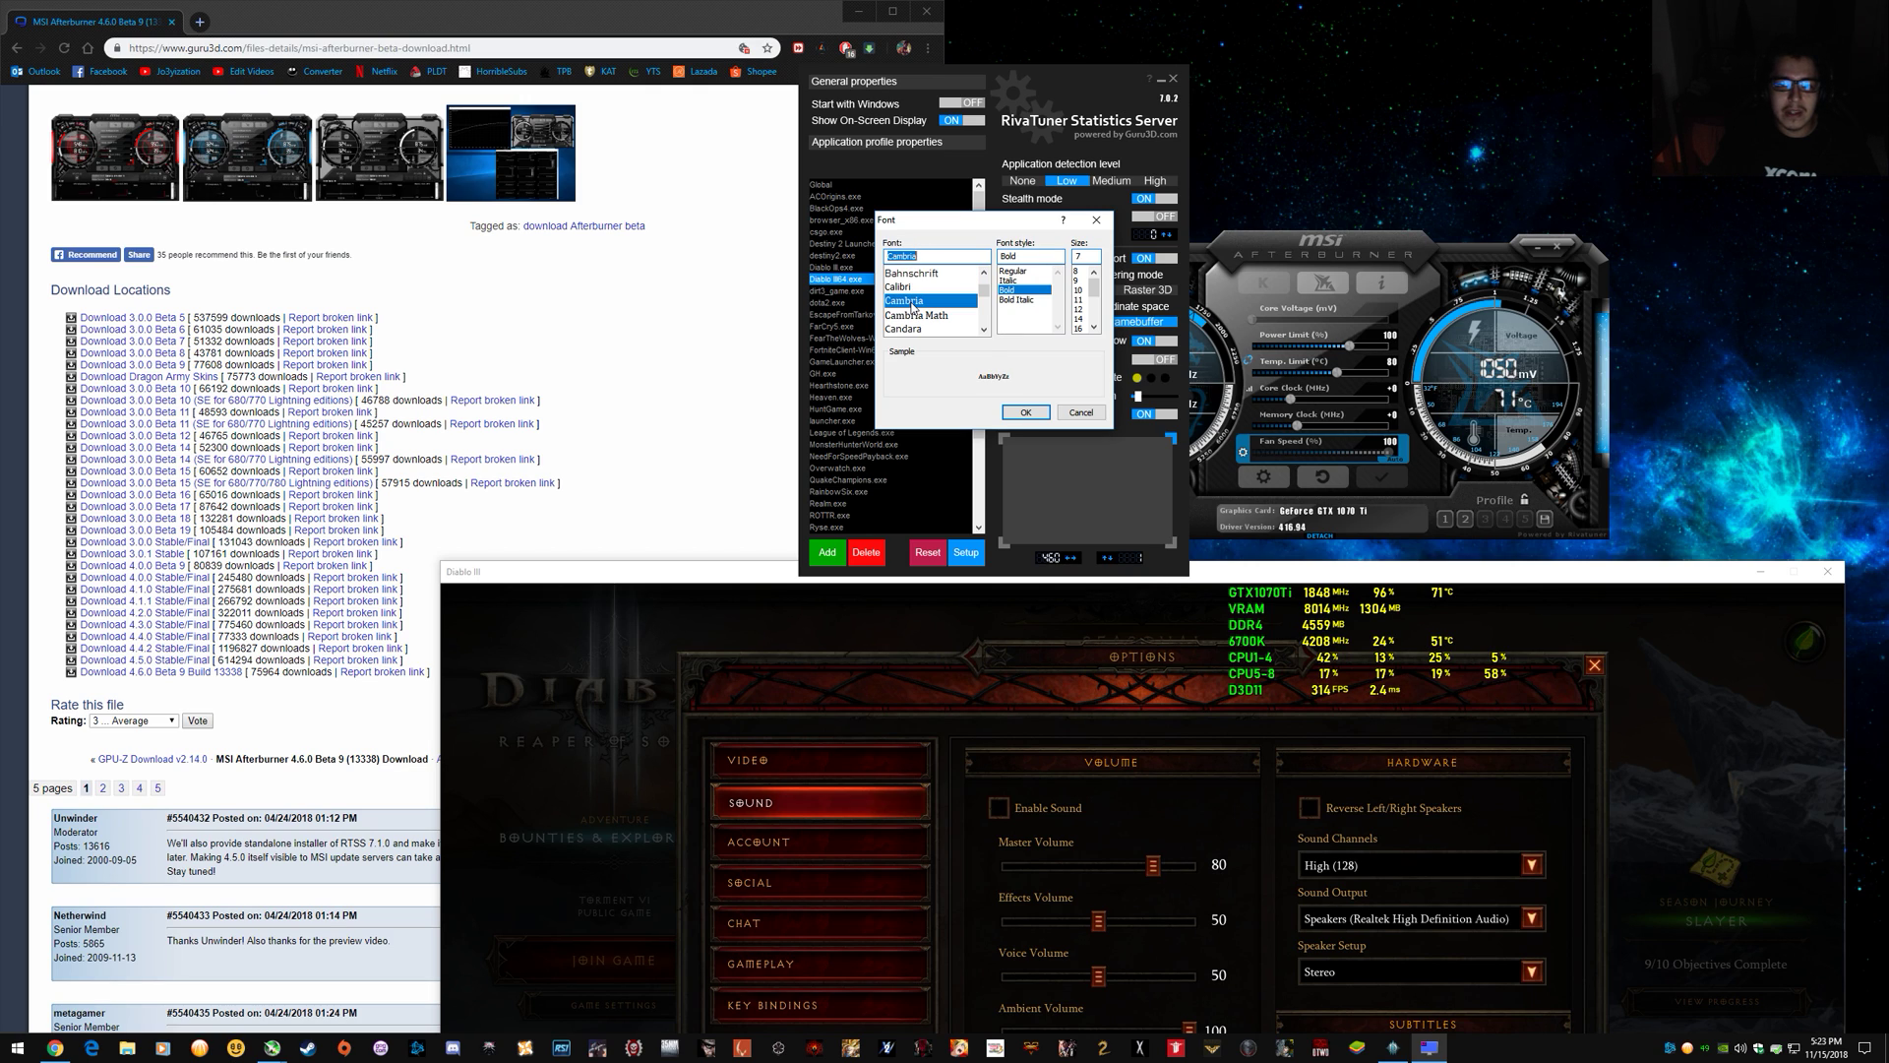
click(1025, 413)
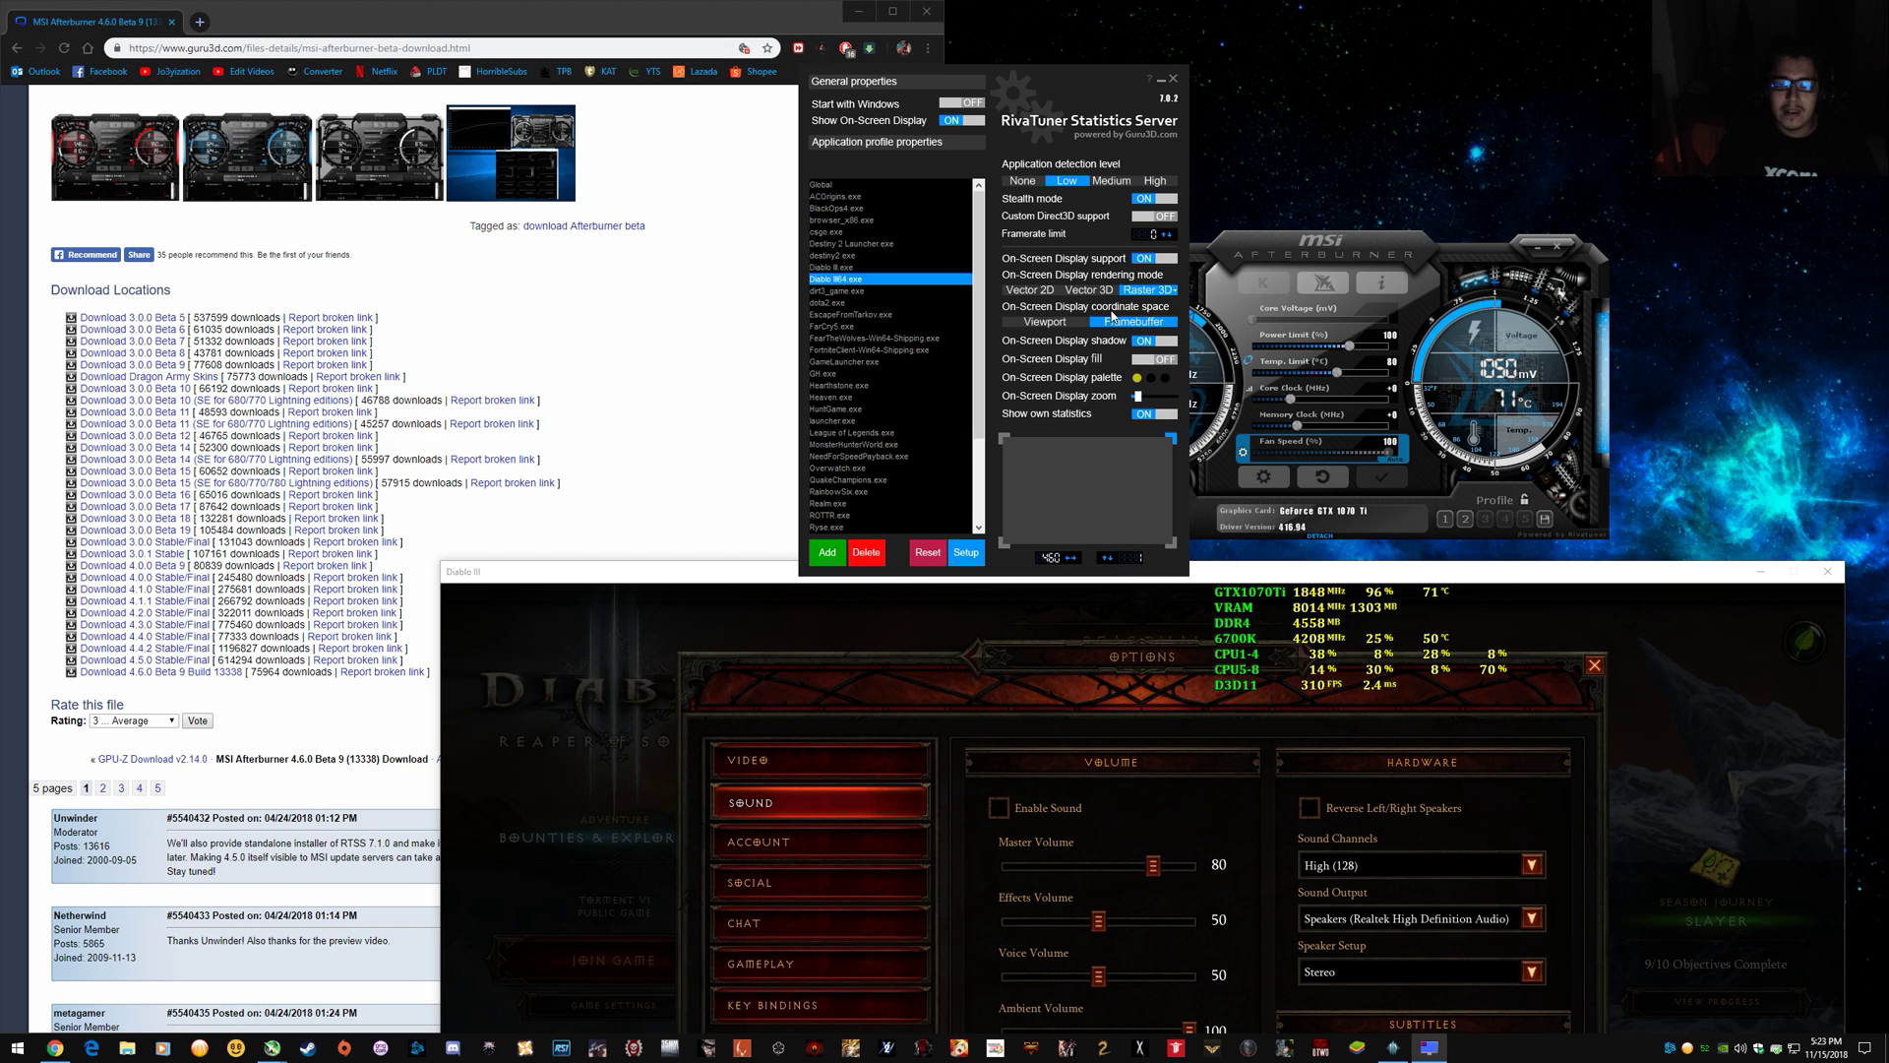
click(1083, 291)
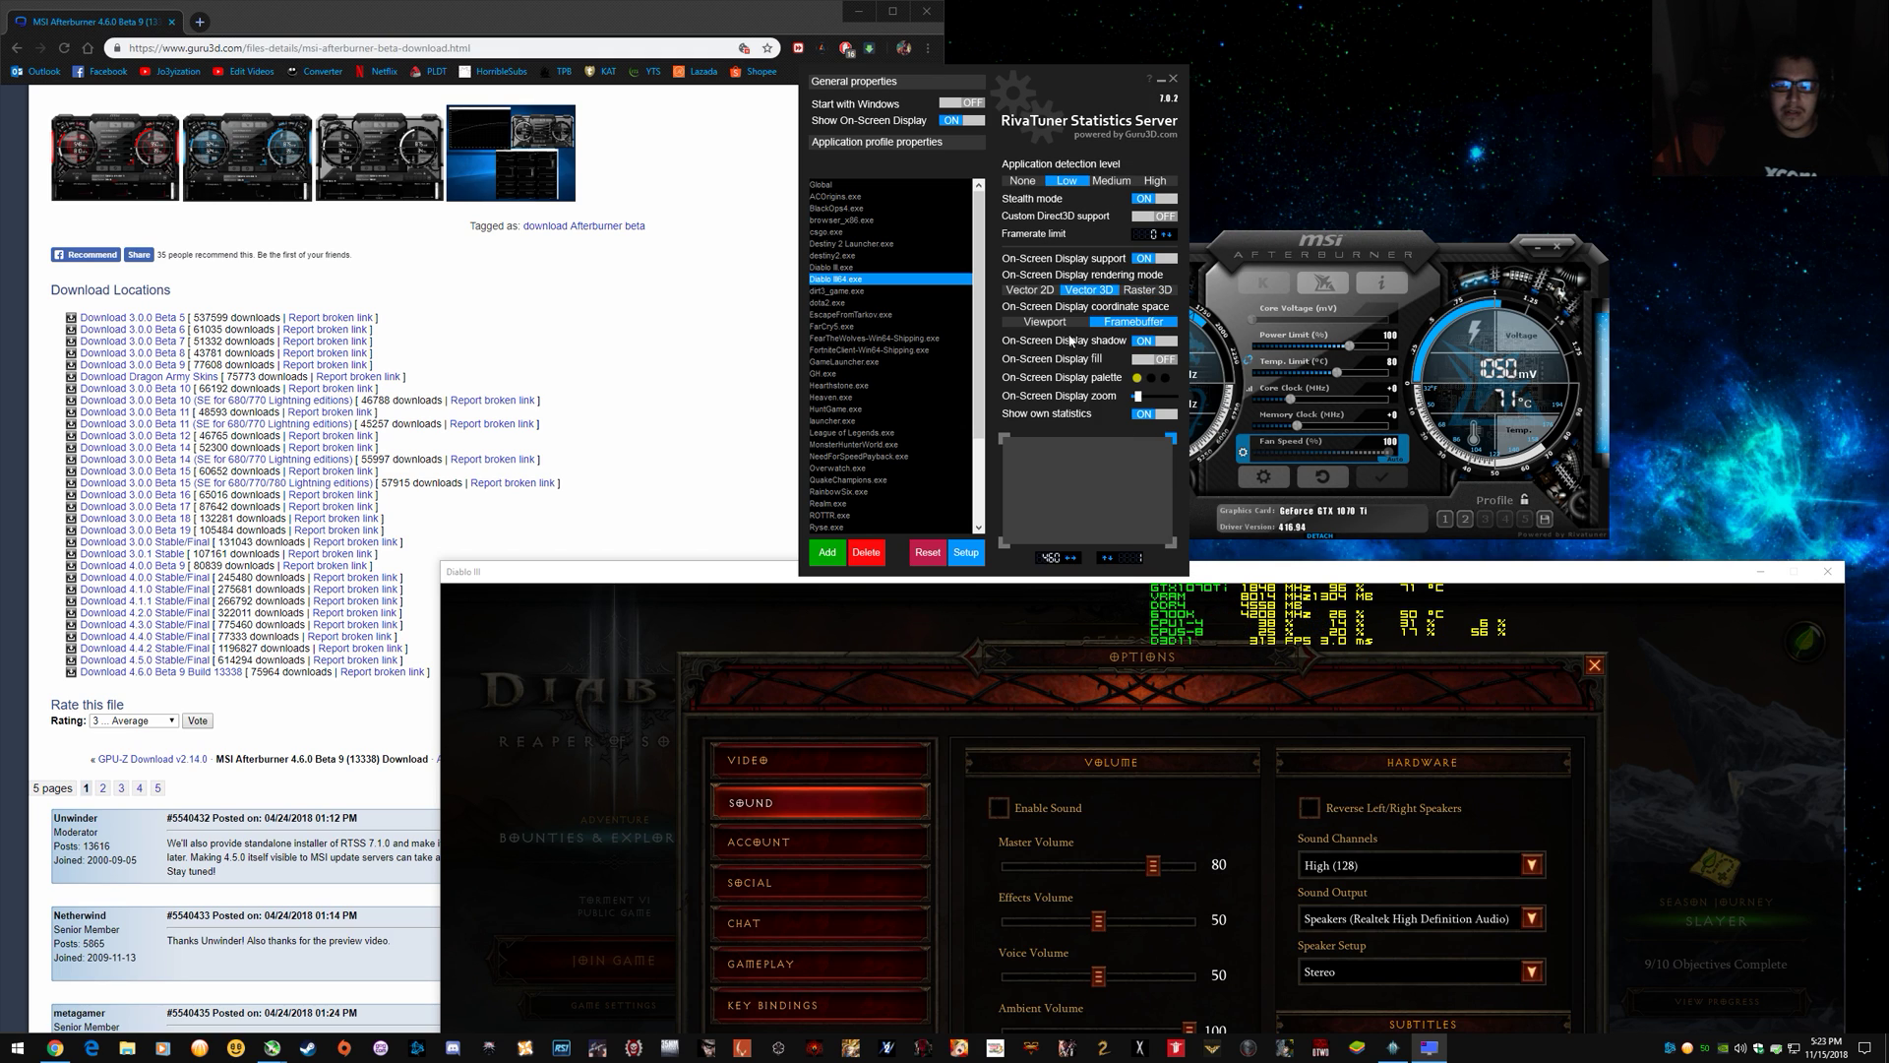
click(1028, 290)
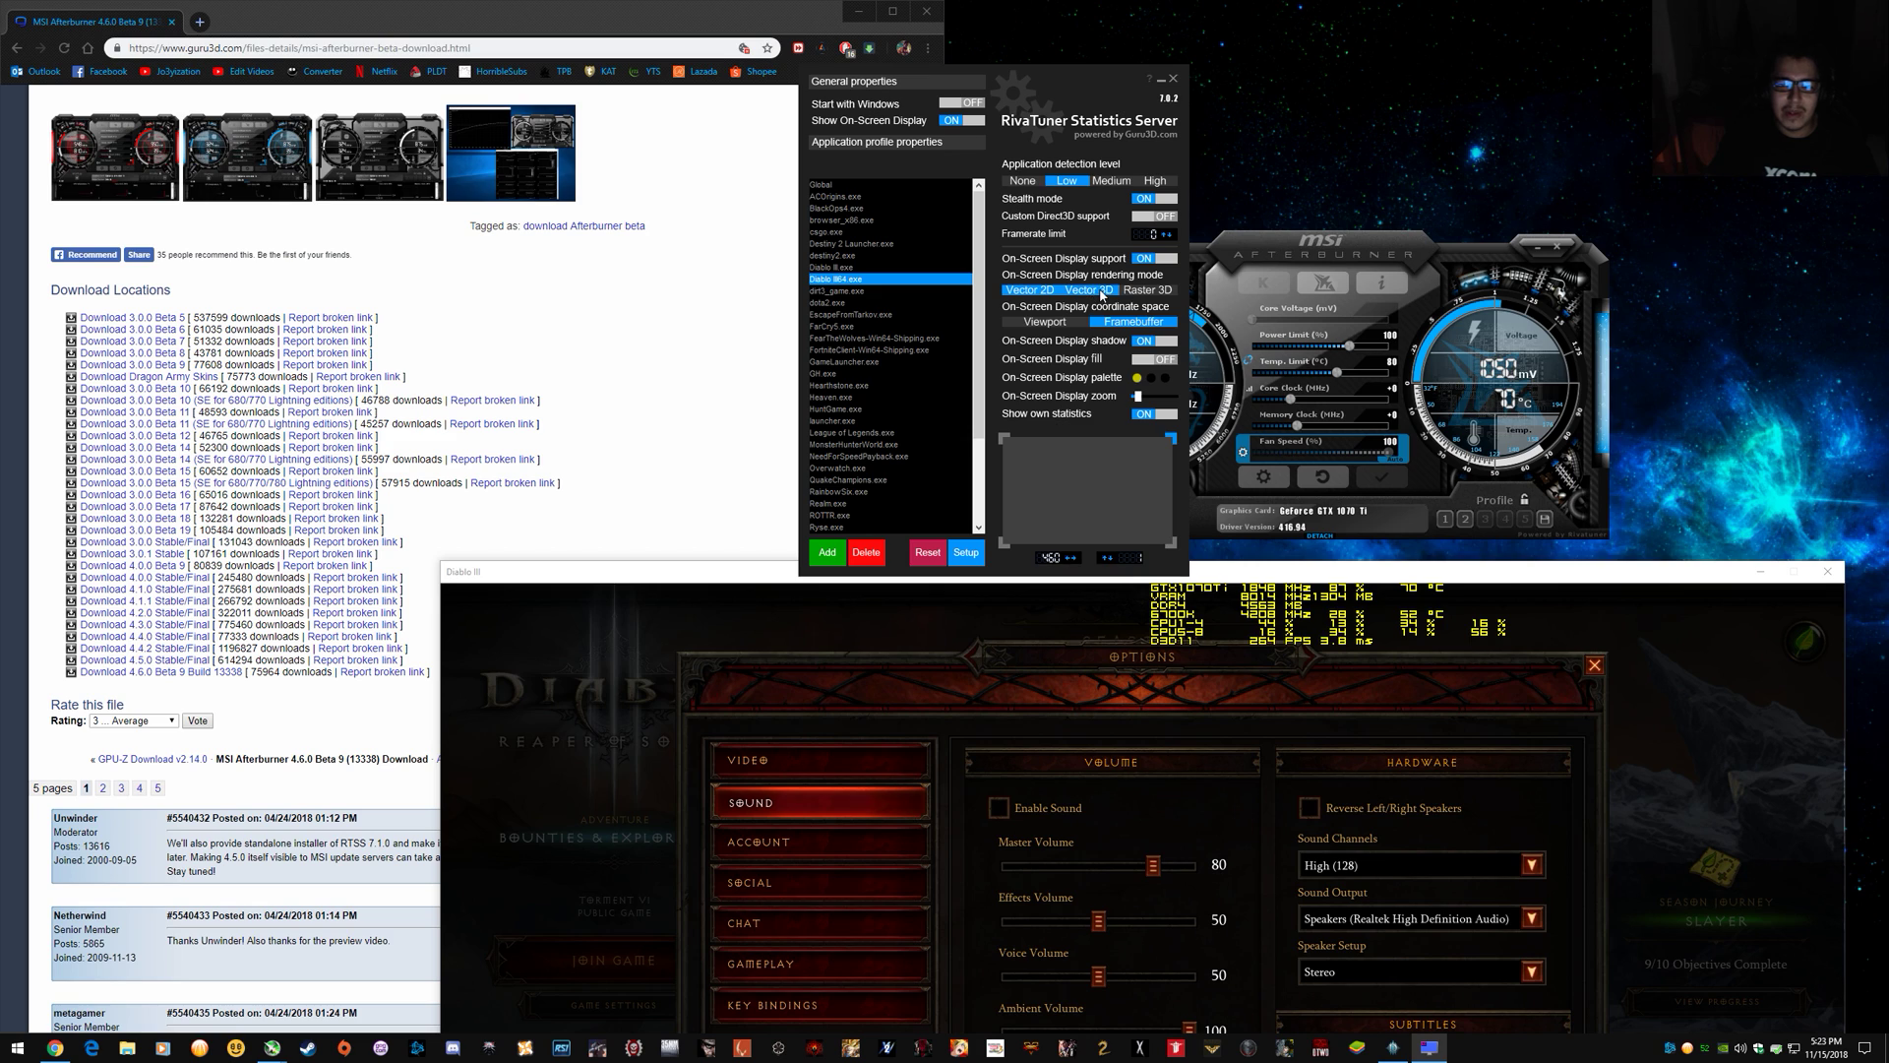
click(1148, 291)
Change the overlay font to Bahnschrift SemiBold.
click(1148, 290)
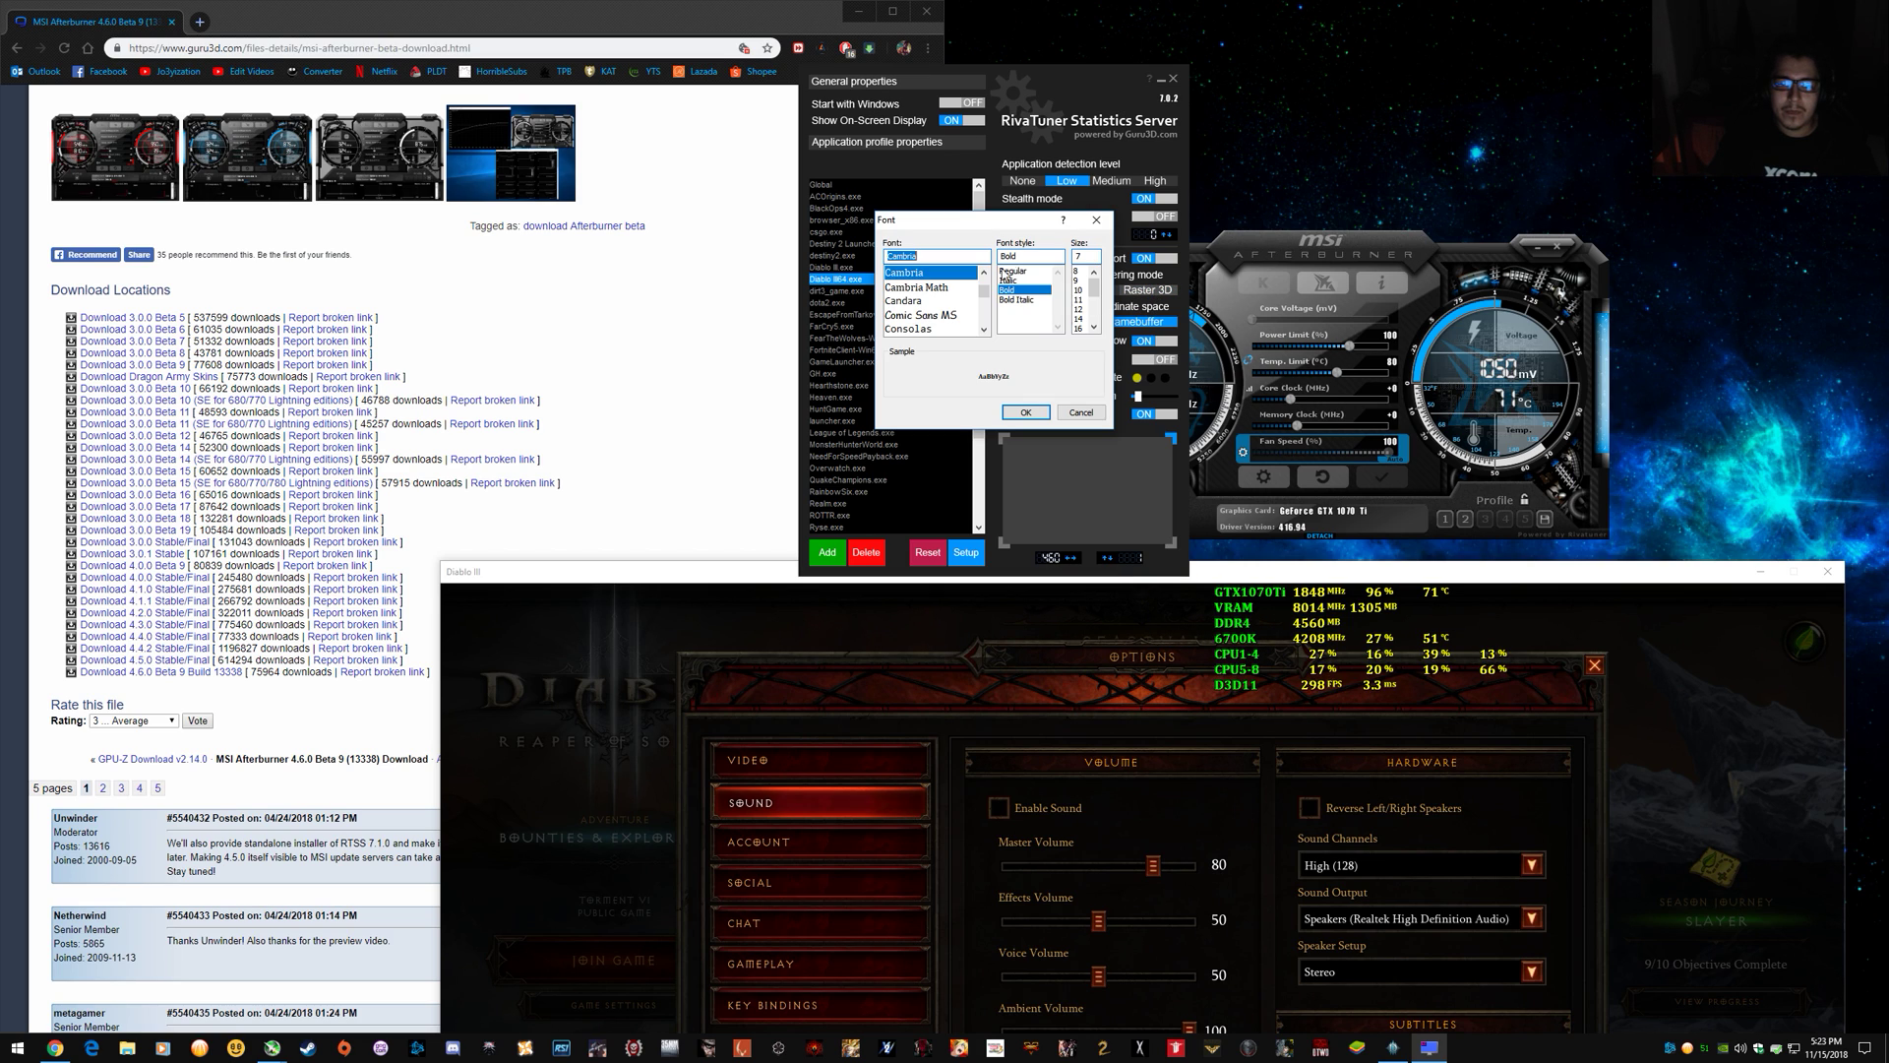
scroll(944, 301, up, 2)
click(935, 295)
click(1025, 413)
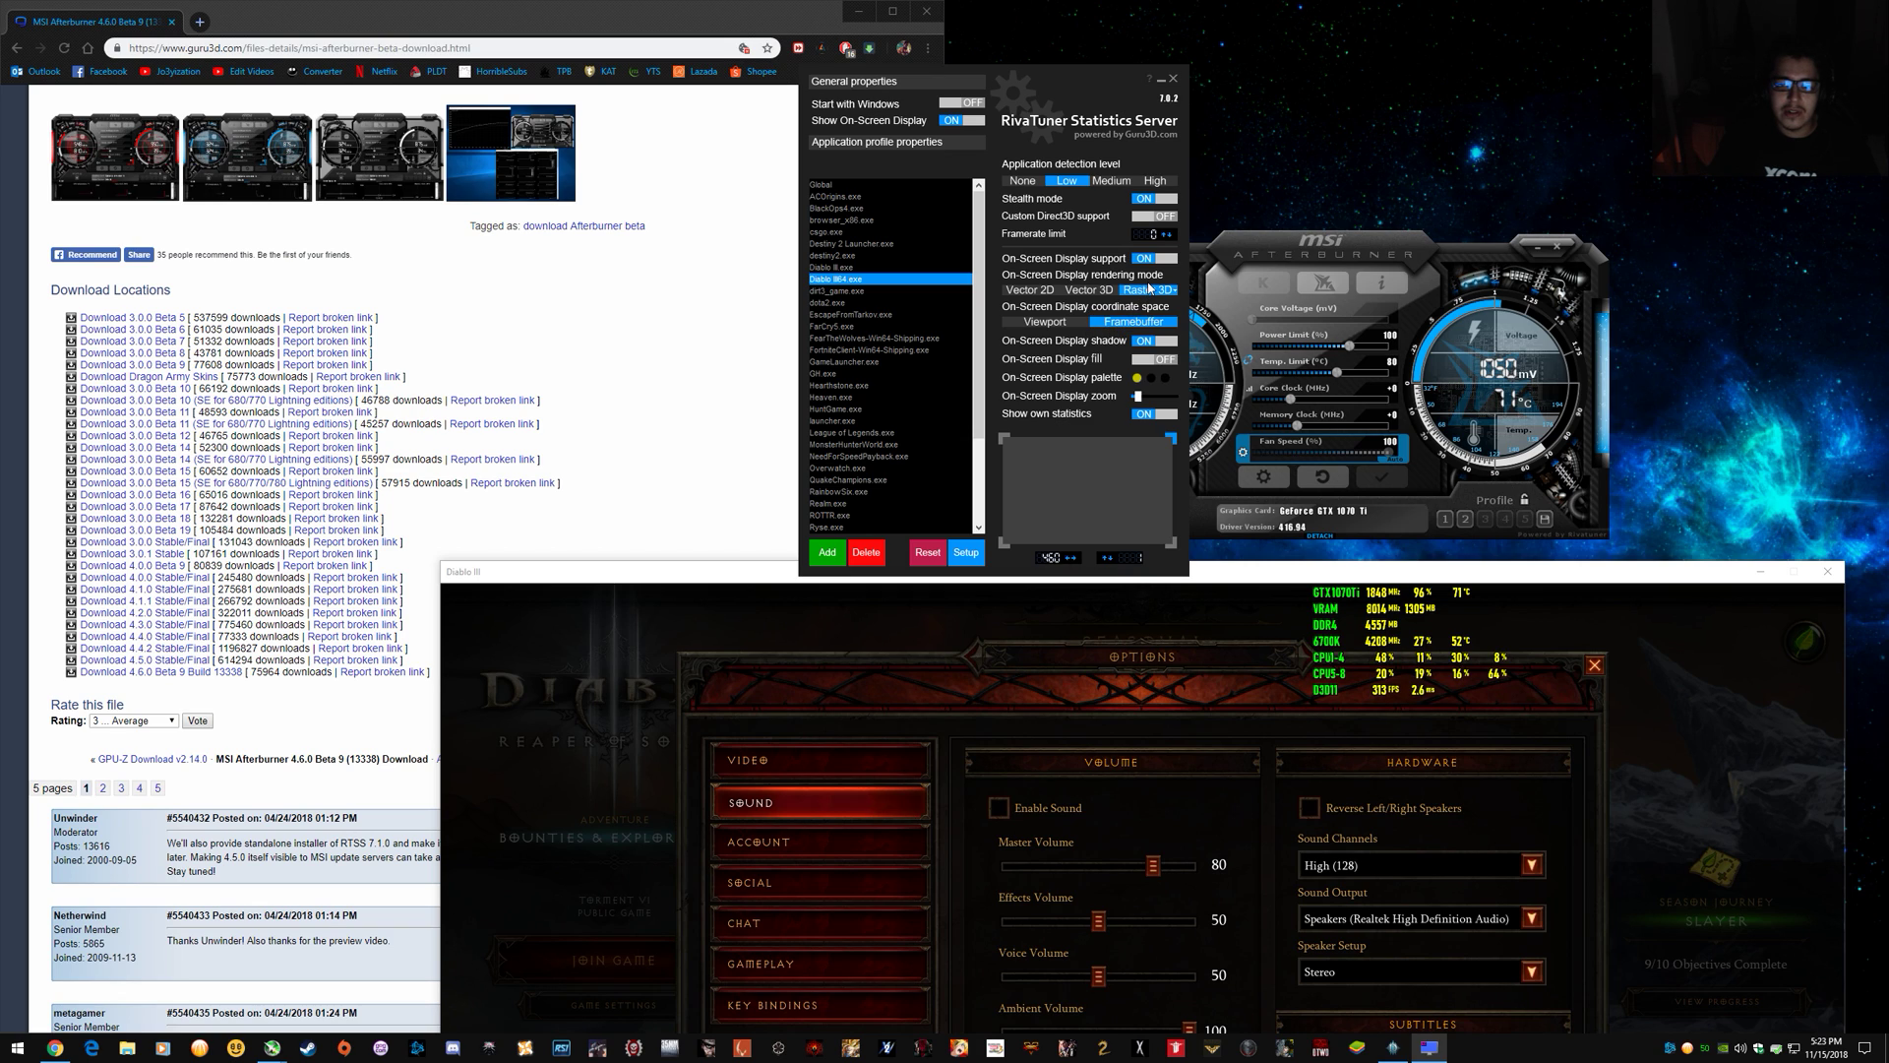
click(1149, 289)
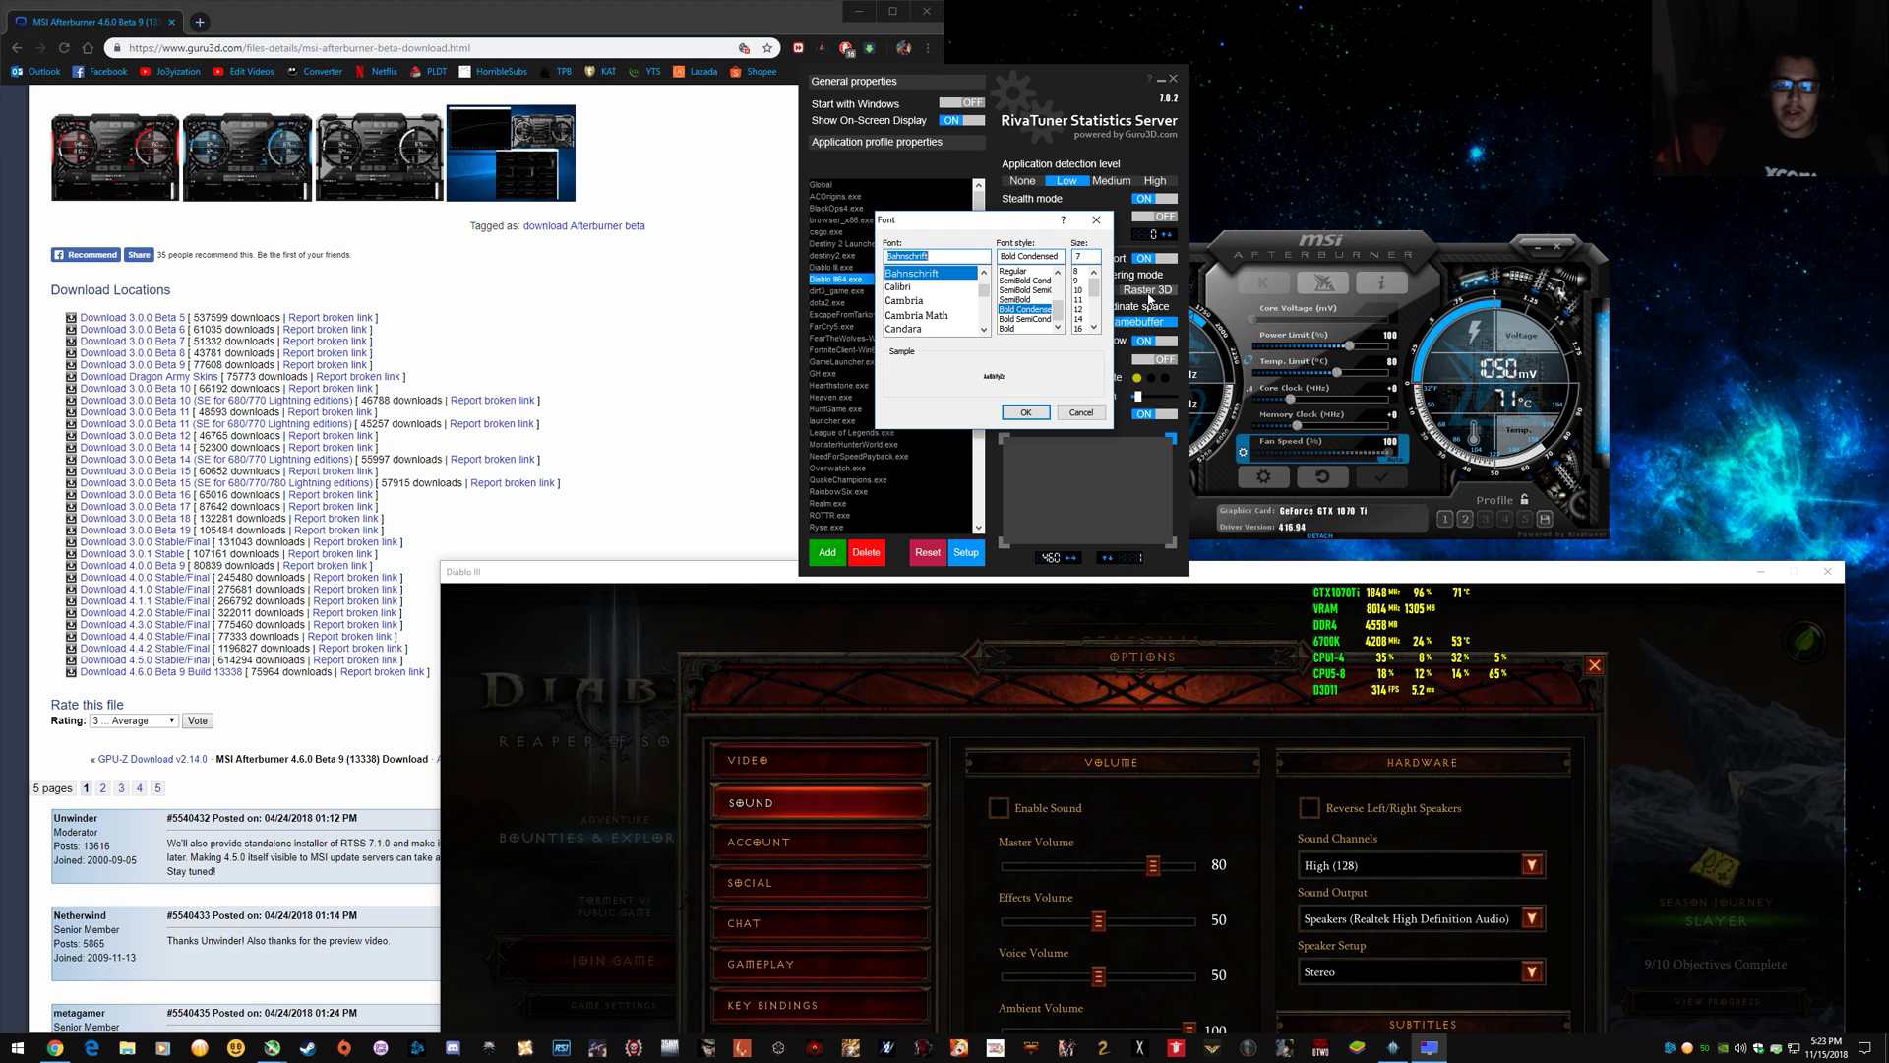
click(1039, 300)
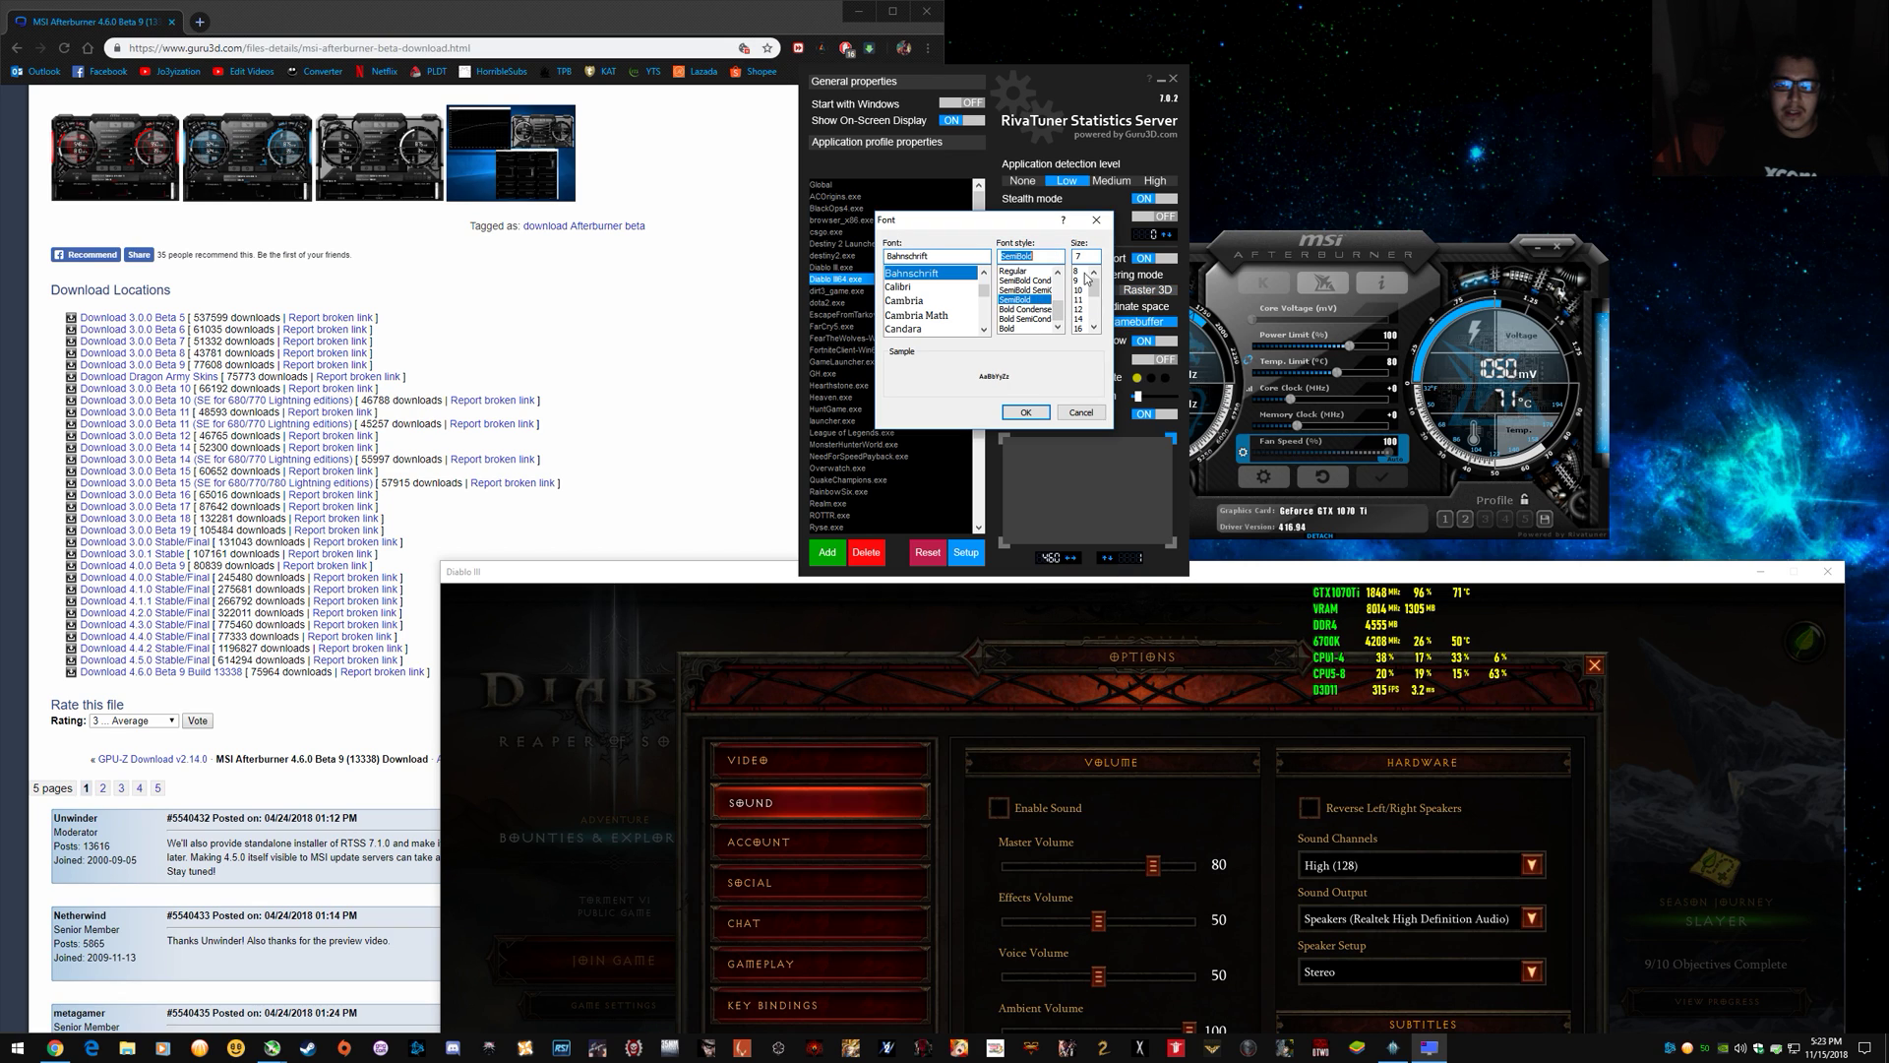
click(1024, 413)
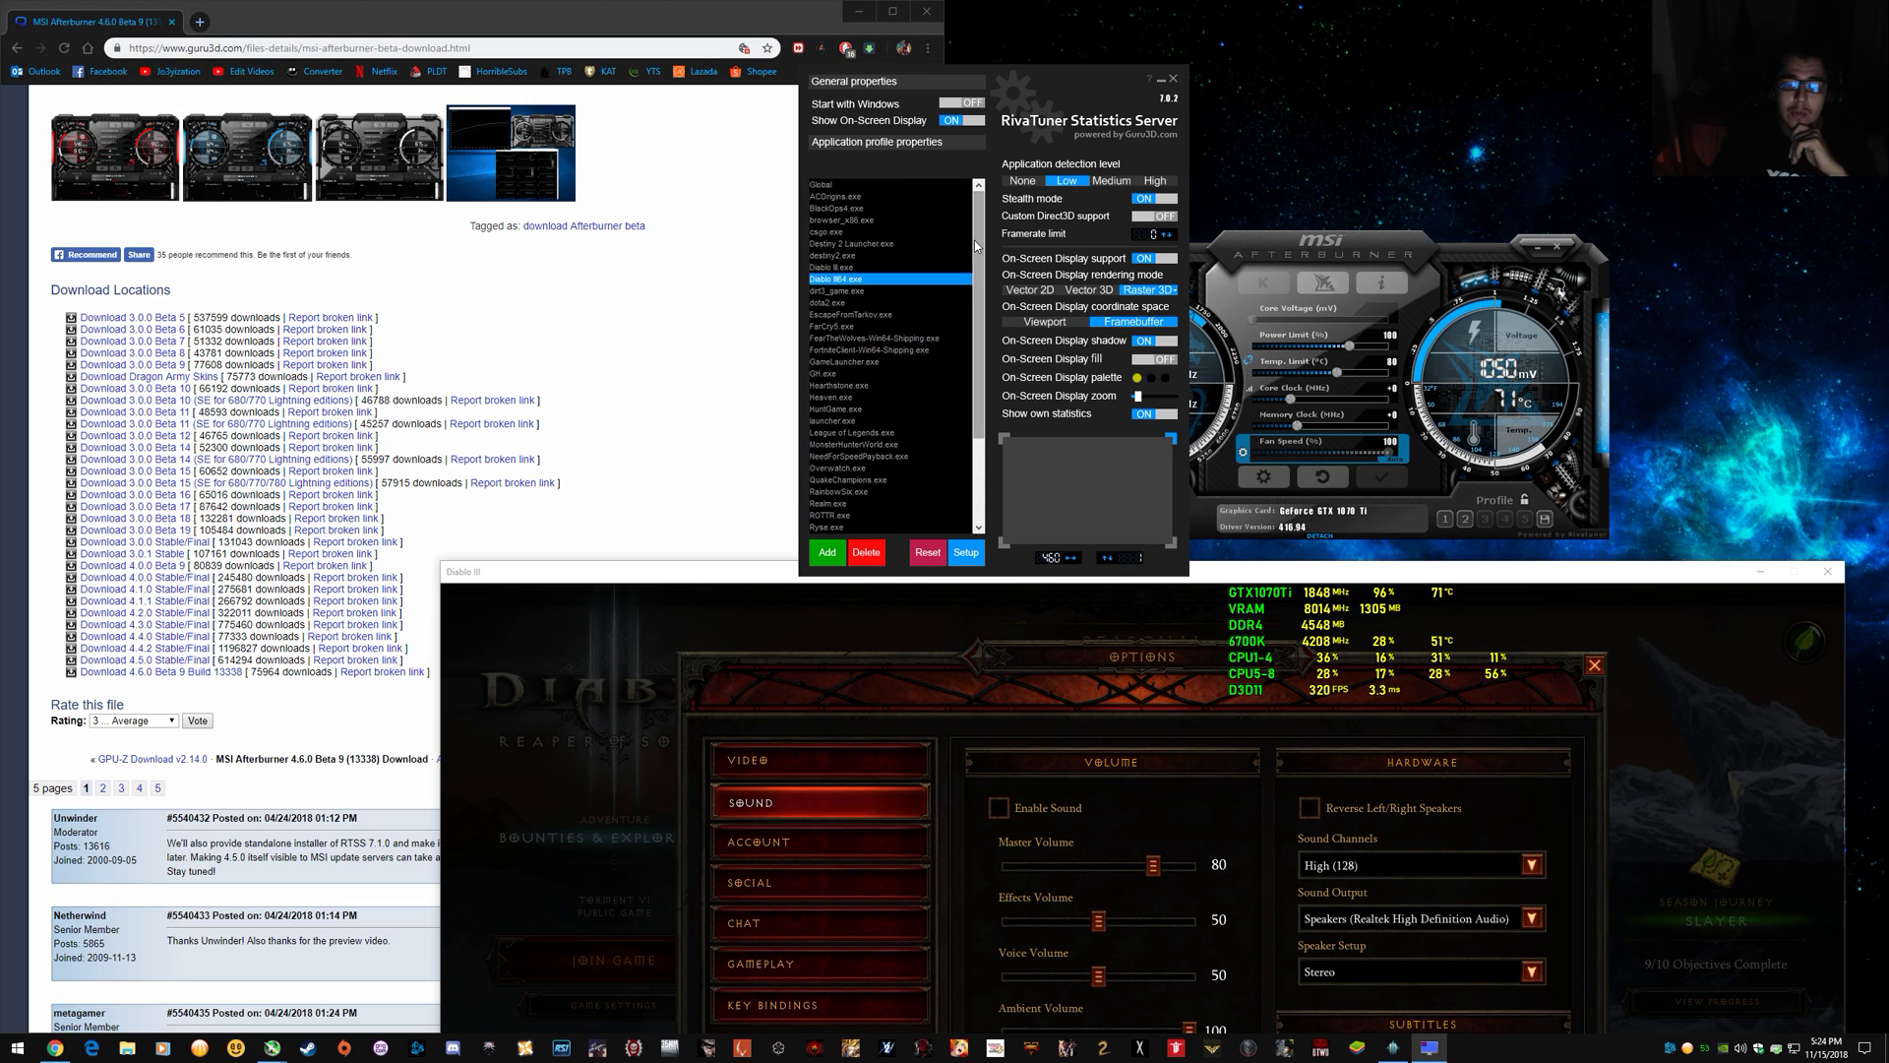
From the Global profile, add a GH.exe profile for Green Hell and select it in the list.
click(850, 185)
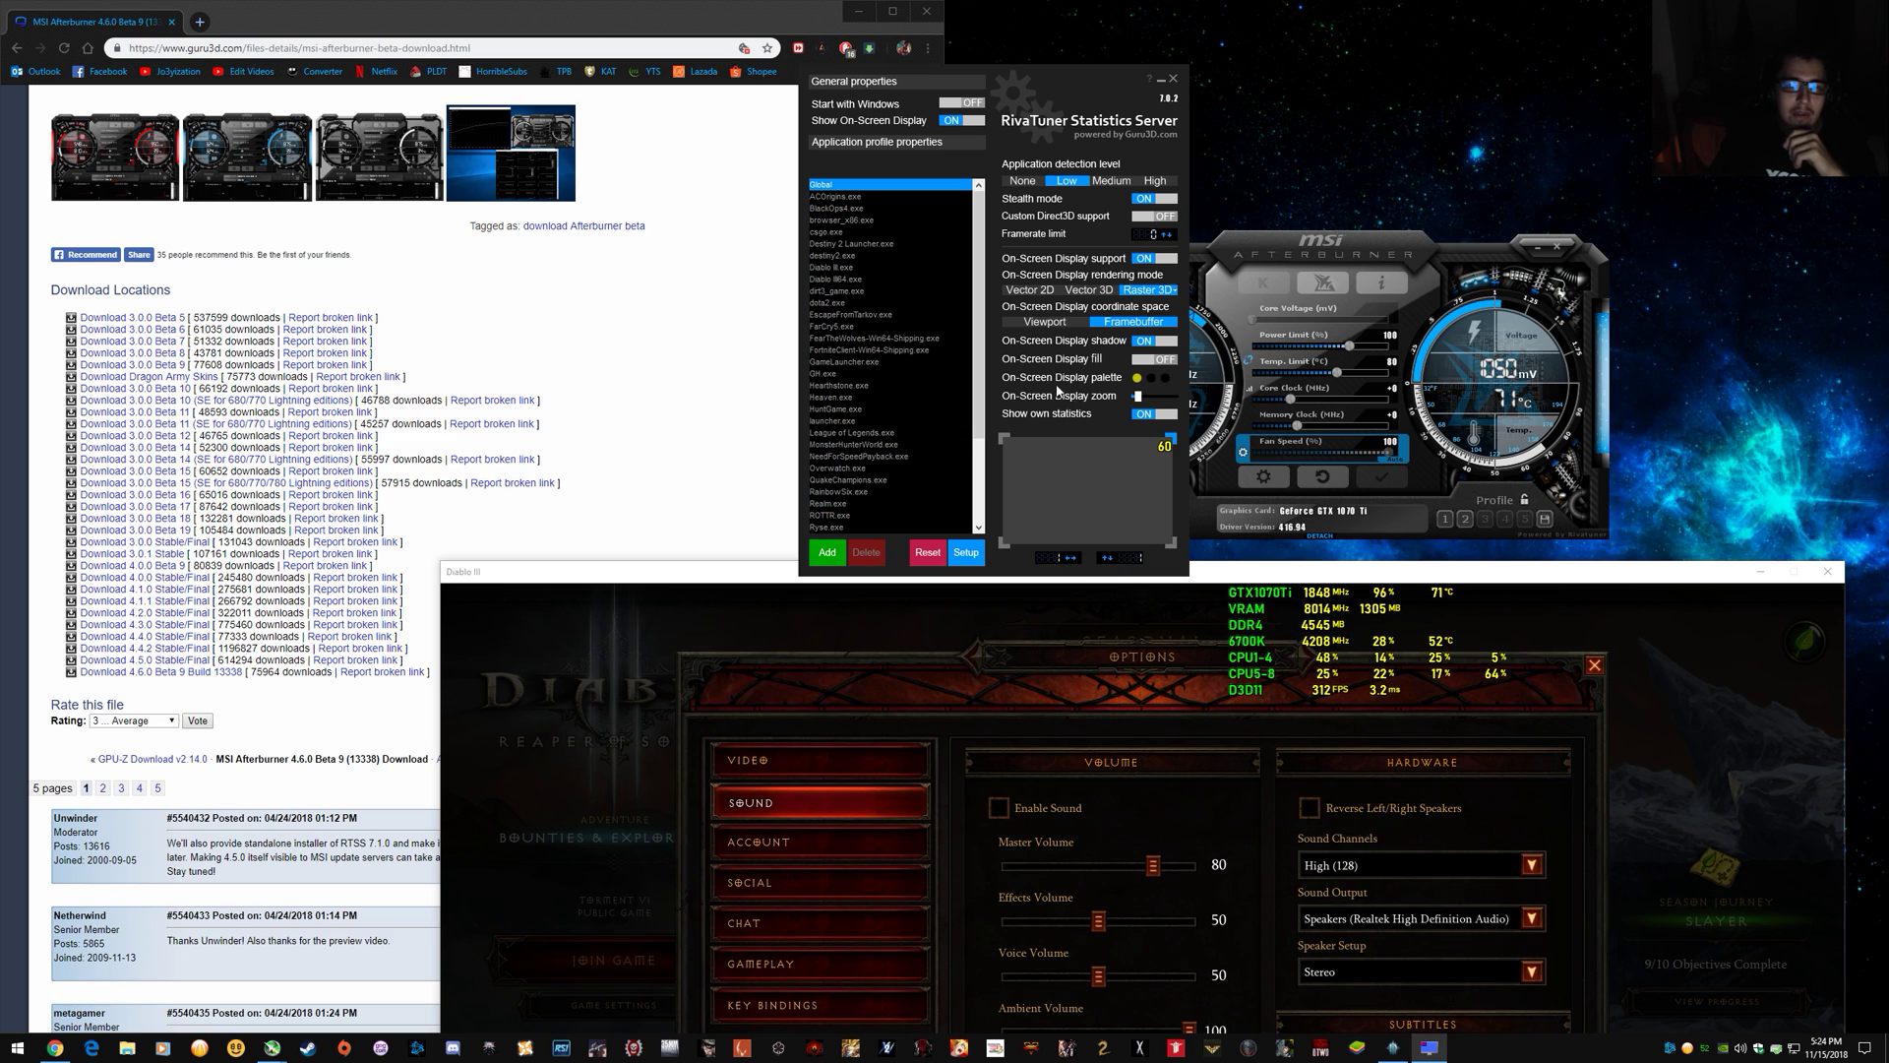
click(876, 198)
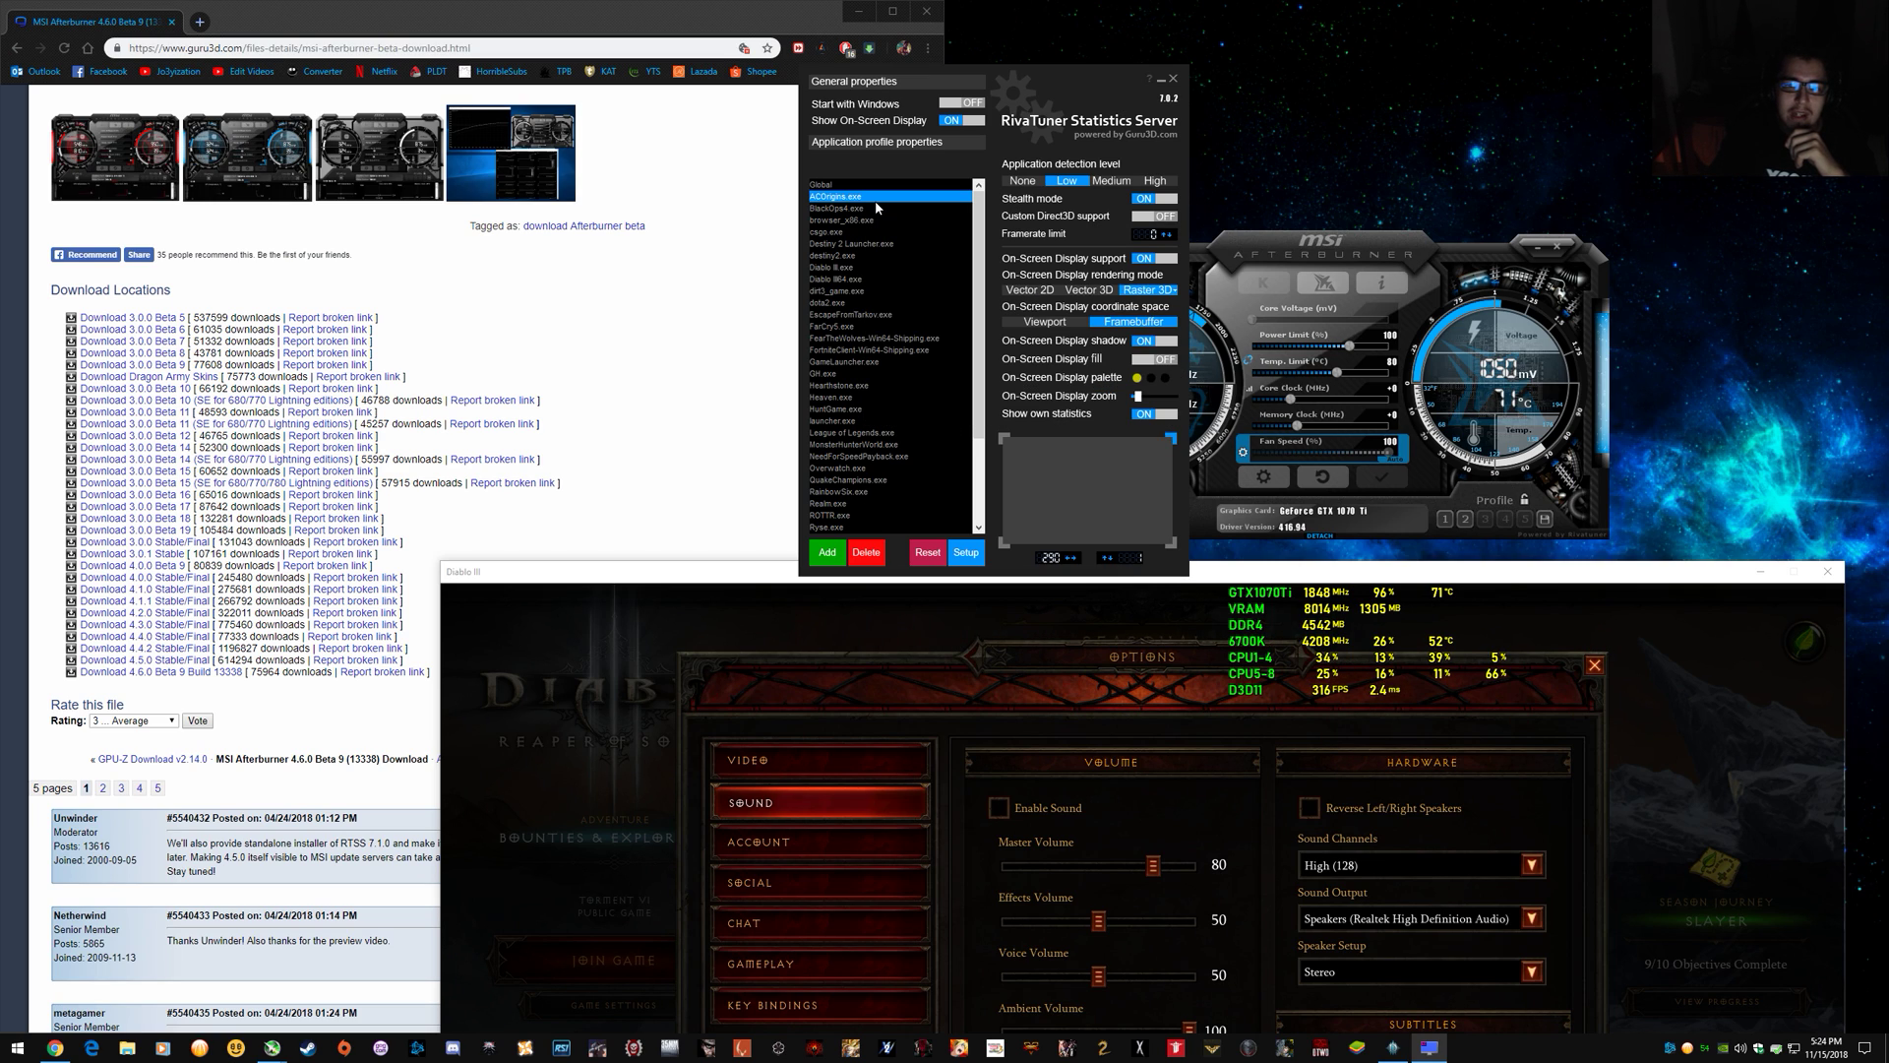
click(856, 185)
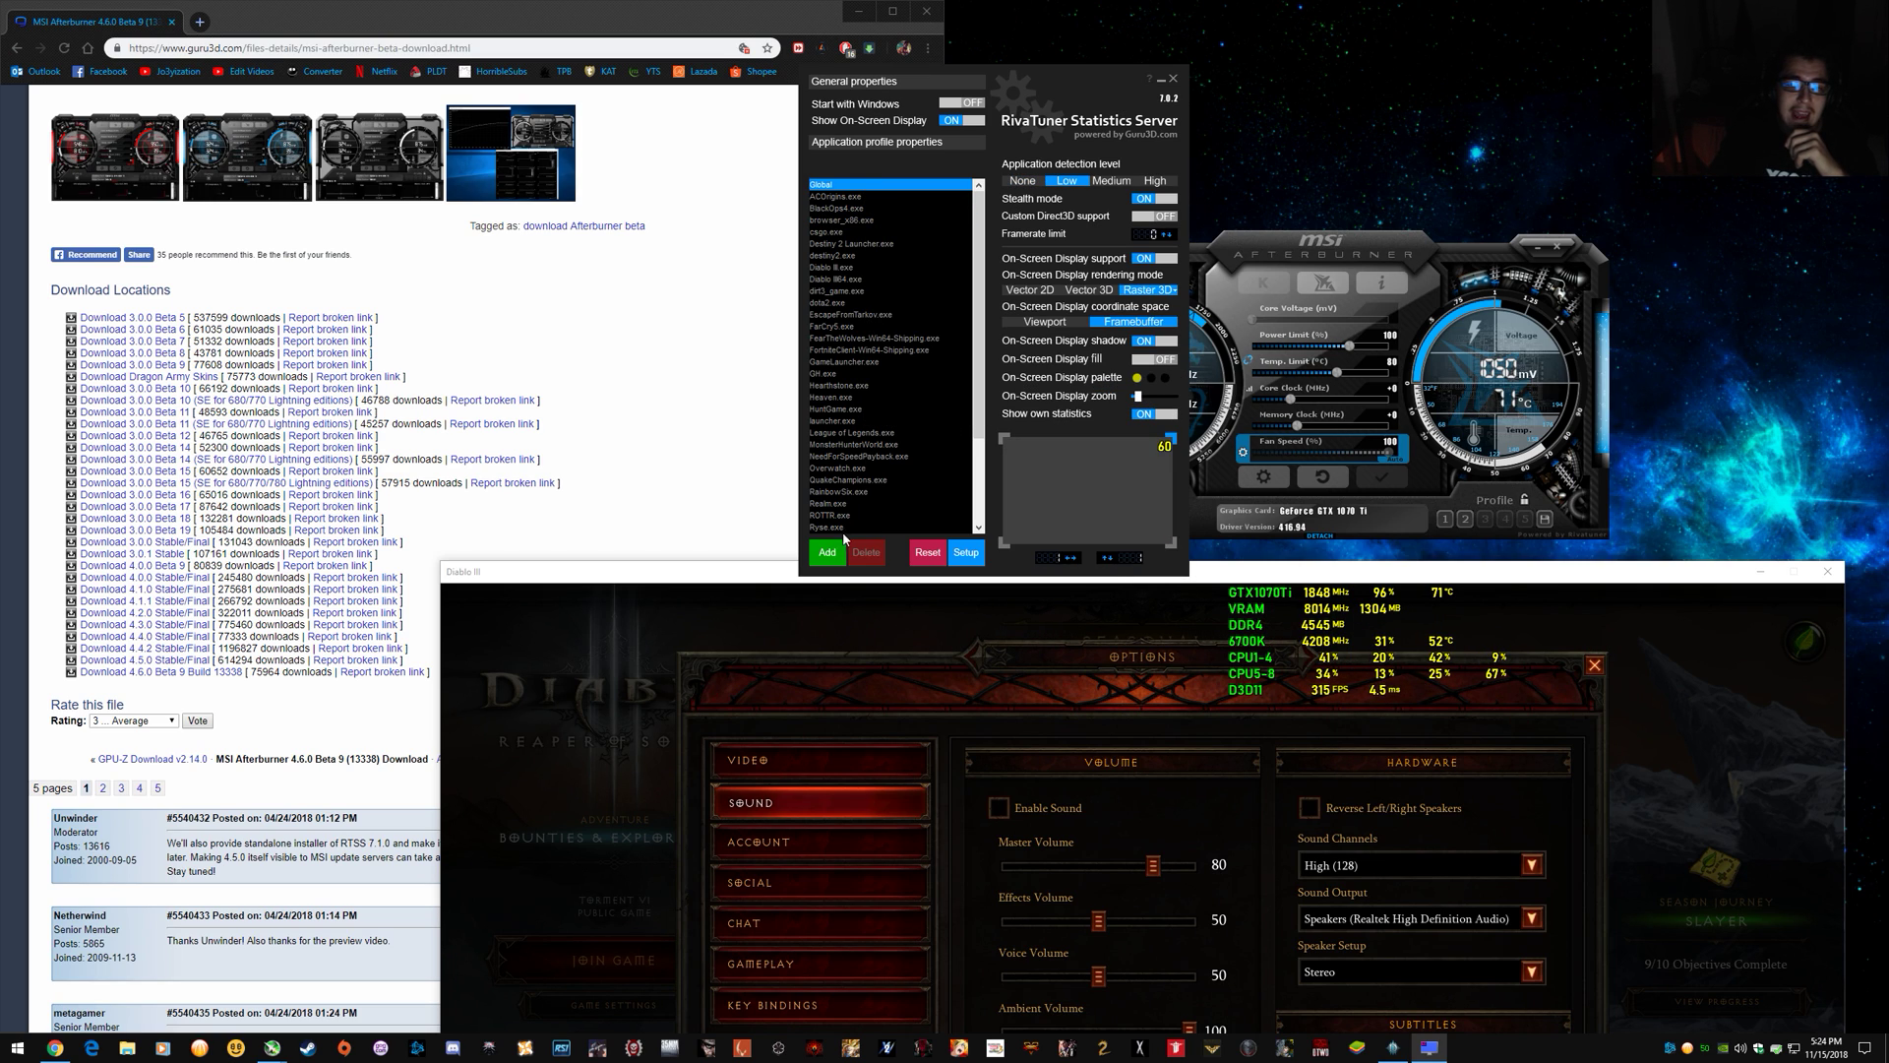
click(832, 550)
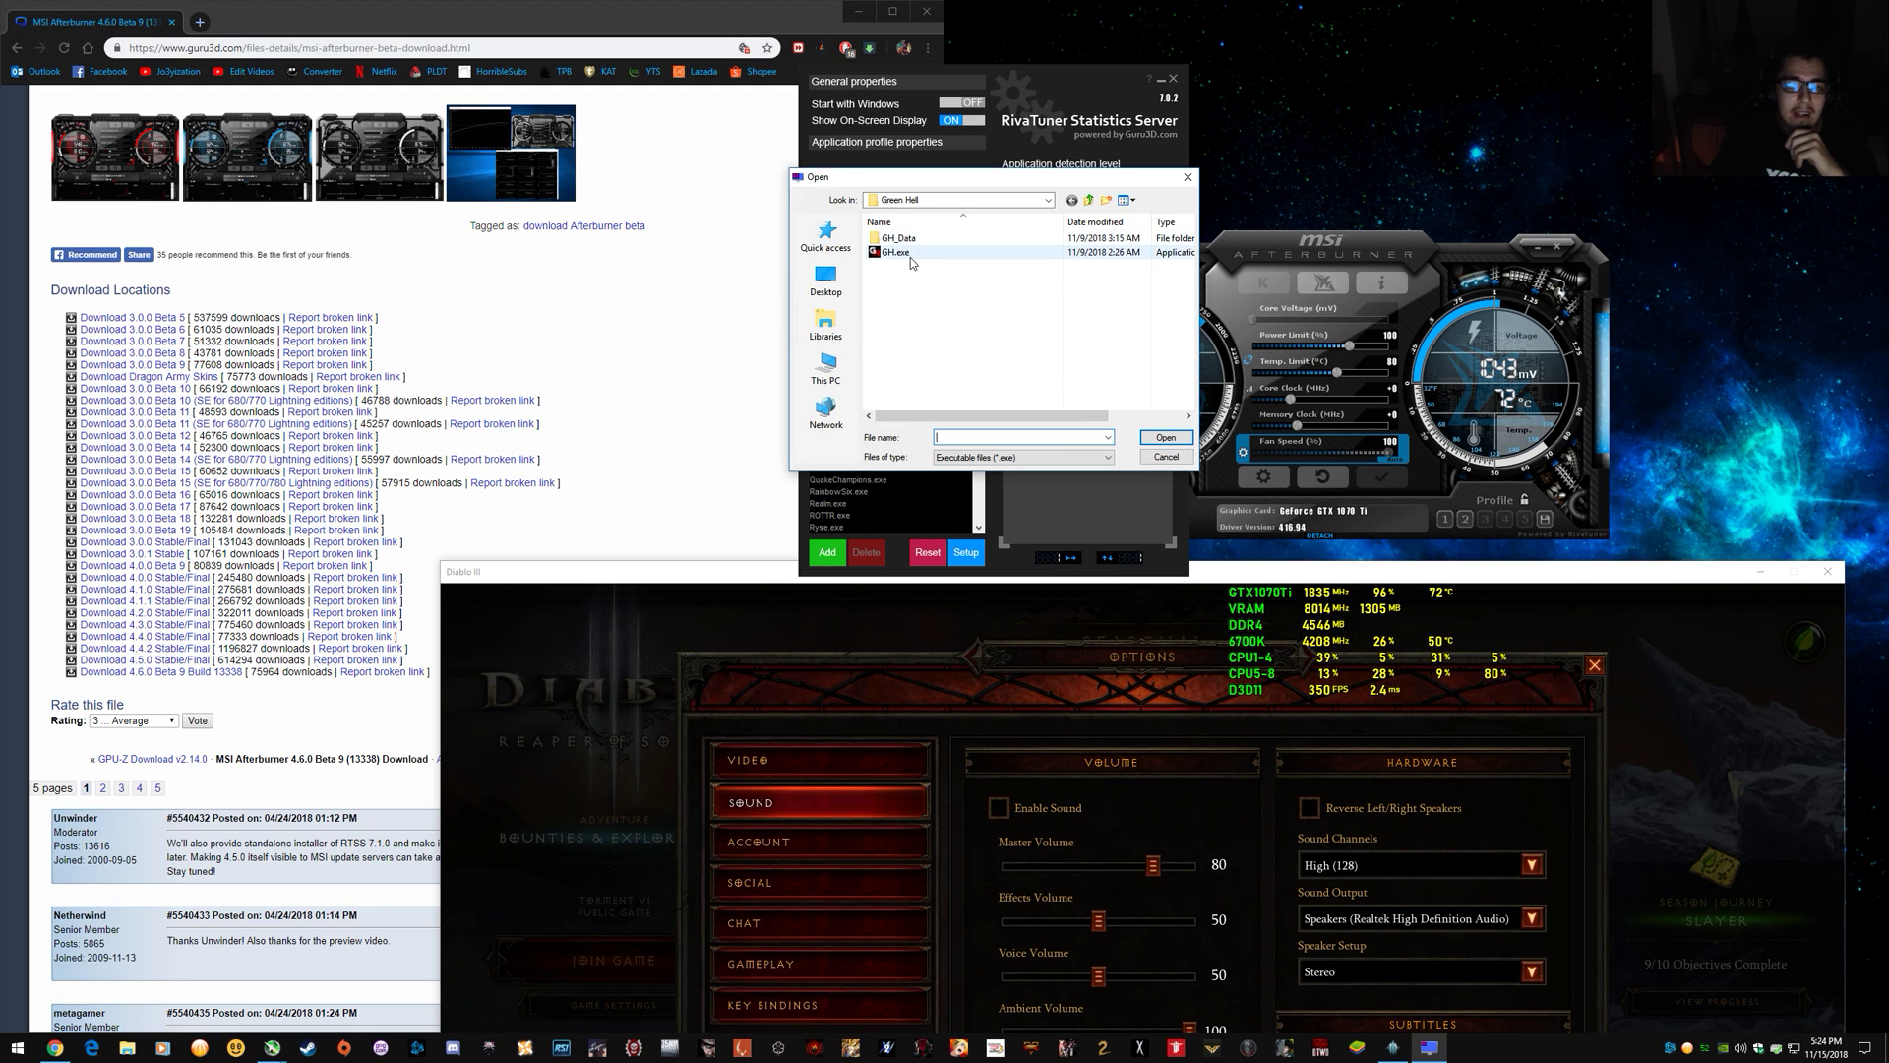
click(1167, 458)
scroll(980, 288, down, 2)
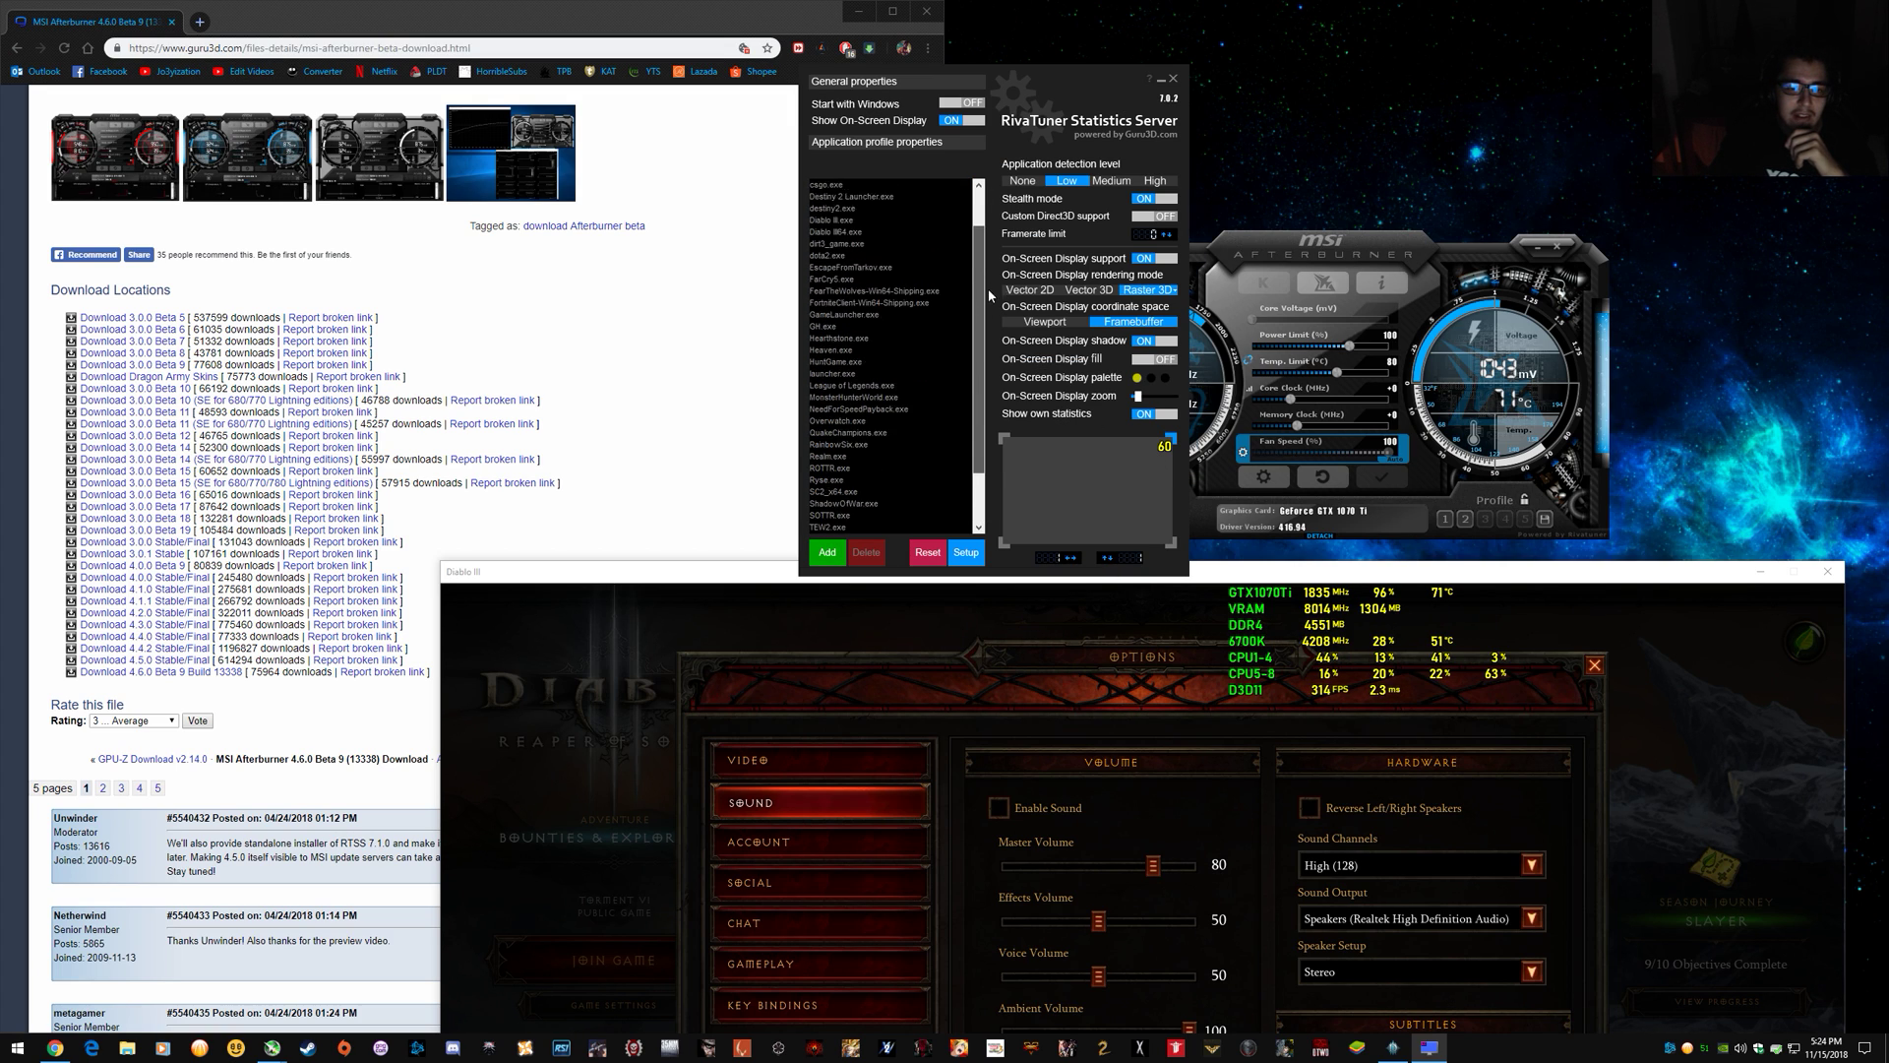
scroll(989, 246, up, 1)
click(862, 339)
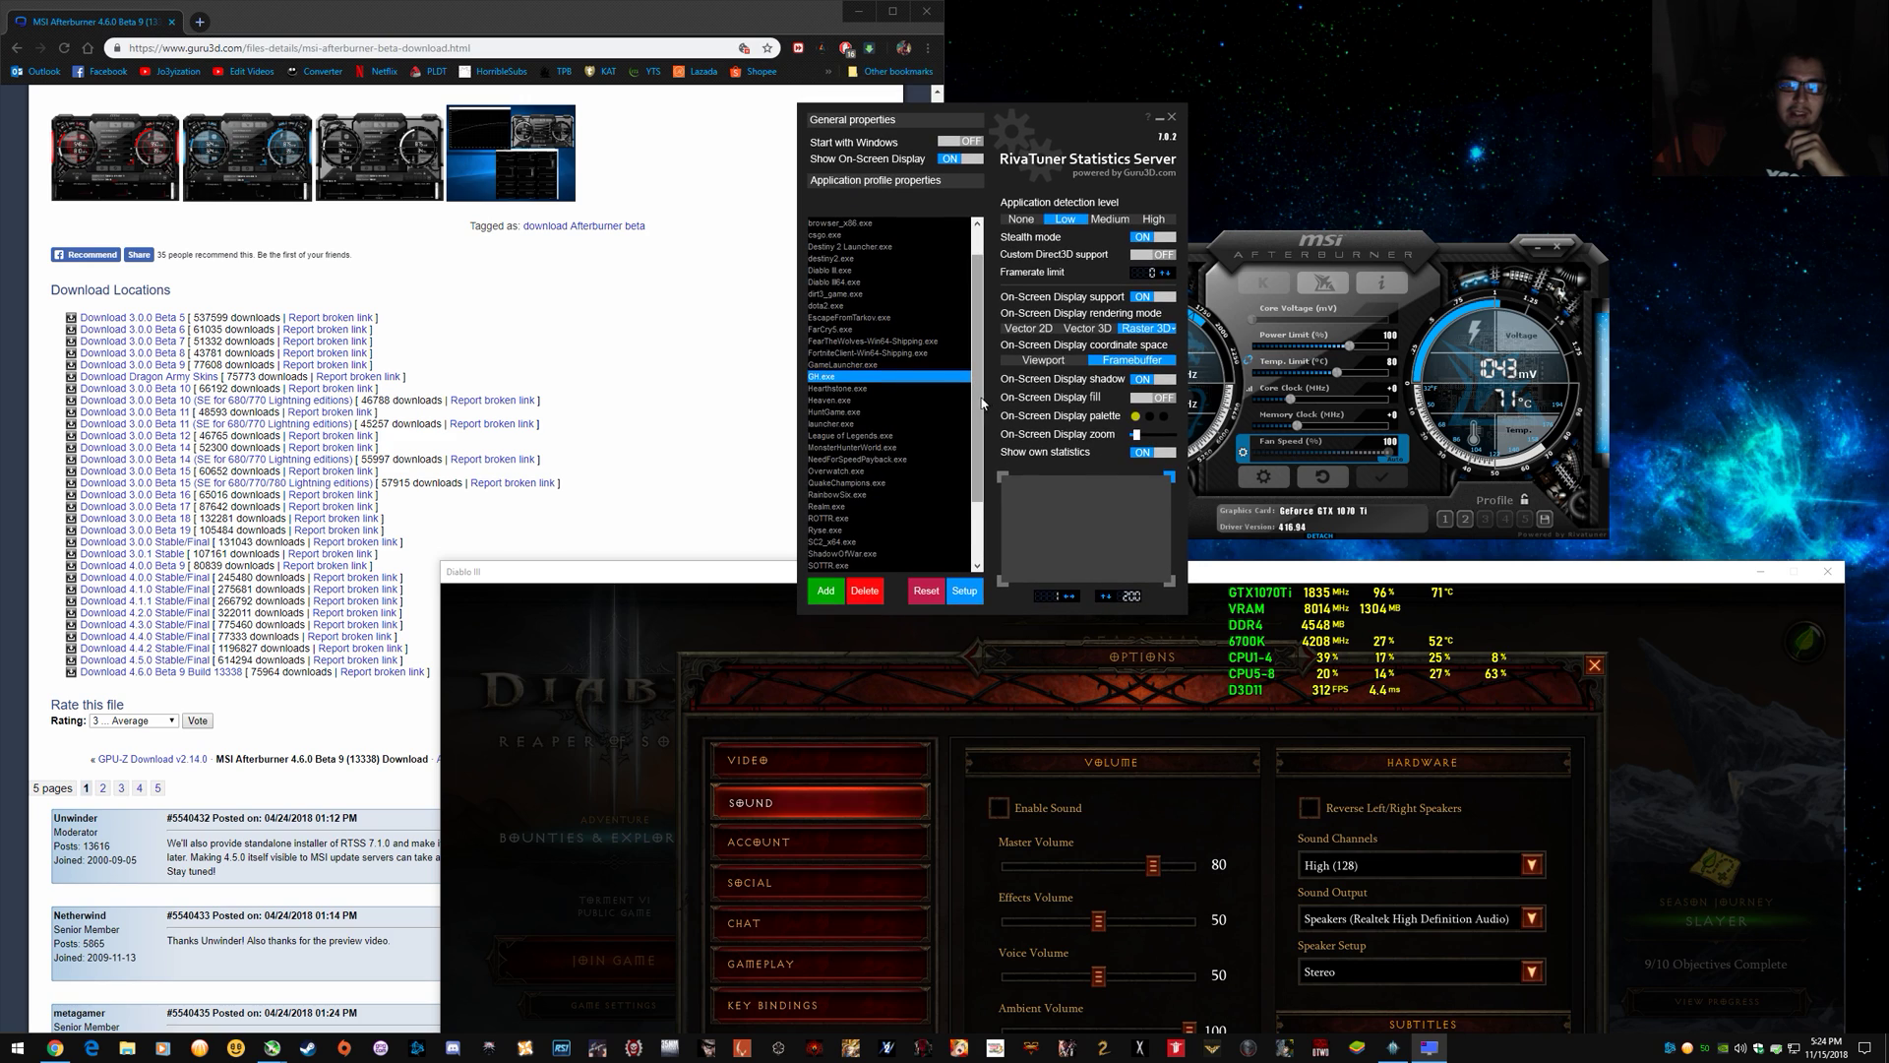
View RivaTuner's Setup properties and cancel without changes.
scroll(986, 363, up, 3)
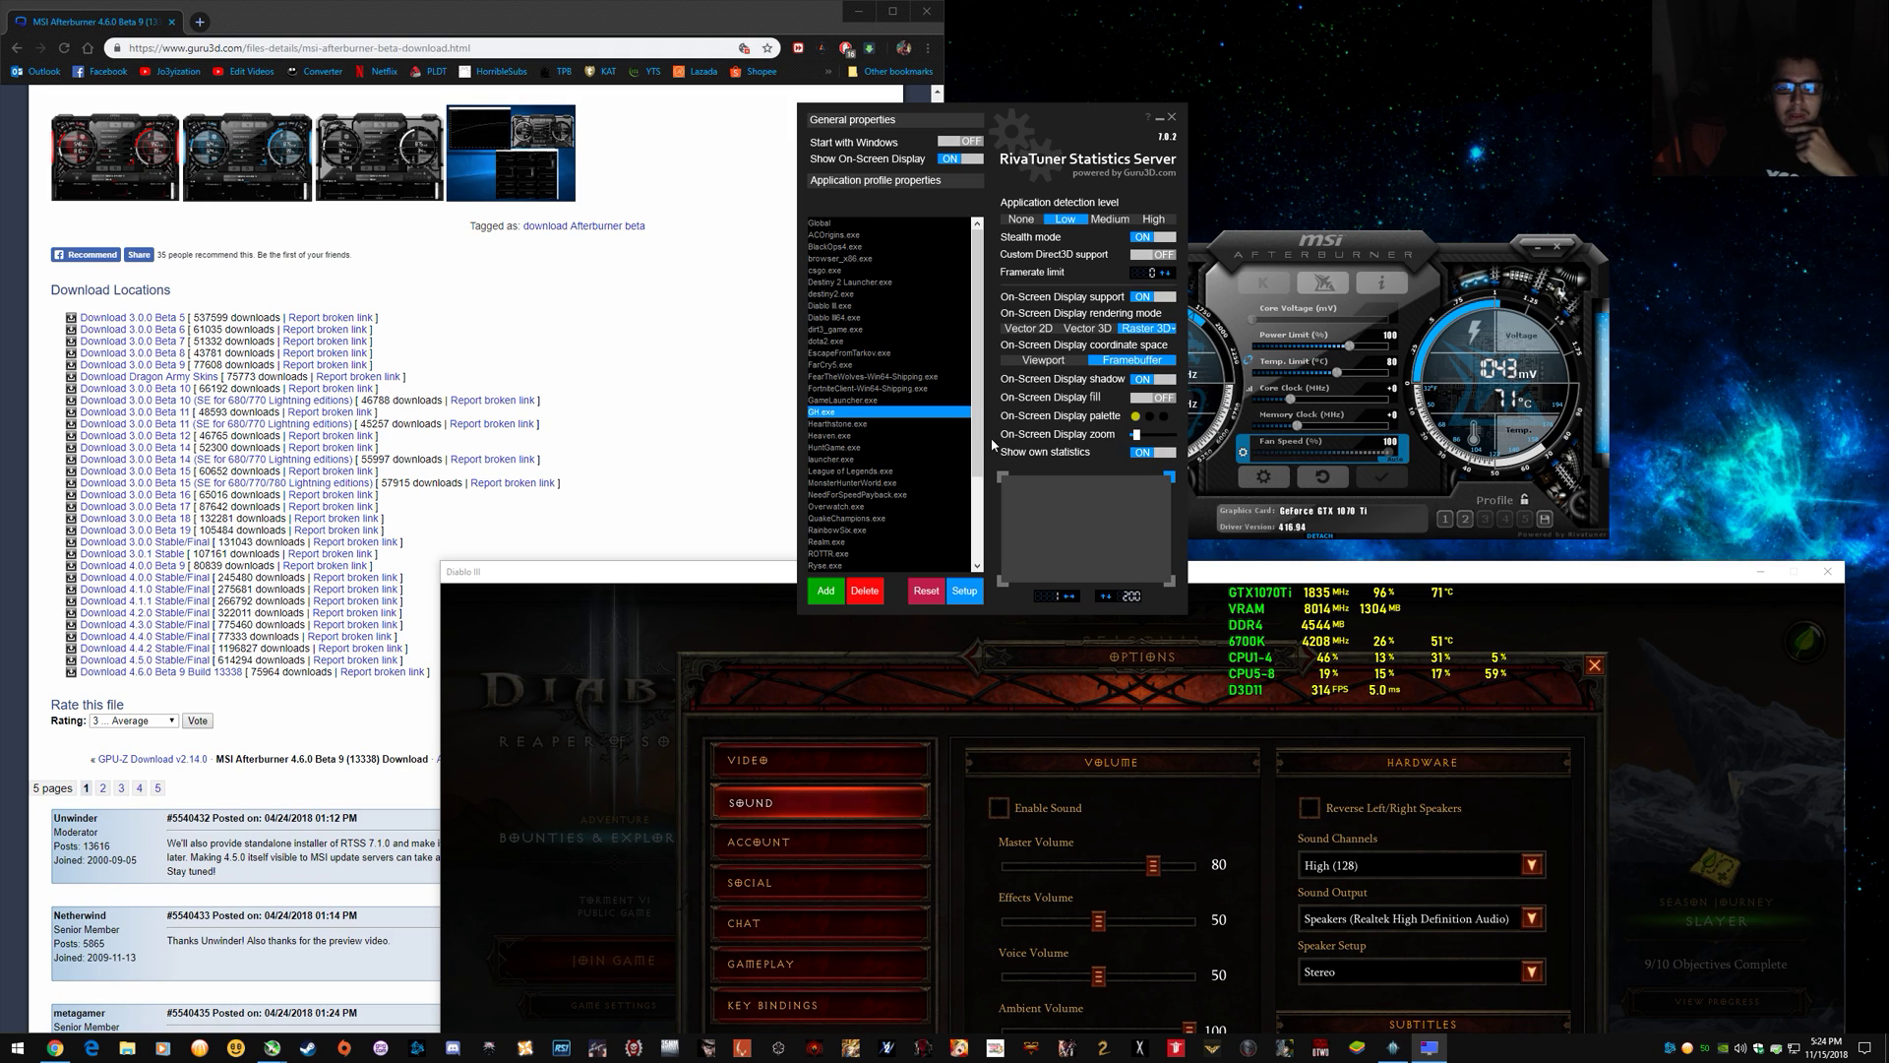
click(965, 594)
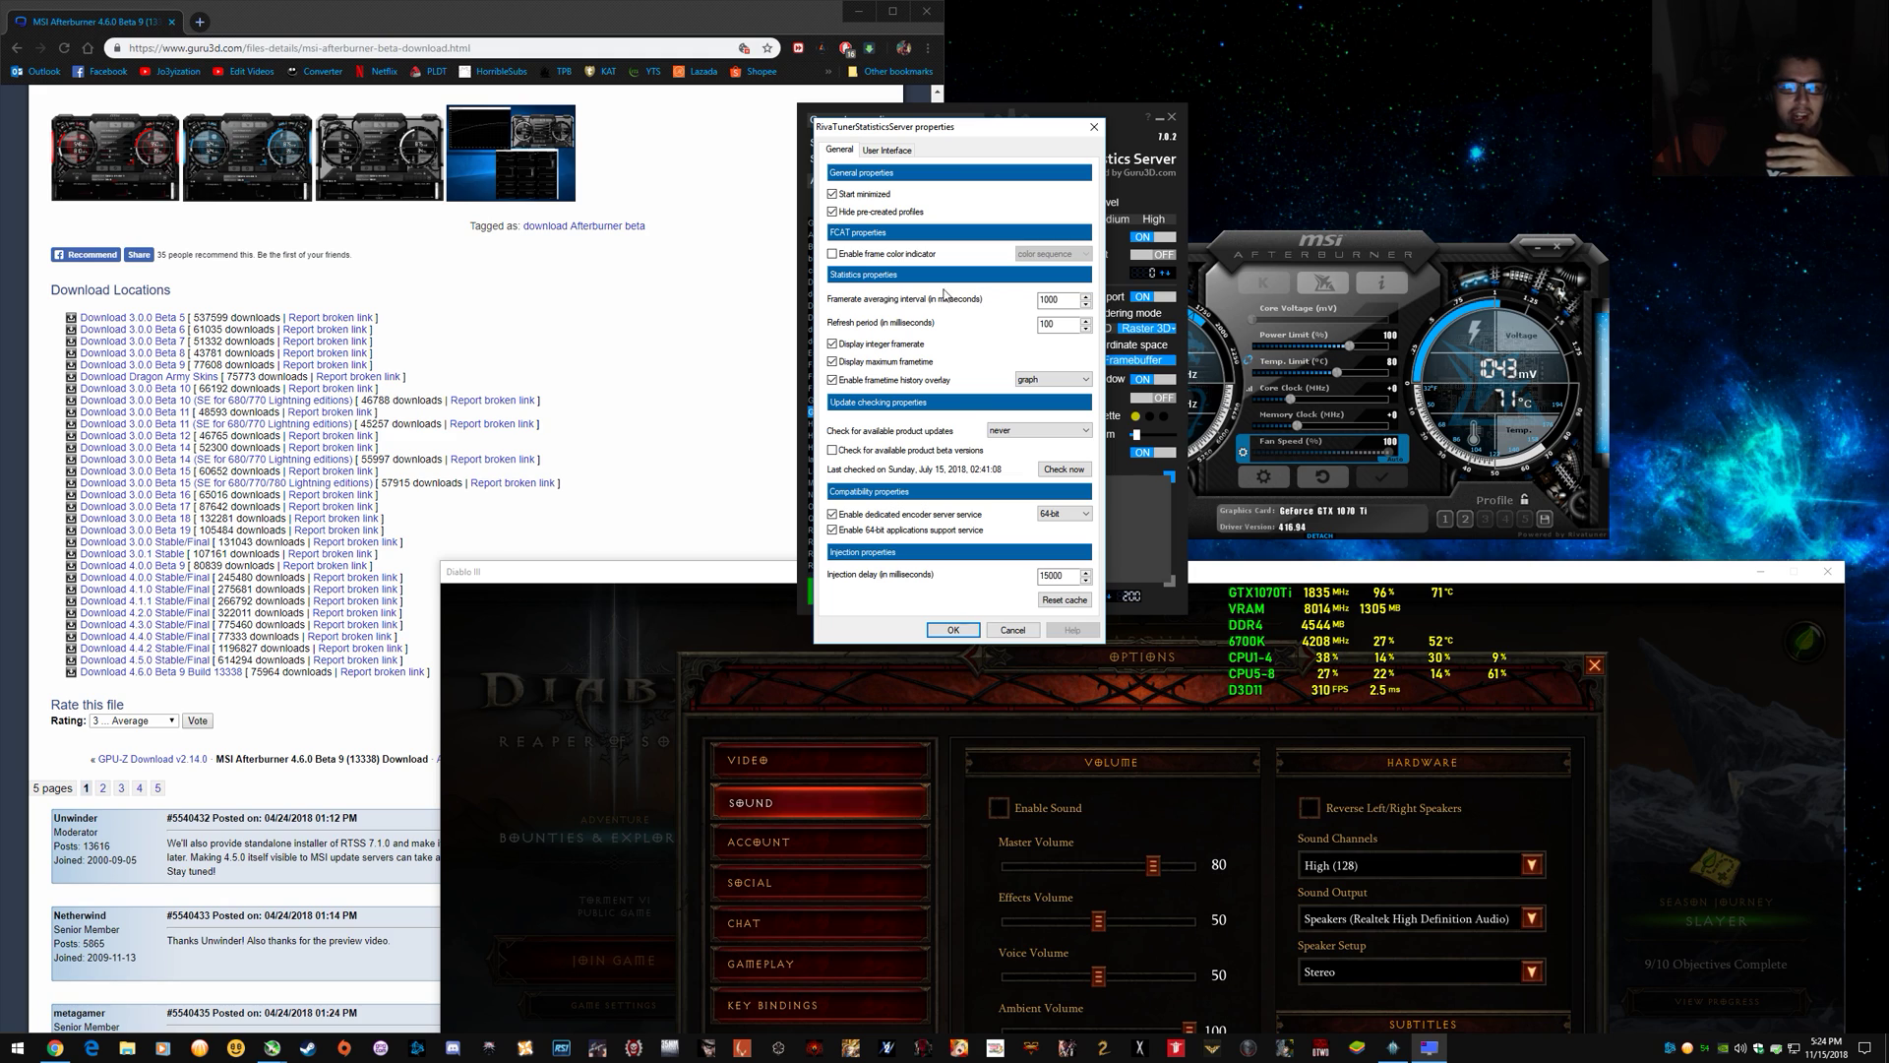
click(1012, 629)
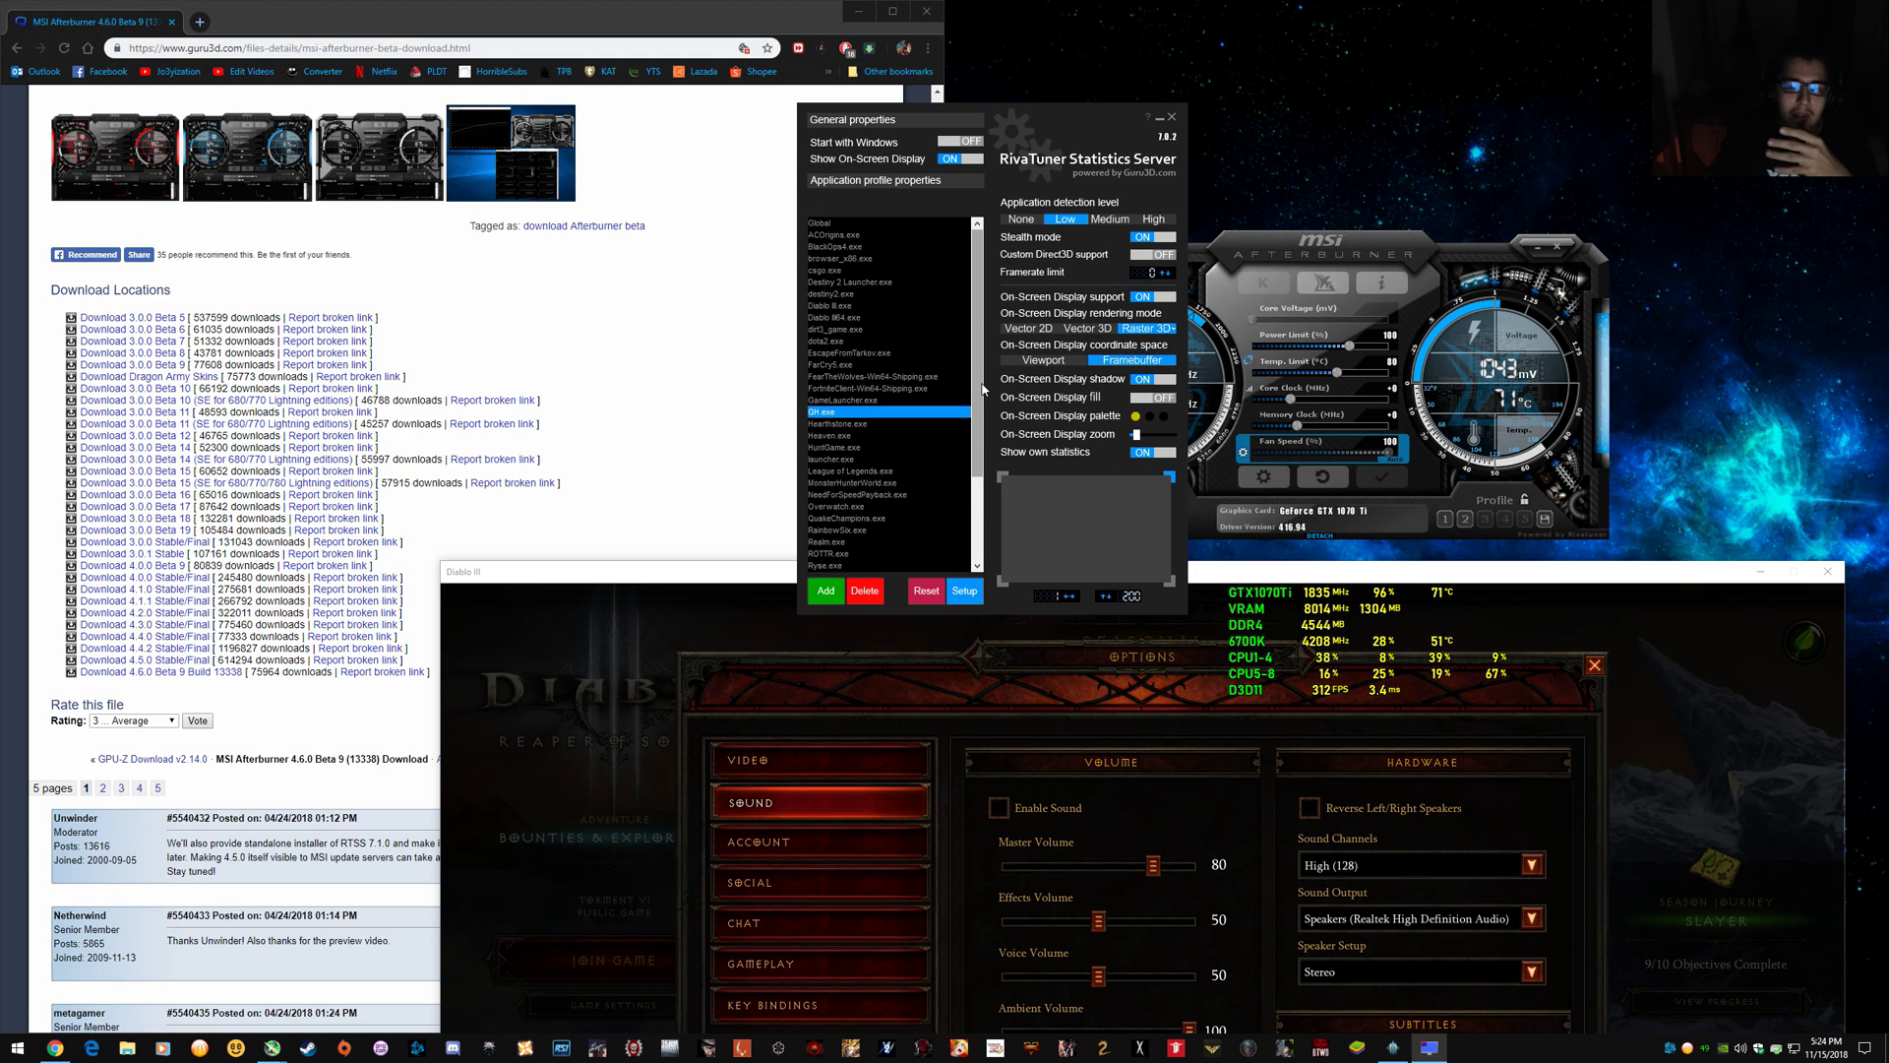
Record a brief F11 benchmark in Diablo III, close RivaTuner, and bring up Afterburner's properties.
scroll(1004, 526, down, 3)
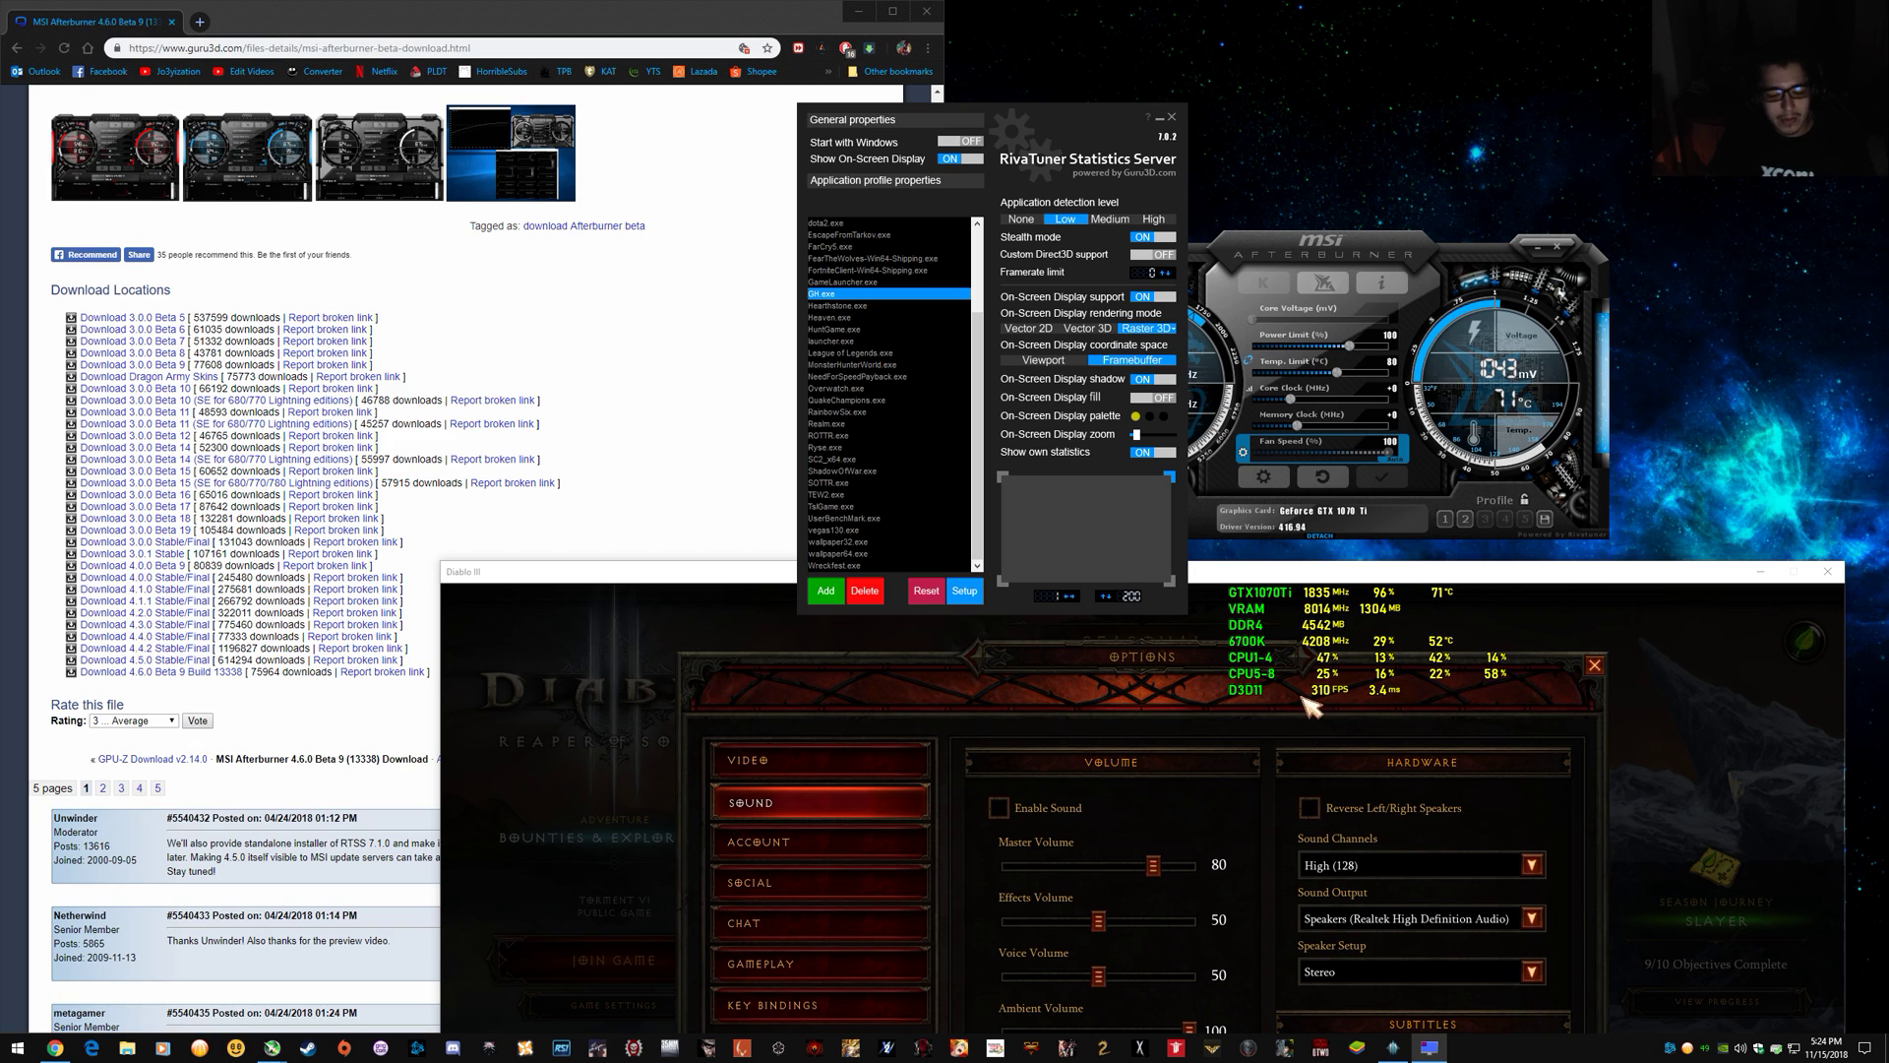
key(F11)
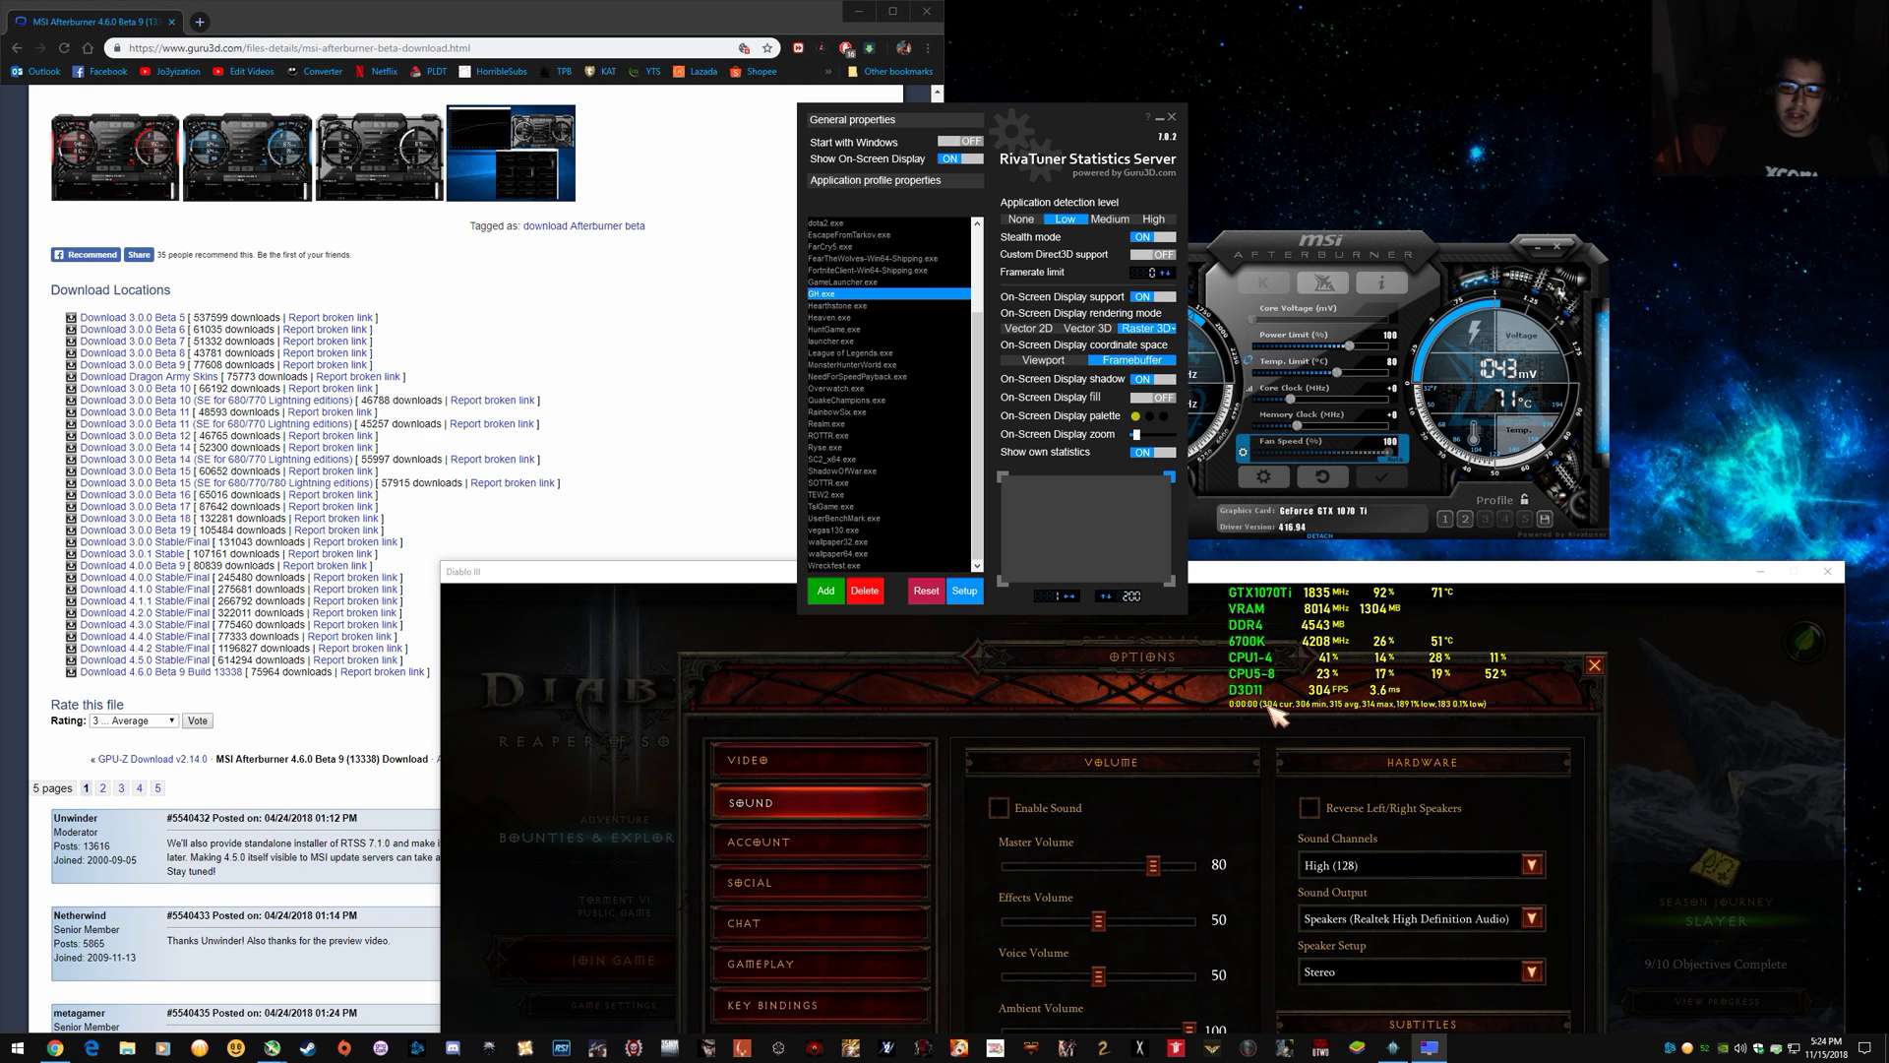
click(1289, 728)
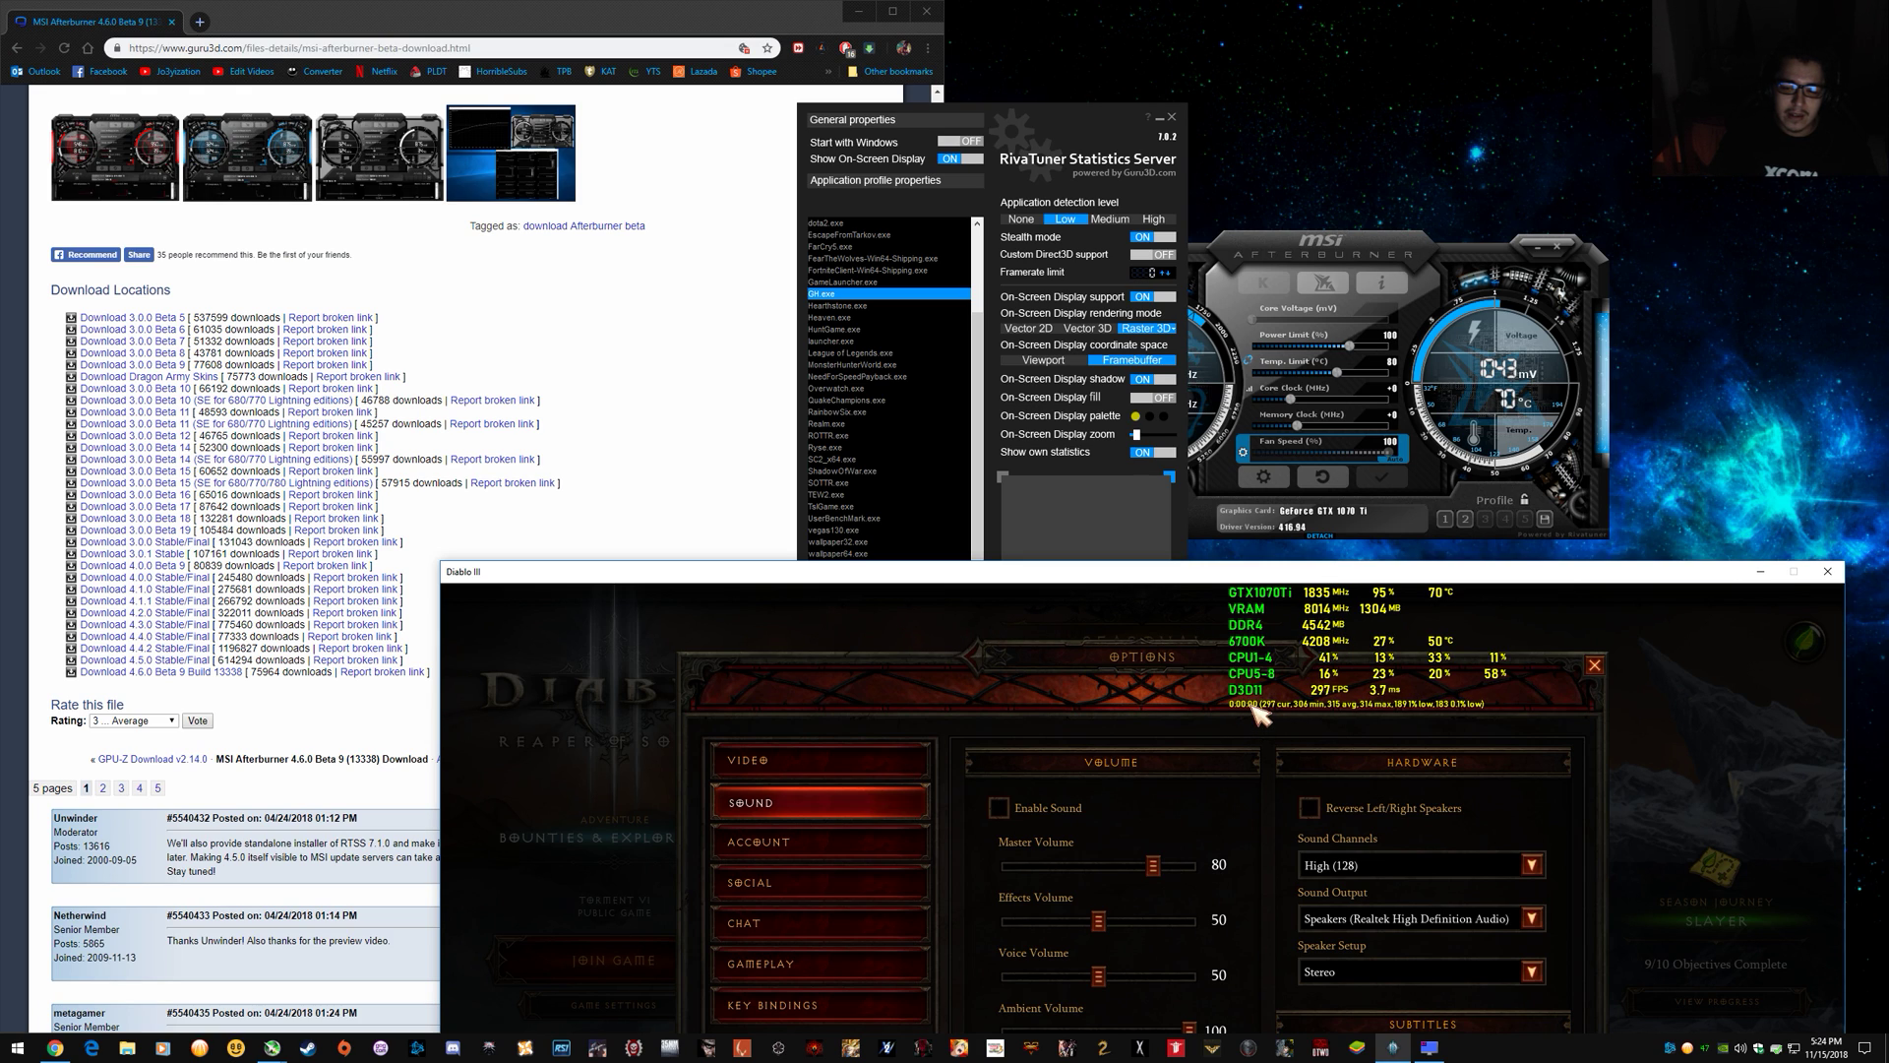
key(F11)
click(1171, 116)
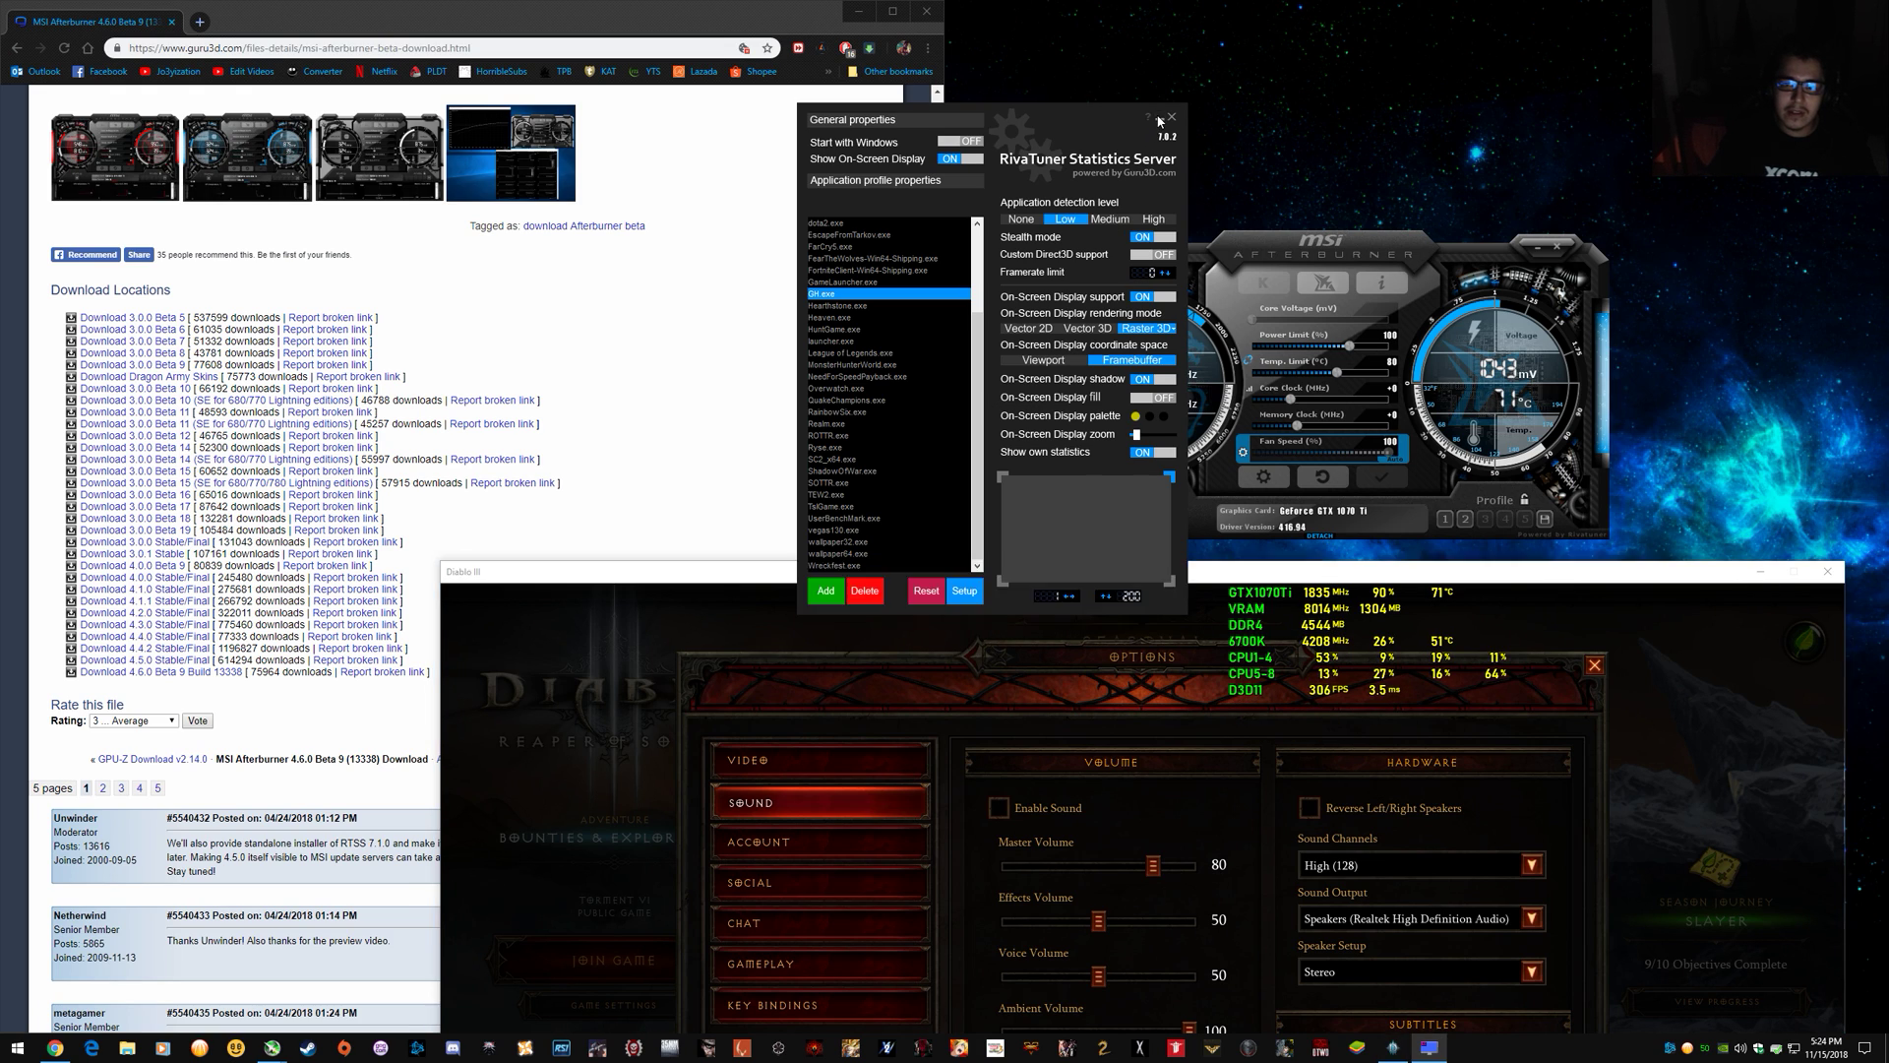
click(1263, 477)
Review the On-Screen Display, Benchmark and Monitoring tabs in Afterburner's properties, then close them.
drag(1144, 252, 908, 248)
click(960, 273)
click(1030, 274)
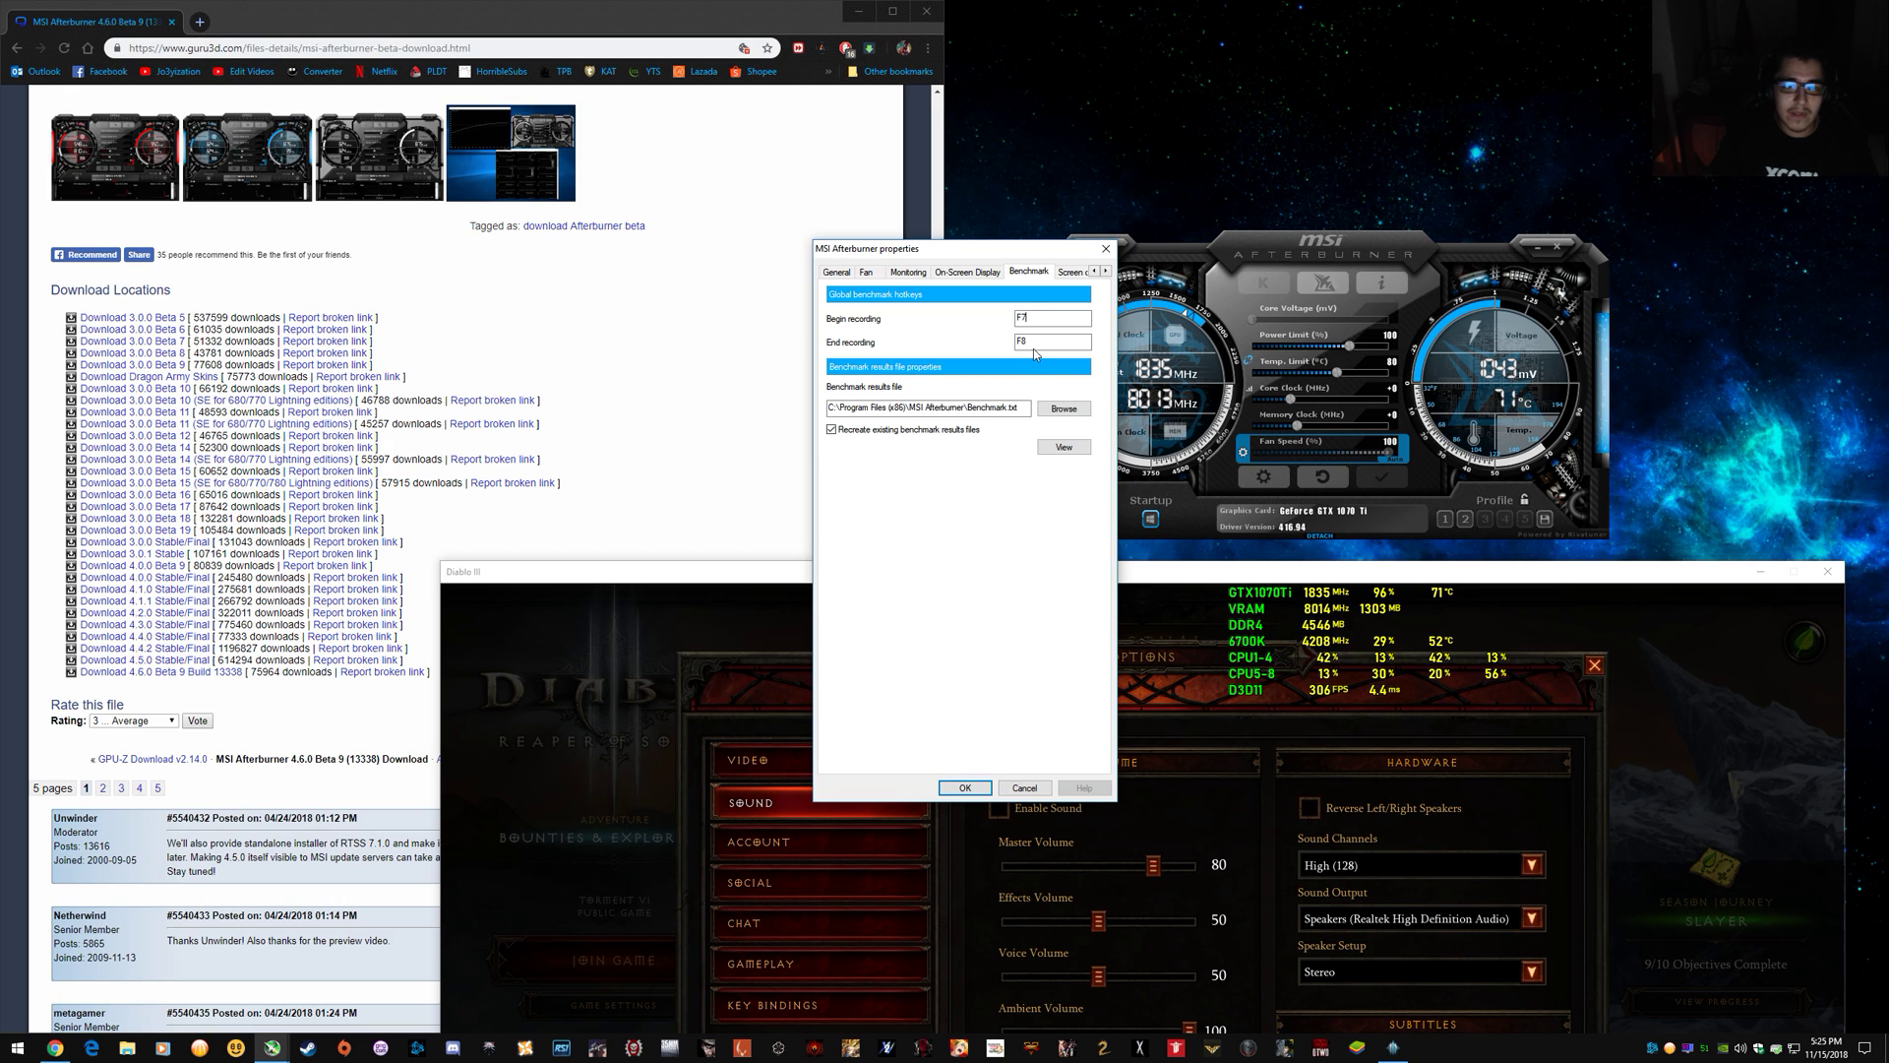
click(966, 272)
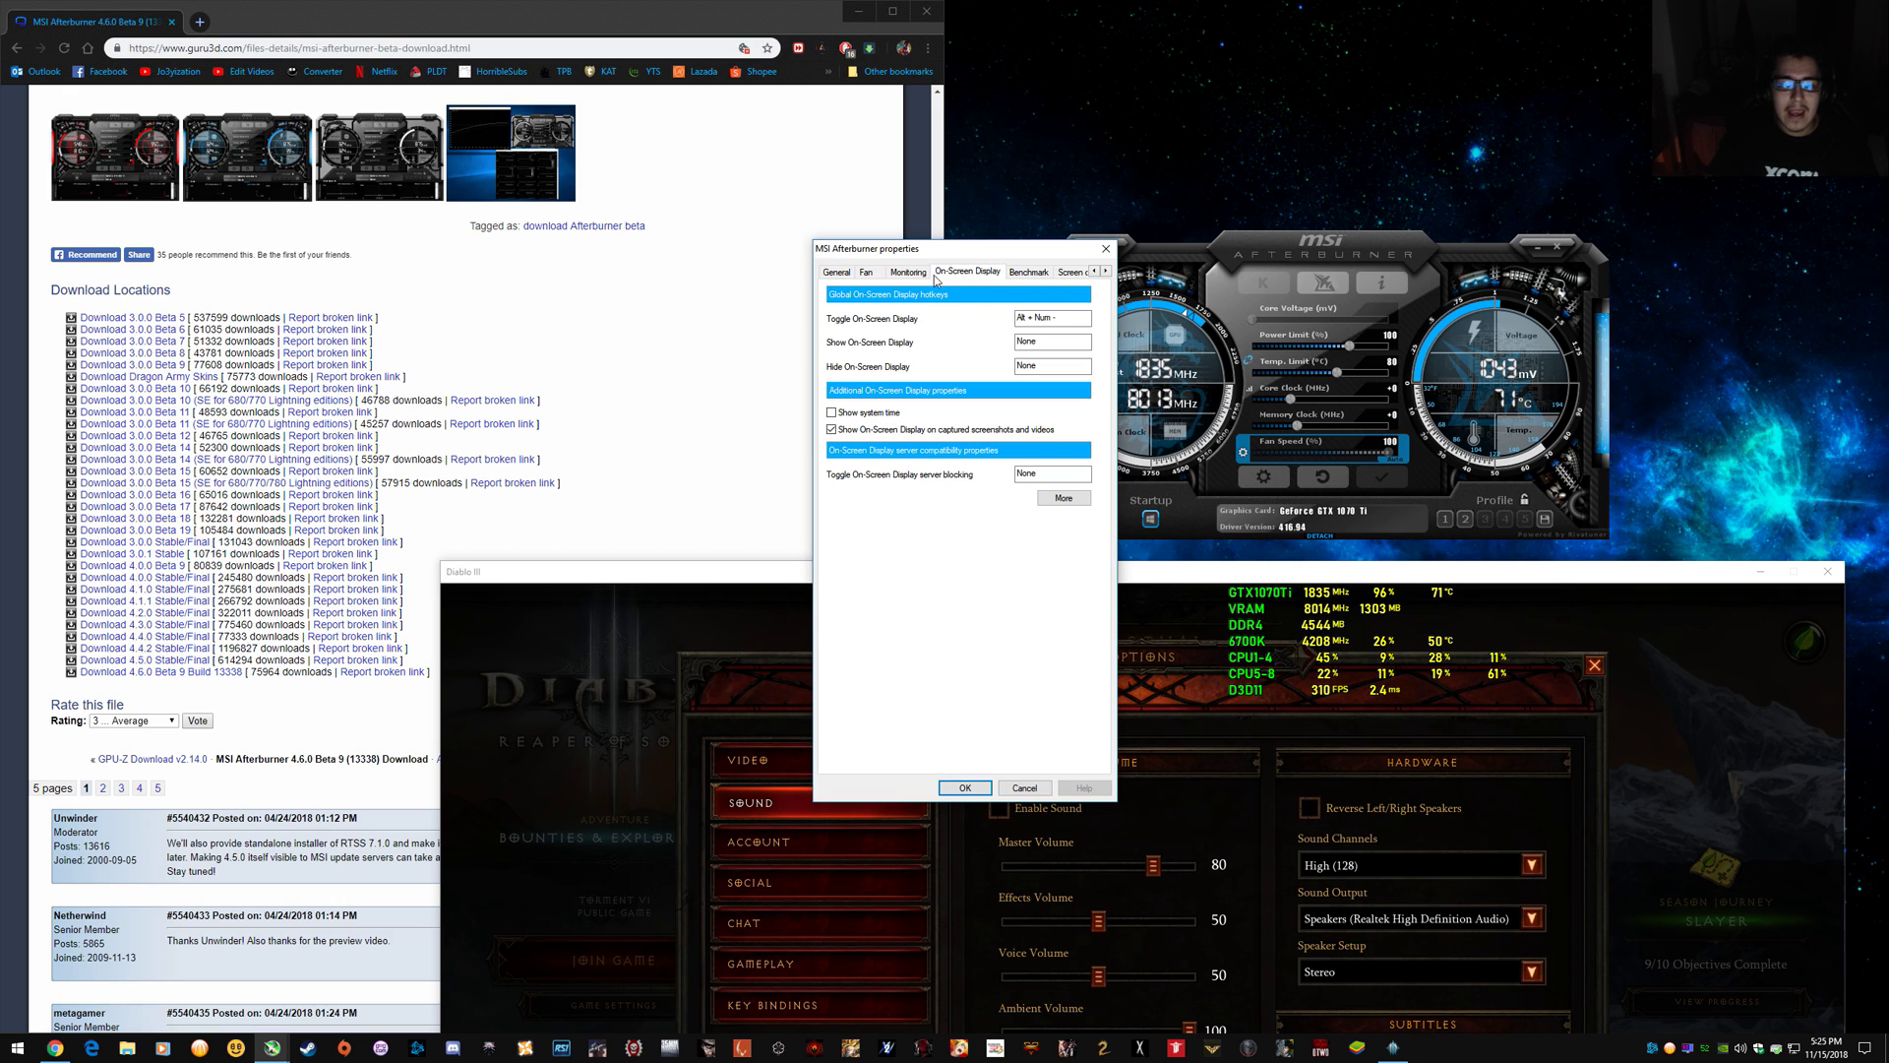
click(919, 275)
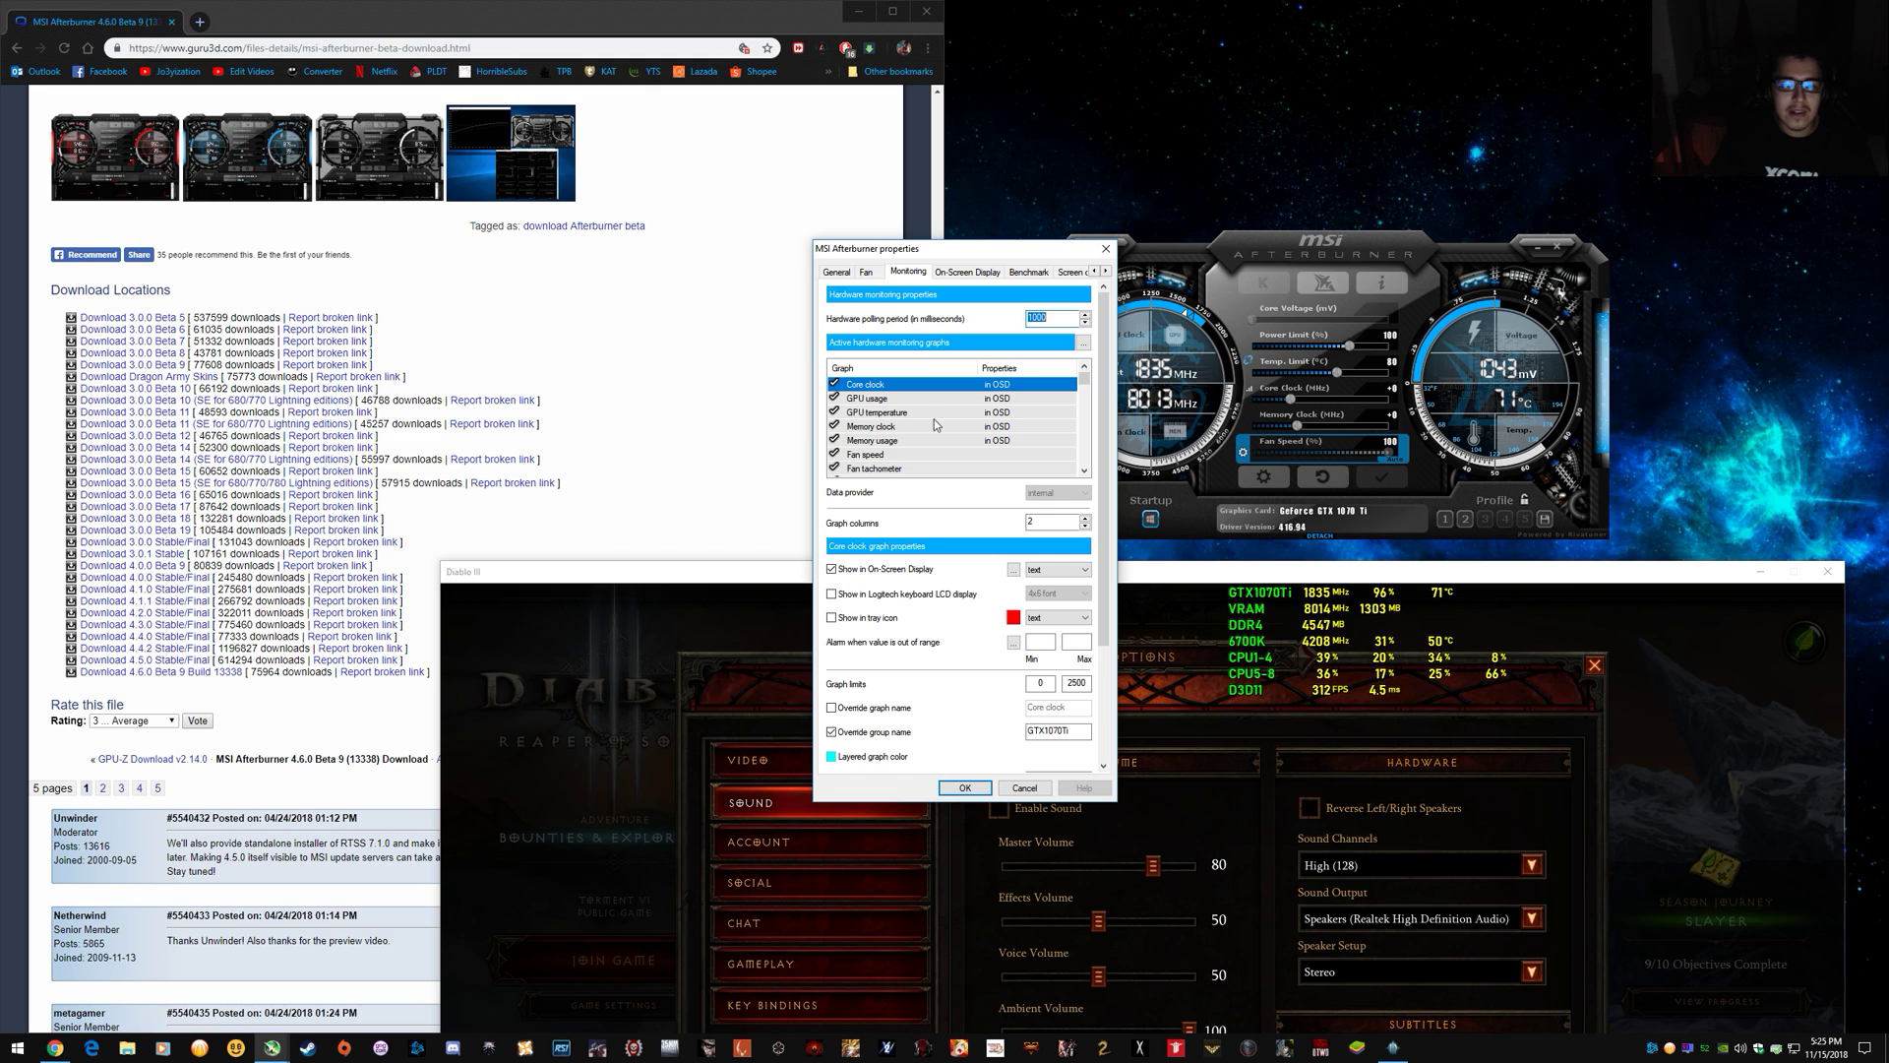
click(964, 787)
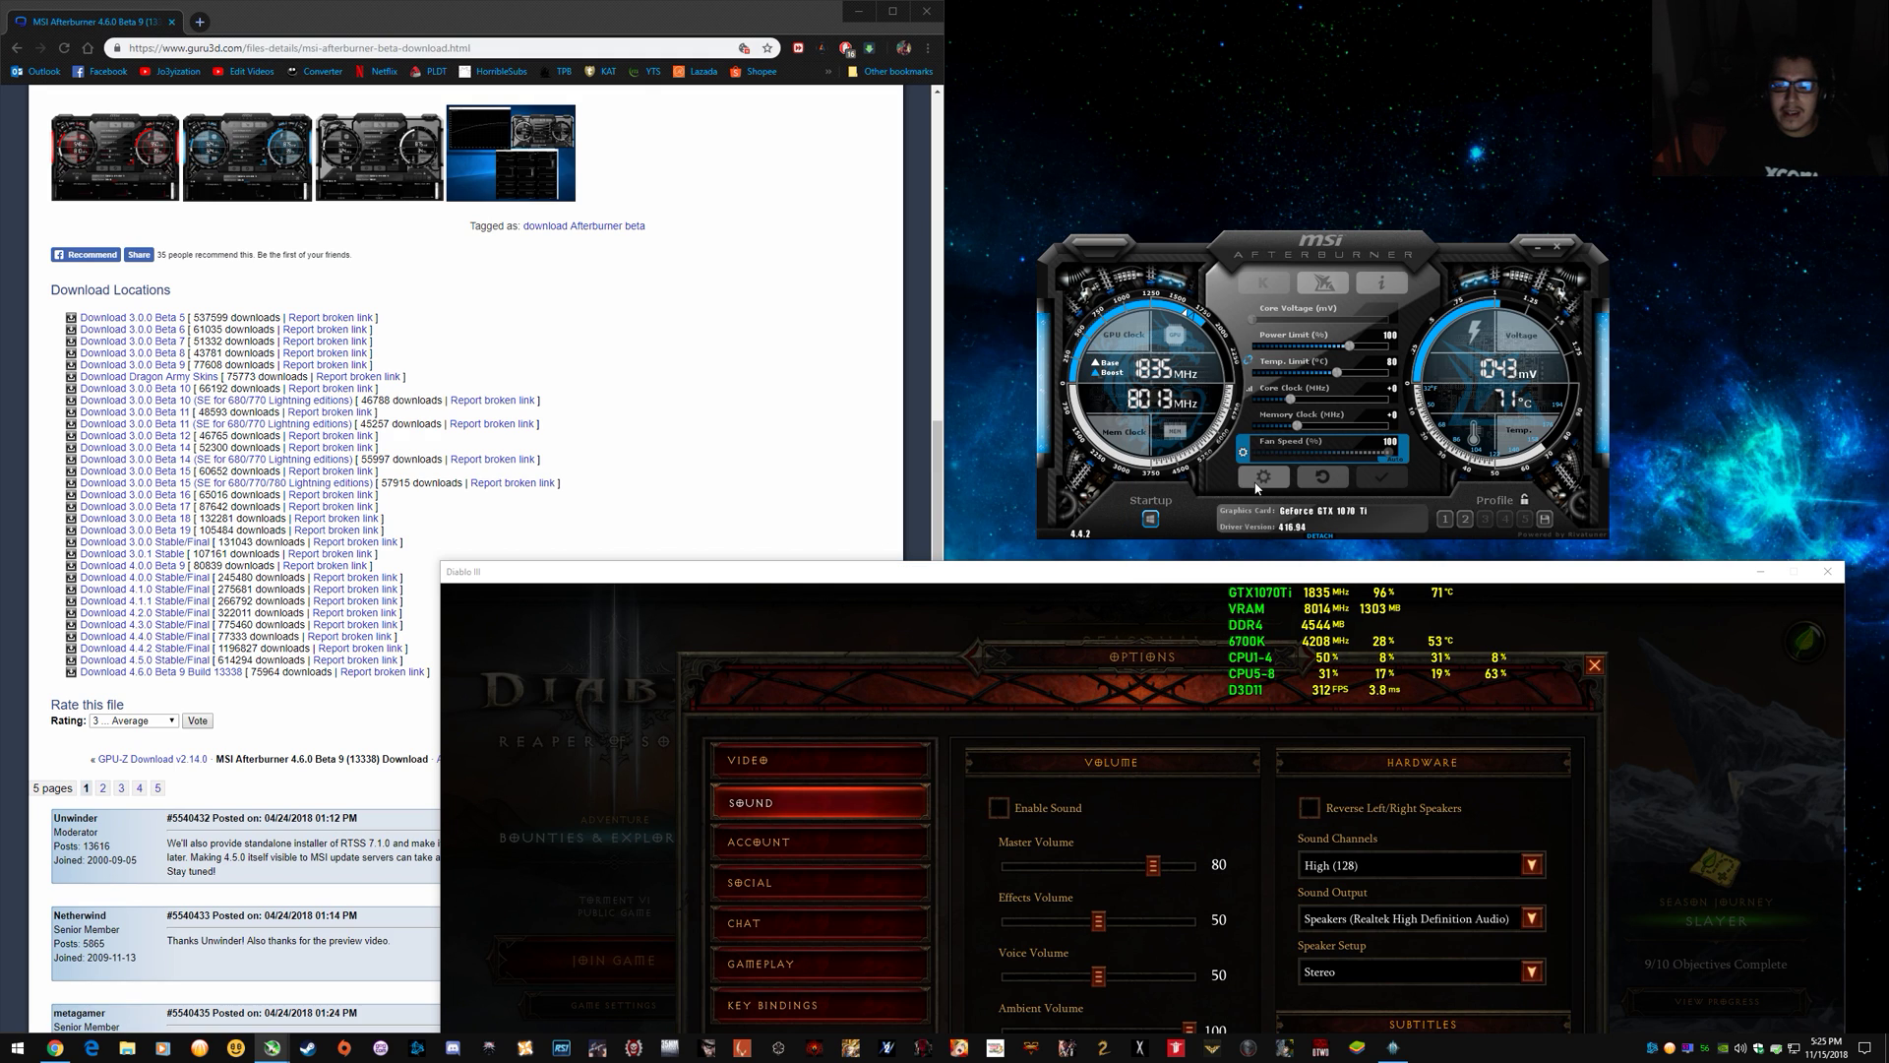
click(1258, 480)
click(1202, 789)
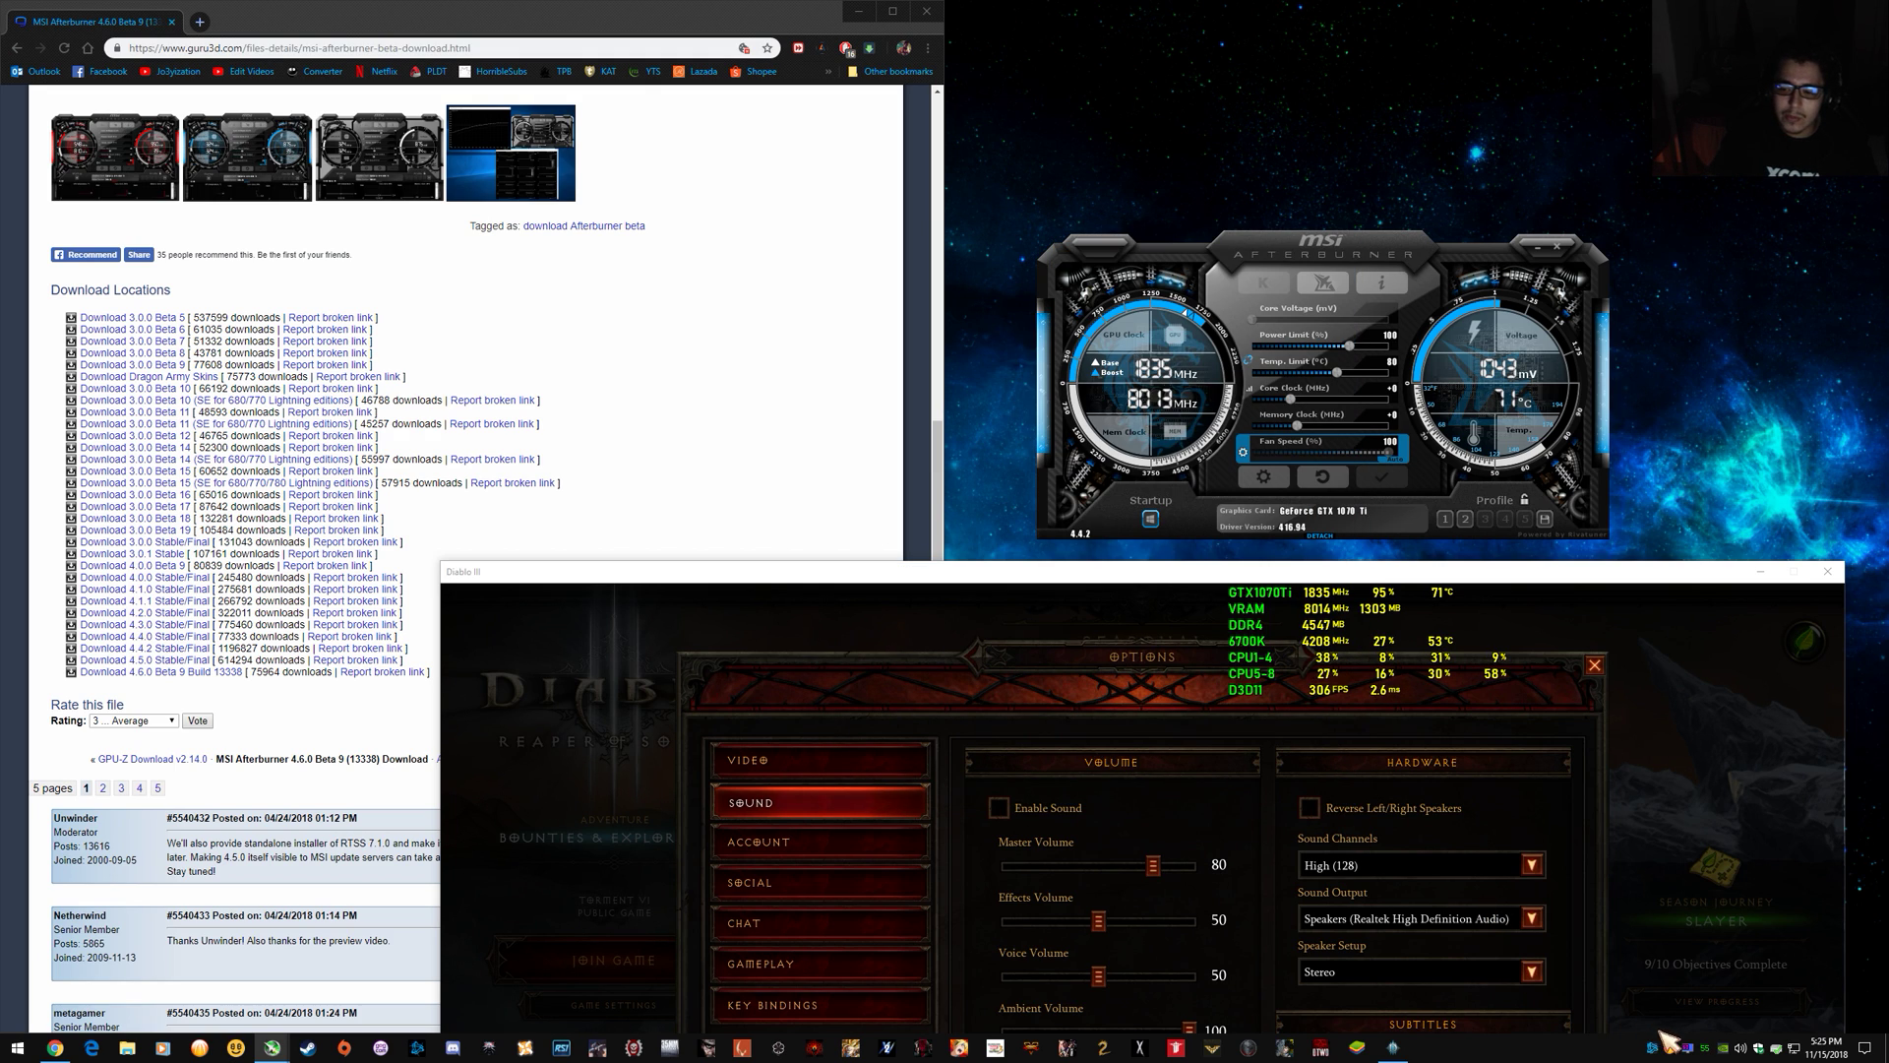
Bring up RivaTuner from the tray, select the Global profile, and show its Setup properties.
click(1689, 1051)
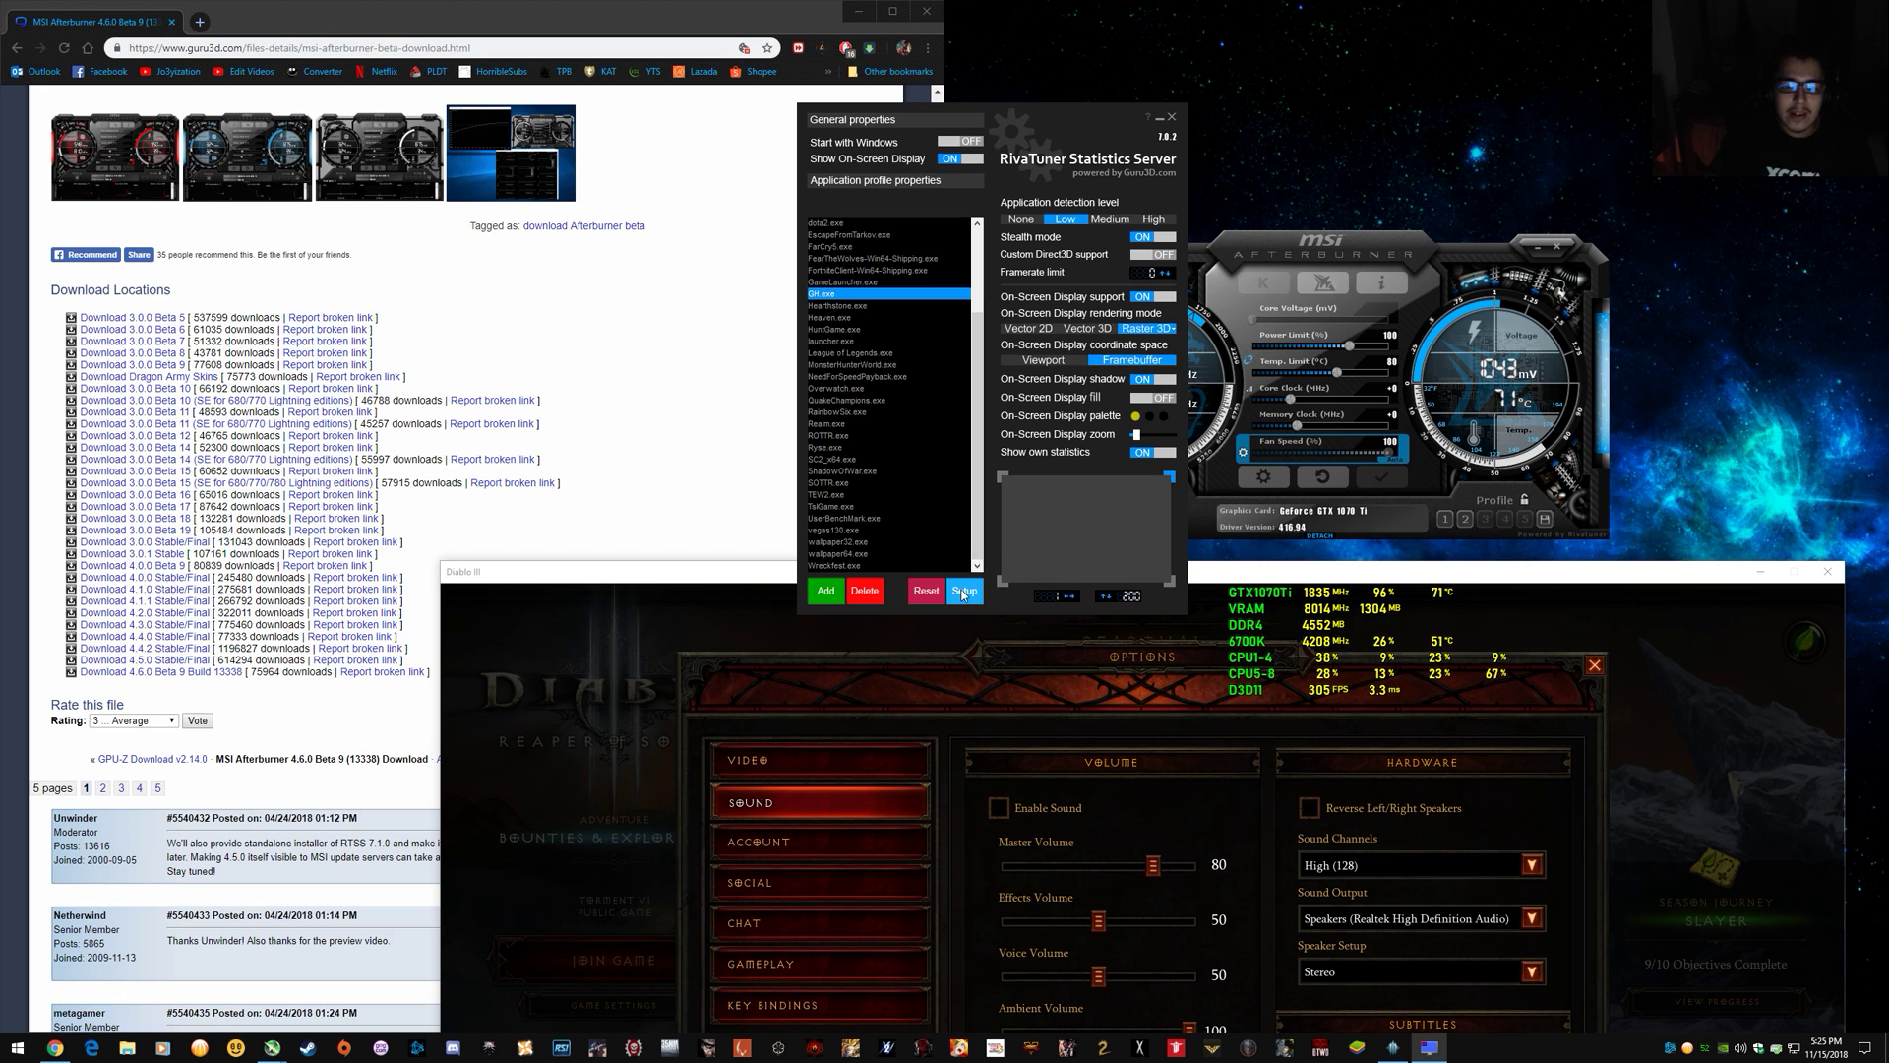
click(891, 234)
scroll(886, 241, up, 4)
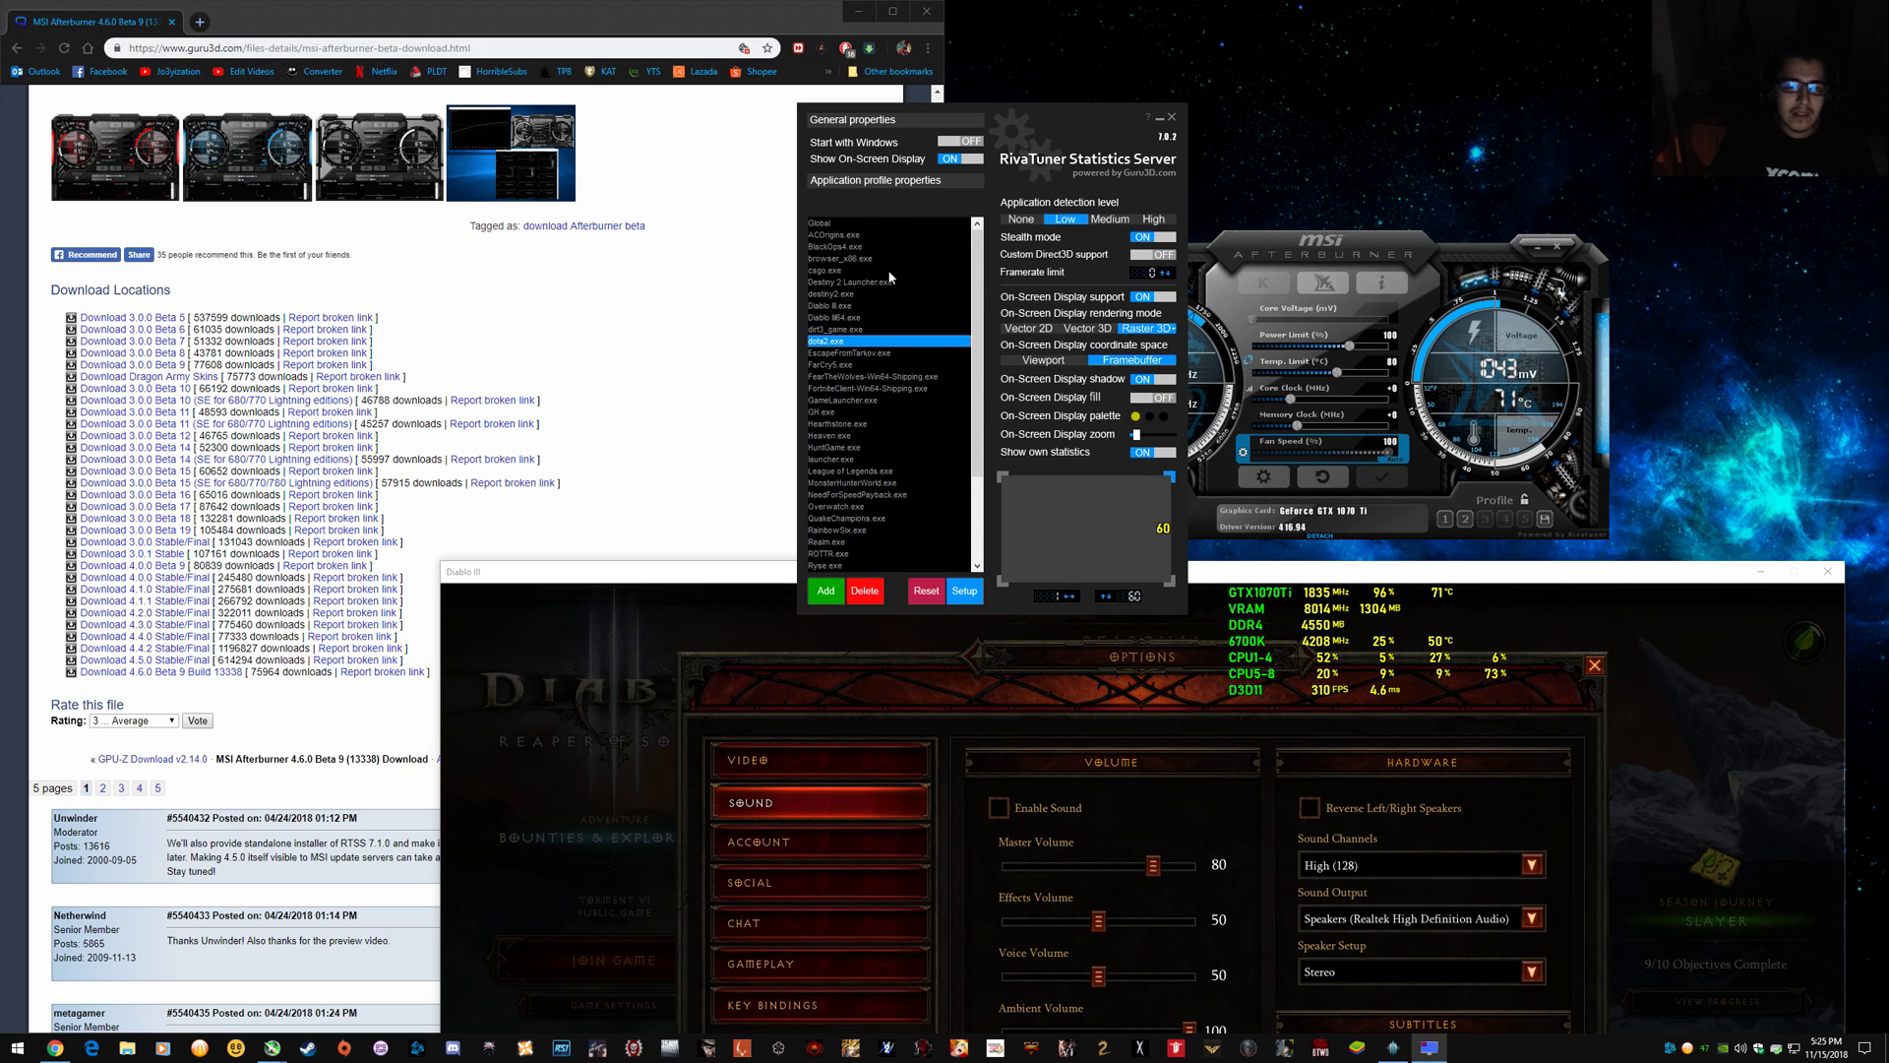
click(874, 236)
click(826, 223)
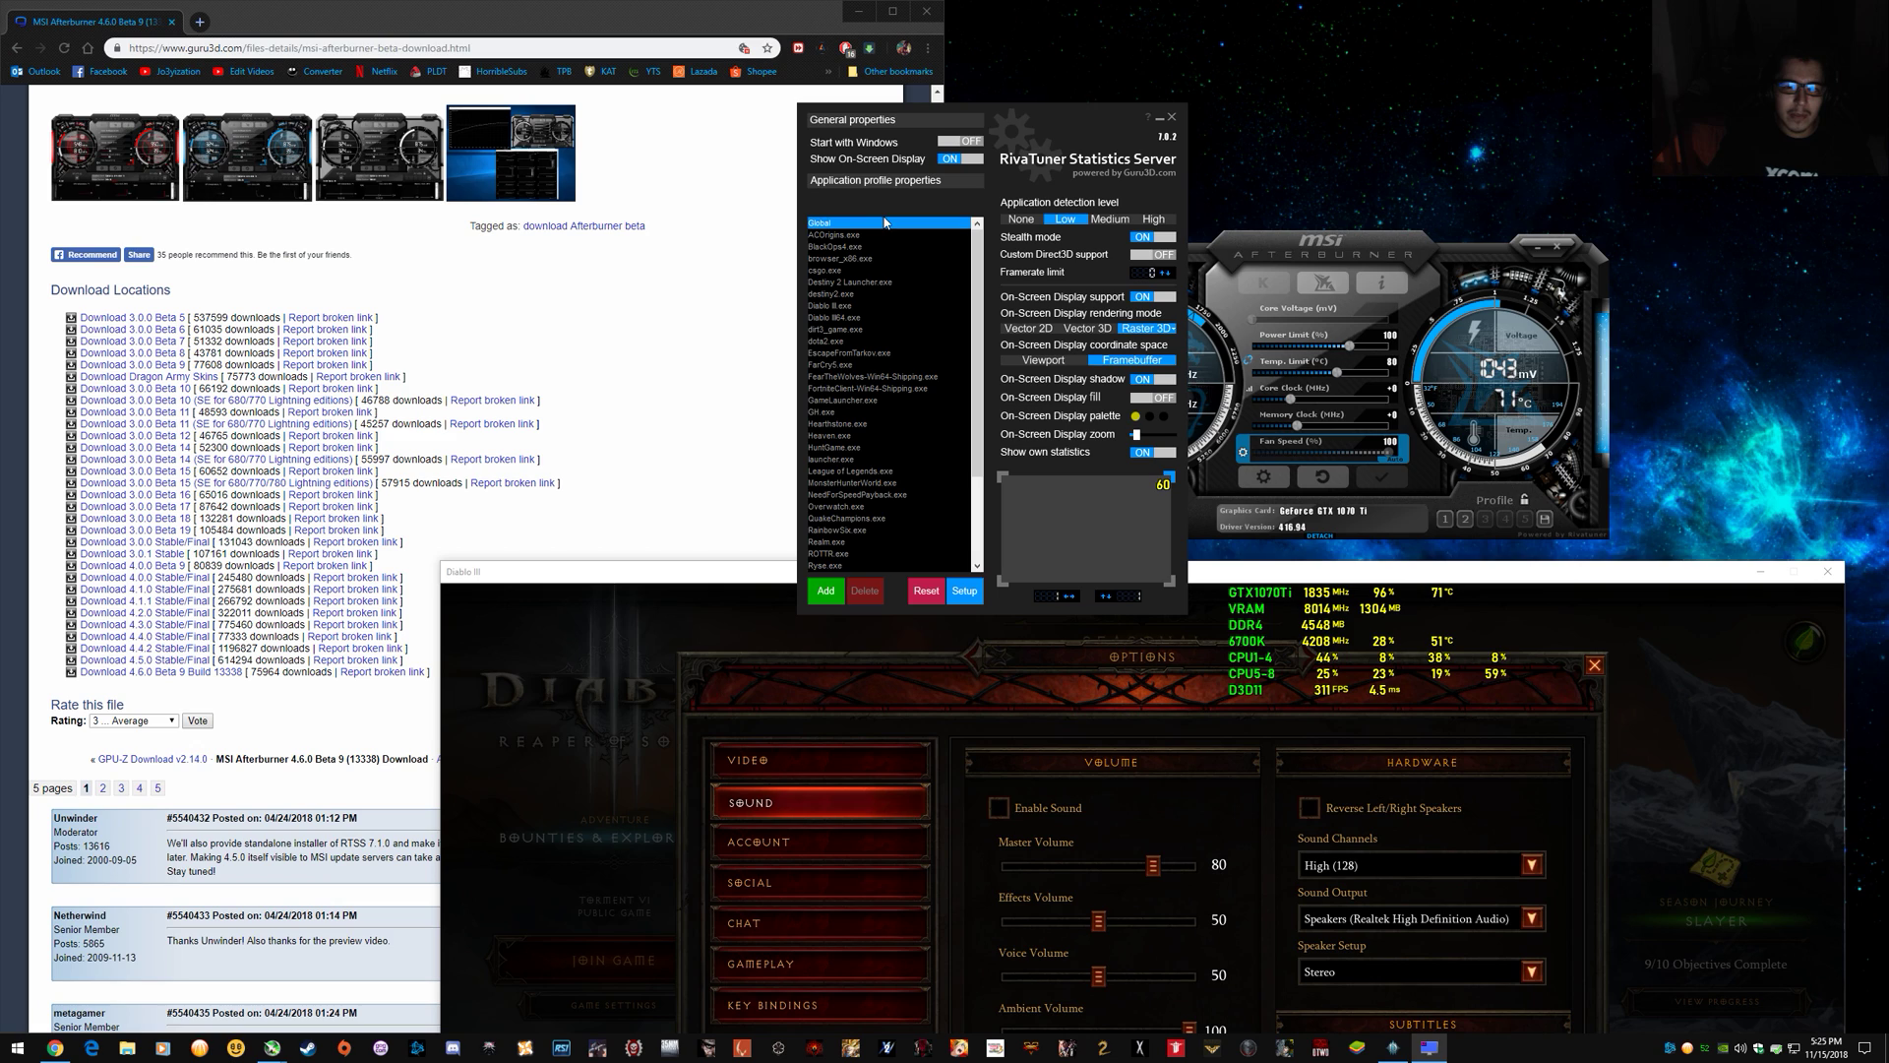
click(965, 591)
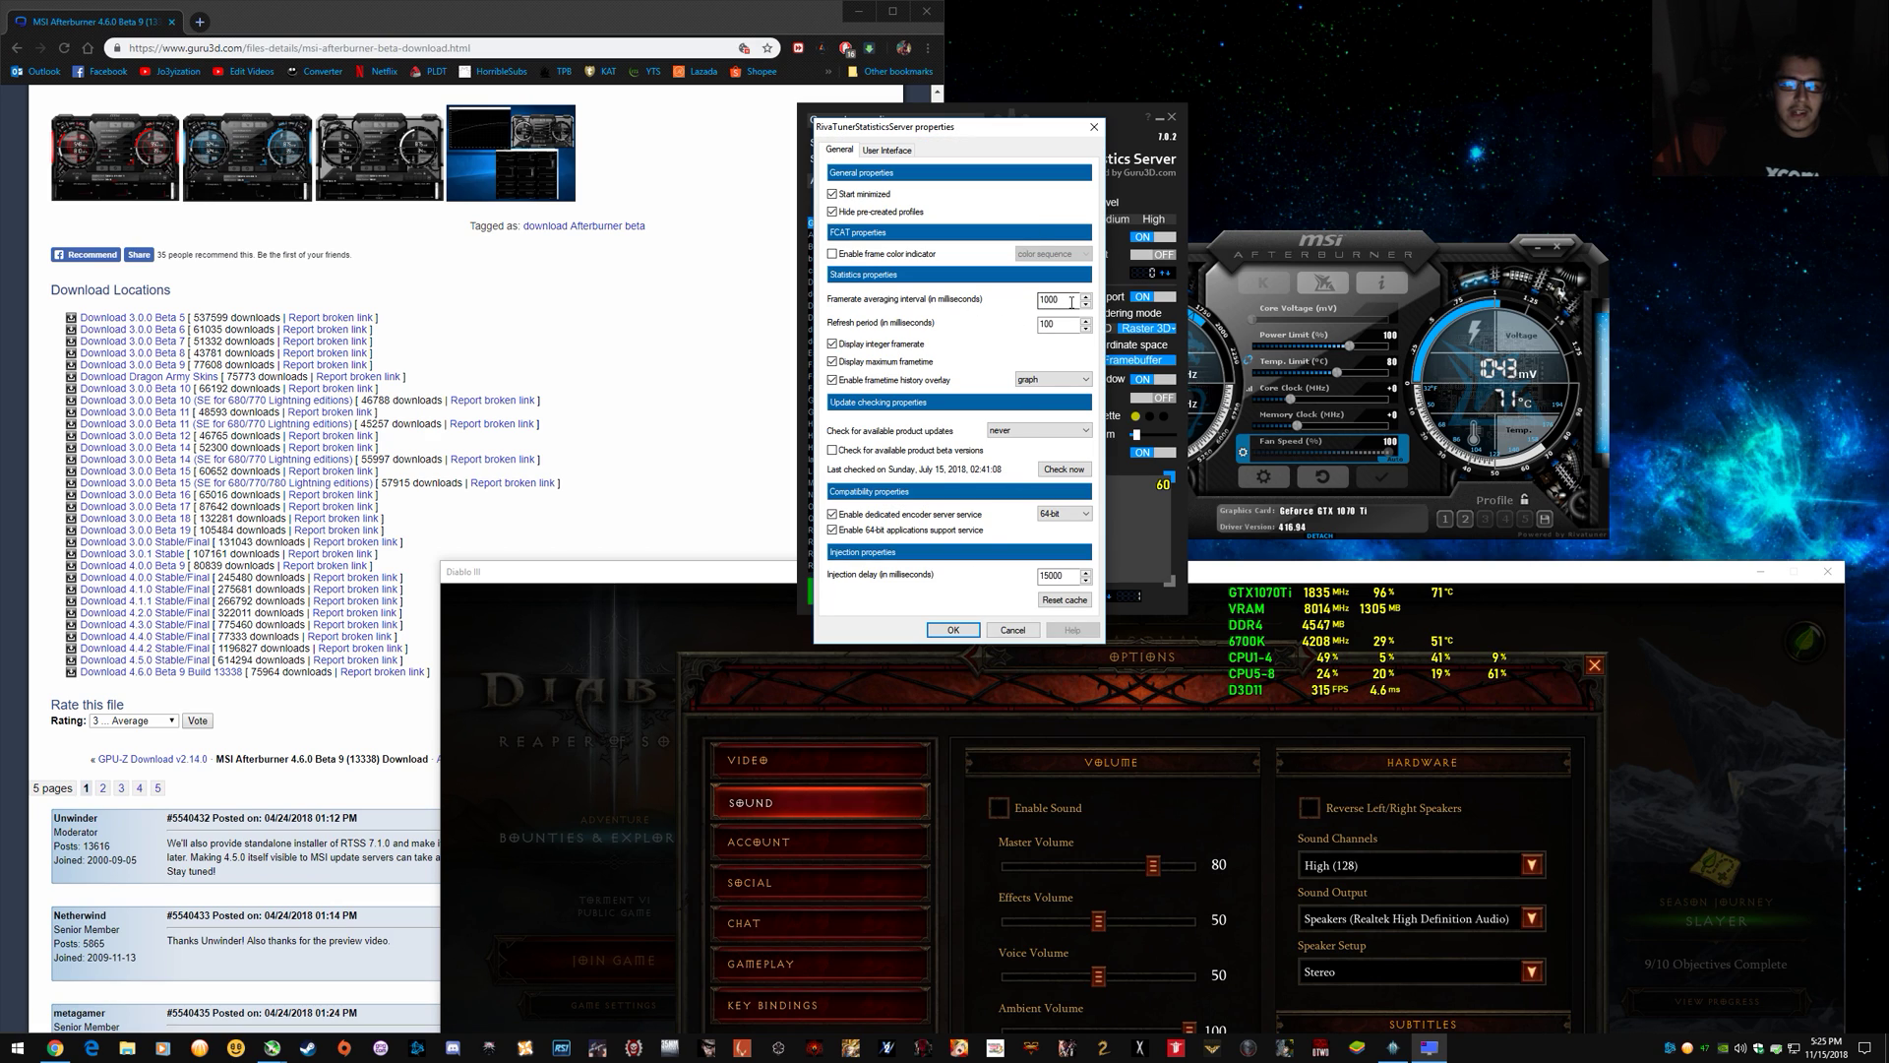
Check the 1000 ms averaging interval and select the Refresh period value 100.
drag(1071, 302, 1024, 306)
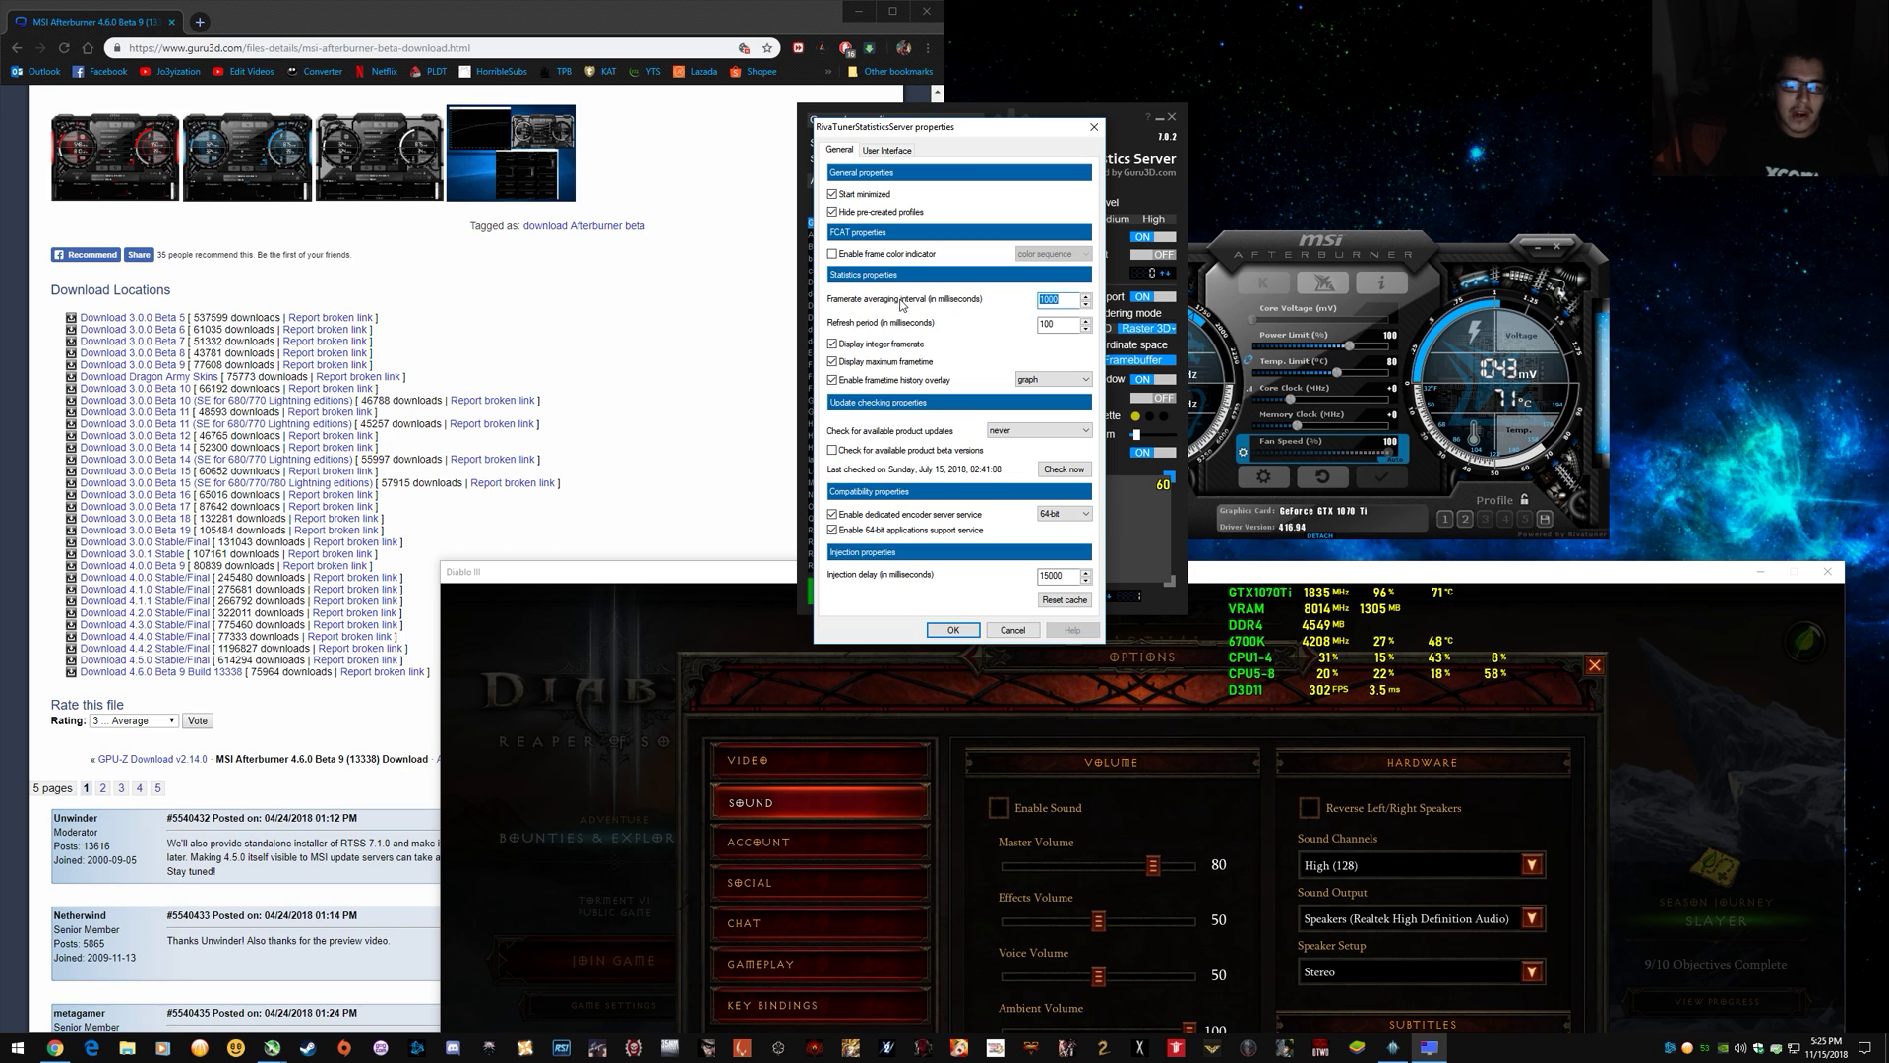
click(1063, 302)
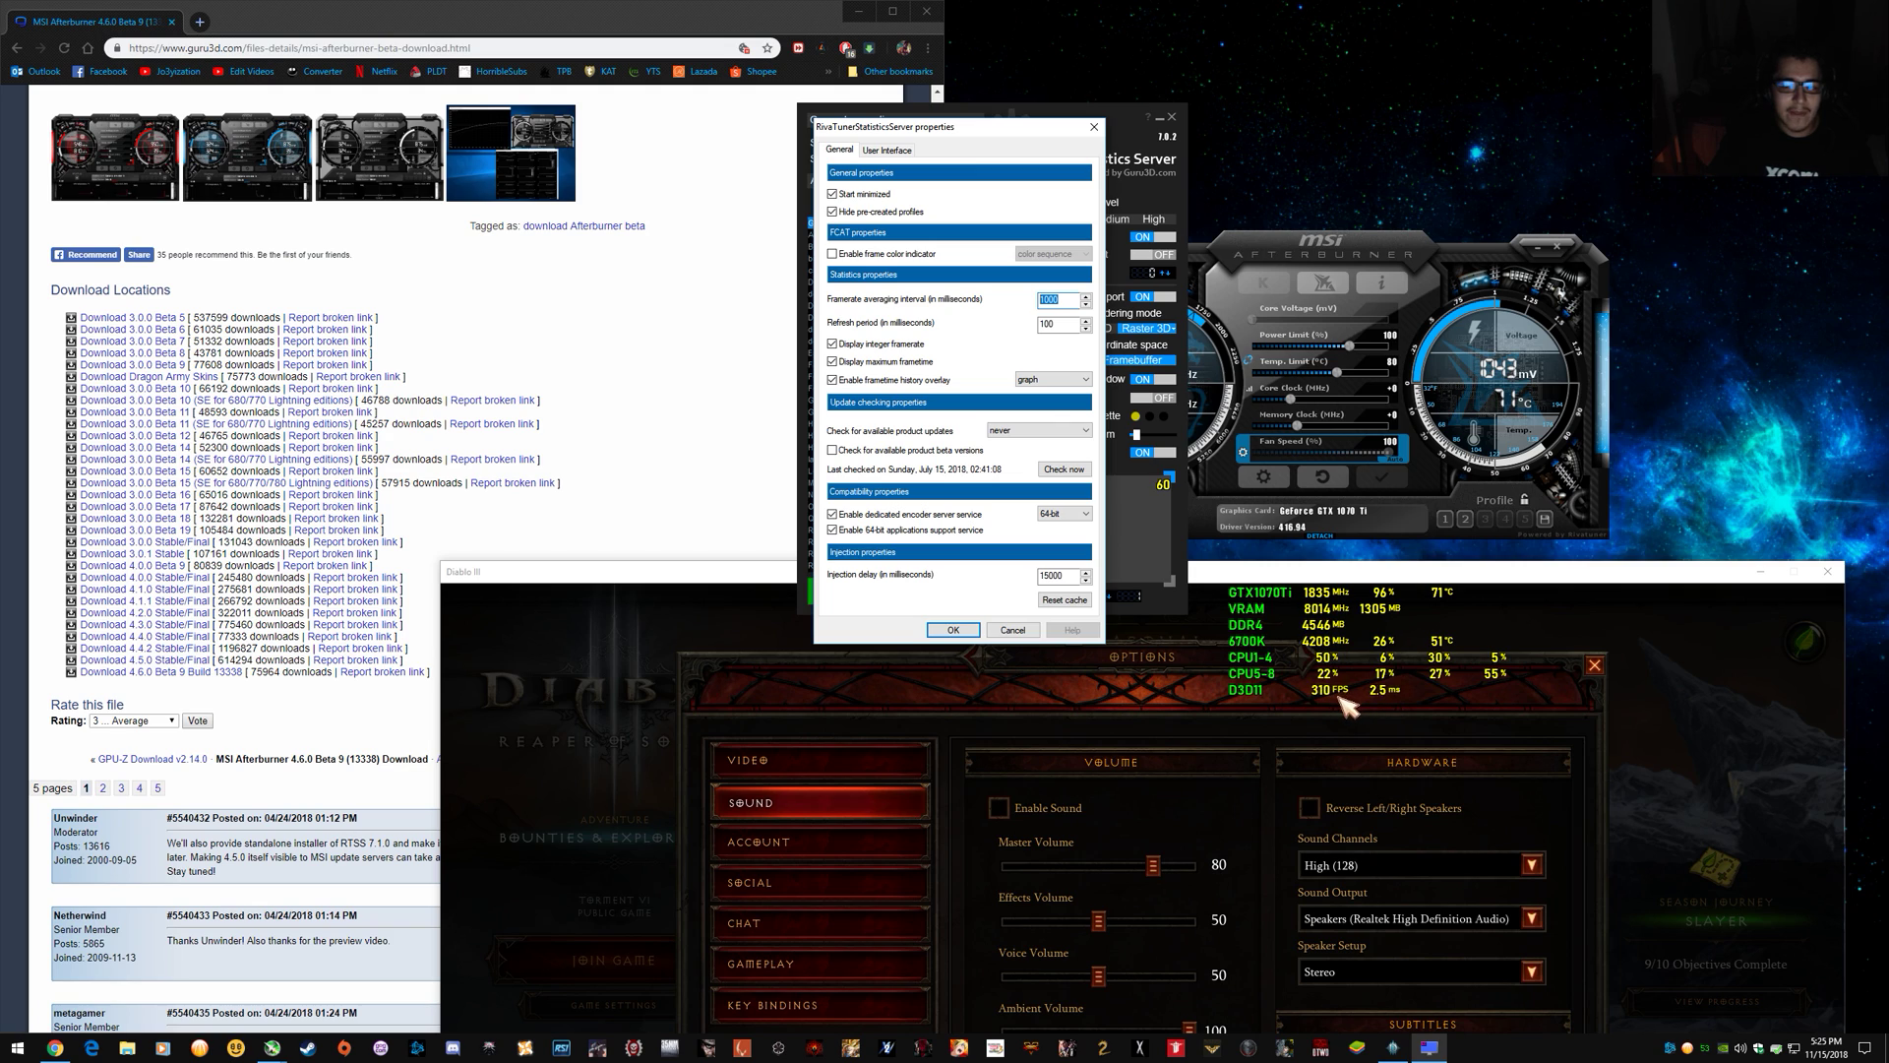
click(1061, 302)
click(1076, 326)
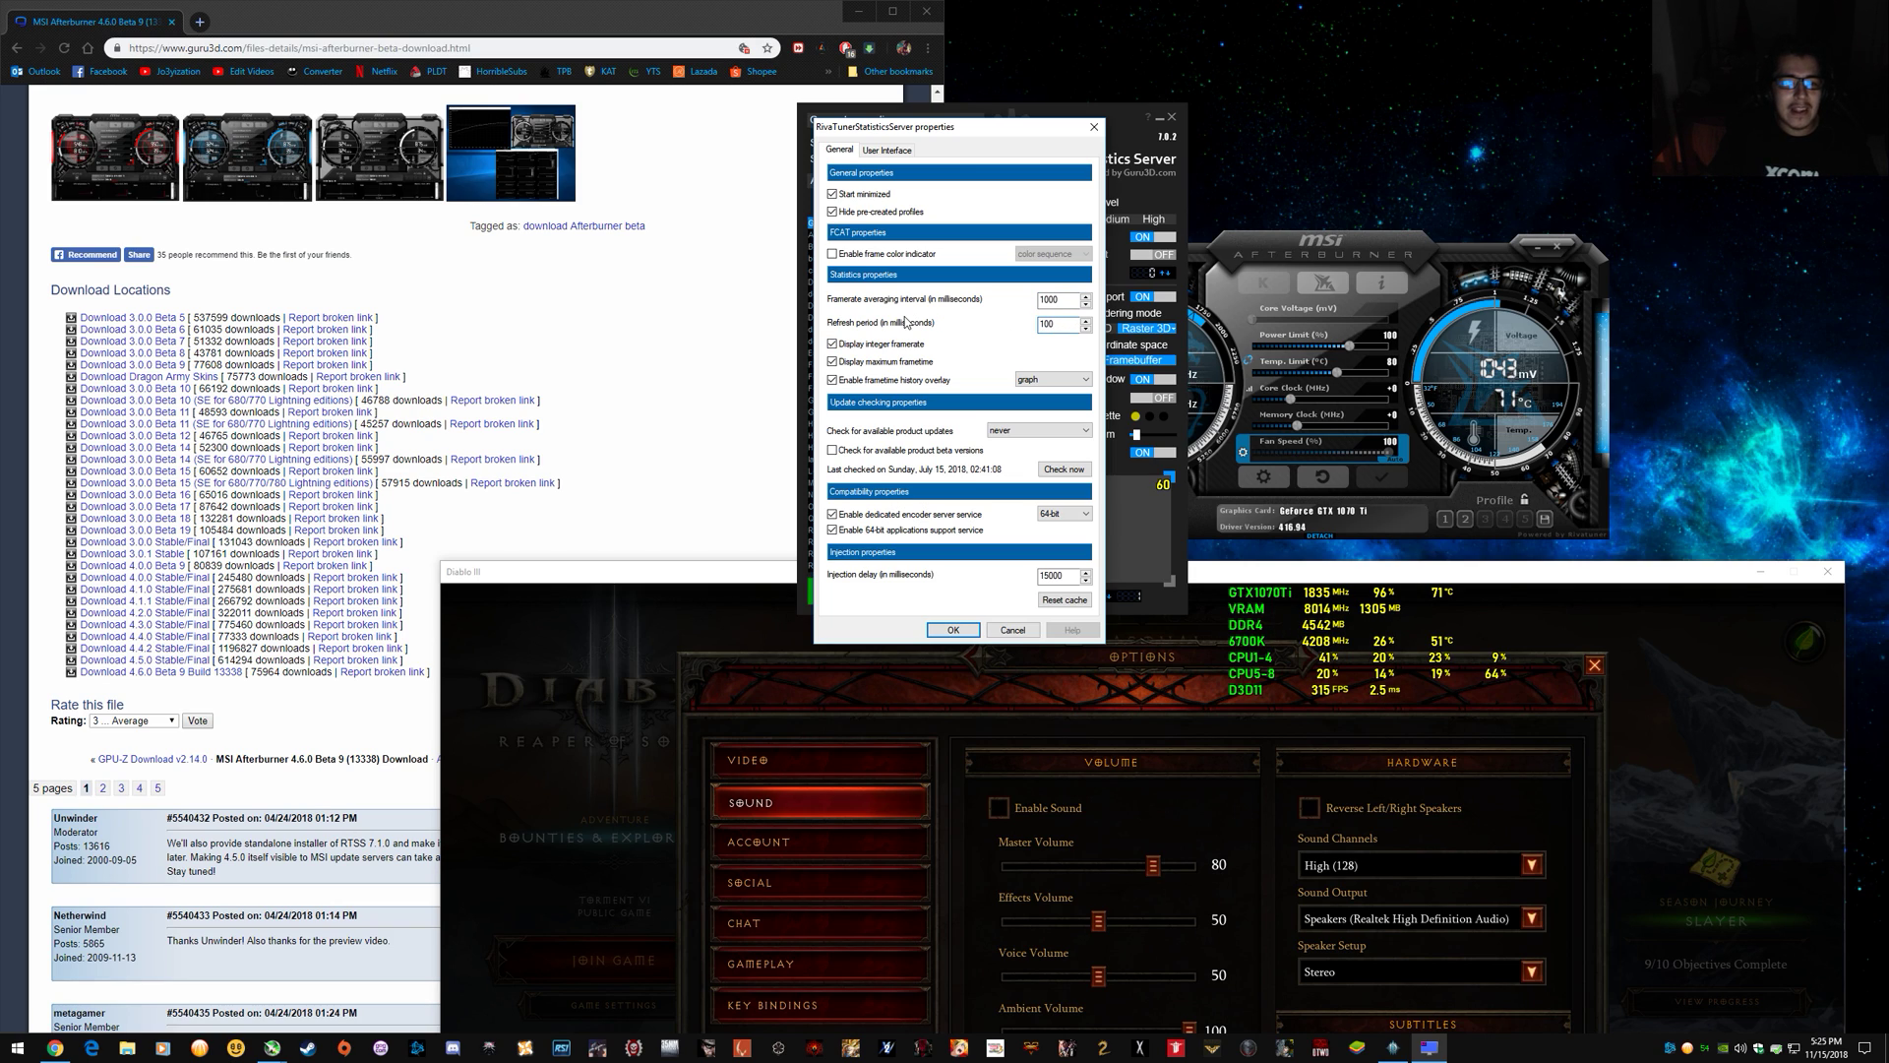
drag(1059, 326, 1030, 326)
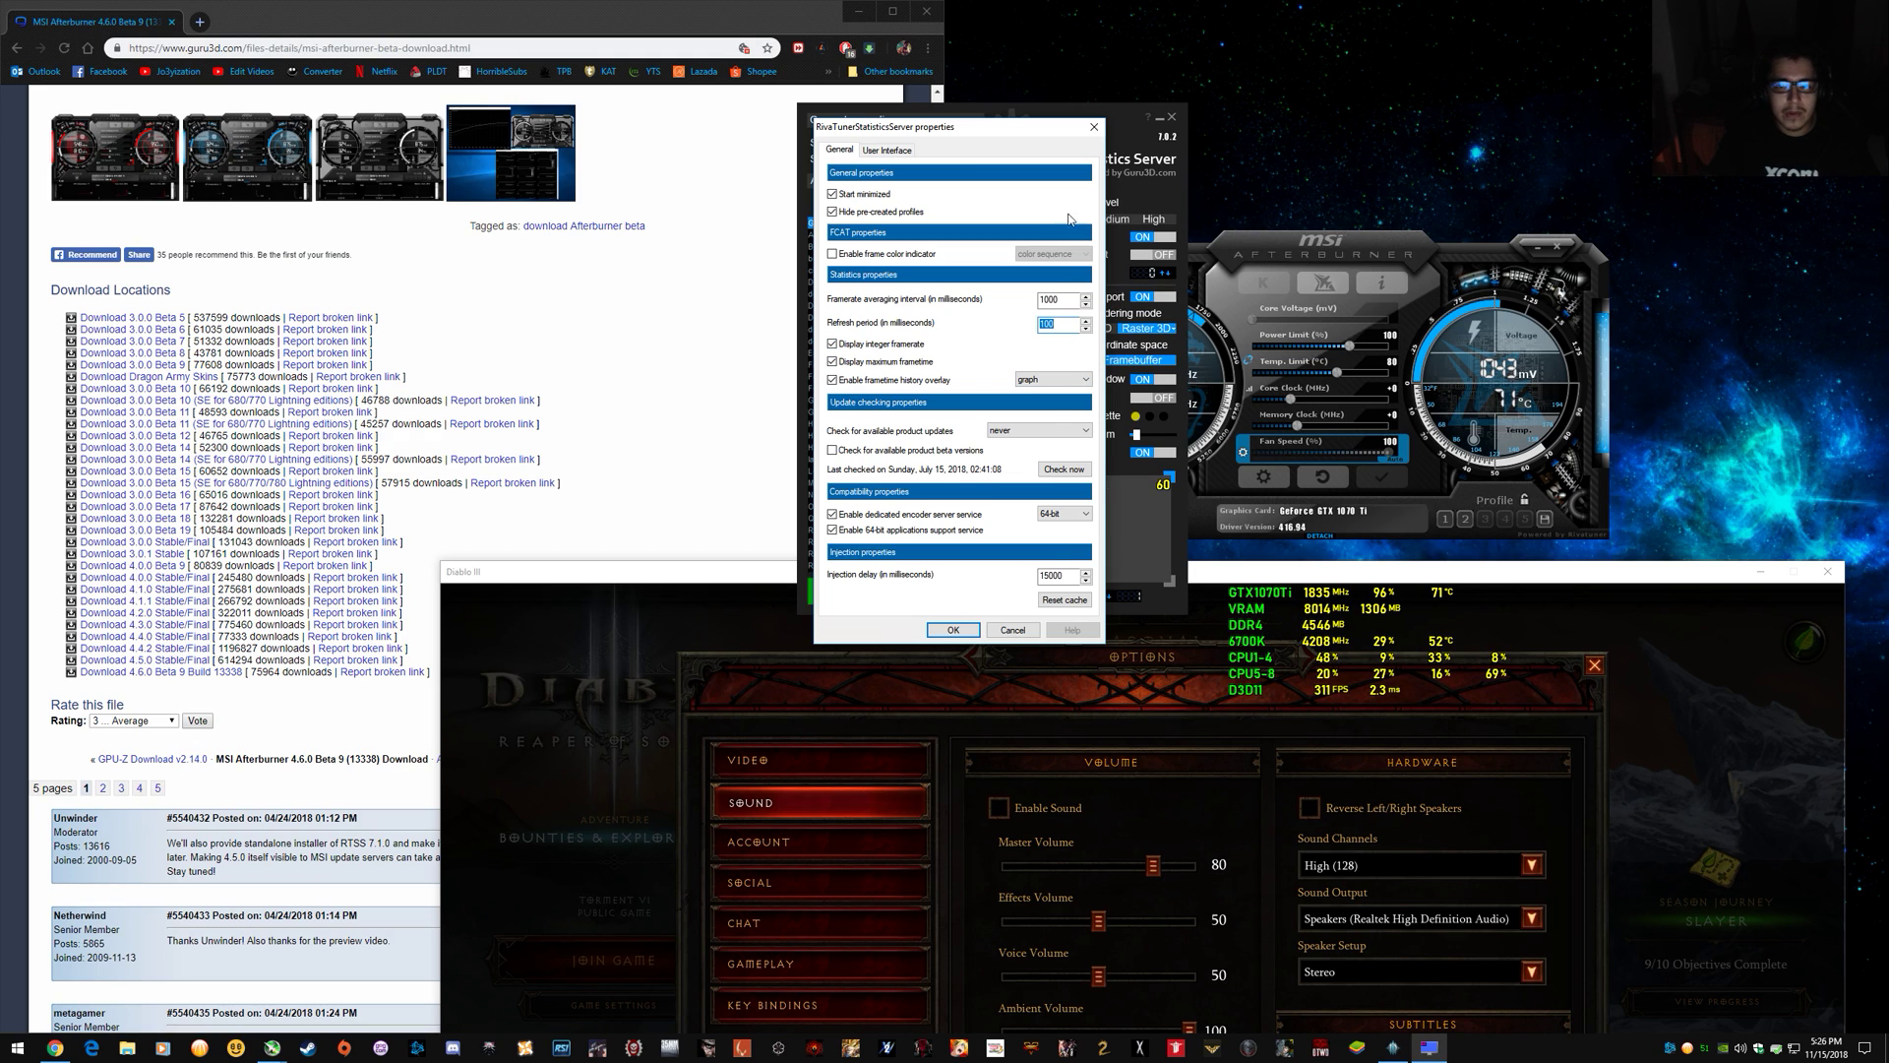
Select the Diablo III64.exe profile and set the Refresh period to 10 ms.
click(1012, 630)
click(877, 317)
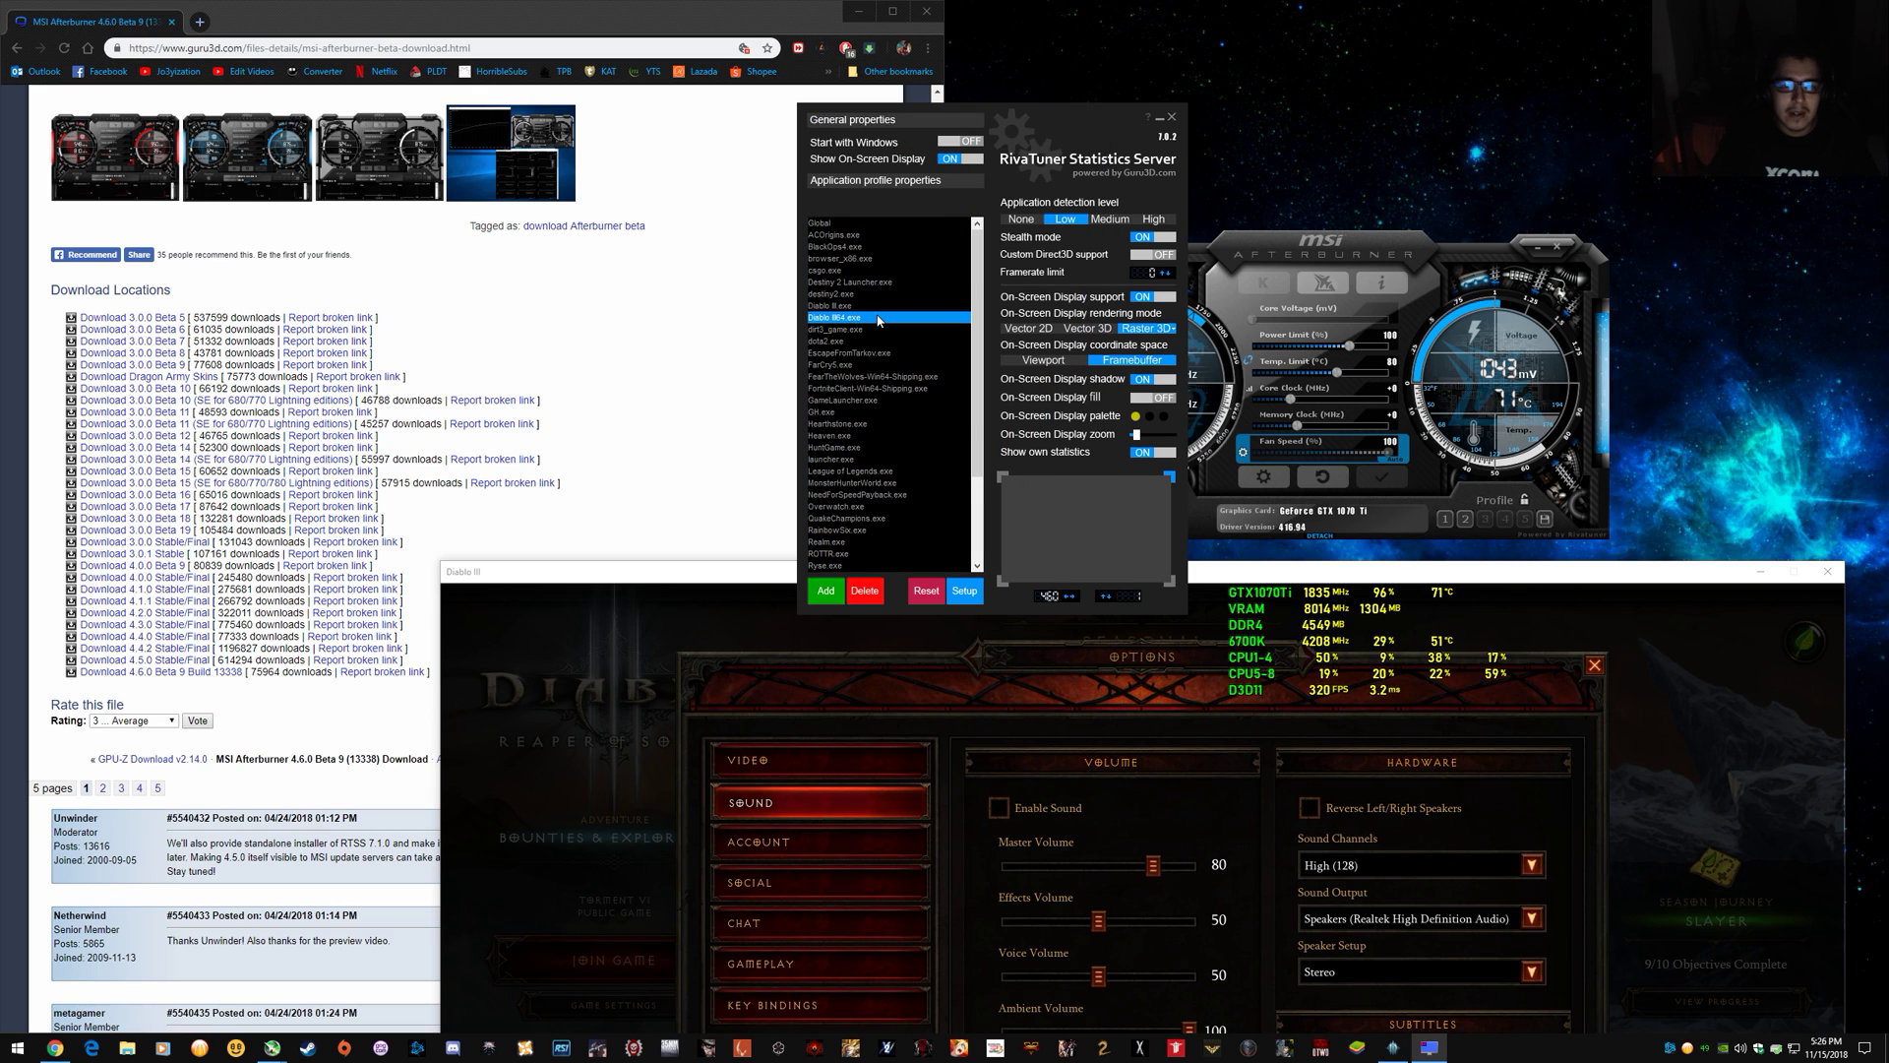
click(964, 590)
drag(1075, 324, 1030, 328)
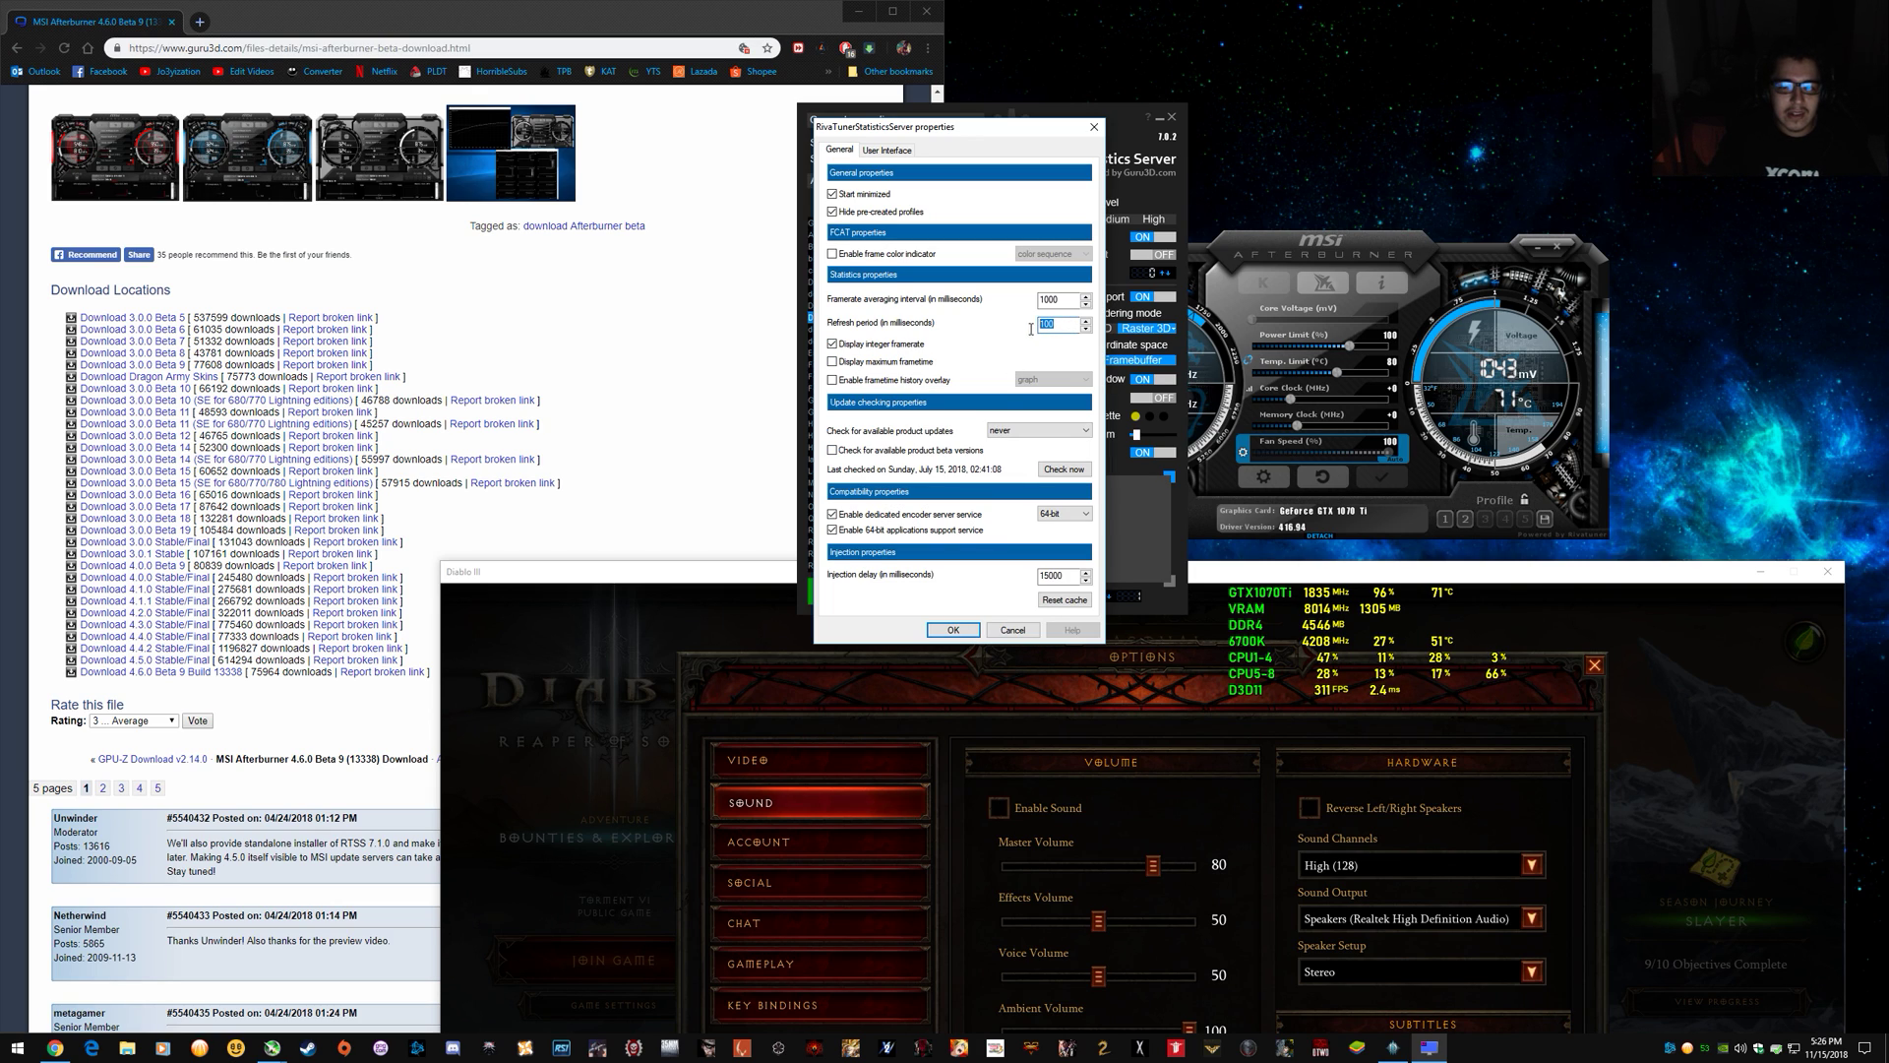
text(10)
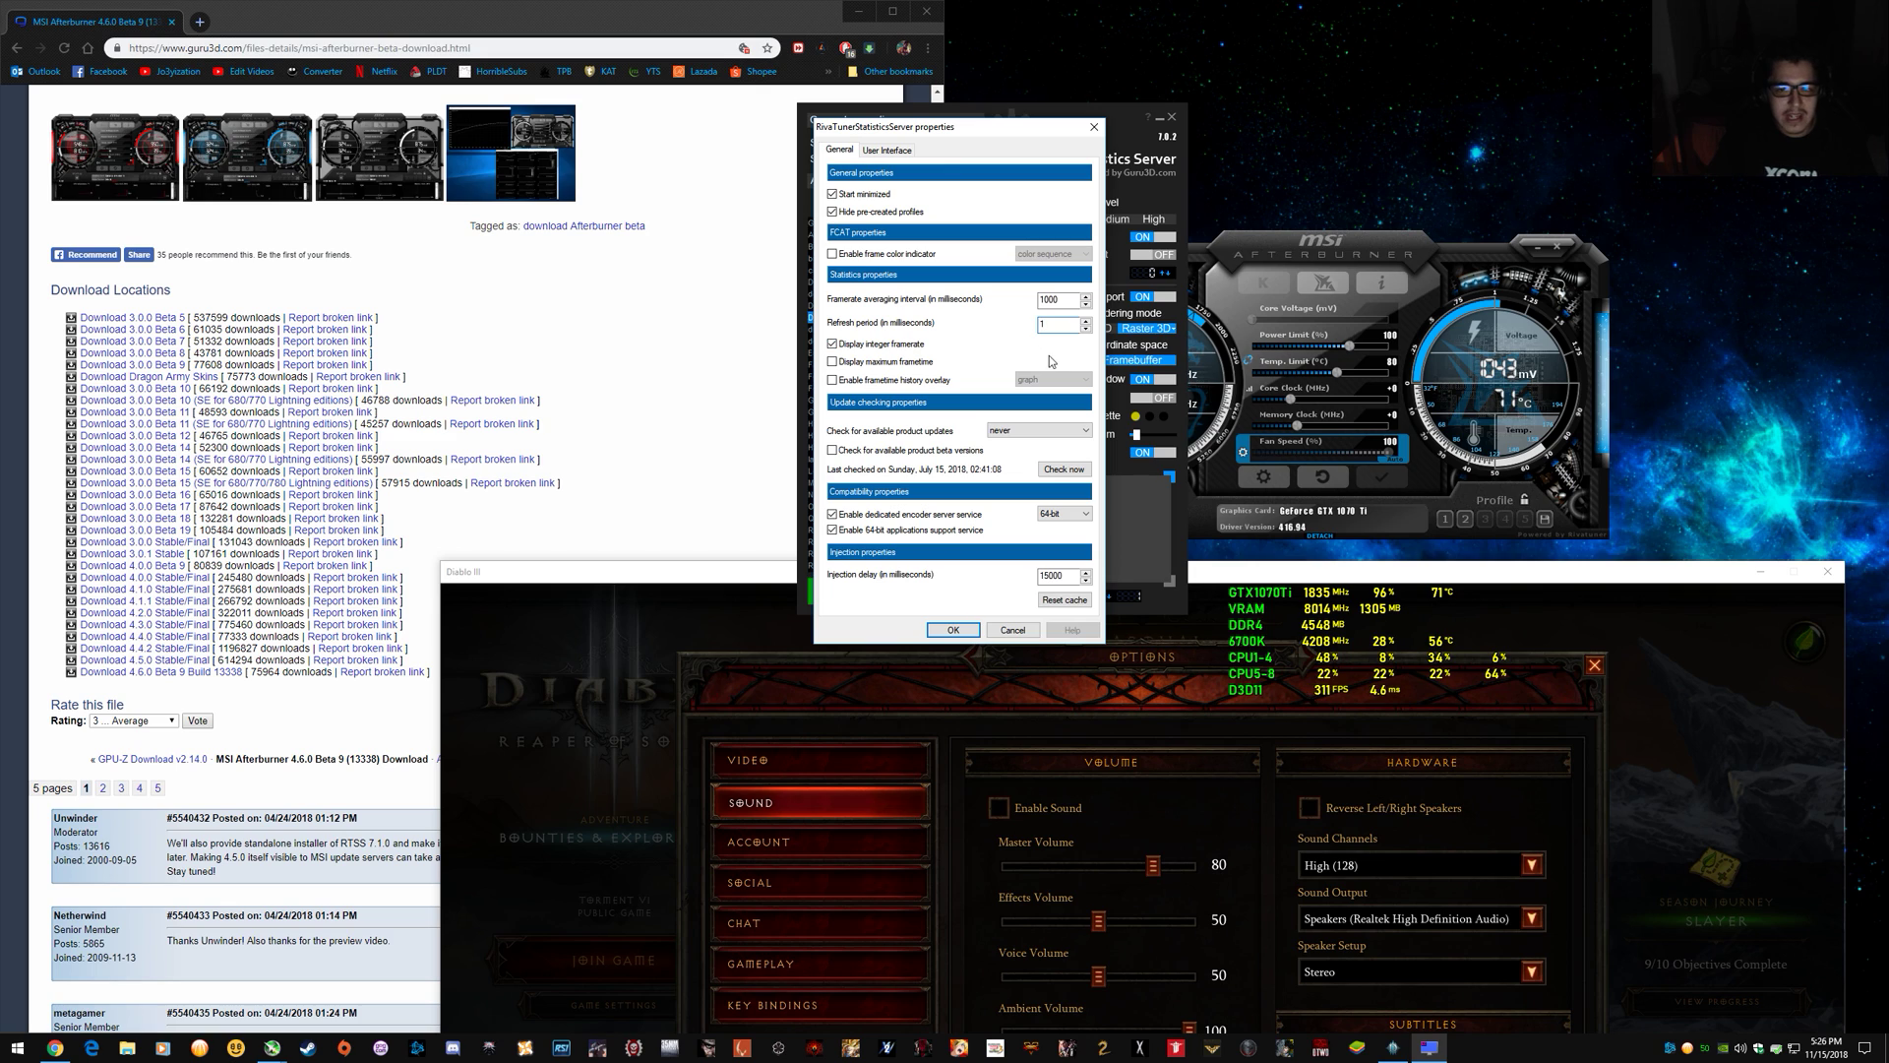
click(953, 630)
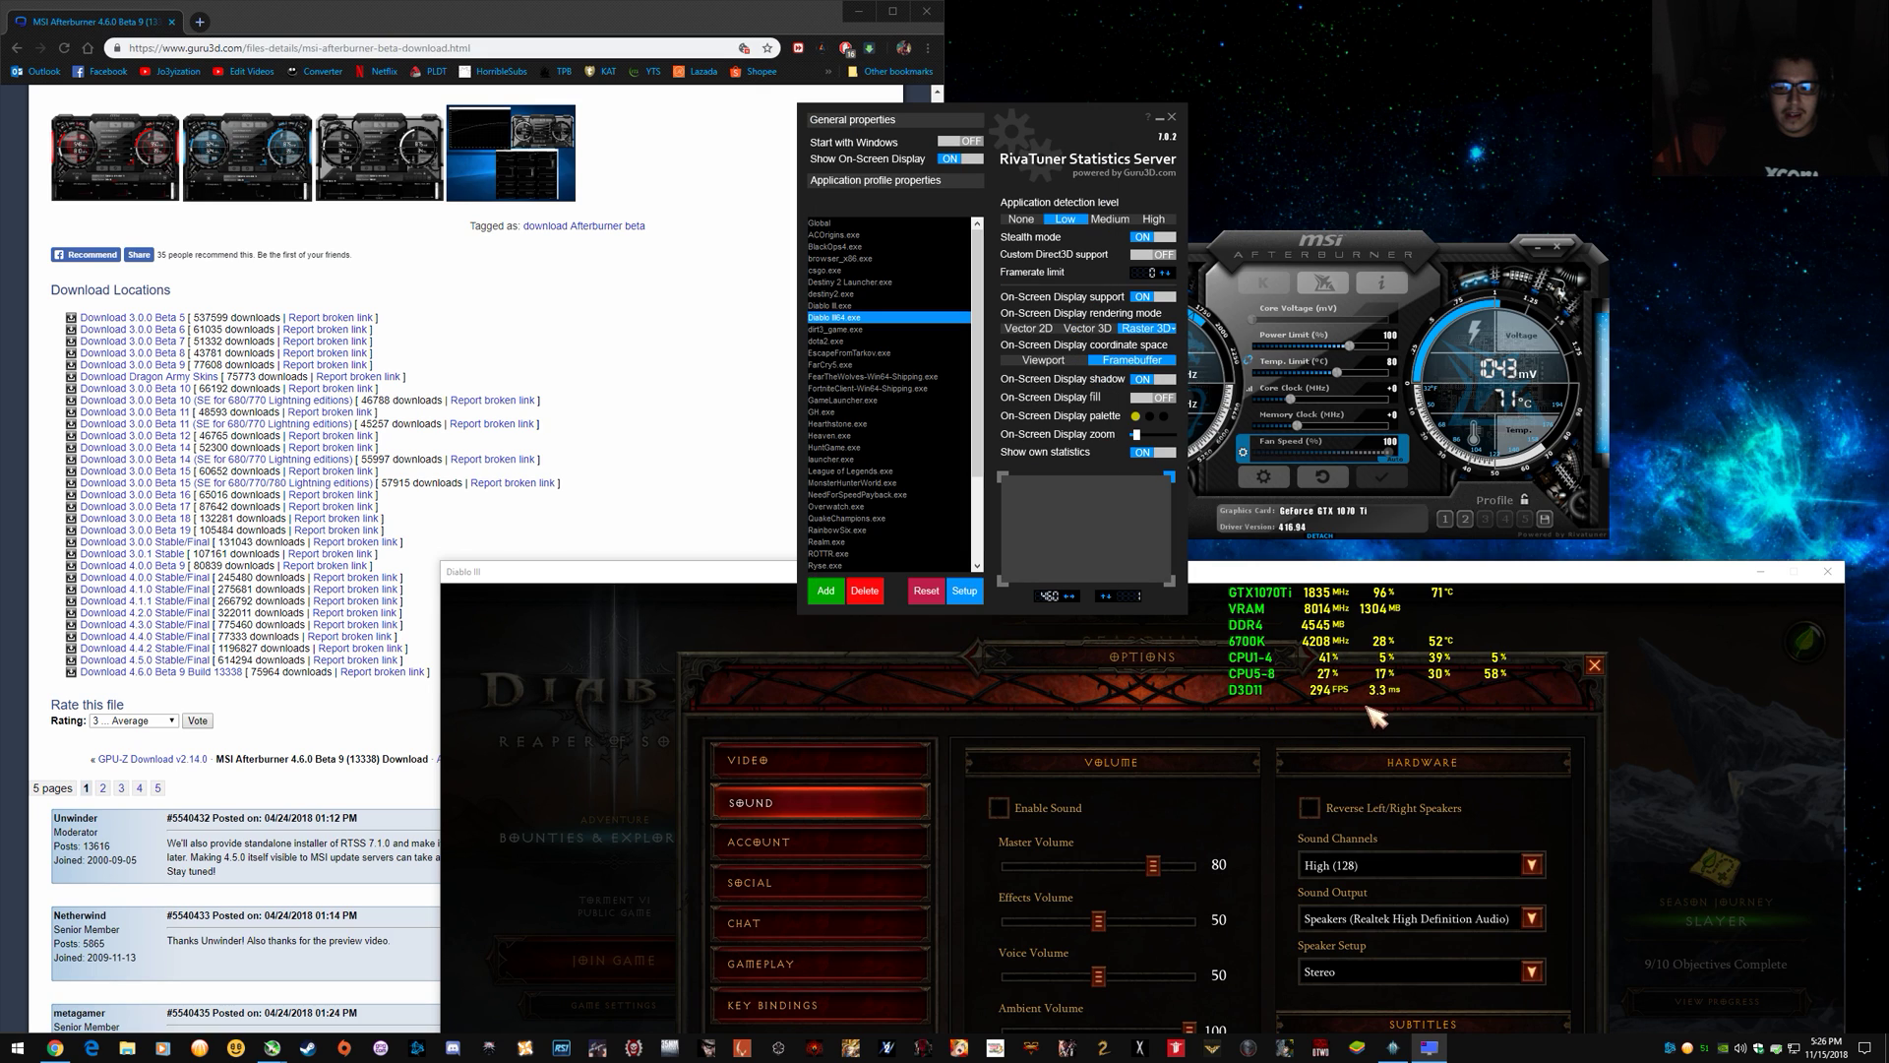
Restore the Refresh period to 100 ms and enable Display maximum frametime.
click(965, 592)
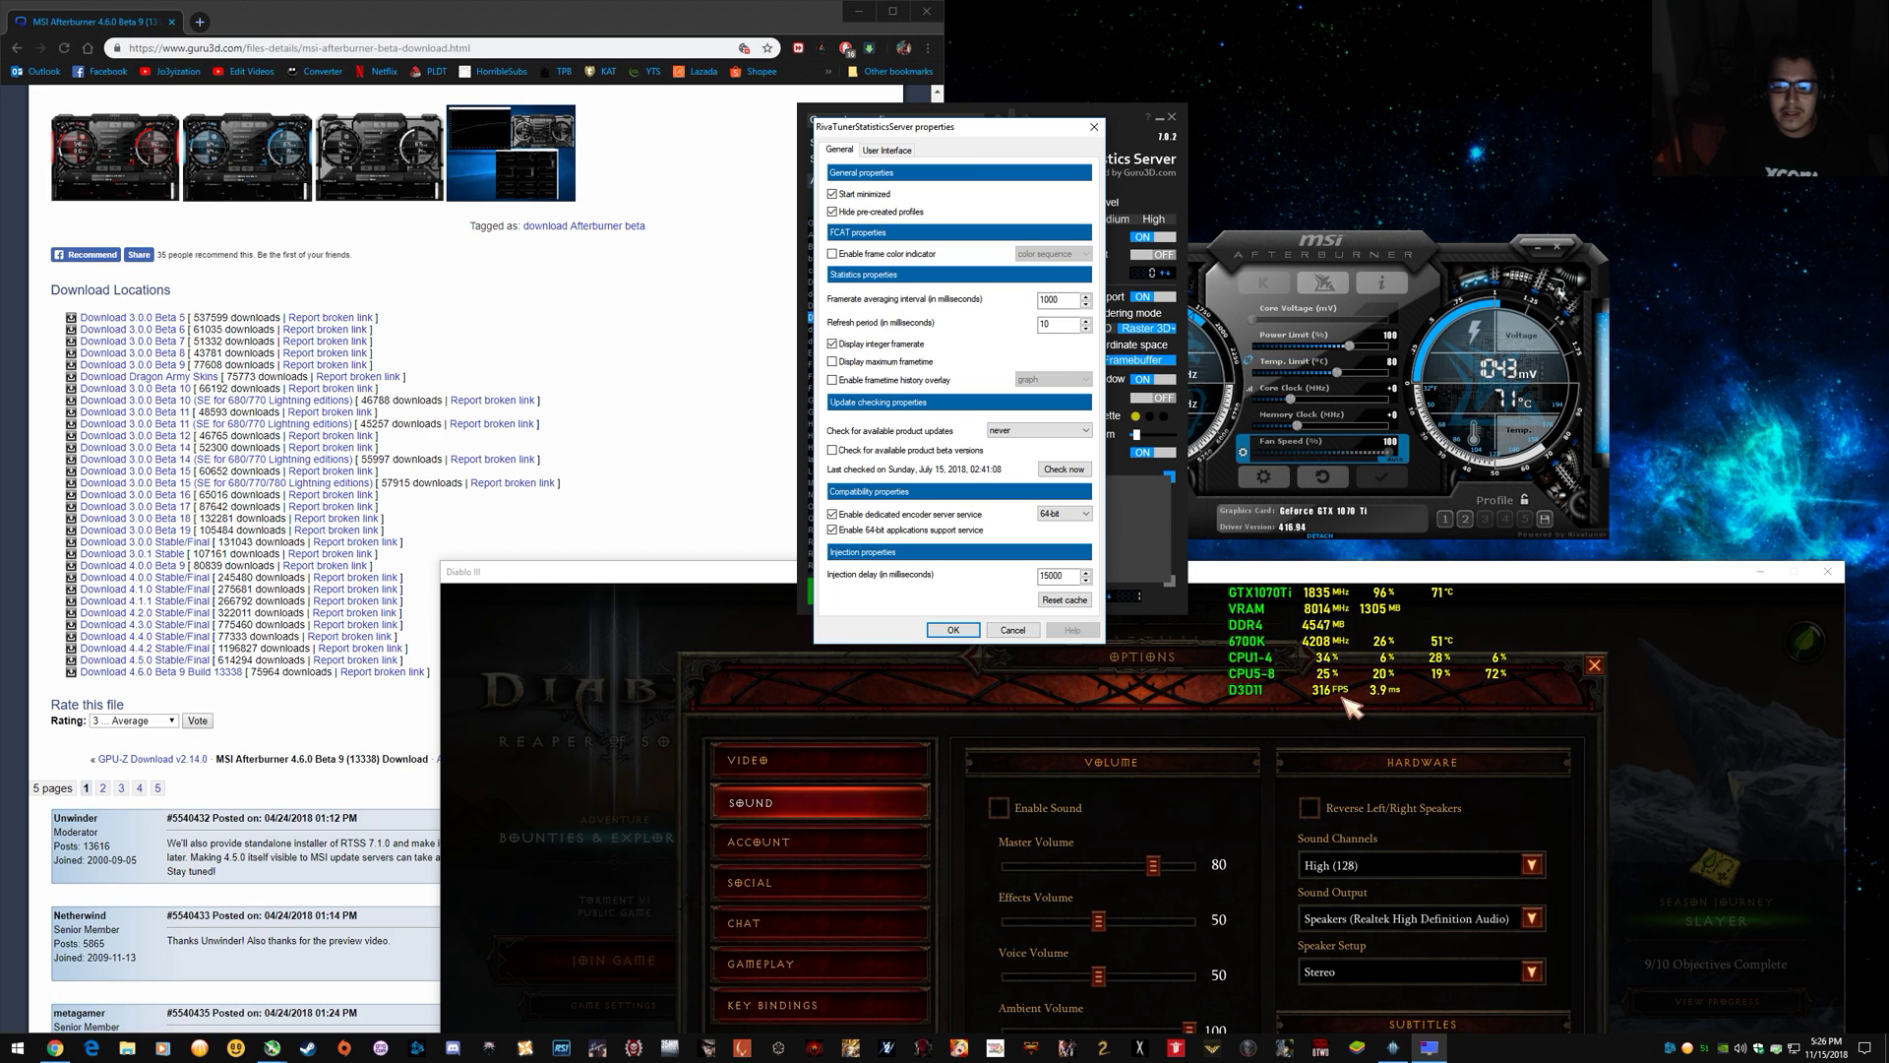
click(1382, 659)
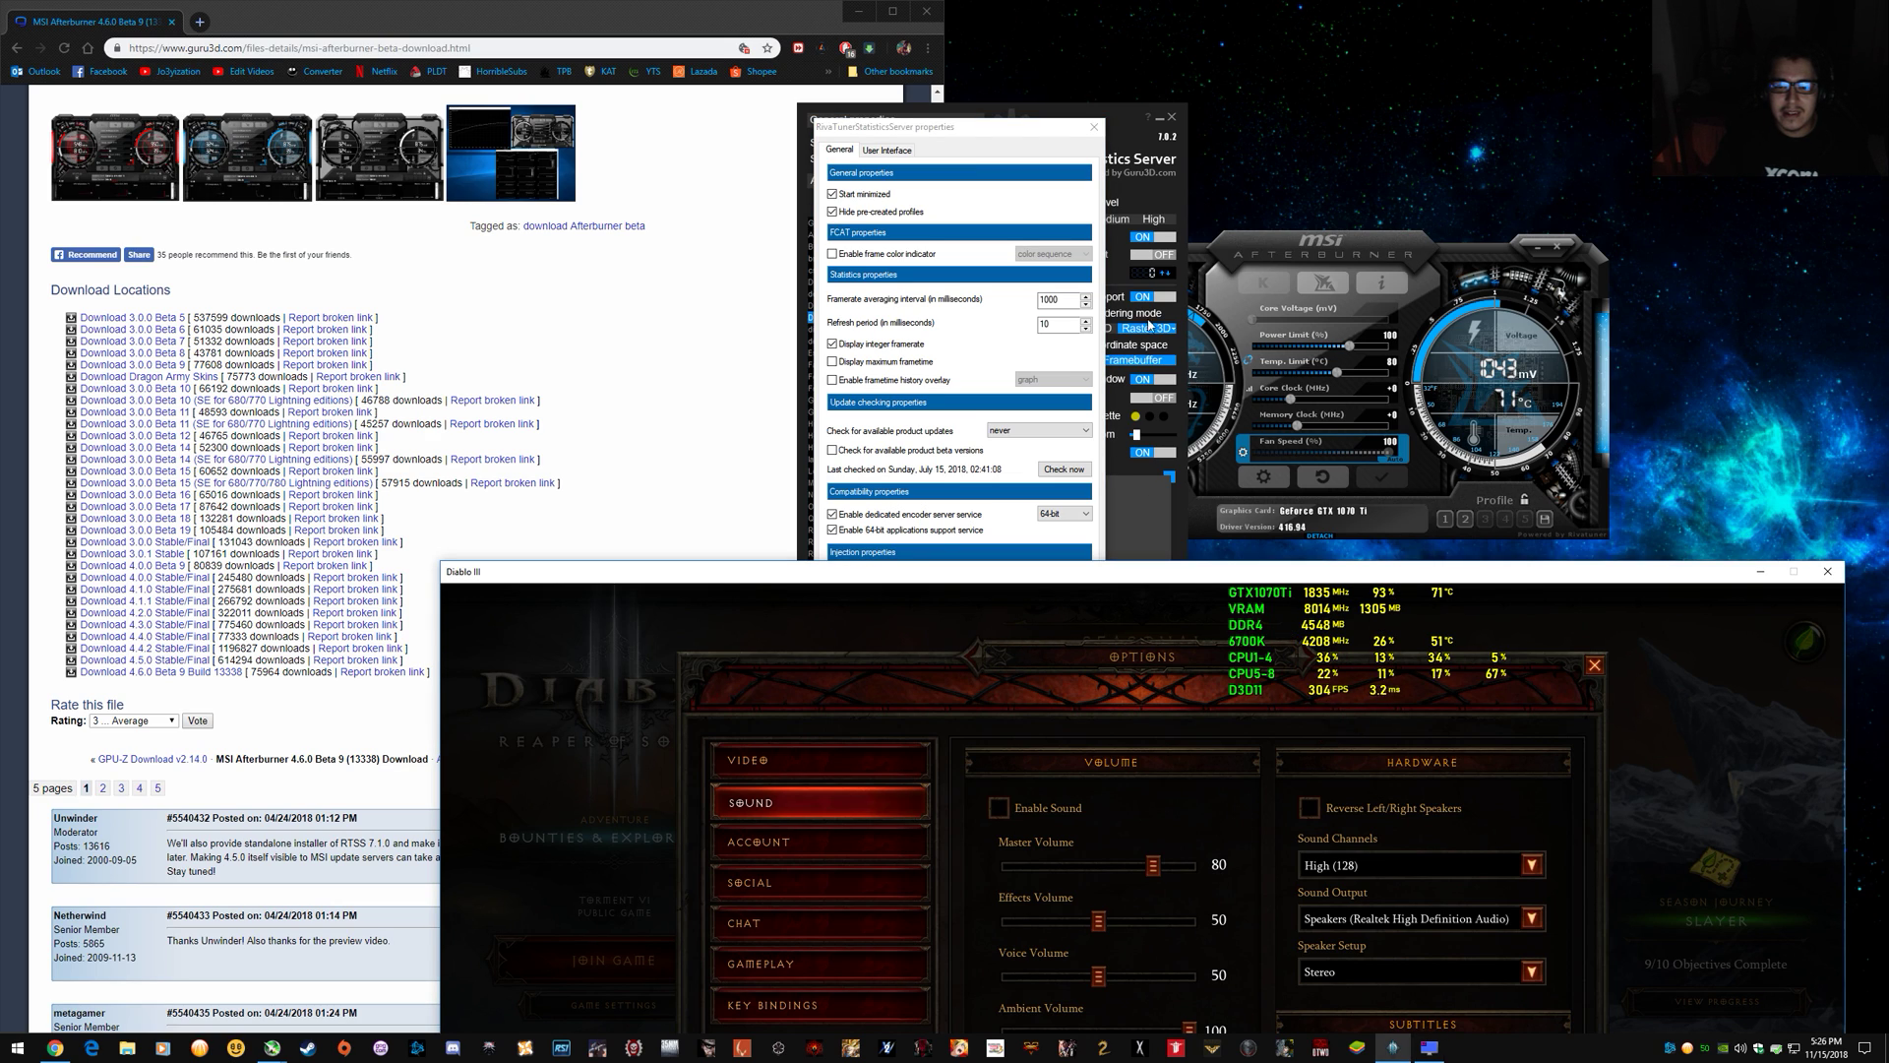
click(1351, 155)
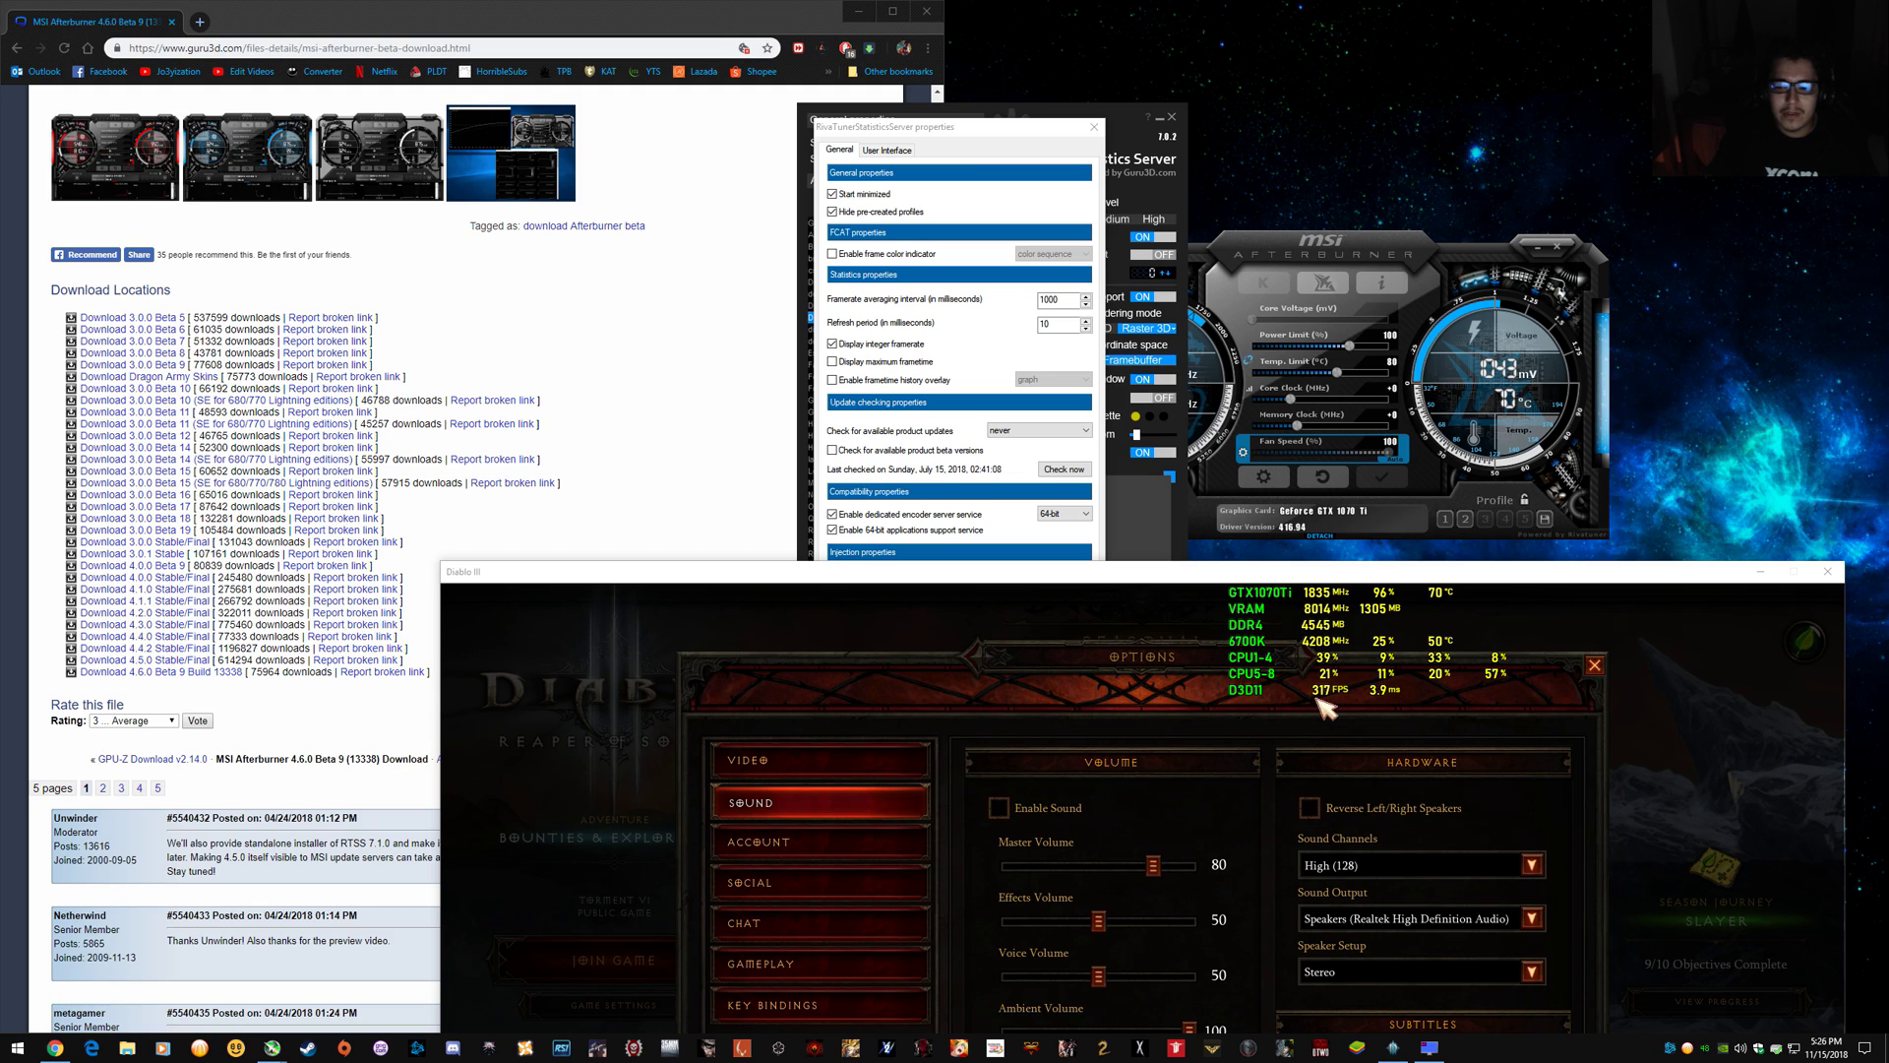
double_click(1033, 326)
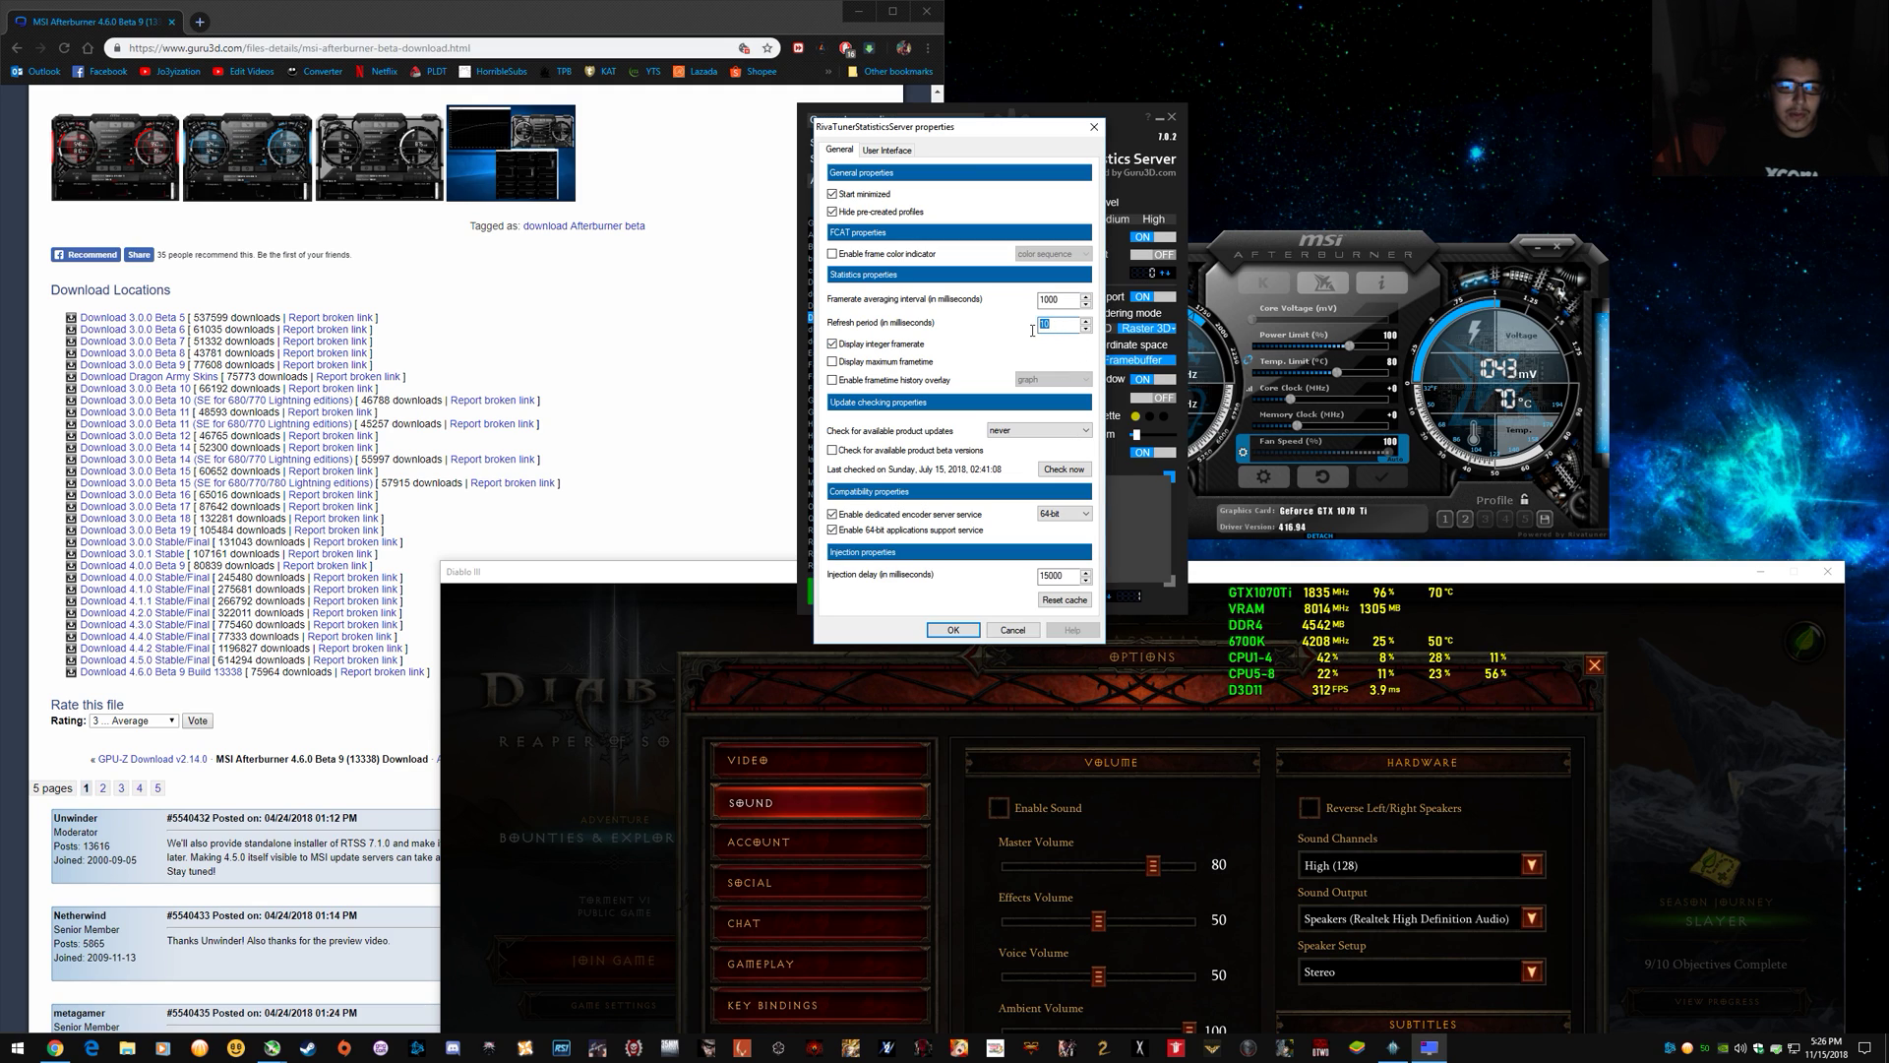
text(100)
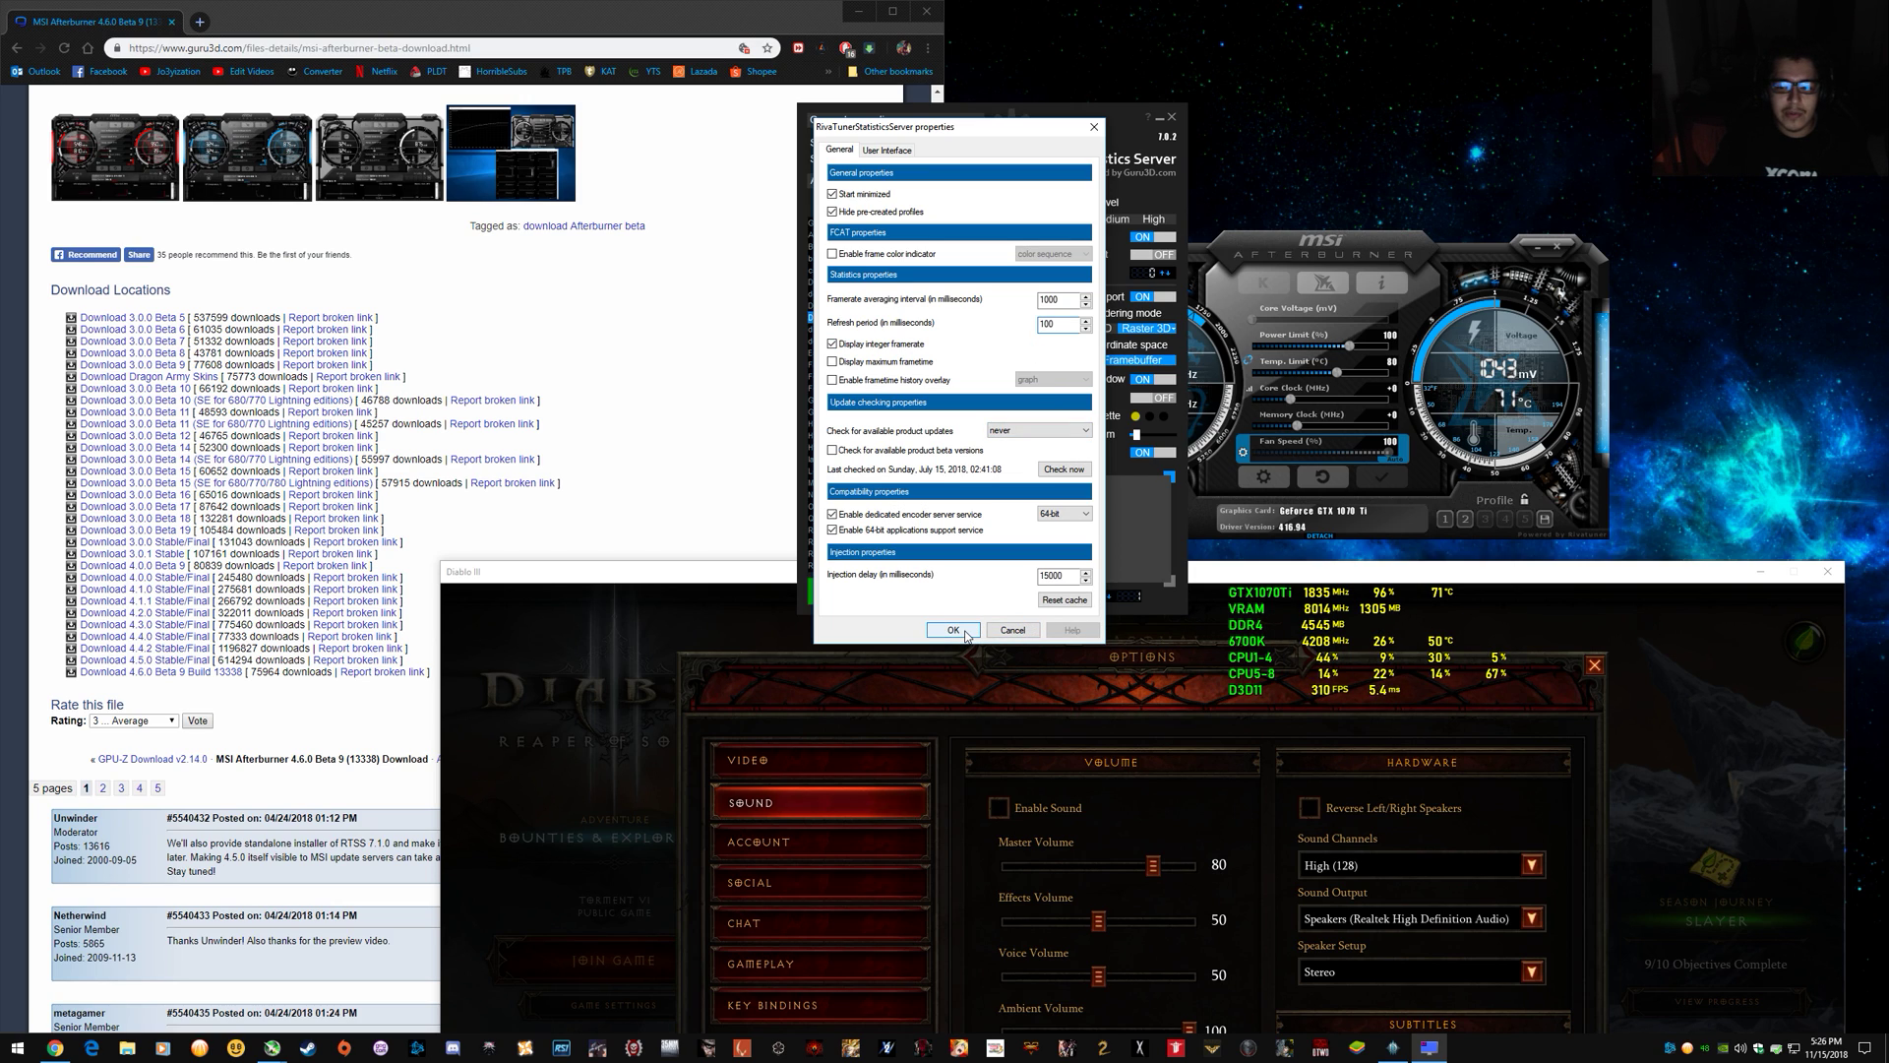
click(1066, 298)
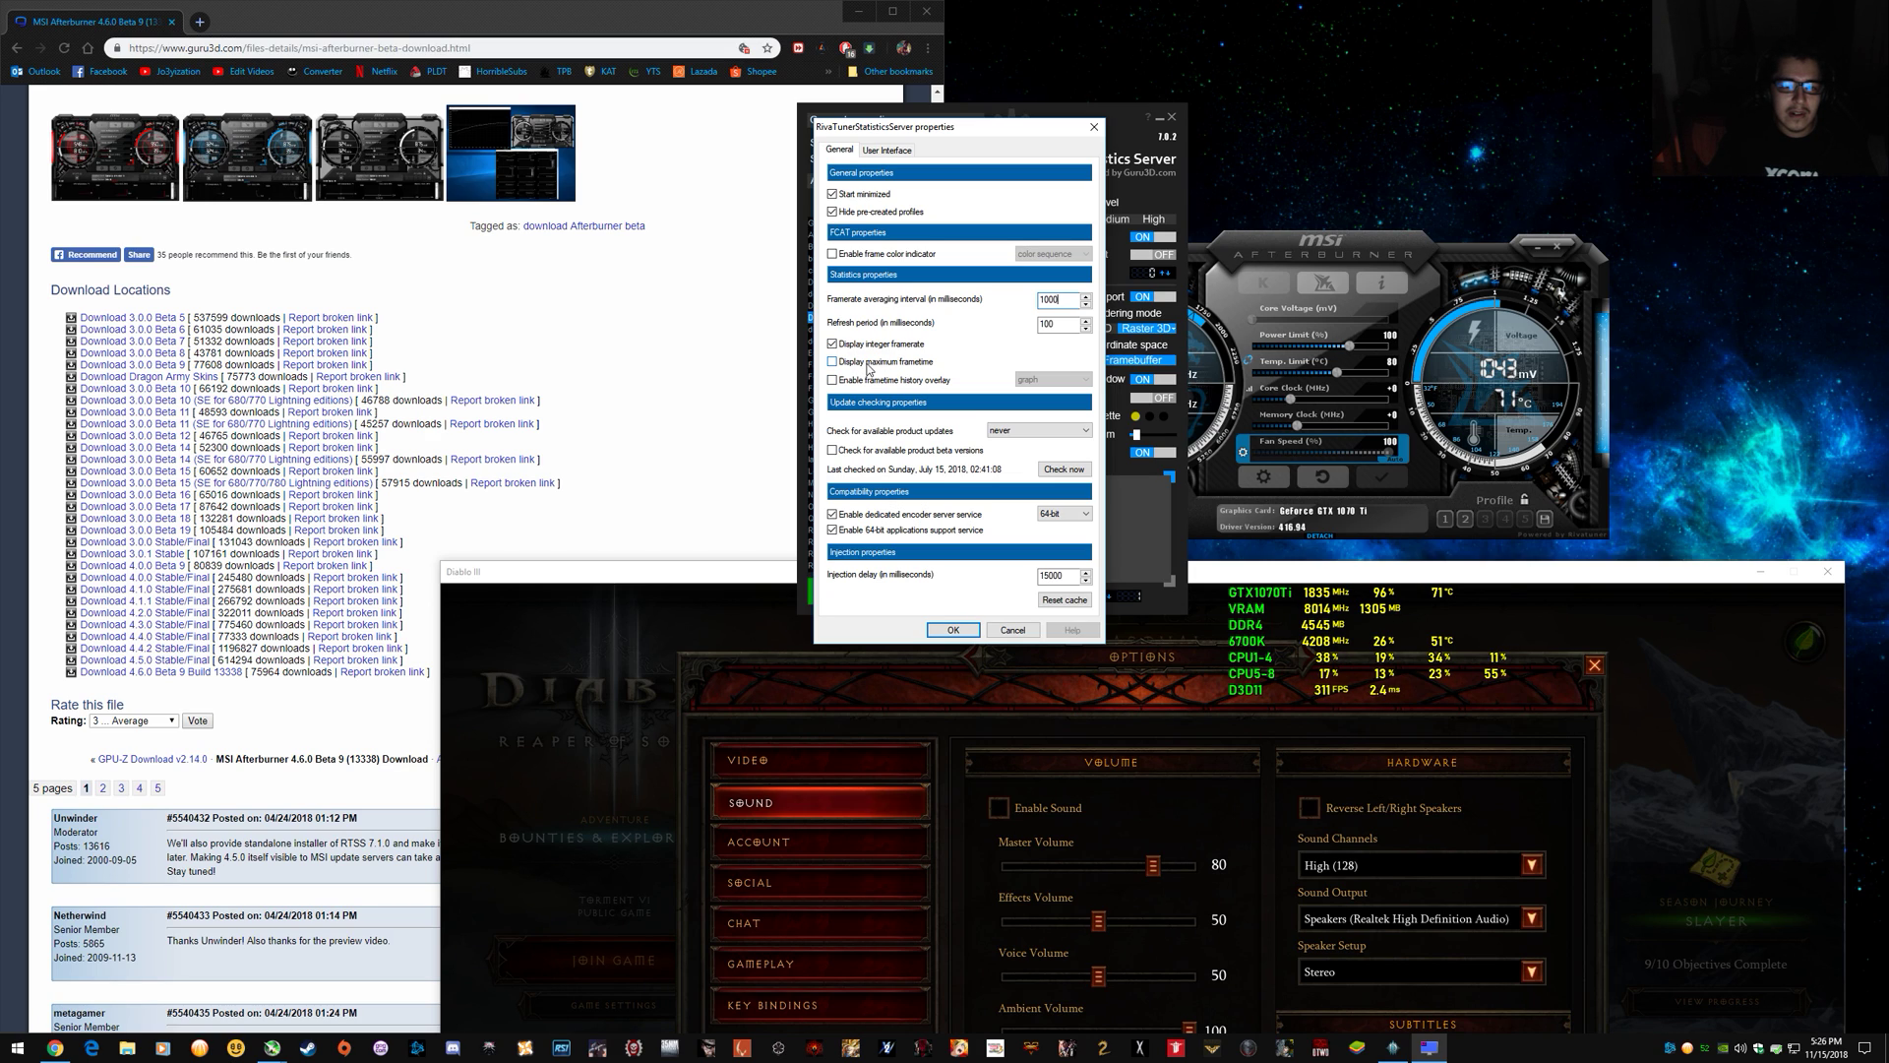
click(897, 365)
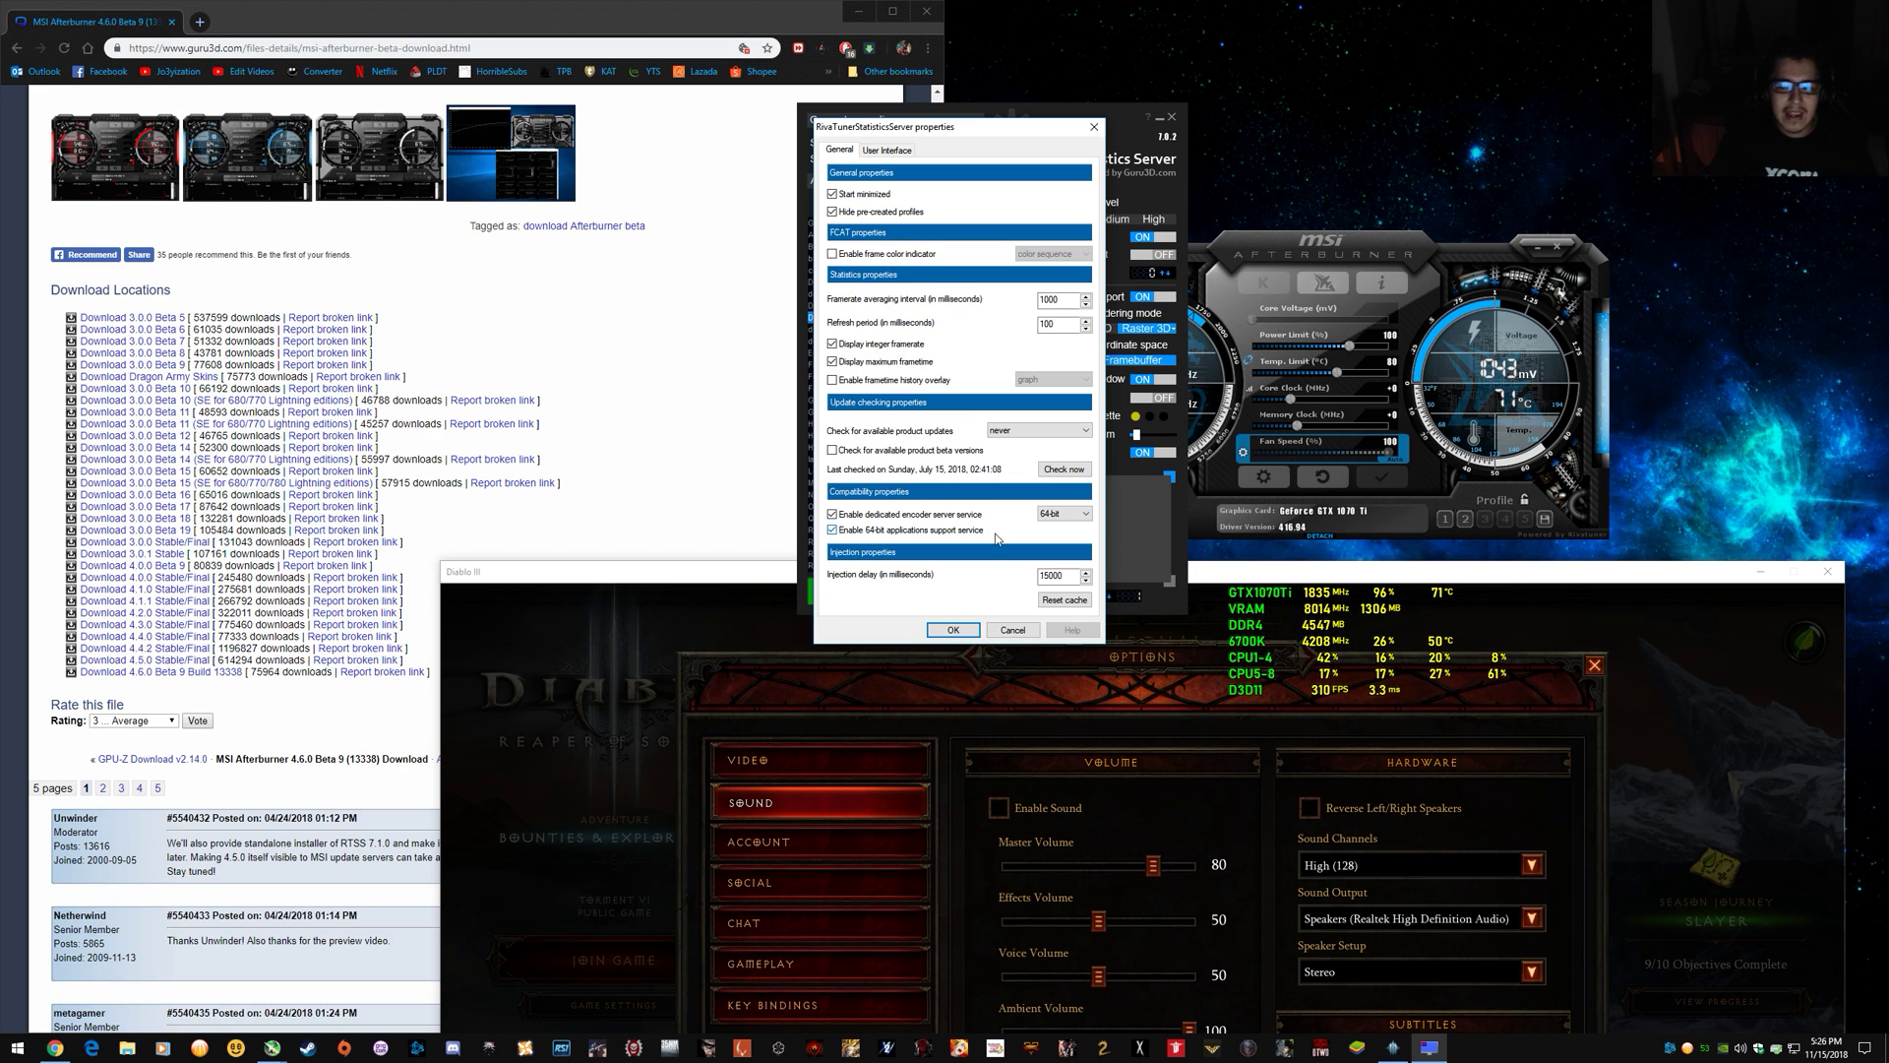
click(954, 630)
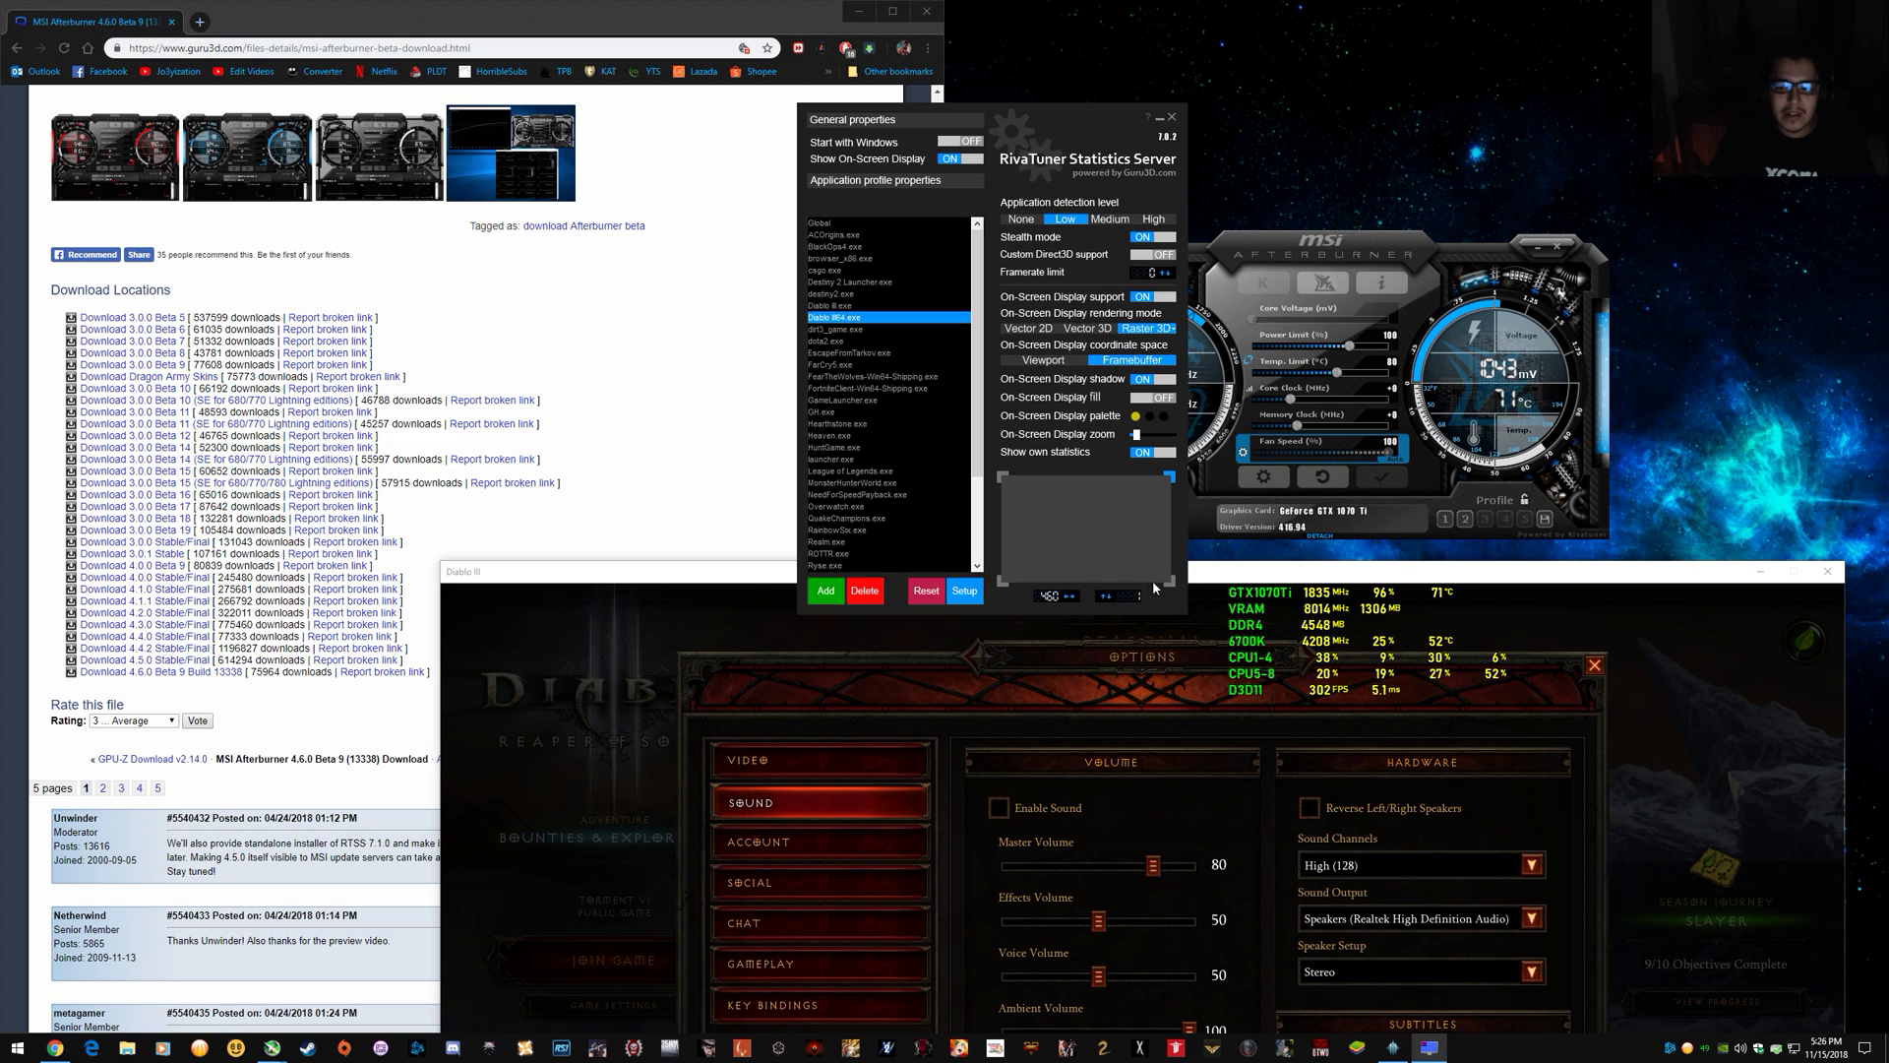
click(965, 590)
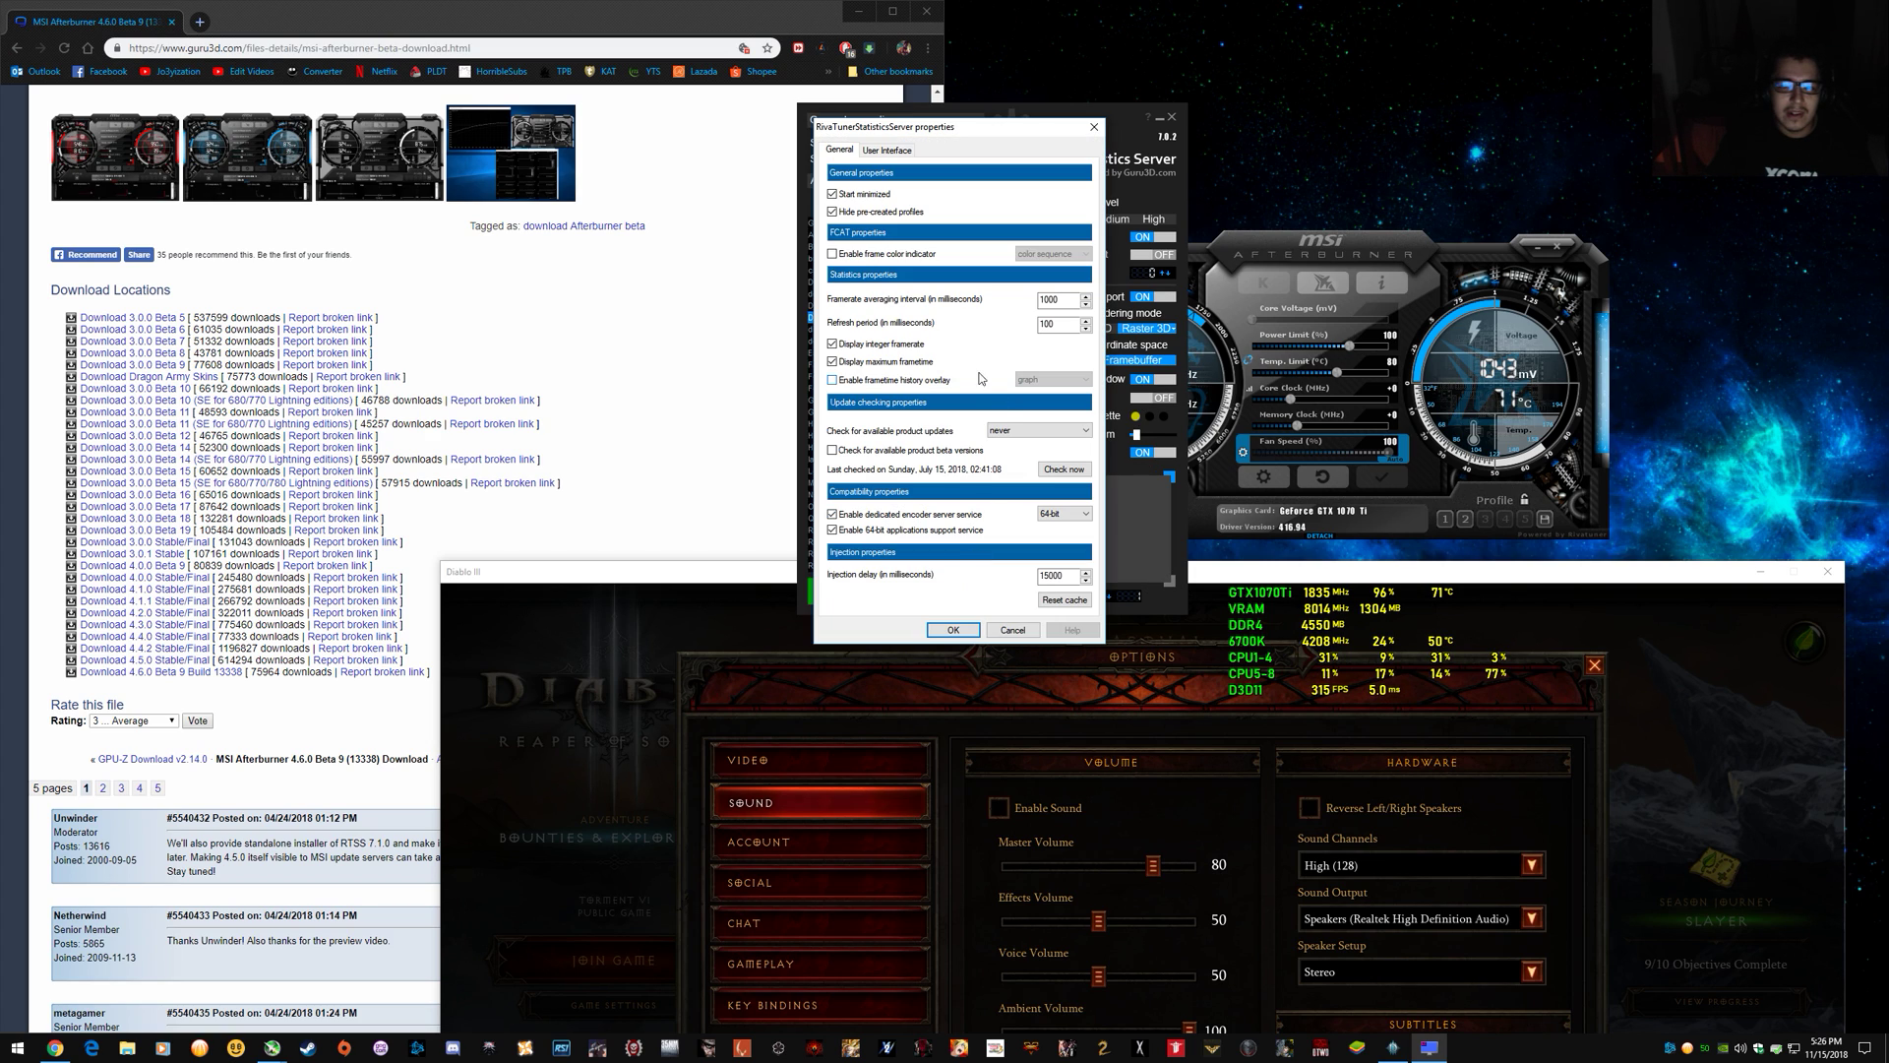
mouse_move(904, 369)
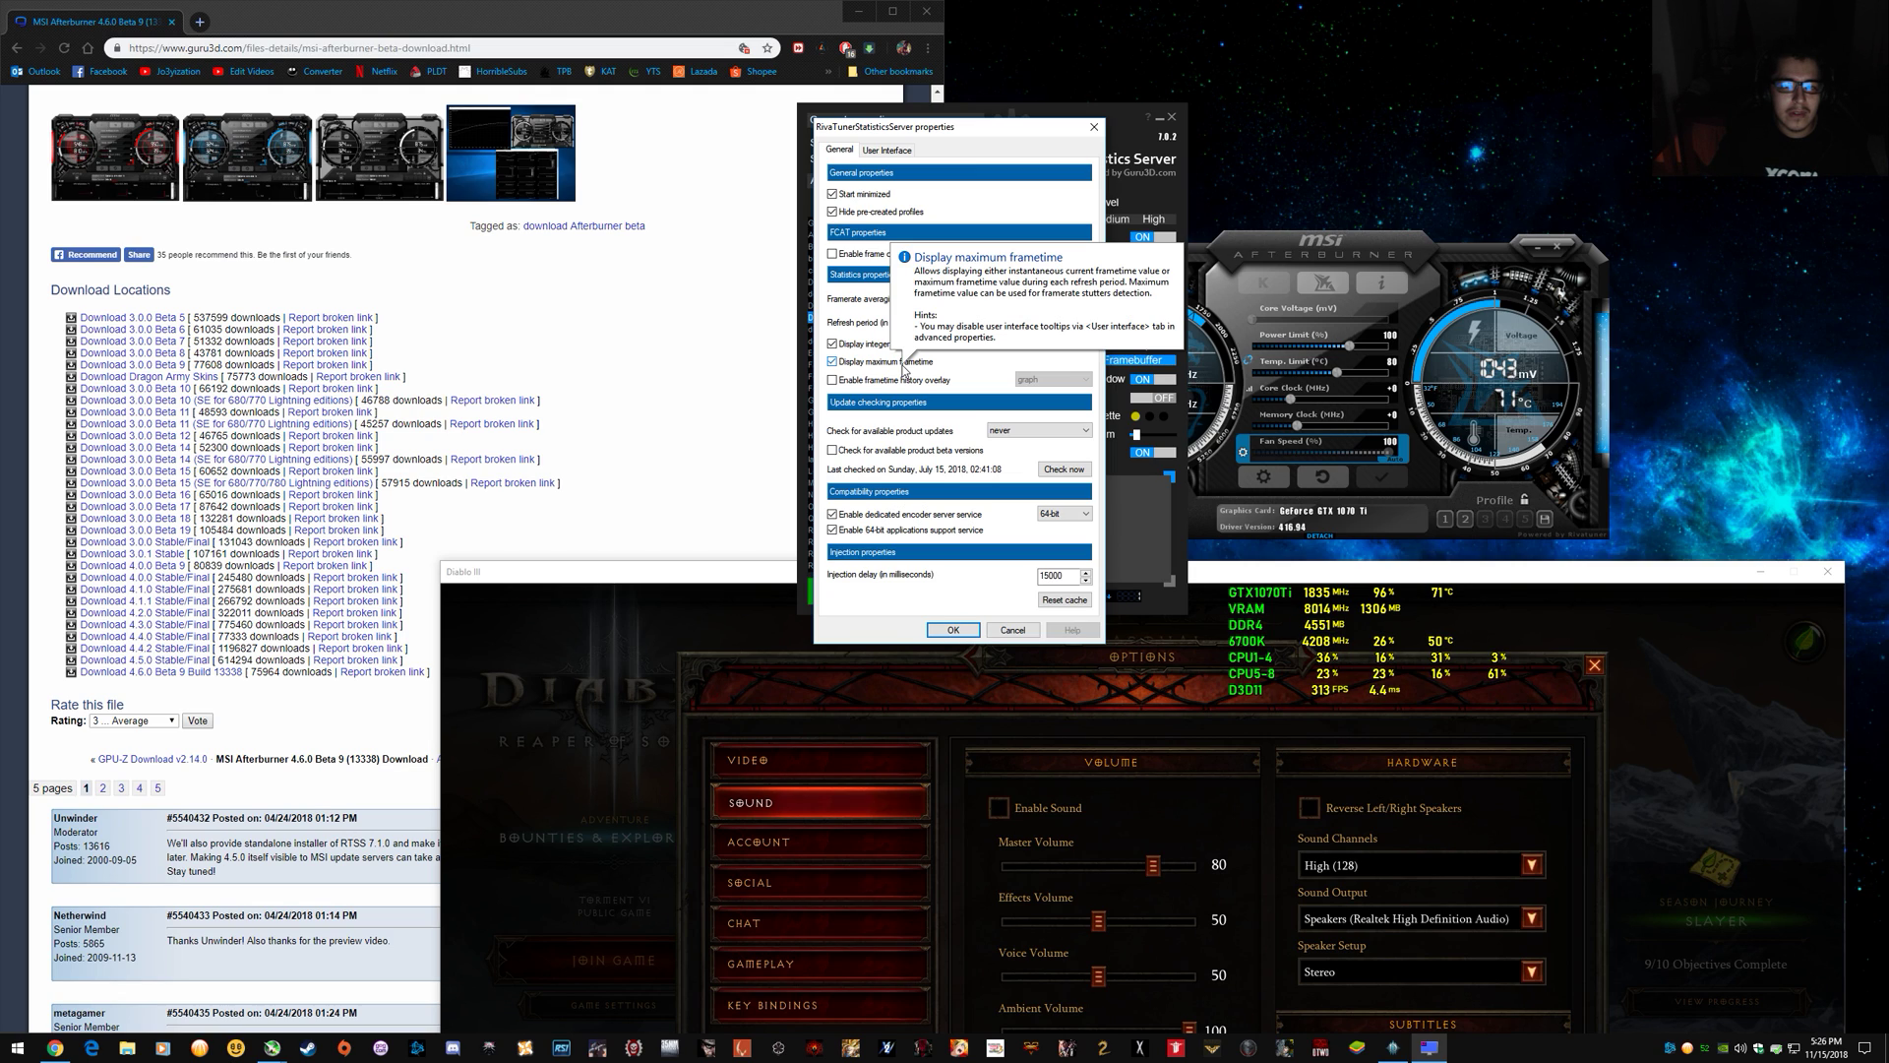
click(904, 369)
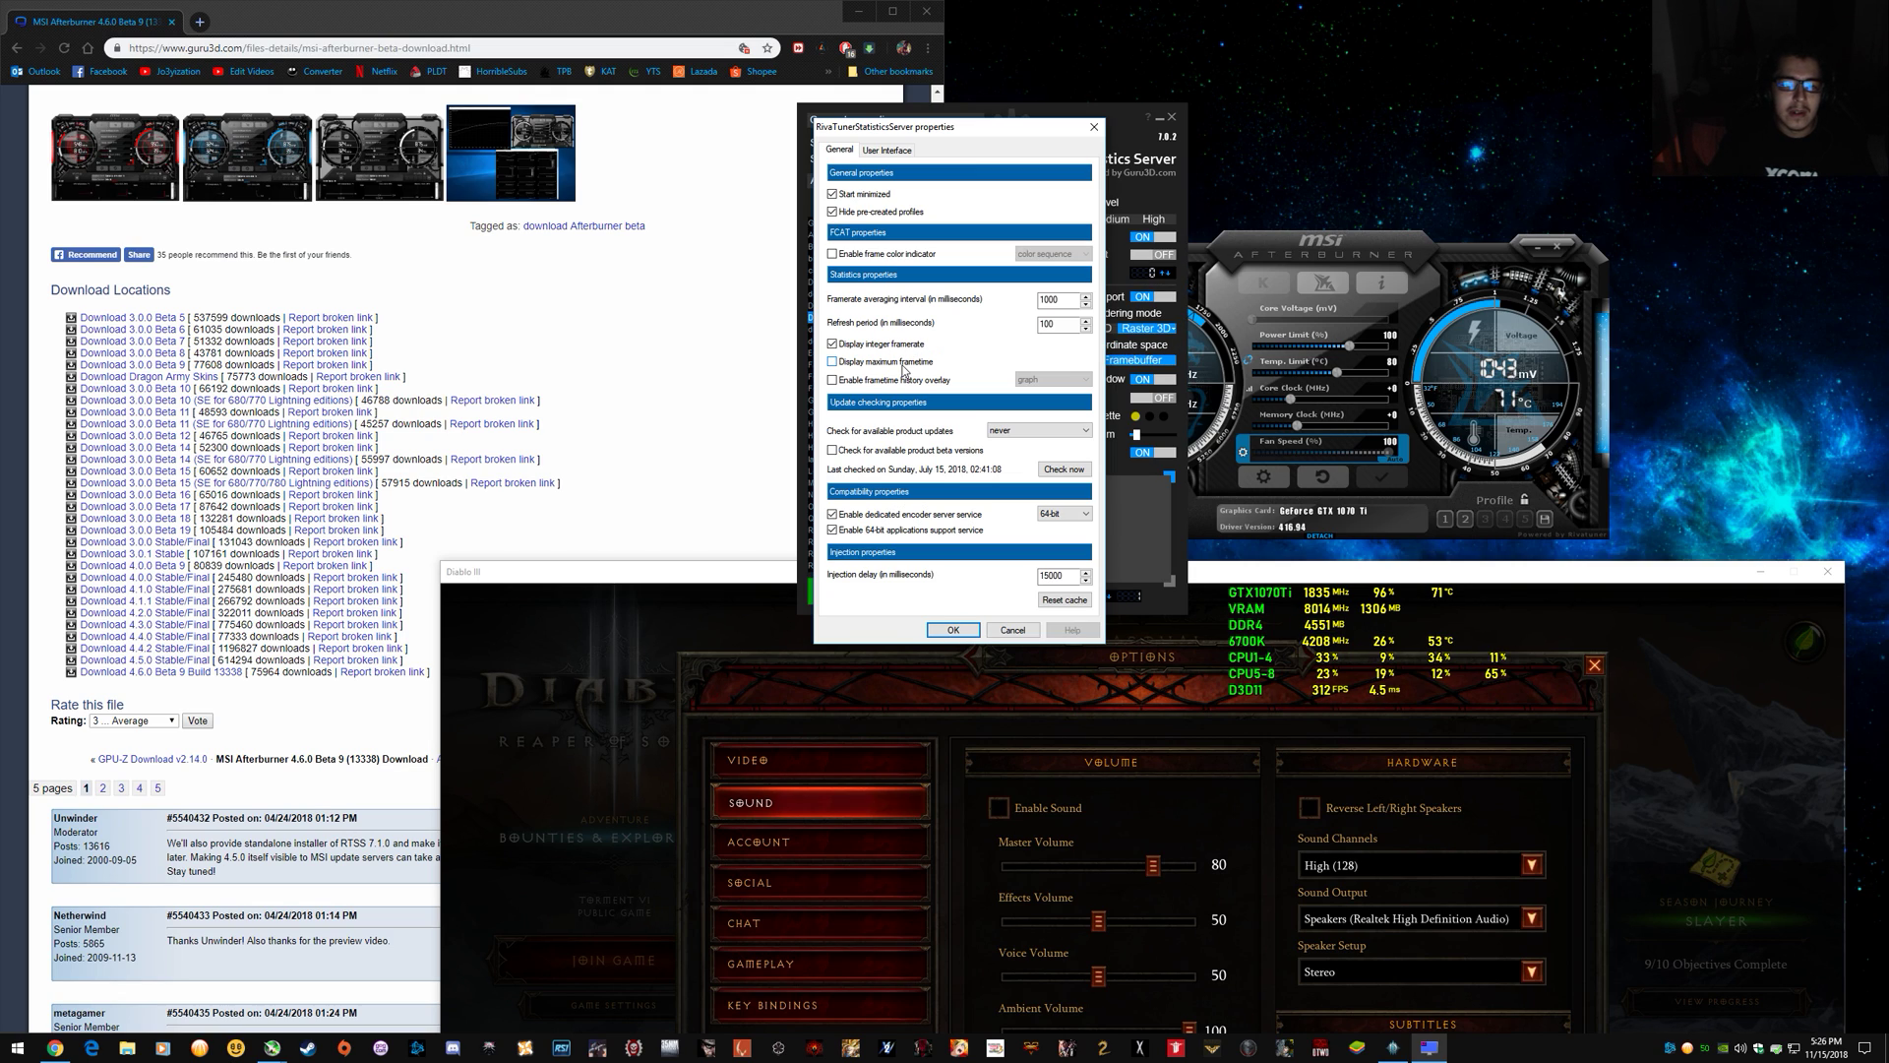
click(953, 630)
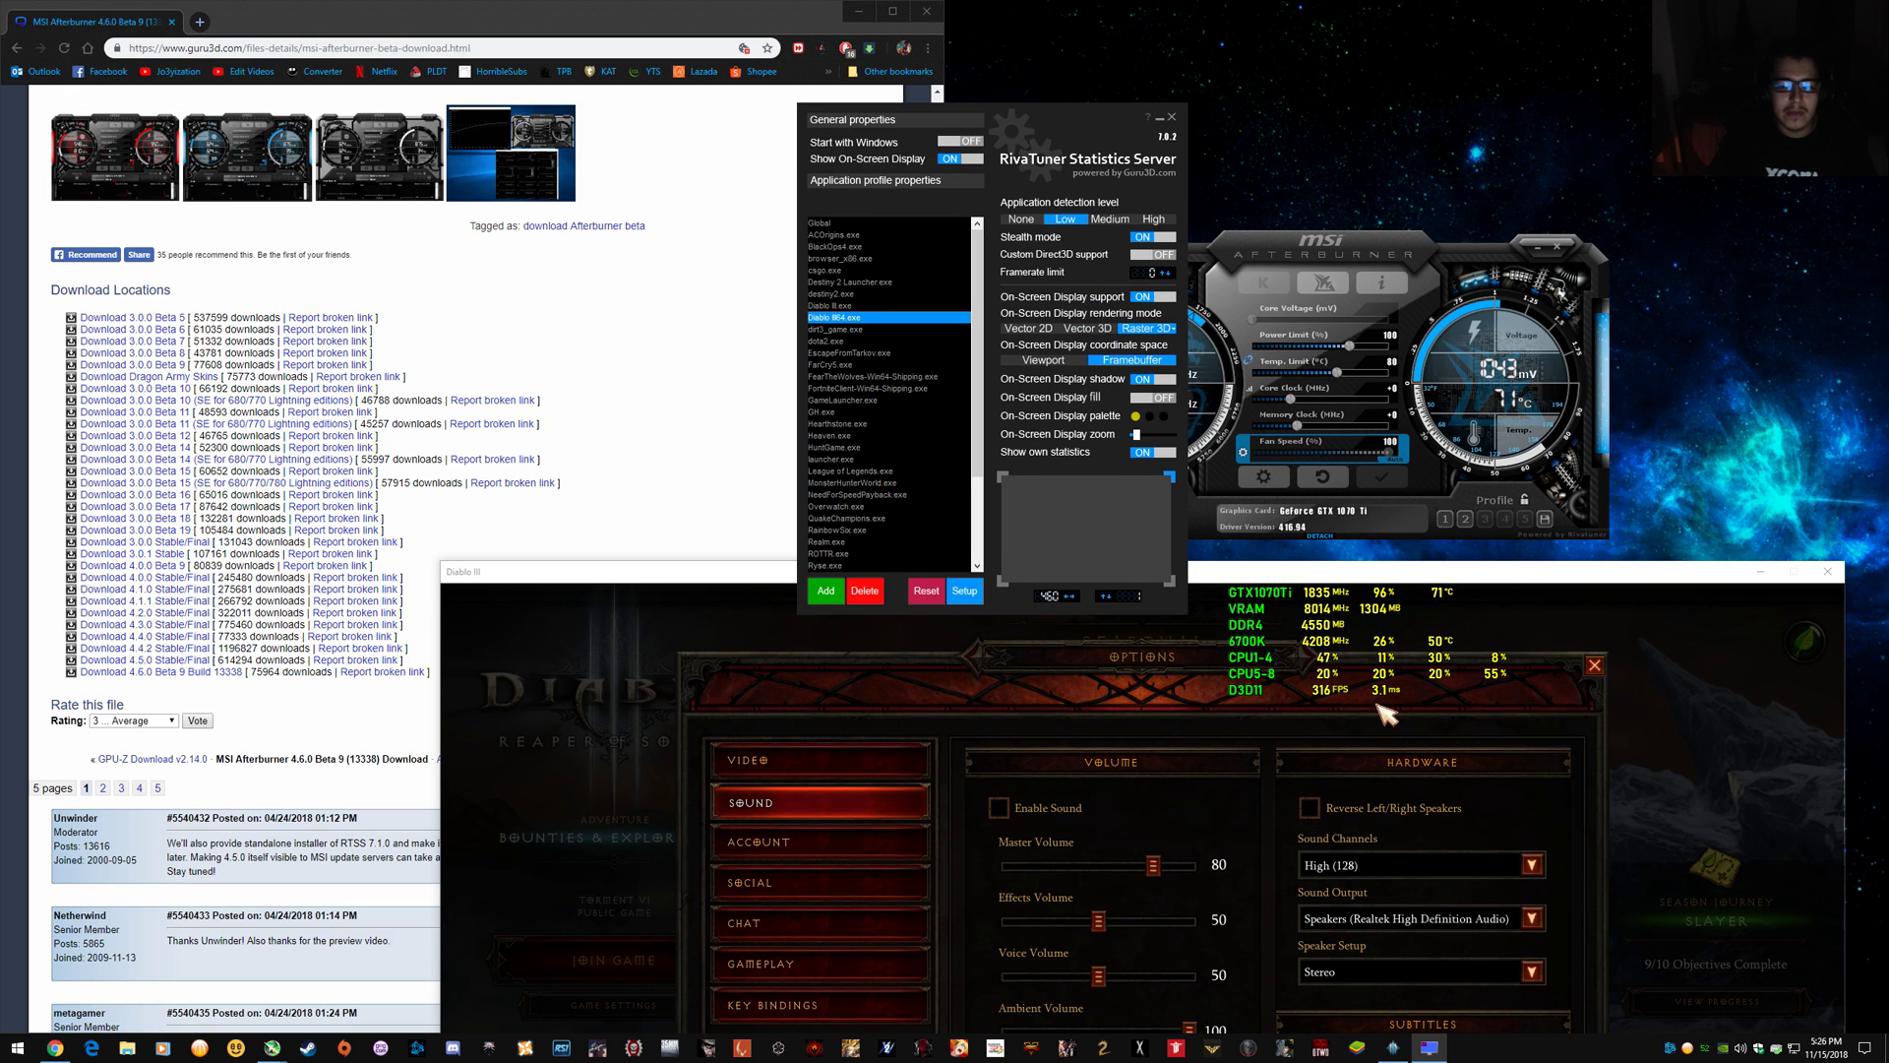
click(965, 592)
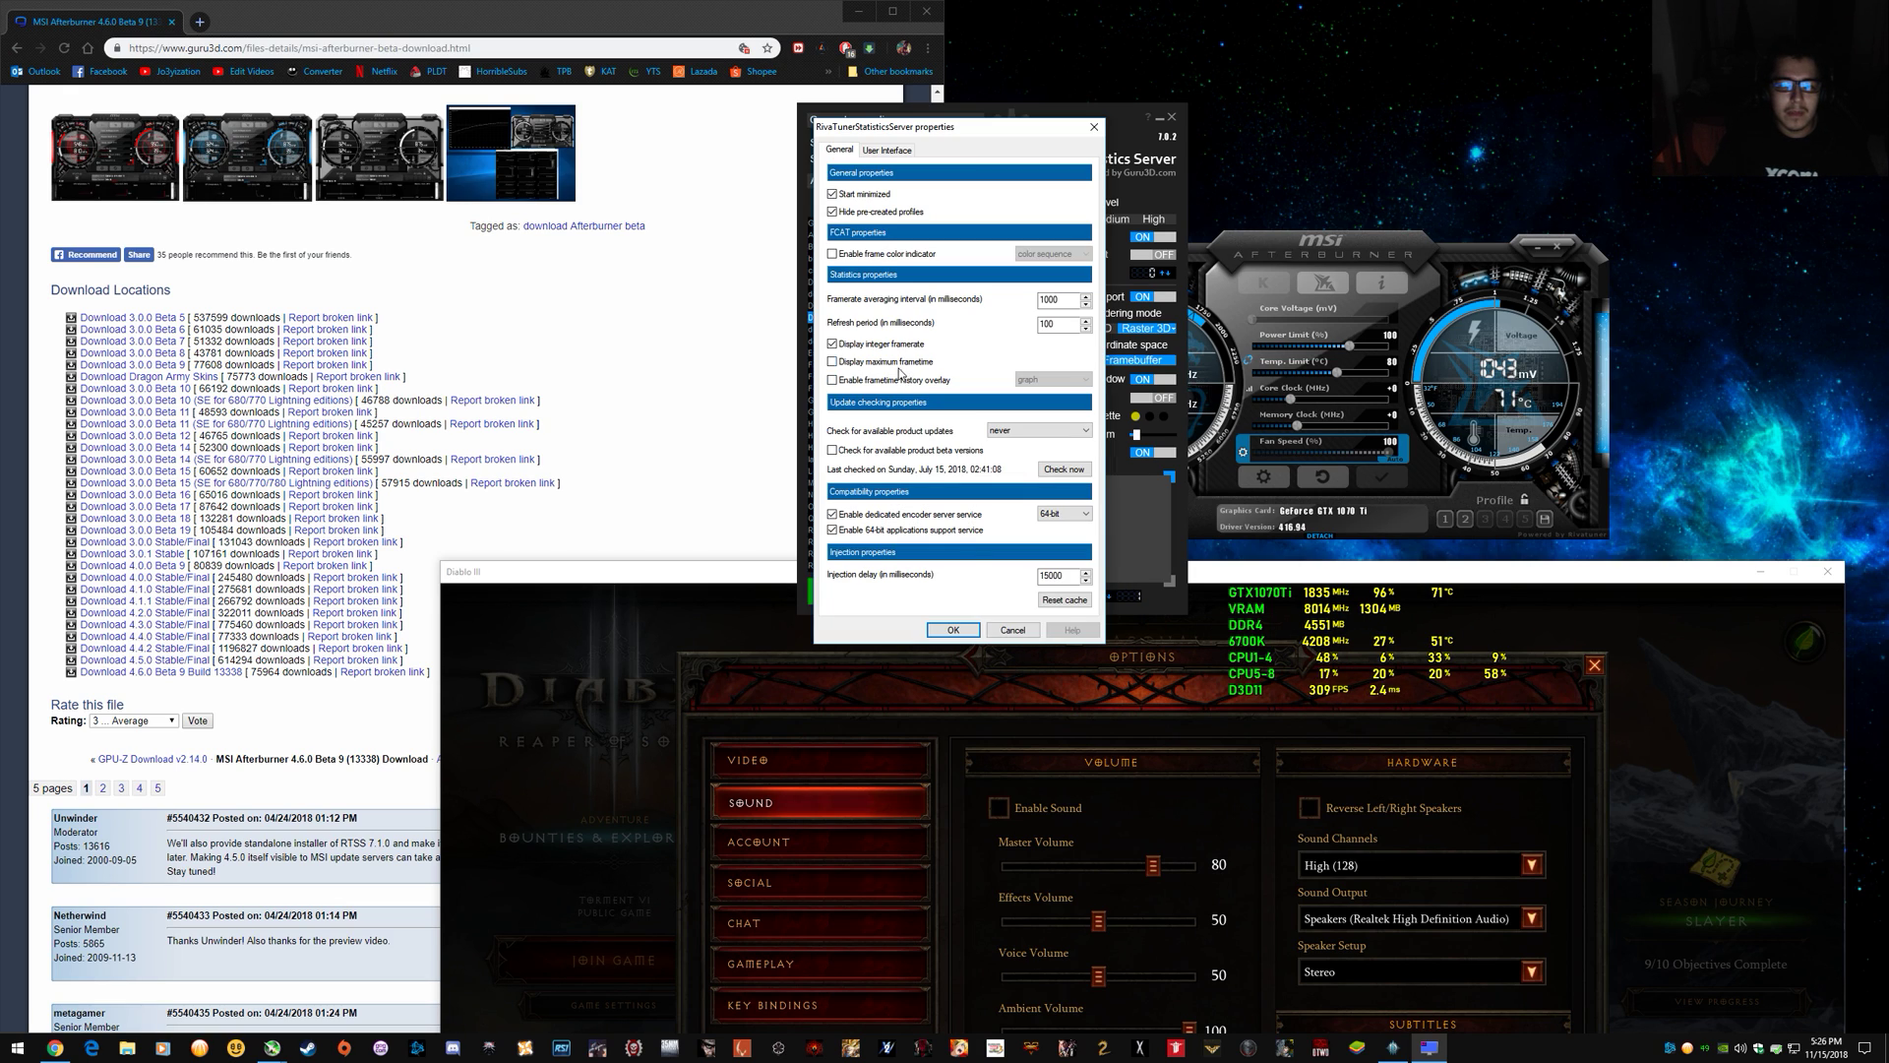
click(953, 630)
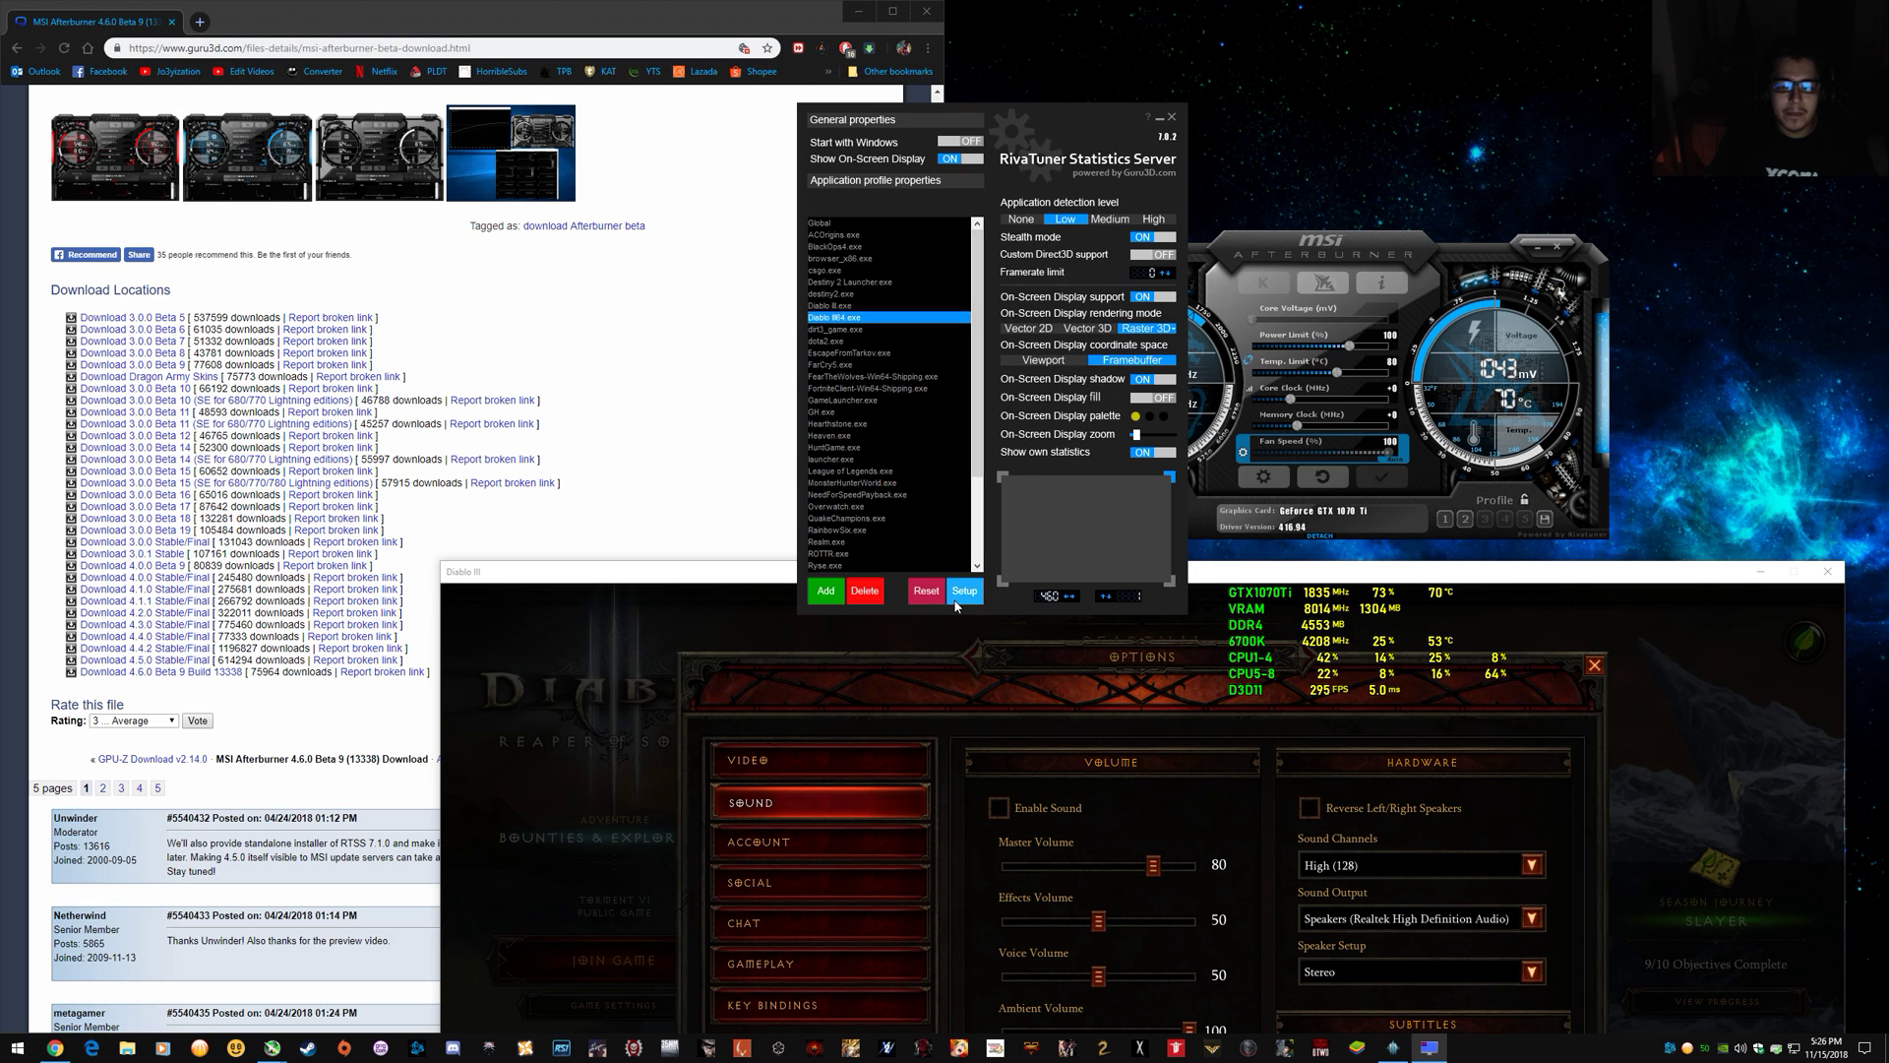
click(958, 592)
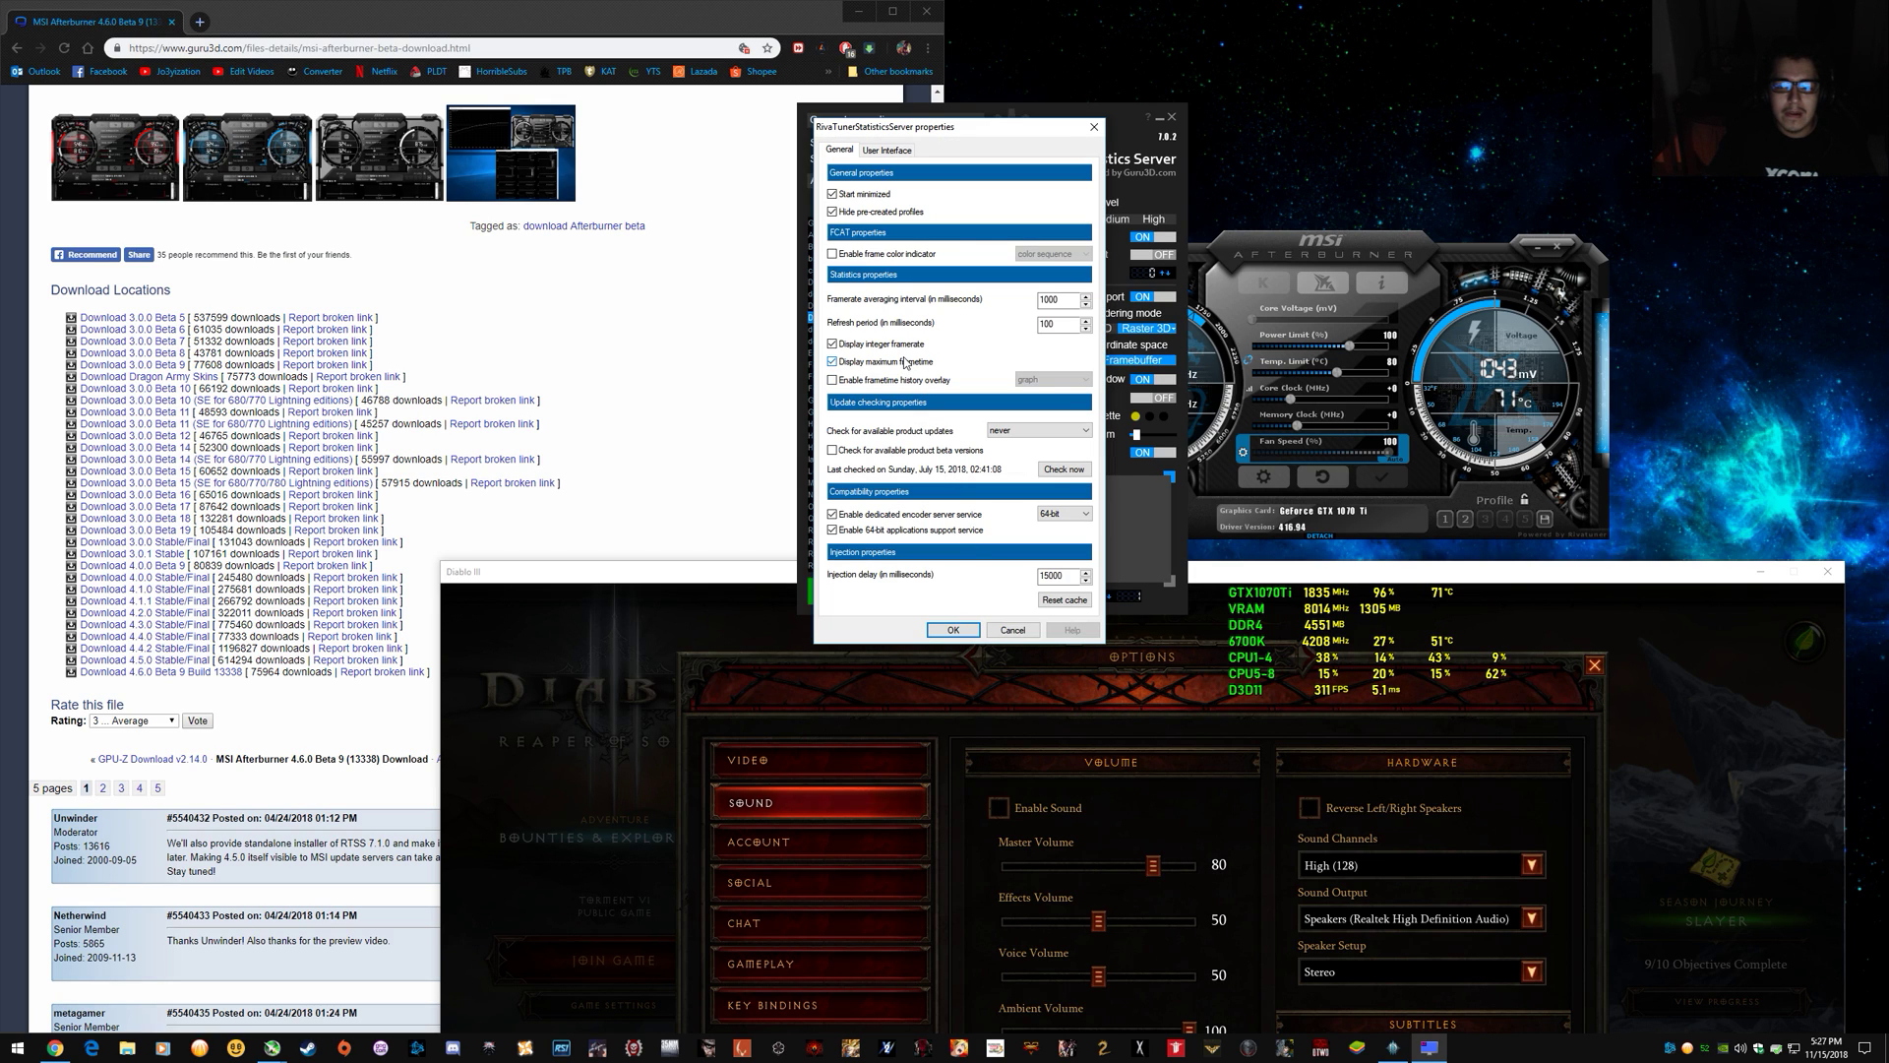
mouse_move(906, 363)
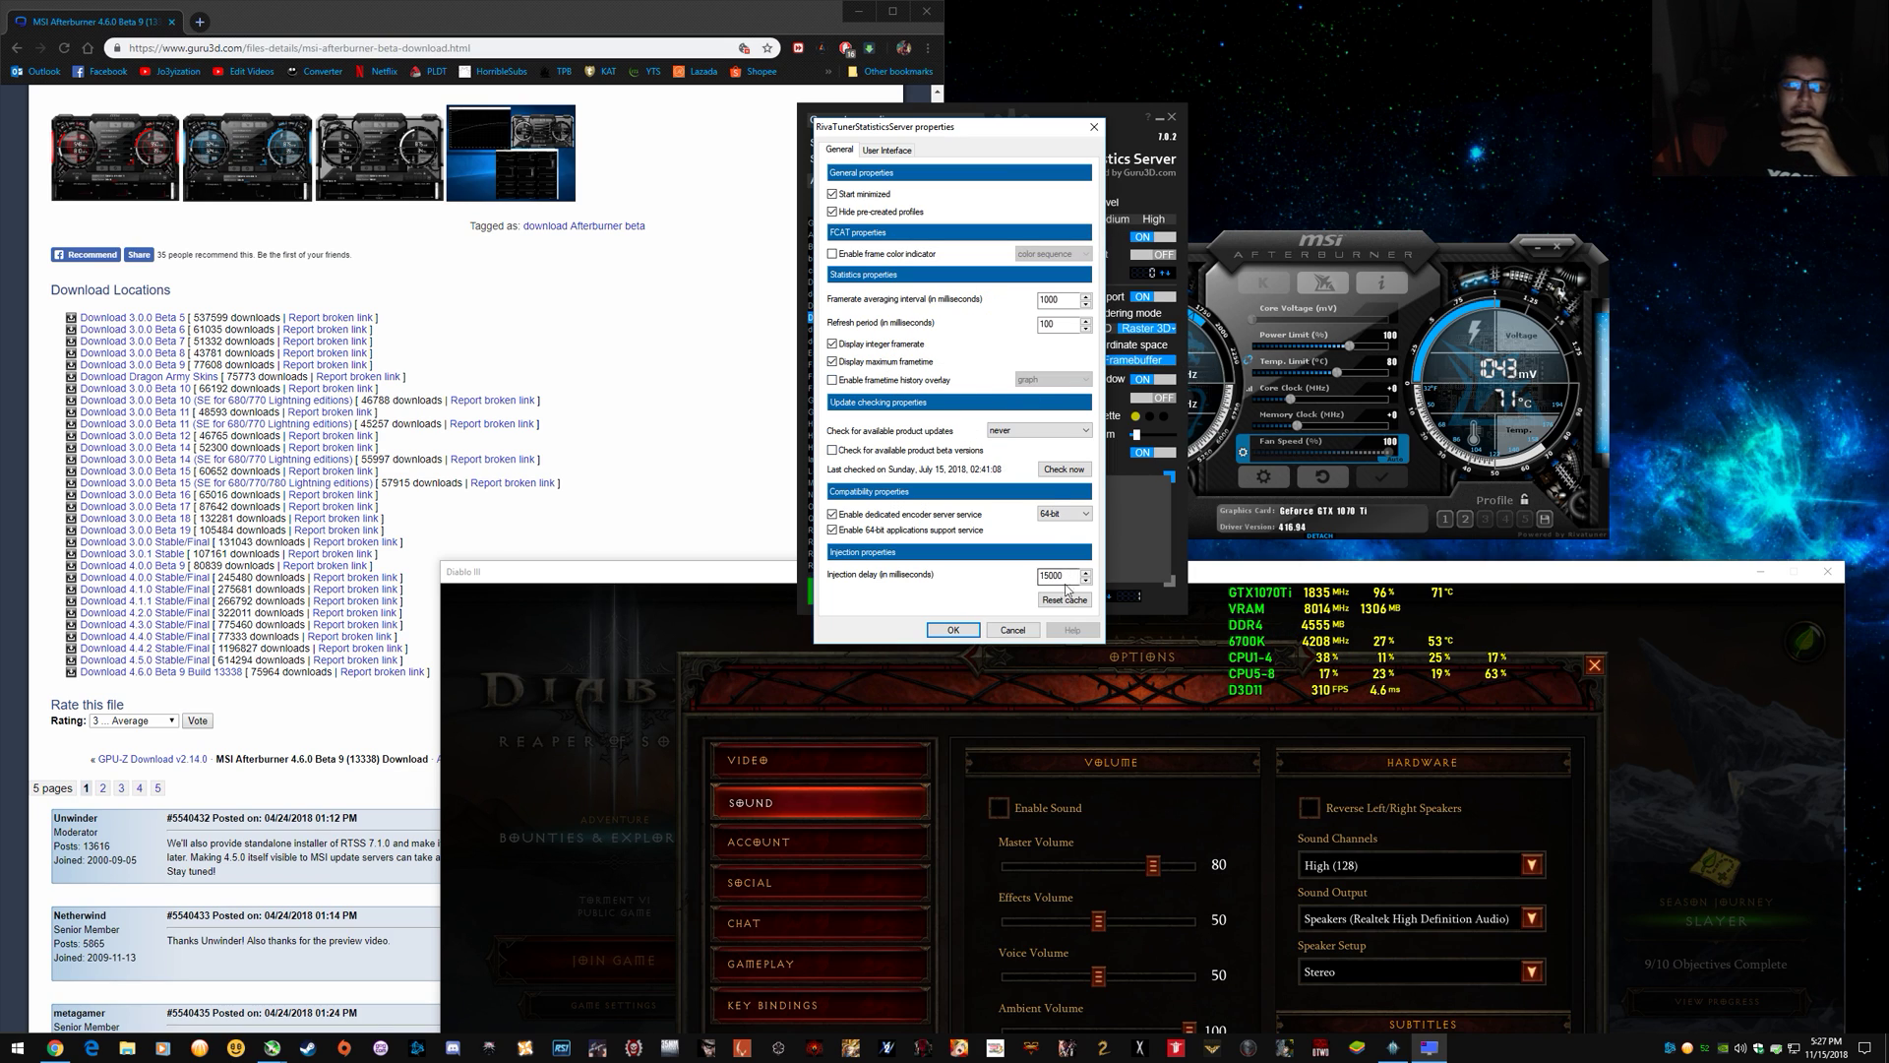
Enable the frametime history overlay and apply the setting.
click(914, 382)
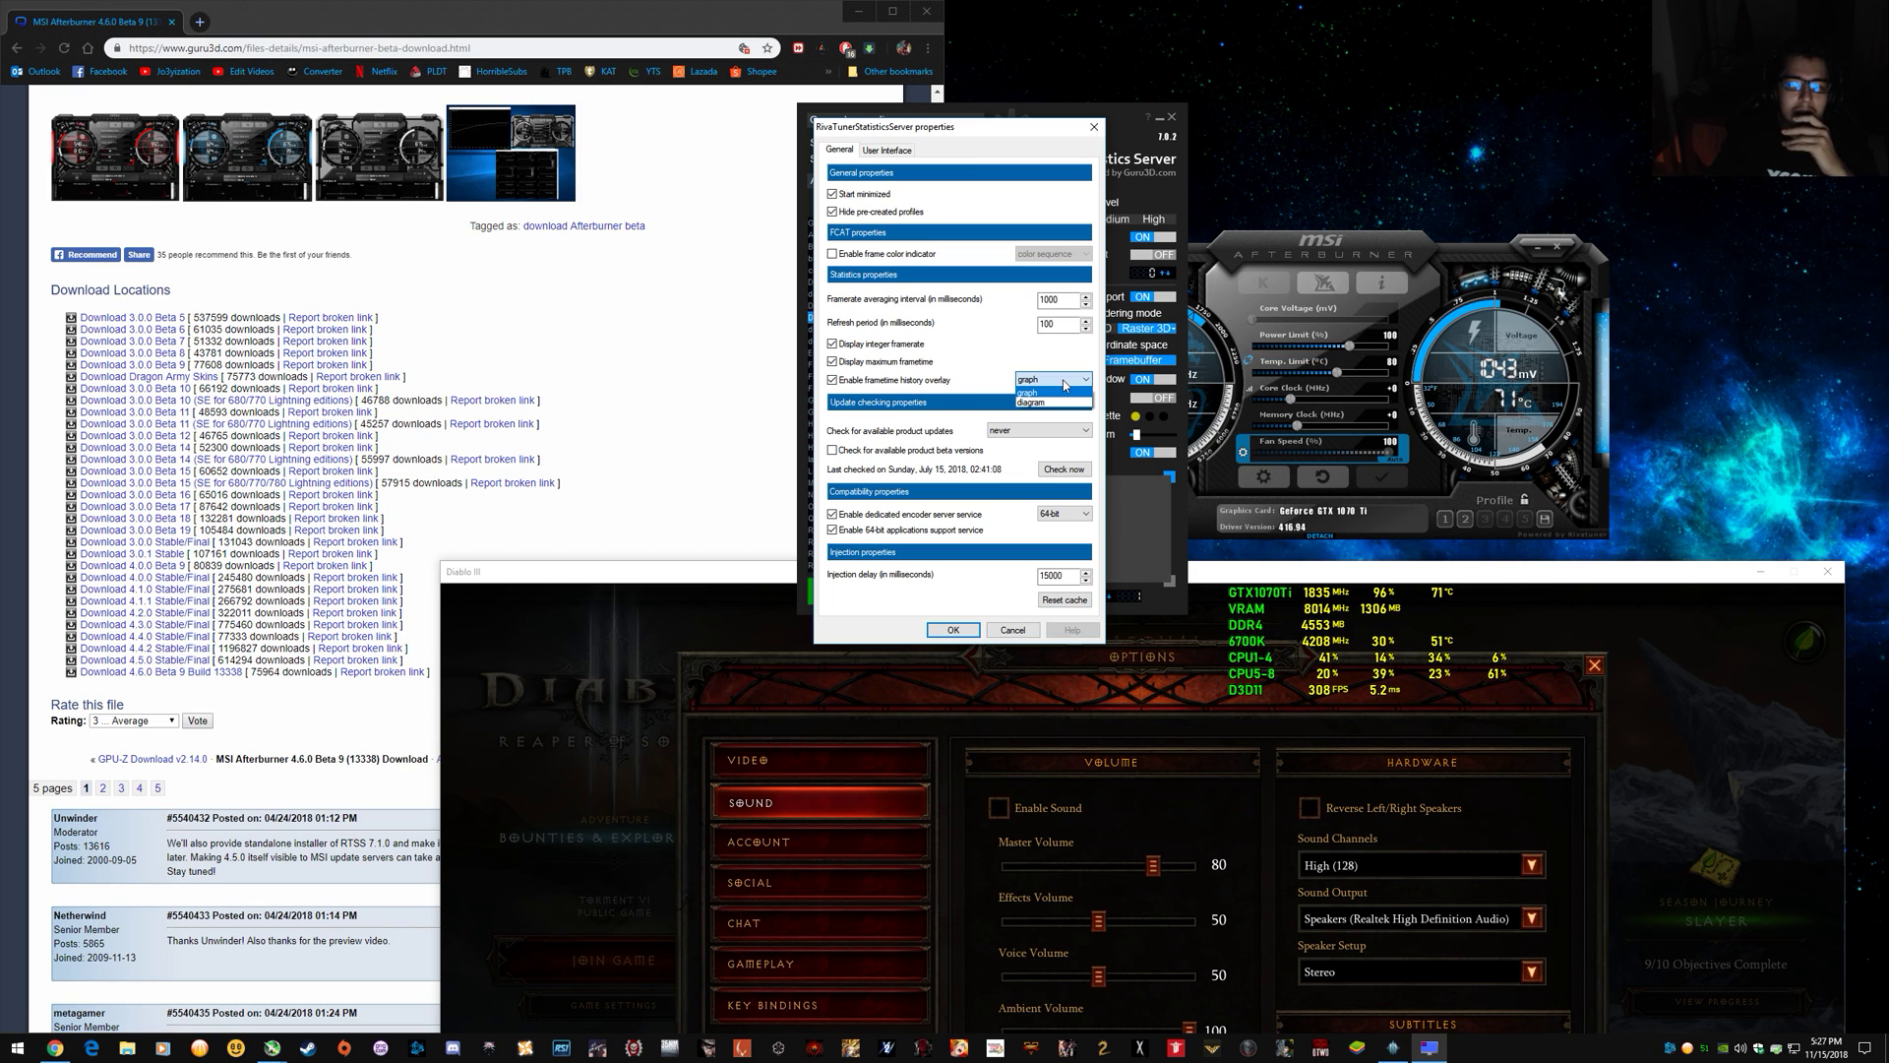
click(892, 383)
click(917, 383)
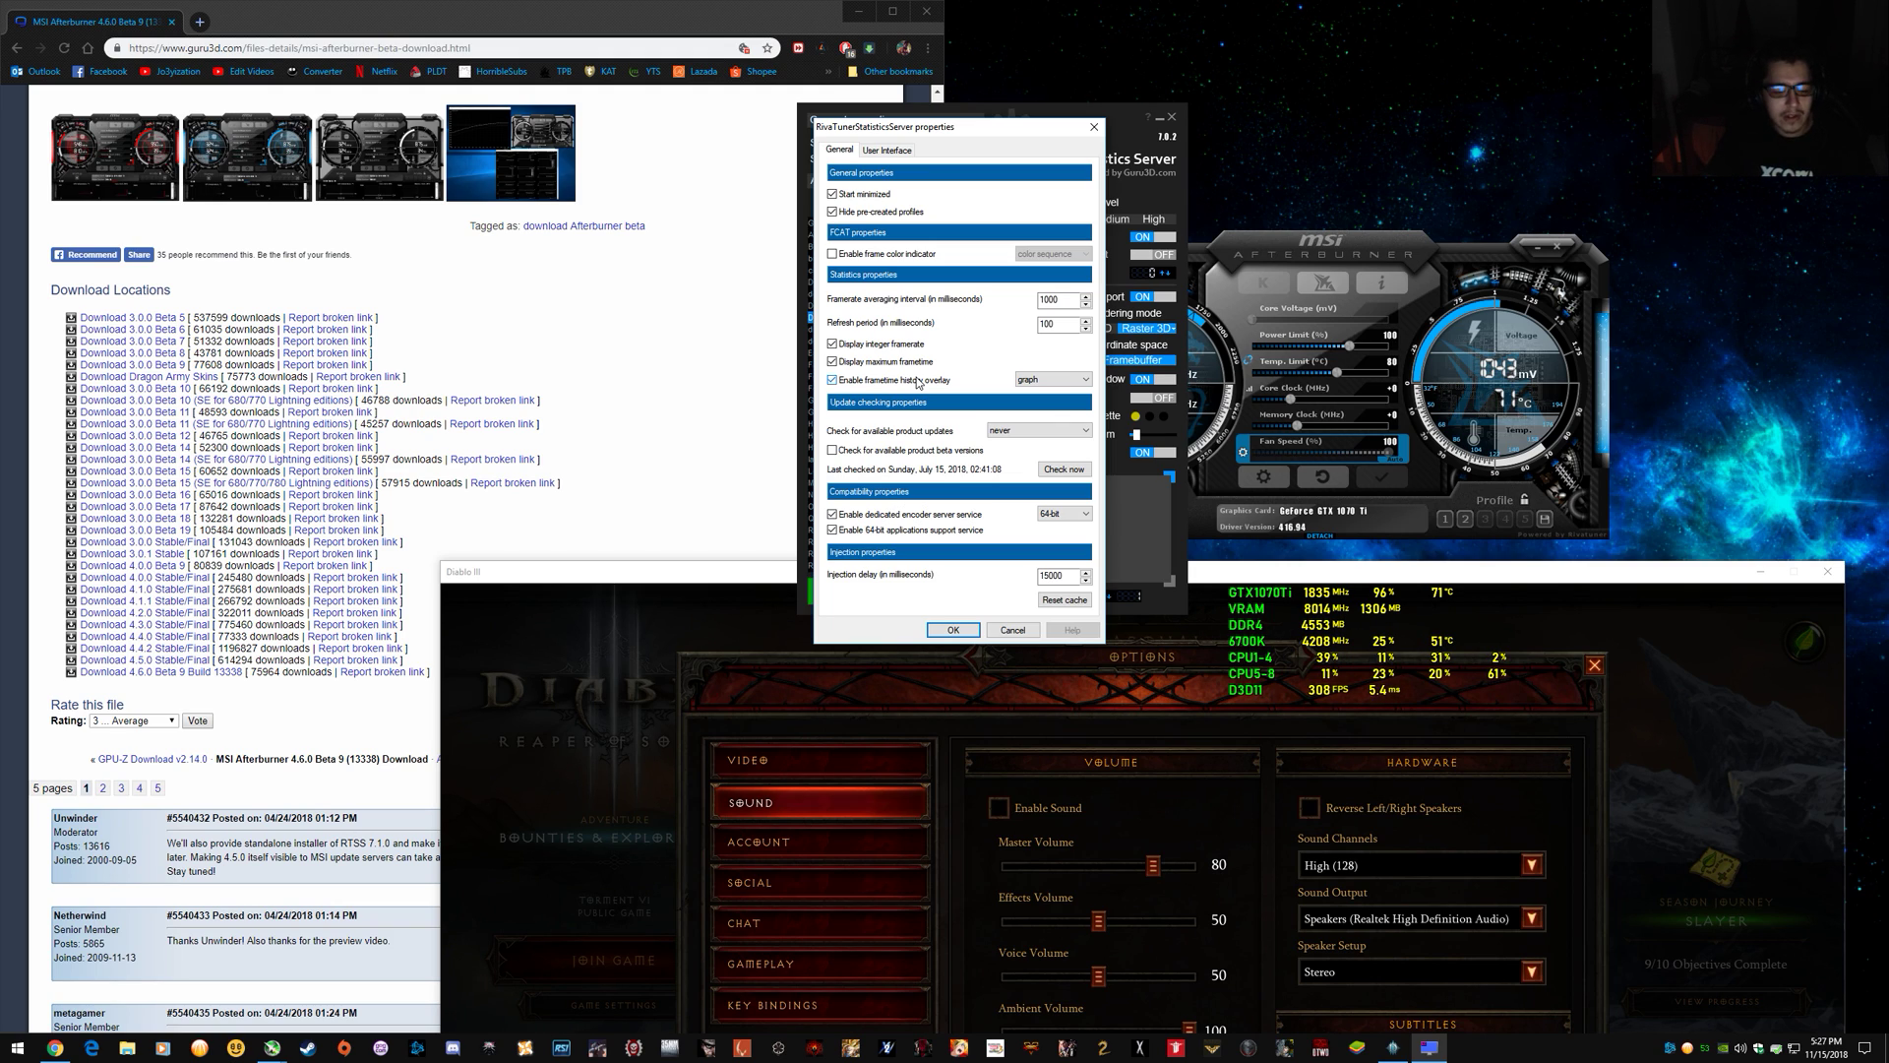
click(953, 630)
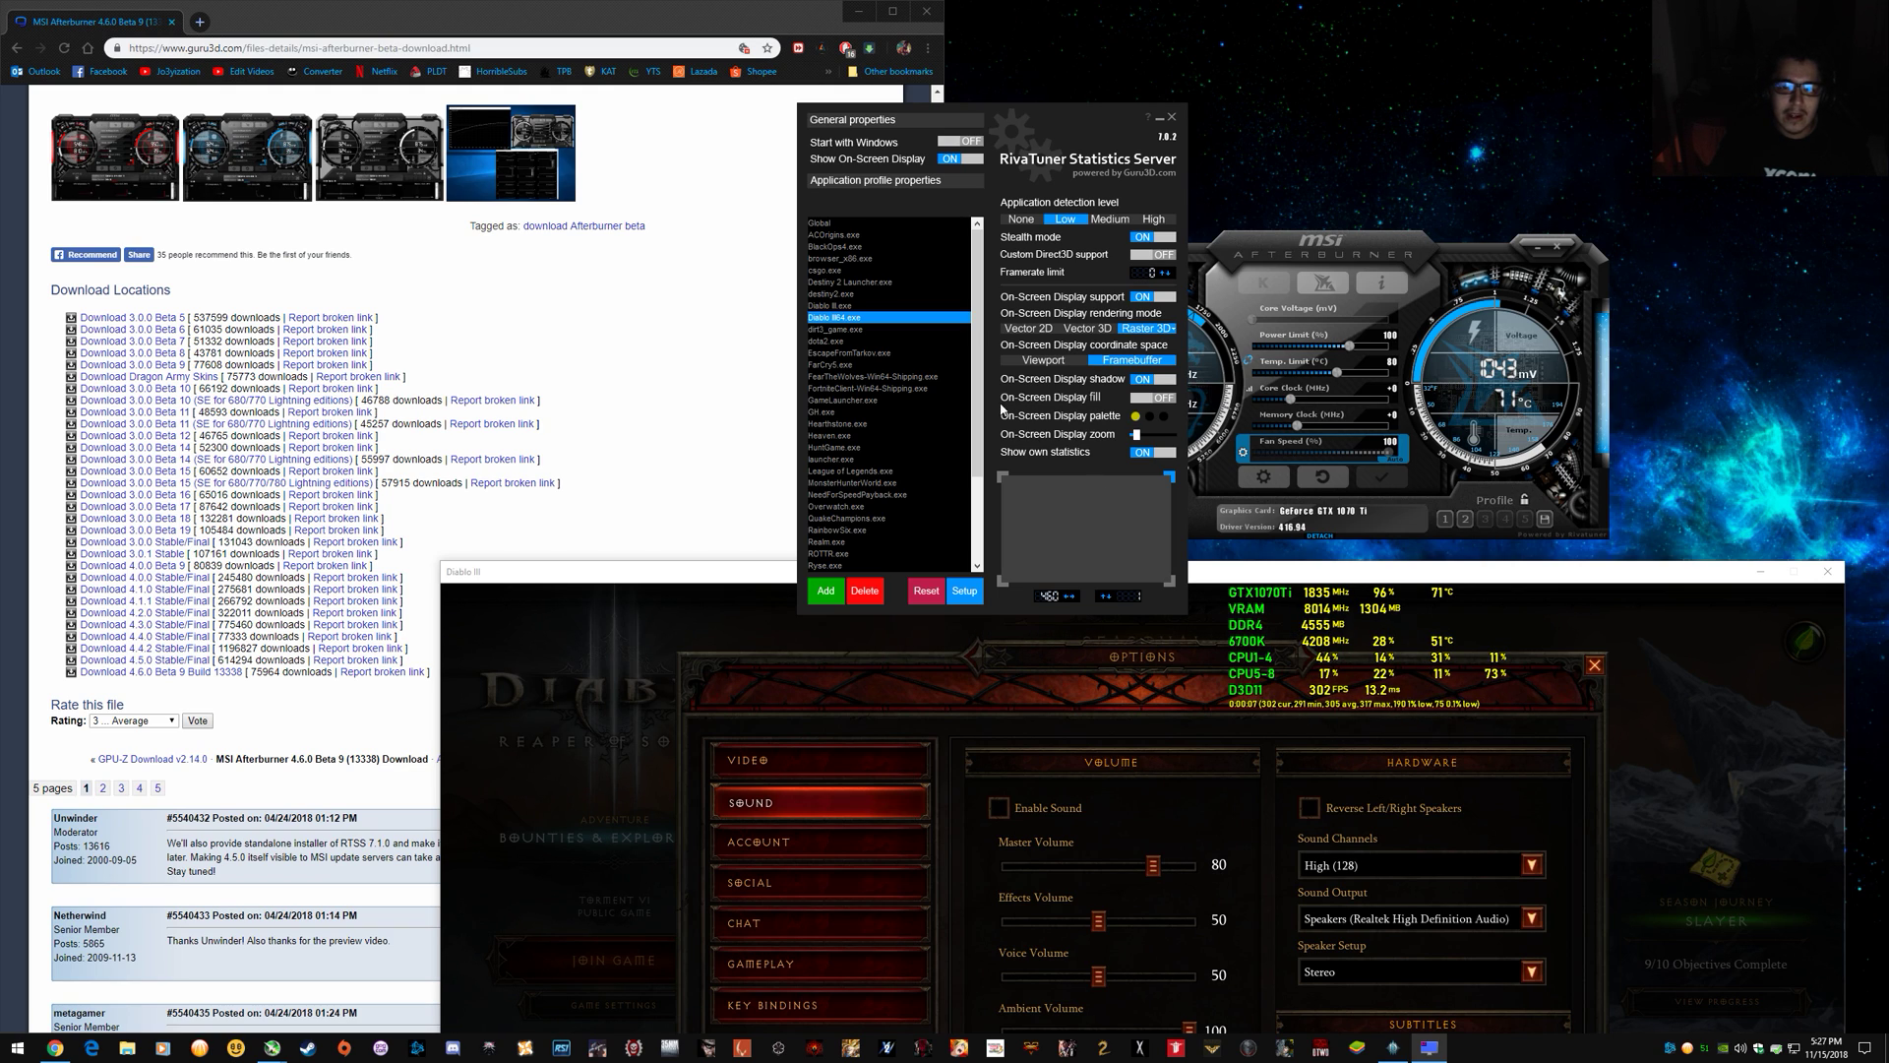
In Setup, re-enable the frametime history overlay in graph style and confirm with OK.
click(970, 591)
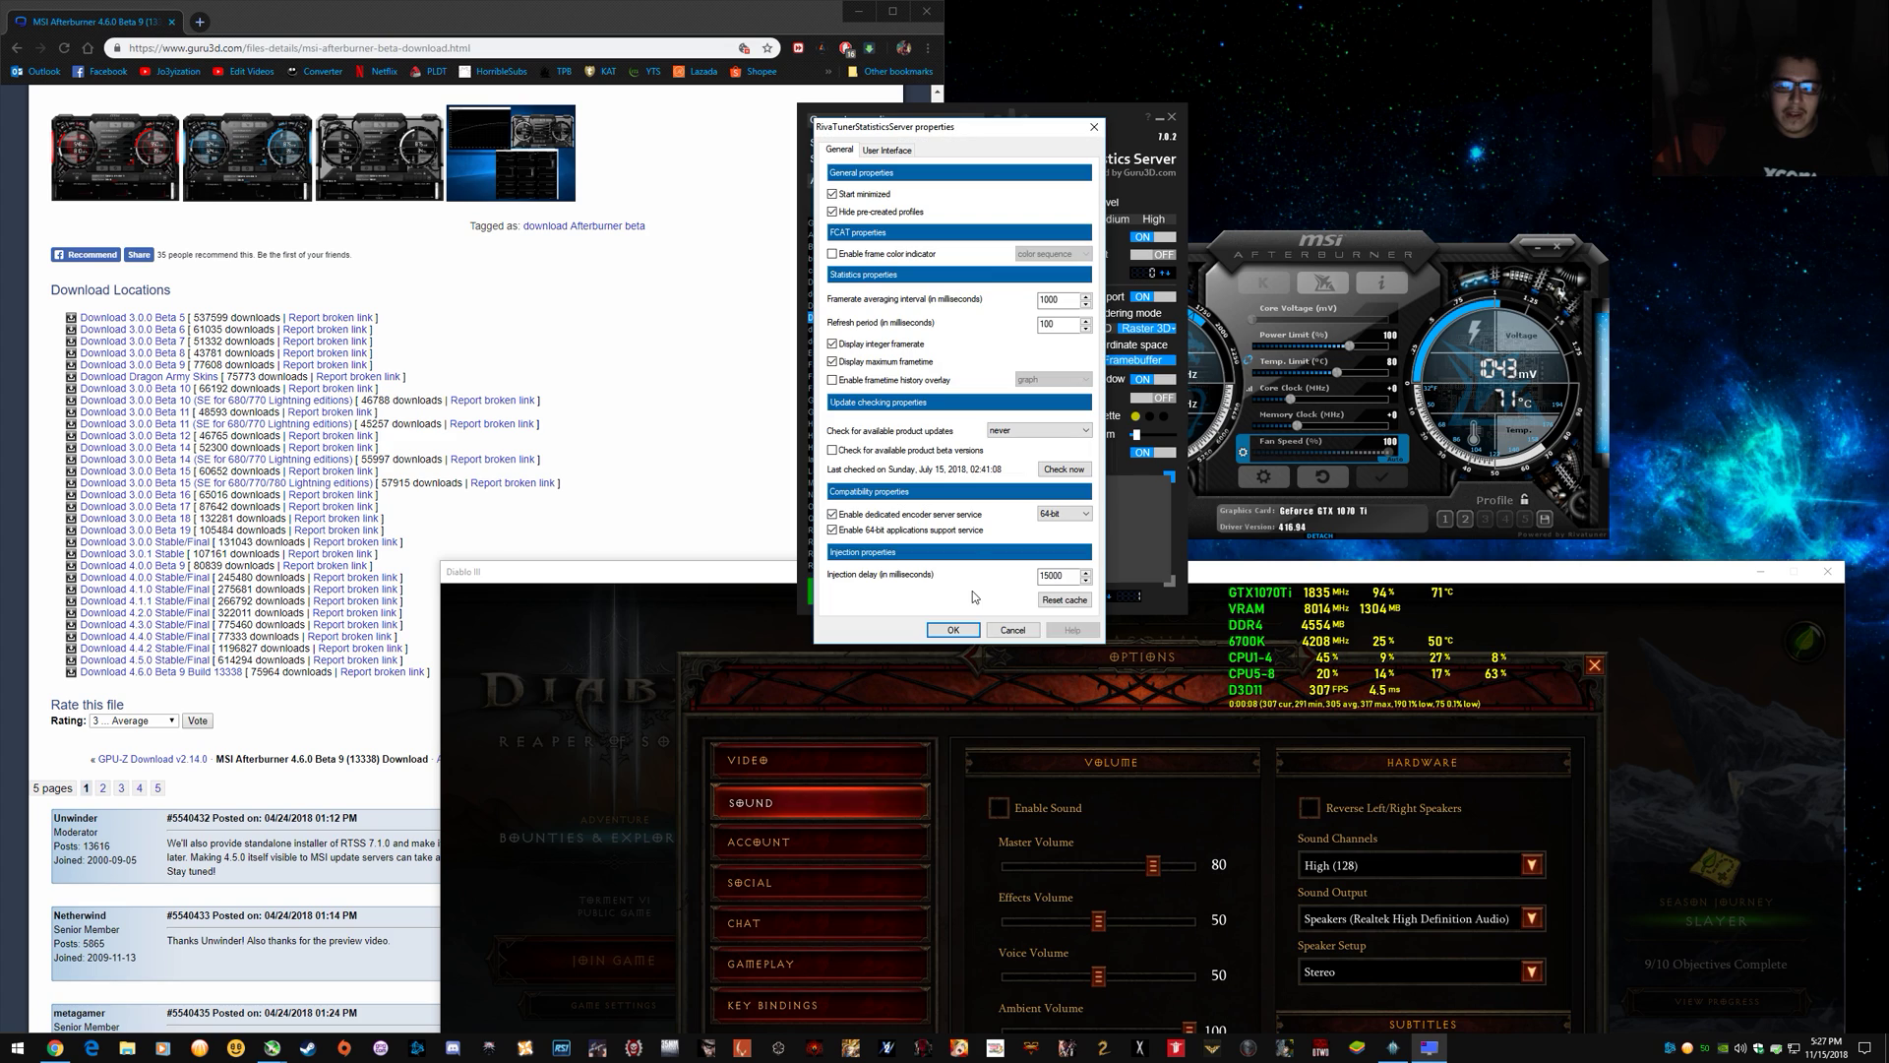
click(930, 382)
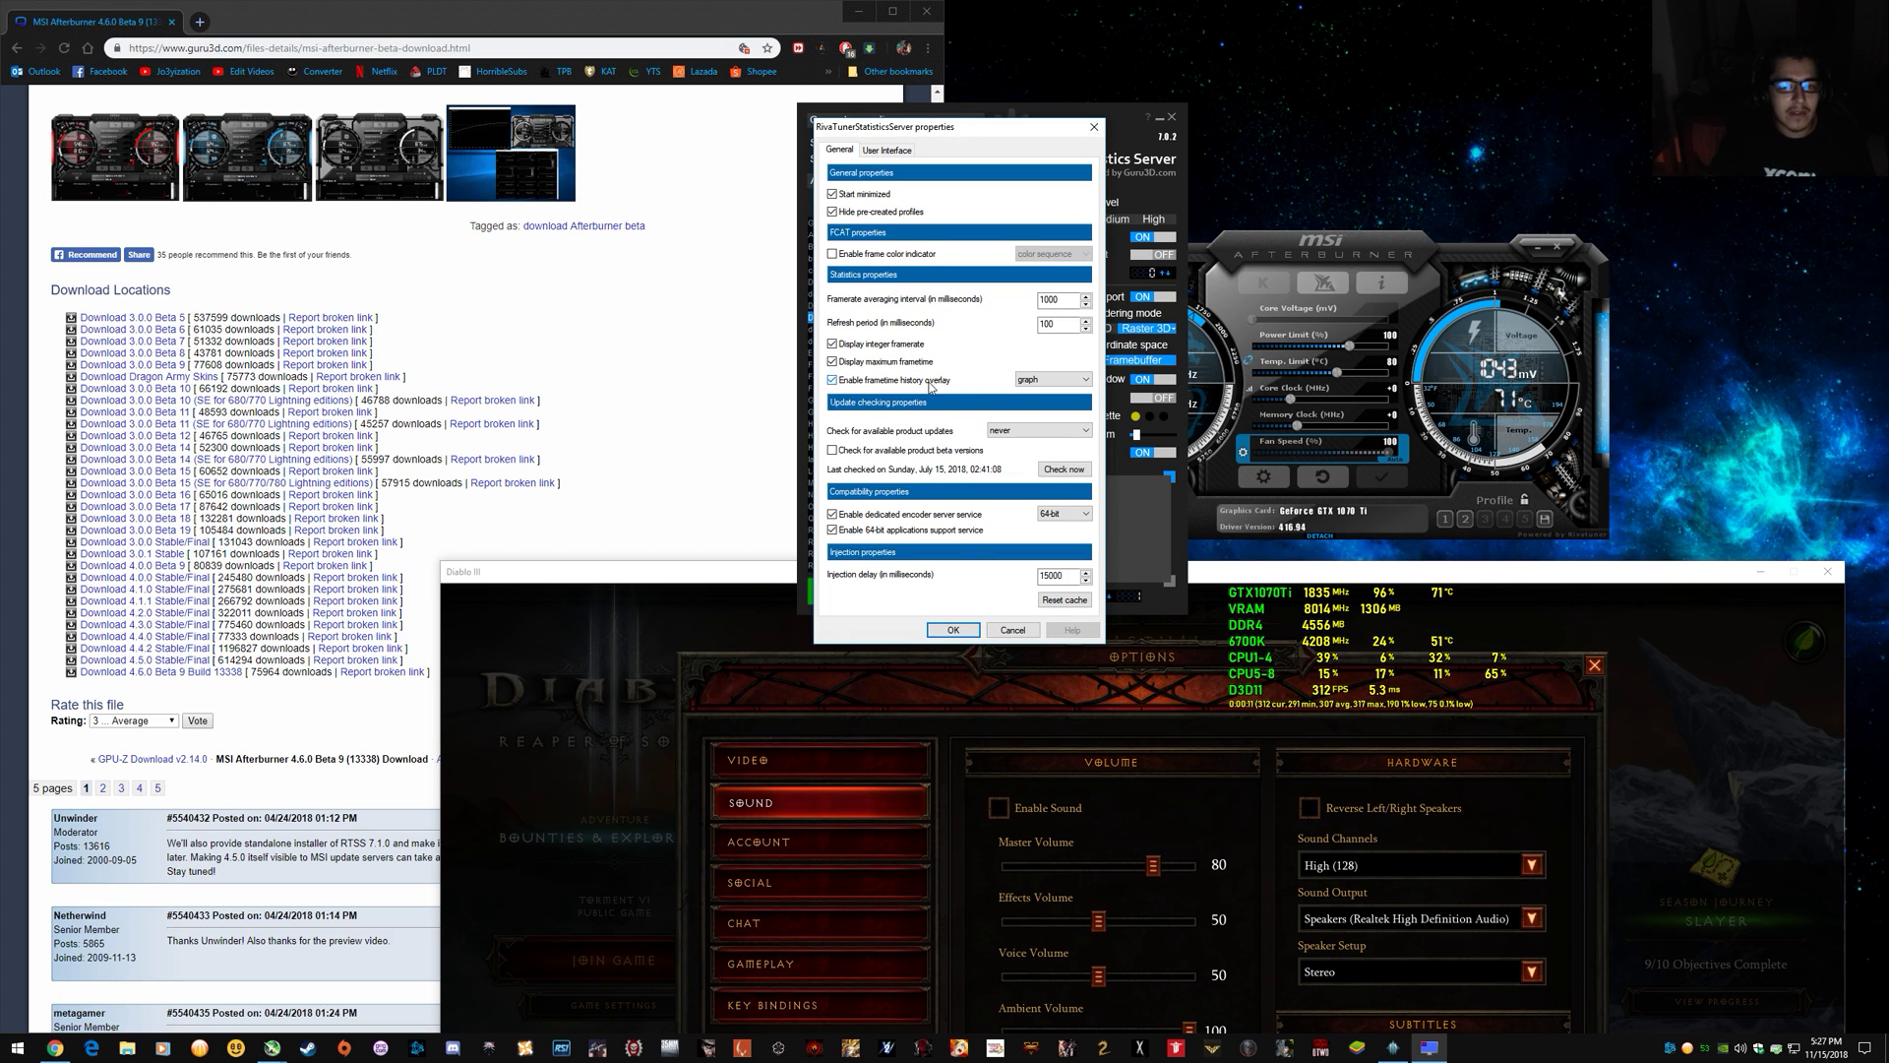
click(1053, 380)
click(1043, 396)
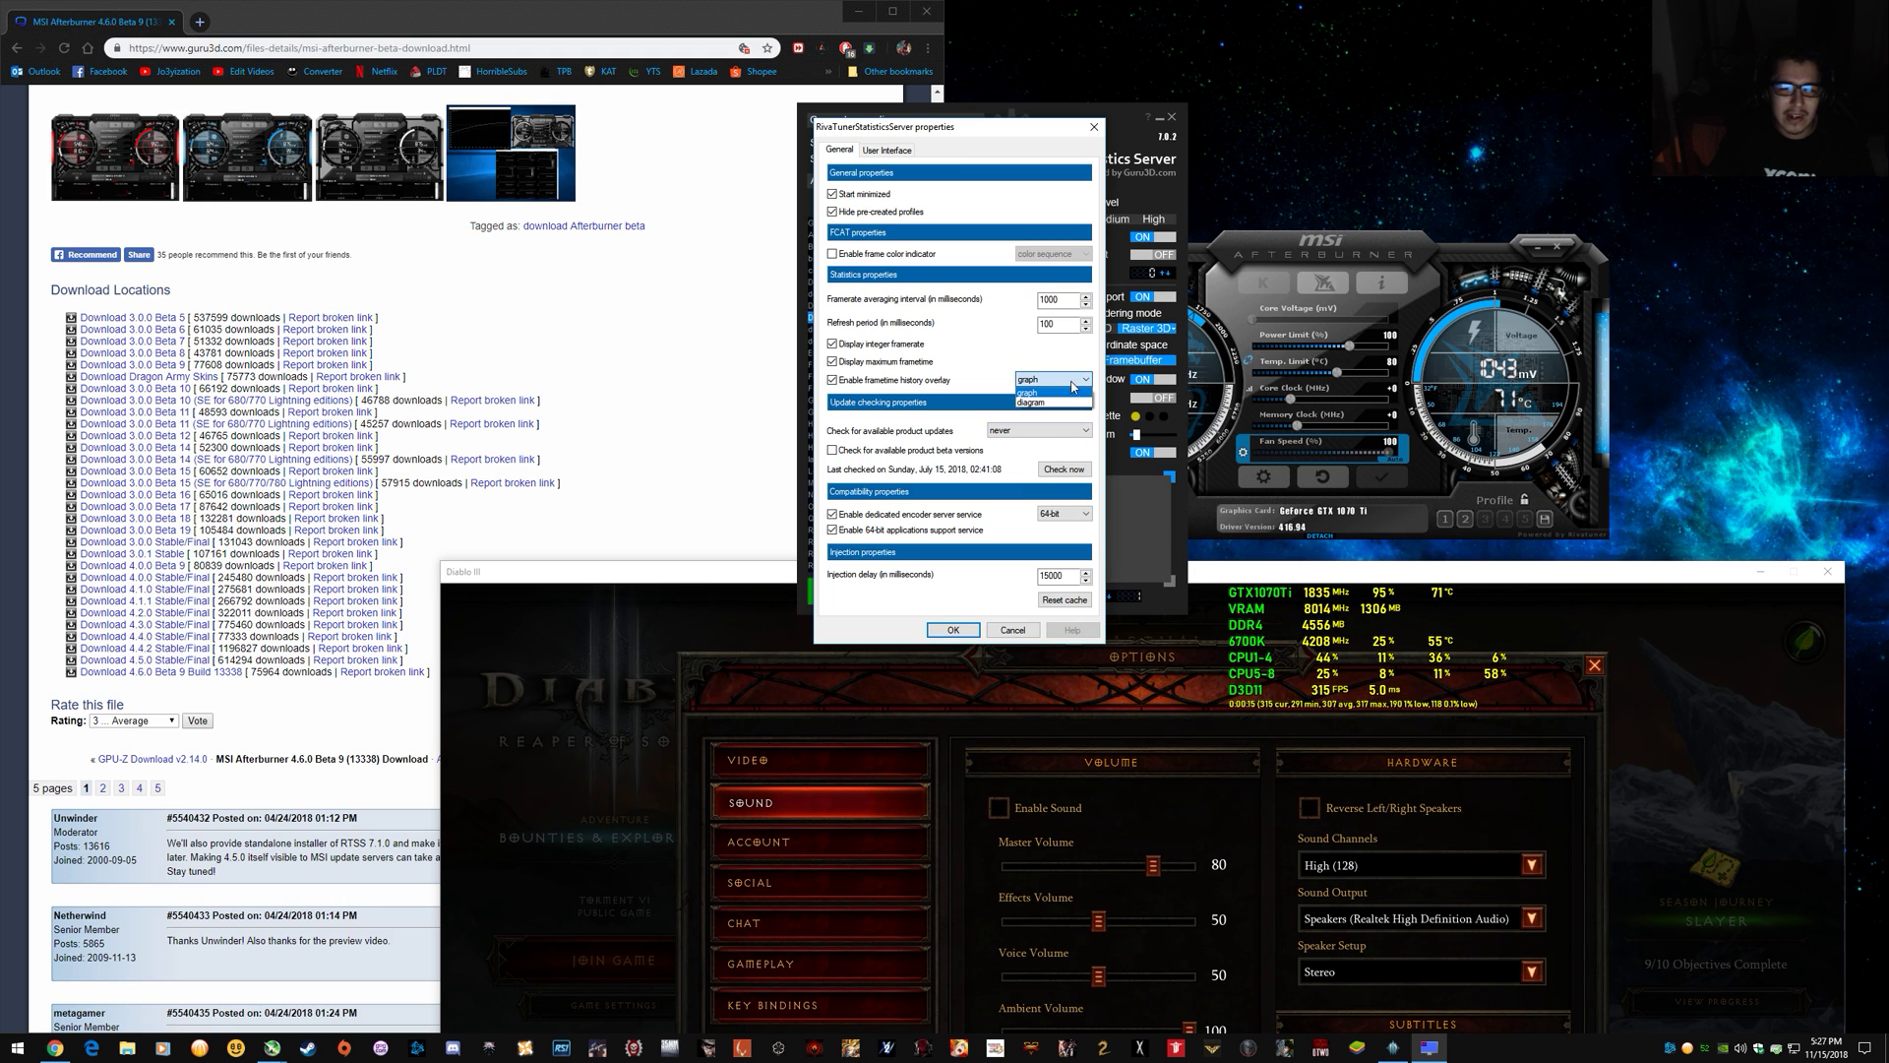
click(954, 631)
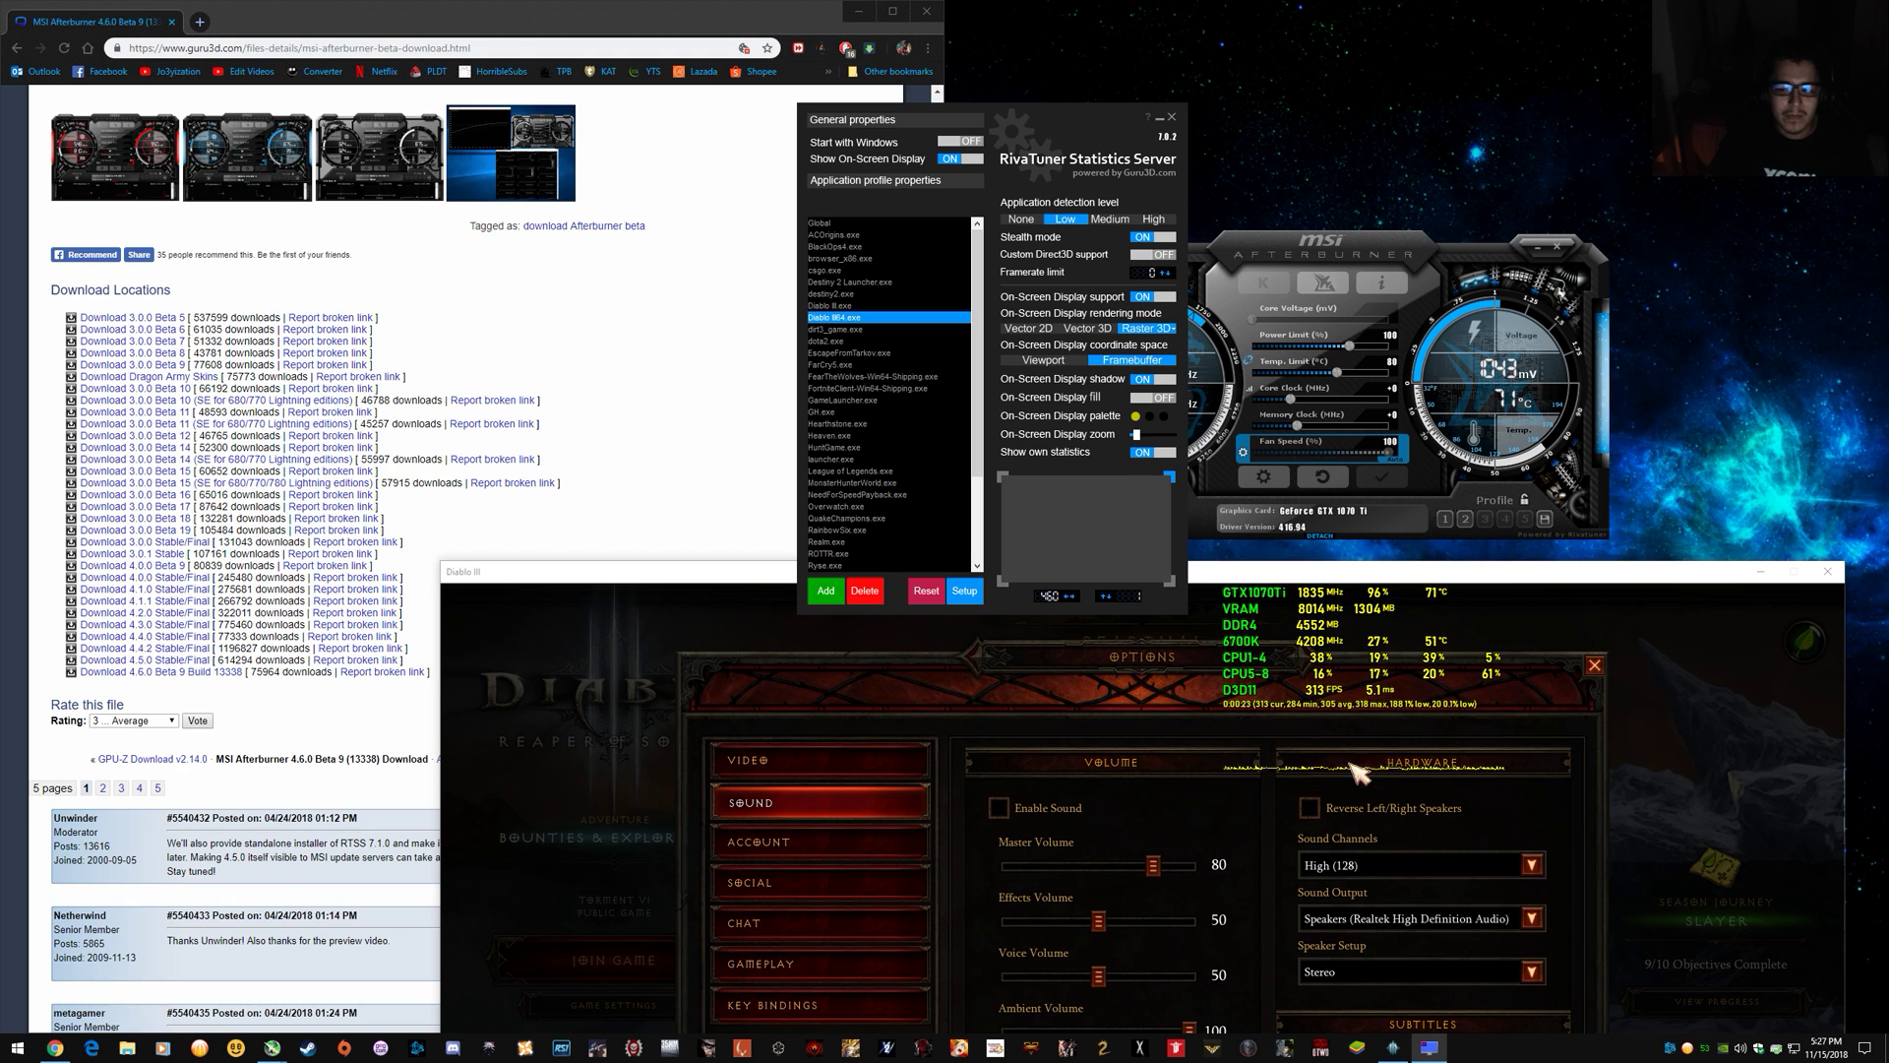
Switch the frametime history overlay style from graph to diagram in RivaTuner's properties.
click(969, 593)
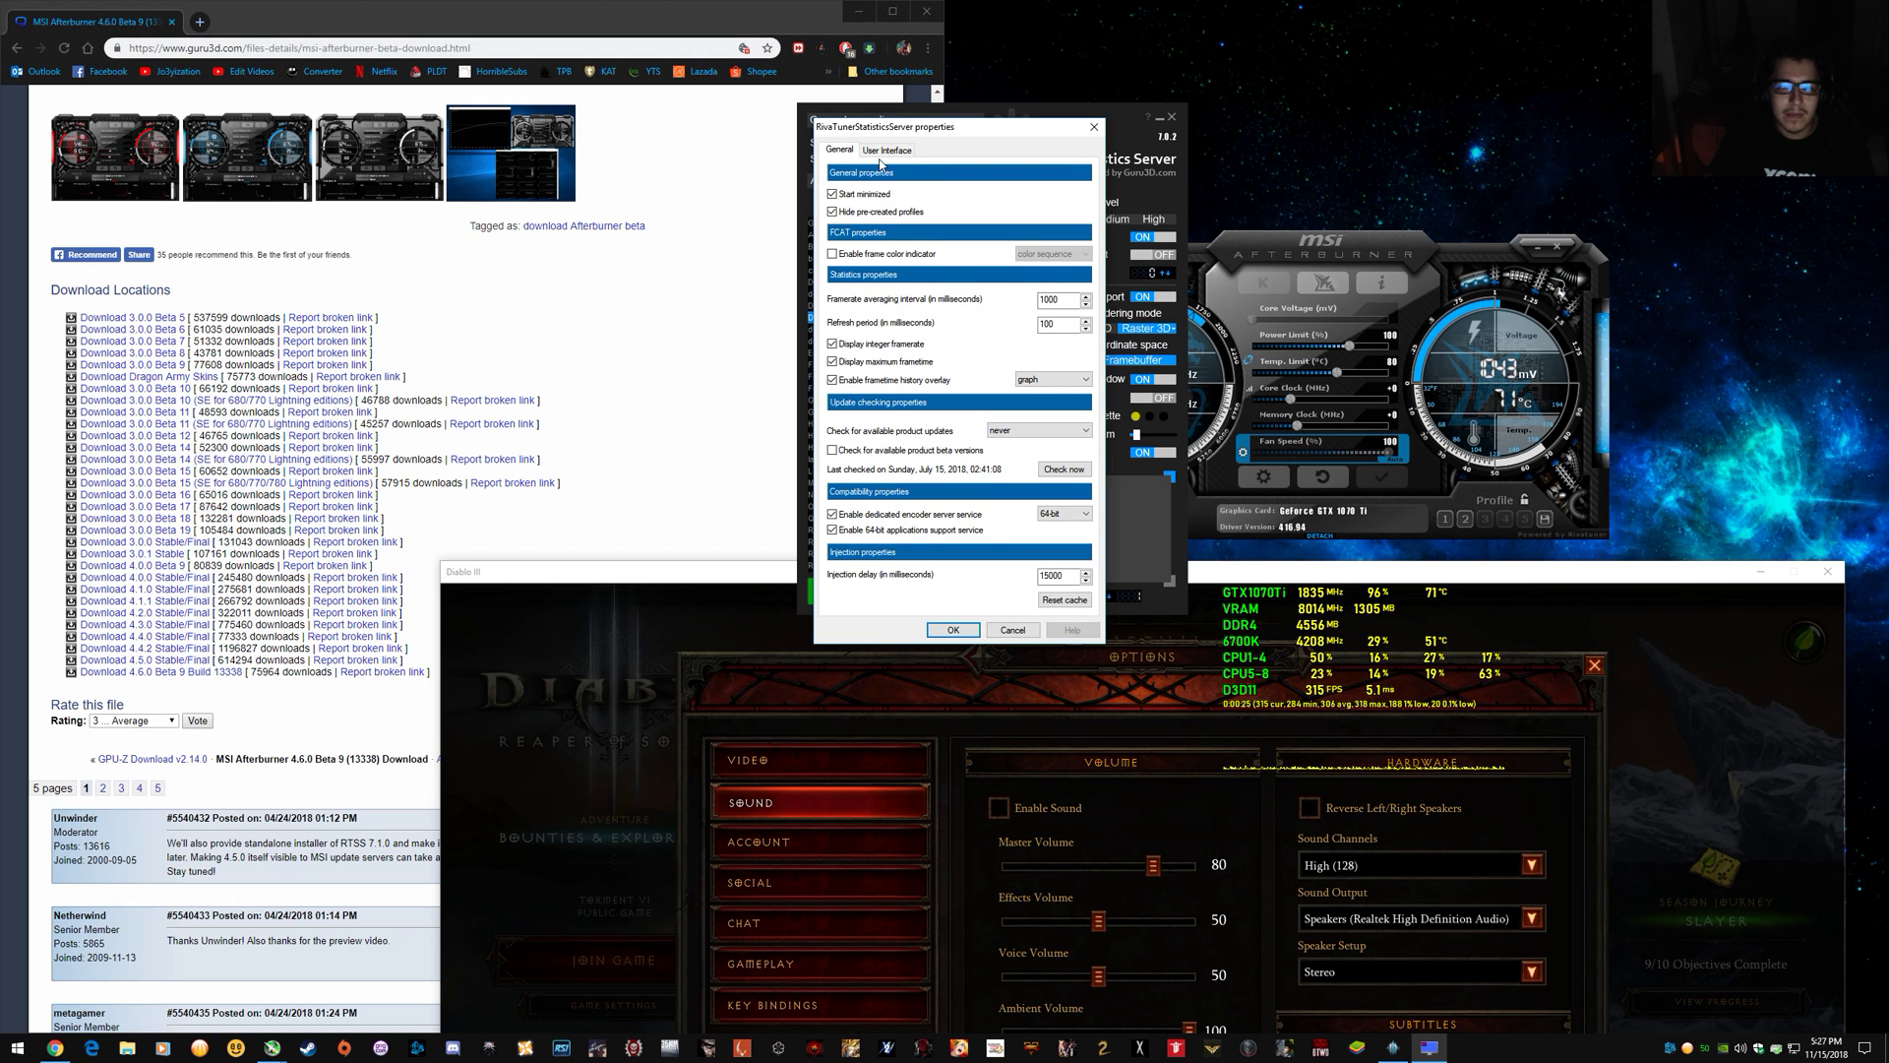
click(1013, 630)
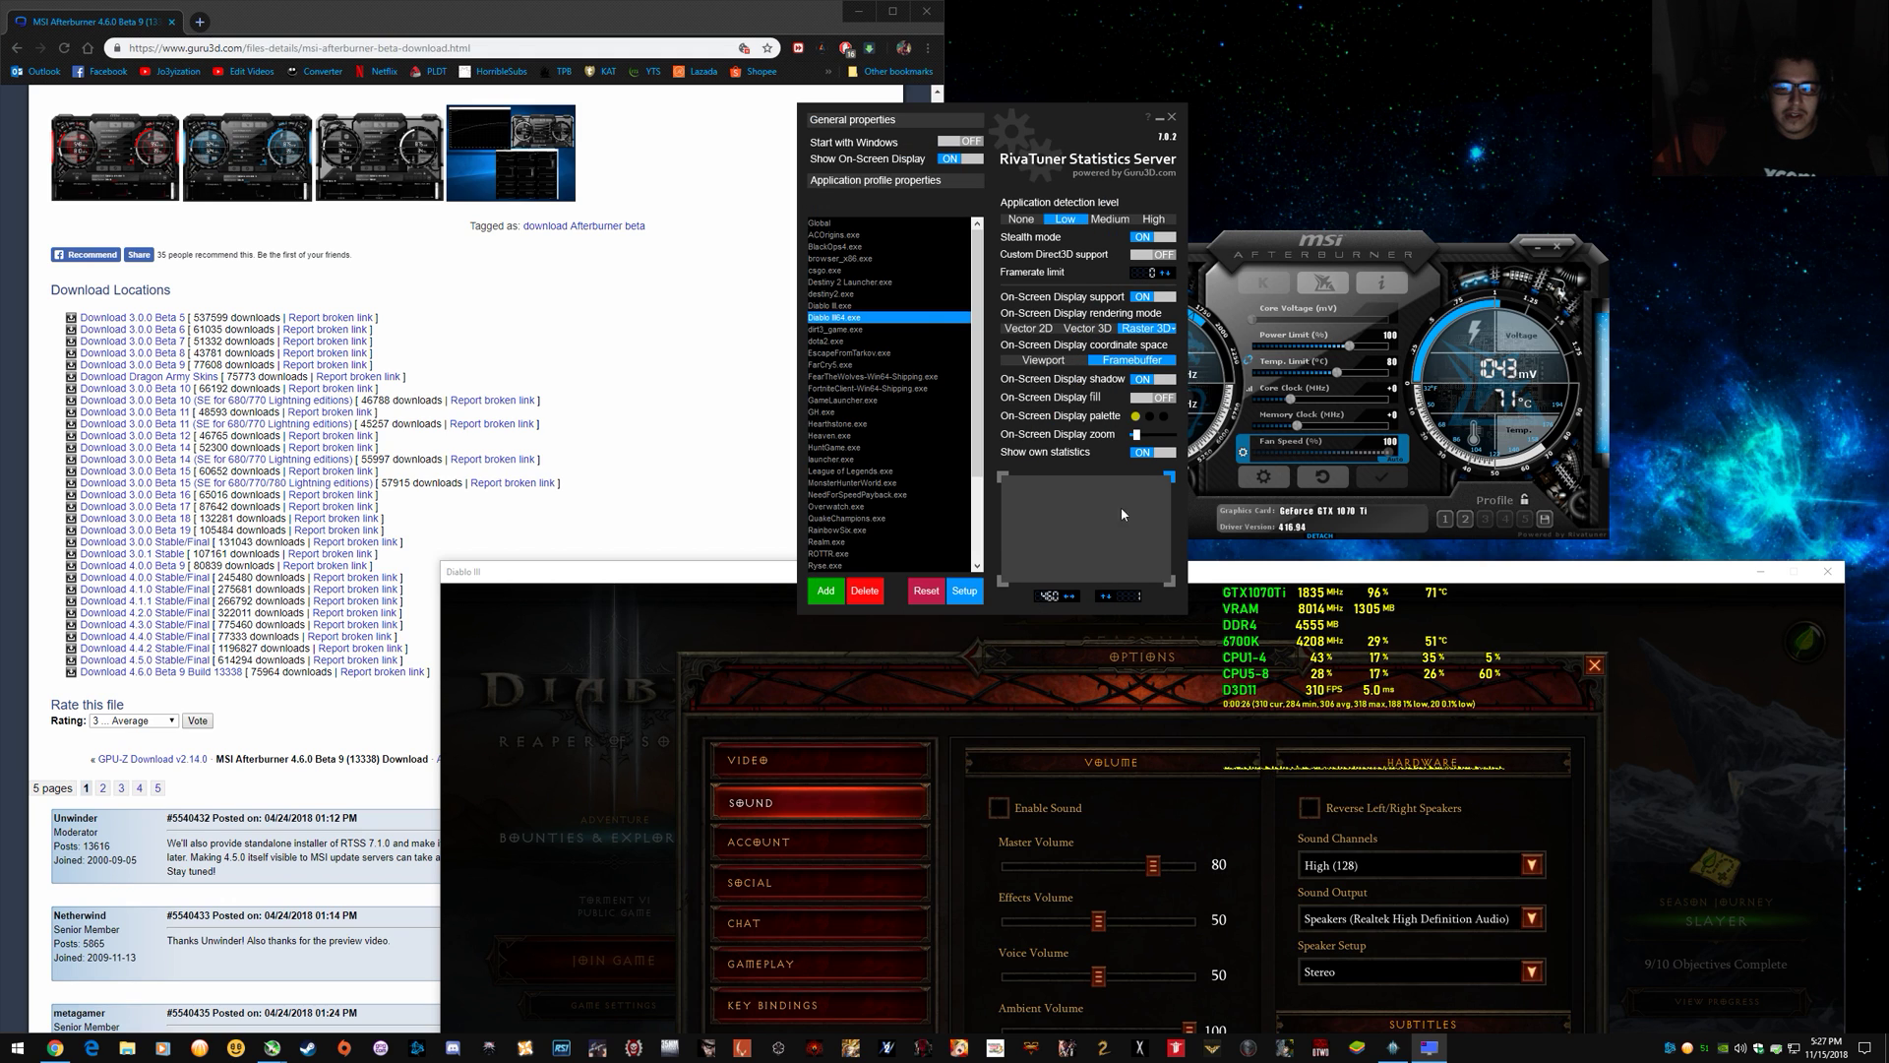
click(959, 591)
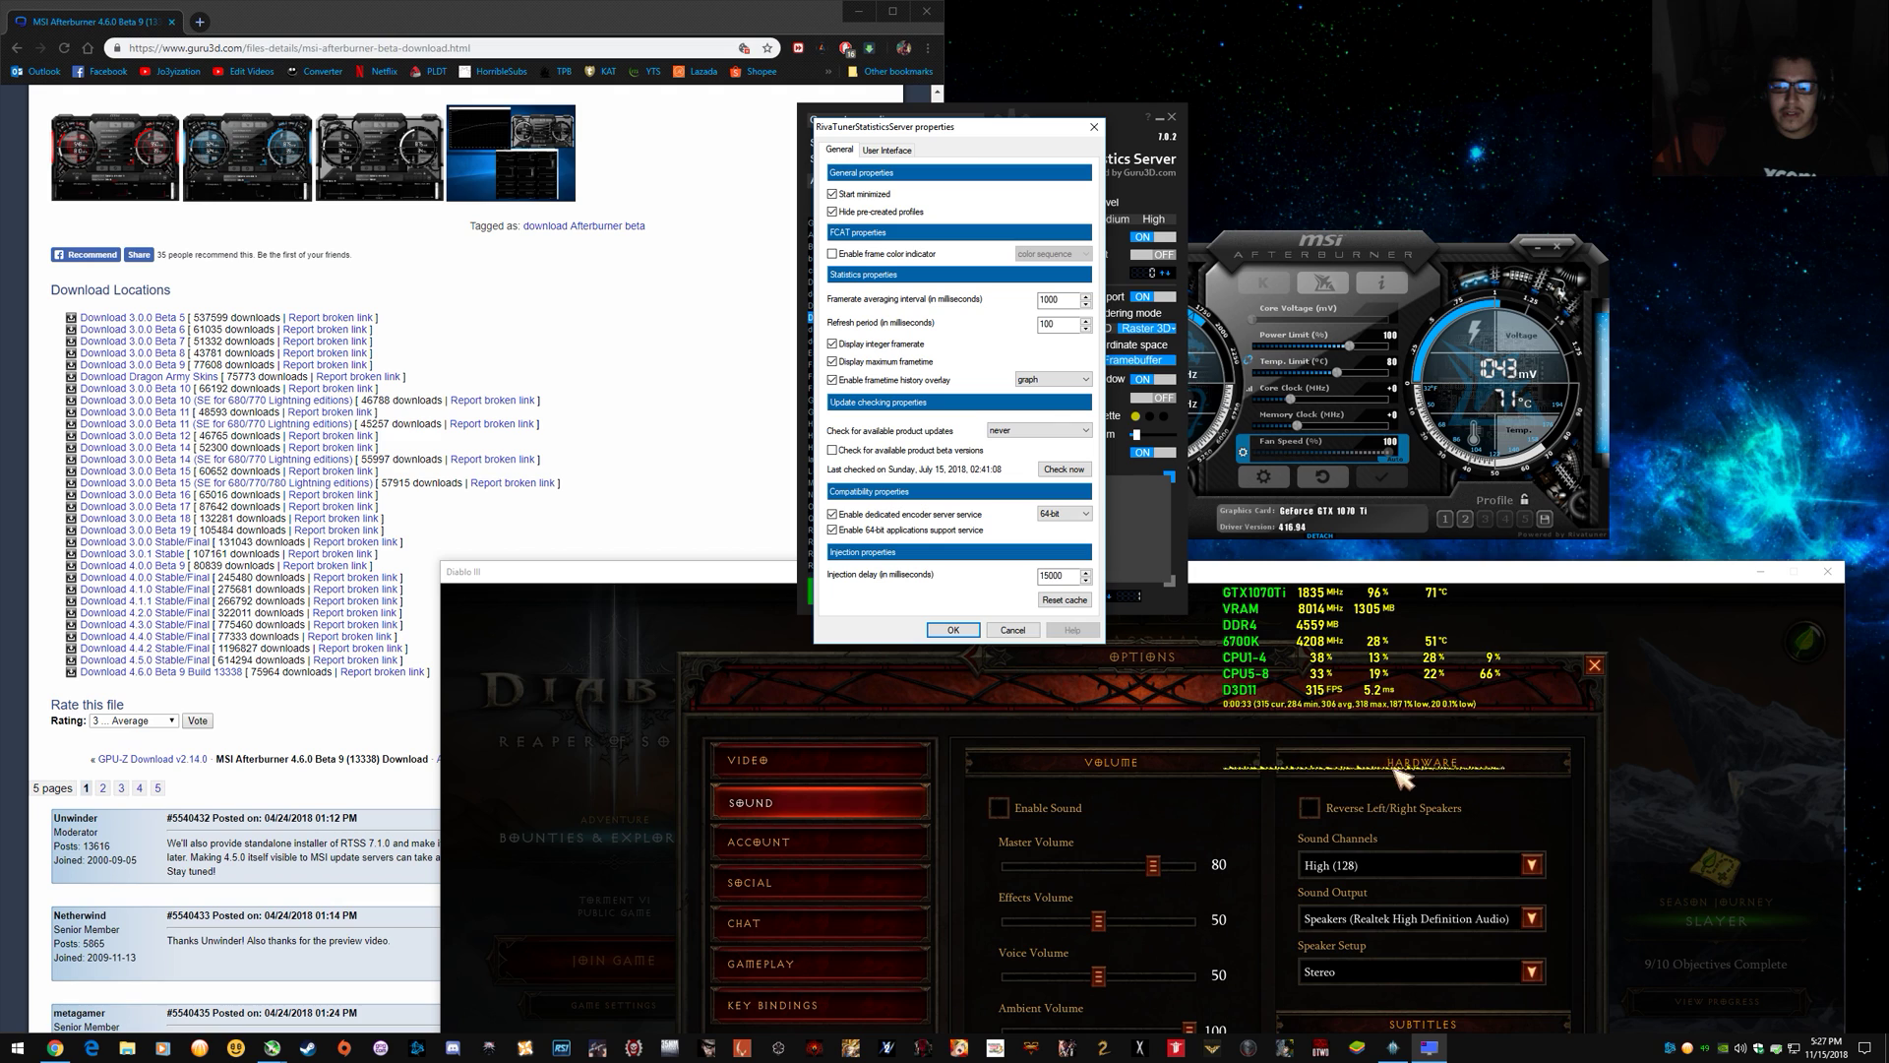
click(1052, 378)
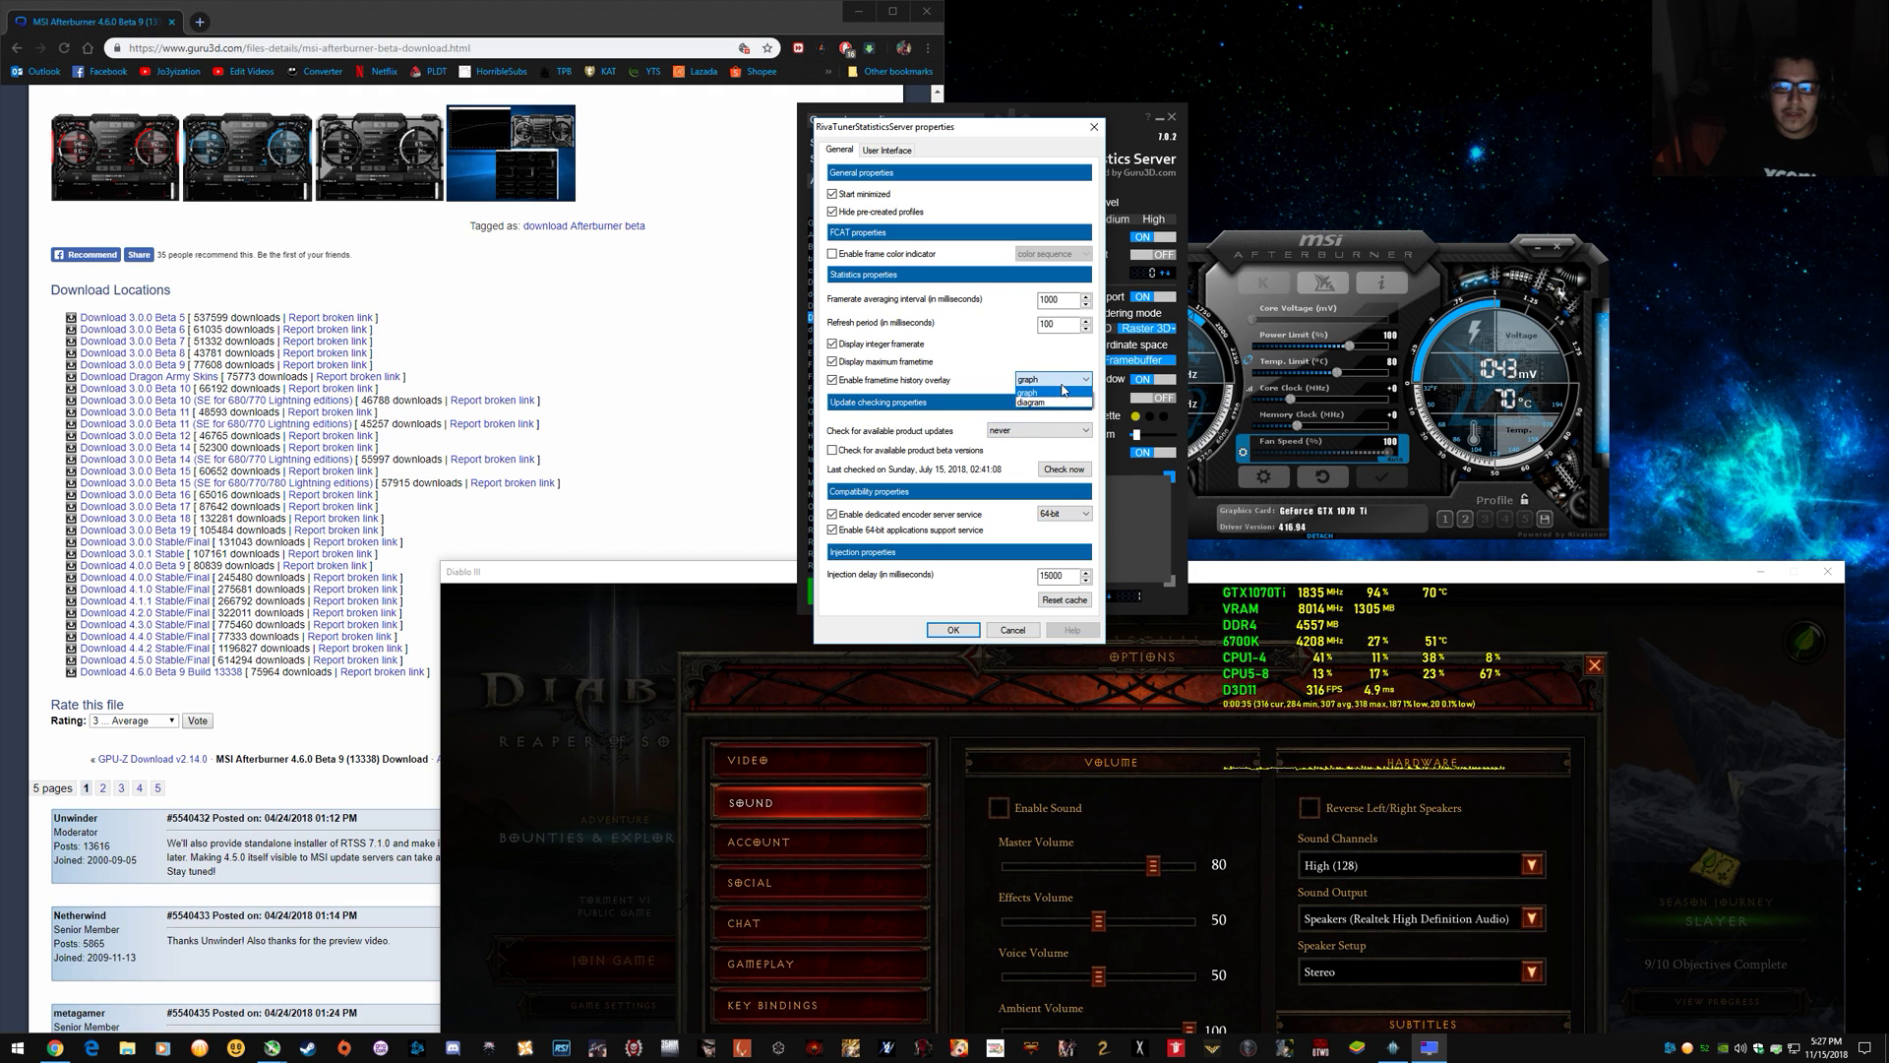
click(1052, 407)
click(952, 630)
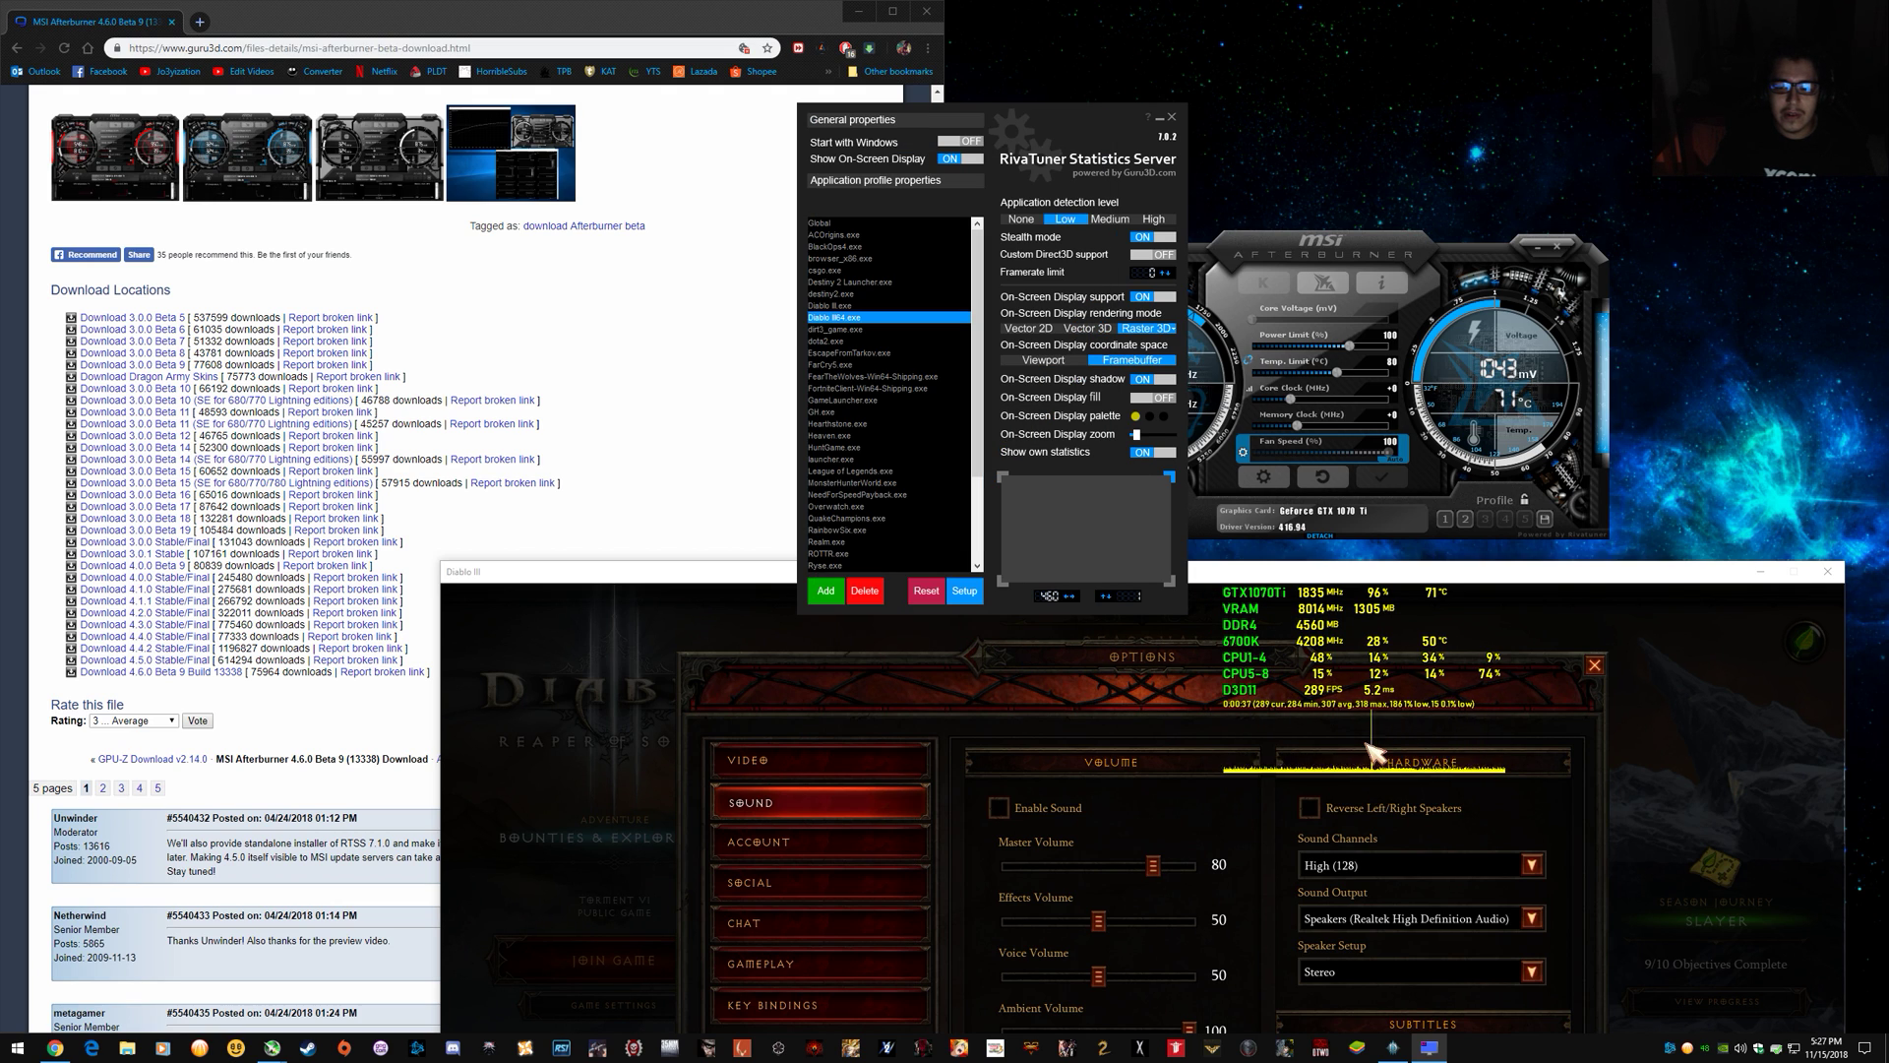
Change the frametime history overlay back to the graph style for comparison.
click(964, 591)
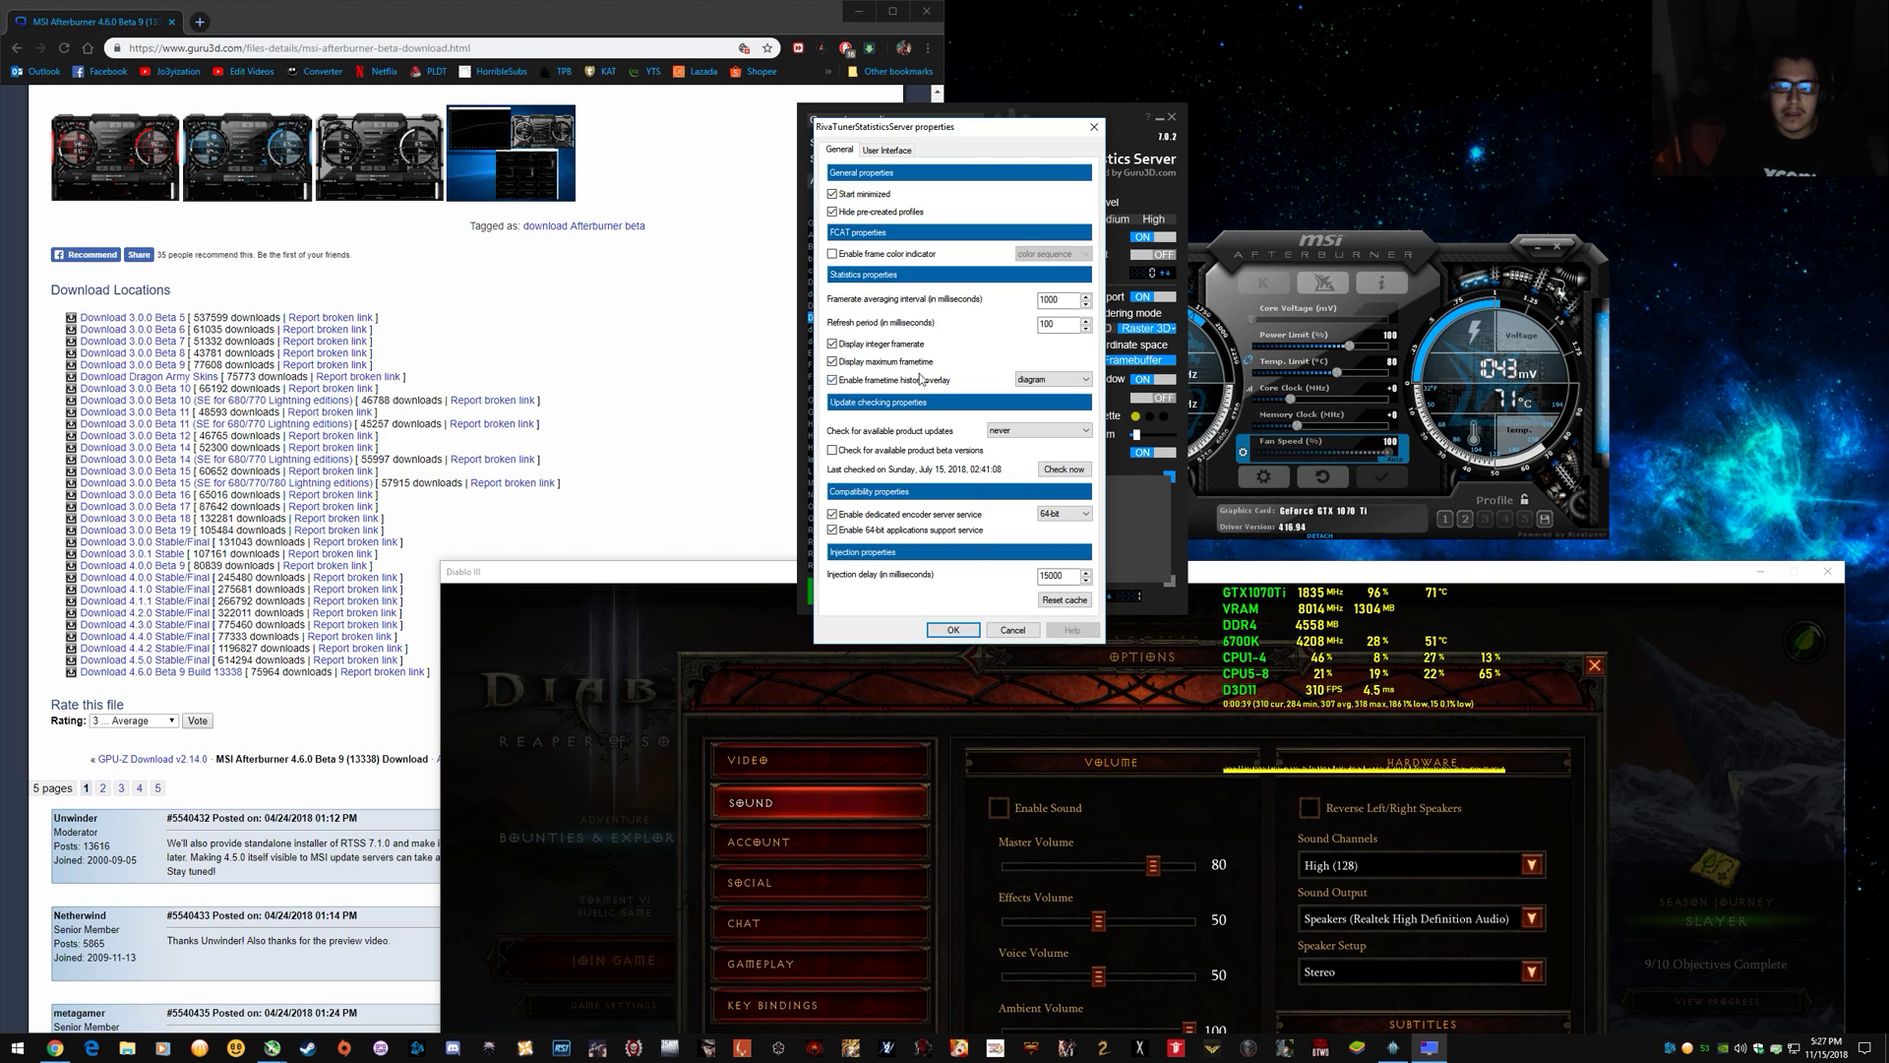
click(1053, 382)
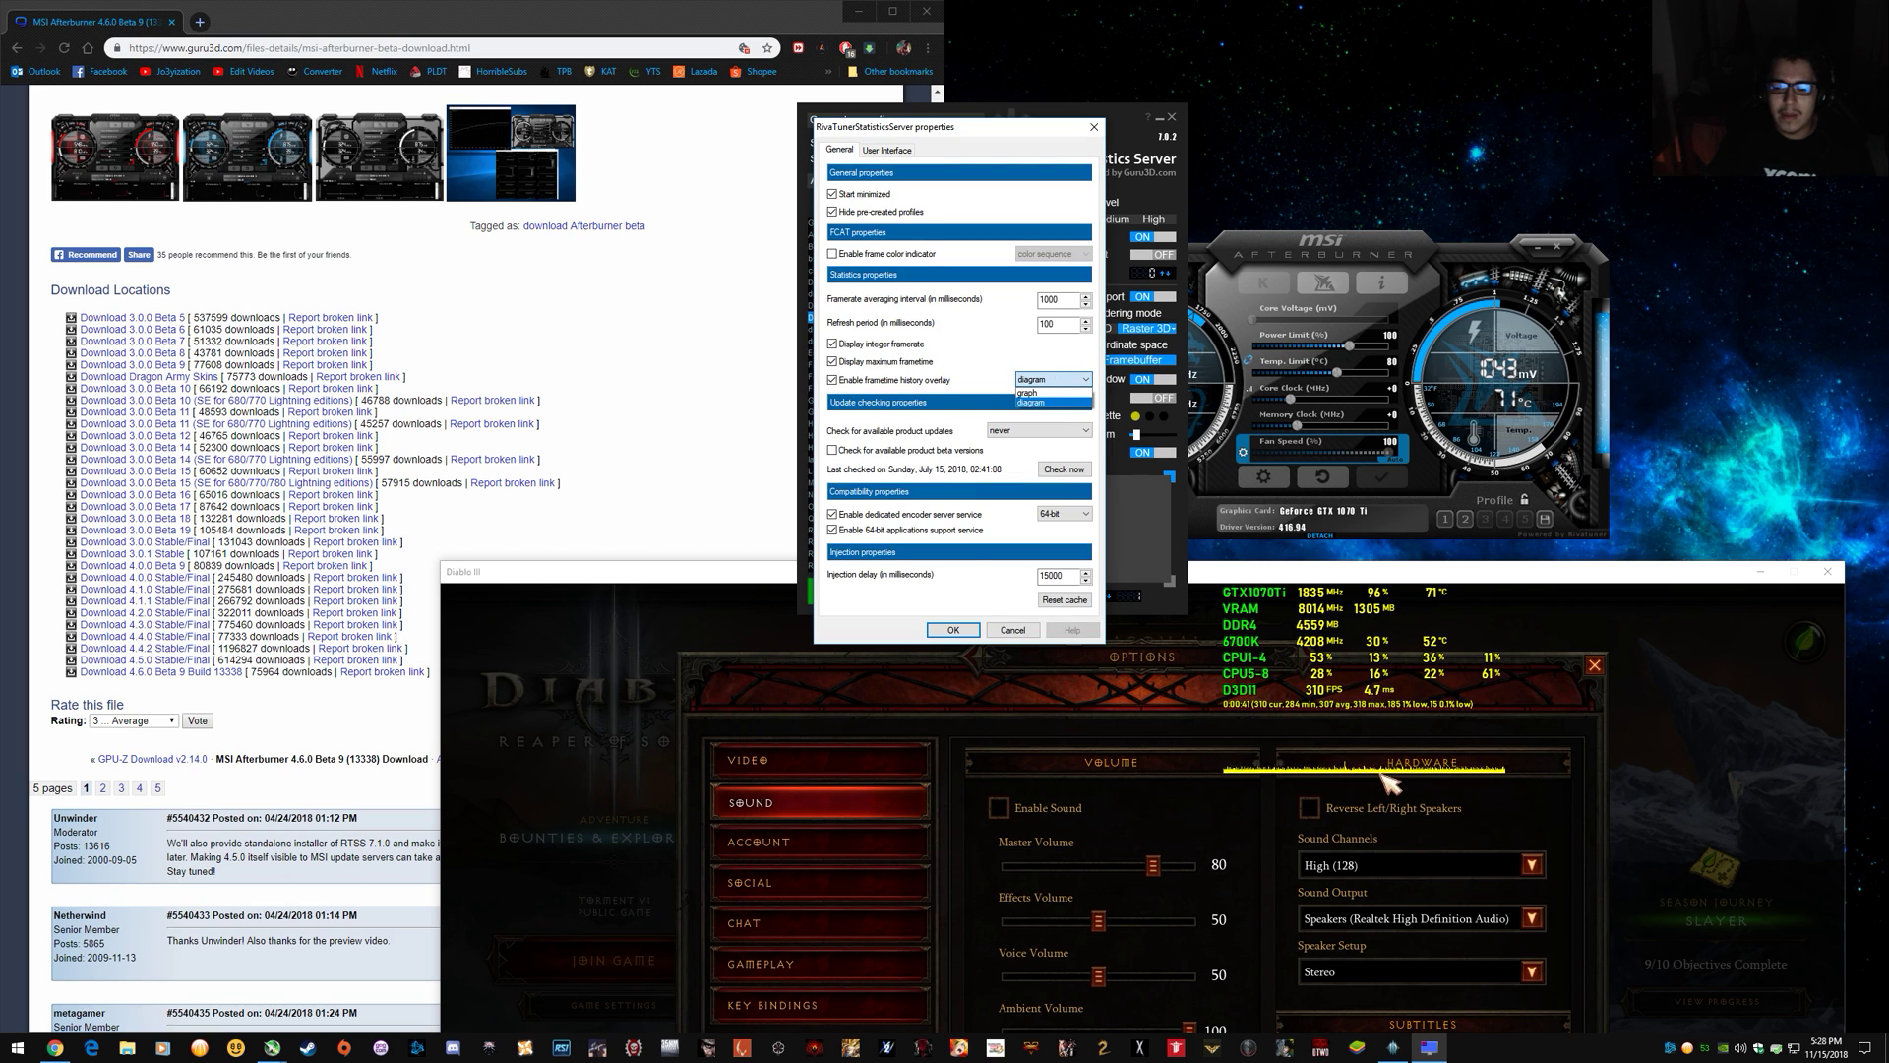
click(1028, 392)
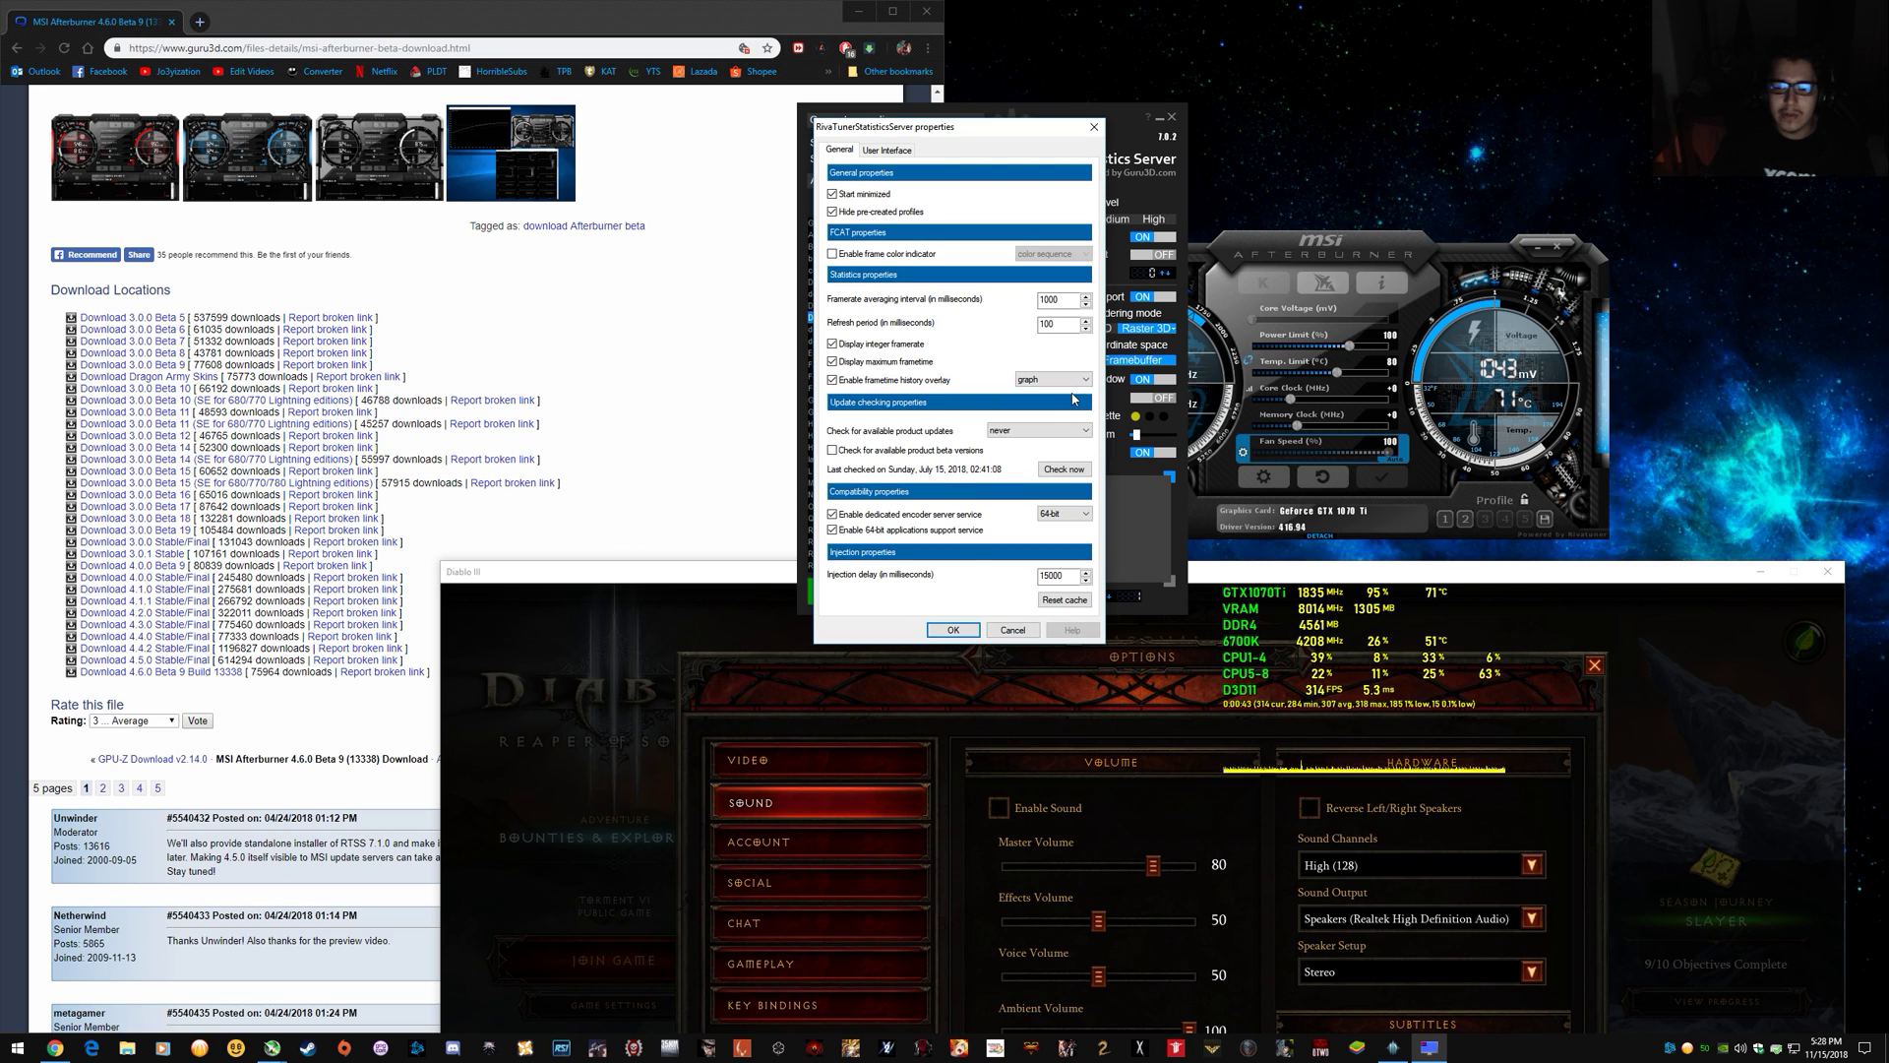
click(952, 630)
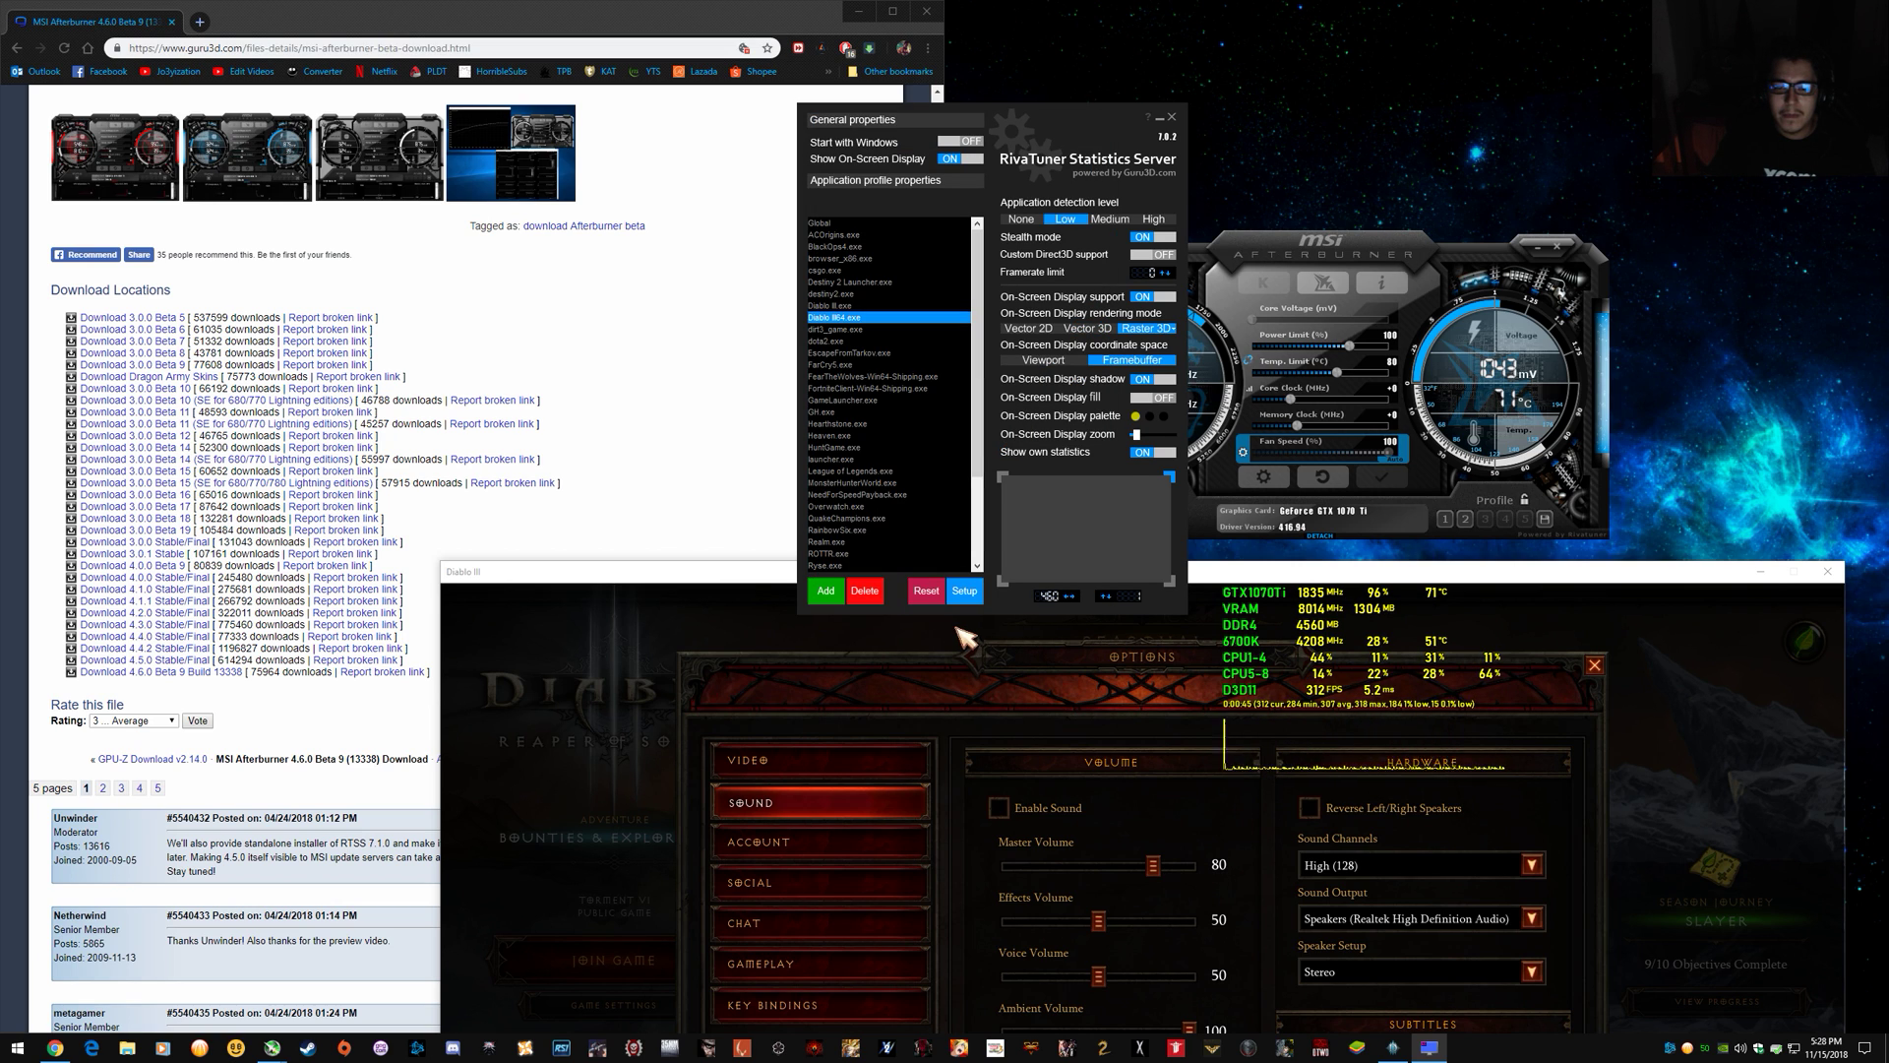
Settle on the diagram style for the frametime history and confirm it stays applied.
click(964, 590)
click(1053, 380)
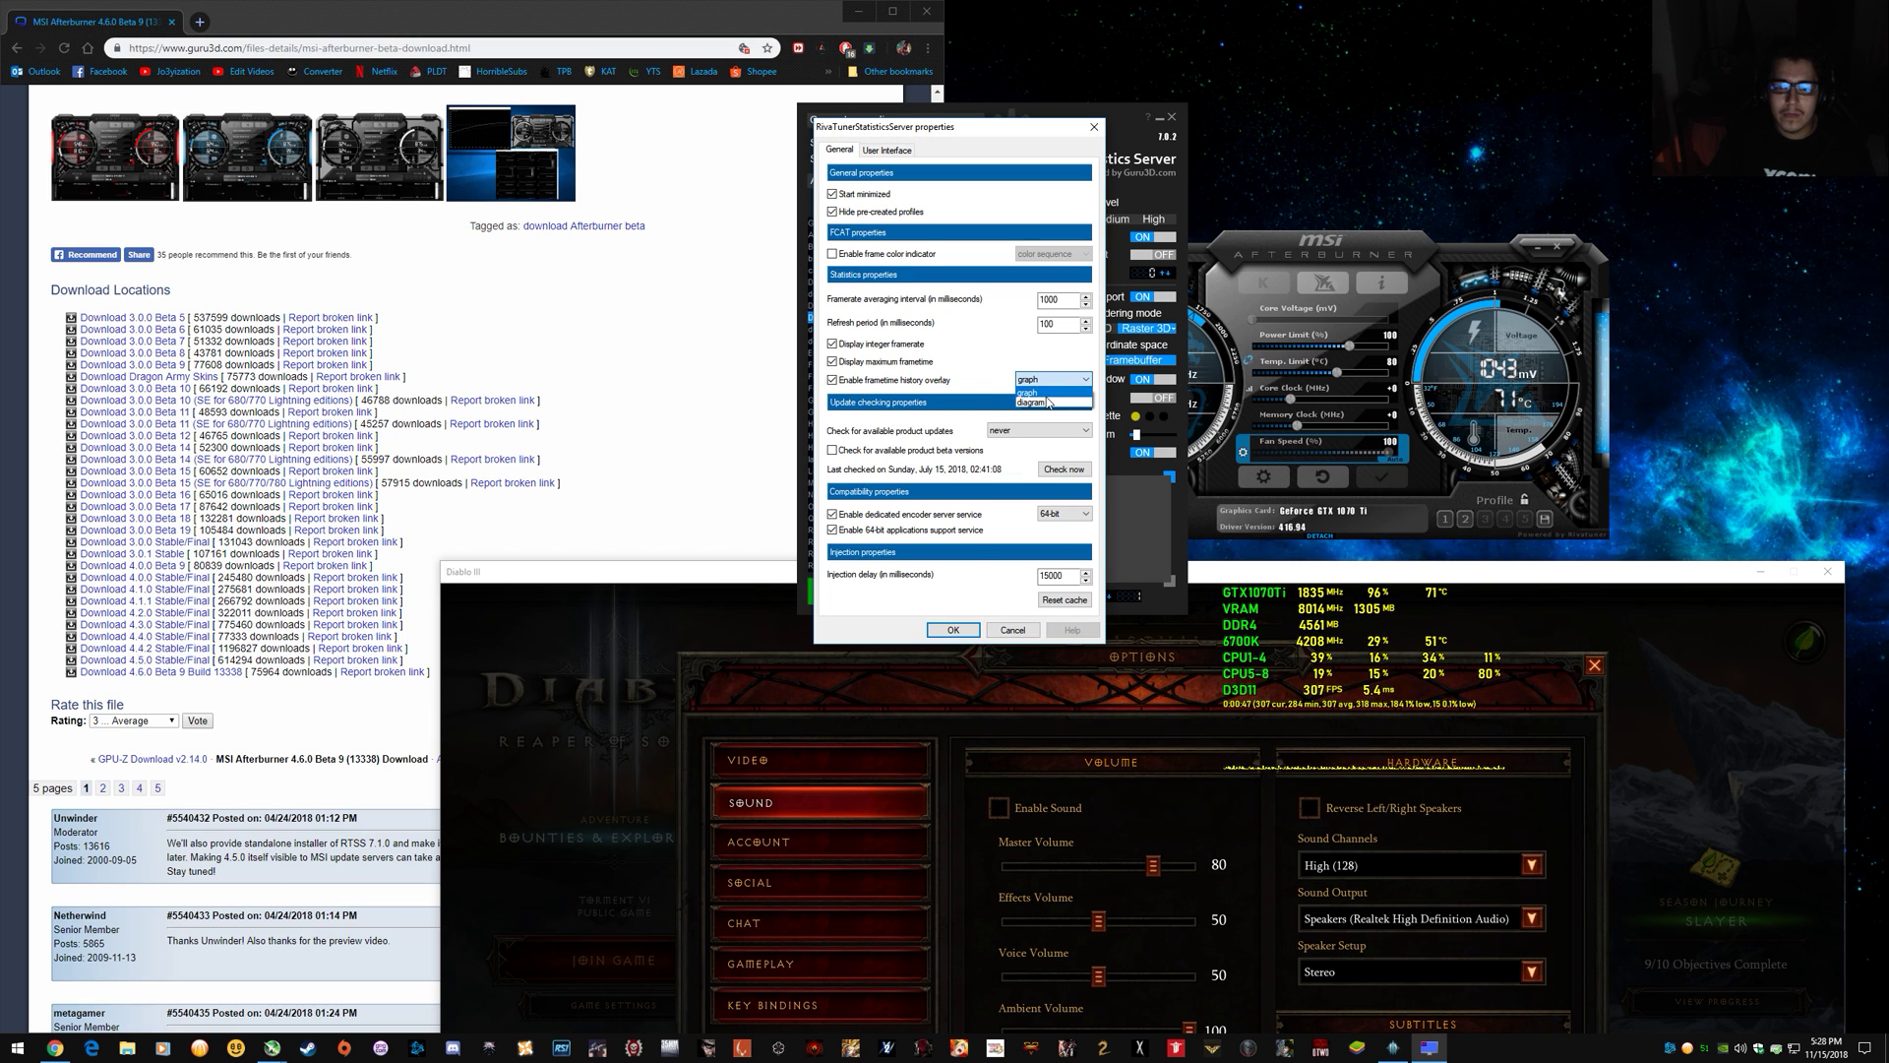
click(1049, 401)
click(1053, 379)
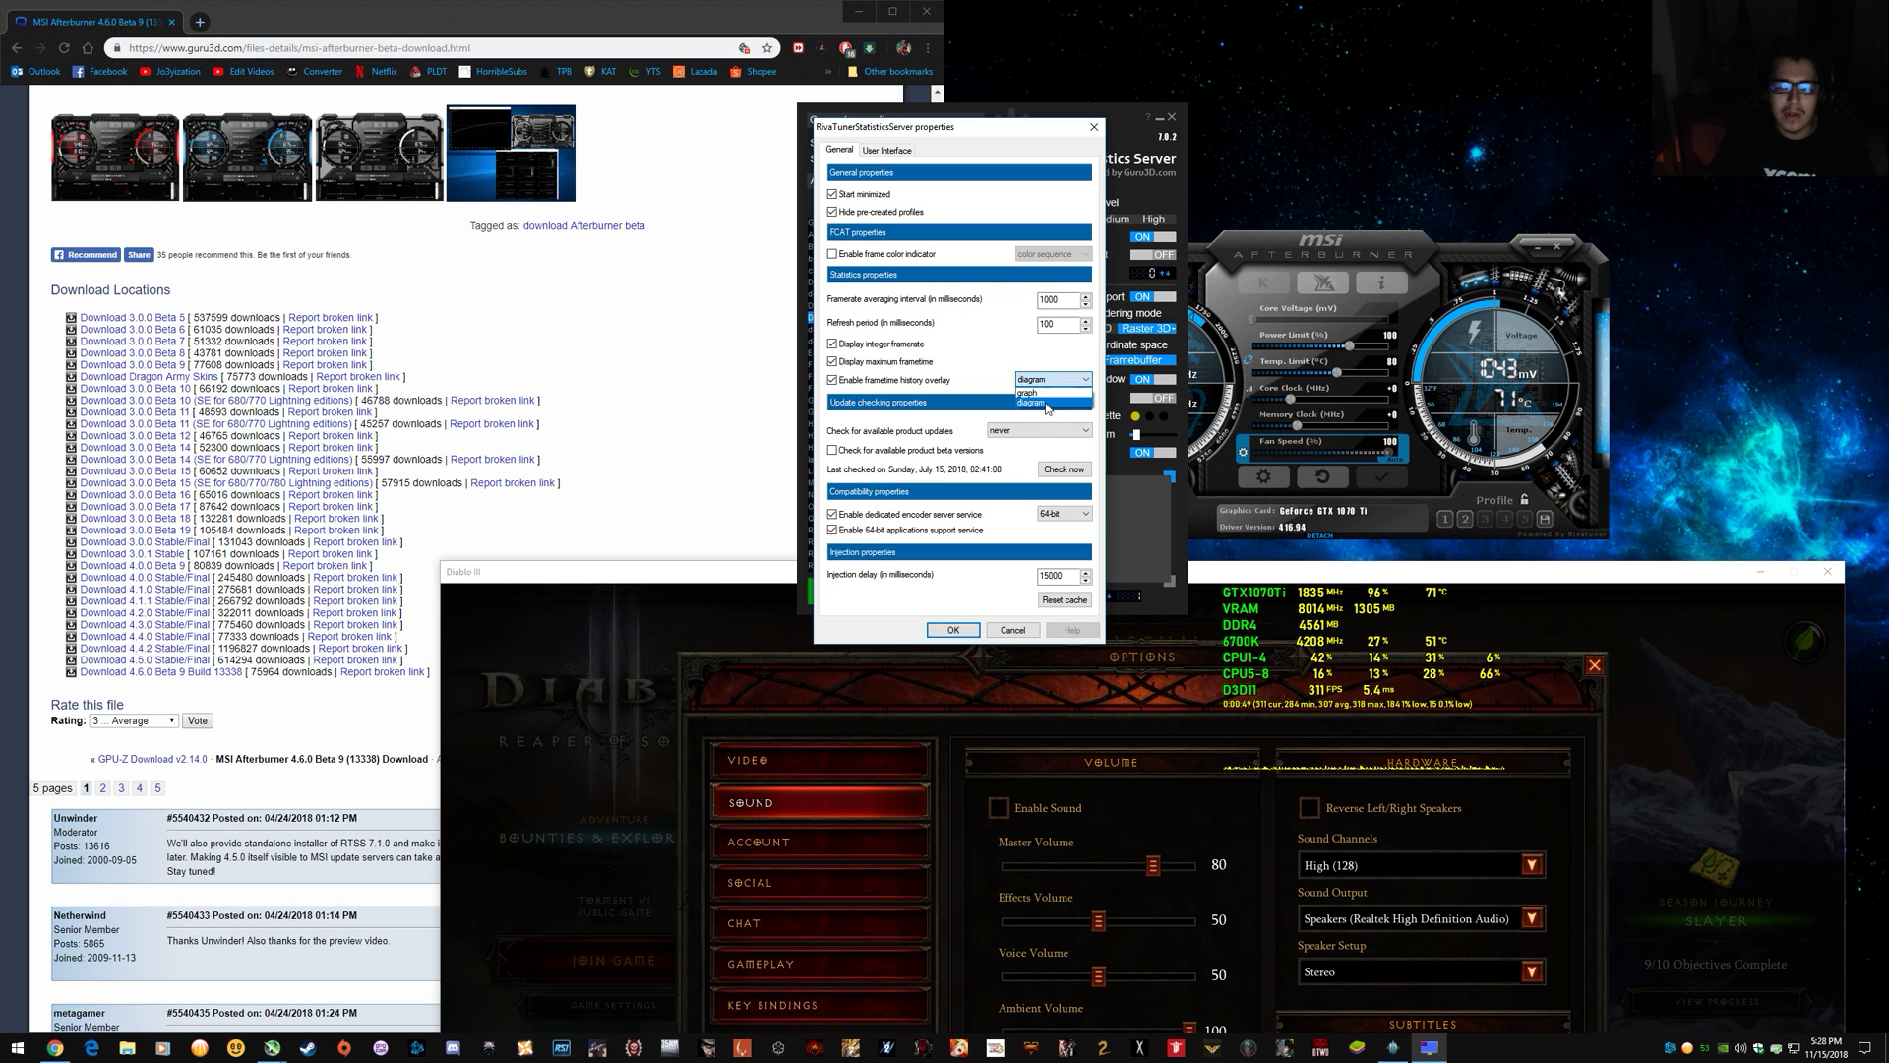
click(963, 633)
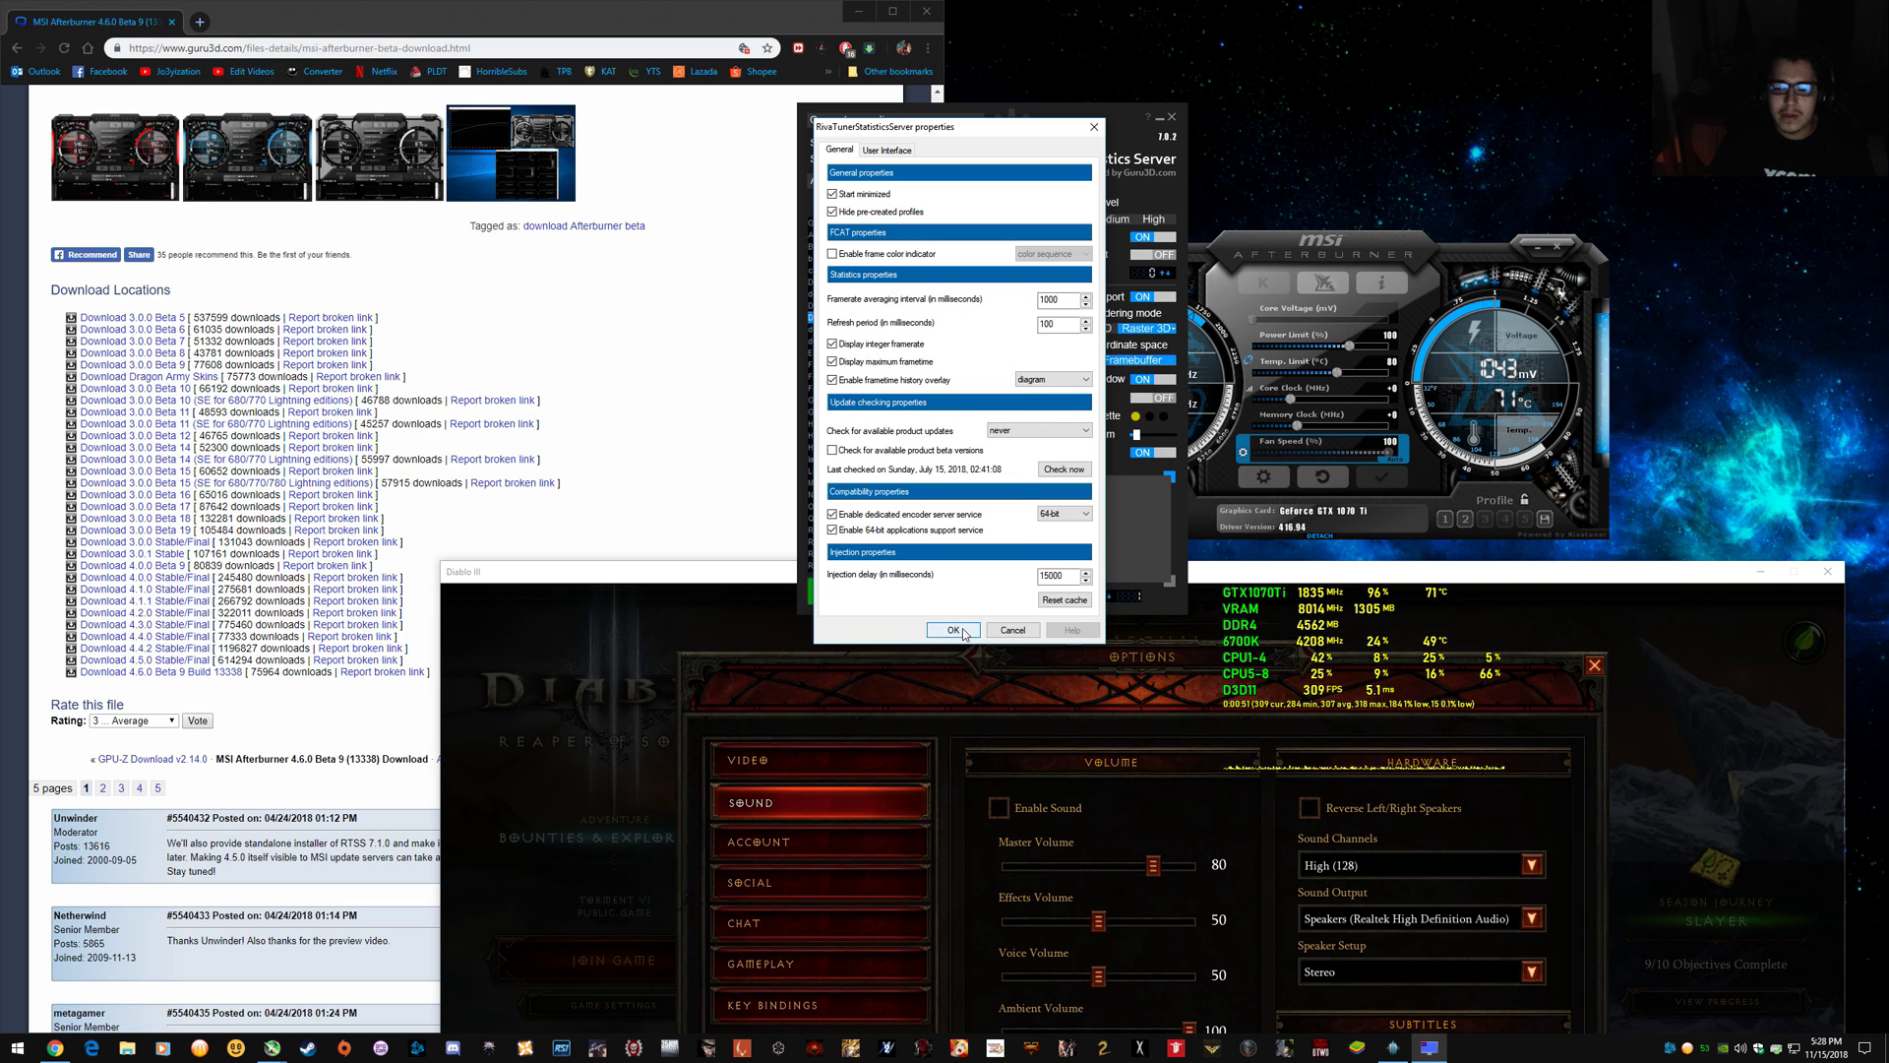
click(954, 629)
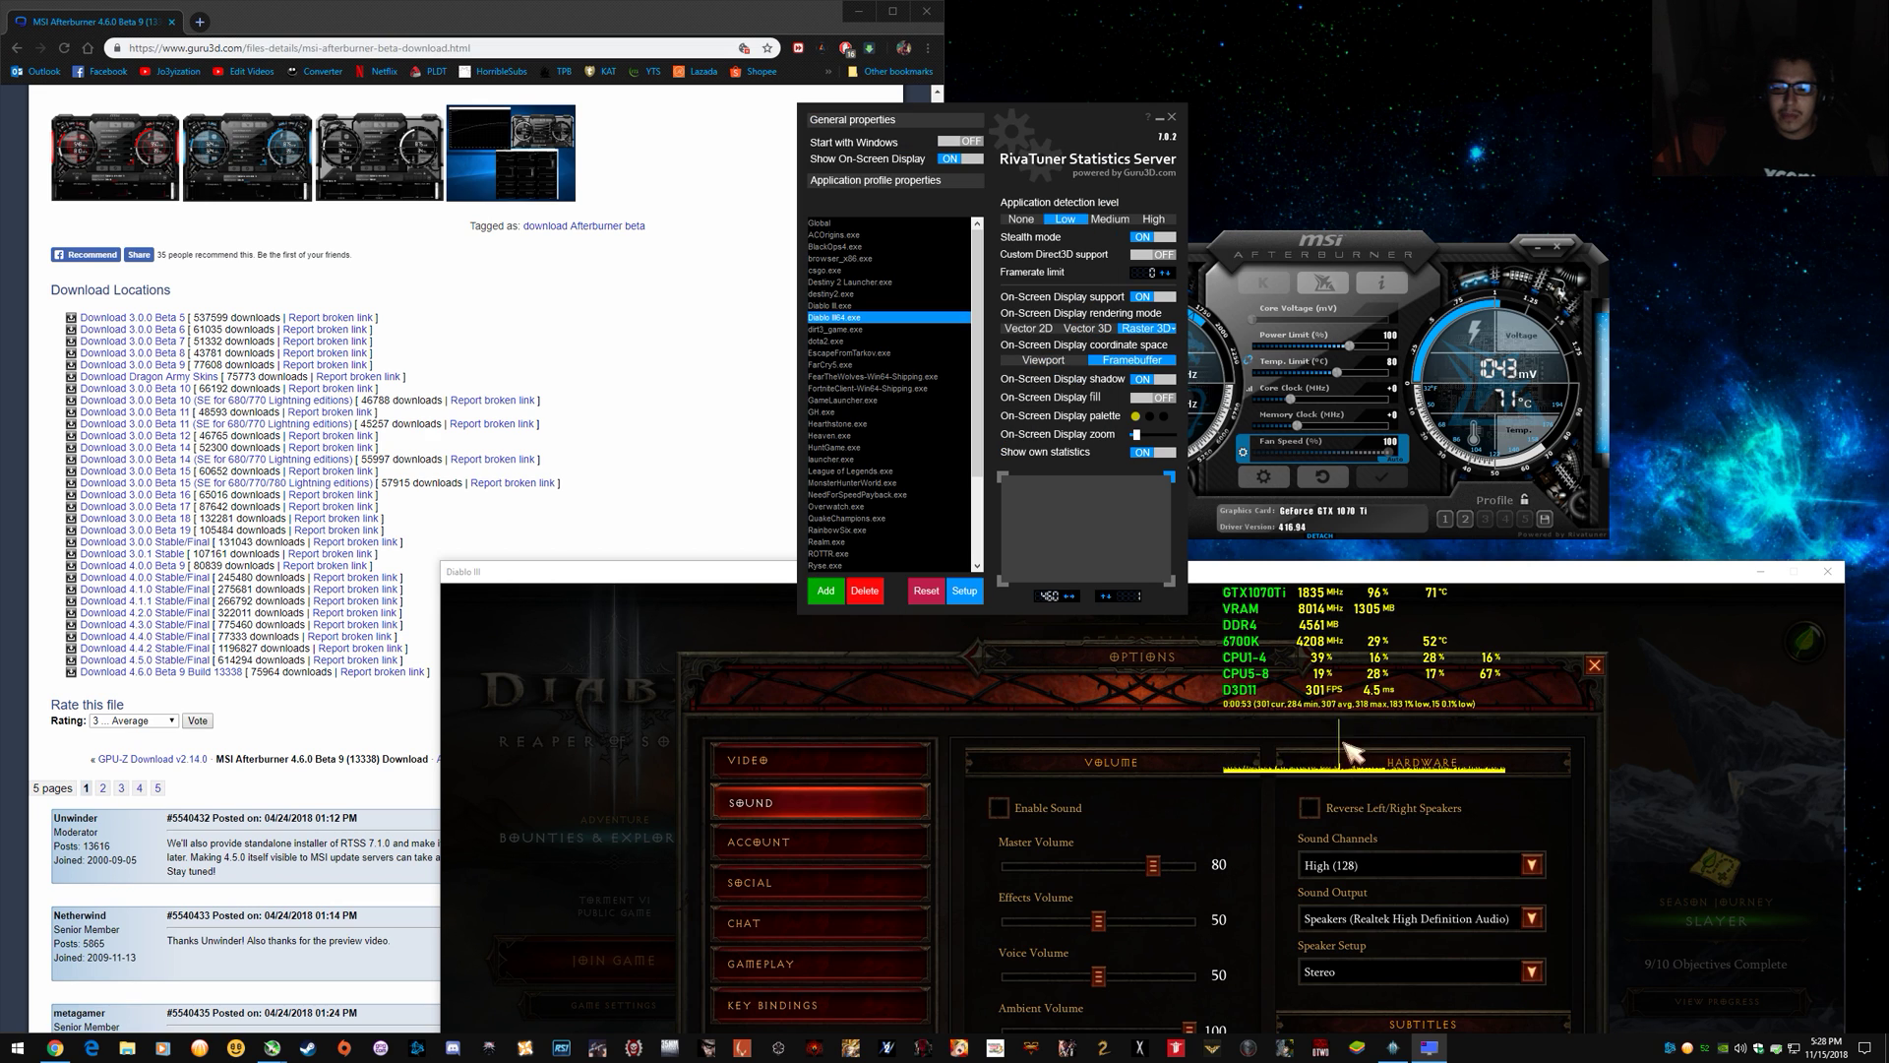
click(964, 590)
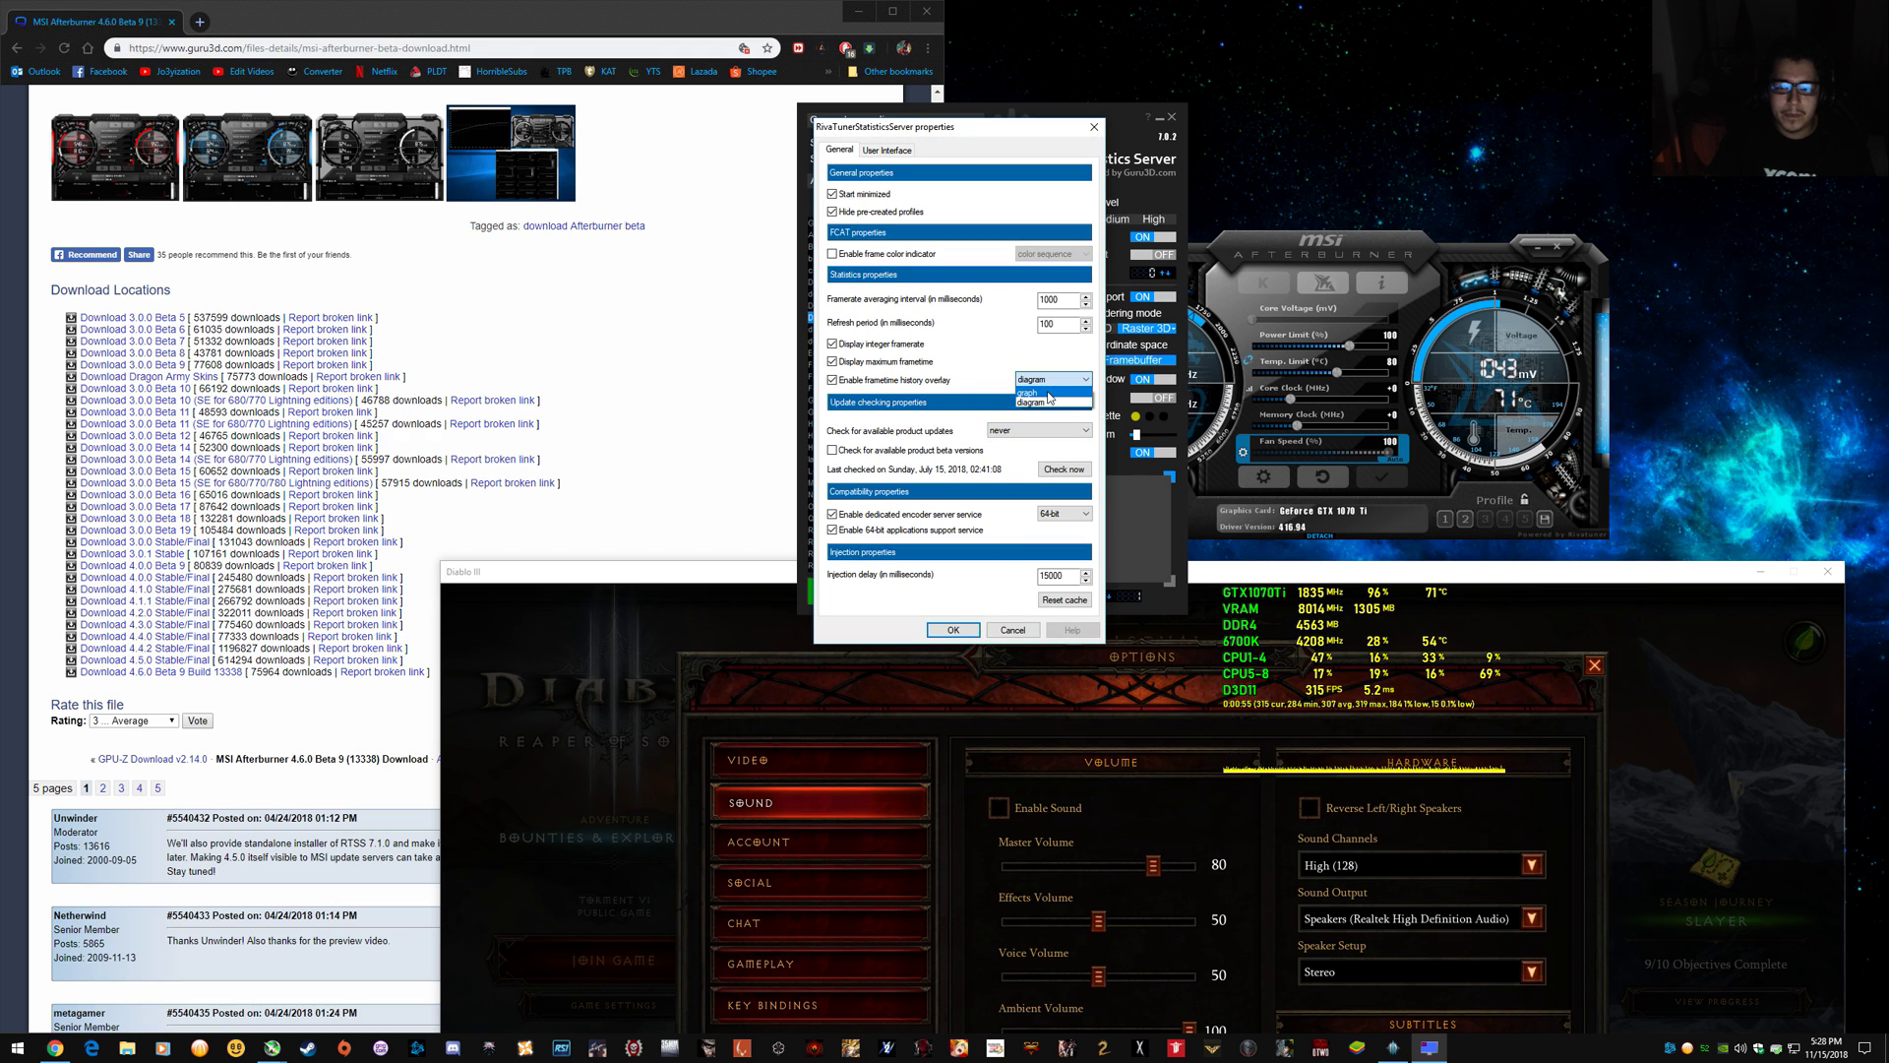
click(954, 629)
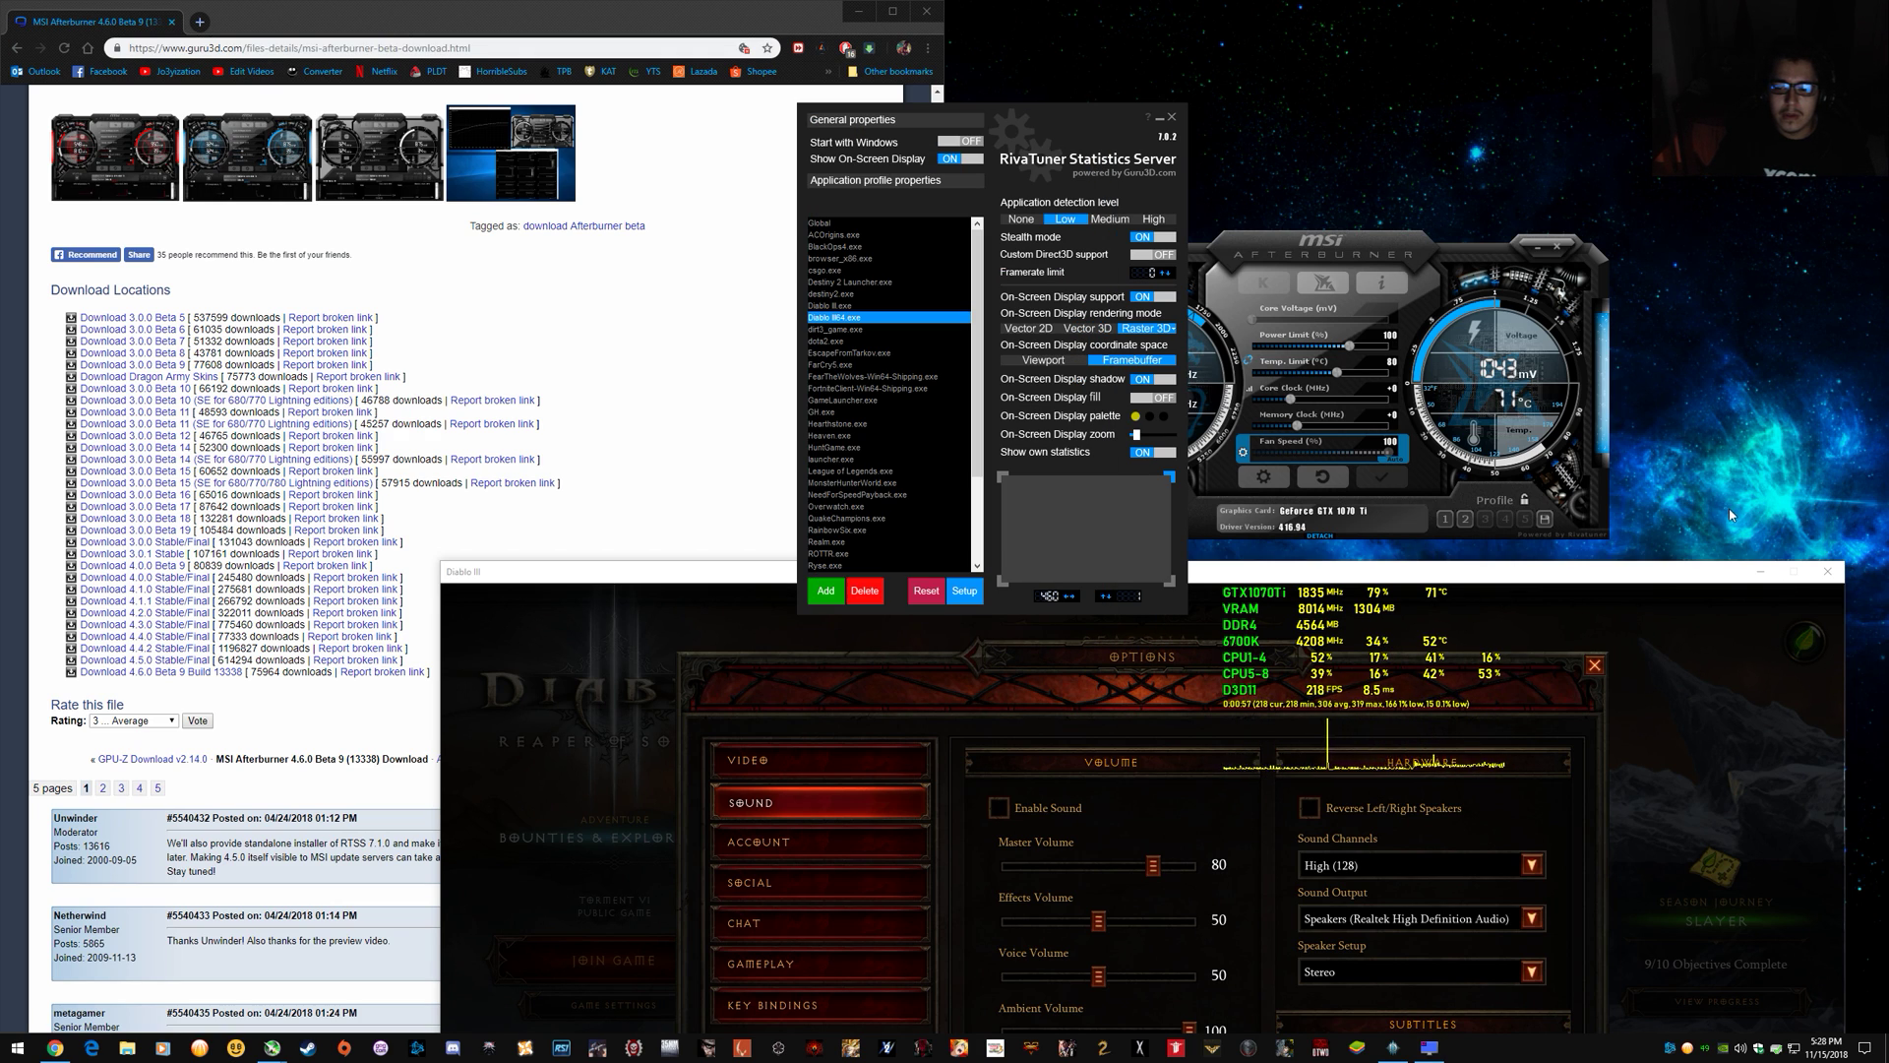
Drag the Diablo III window down and left so it sits just below the RivaTuner window.
drag(1667, 579, 1669, 302)
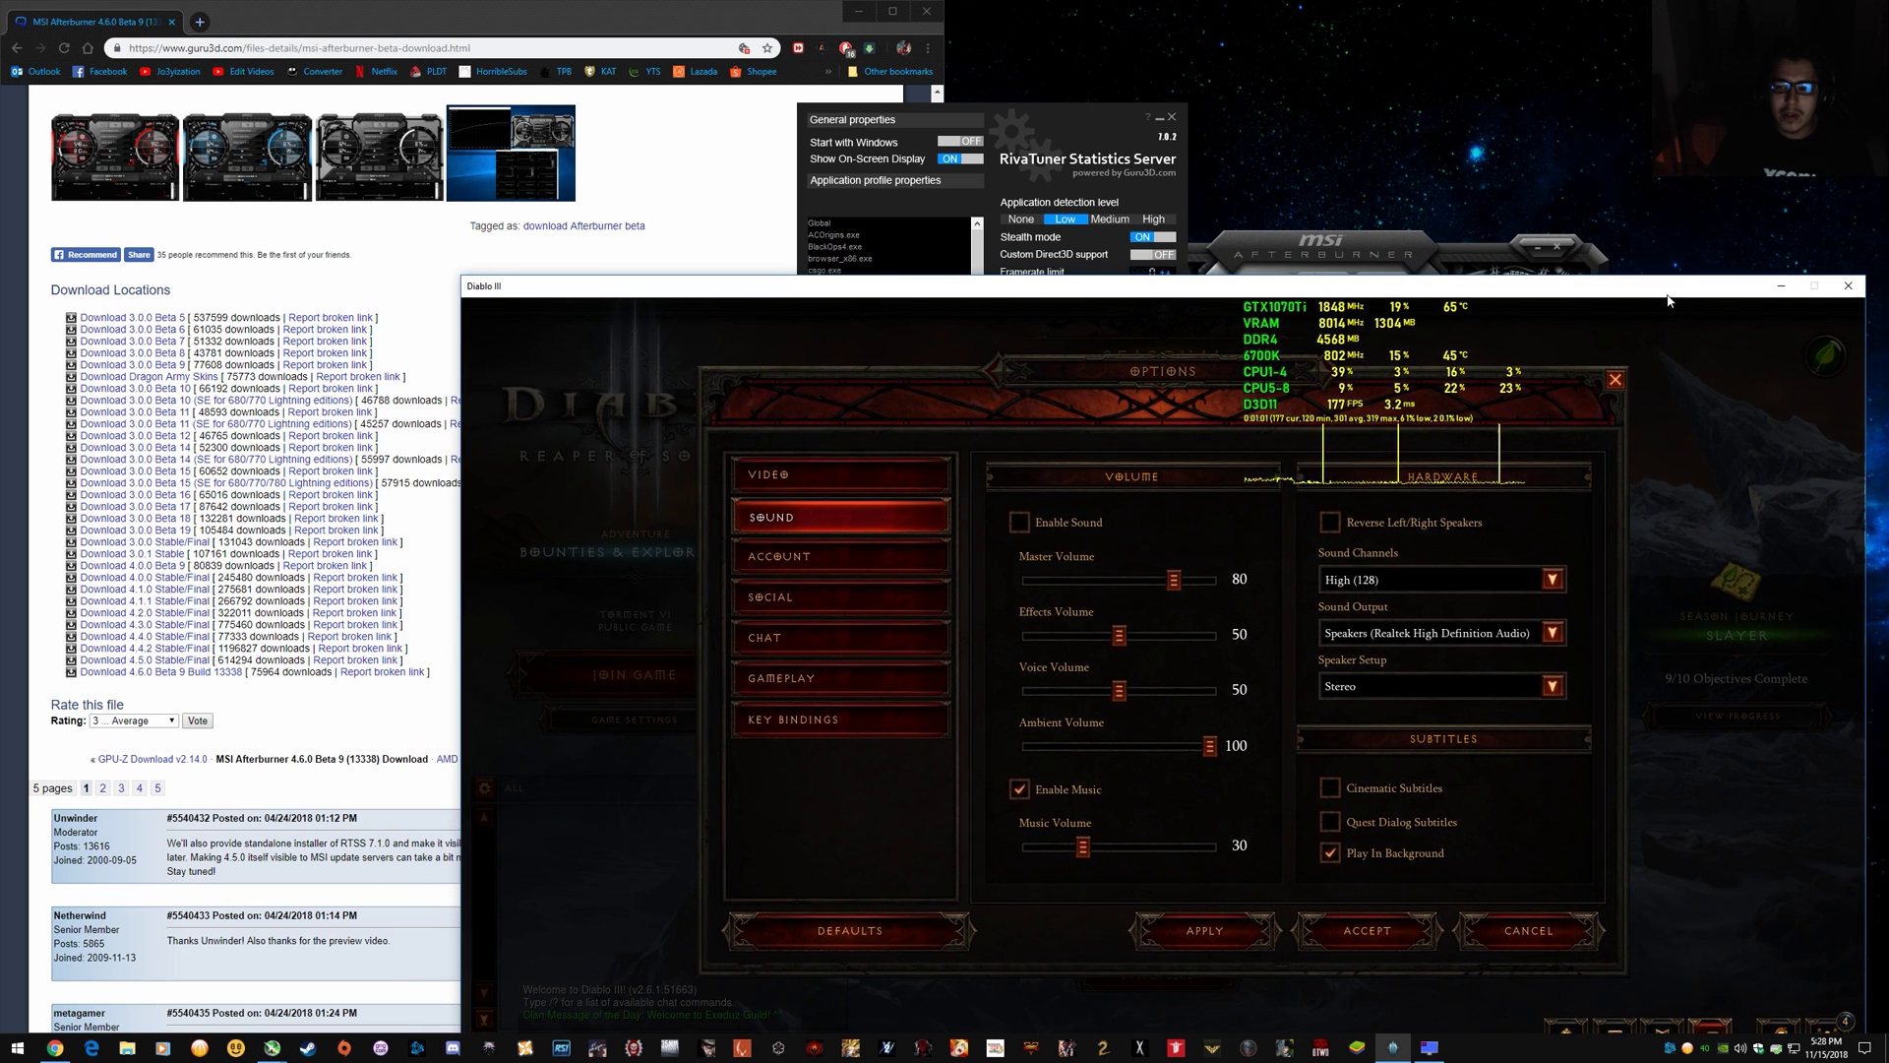
drag(1402, 288, 1323, 584)
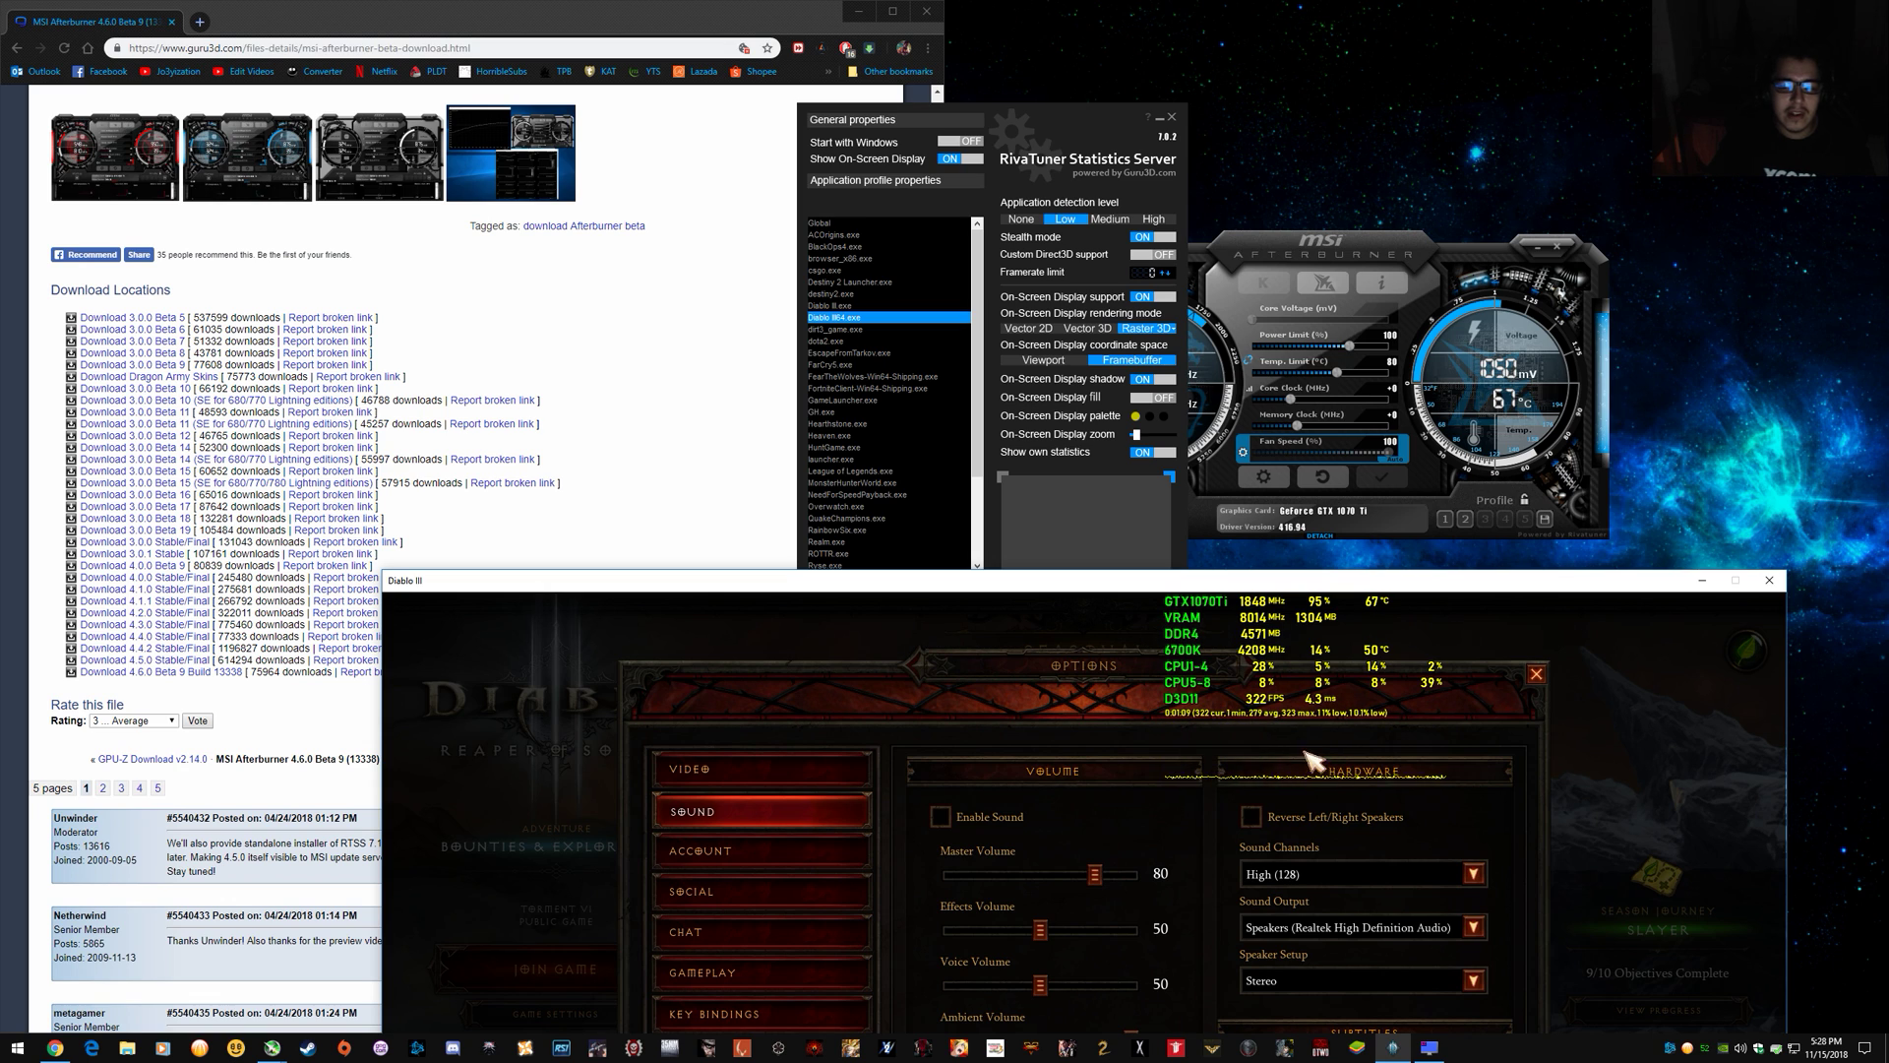
drag(1323, 583, 1427, 593)
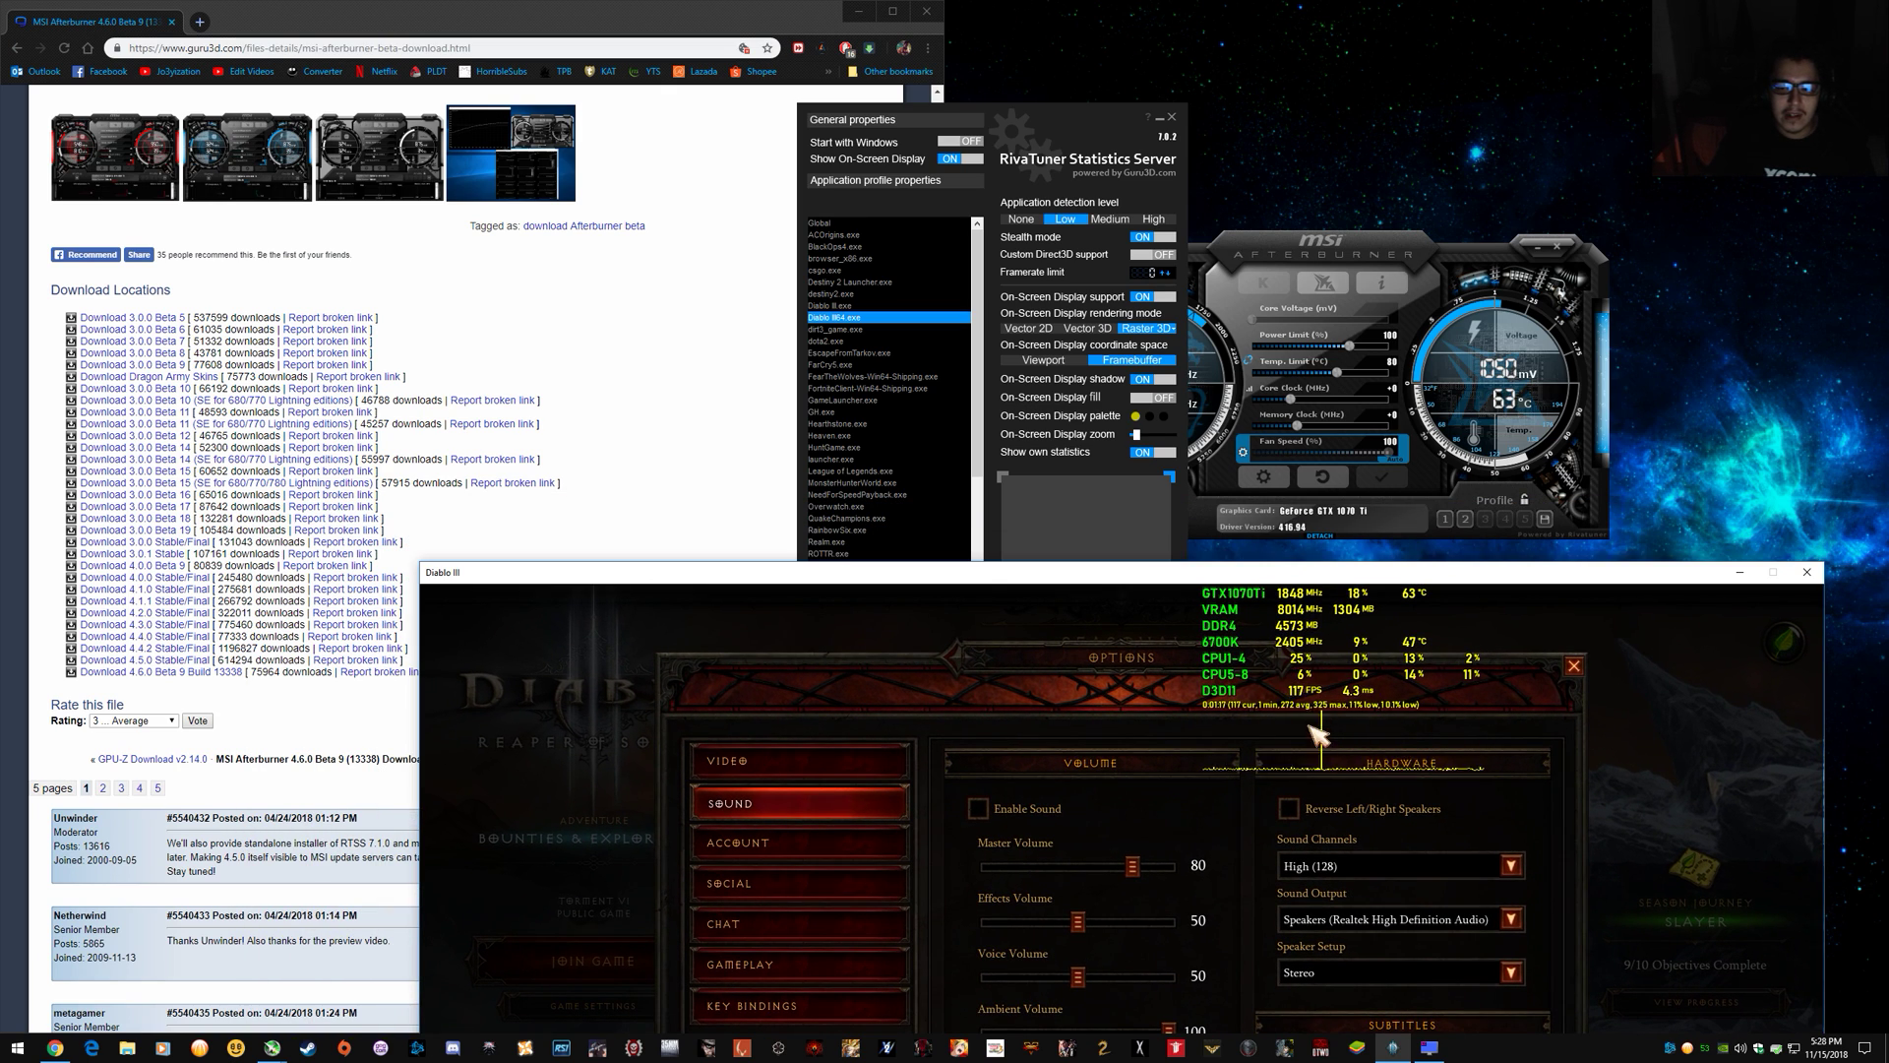
drag(1418, 580, 1429, 610)
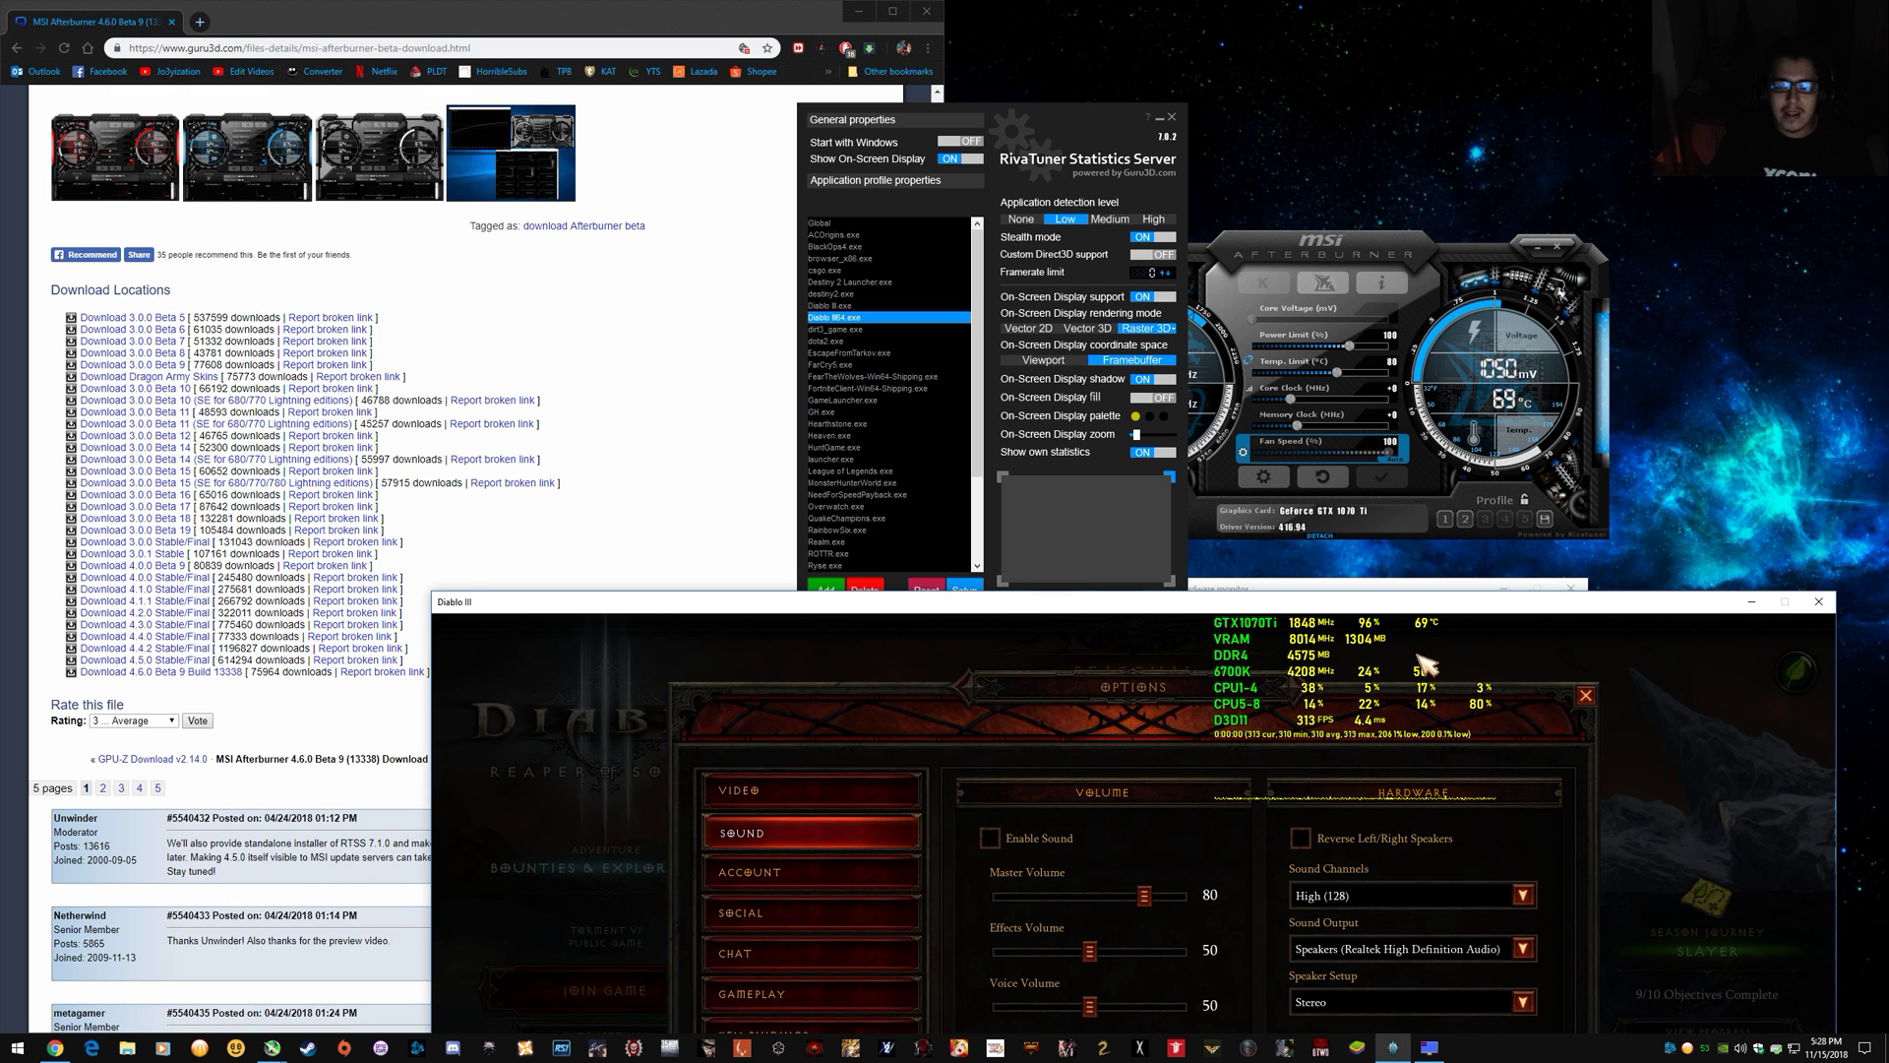
drag(1406, 605, 1405, 700)
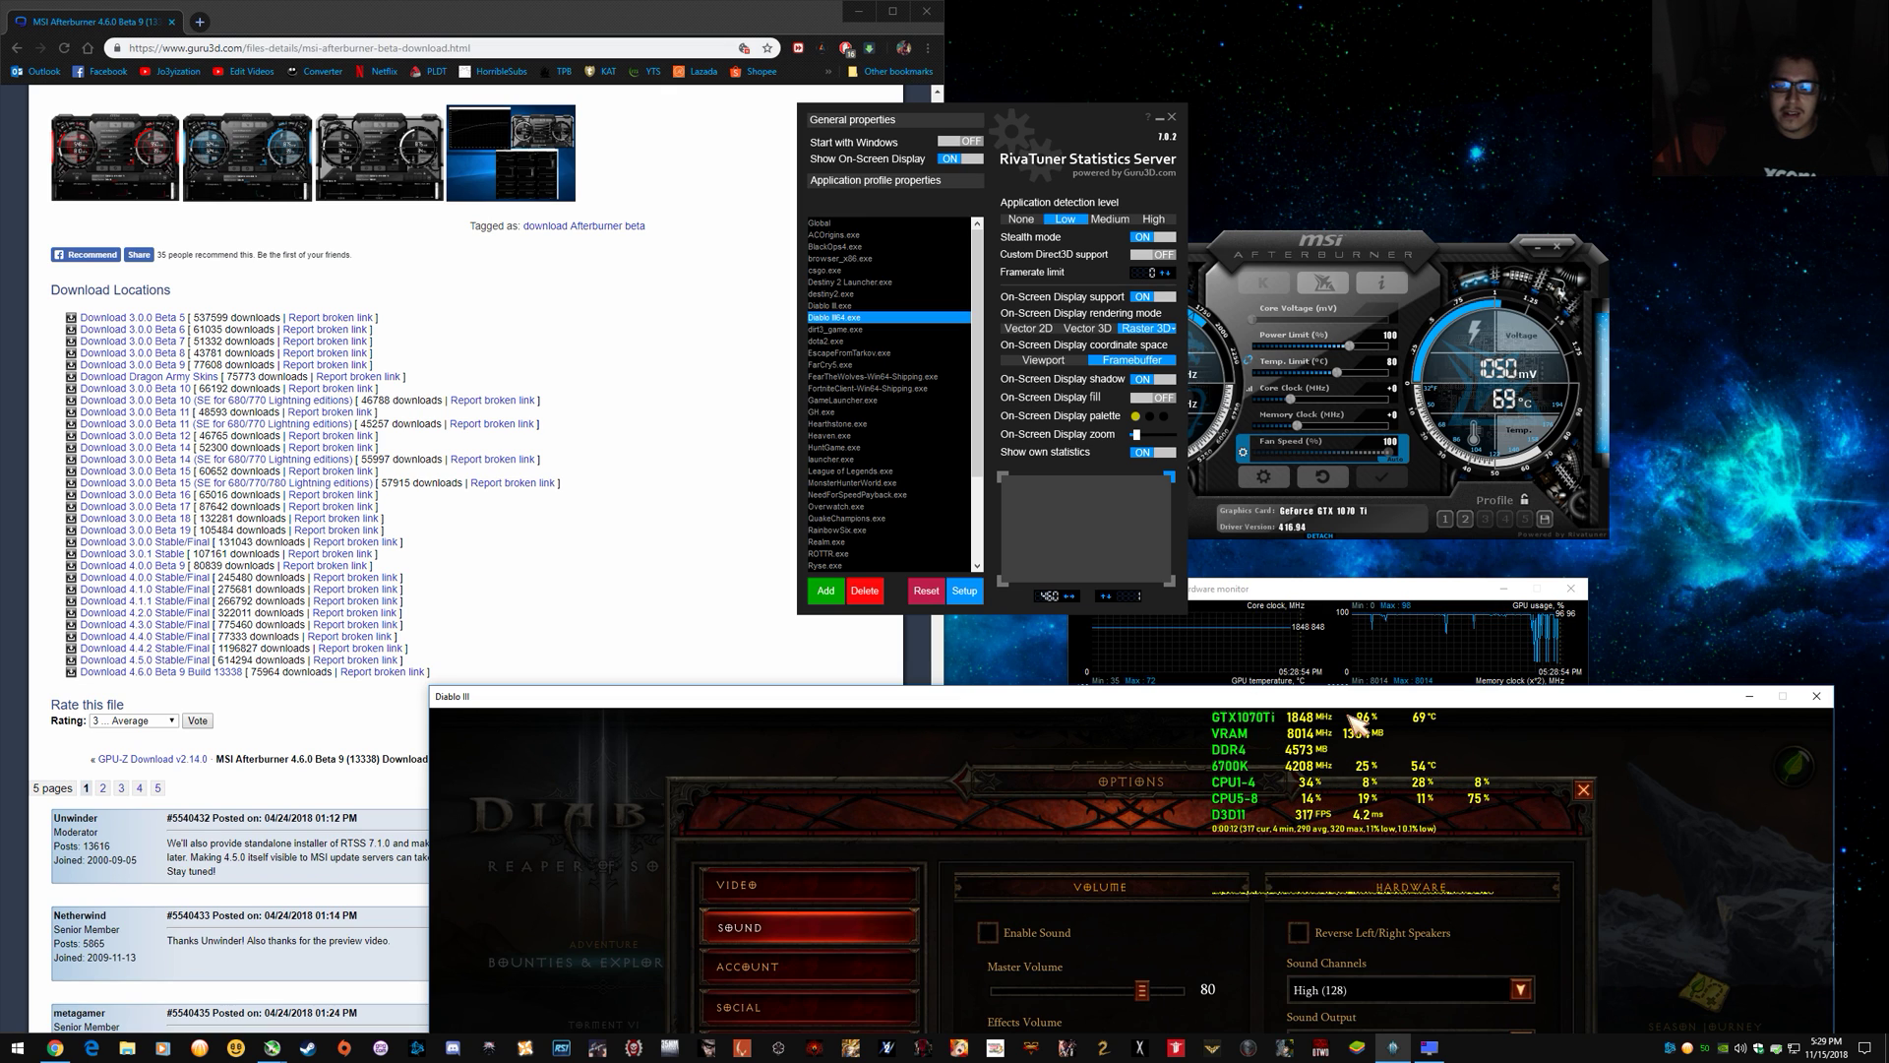
Raise the Diablo III window and shift it further left, bringing RivaTuner into focus in between.
drag(1349, 701, 1385, 626)
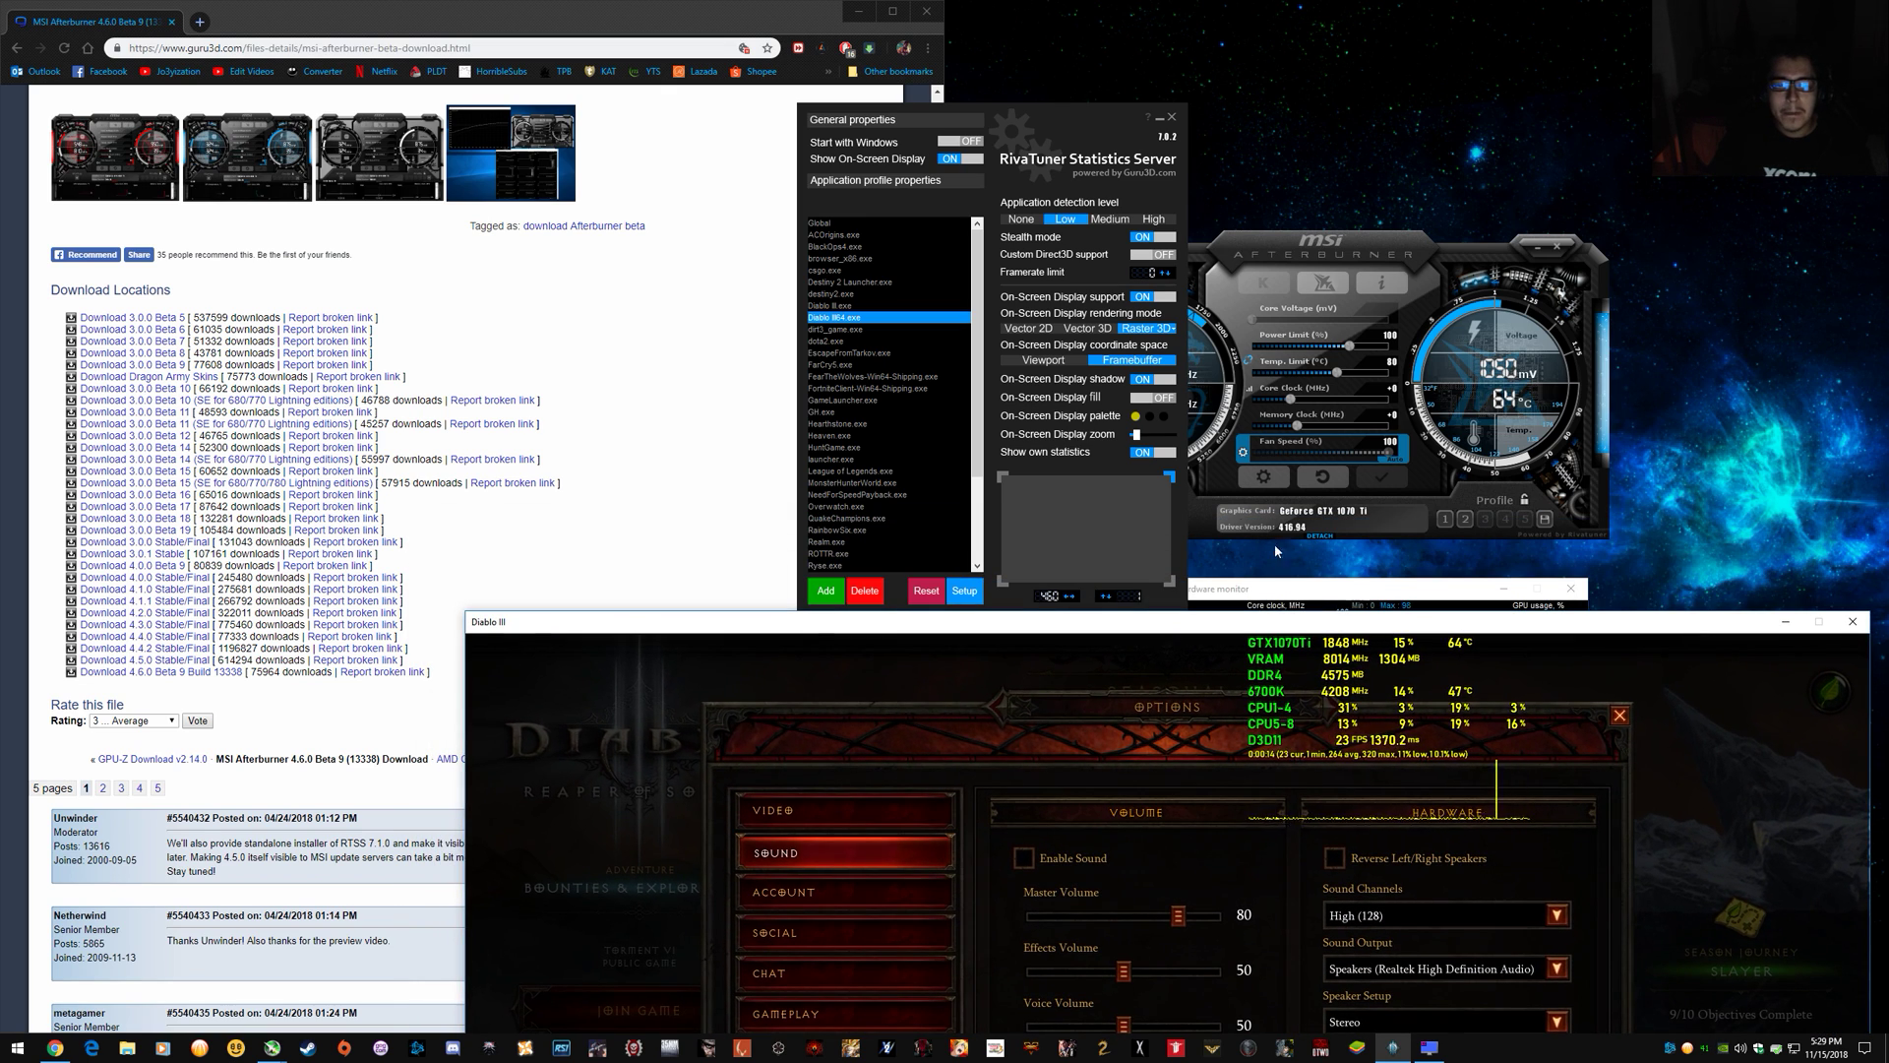
click(1049, 117)
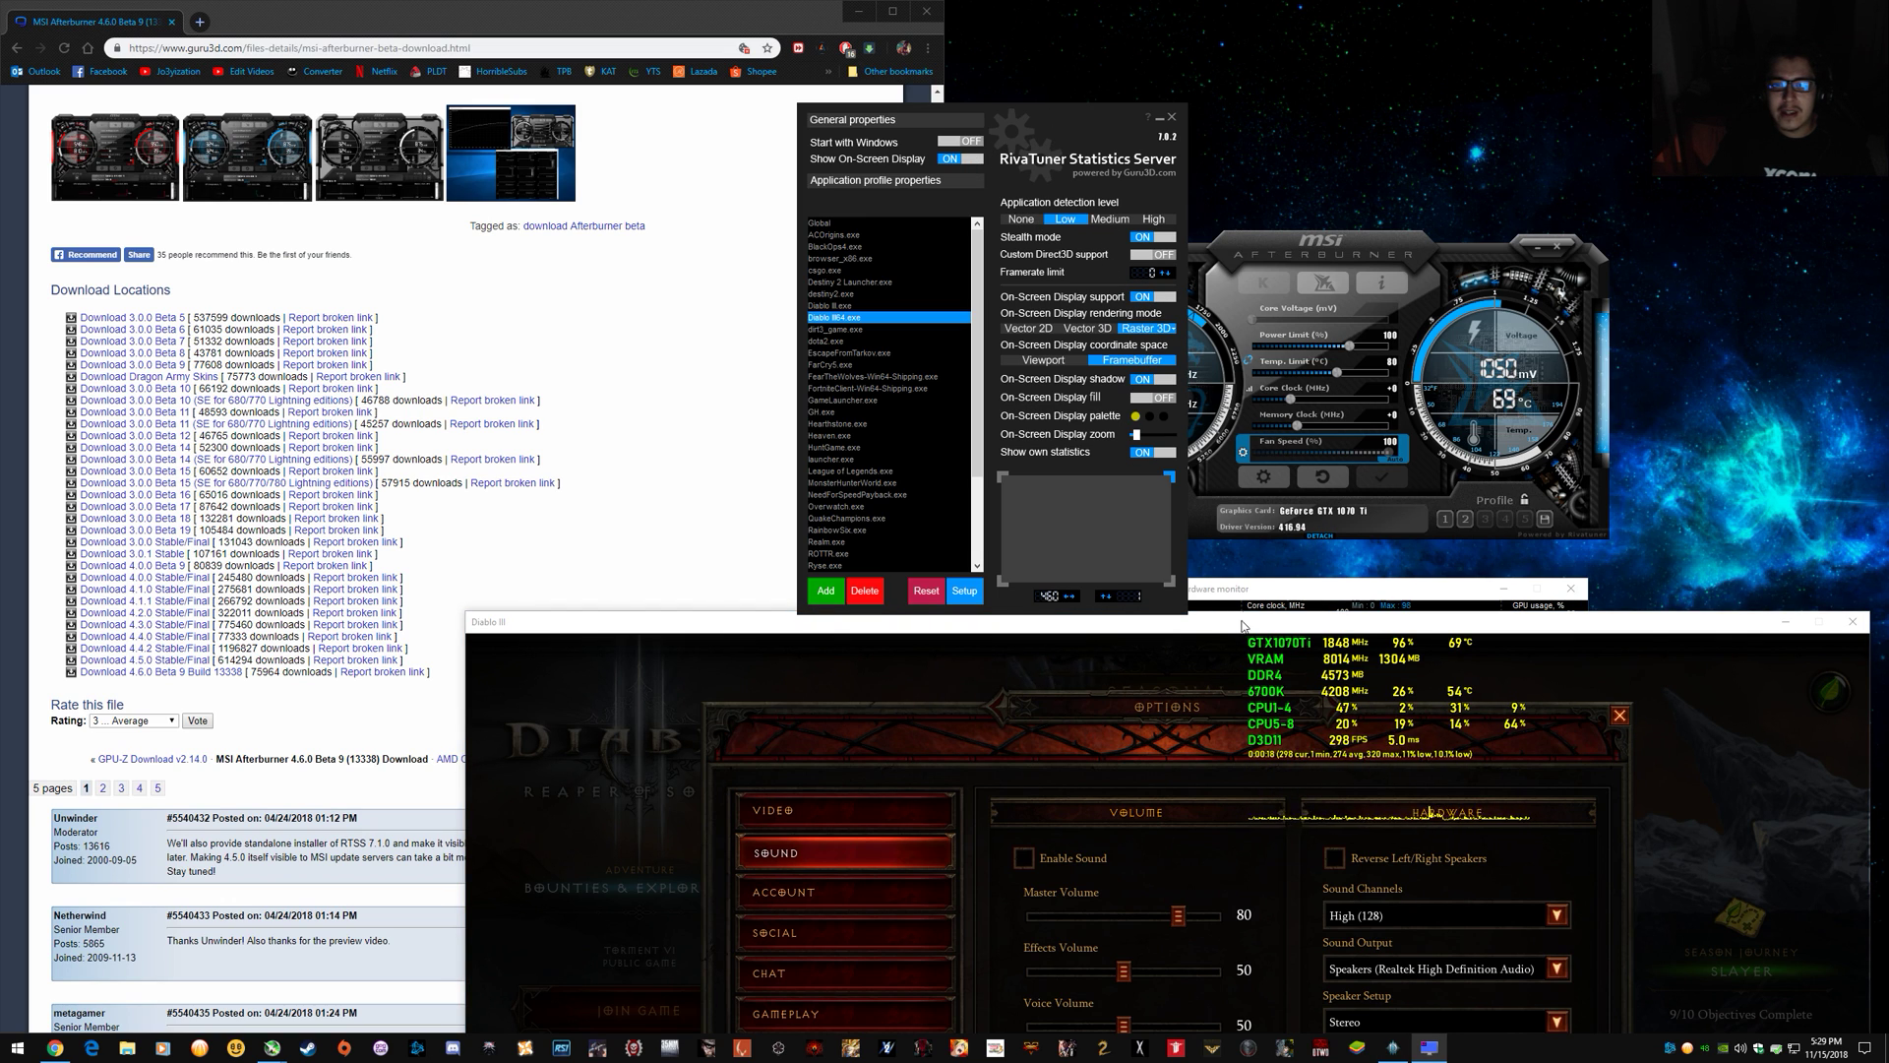
drag(1250, 626, 1175, 635)
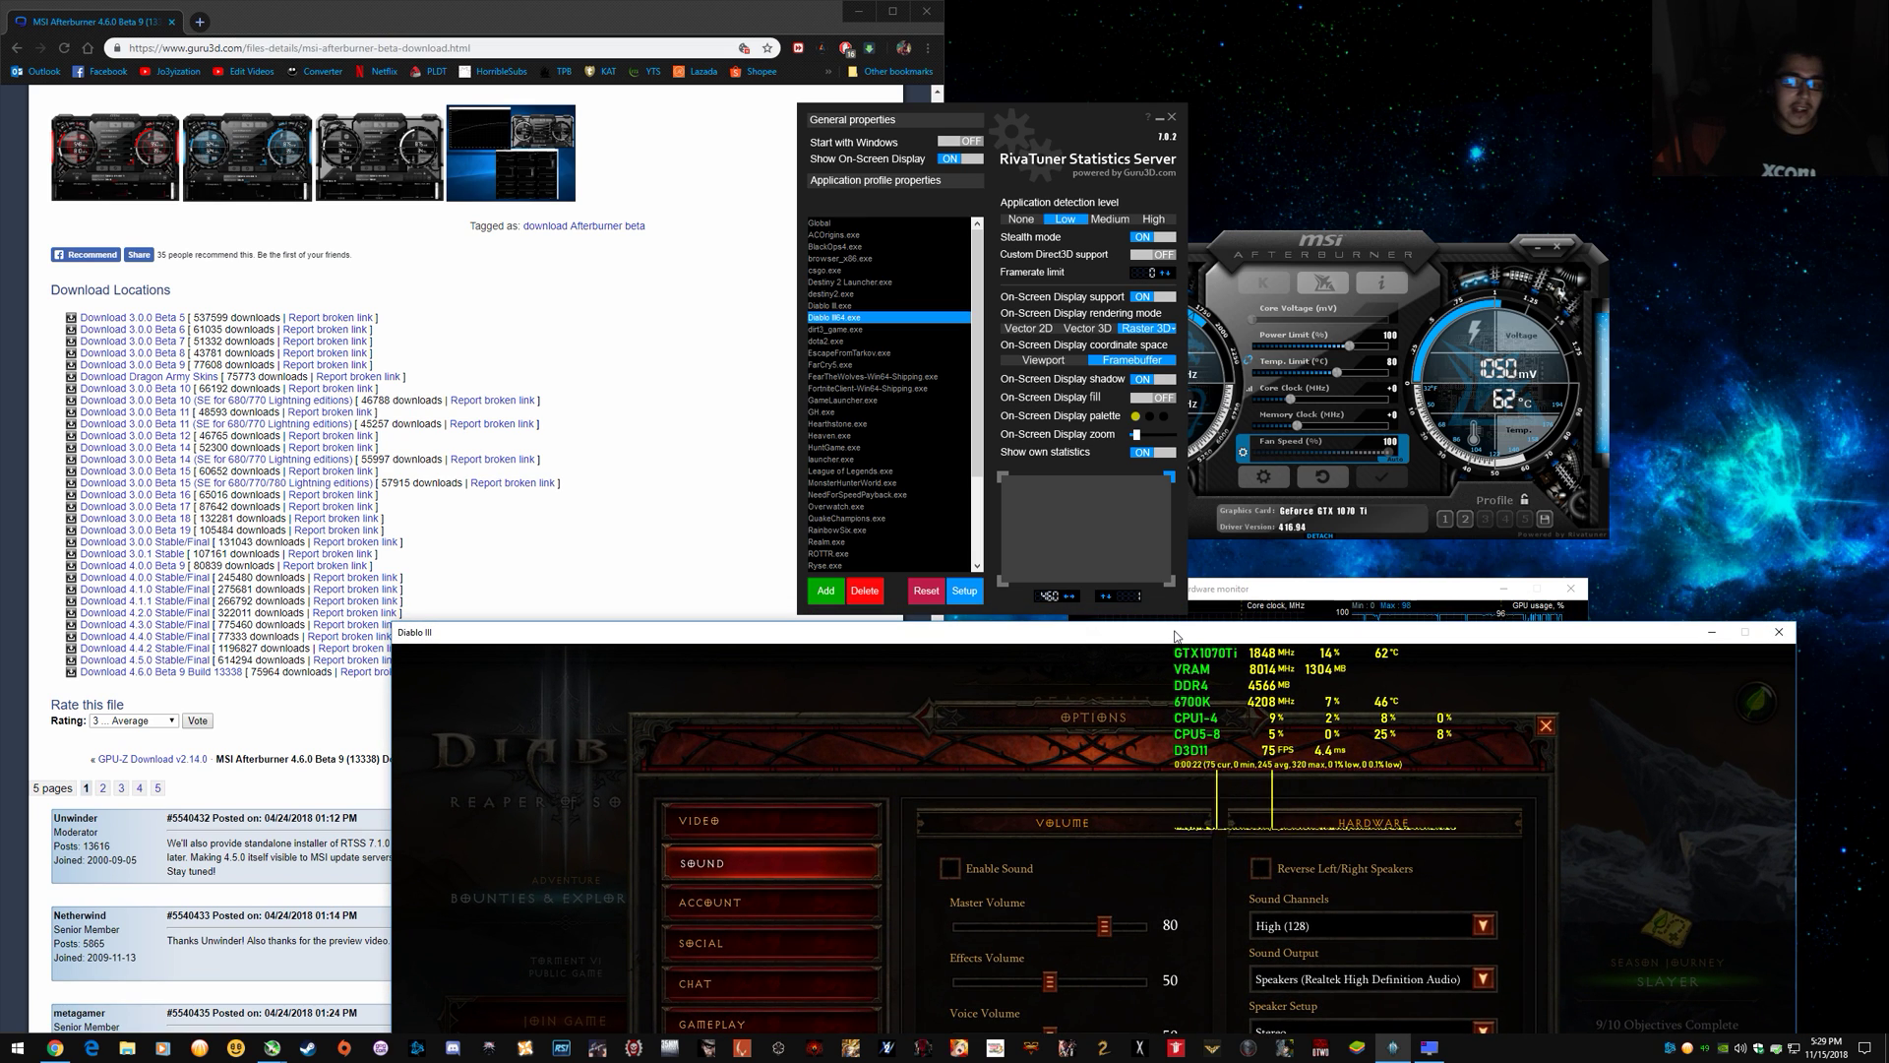